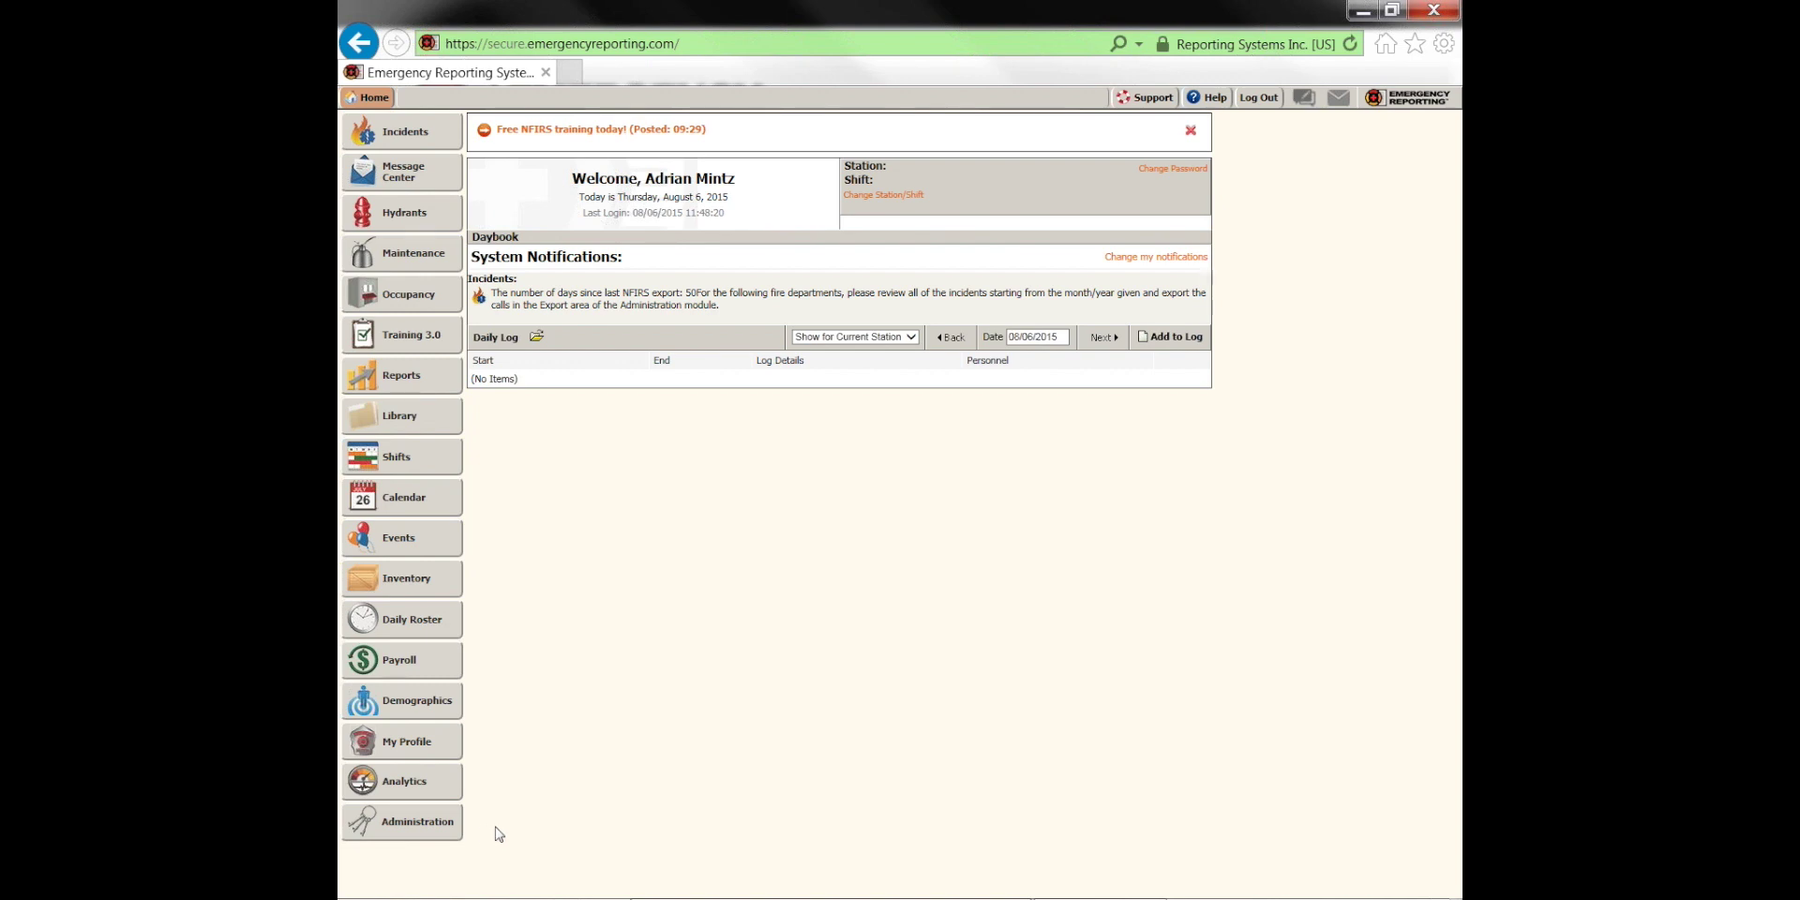
Open the Personnel List from Administration and outline its table of 77 active personnel
left_click(441, 823)
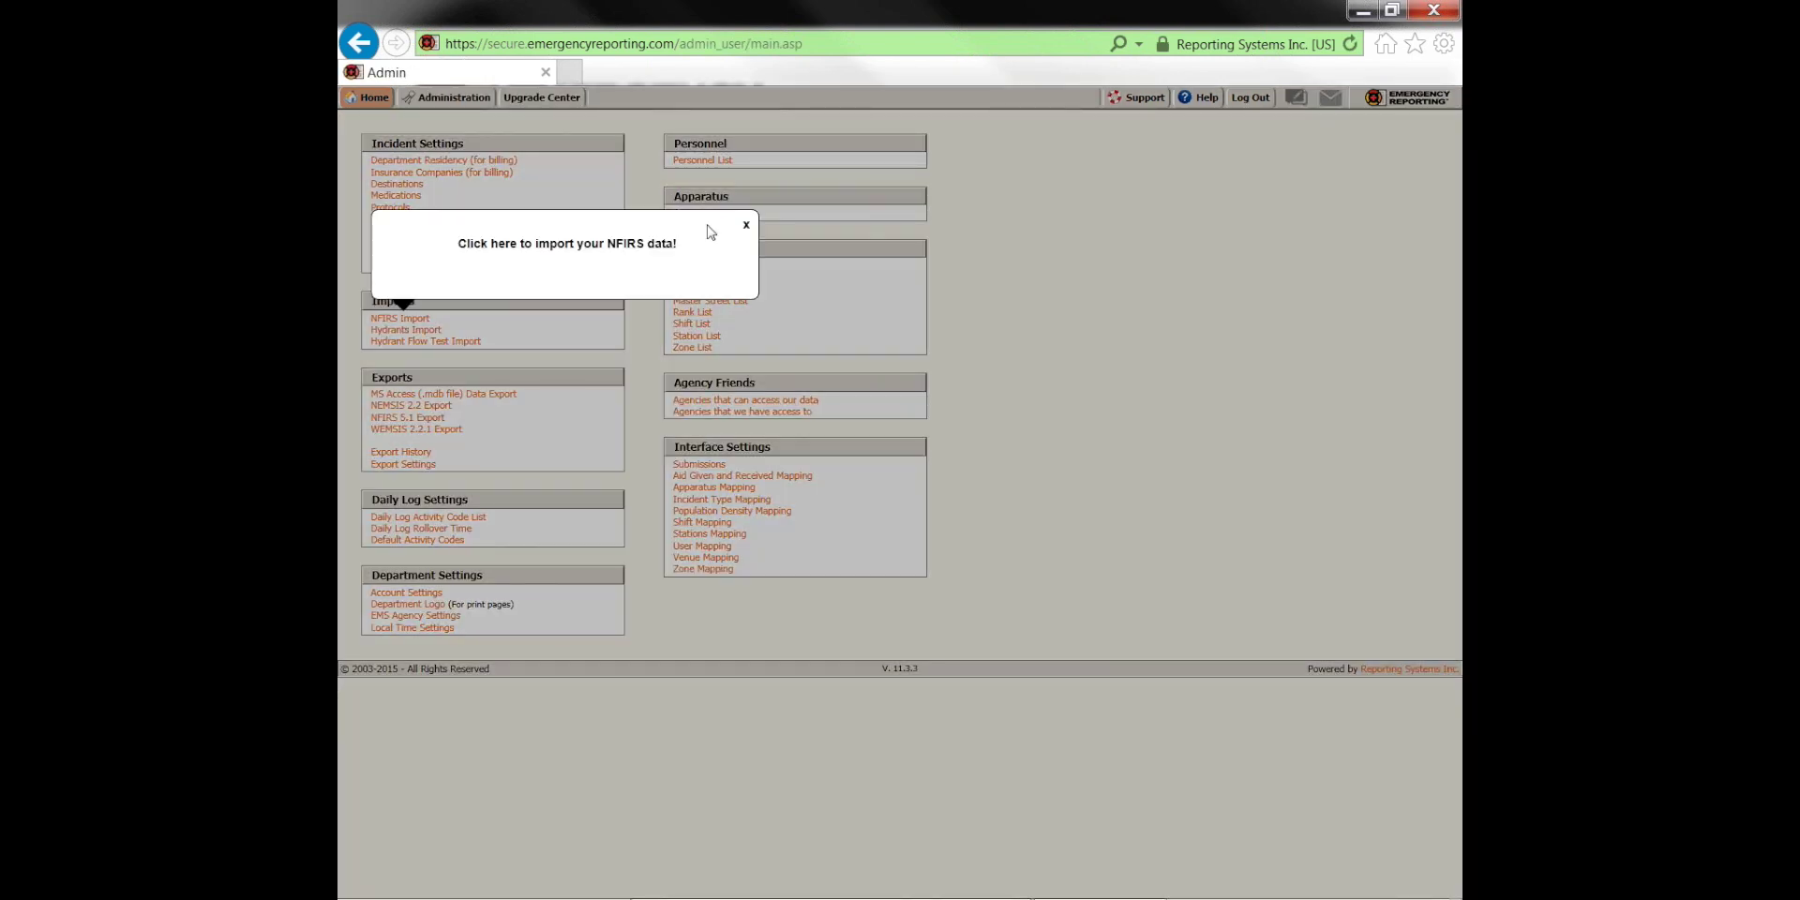
left_click(746, 225)
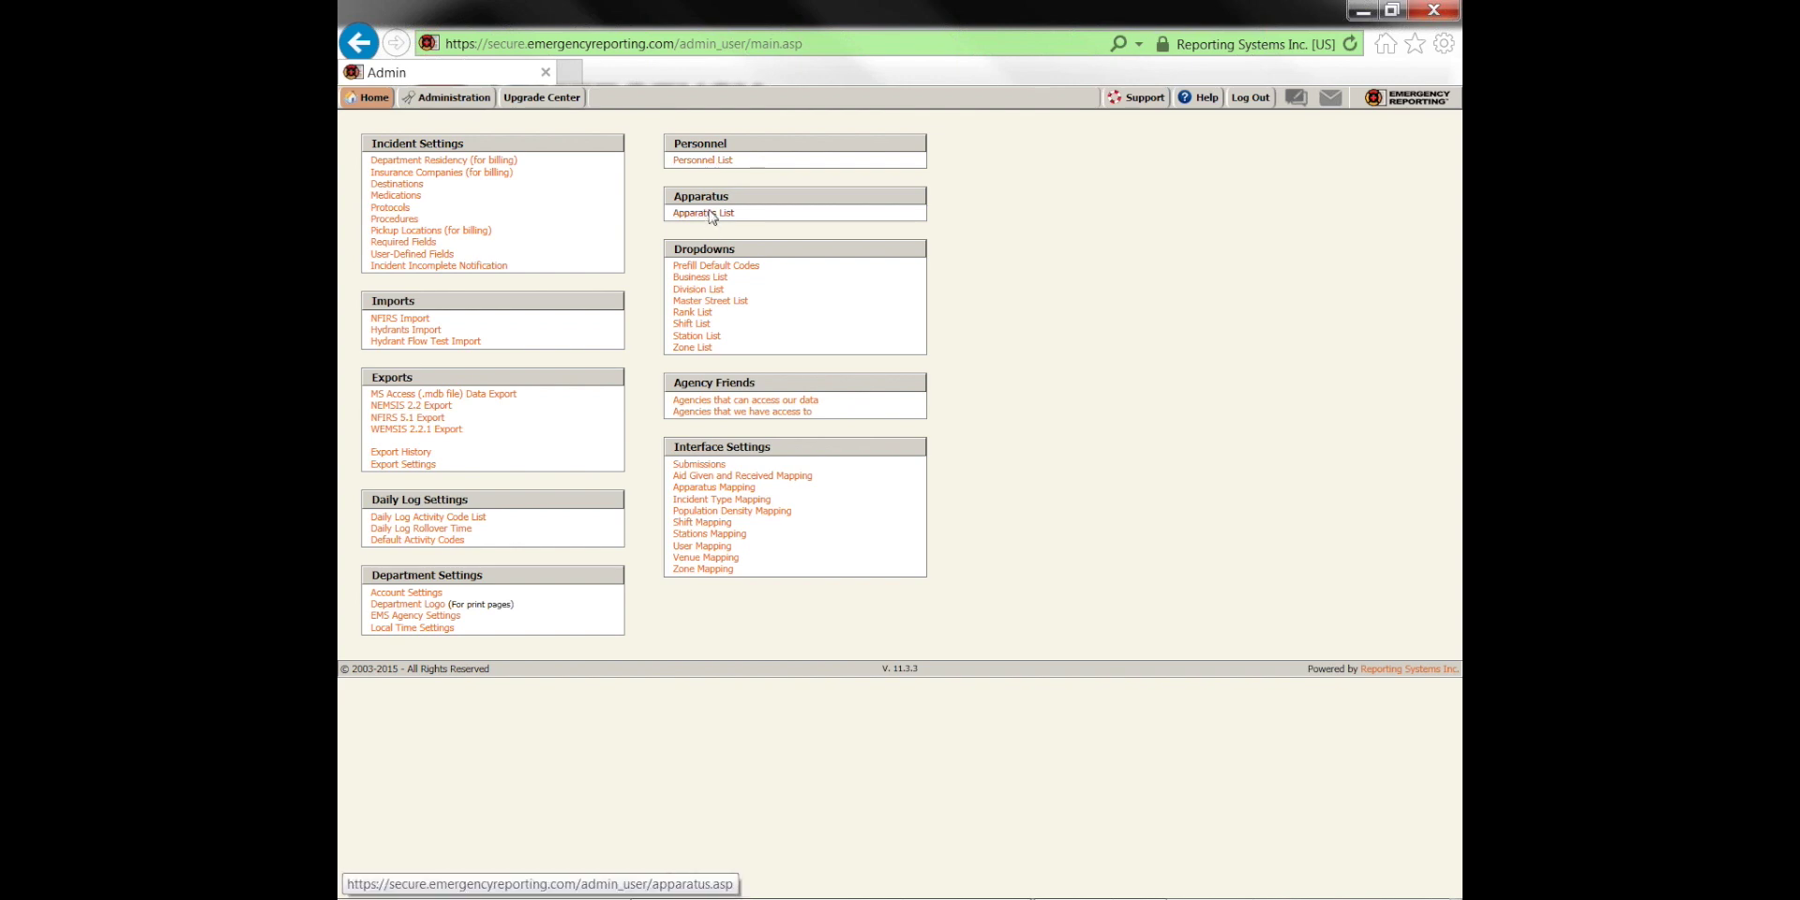
left_click(713, 162)
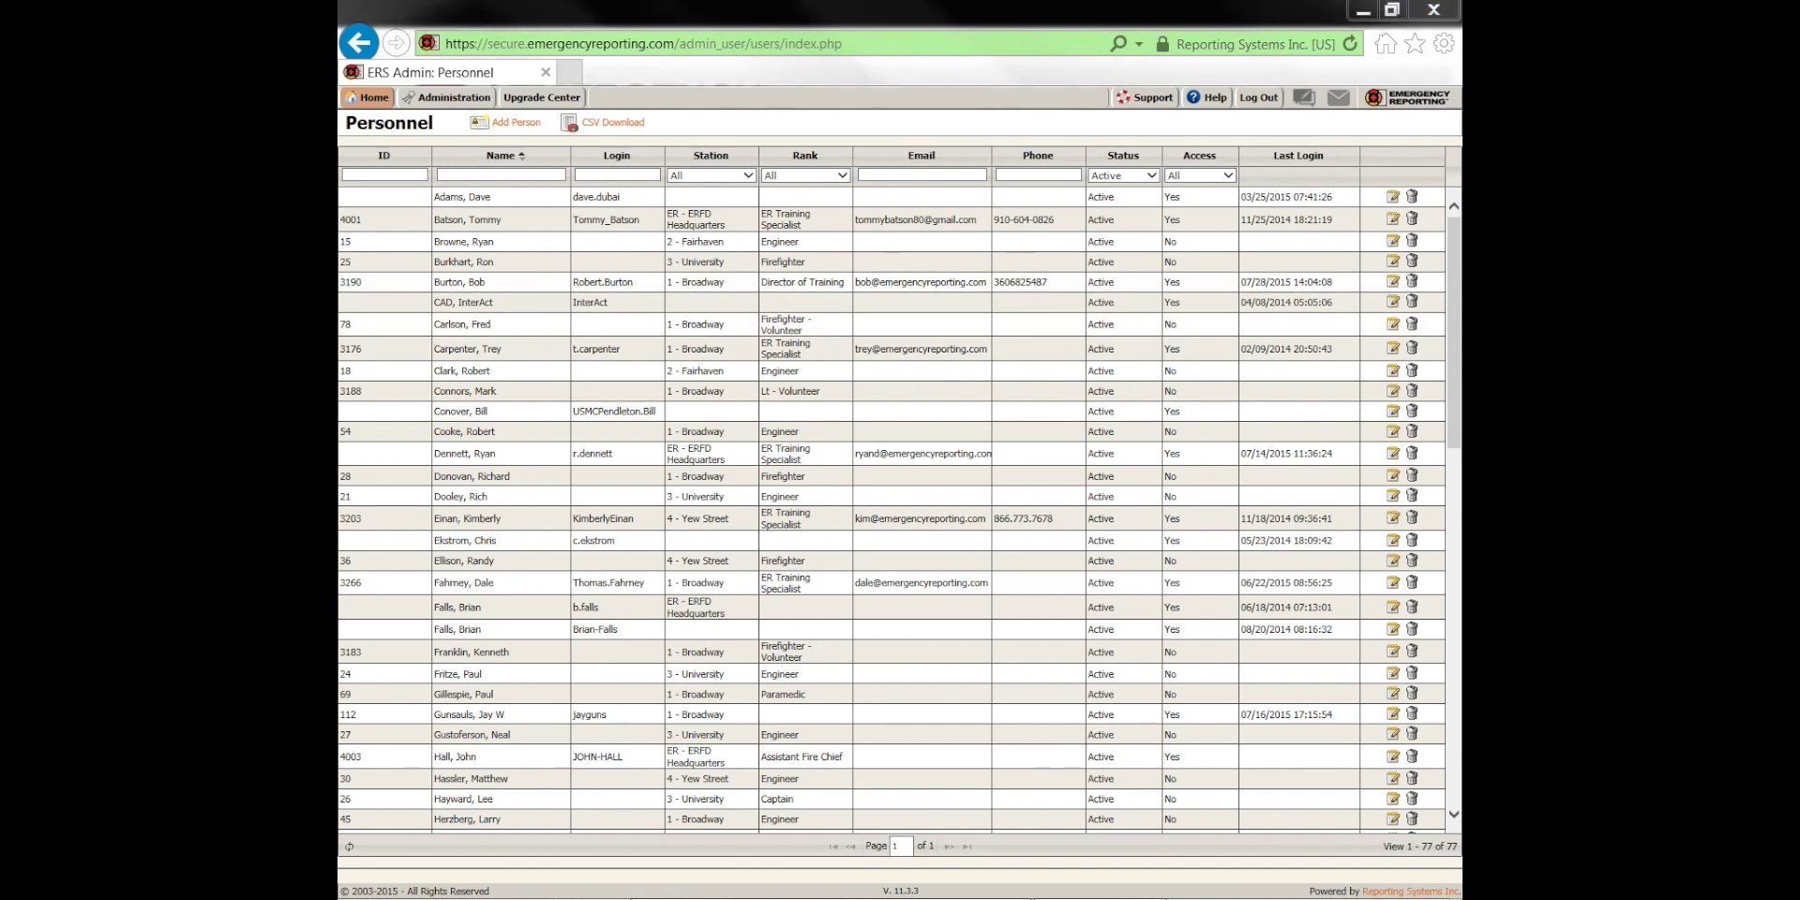
mouse_move(400, 158)
left_mouse_down()
mouse_move(426, 647)
mouse_move(1294, 717)
mouse_move(1327, 358)
left_mouse_up()
mouse_move(1329, 251)
left_mouse_down()
mouse_move(431, 142)
mouse_move(398, 539)
left_mouse_up()
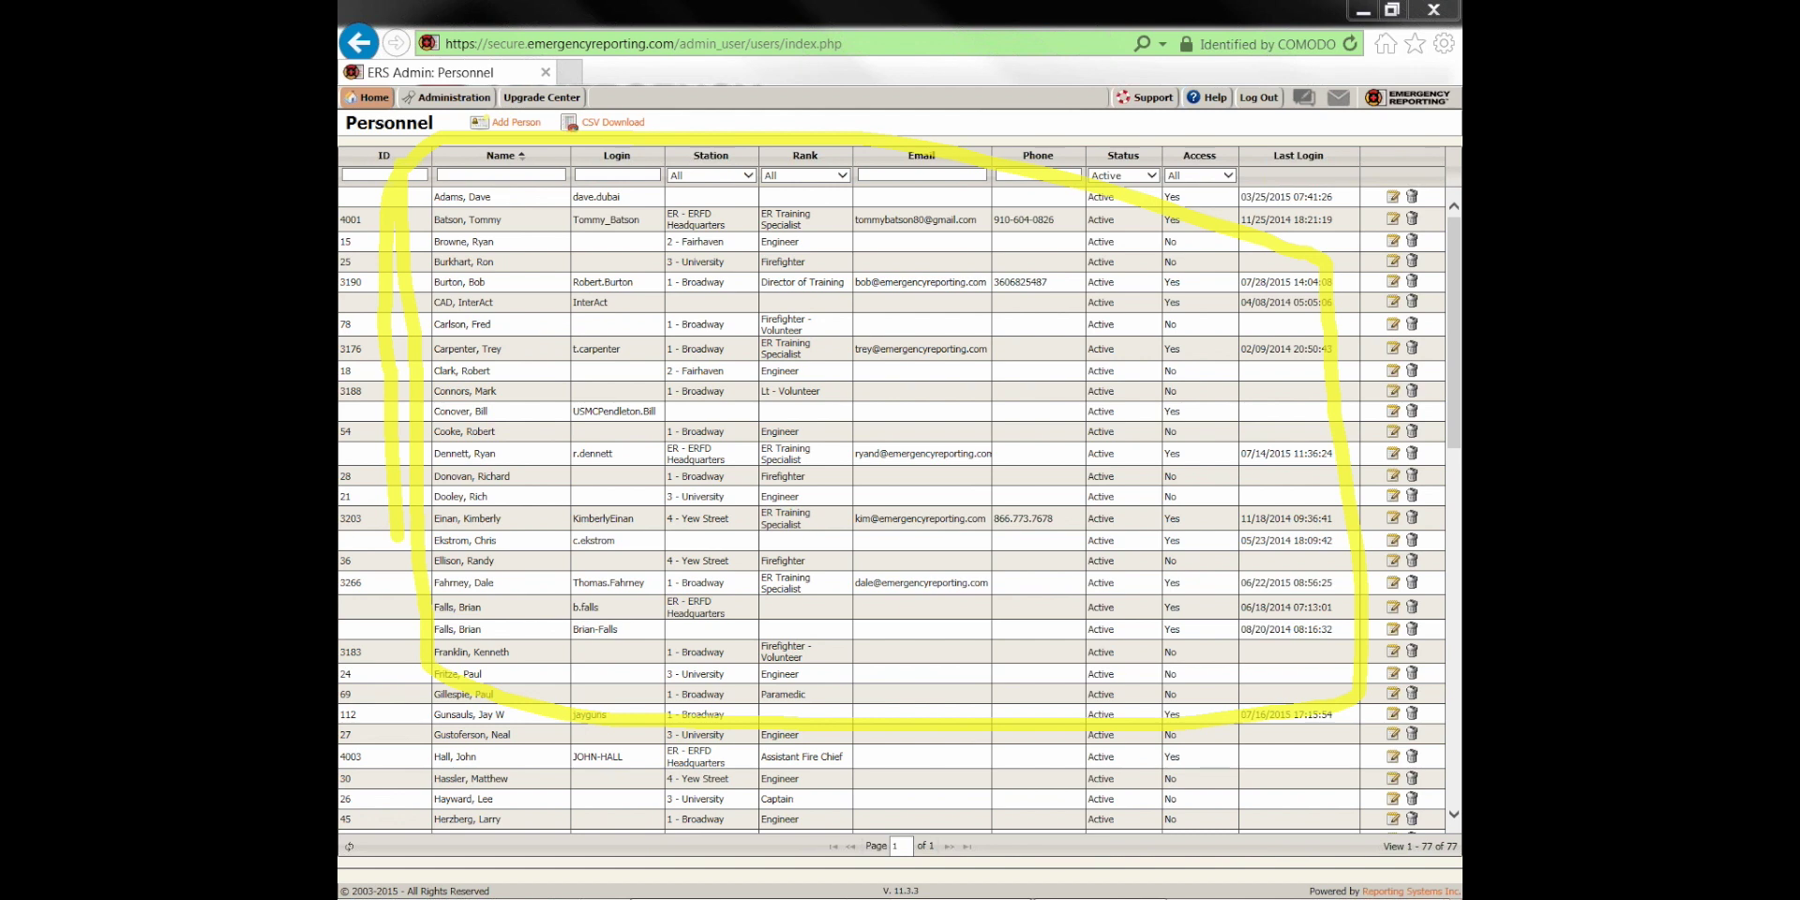
key("Escape")
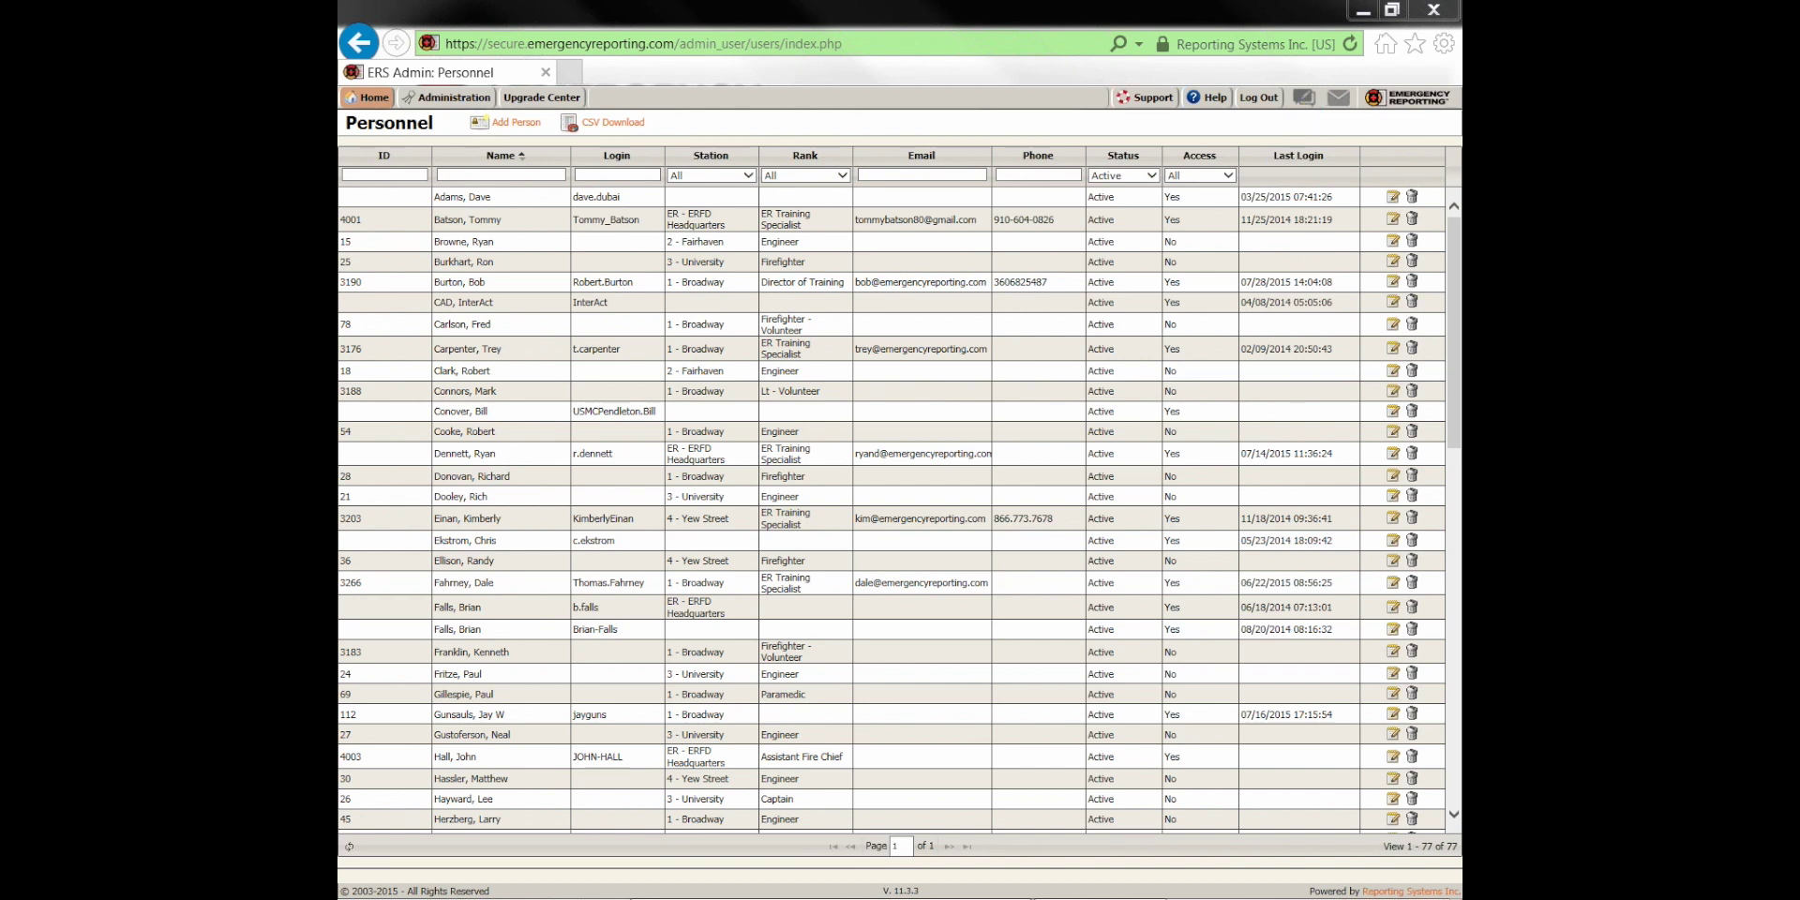
Go back to Administration, dismiss the NFIRS import tip and open the Apparatus List
left_click(448, 97)
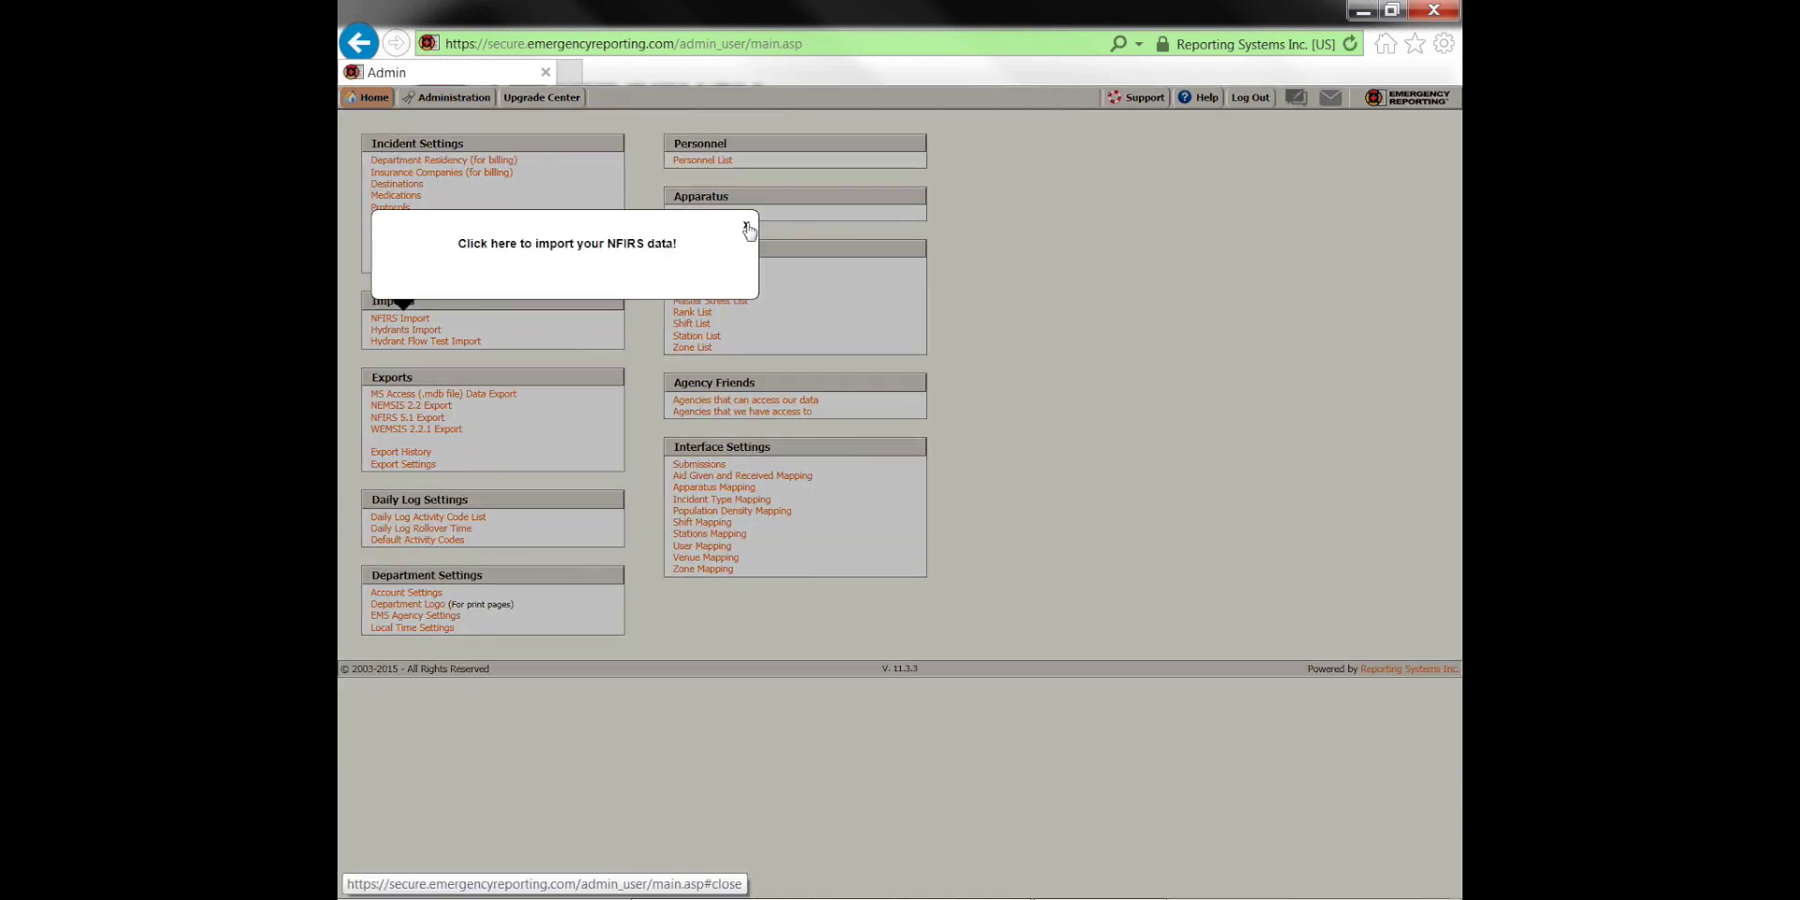
left_click(747, 228)
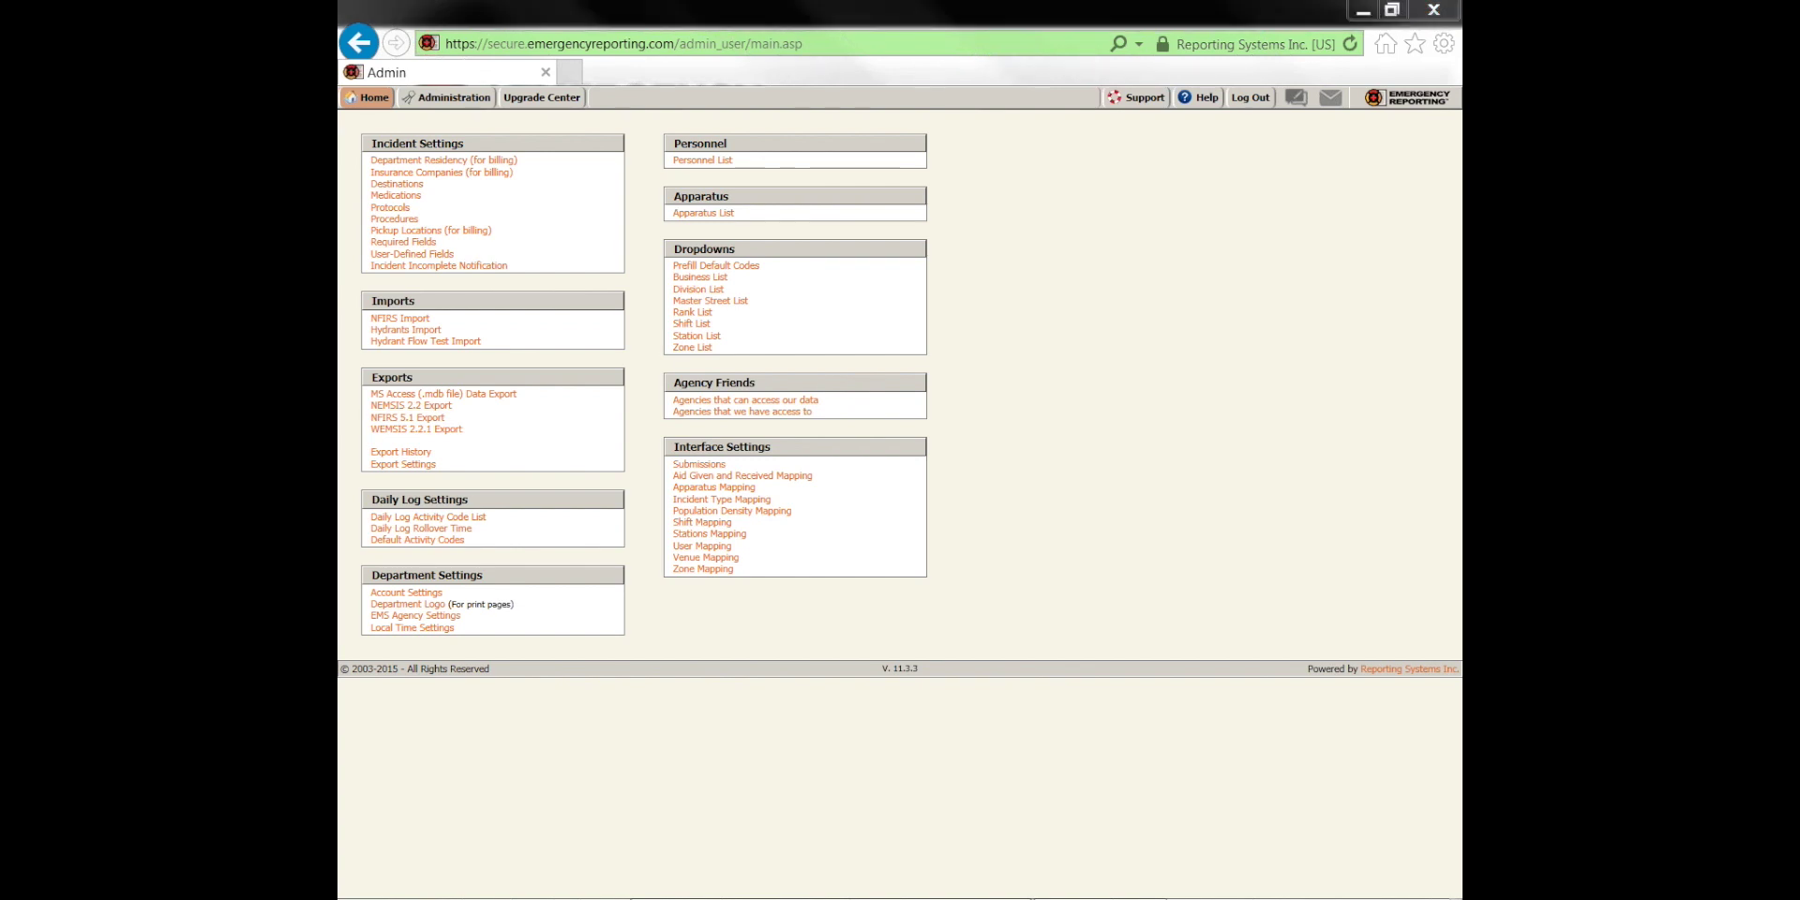
mouse_move(684, 201)
left_mouse_down()
mouse_move(784, 222)
mouse_move(634, 197)
mouse_move(762, 225)
left_mouse_up()
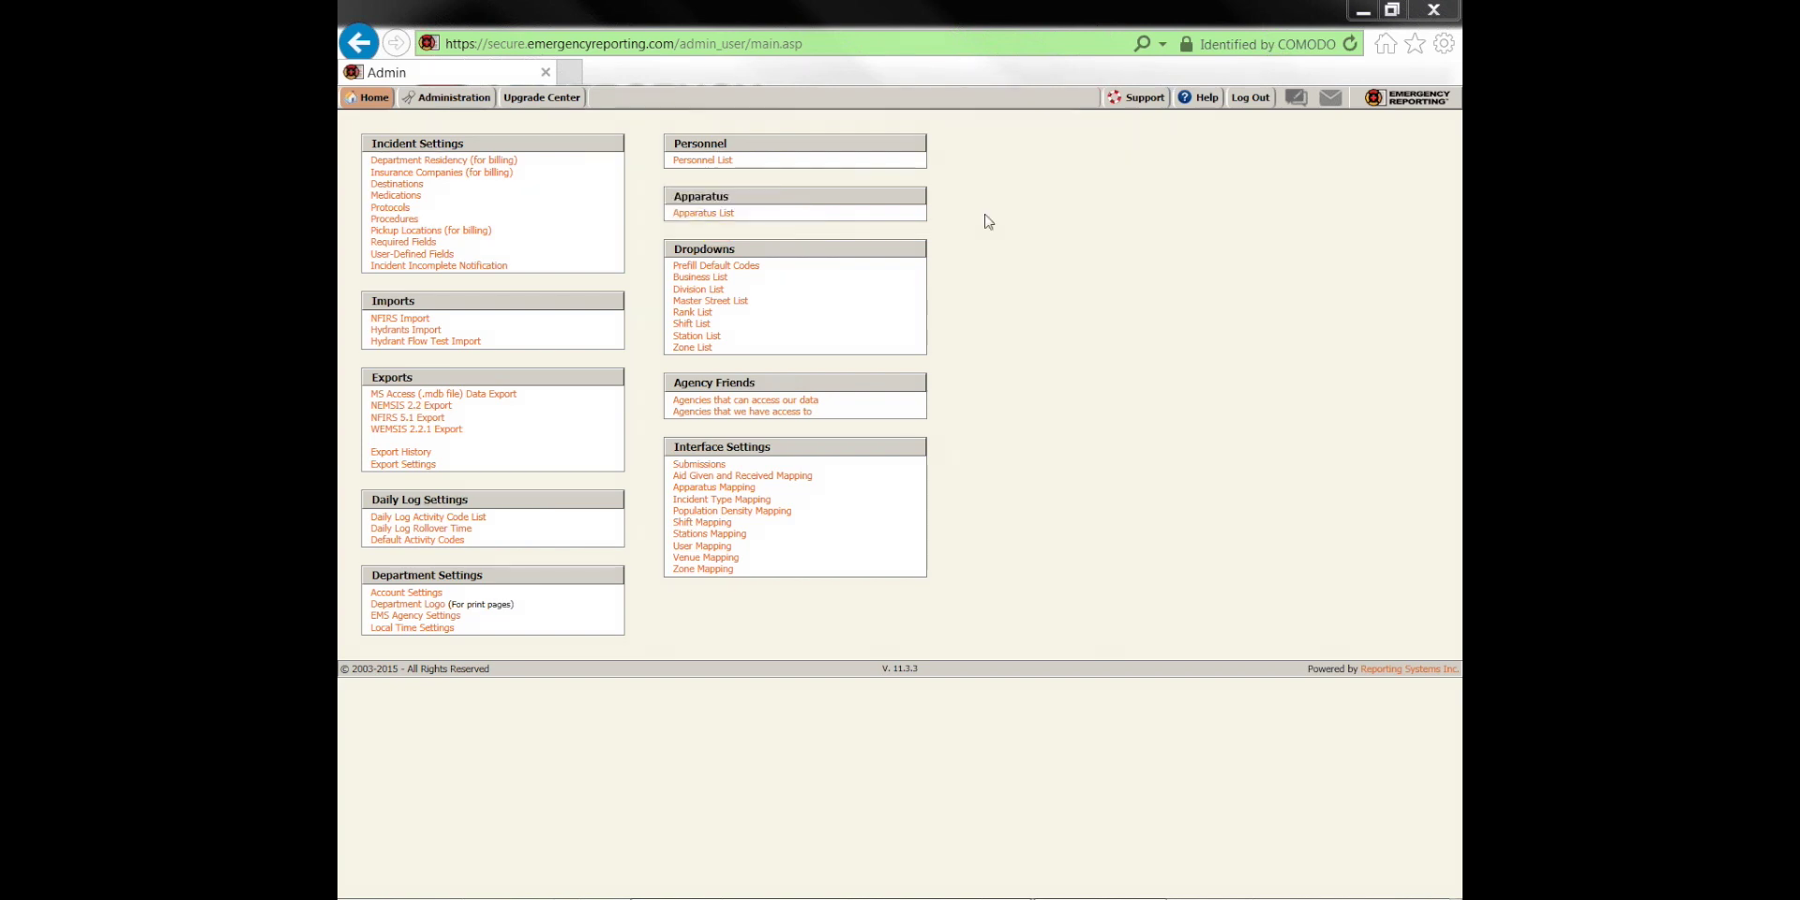
left_click(682, 215)
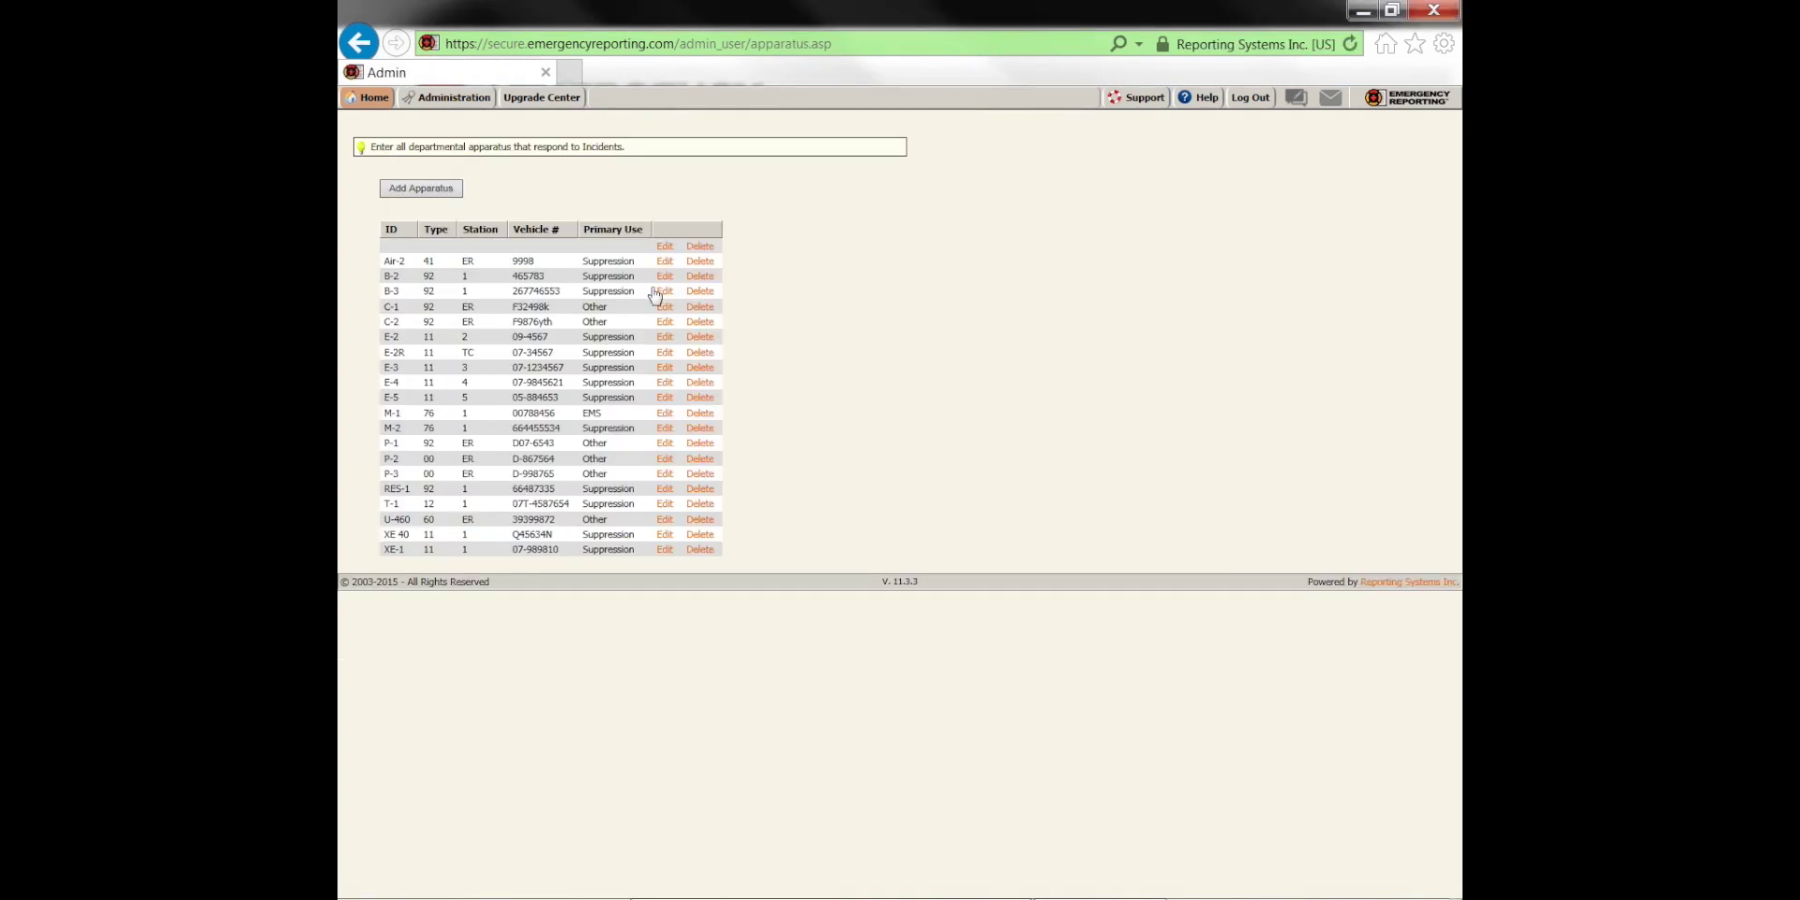
Mark the apparatus form's required fields, like Apparatus ID, Station and Primary Use, then return to Administration
left_click(663, 246)
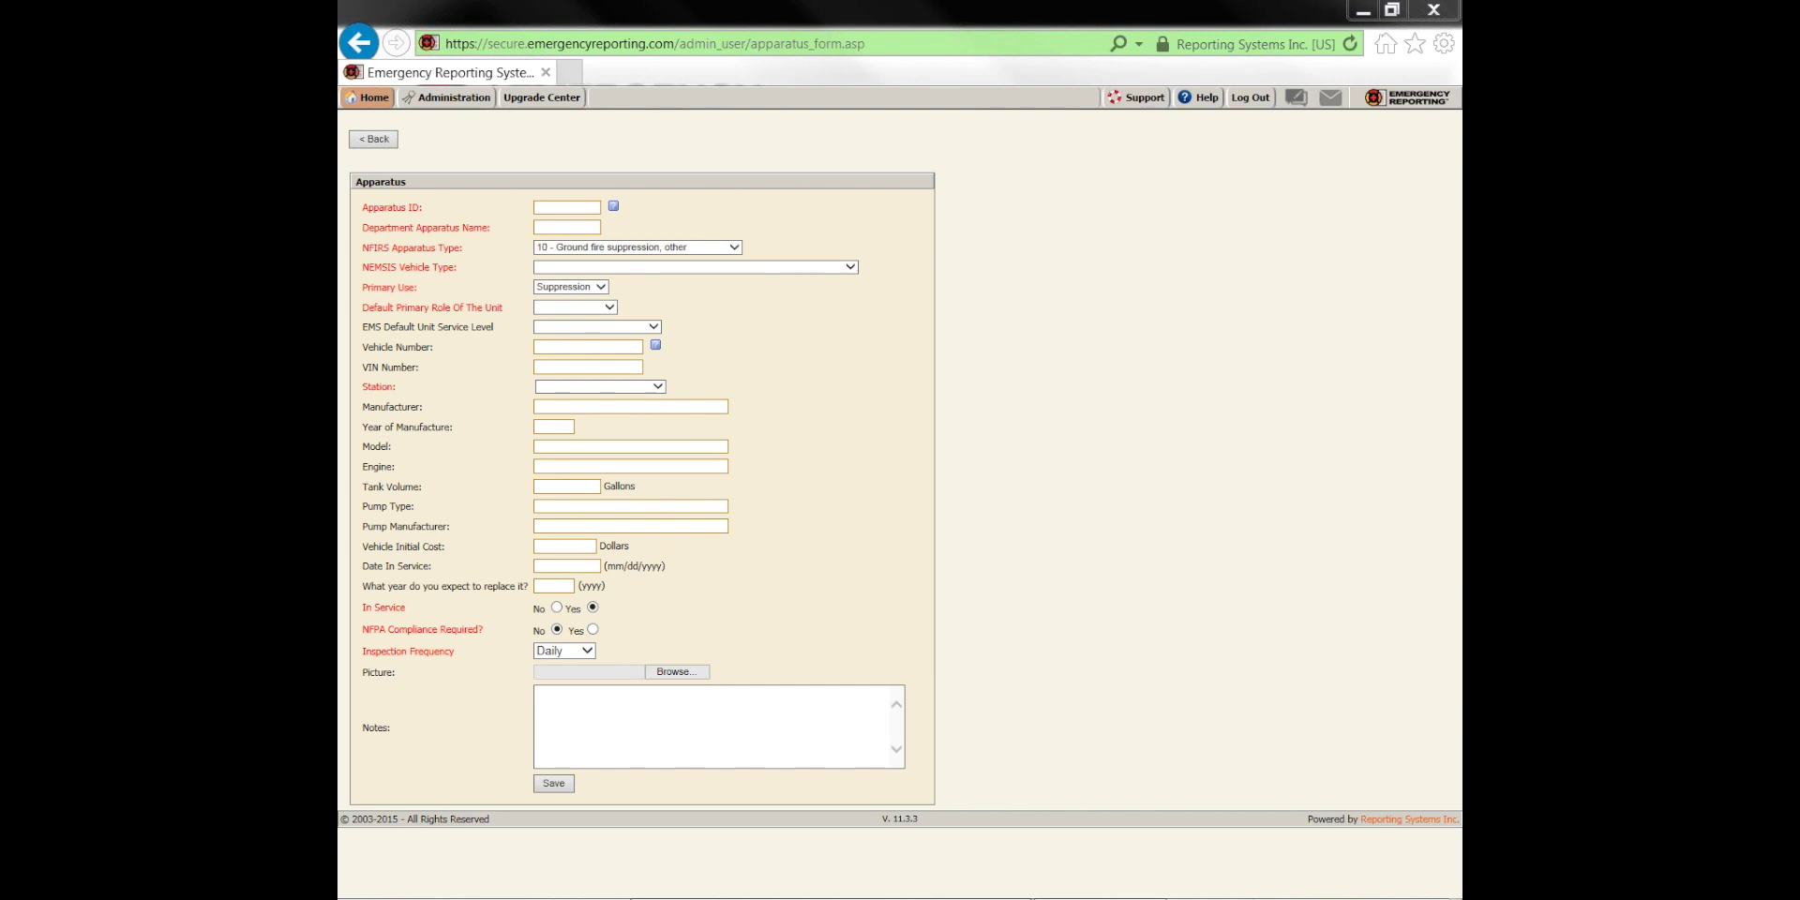
mouse_move(362, 207)
left_mouse_down()
mouse_move(450, 204)
mouse_move(372, 210)
mouse_move(499, 226)
left_mouse_up()
left_click_drag(366, 244, 466, 246)
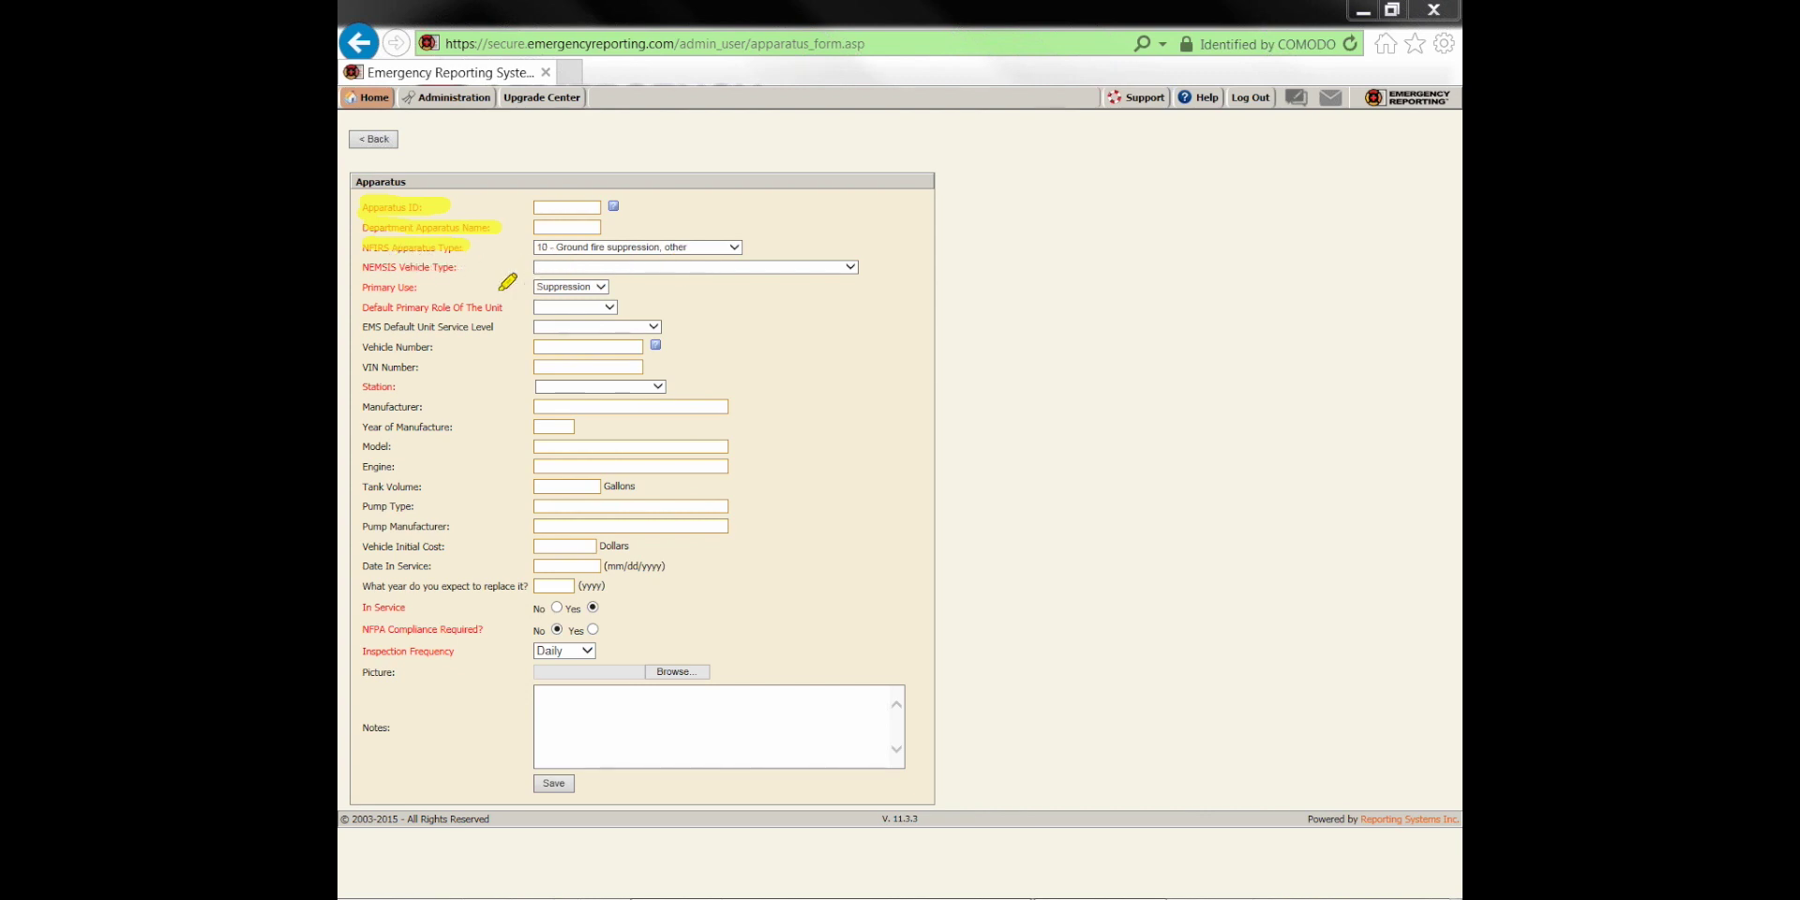
left_click_drag(362, 386, 433, 386)
left_click_drag(363, 608, 426, 608)
mouse_move(363, 629)
left_mouse_down()
mouse_move(469, 629)
mouse_move(464, 654)
left_mouse_up()
left_click_drag(363, 267, 483, 267)
left_click_drag(363, 287, 504, 308)
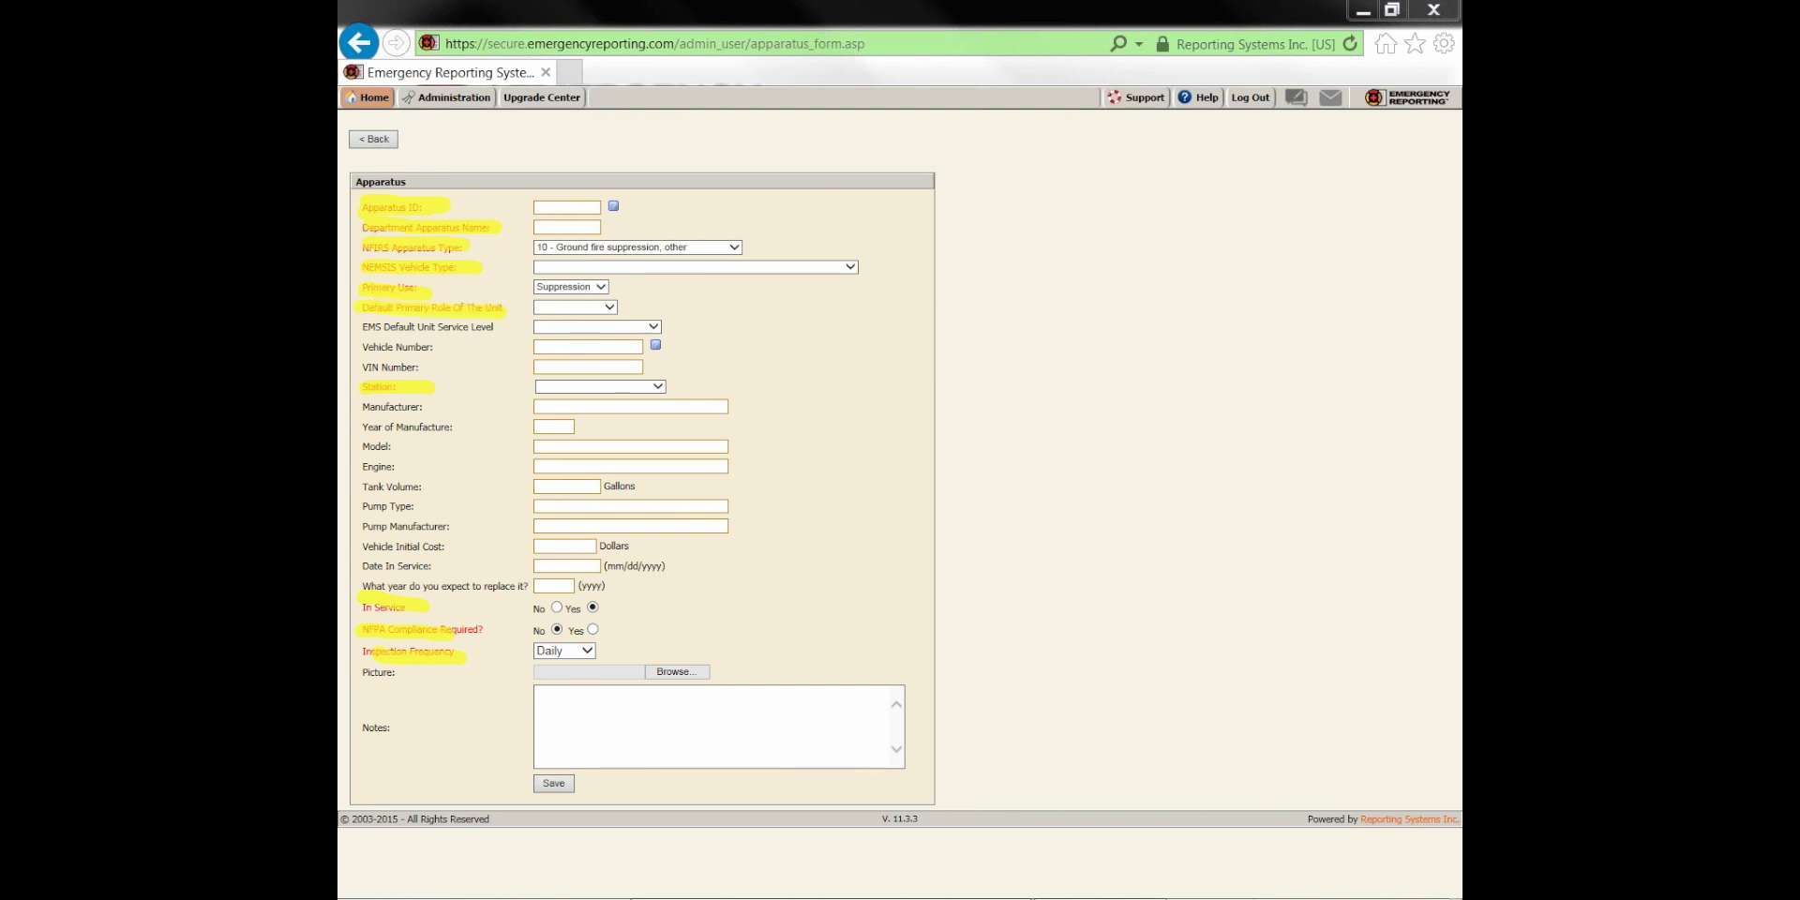
key("Escape")
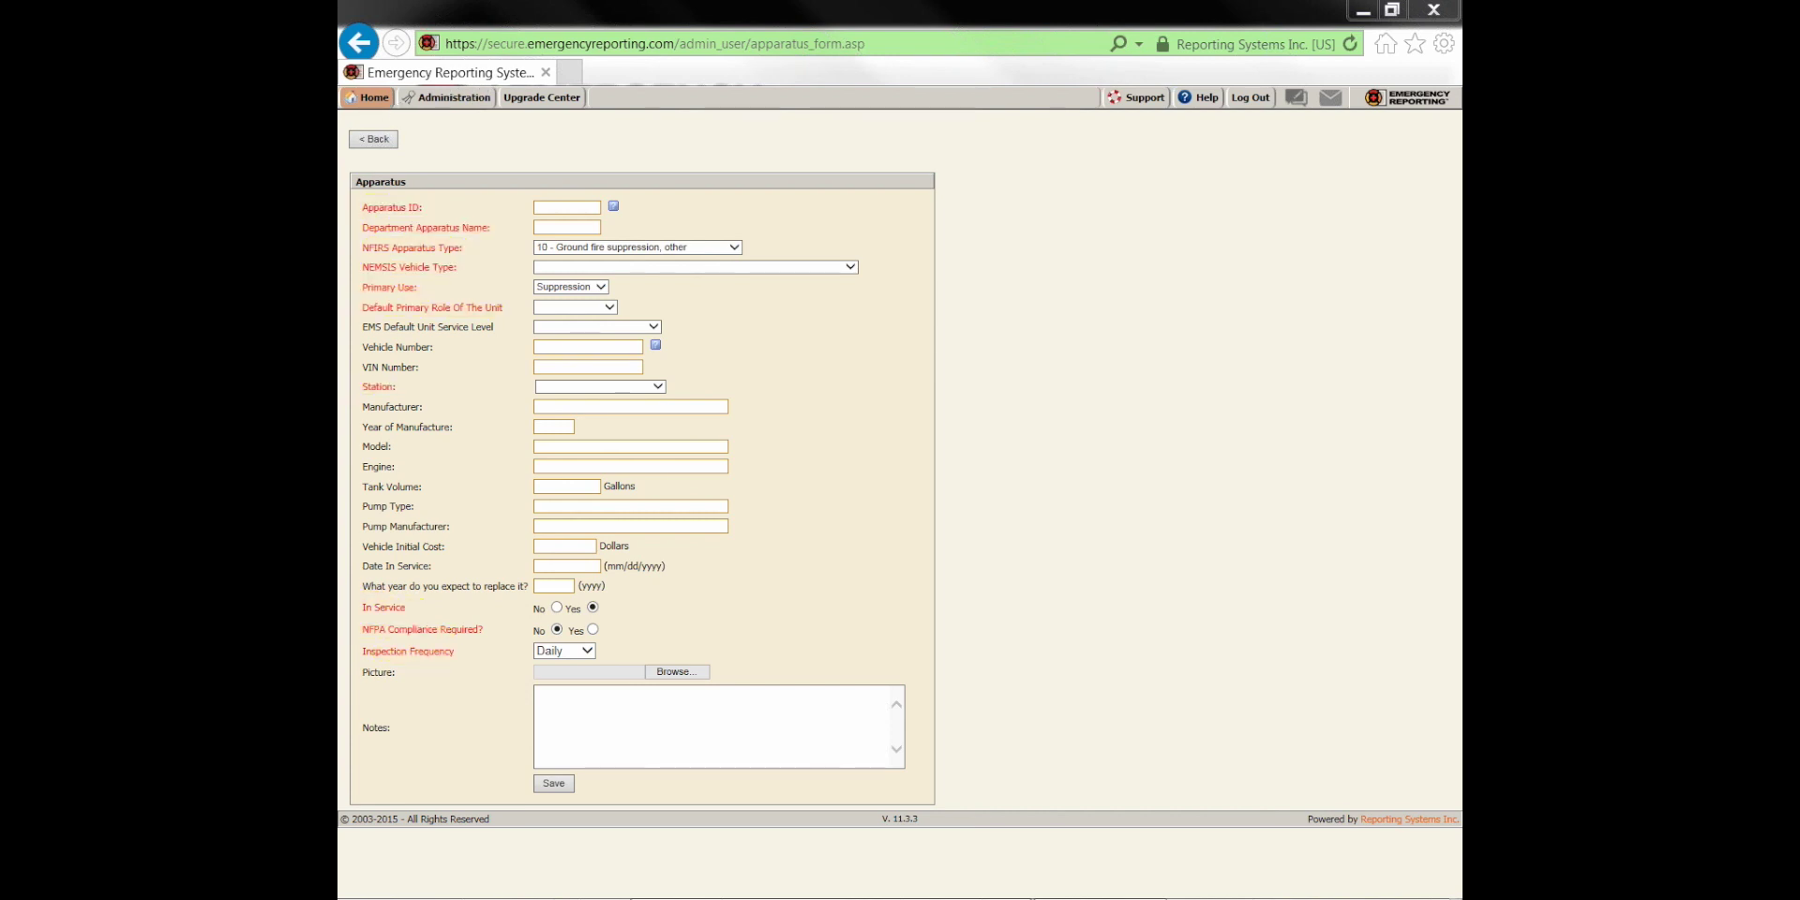
left_click(454, 97)
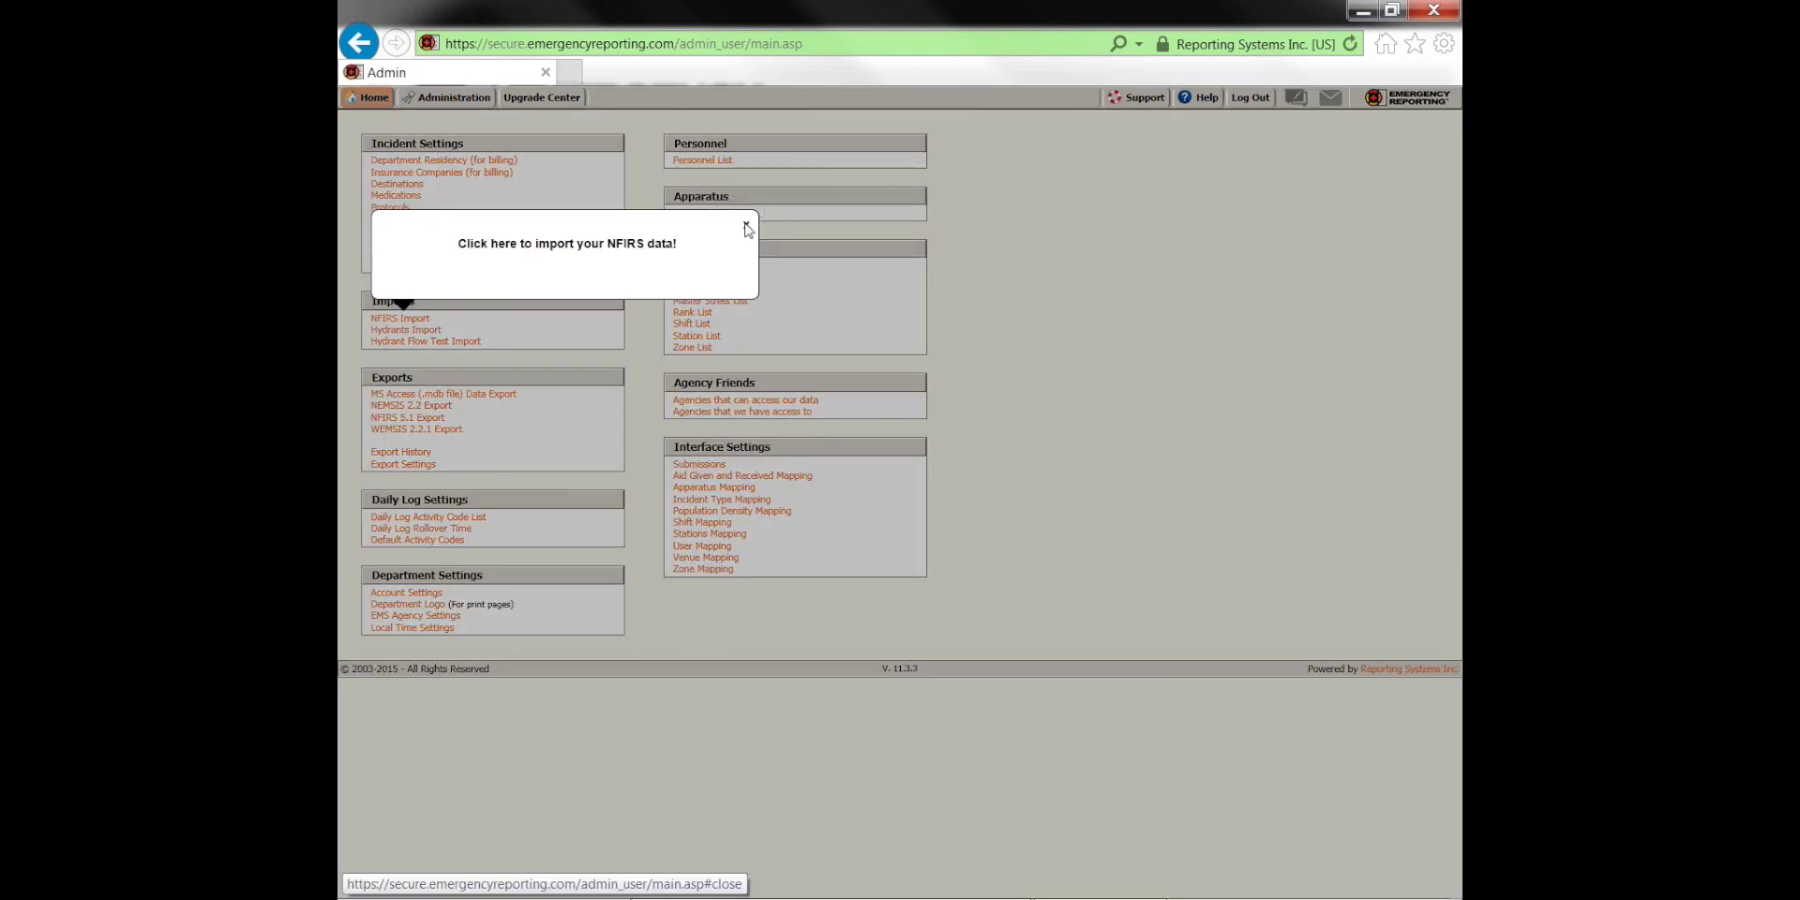
Dismiss the import tip and launch the NFIRS Import Tool from the Imports section
left_click(747, 225)
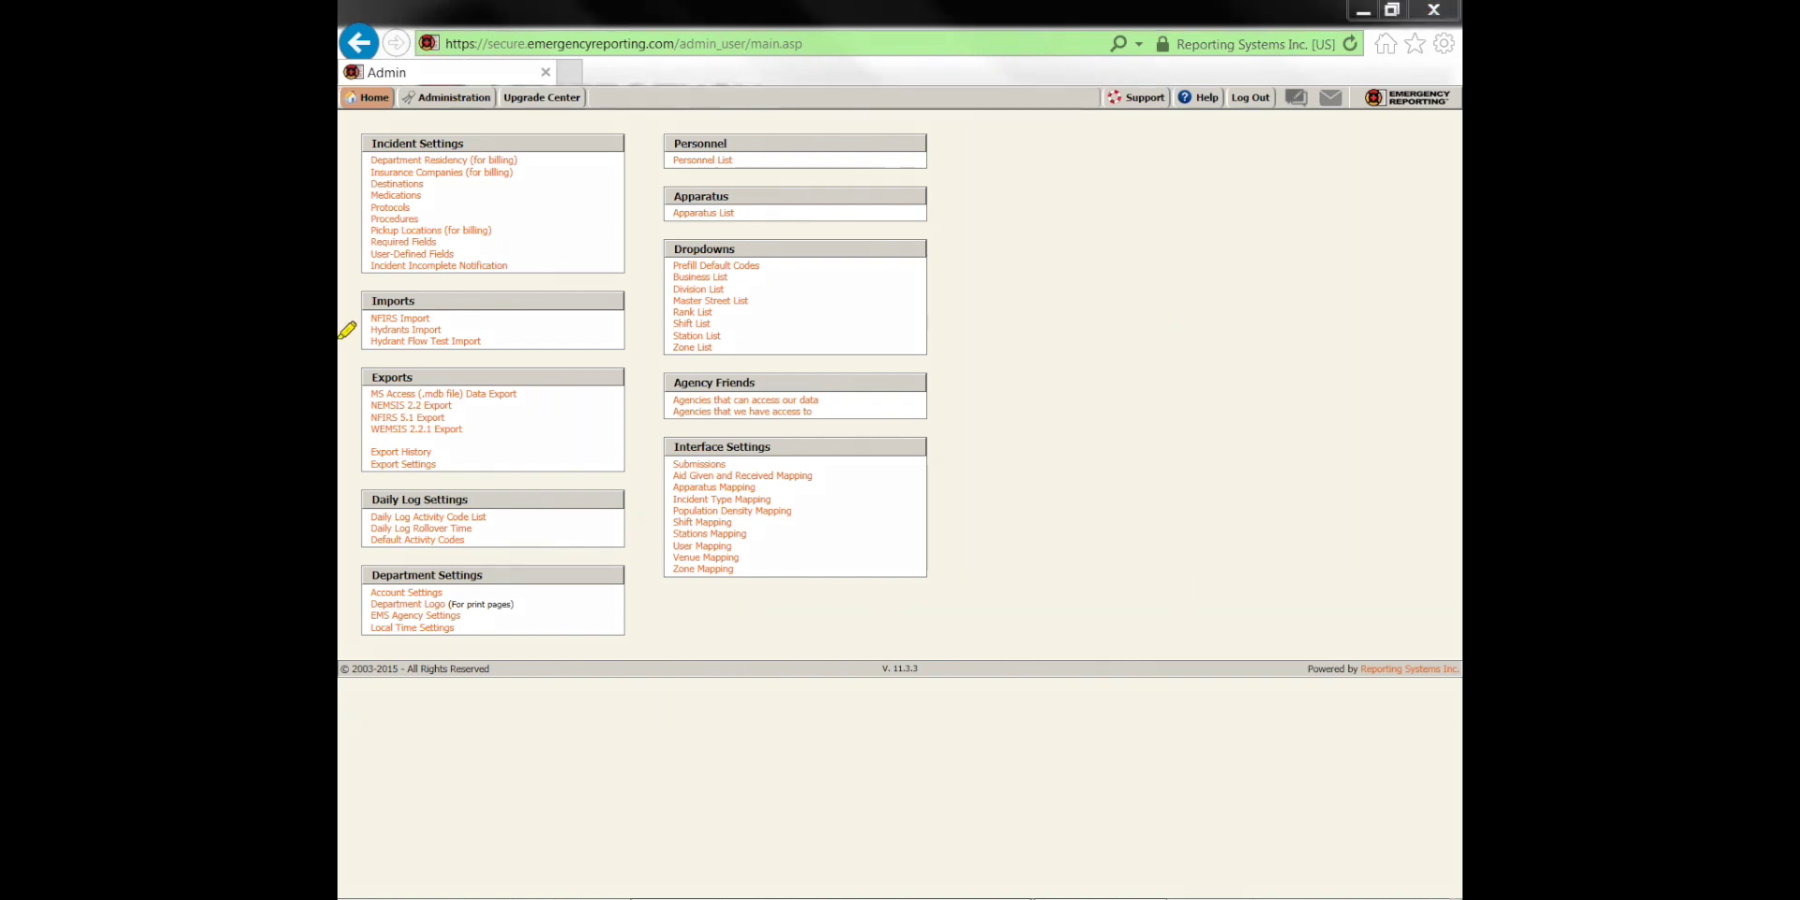
left_click_drag(359, 318, 441, 318)
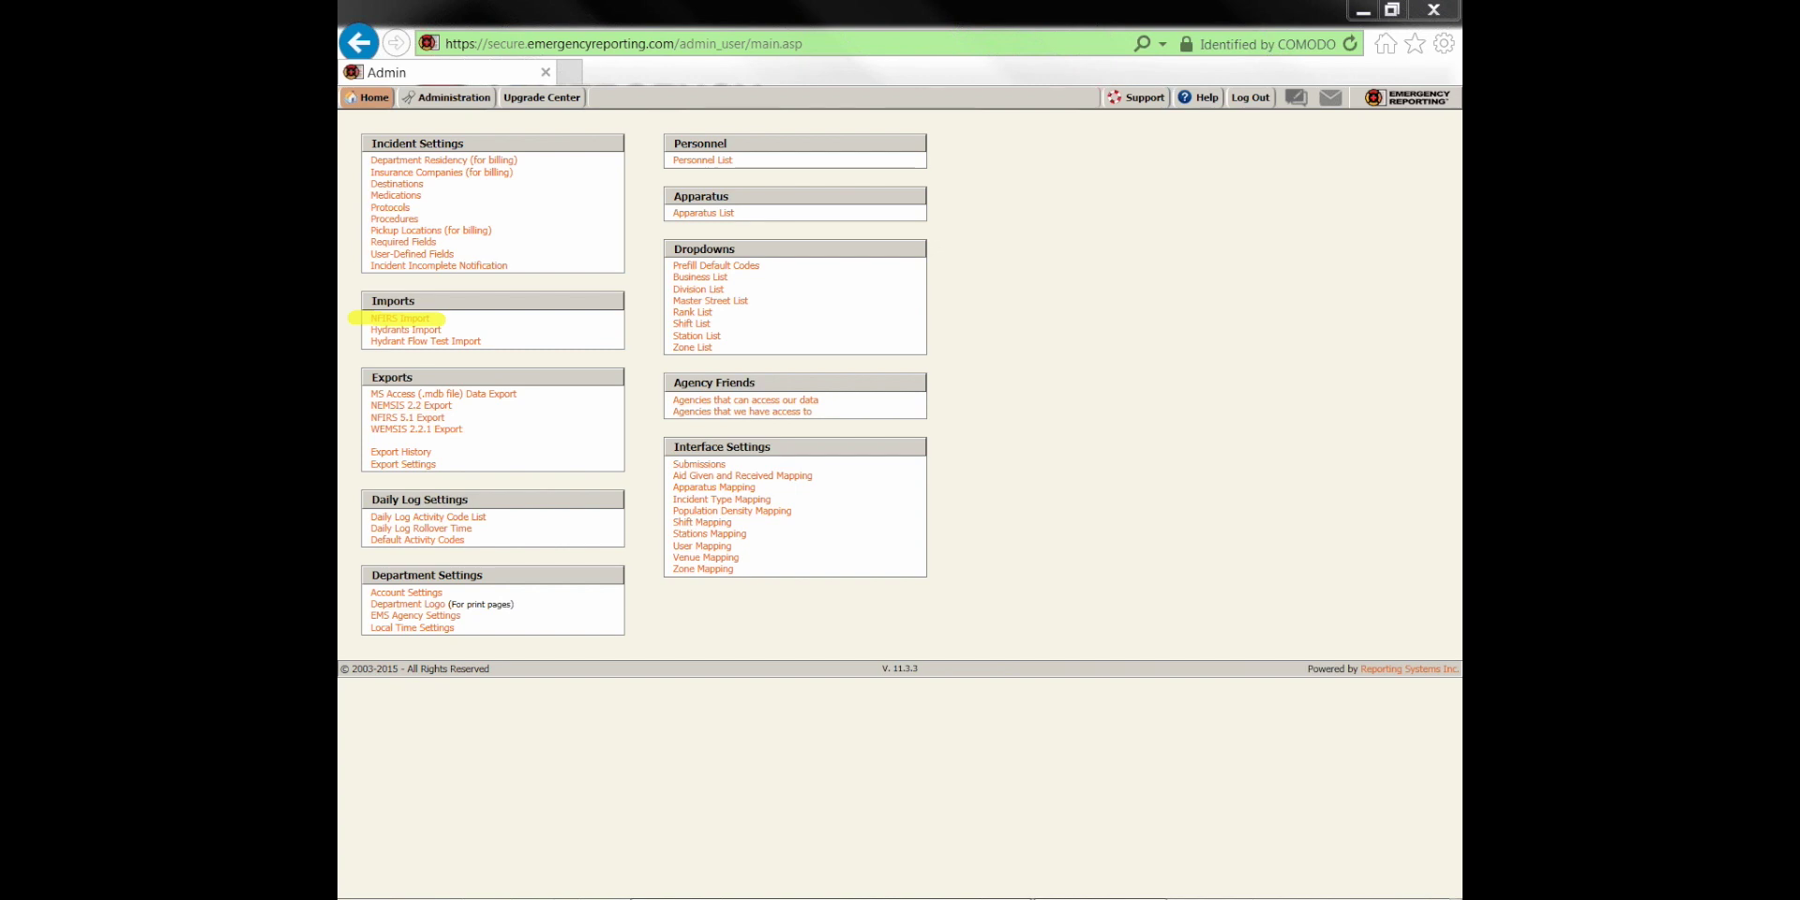
left_click(400, 319)
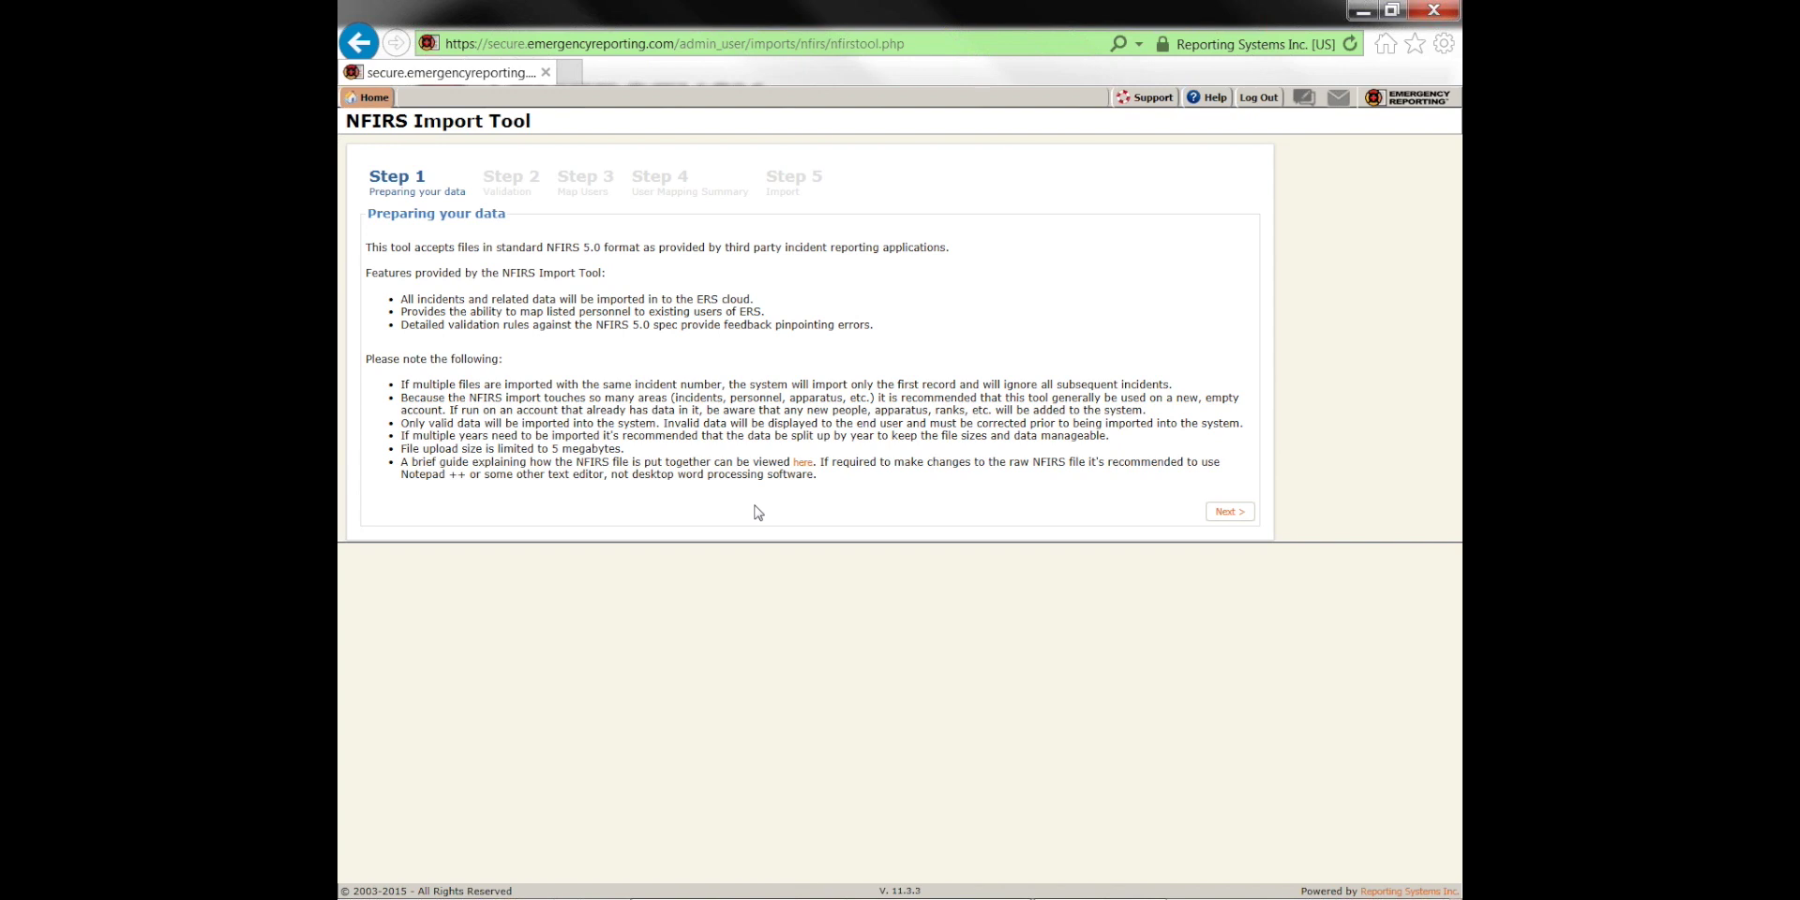
Go back to Administration through the Home menu, then return to the home dashboard
mouse_move(373, 98)
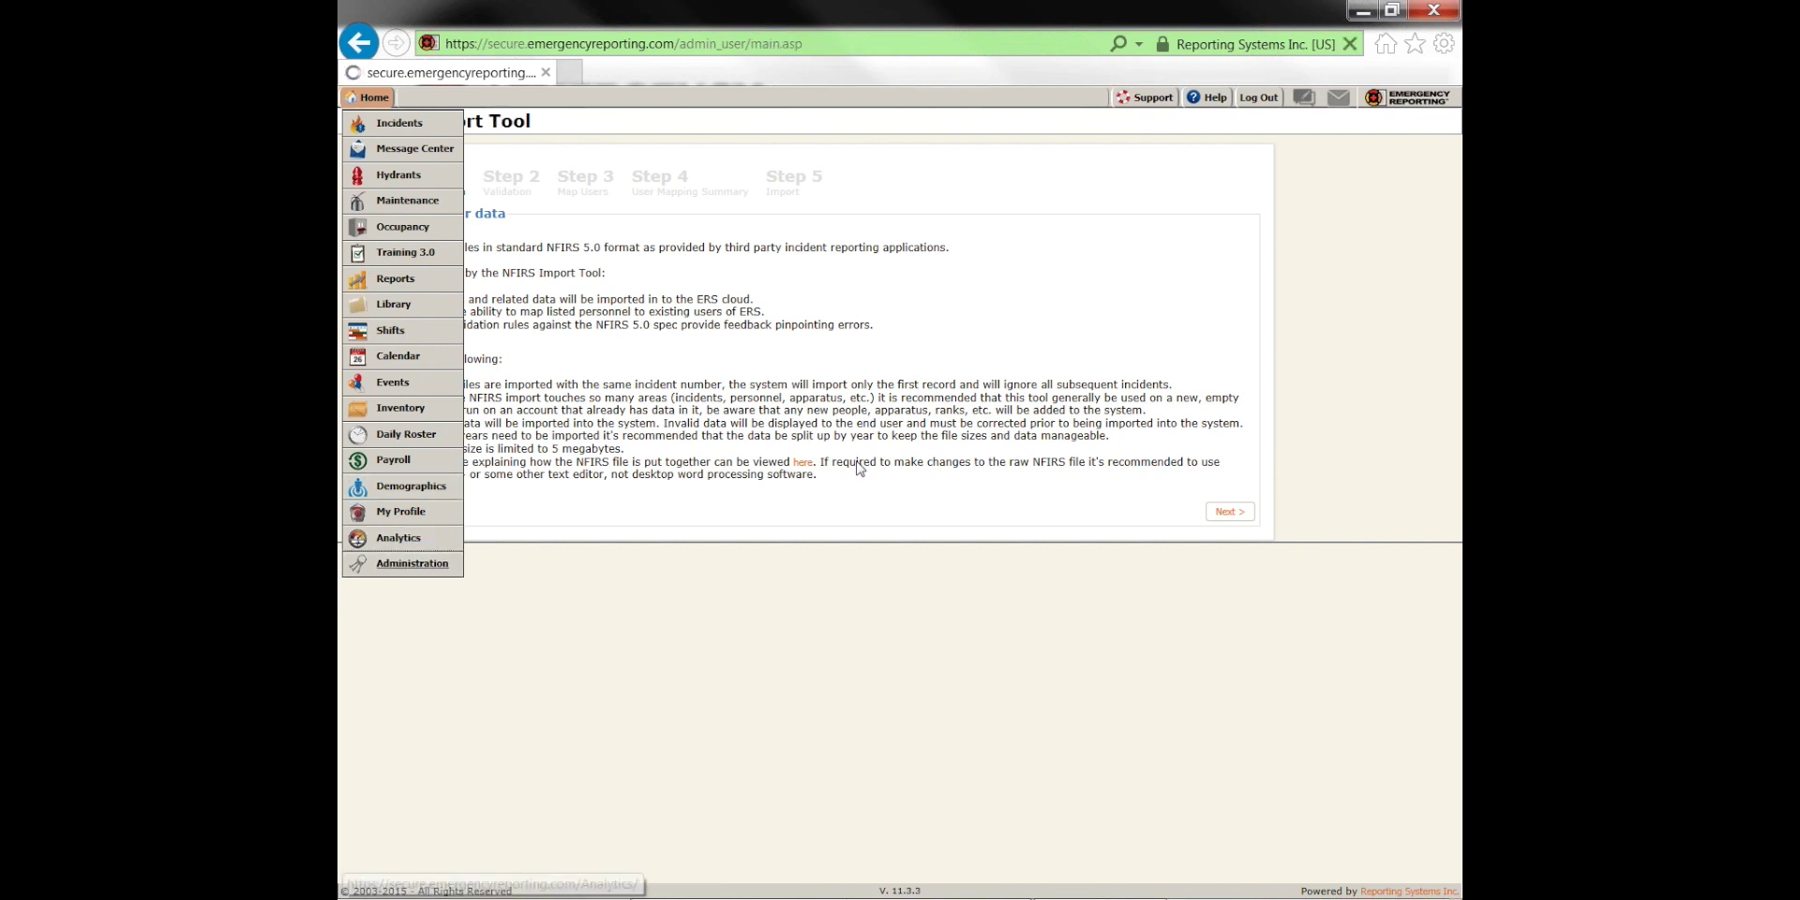
left_click(405, 563)
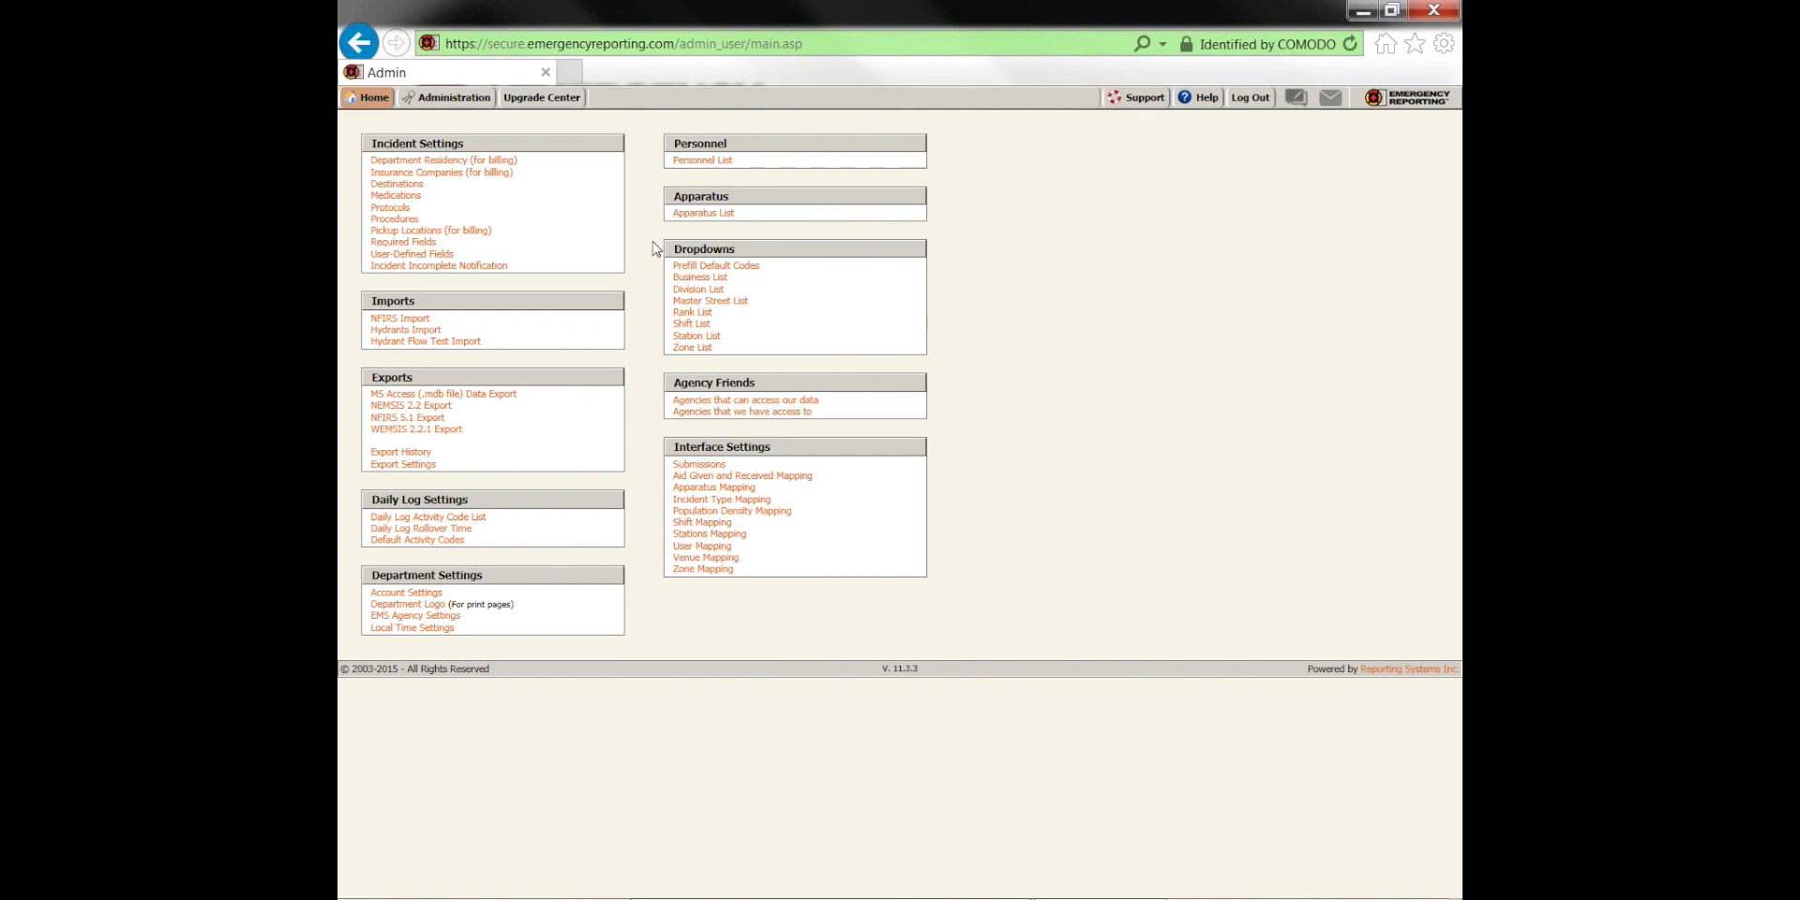
left_click(375, 99)
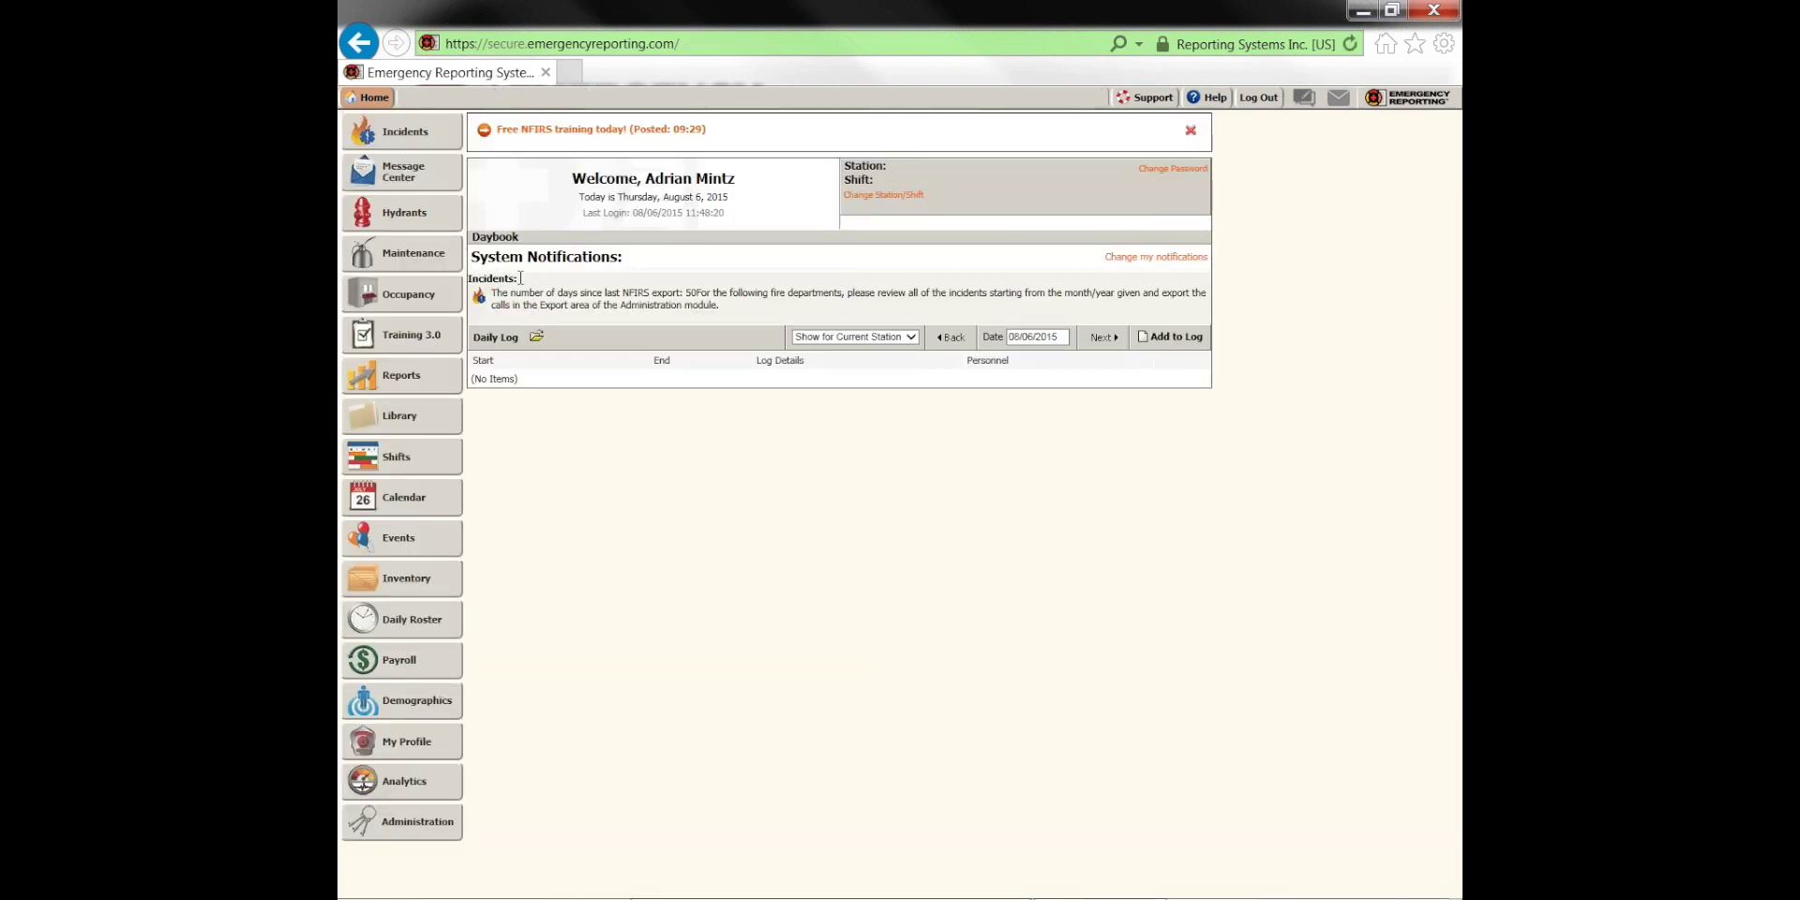
Search incident reports for All Calls with the date range set to This year
left_click(420, 141)
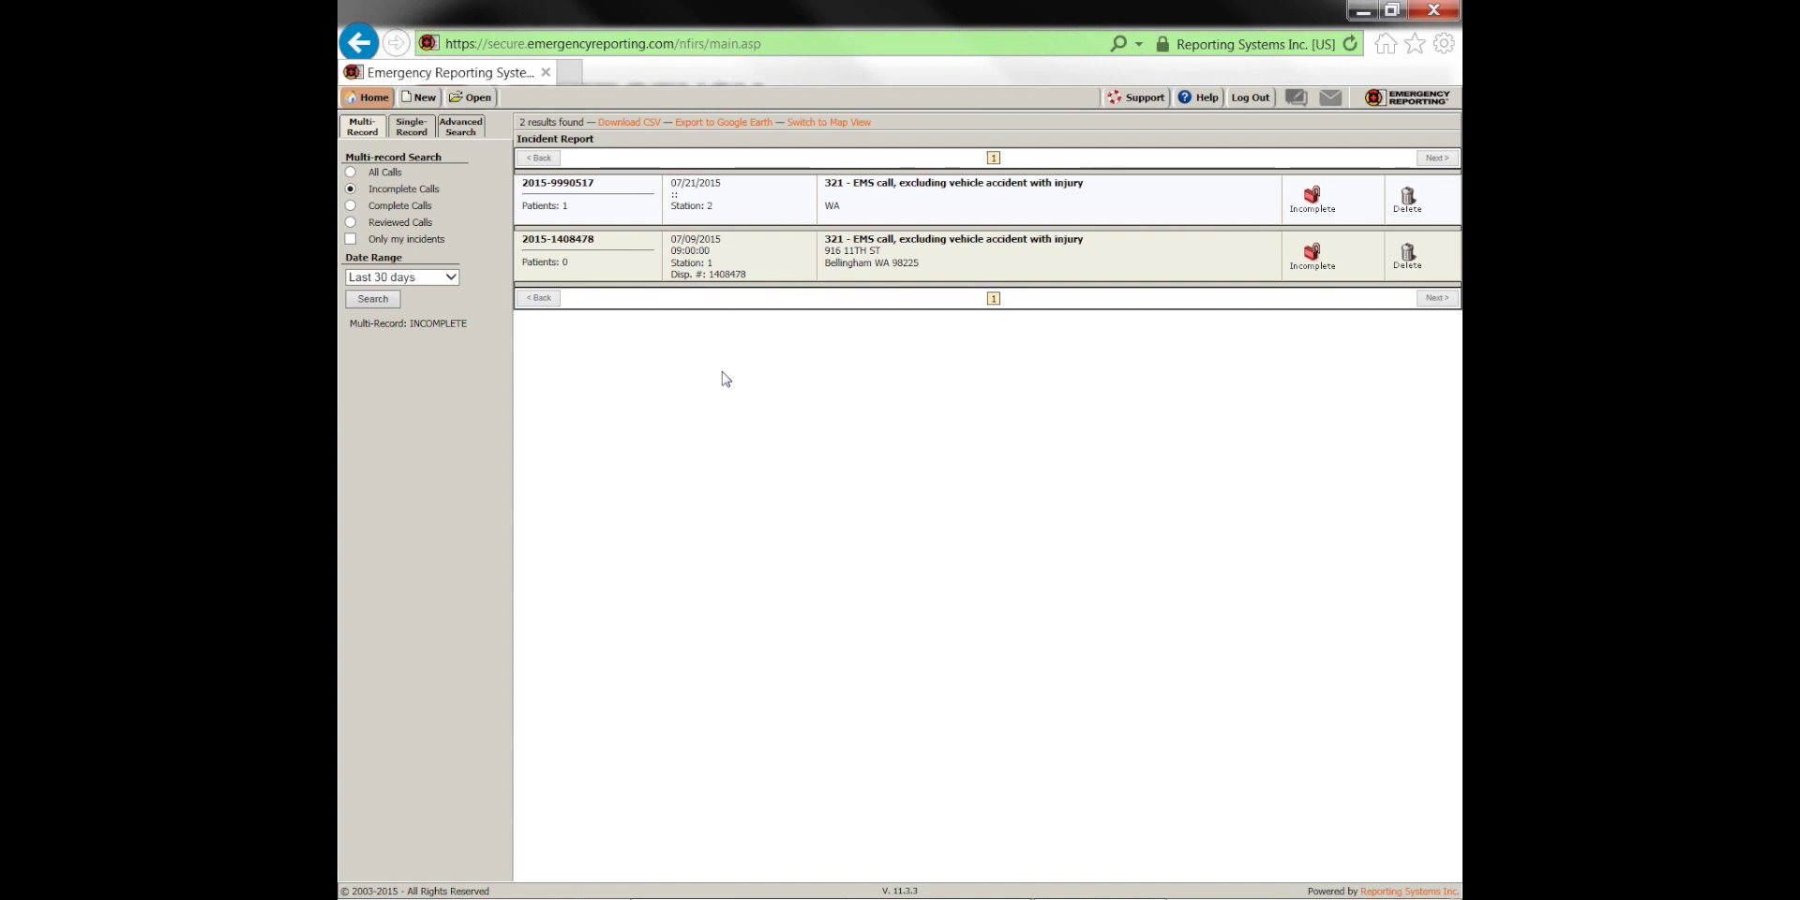
left_click(450, 278)
left_click(413, 290)
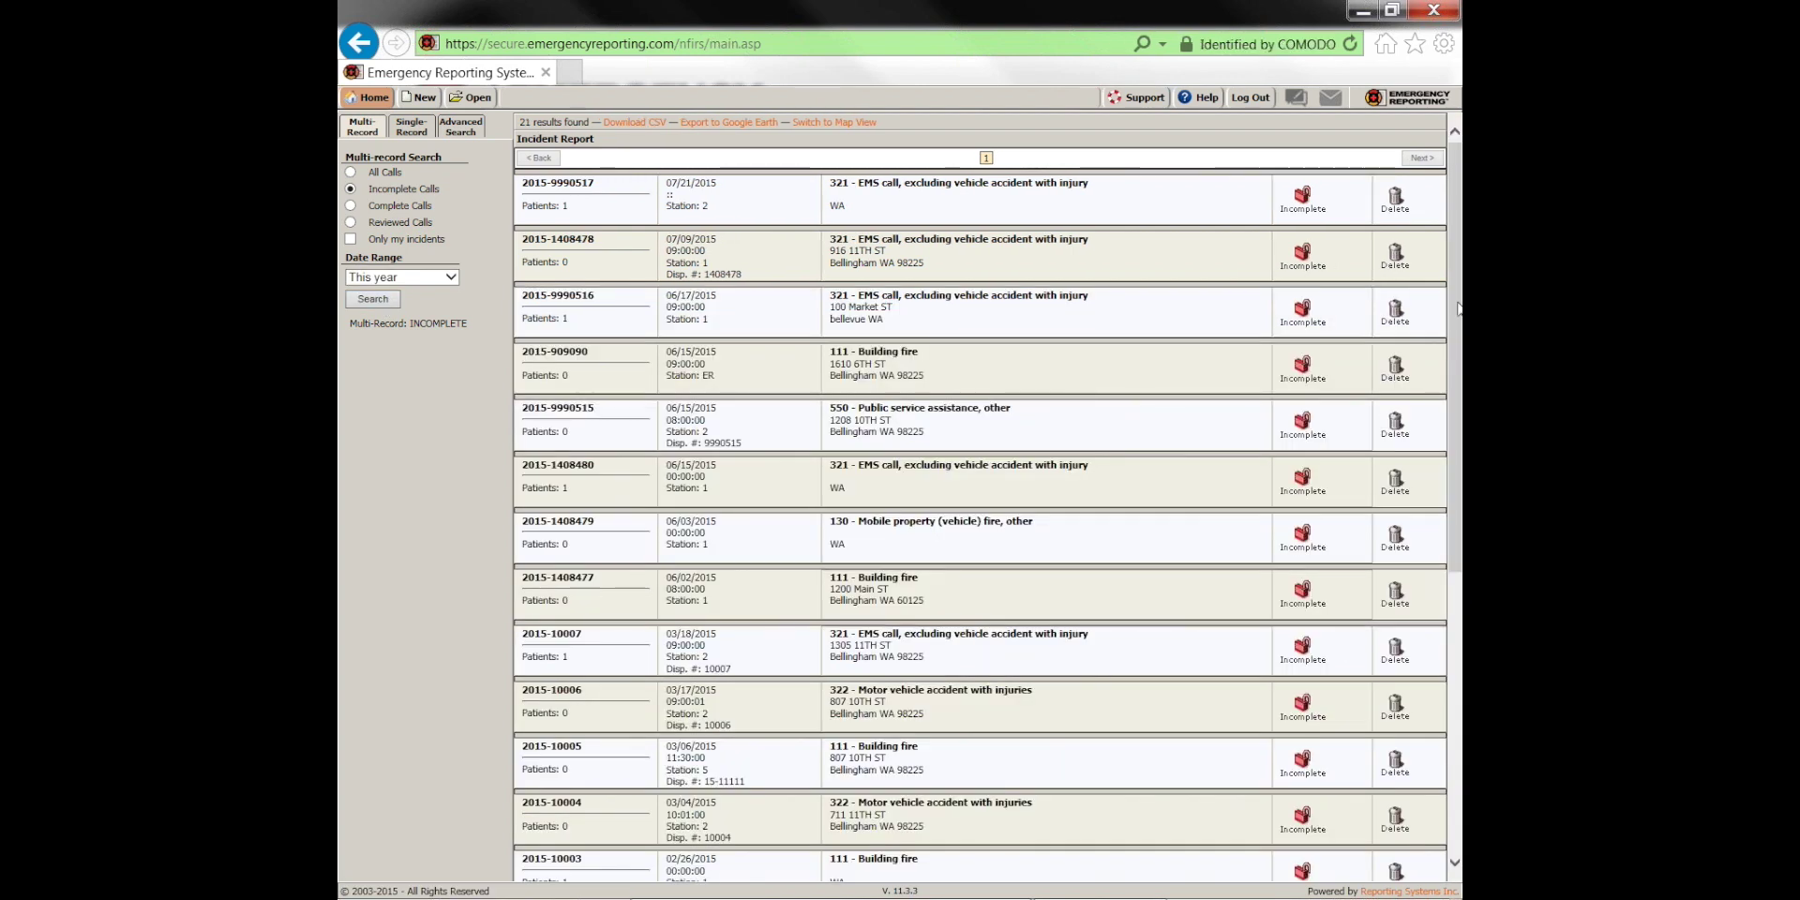
scroll(988, 496, "down", 5)
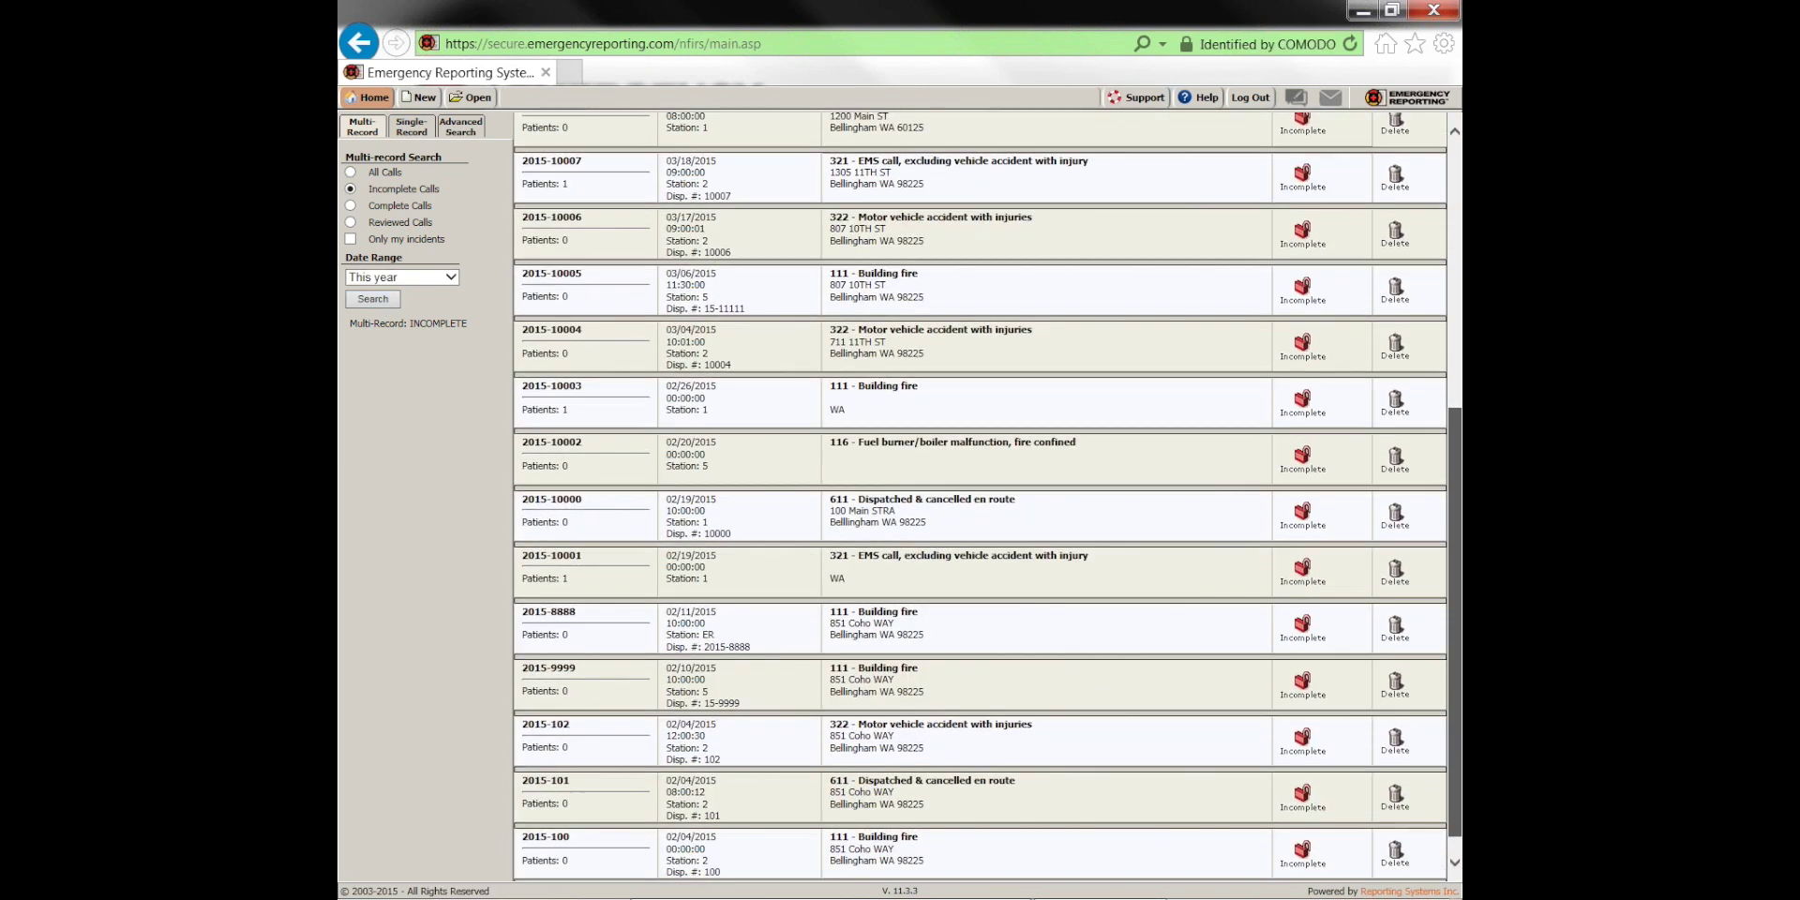
left_click_drag(1451, 497, 1449, 211)
left_click(351, 172)
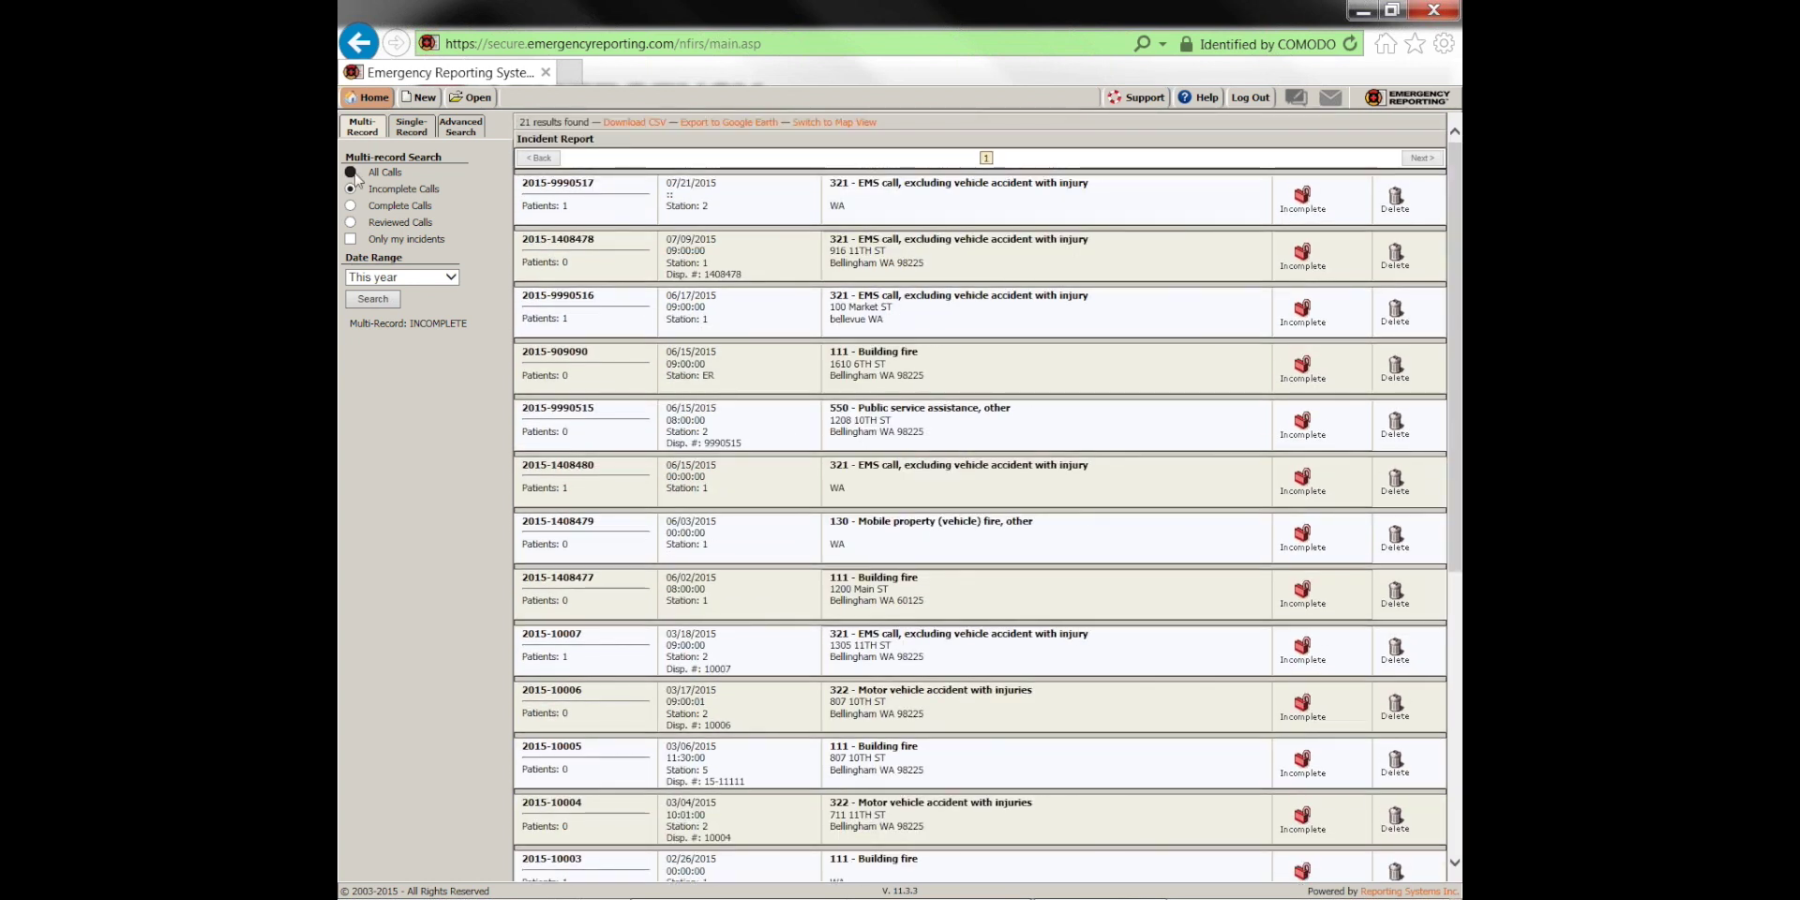
left_click(375, 299)
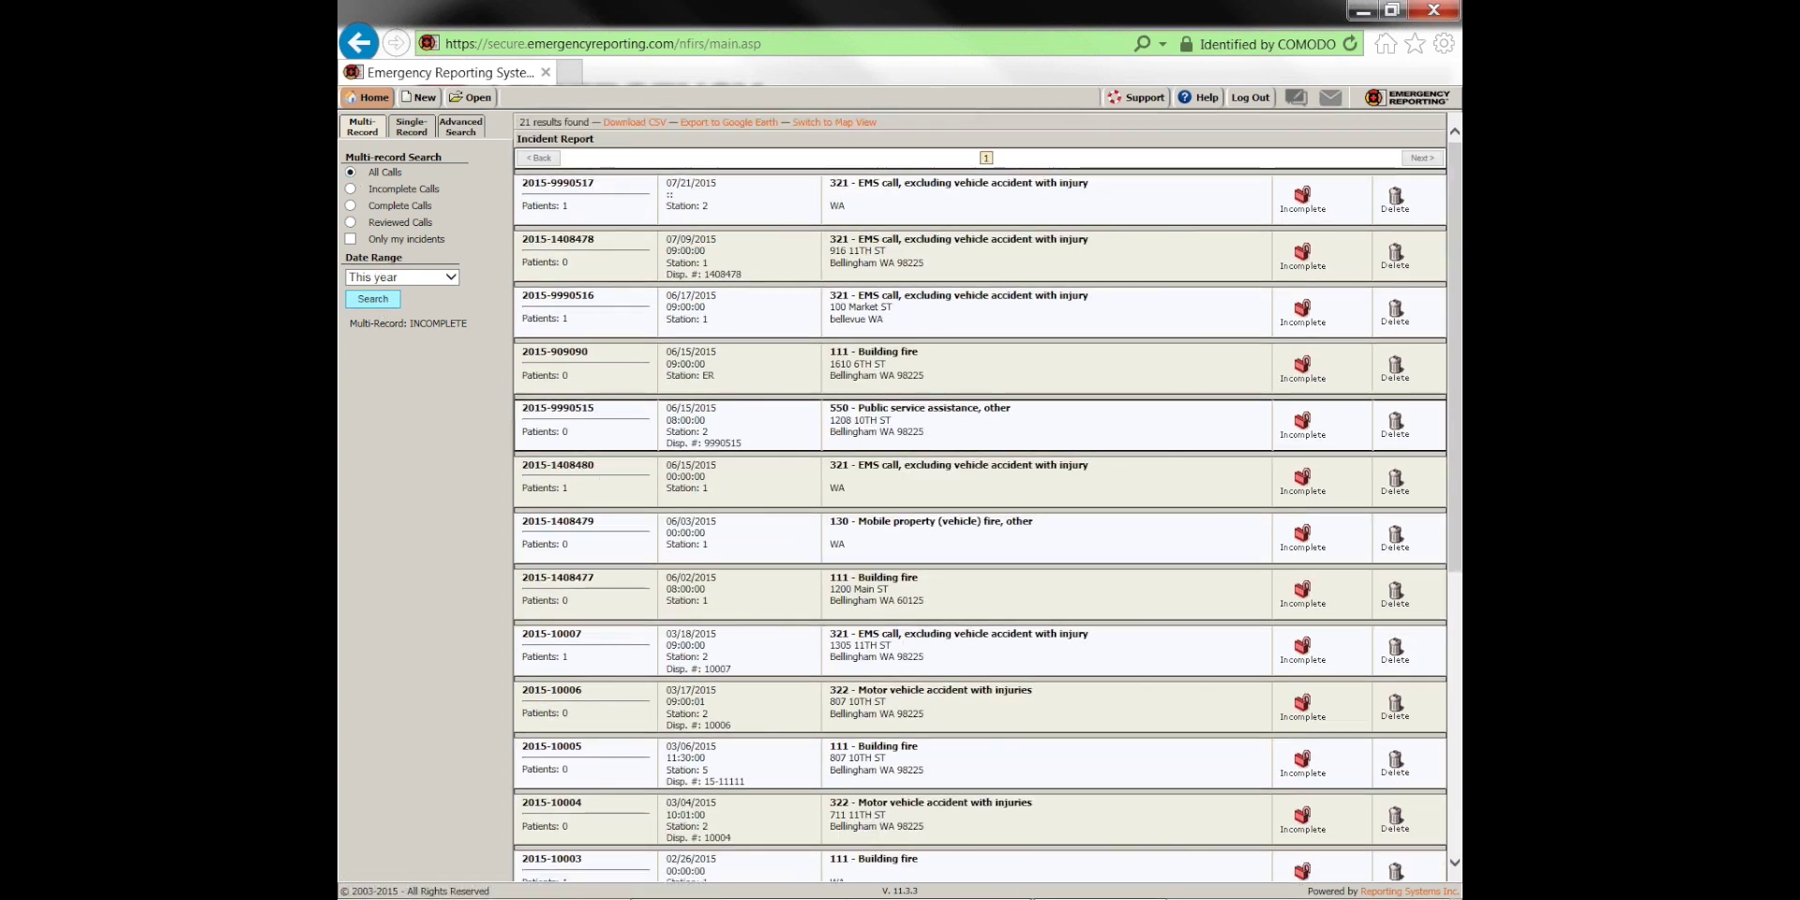
Scroll the 21 incidents found and highlight the Incomplete status column
left_click_drag(1454, 267, 1455, 488)
scroll(1229, 310, "up", 5)
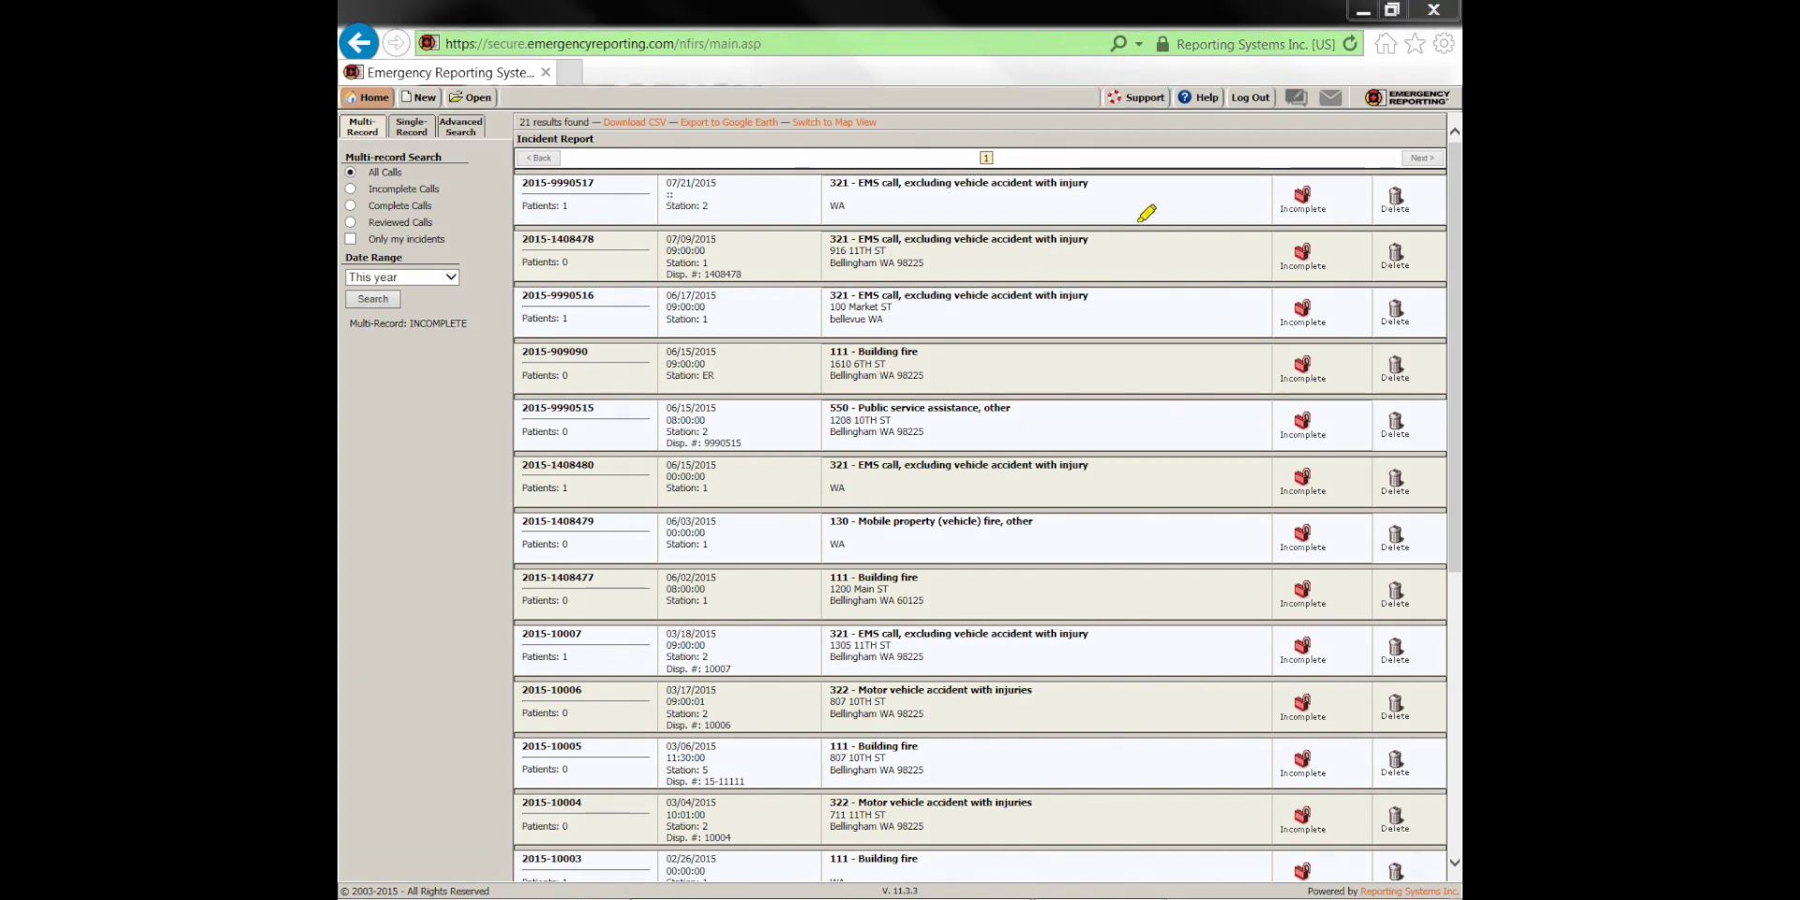
mouse_move(1266, 166)
left_mouse_down()
mouse_move(1272, 684)
mouse_move(1323, 680)
mouse_move(1363, 469)
mouse_move(1364, 286)
mouse_move(1357, 164)
mouse_move(1267, 167)
left_mouse_up()
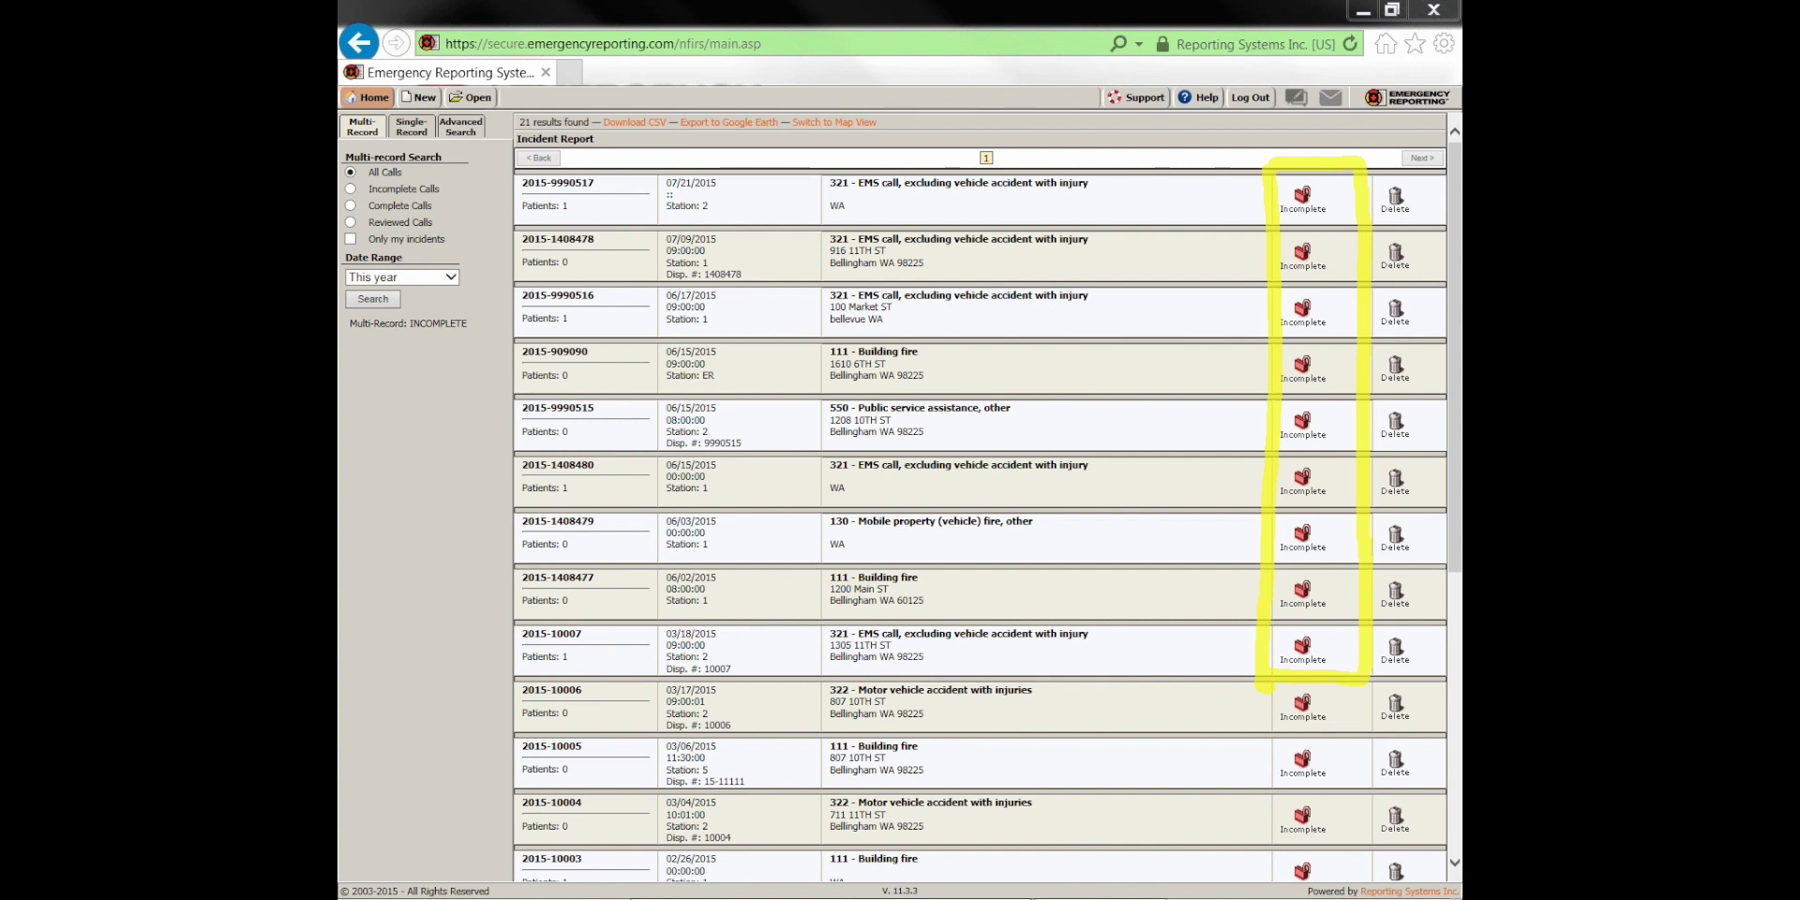
key("Escape")
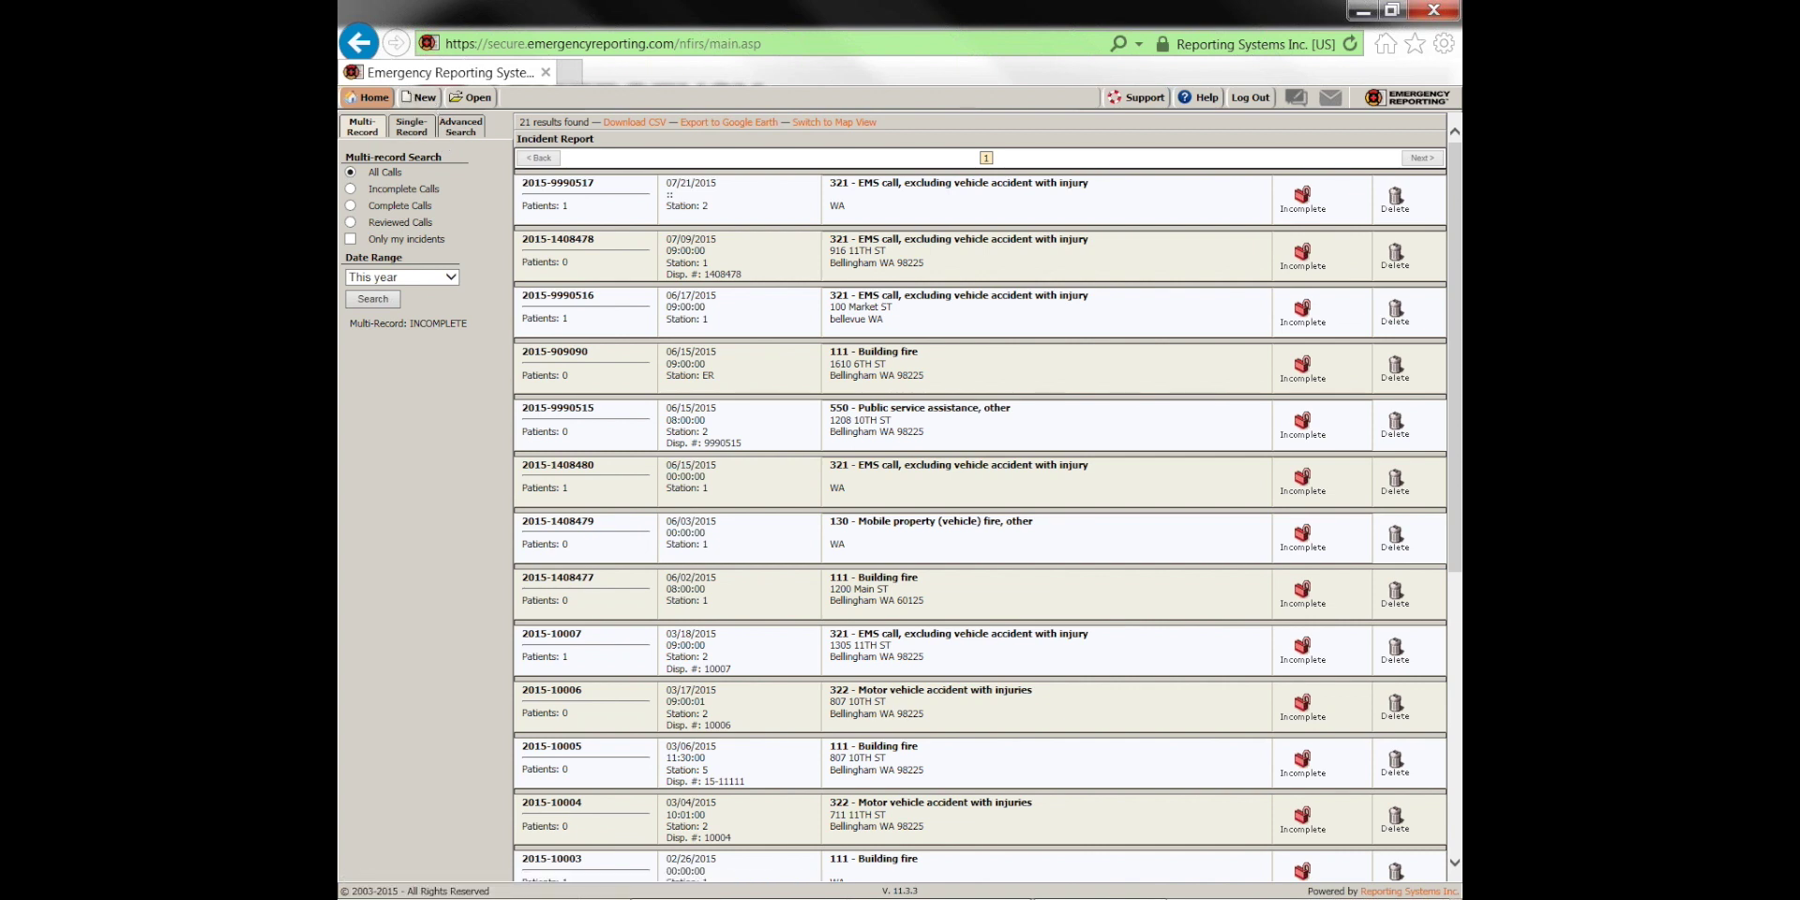
Start a new incident with fire department ID X0221, station 1 - Broadway and shift A
left_click(419, 102)
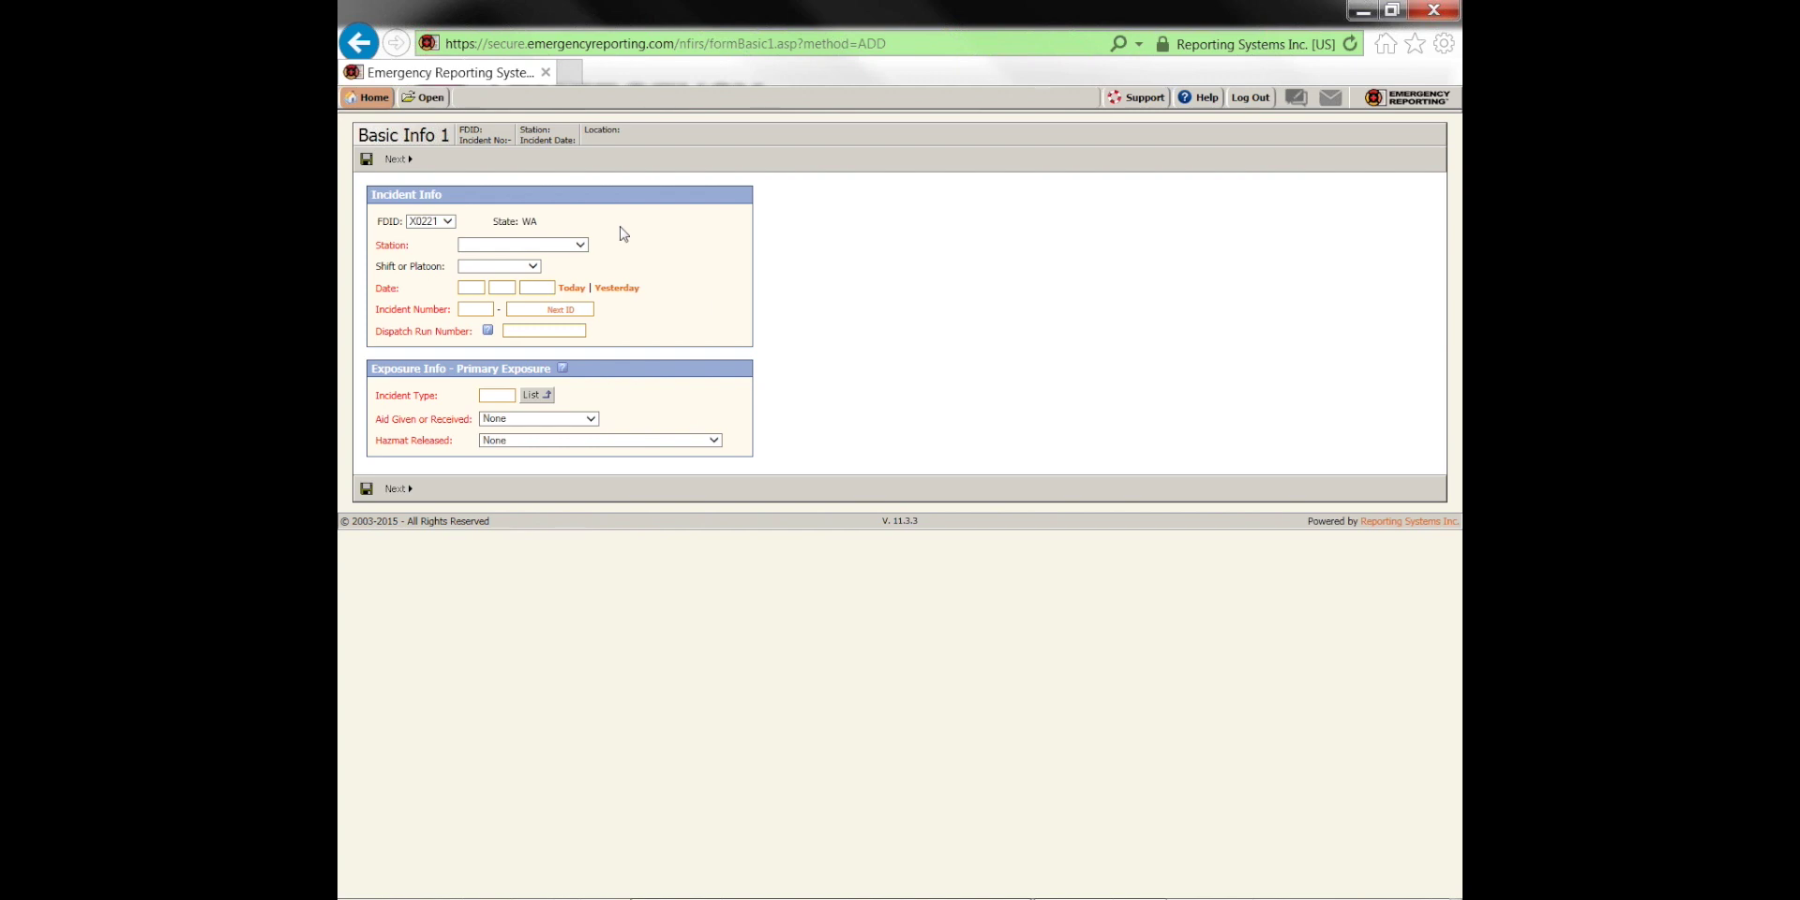
left_click(448, 225)
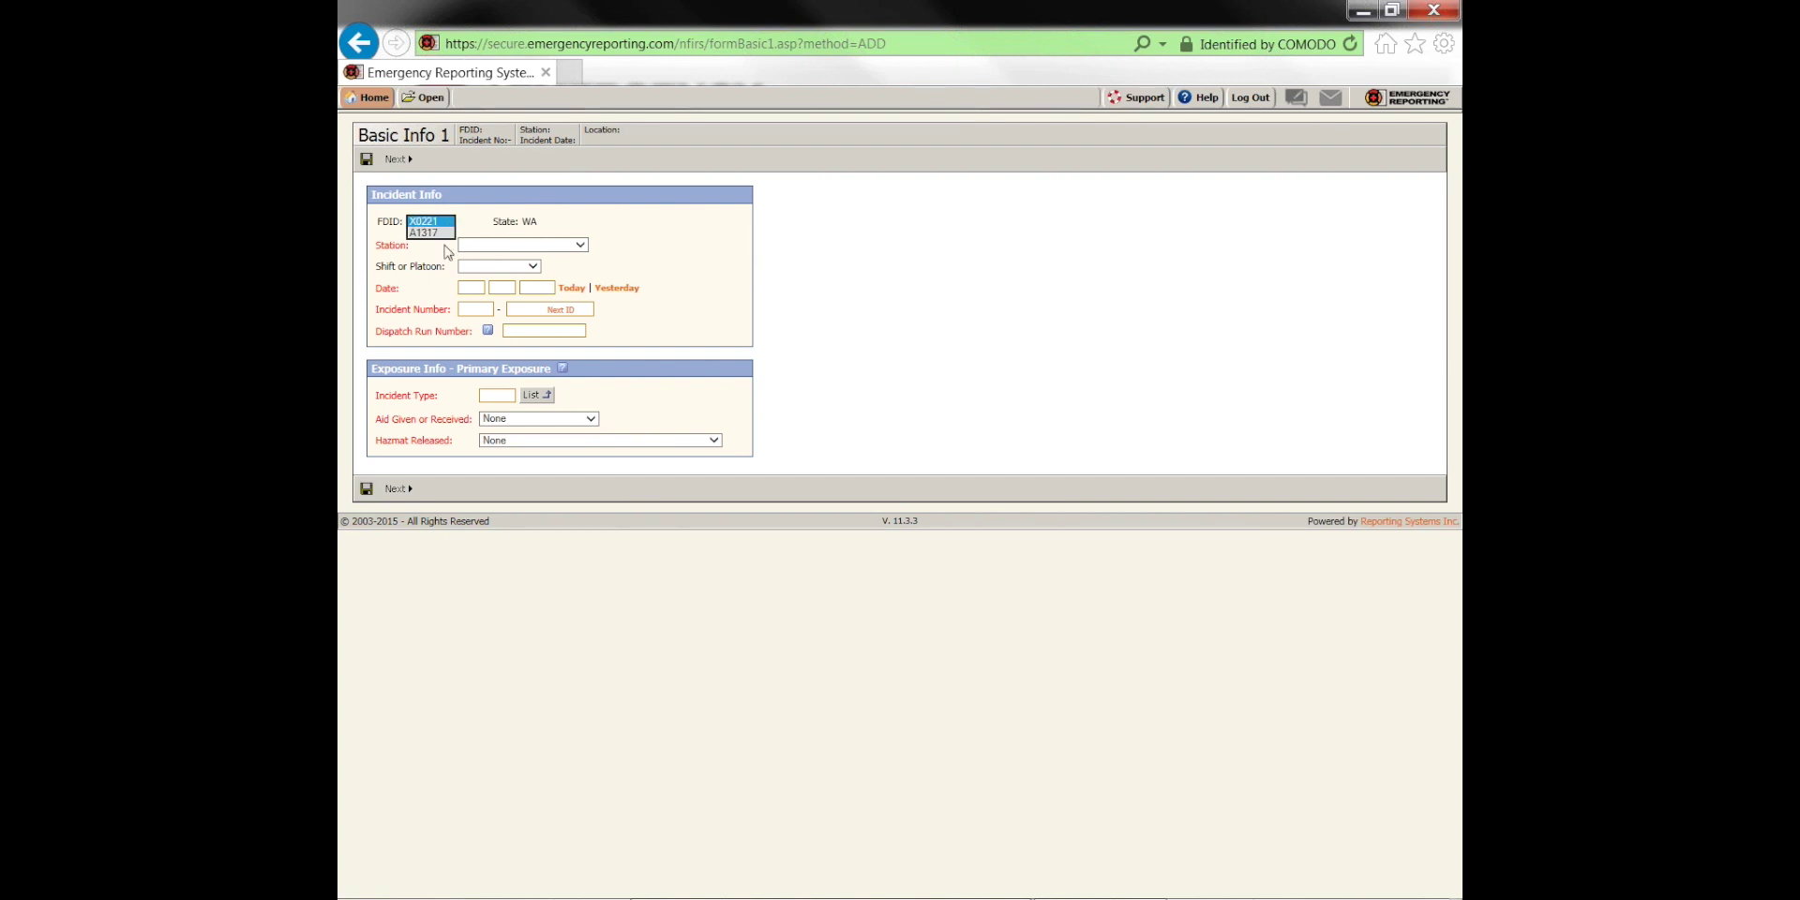
left_click(435, 221)
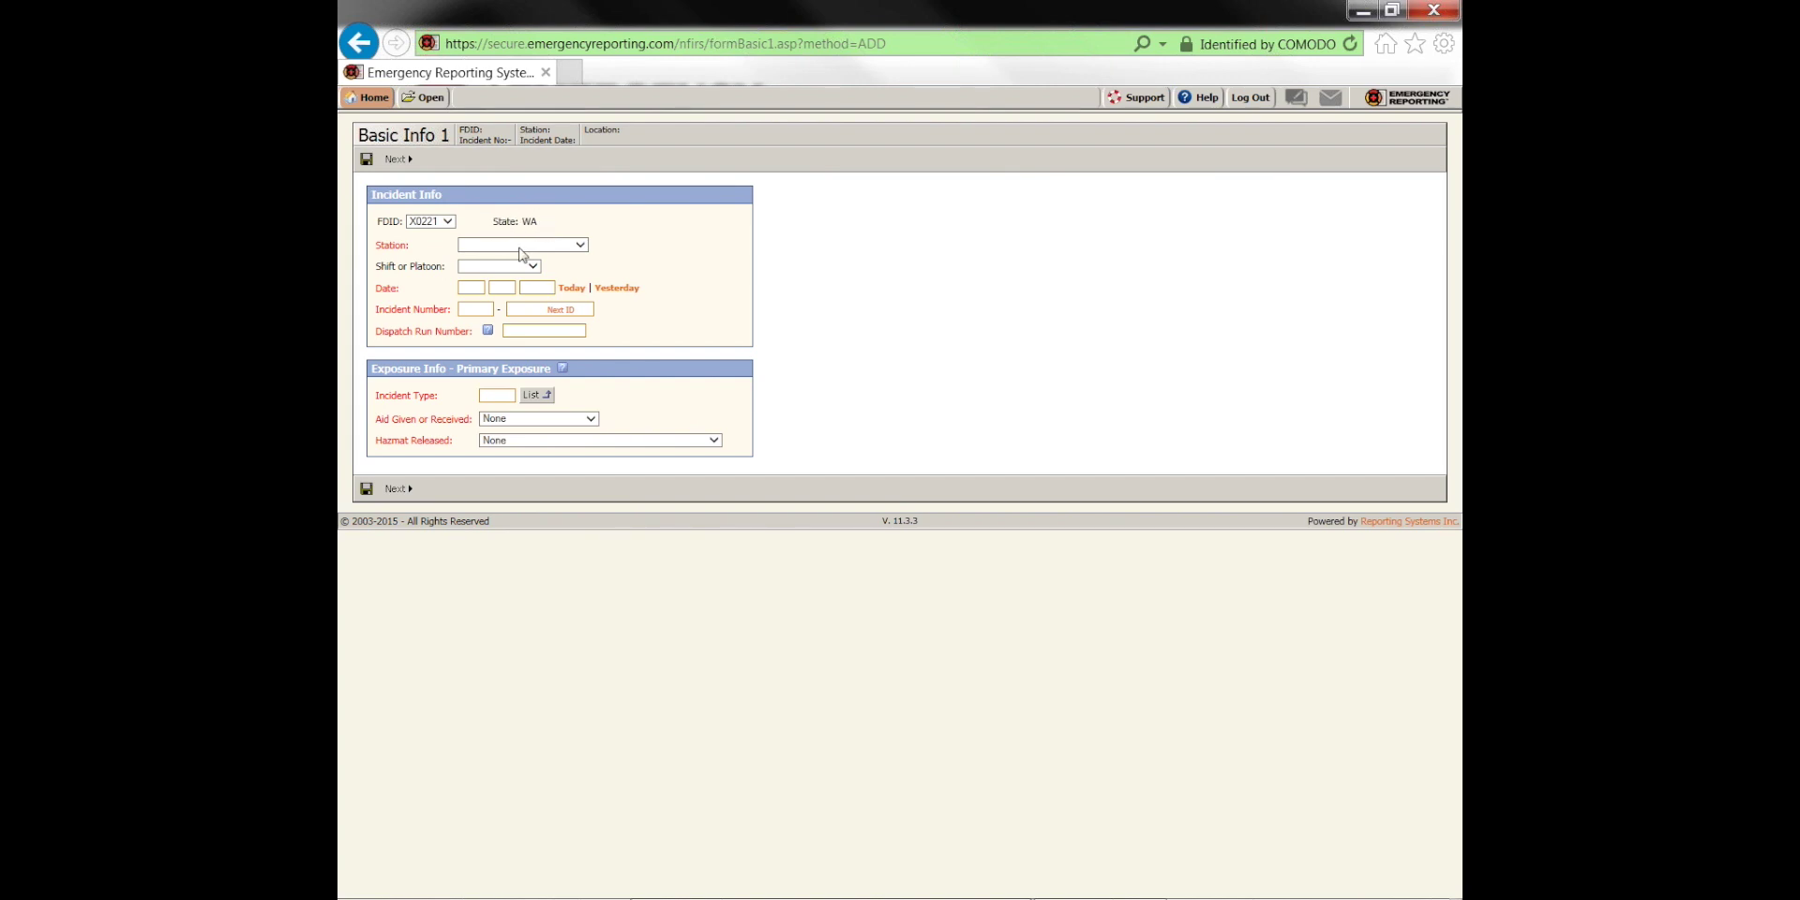
left_click(520, 246)
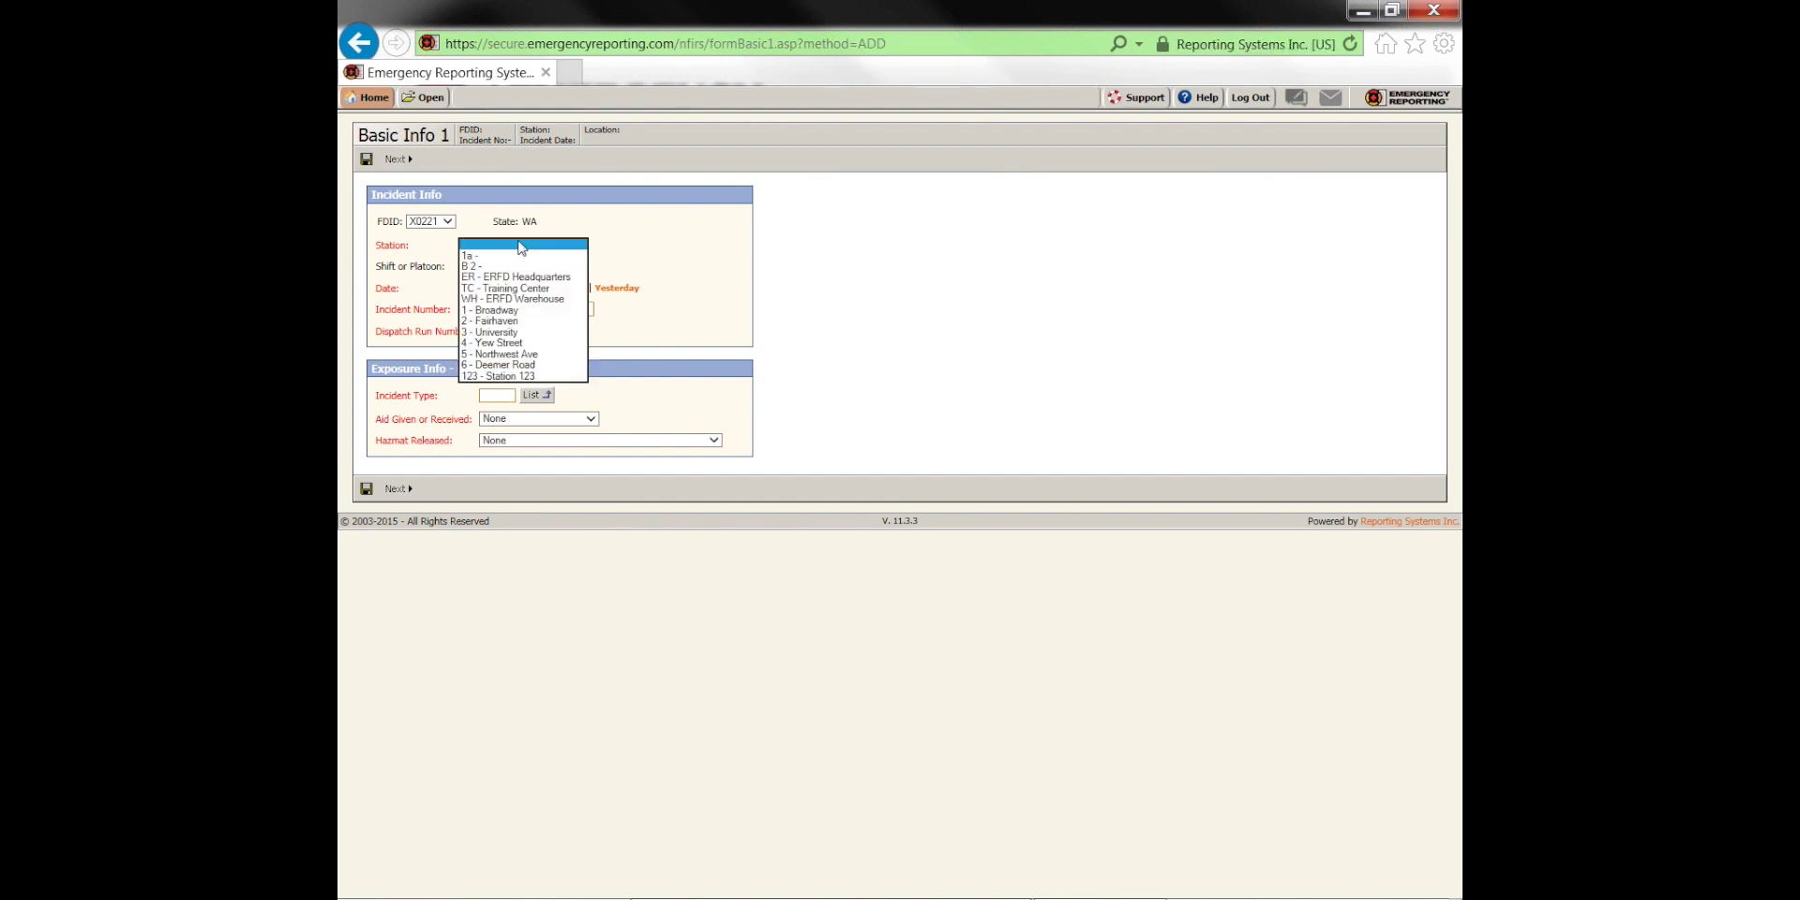
left_click(509, 310)
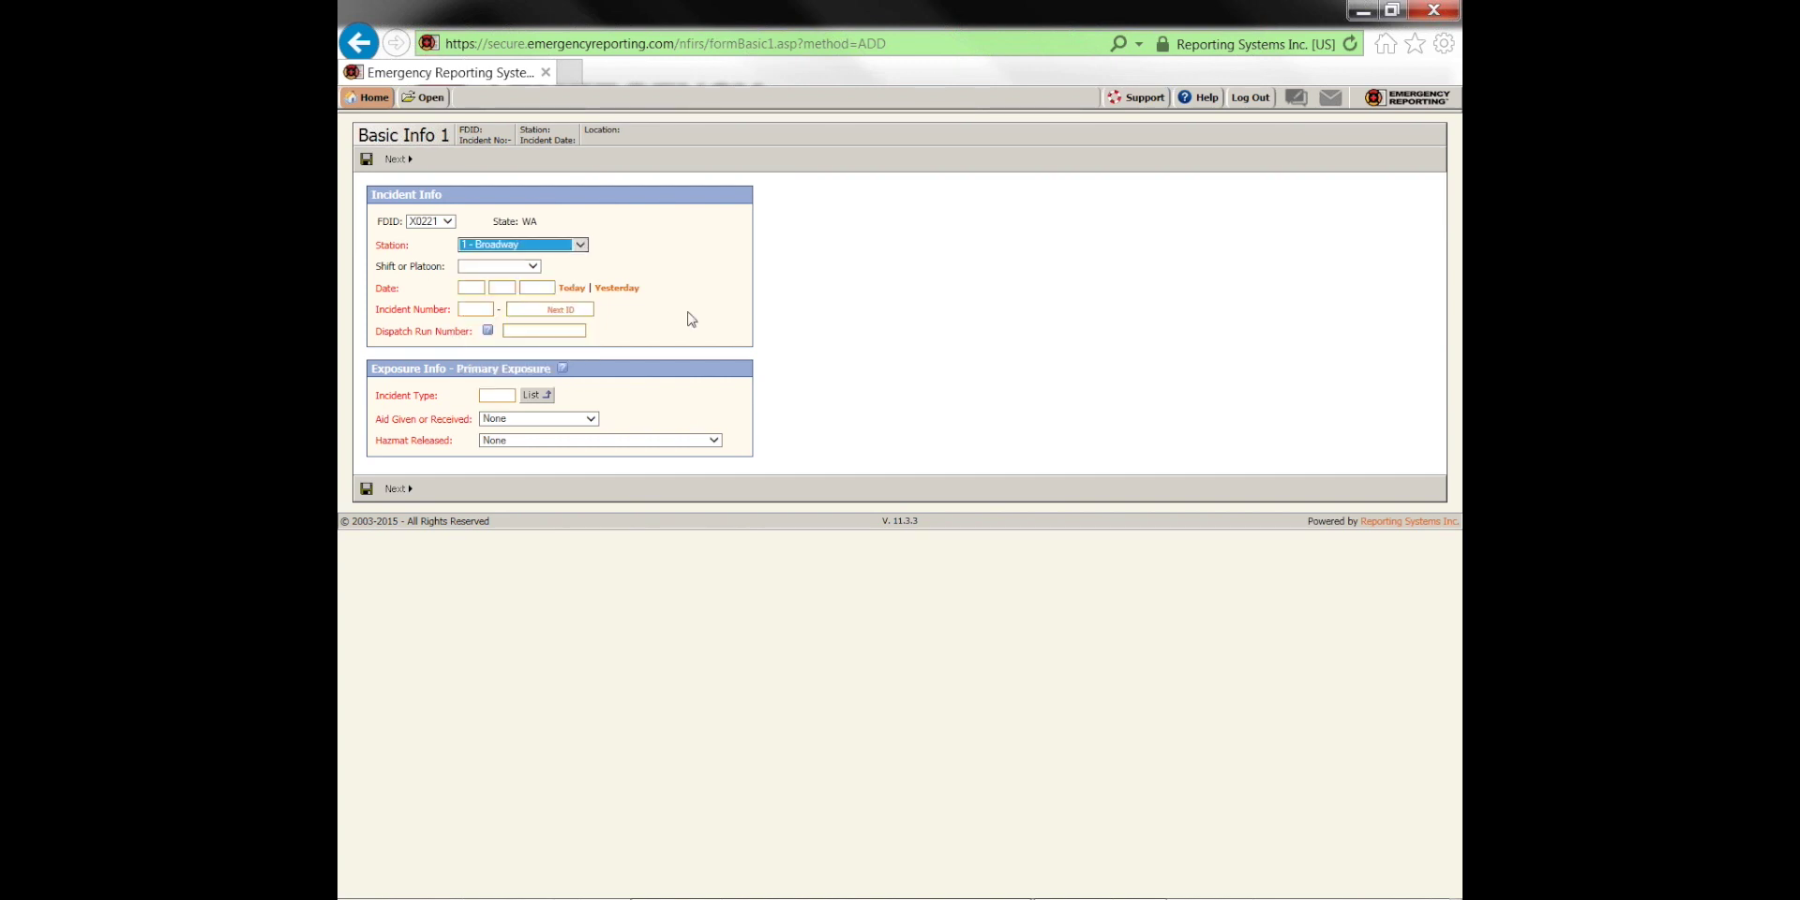
left_click(676, 273)
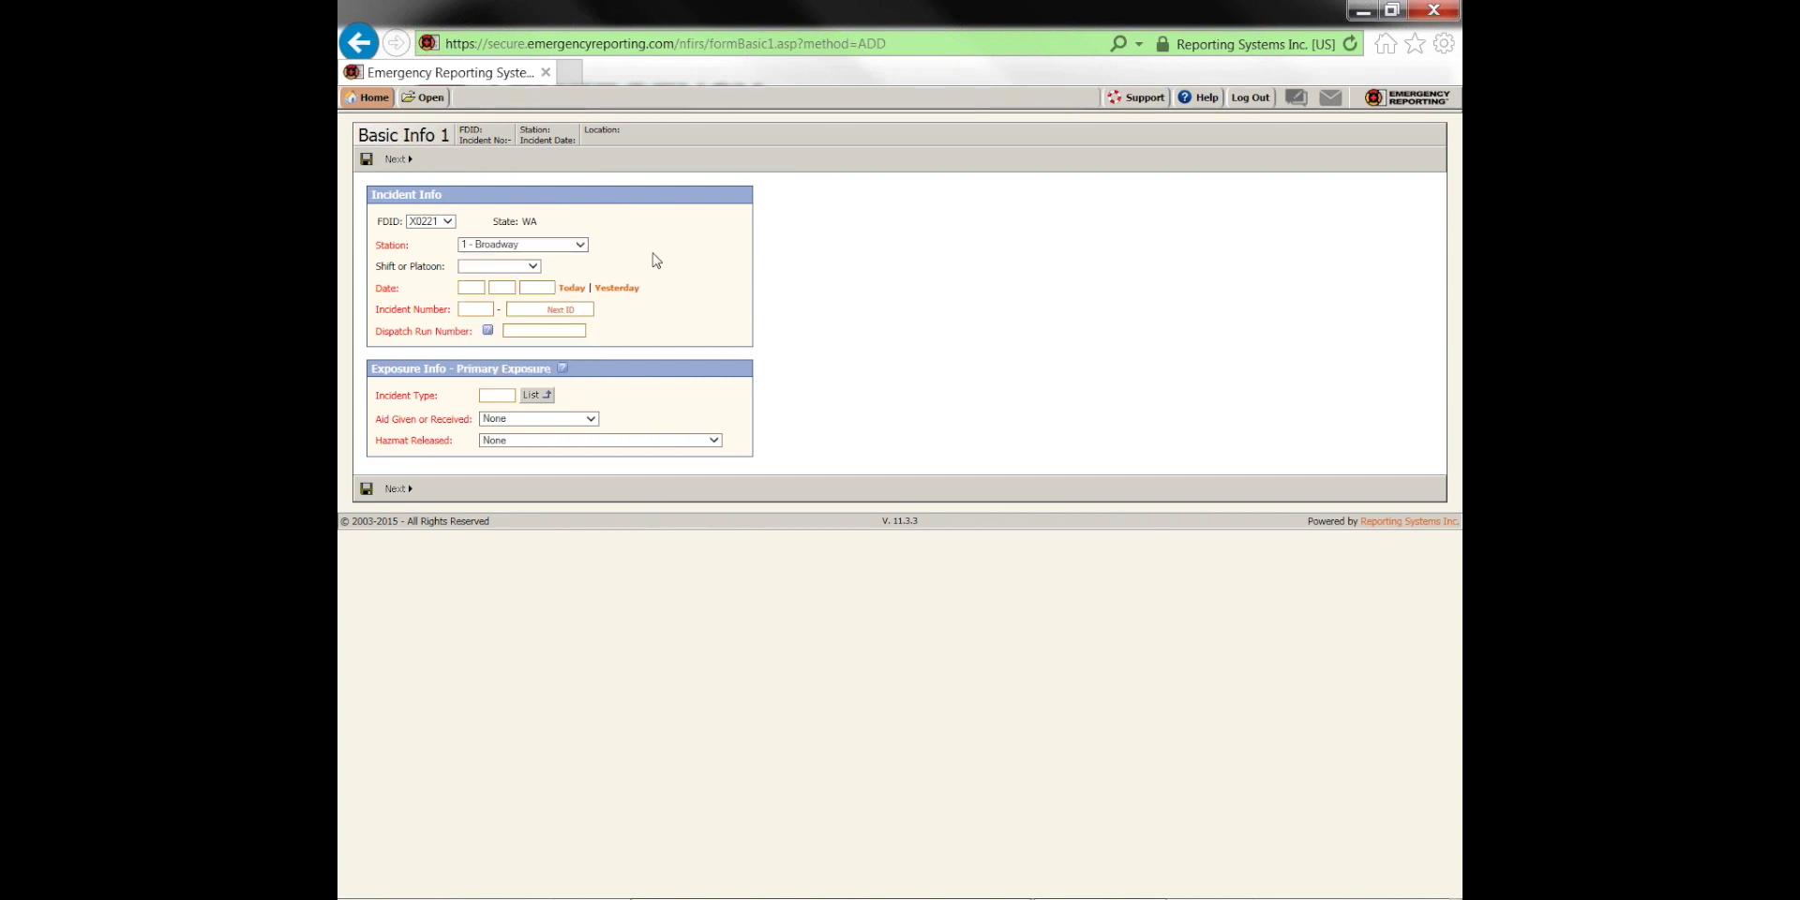
left_click(515, 270)
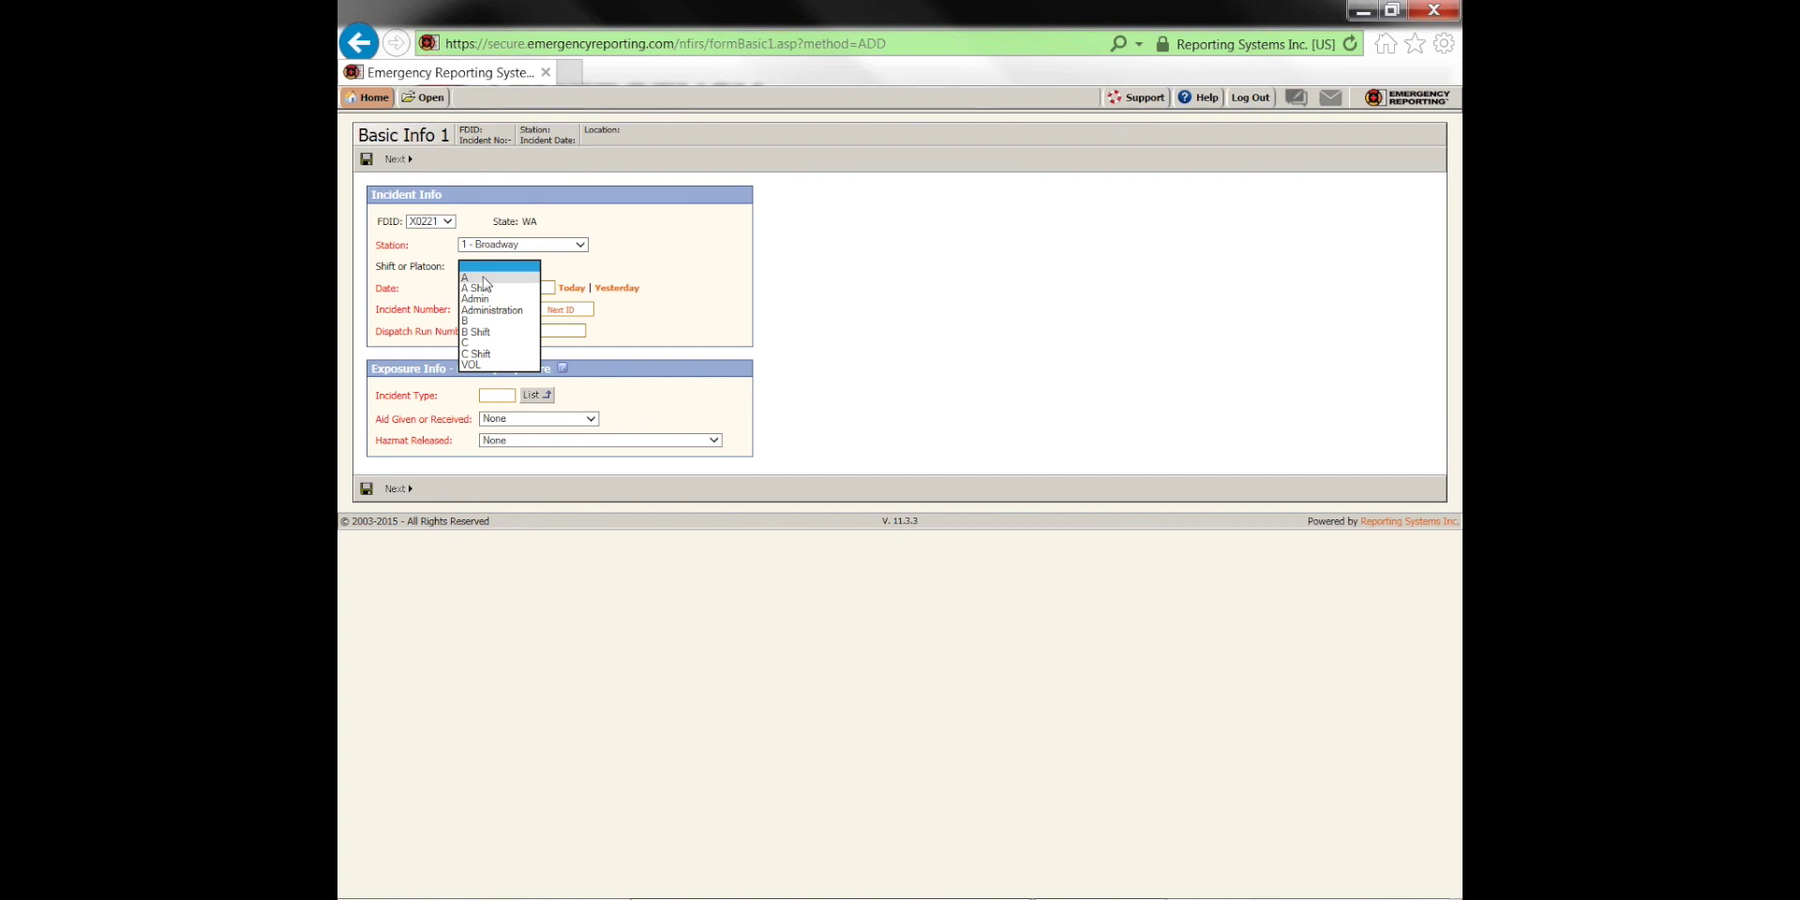
left_click(485, 279)
left_click(472, 288)
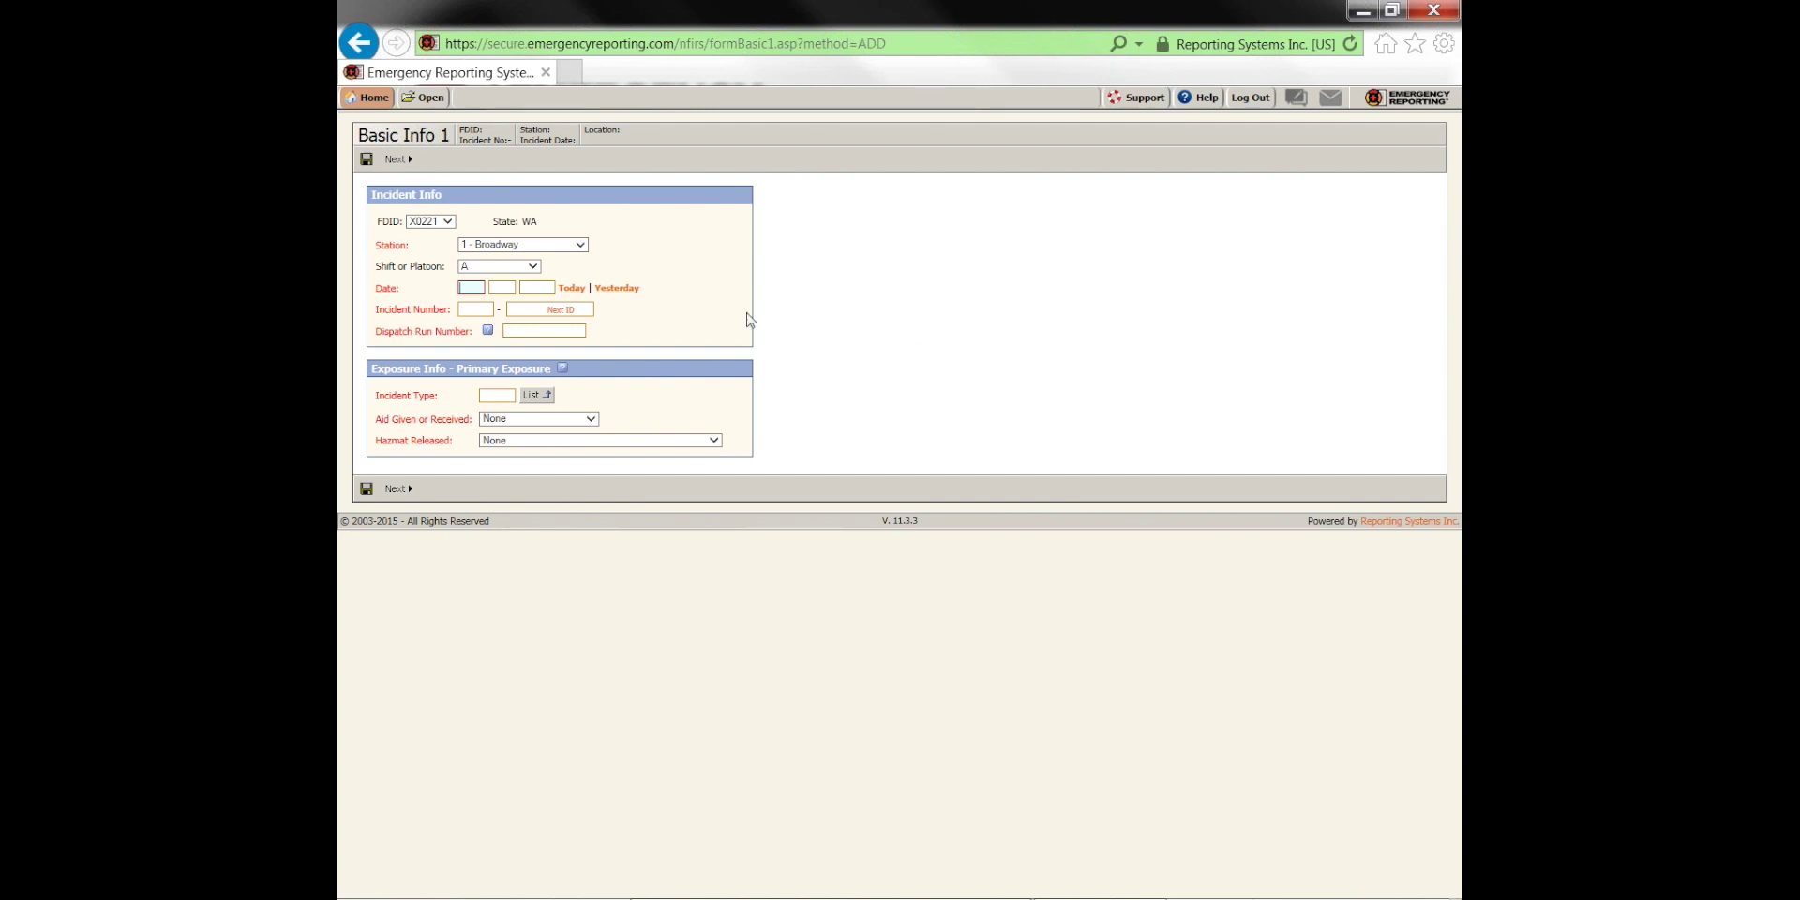
left_click(572, 289)
left_click(561, 311)
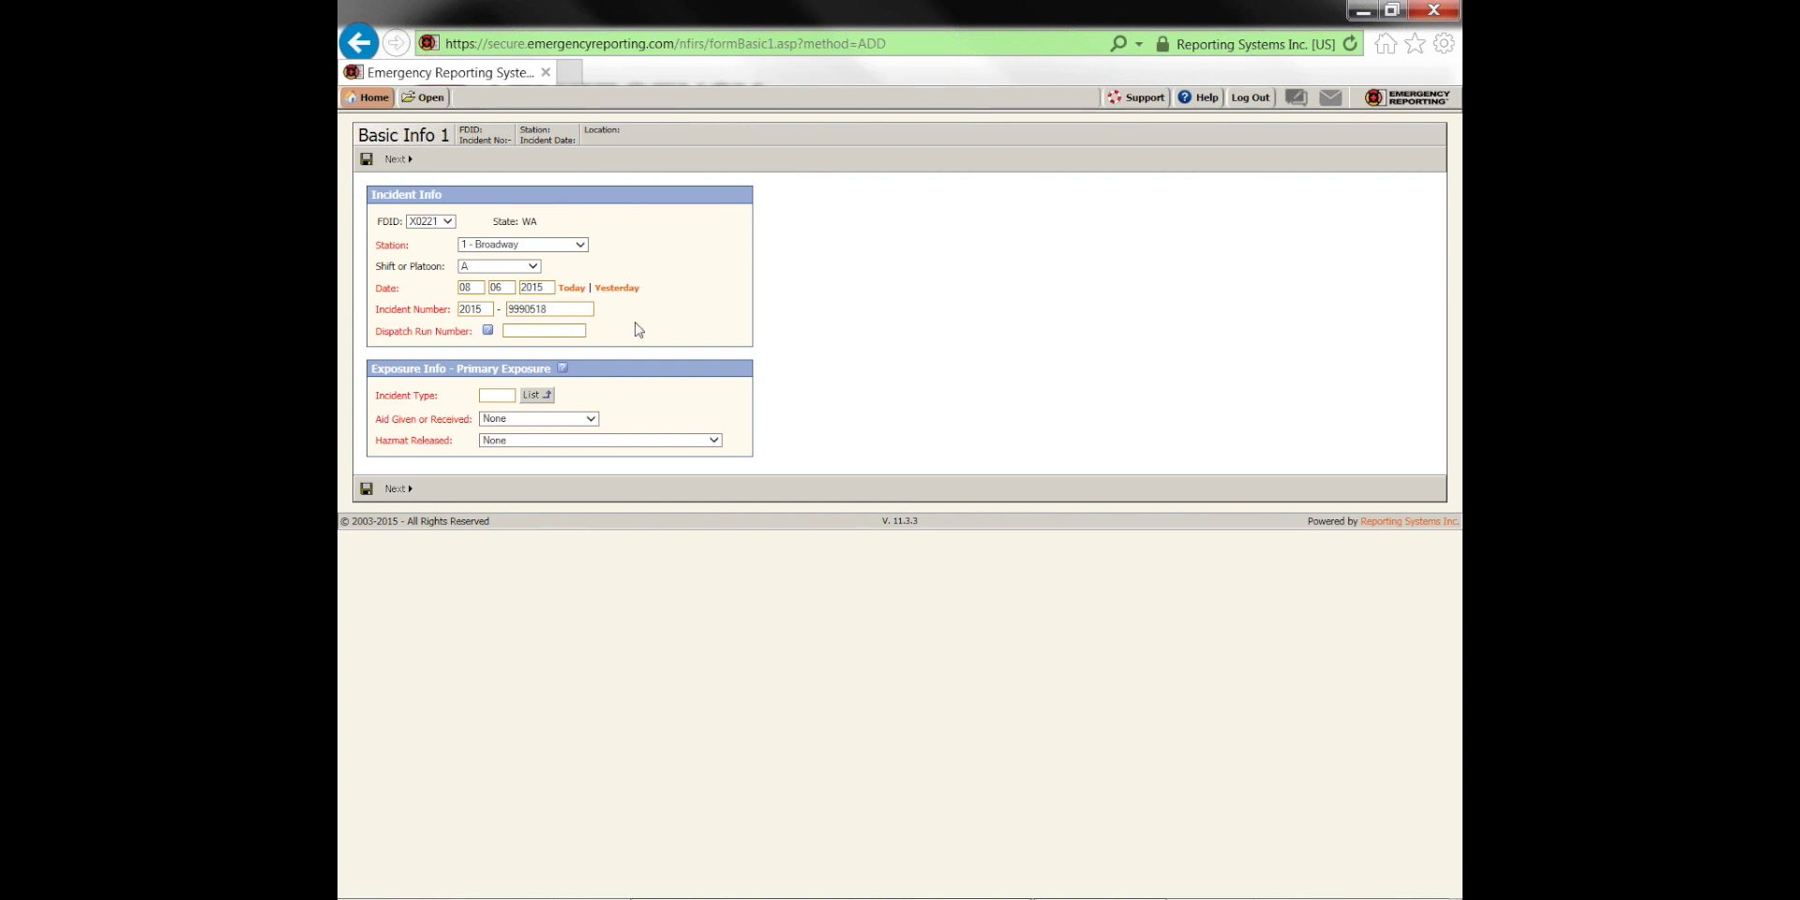
left_click(584, 331)
type("z")
left_click(791, 375)
Try saving, dismiss the missing incident type warning, and select the Incident Type field
left_click(367, 489)
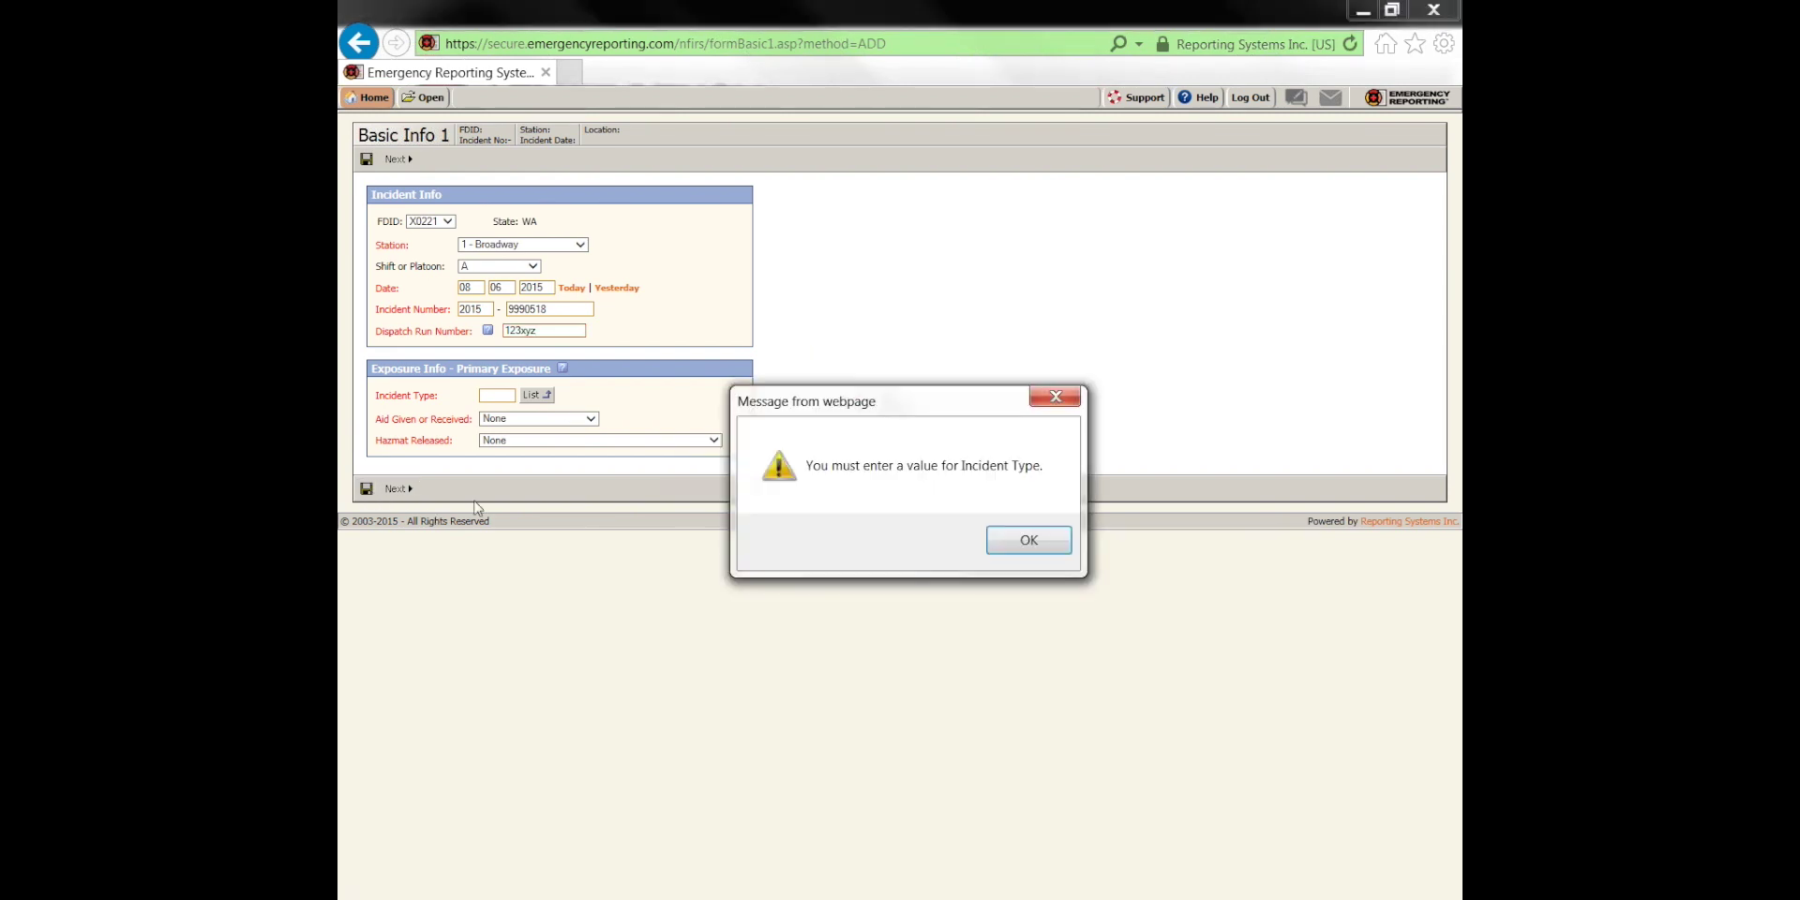
left_click(1030, 539)
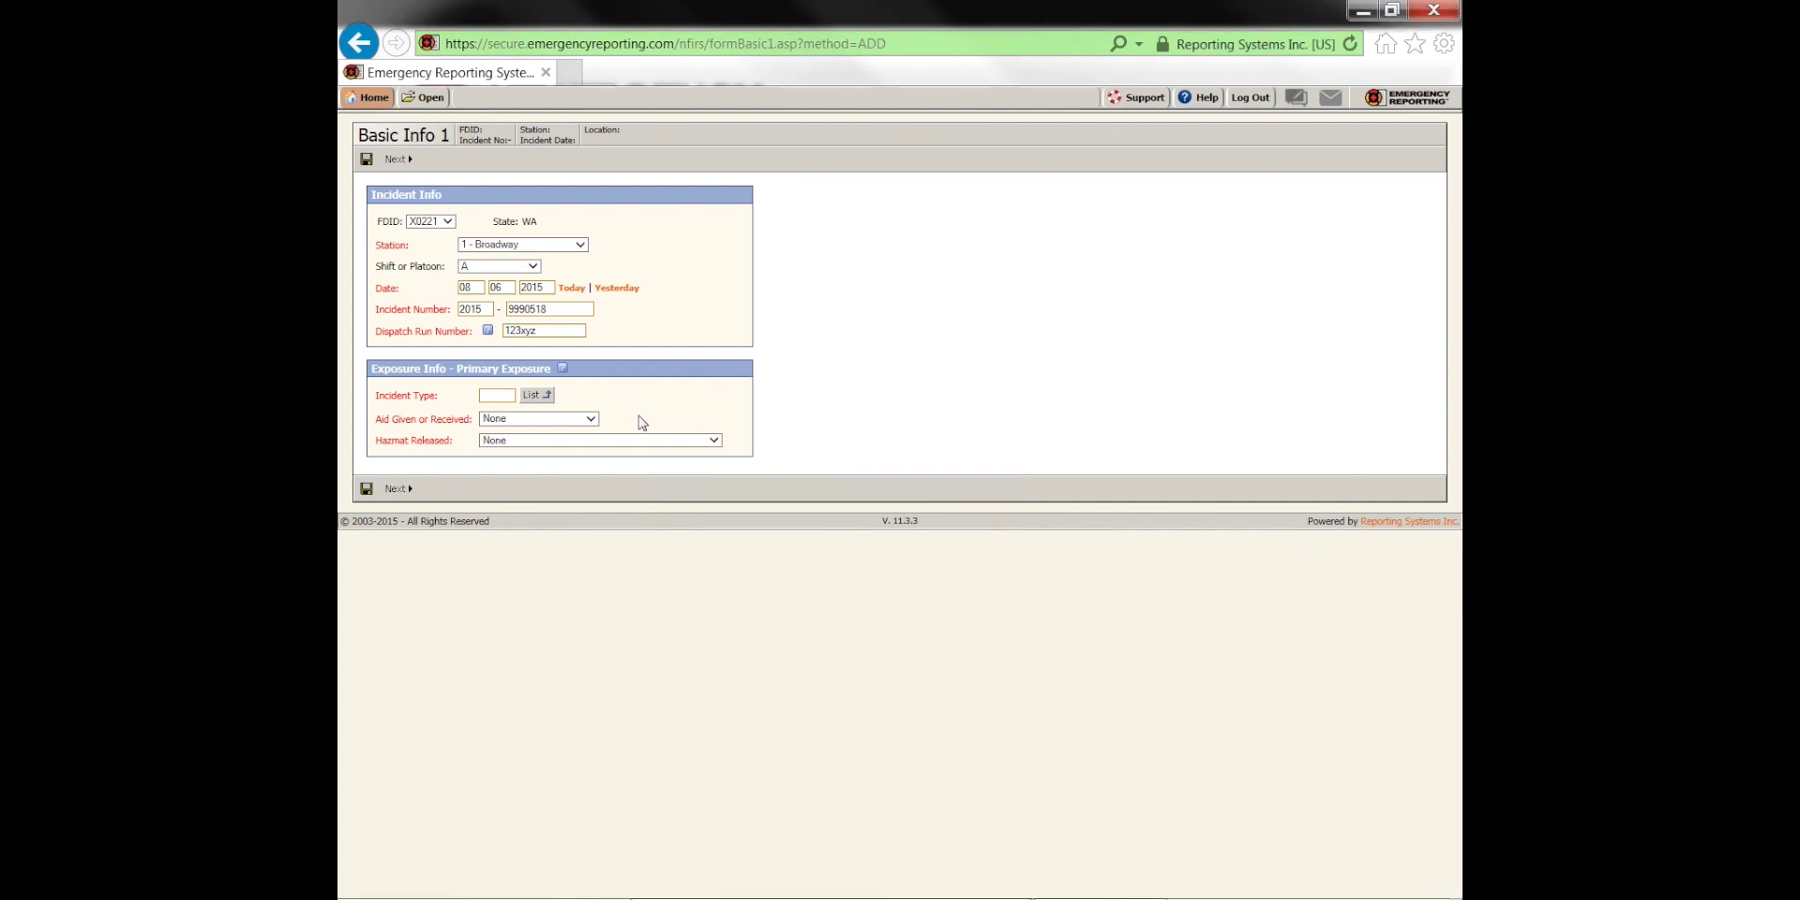
left_click(505, 395)
triple_click(409, 403)
left_click(434, 405)
Pick incident type 321, EMS call excluding vehicle accident, from the Rescue & EMS code list
left_click(537, 395)
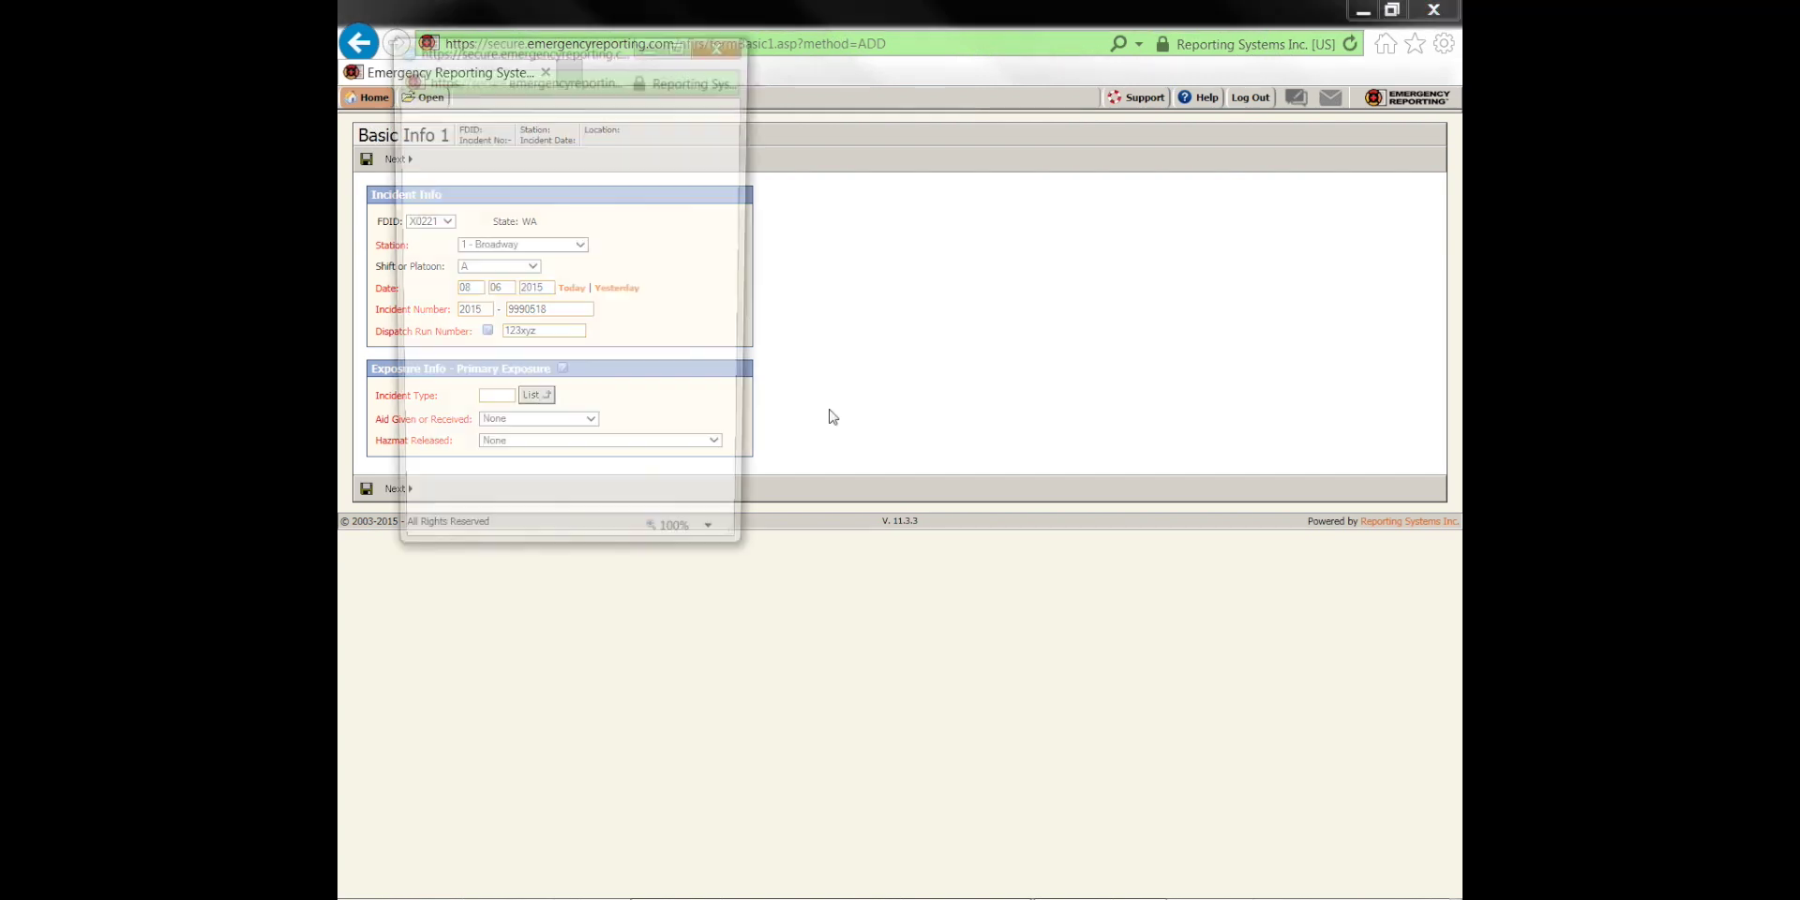
left_click_drag(741, 150, 734, 147)
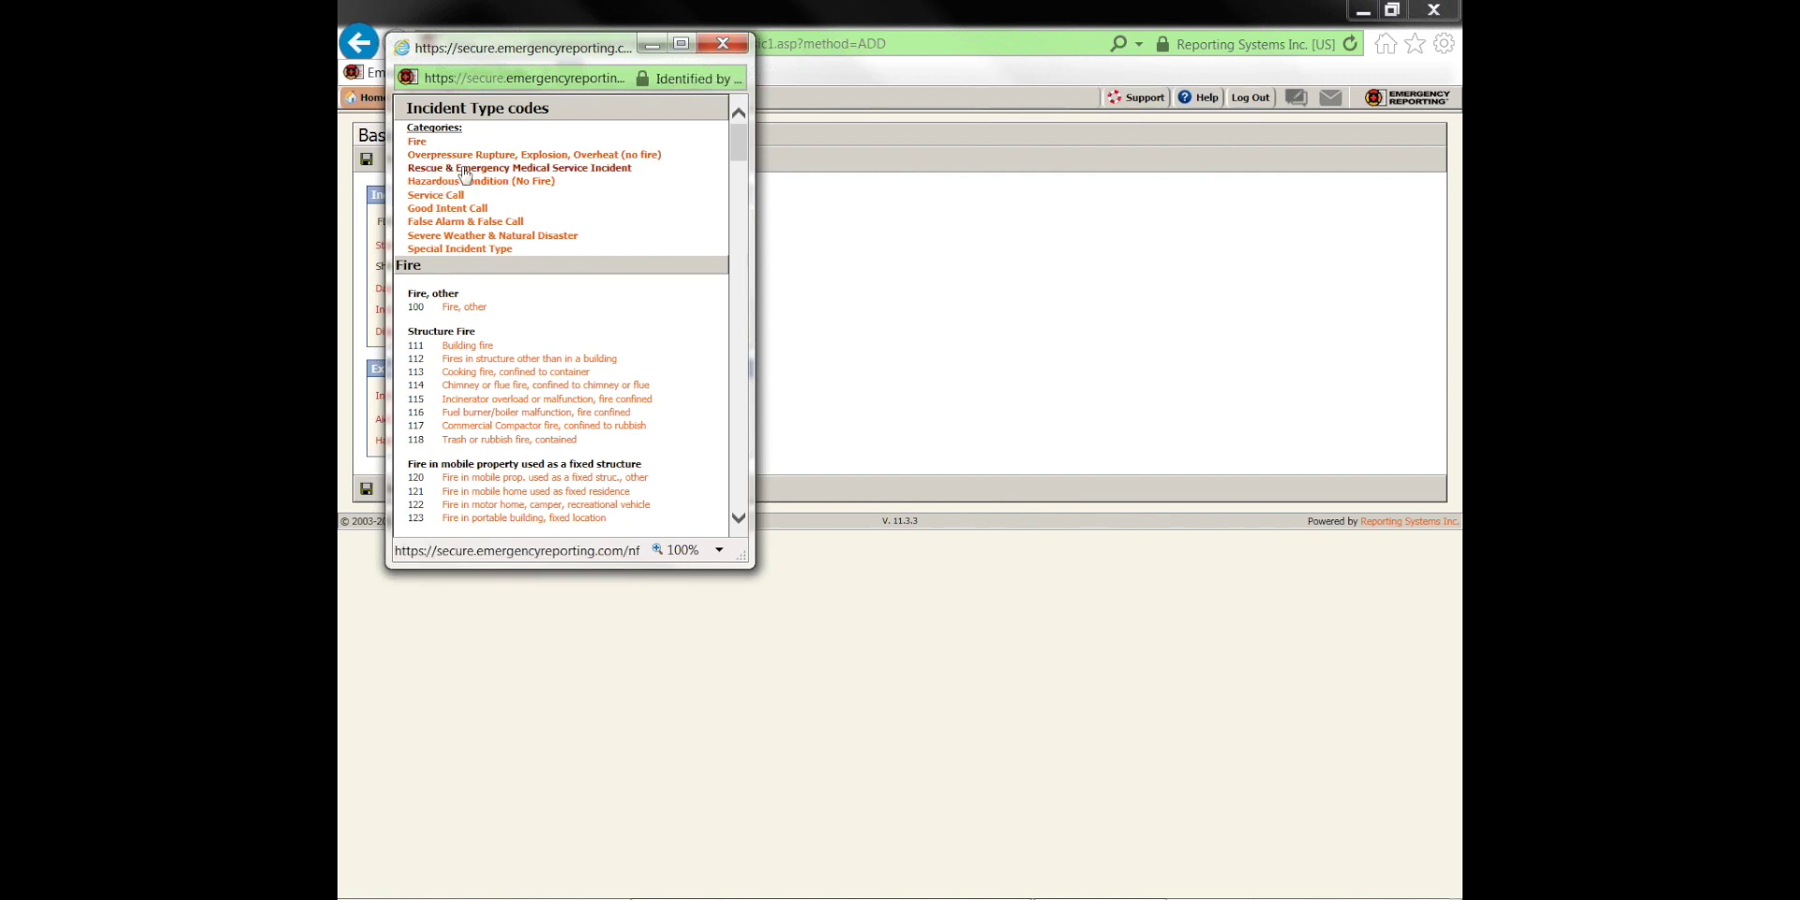
left_click(550, 171)
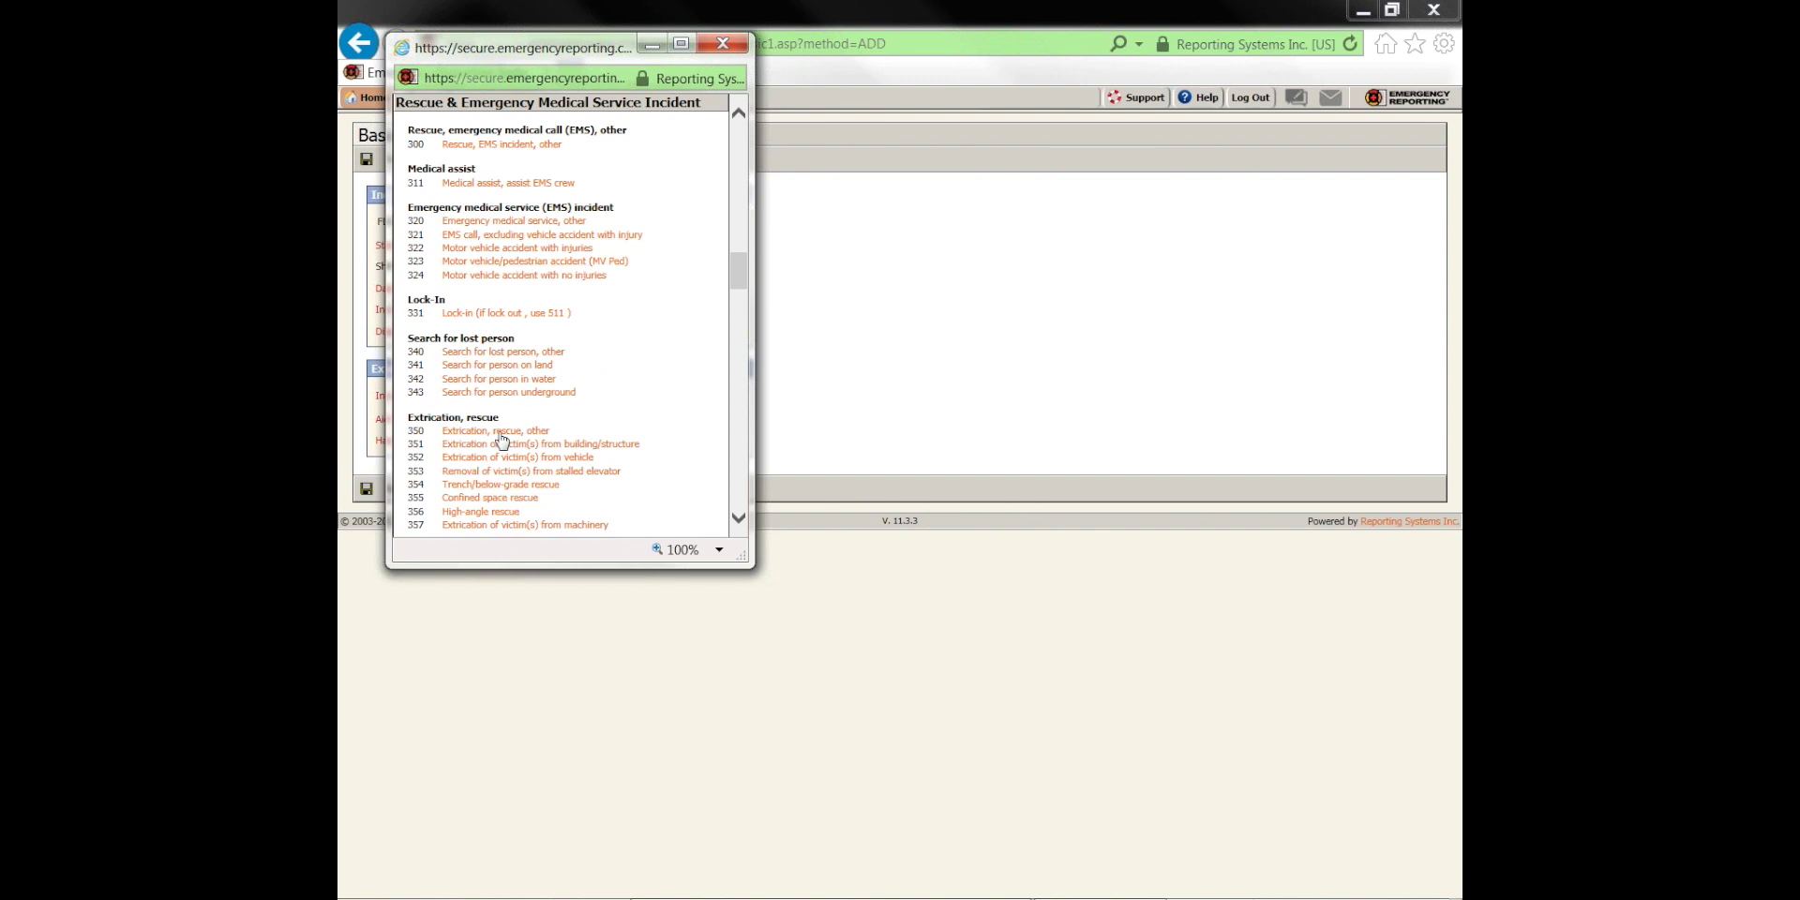
left_click(498, 234)
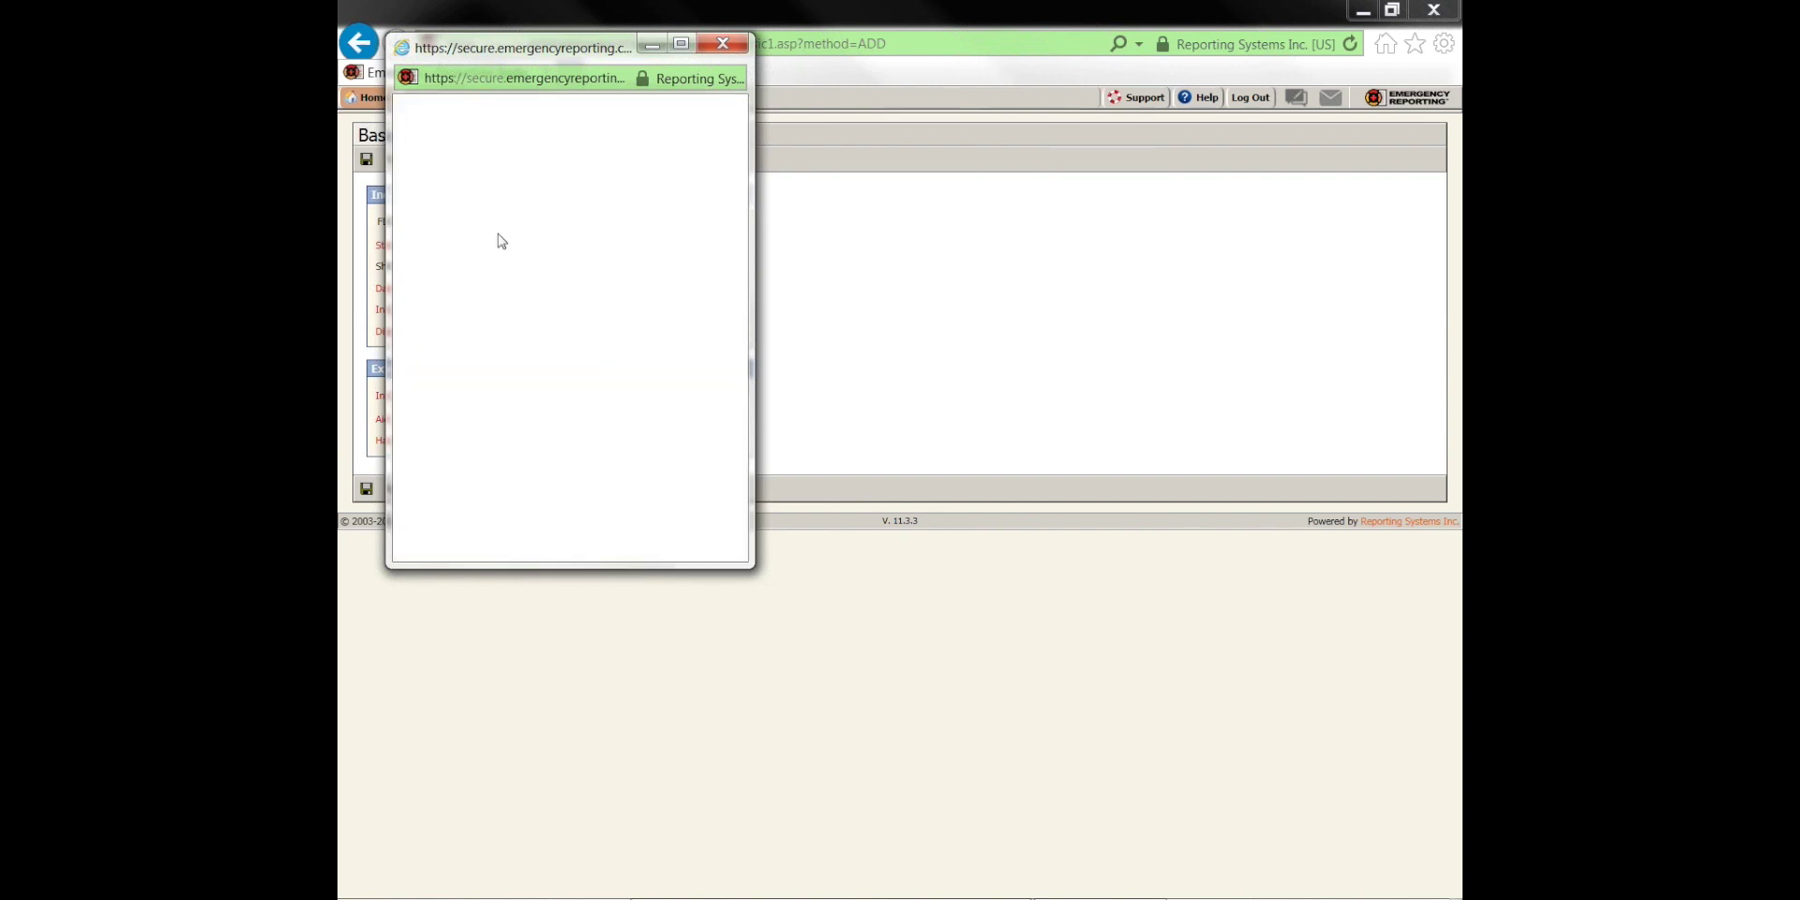
Save the basic incident info, then change the incident type to 111 and save
left_click(366, 488)
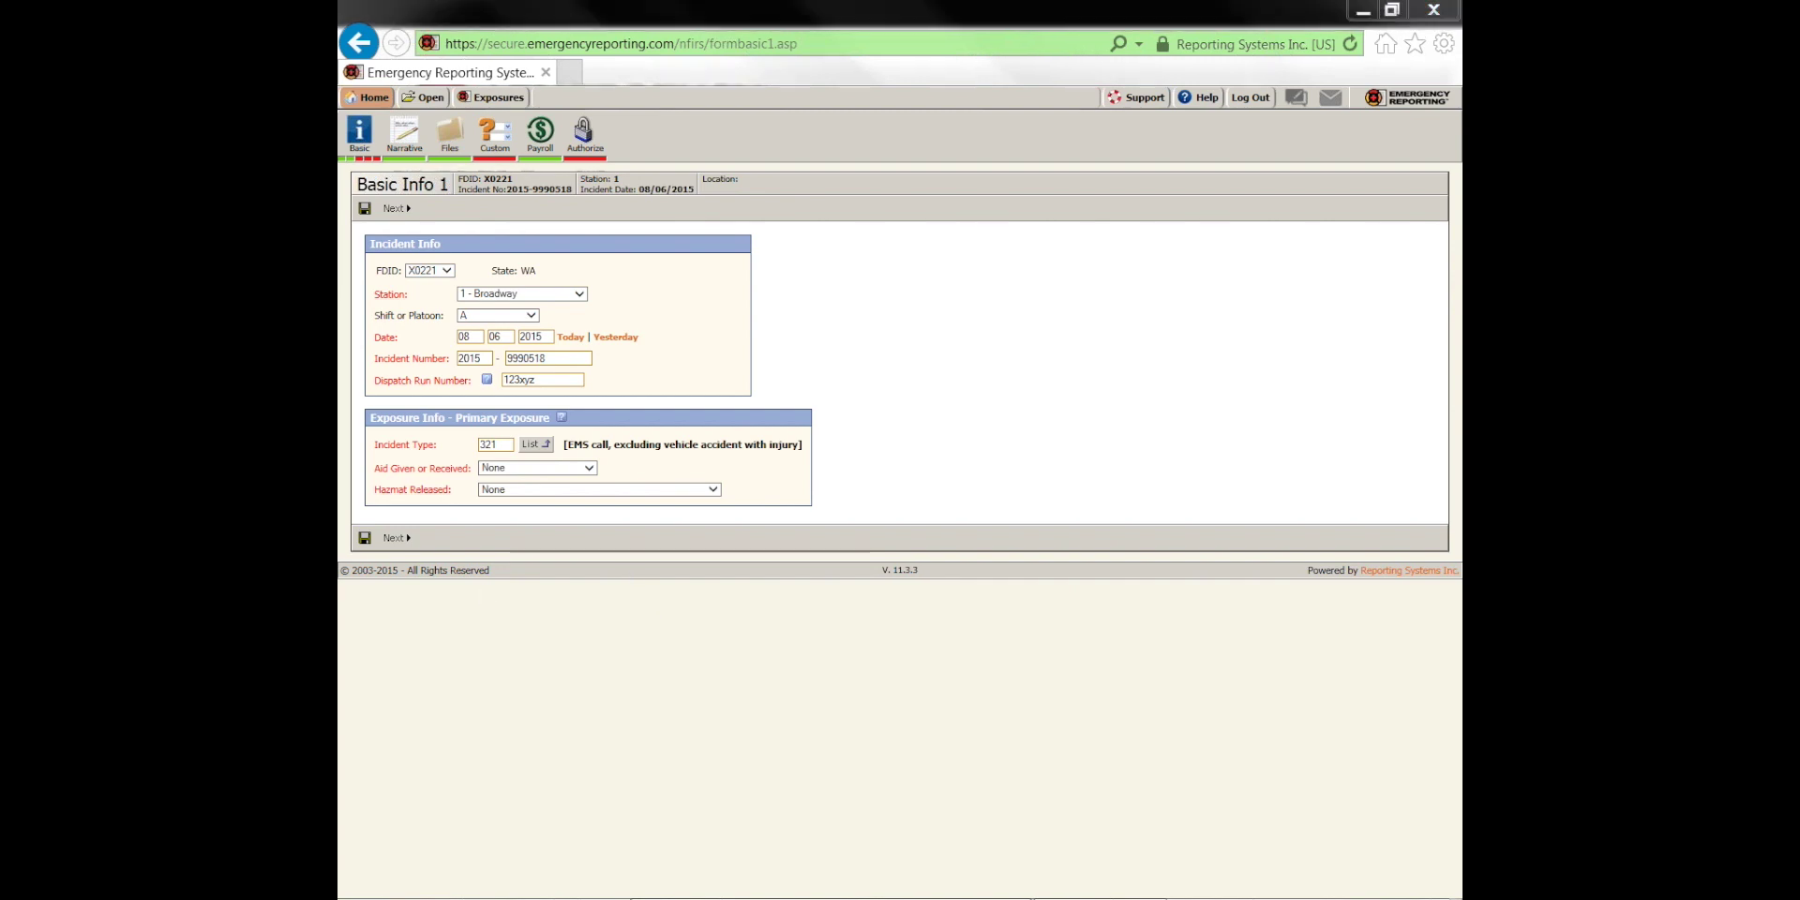
mouse_move(349, 106)
left_mouse_down()
mouse_move(639, 115)
mouse_move(638, 161)
mouse_move(363, 161)
left_mouse_up()
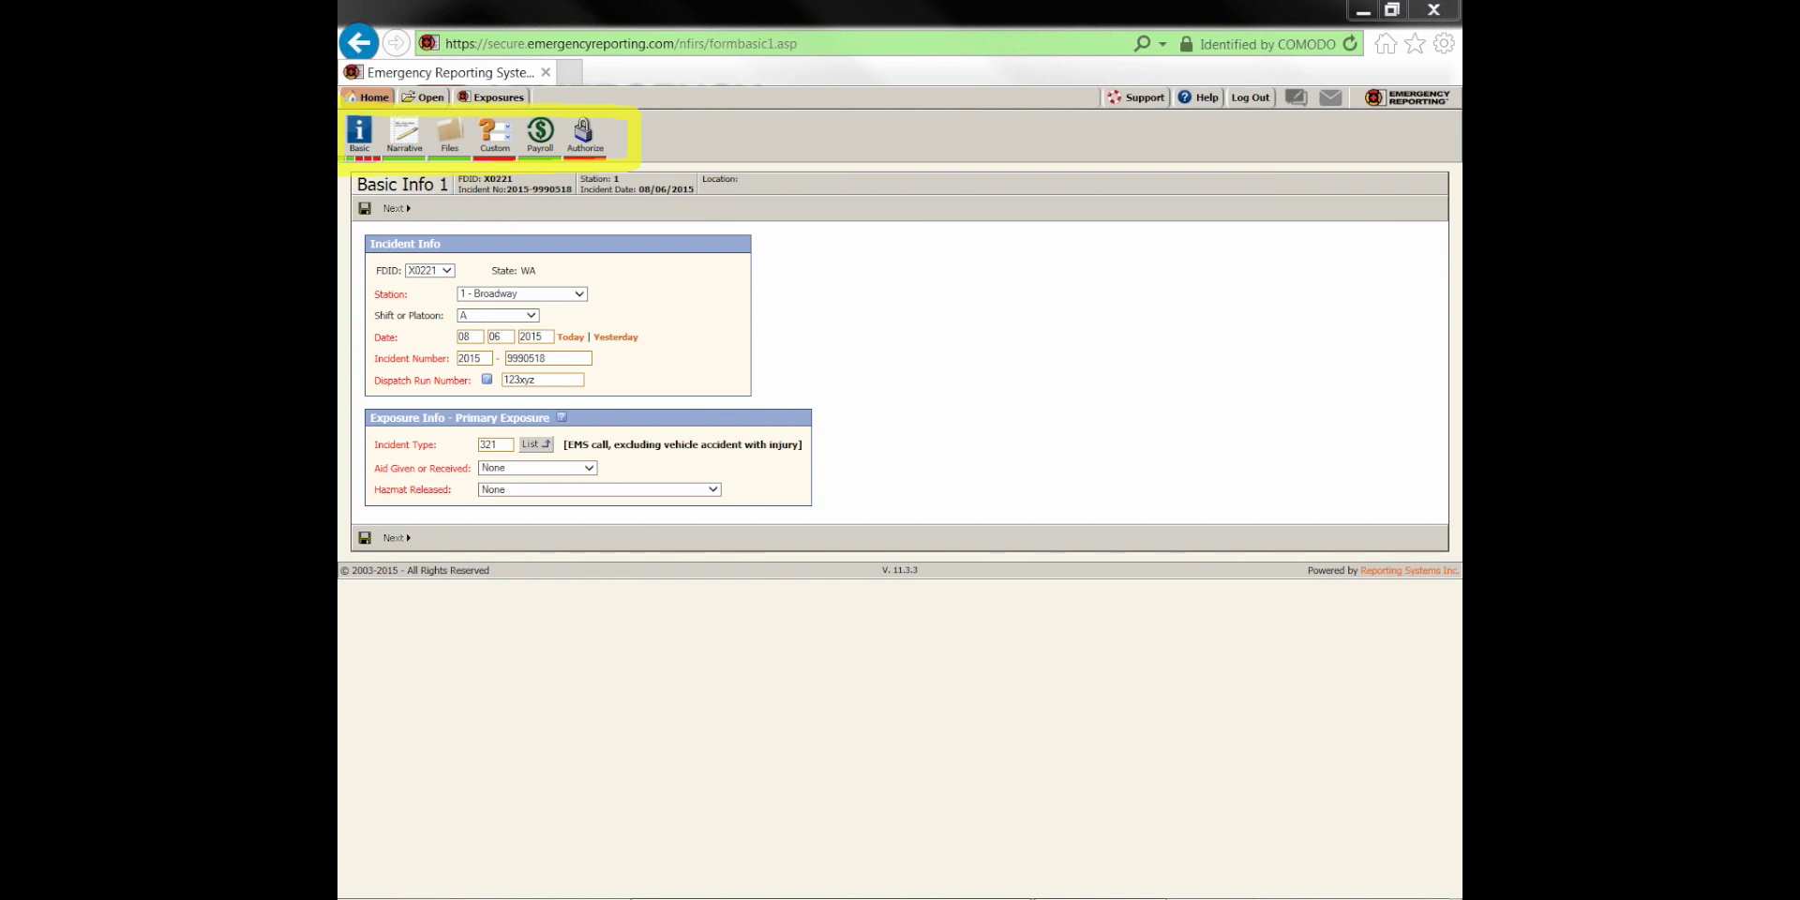
key("Escape")
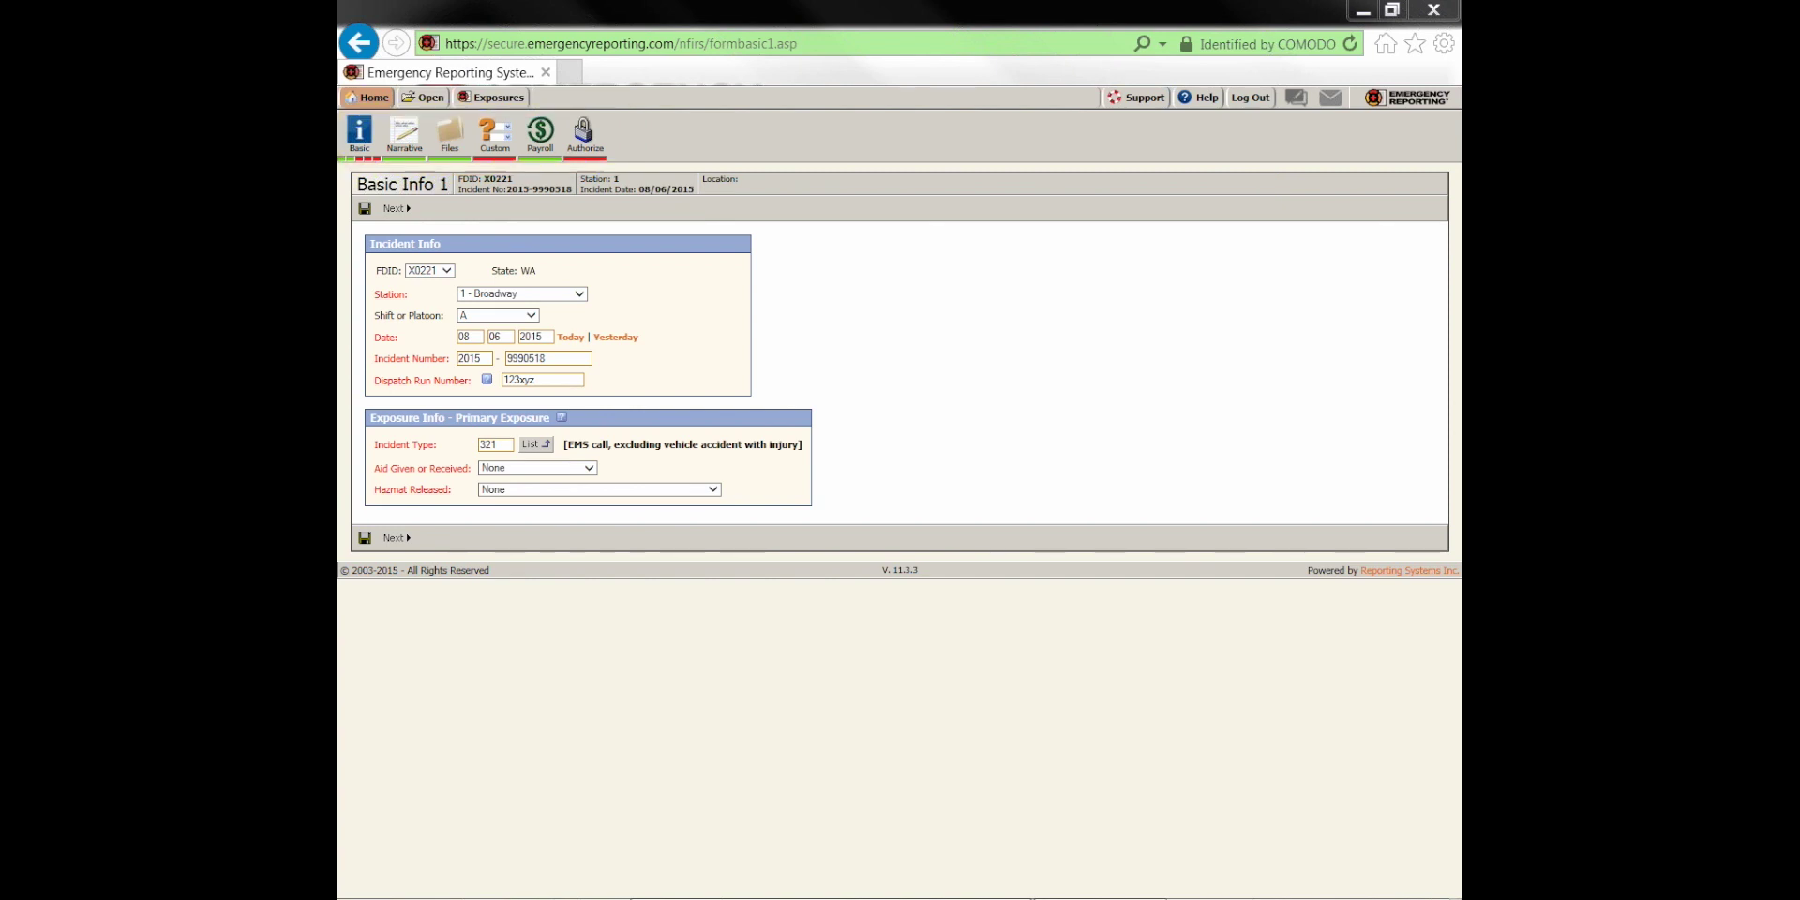
double_click(493, 444)
type("111")
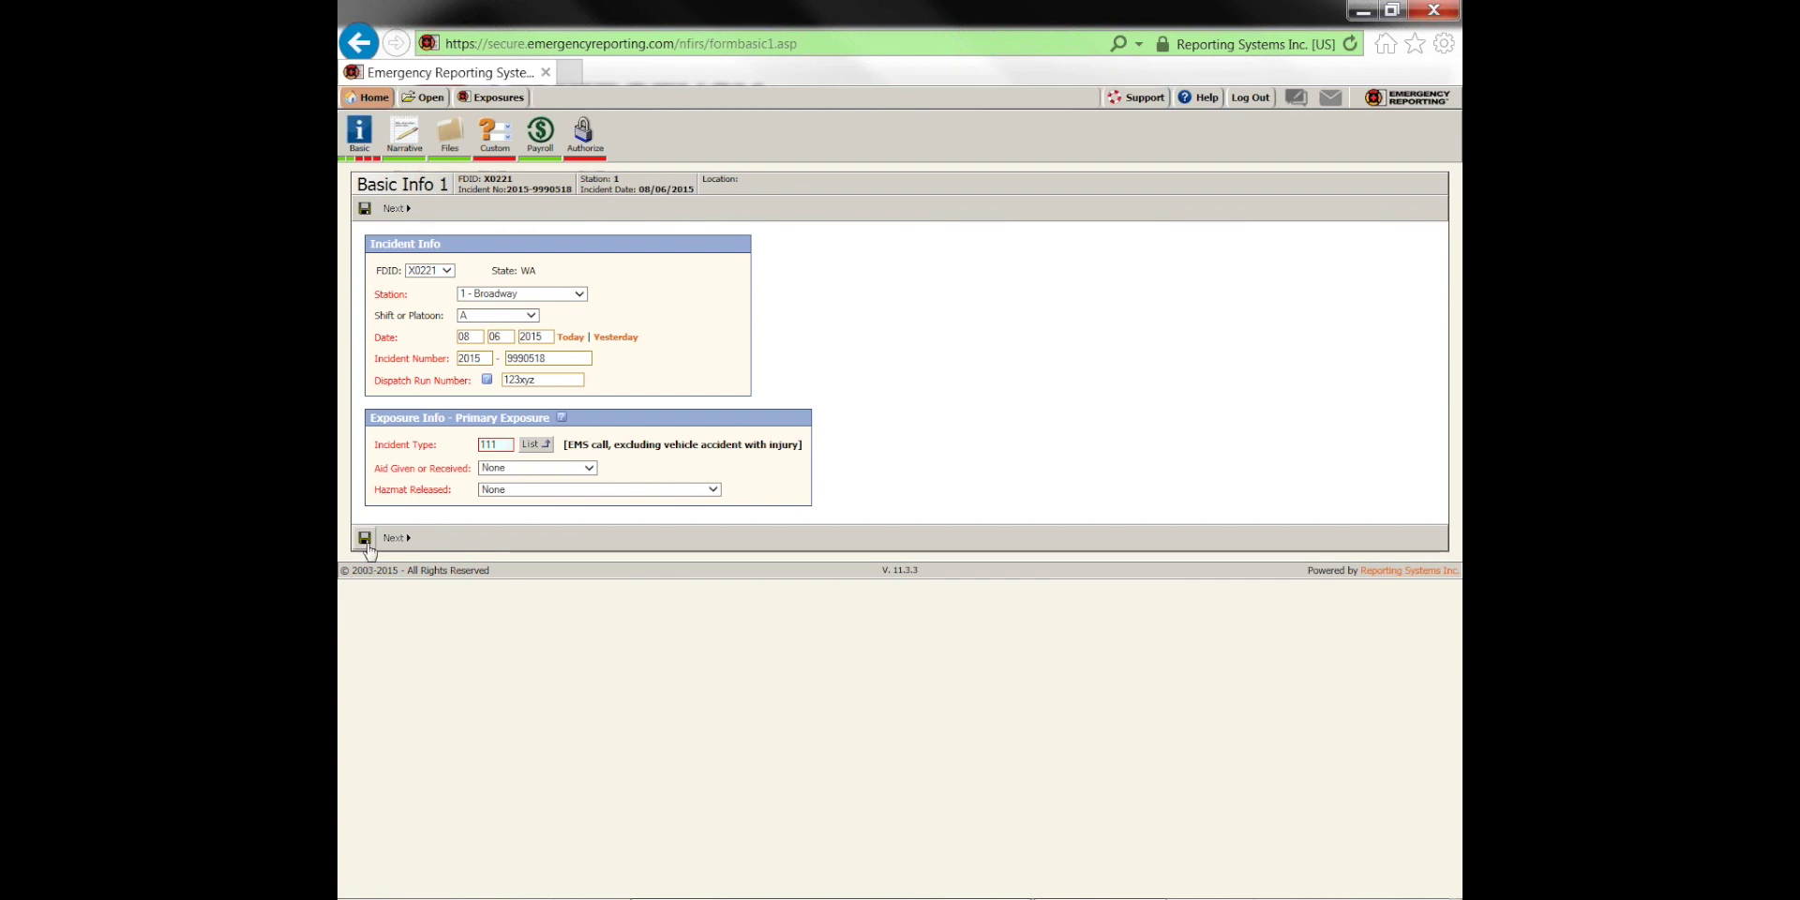
left_click(365, 538)
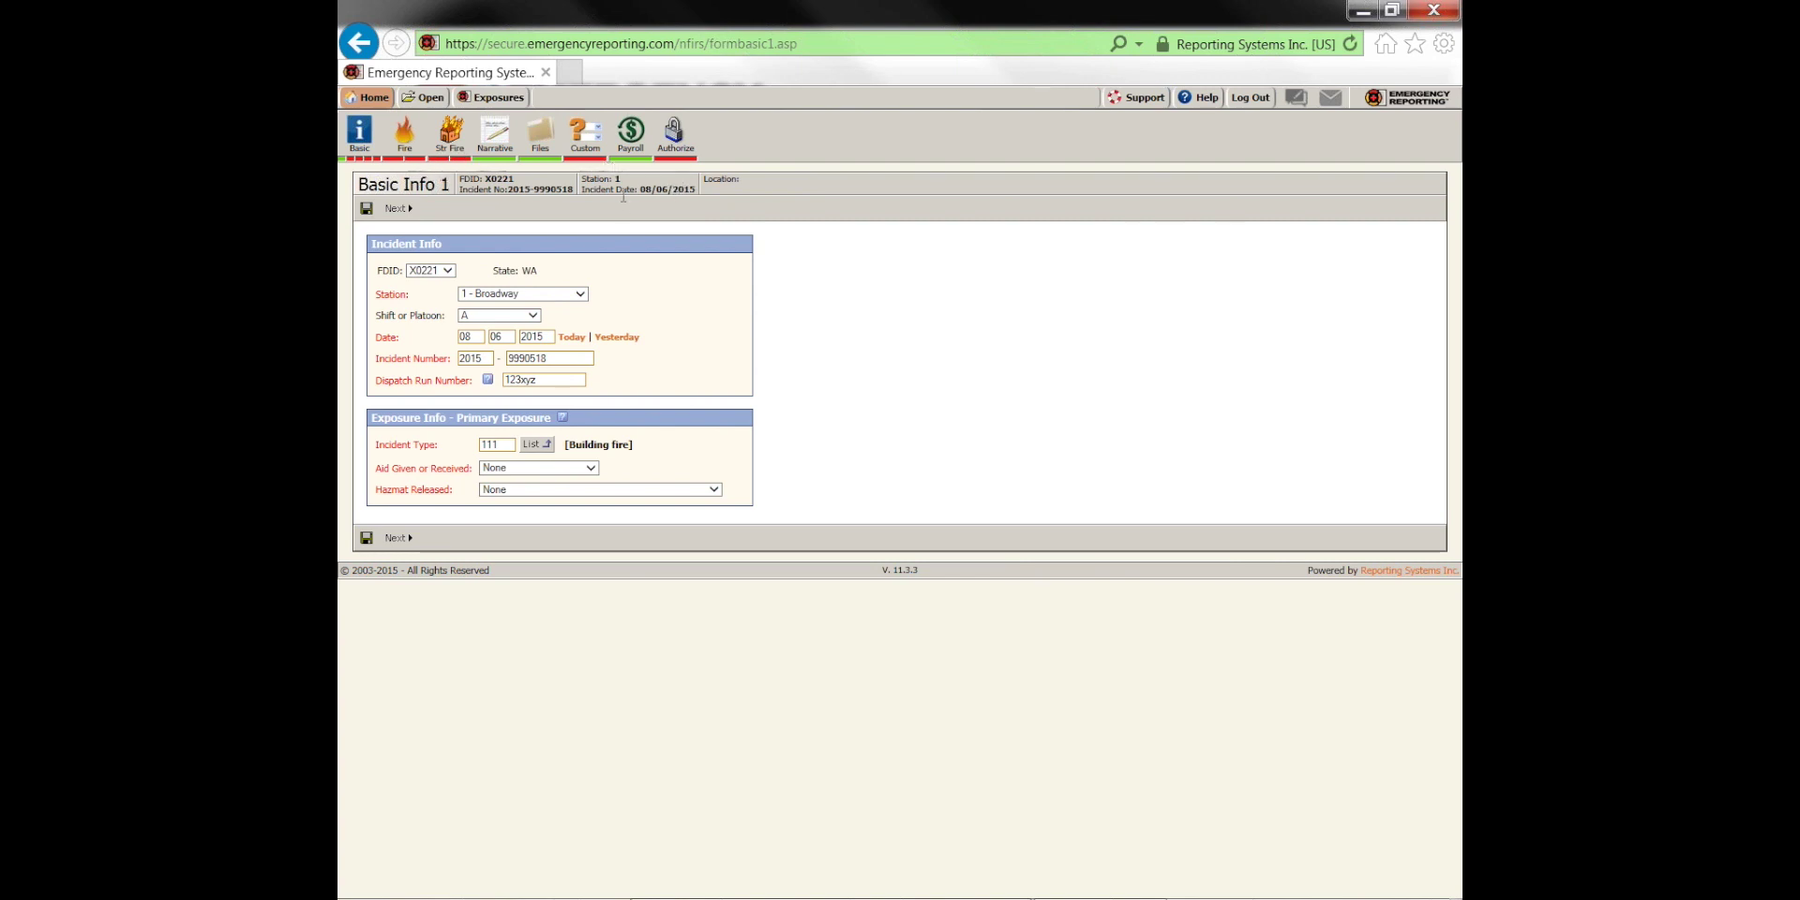
Change the incident type back to 321 and save again
left_click_drag(513, 445, 372, 444)
type("321")
left_click(367, 538)
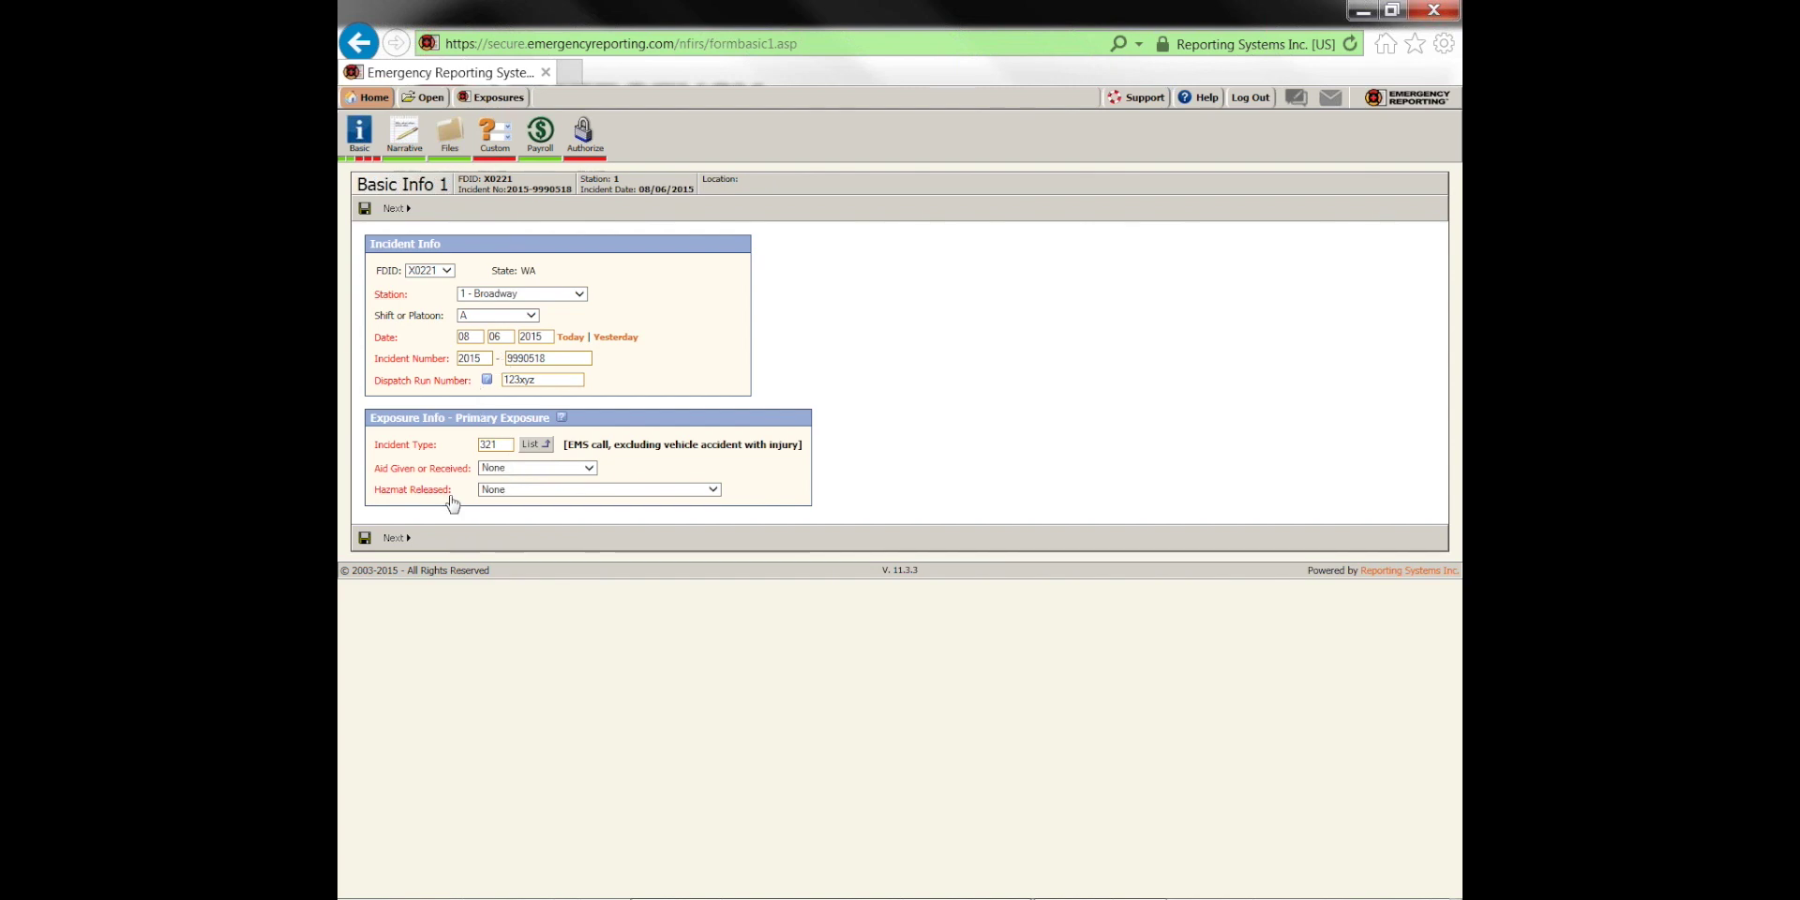
Set recording information about people involved to Yes and continue to Basic Info 3 Location
left_click(394, 537)
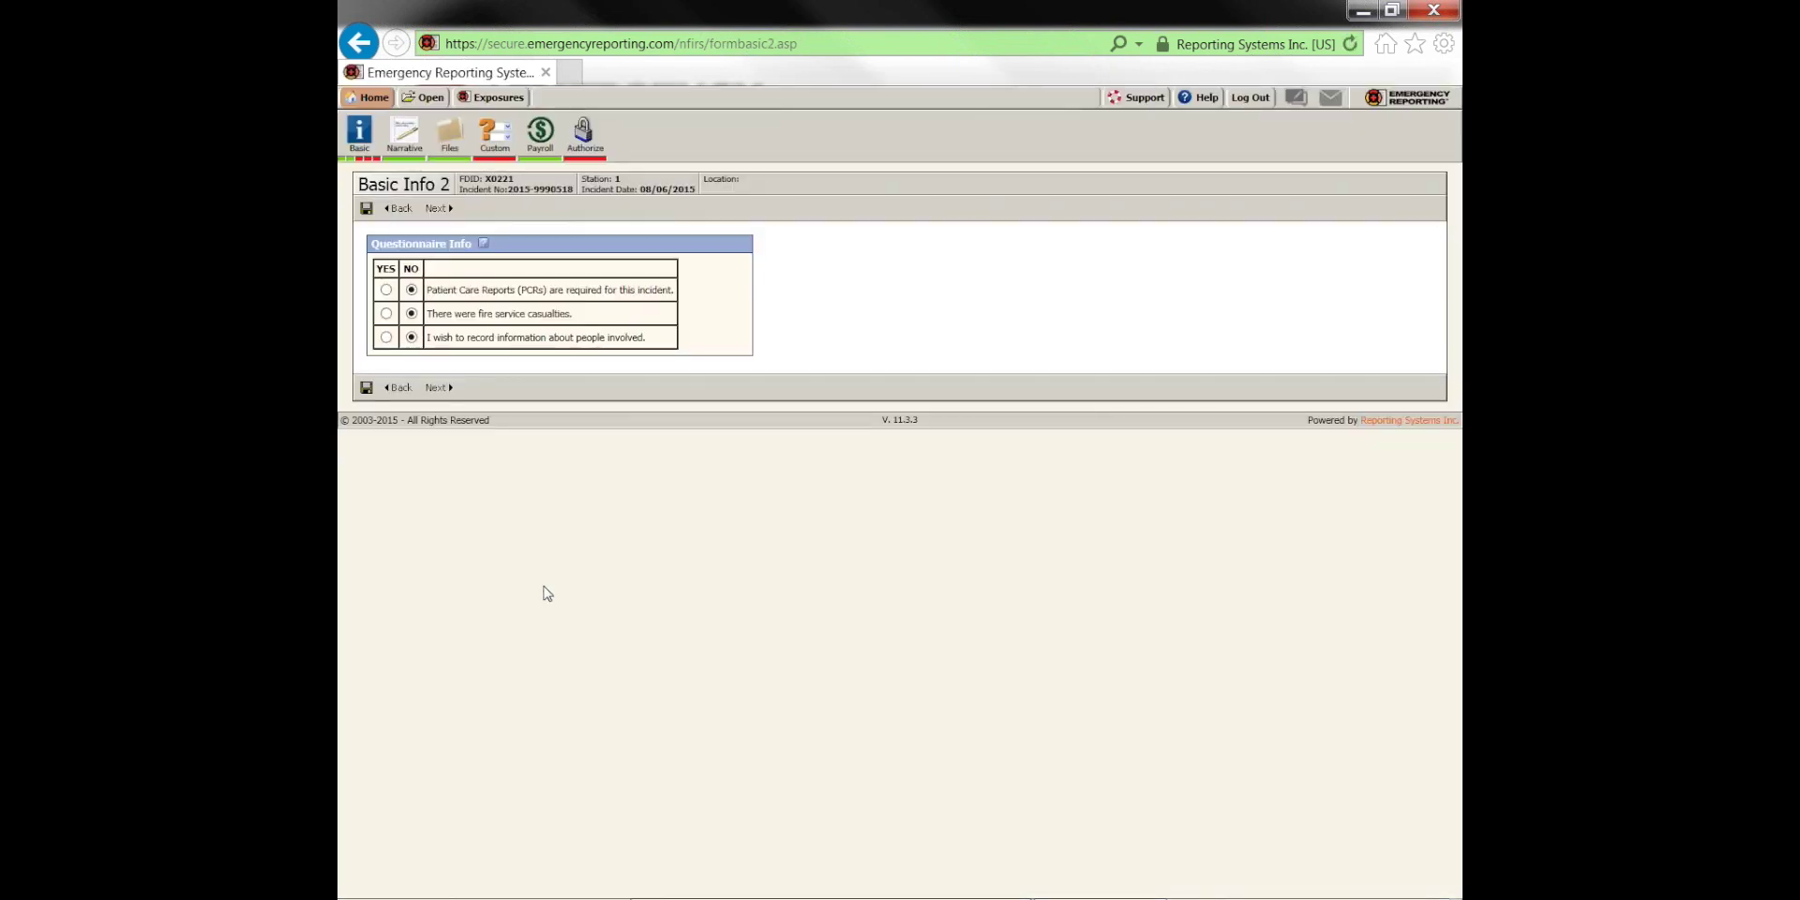
left_click(410, 337)
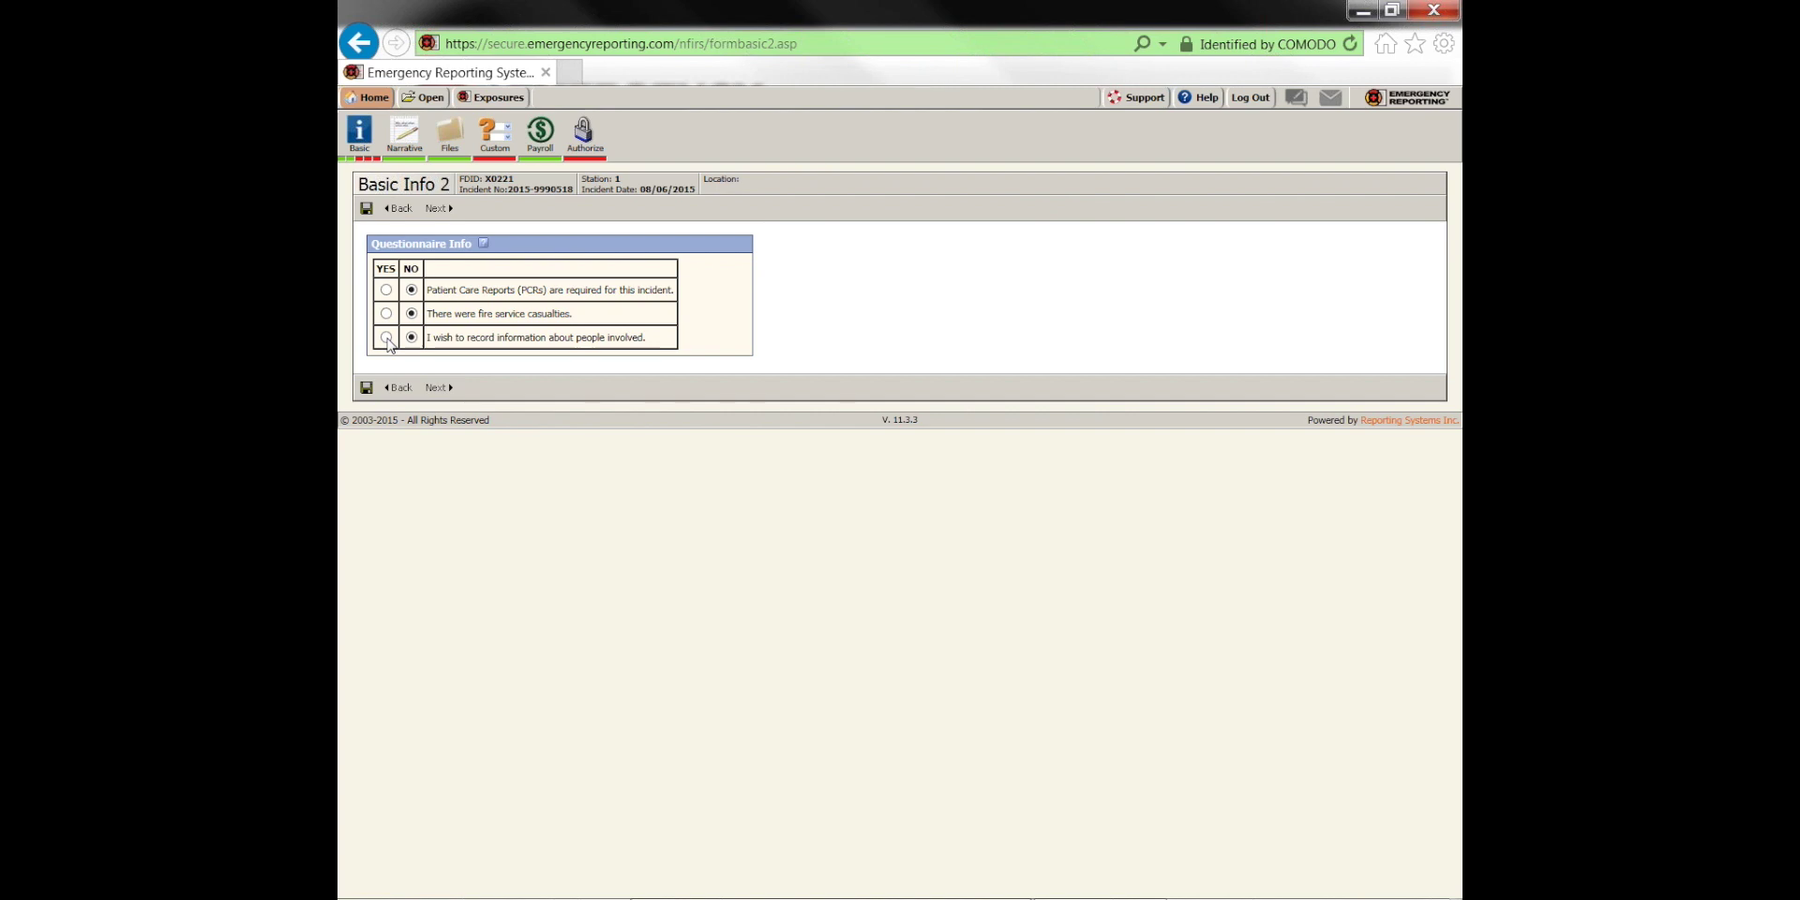
left_click(386, 338)
left_click(437, 387)
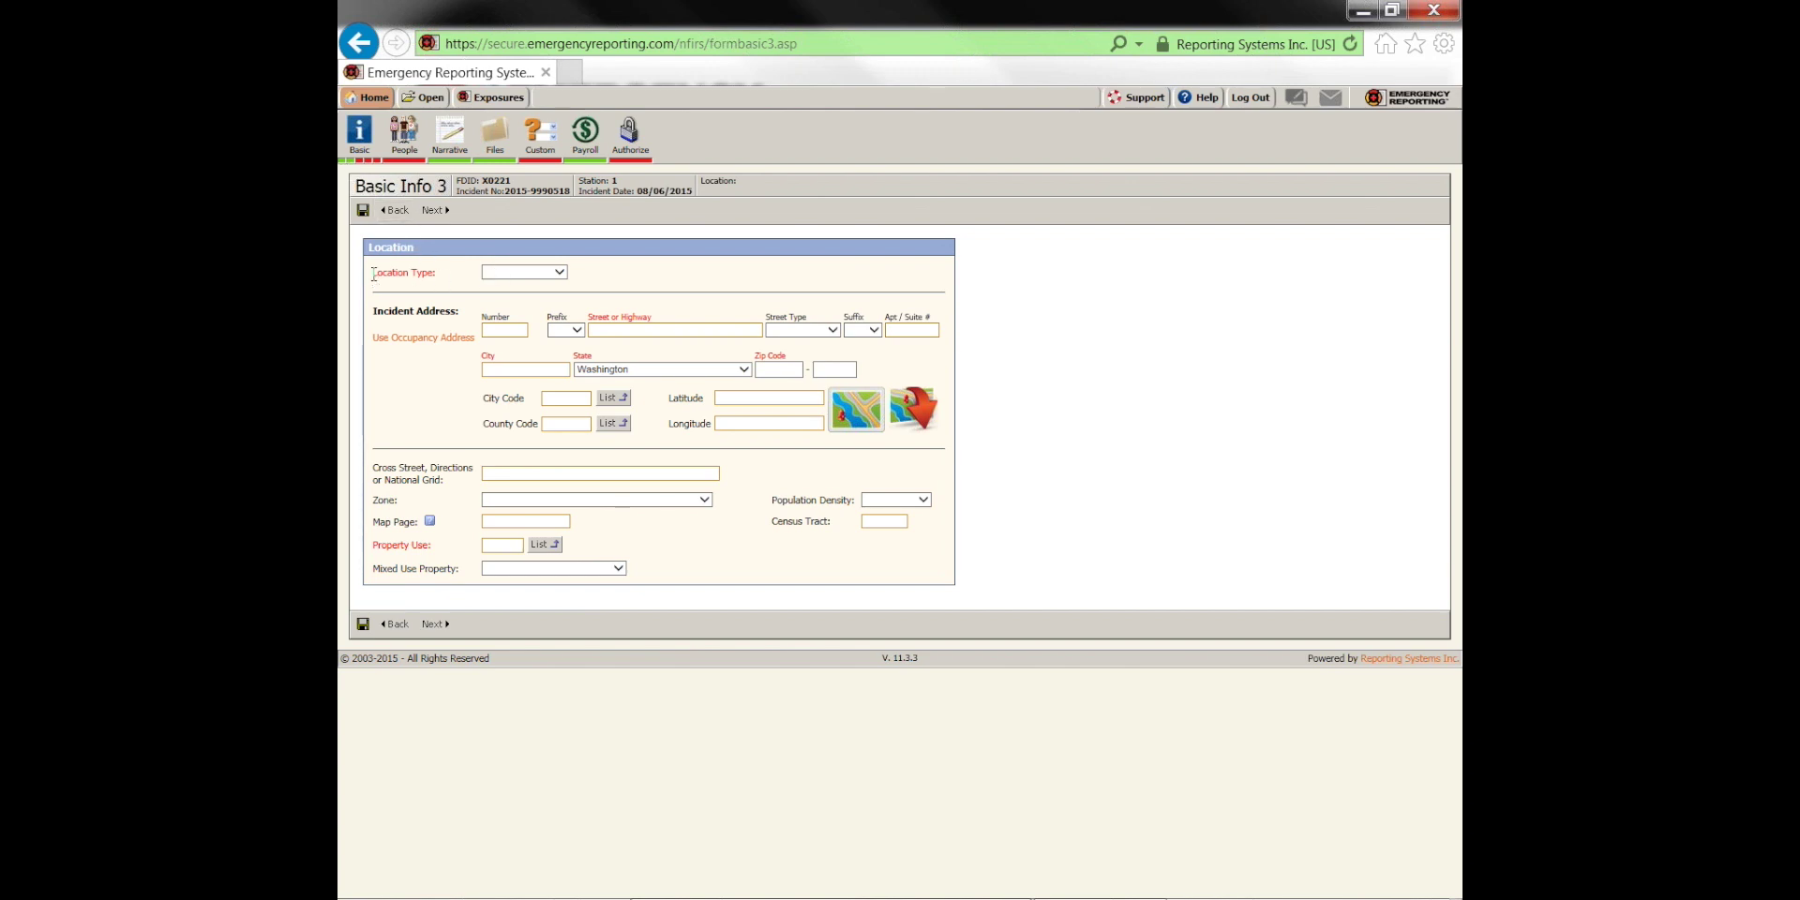
left_click(524, 272)
left_click(513, 285)
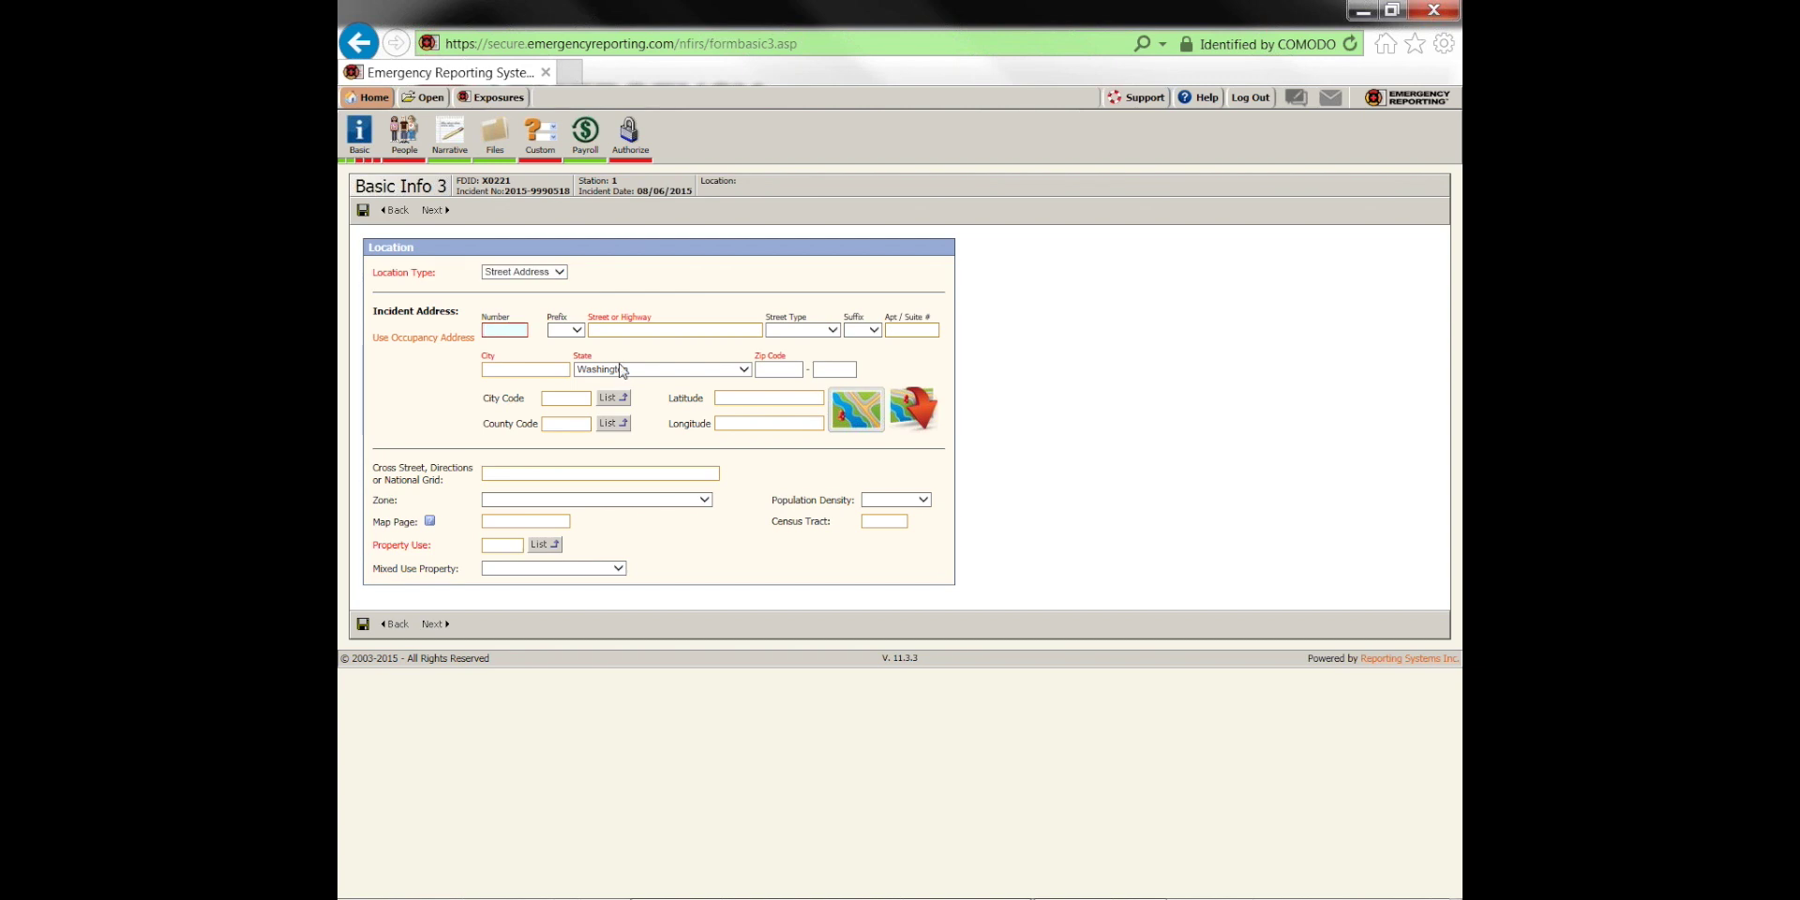
key("Tab")
key("Tab")
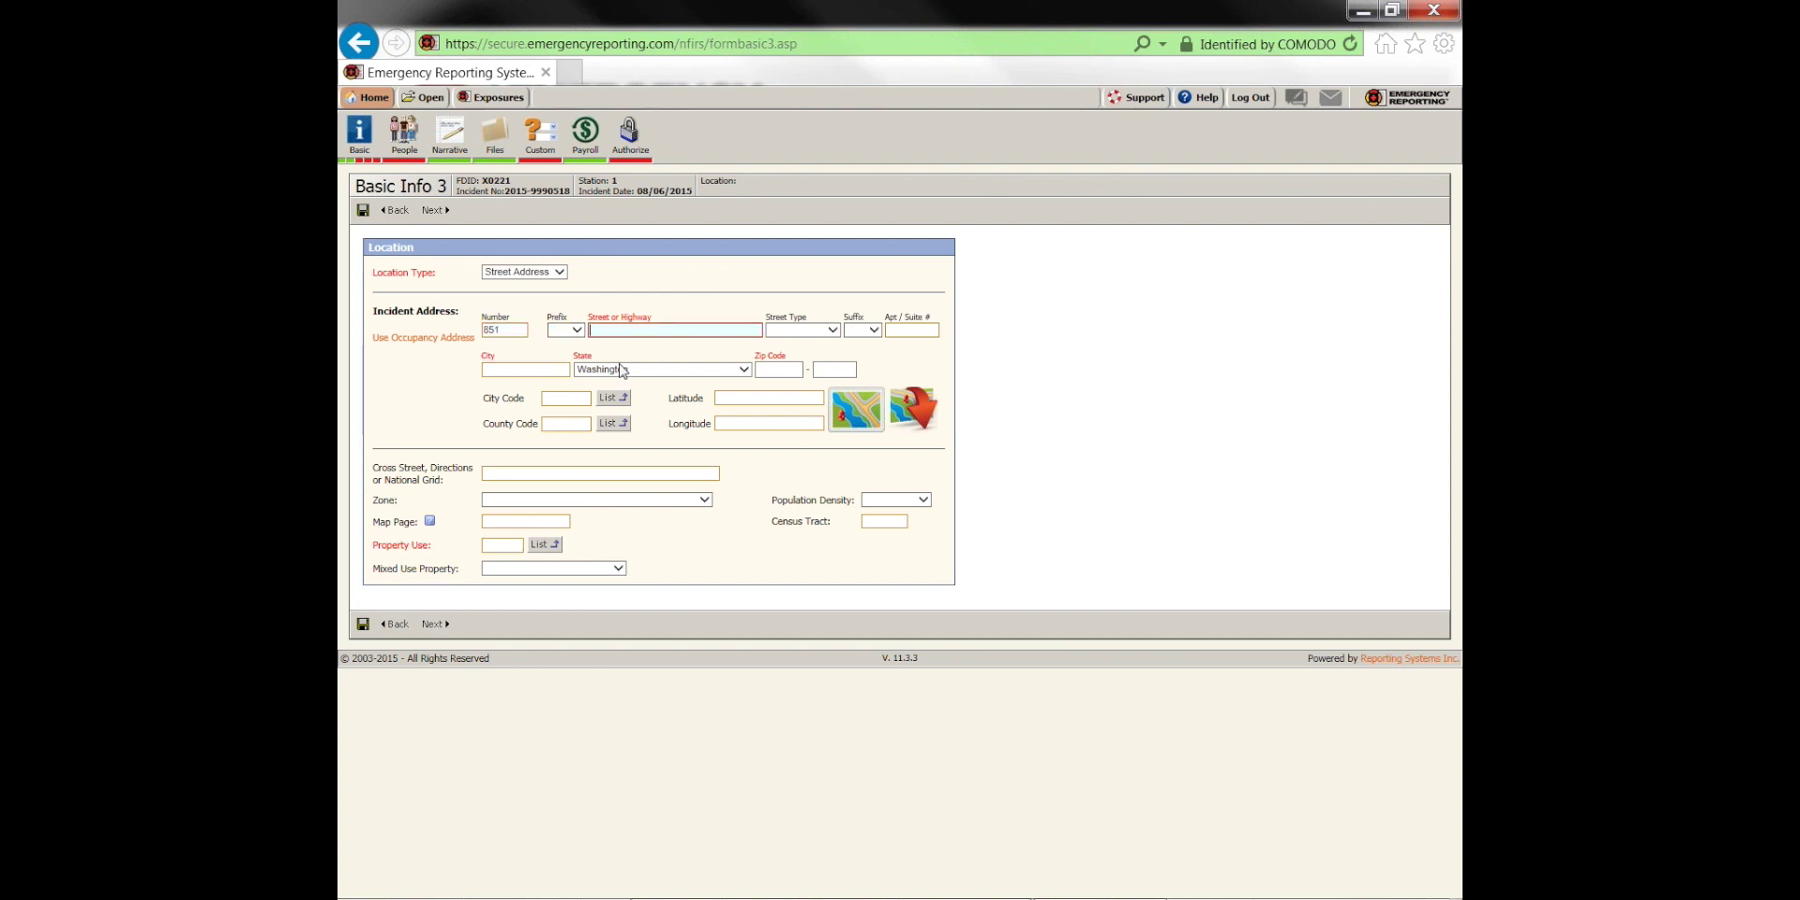
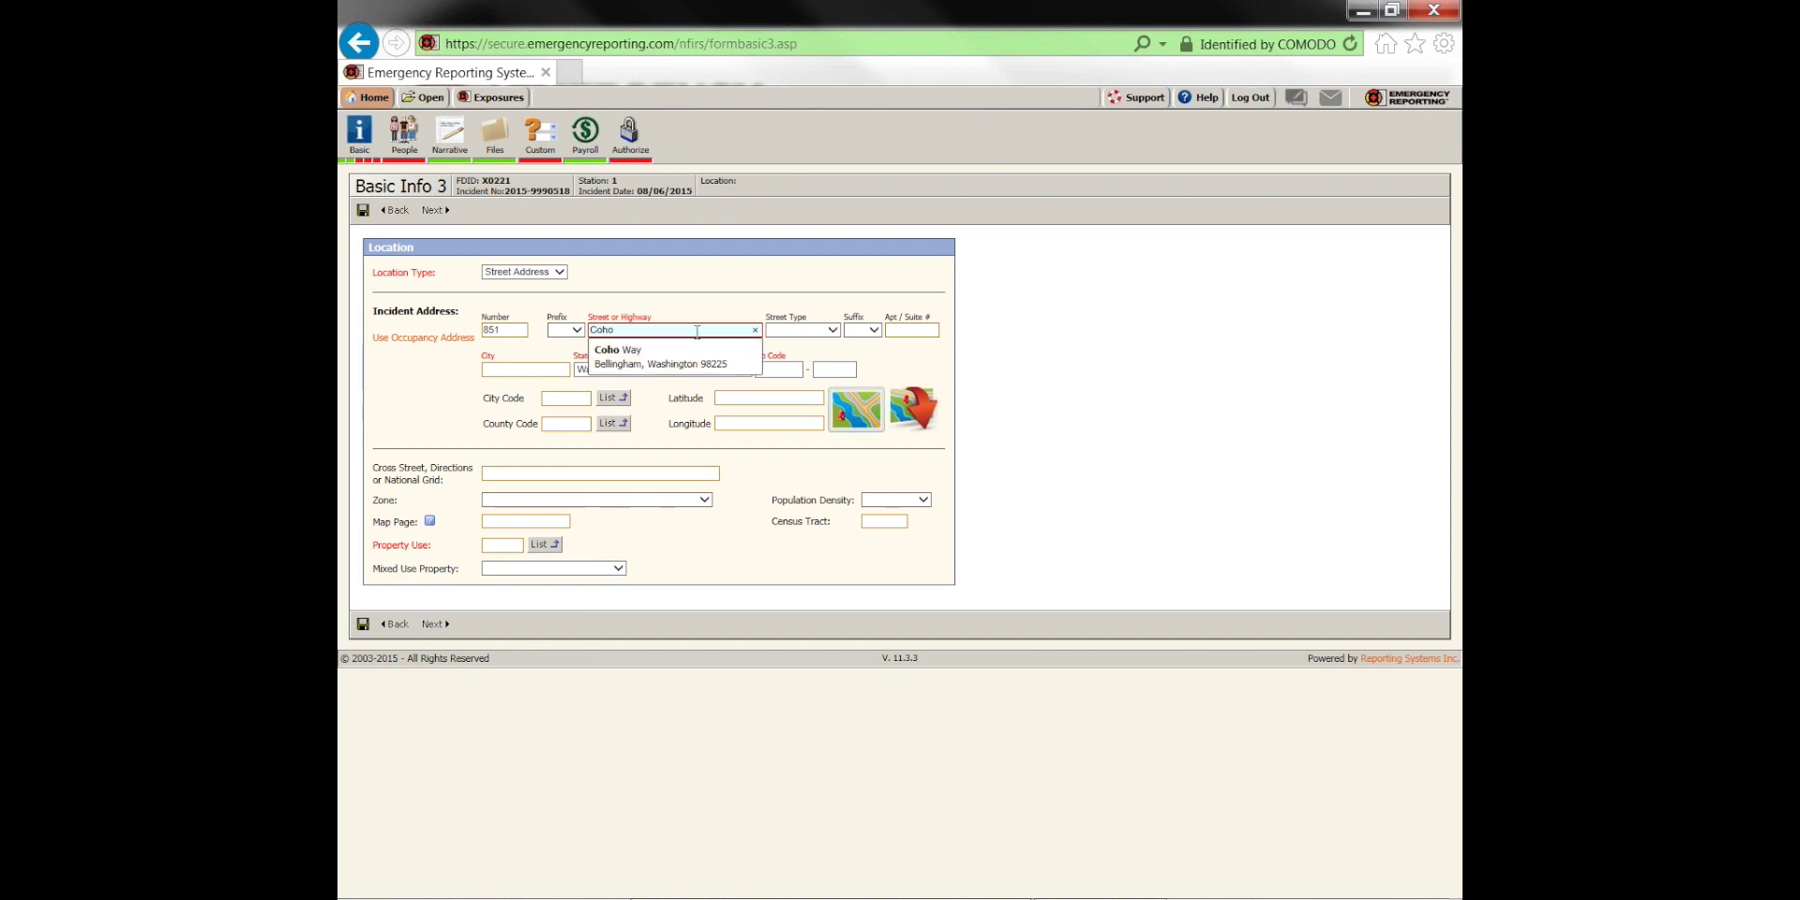
left_click(675, 356)
left_click(795, 332)
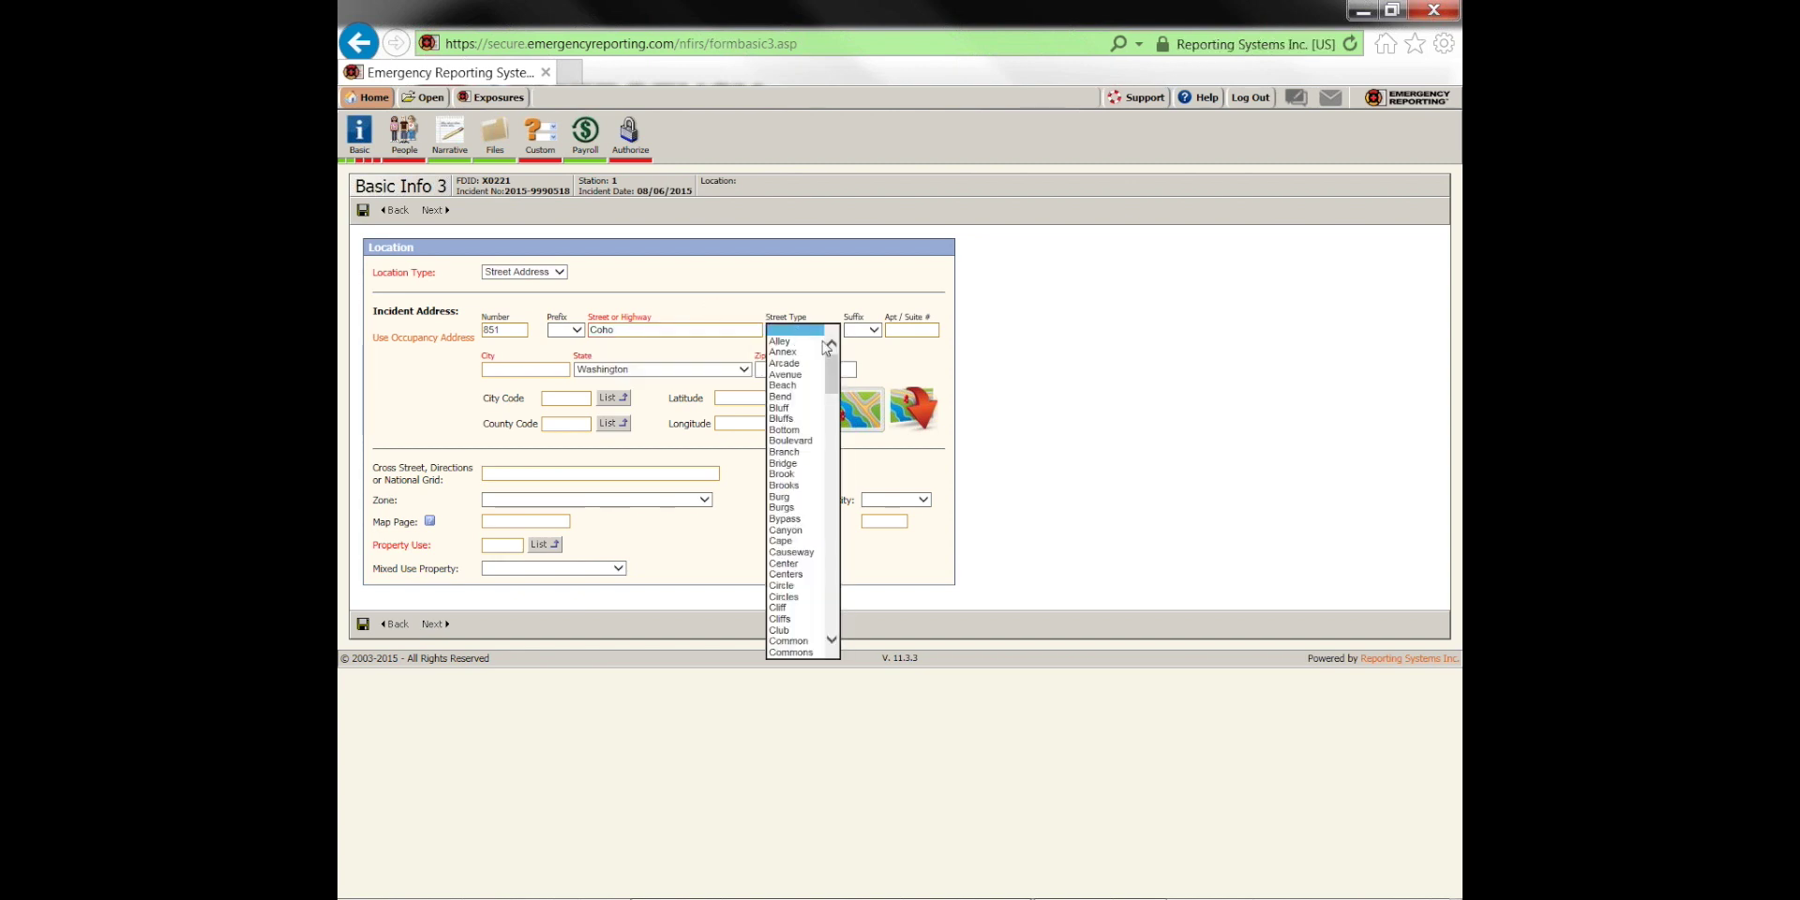
left_click_drag(832, 361, 837, 601)
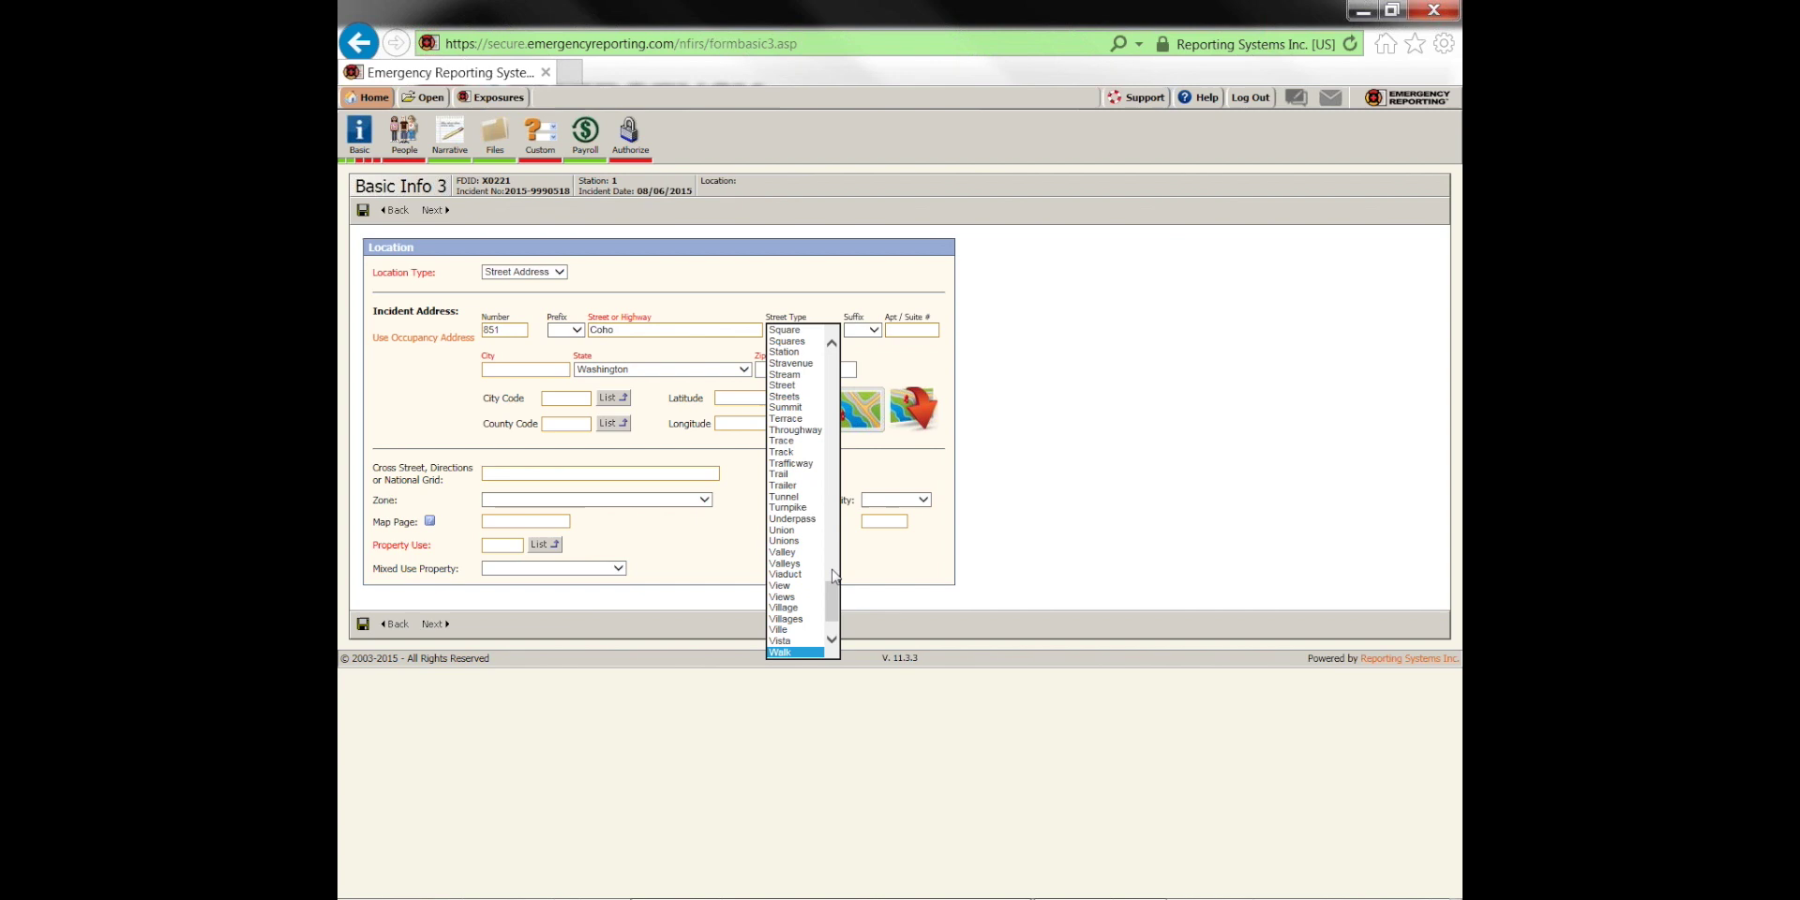
scroll(804, 628, "down", 2)
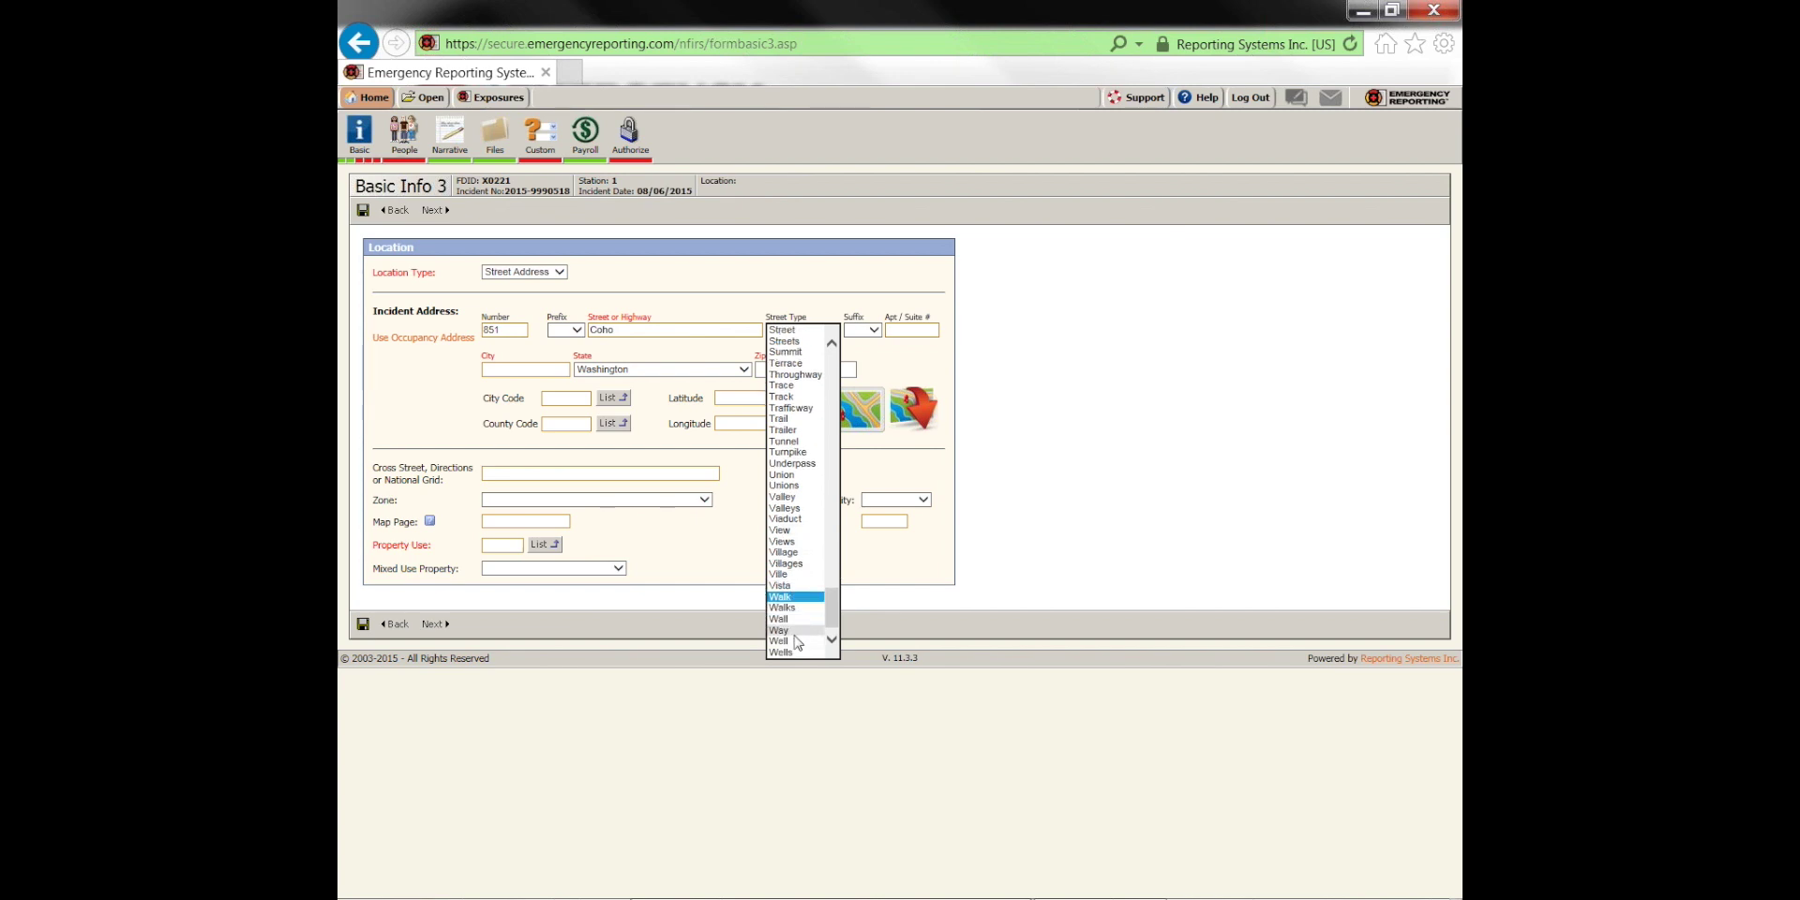
left_click(788, 630)
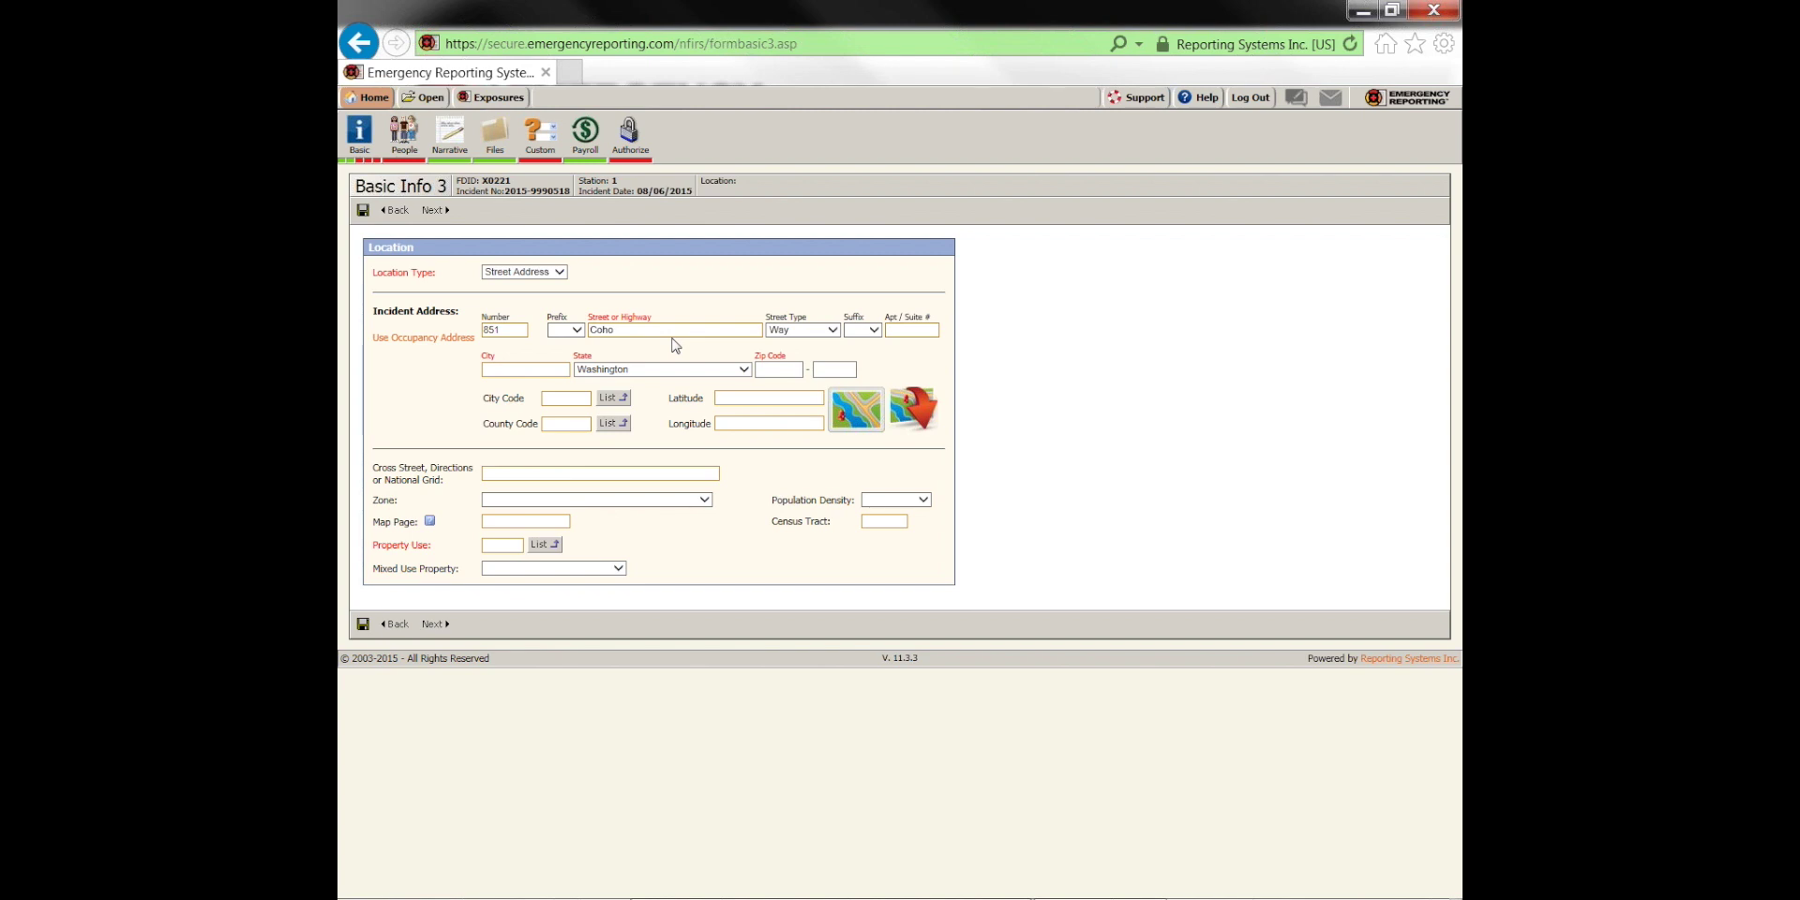
Set the city to Bellingham and the zip code to 98225
left_click(562, 370)
type("Bellingham")
key("Tab")
type("98225")
key("Tab")
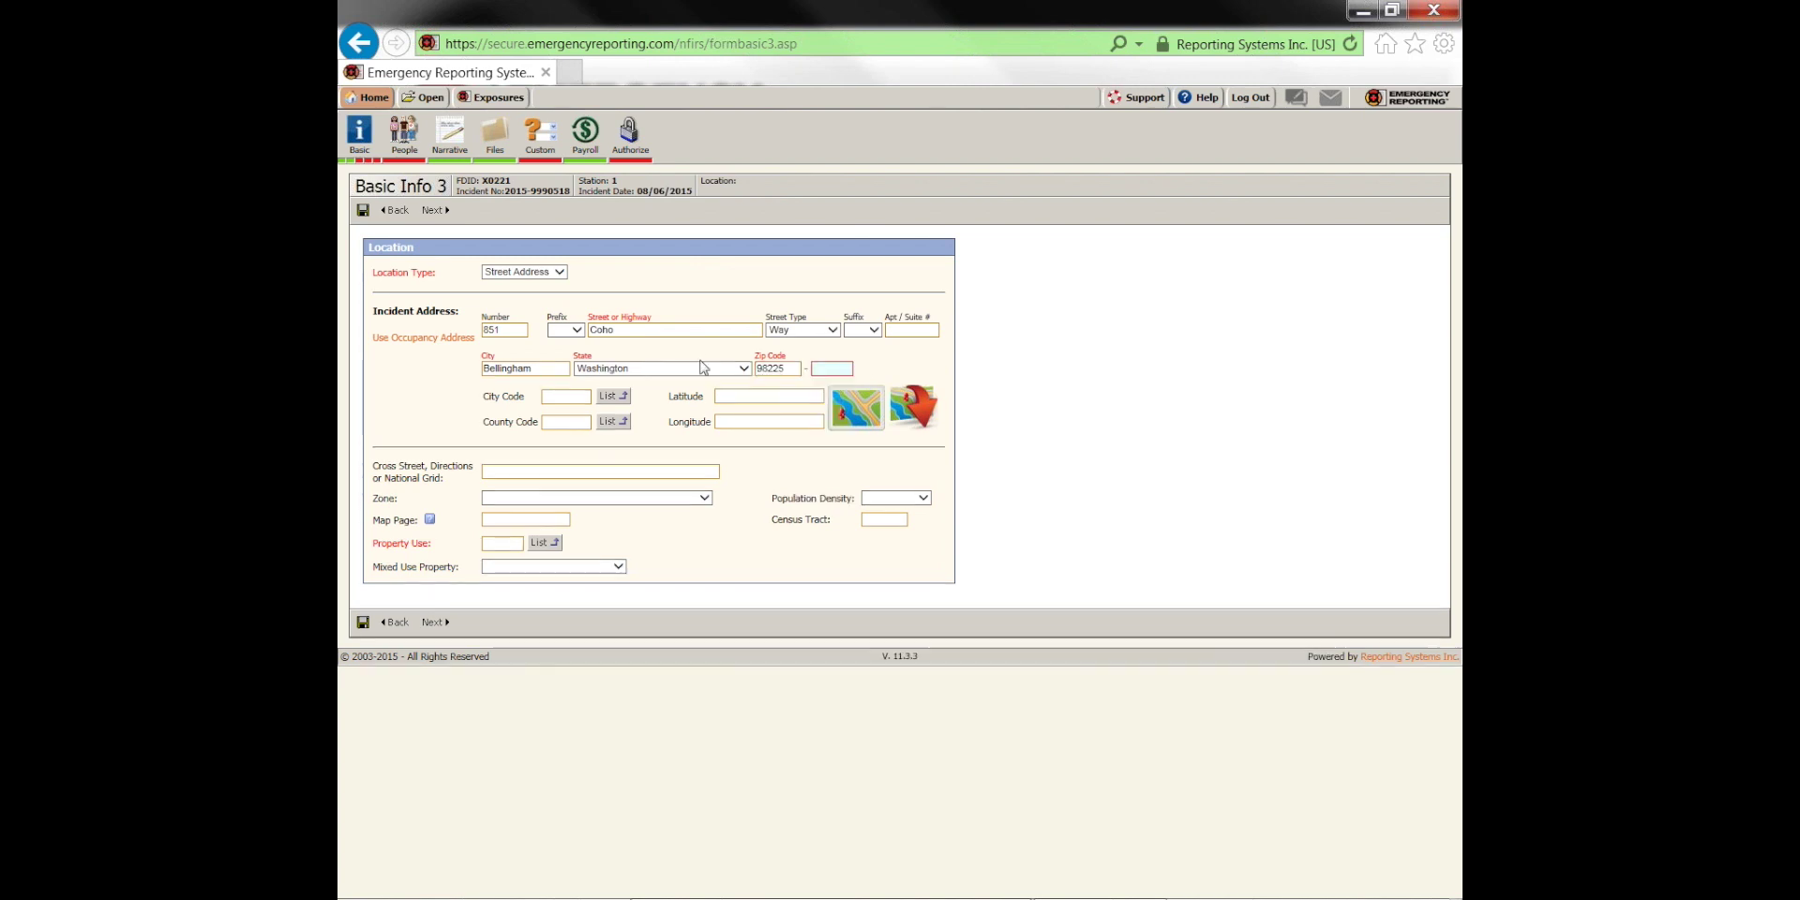
Set property use to 419, 1 or 2 family dwelling, from the Residential codes
left_click(502, 472)
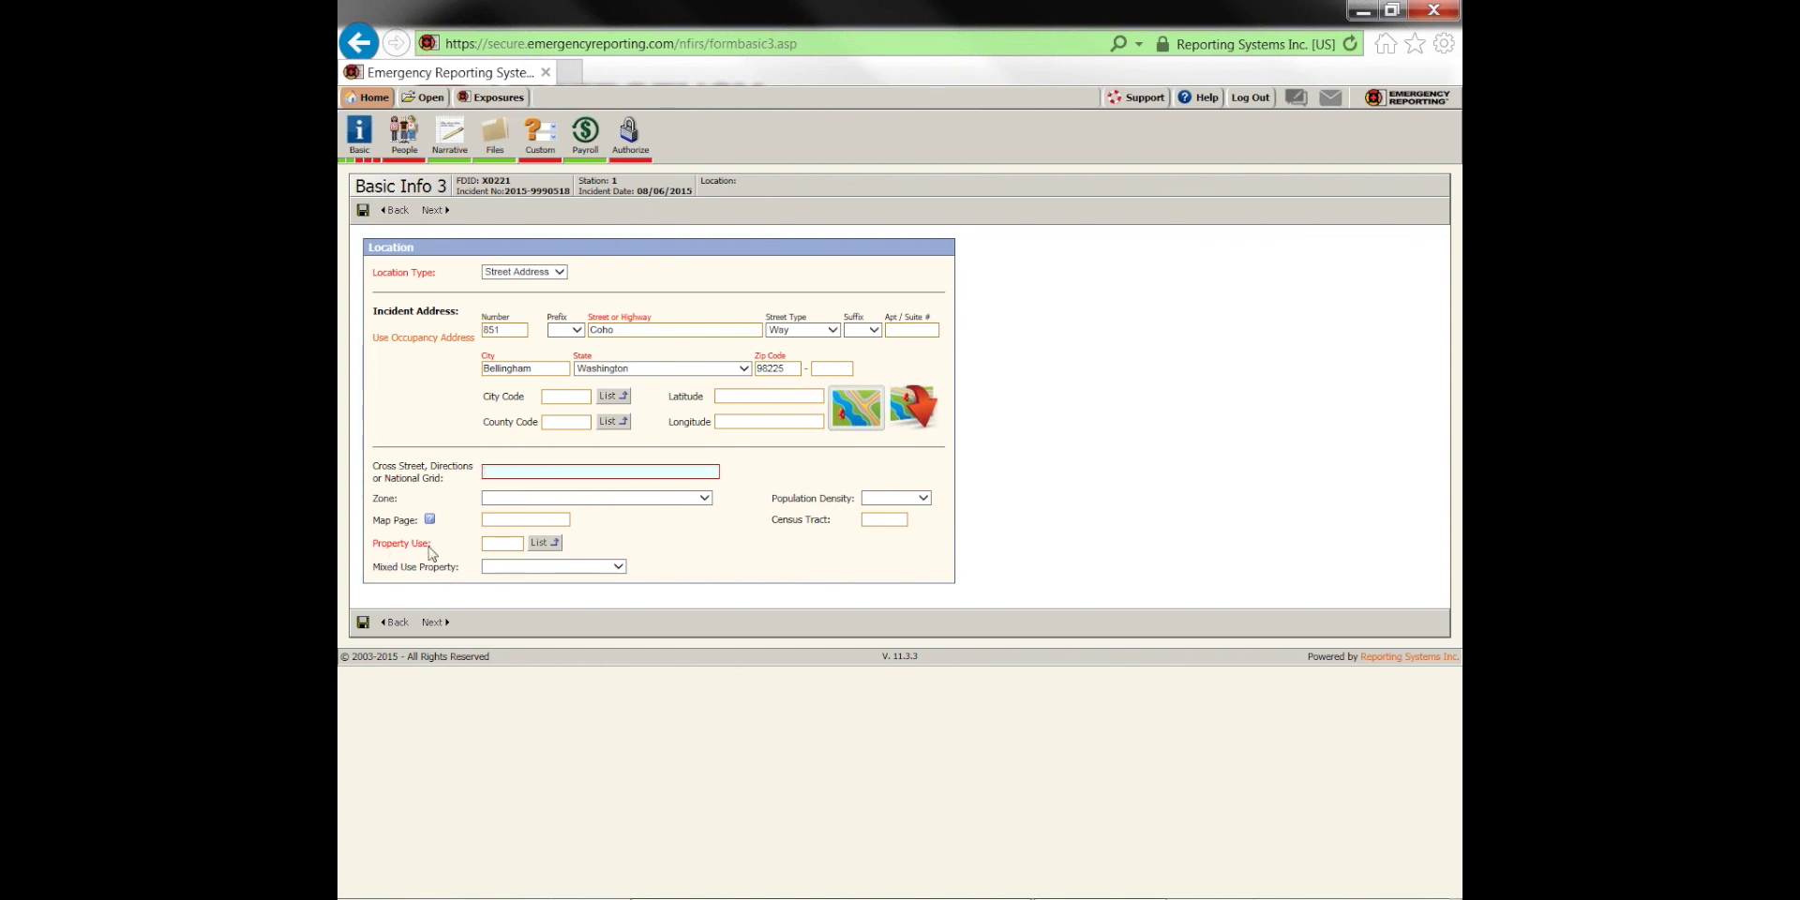
left_click(502, 544)
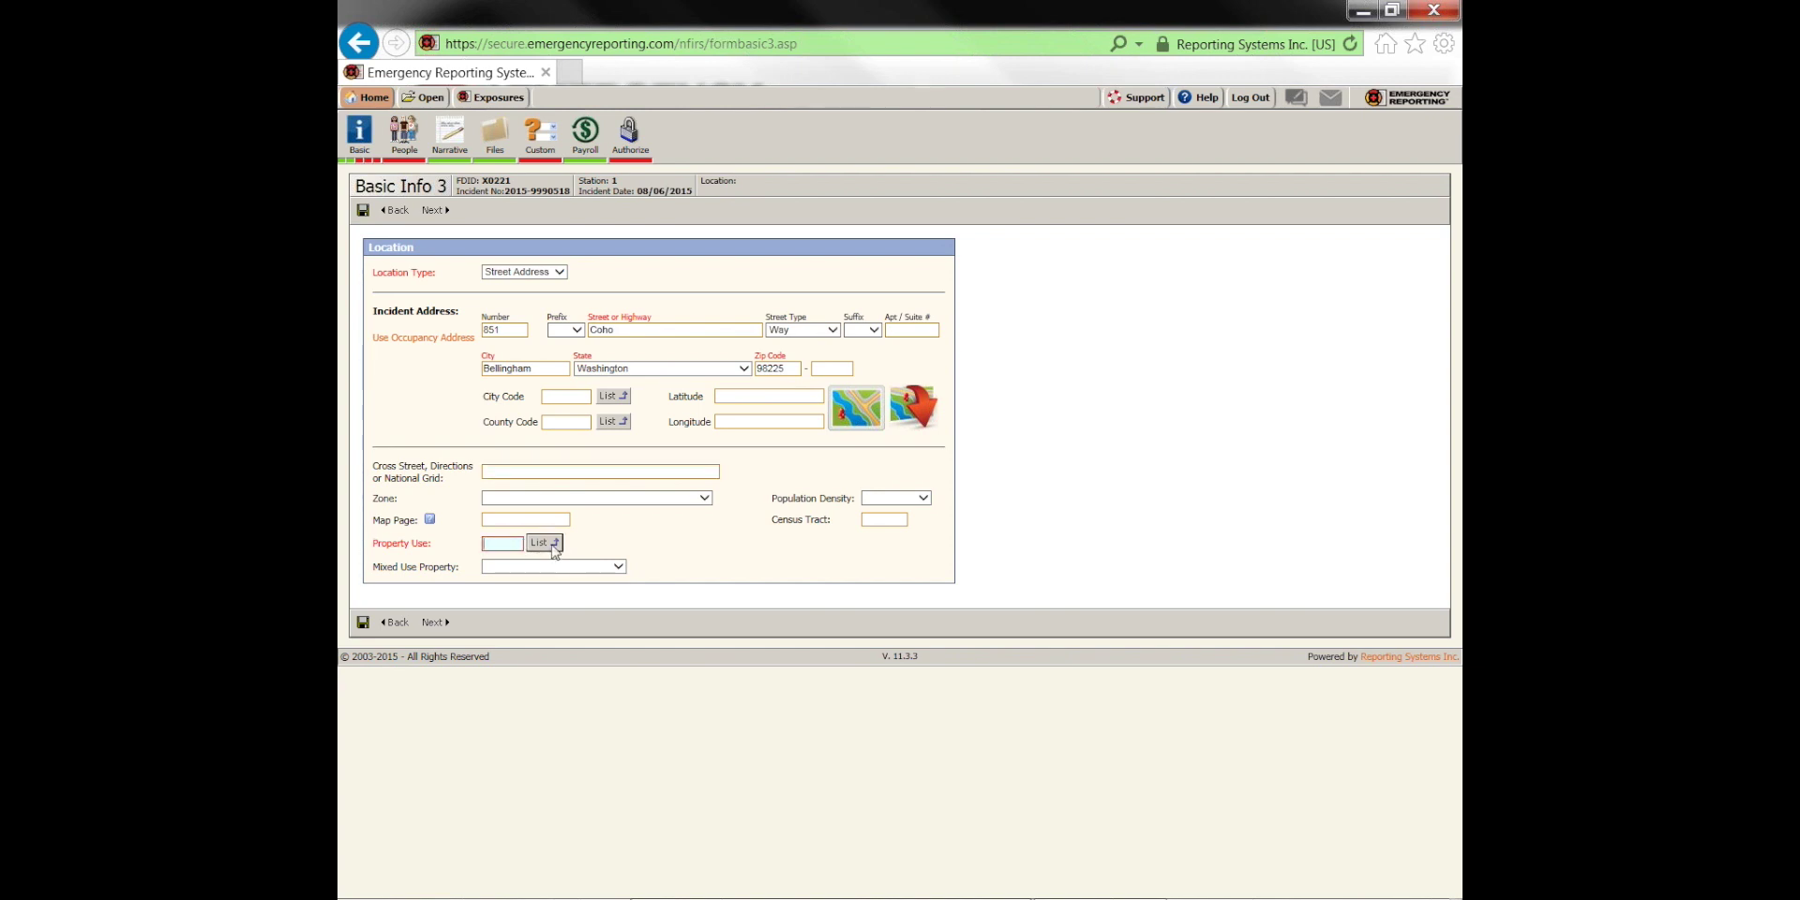
left_click(554, 543)
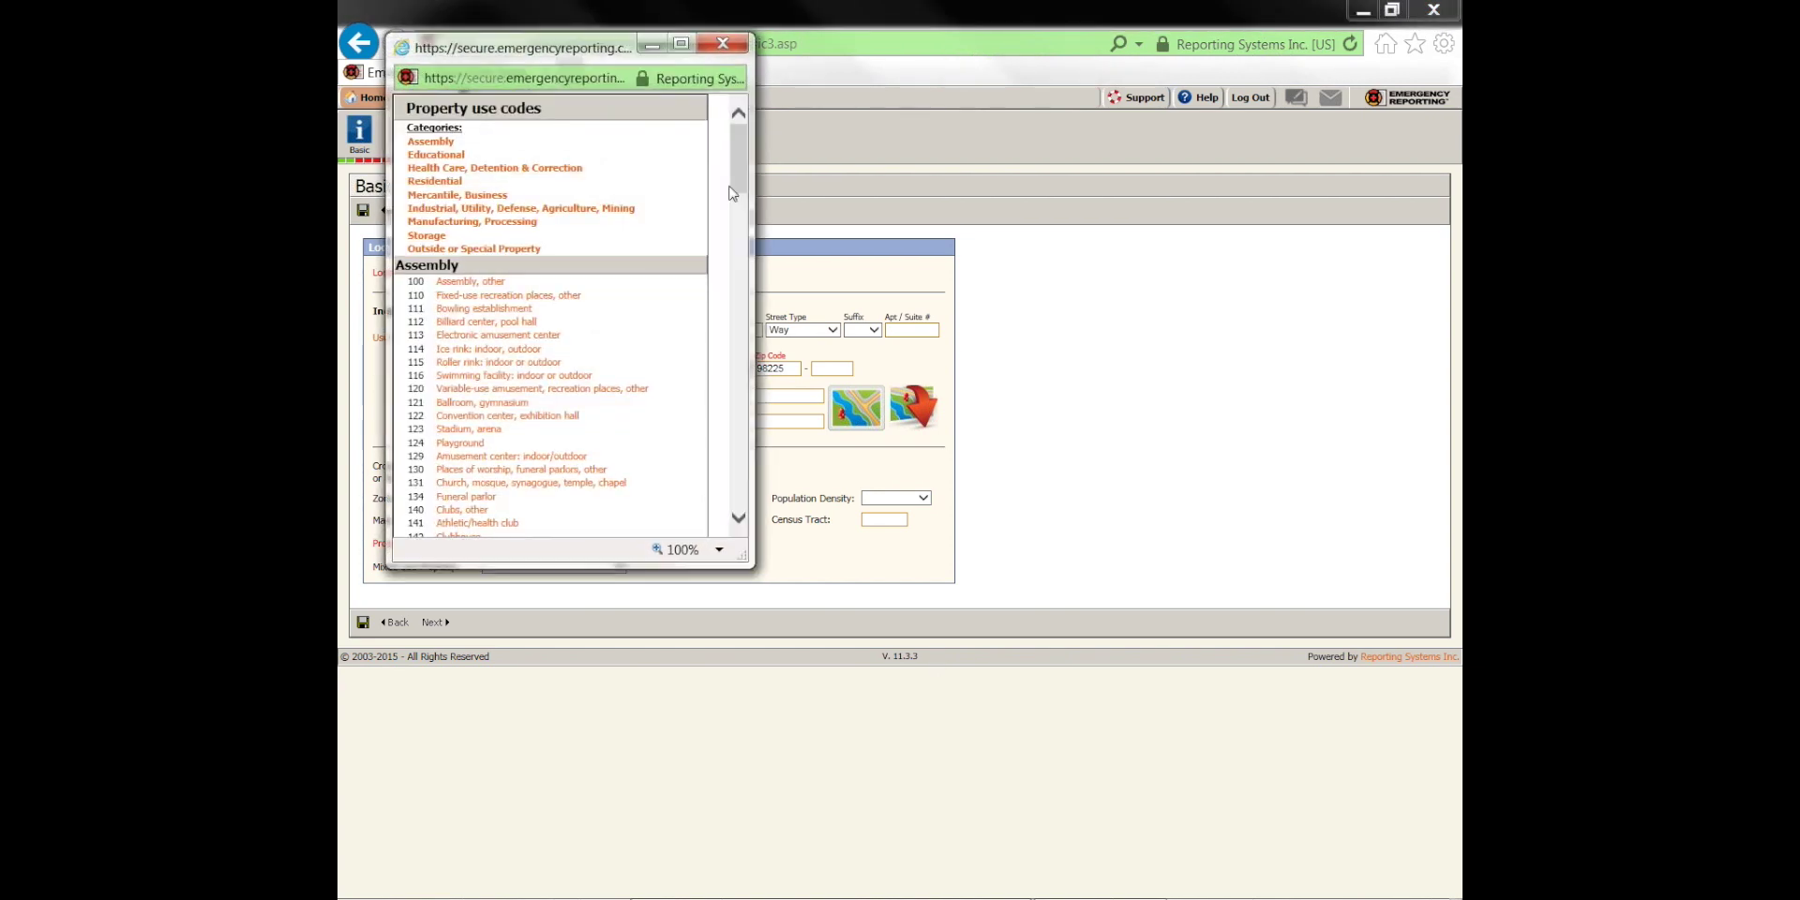
left_click(436, 181)
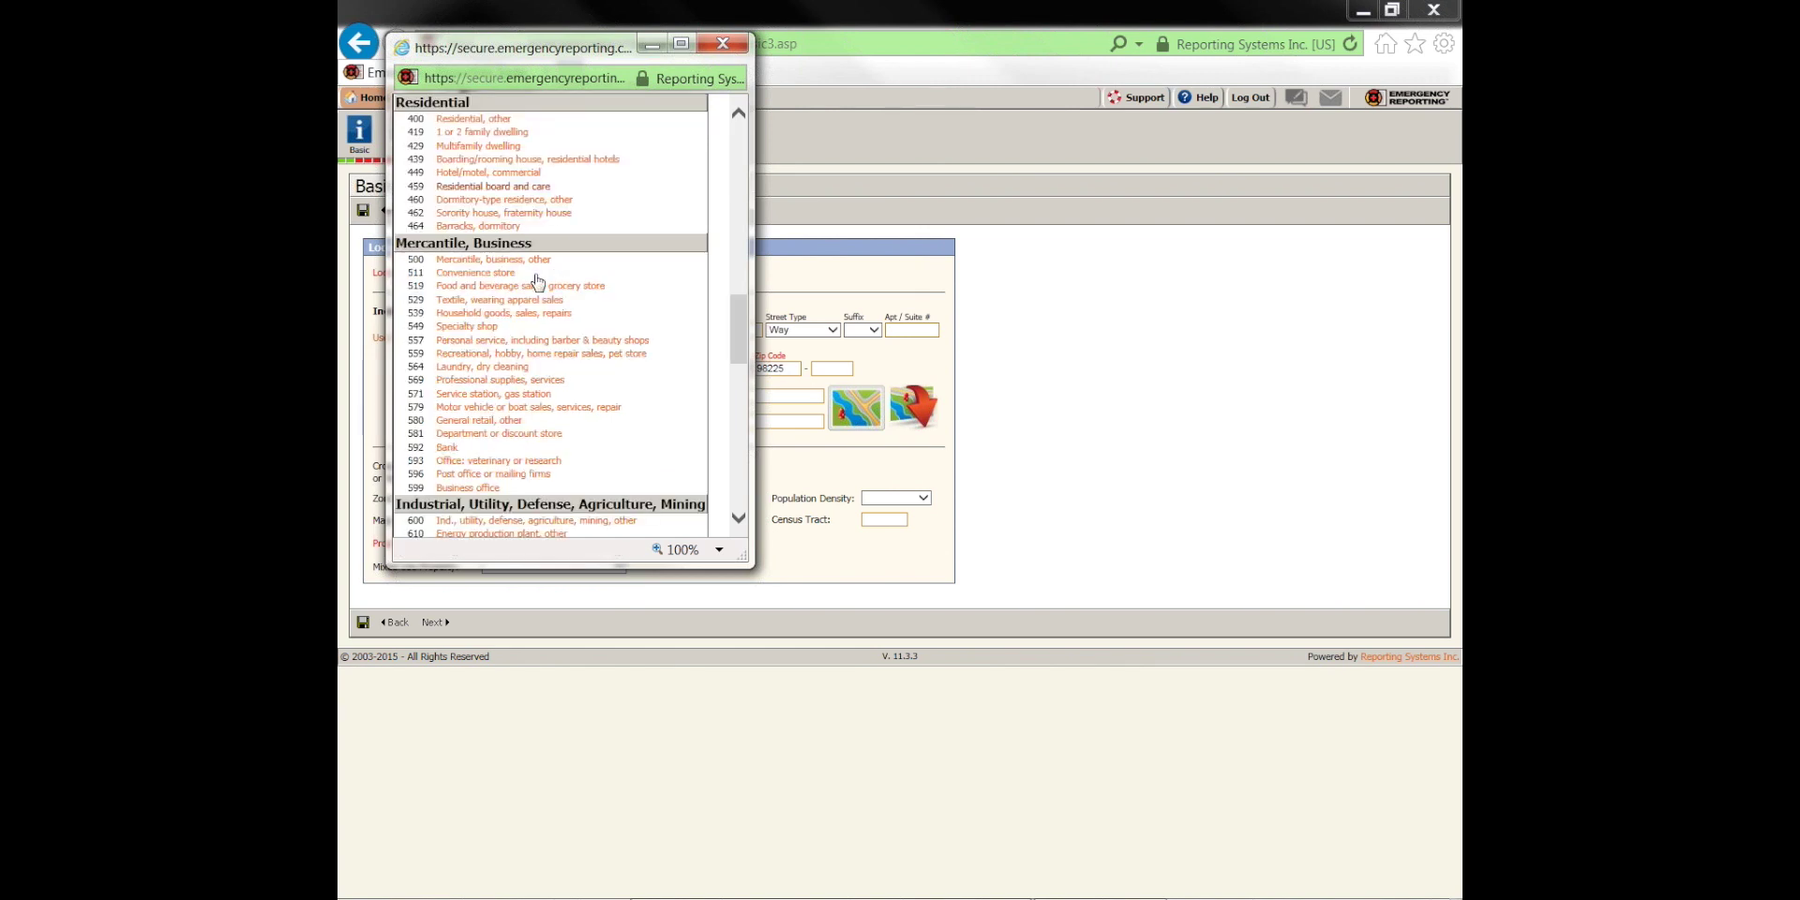
left_click(458, 132)
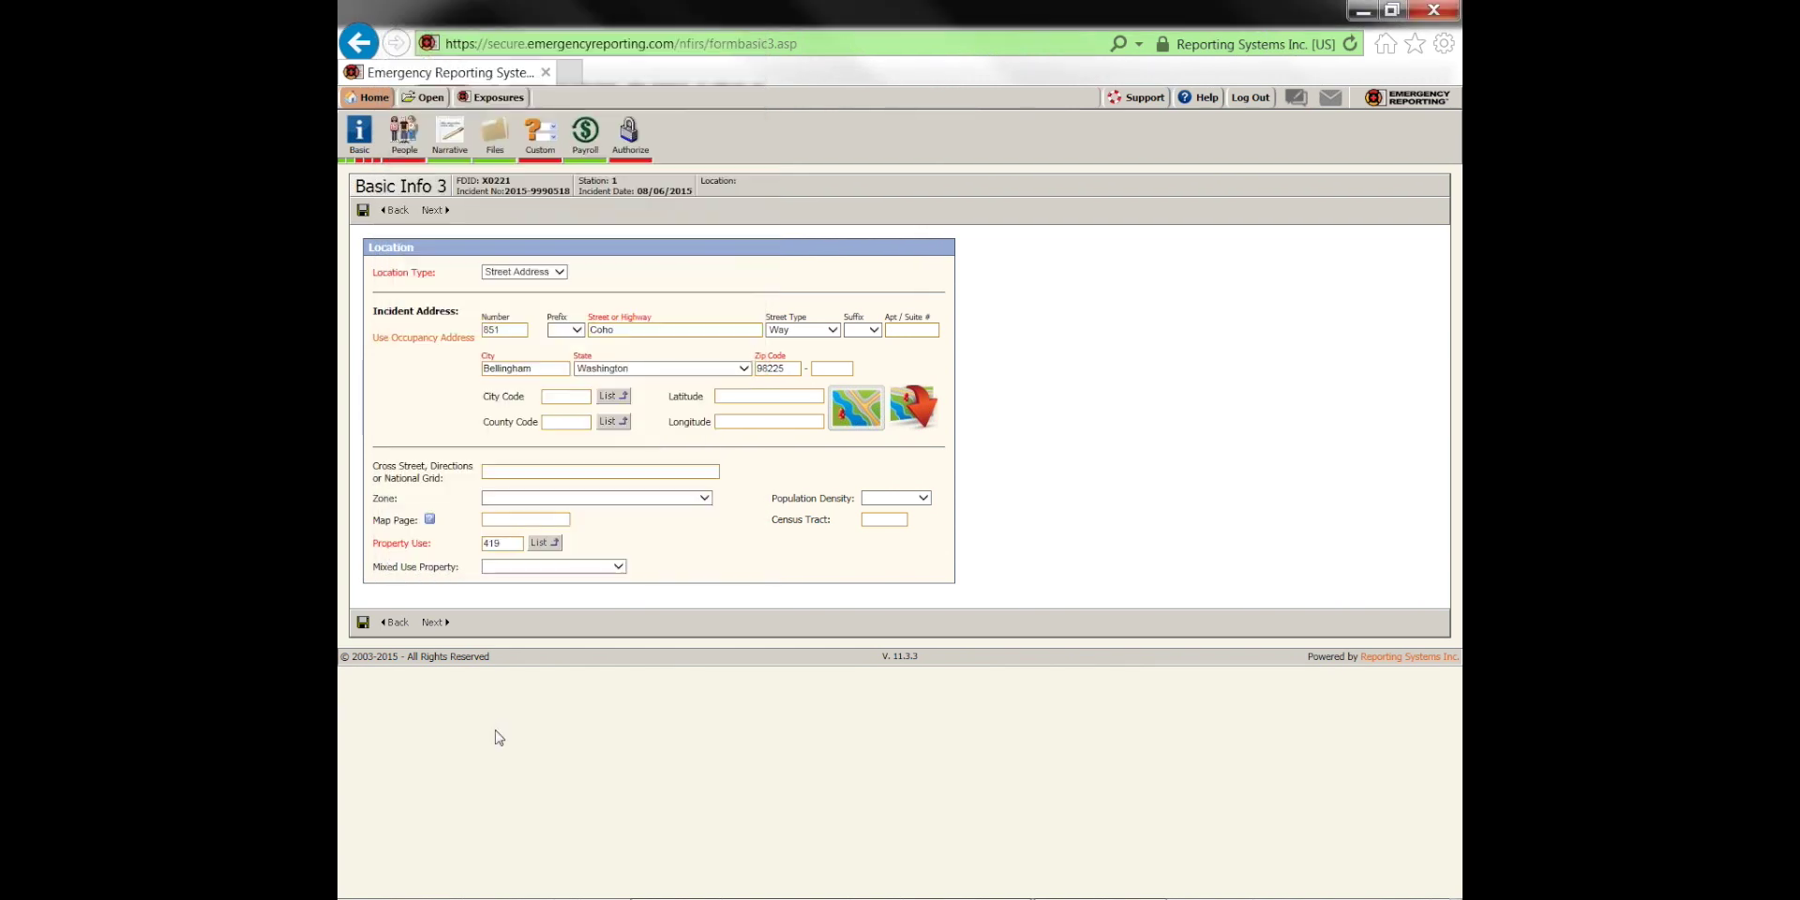
left_click(363, 623)
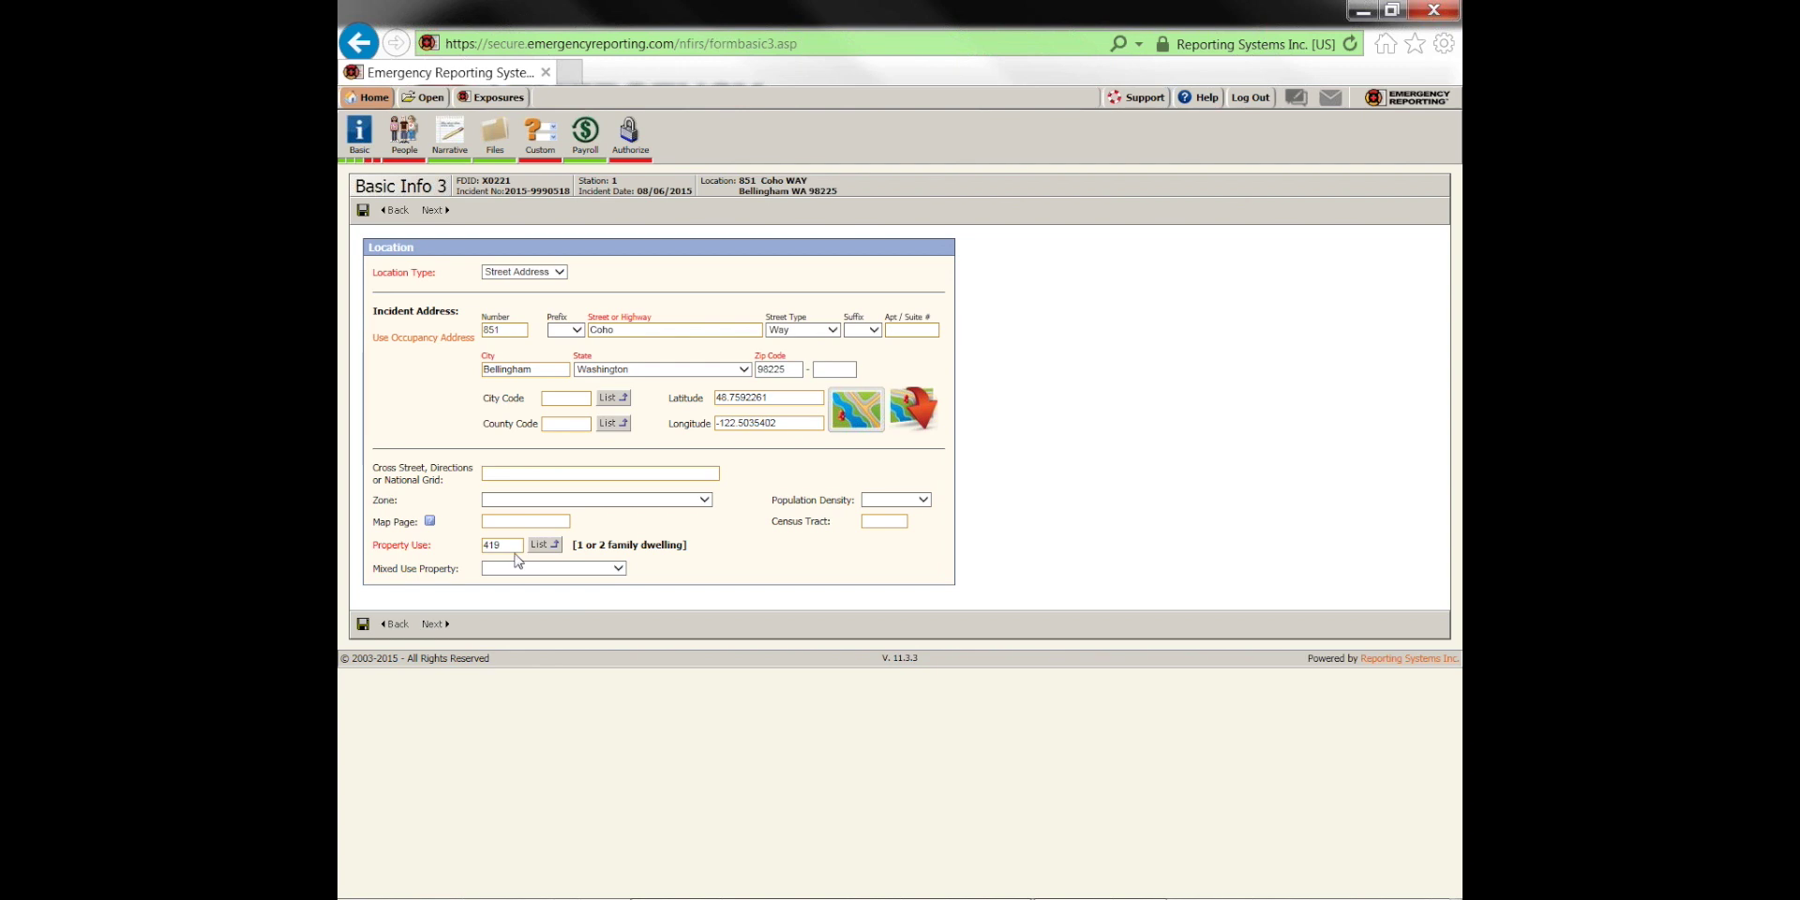
left_click(363, 624)
Continue to the Basic Info 4 apparatus page and begin adding an apparatus
left_click(434, 625)
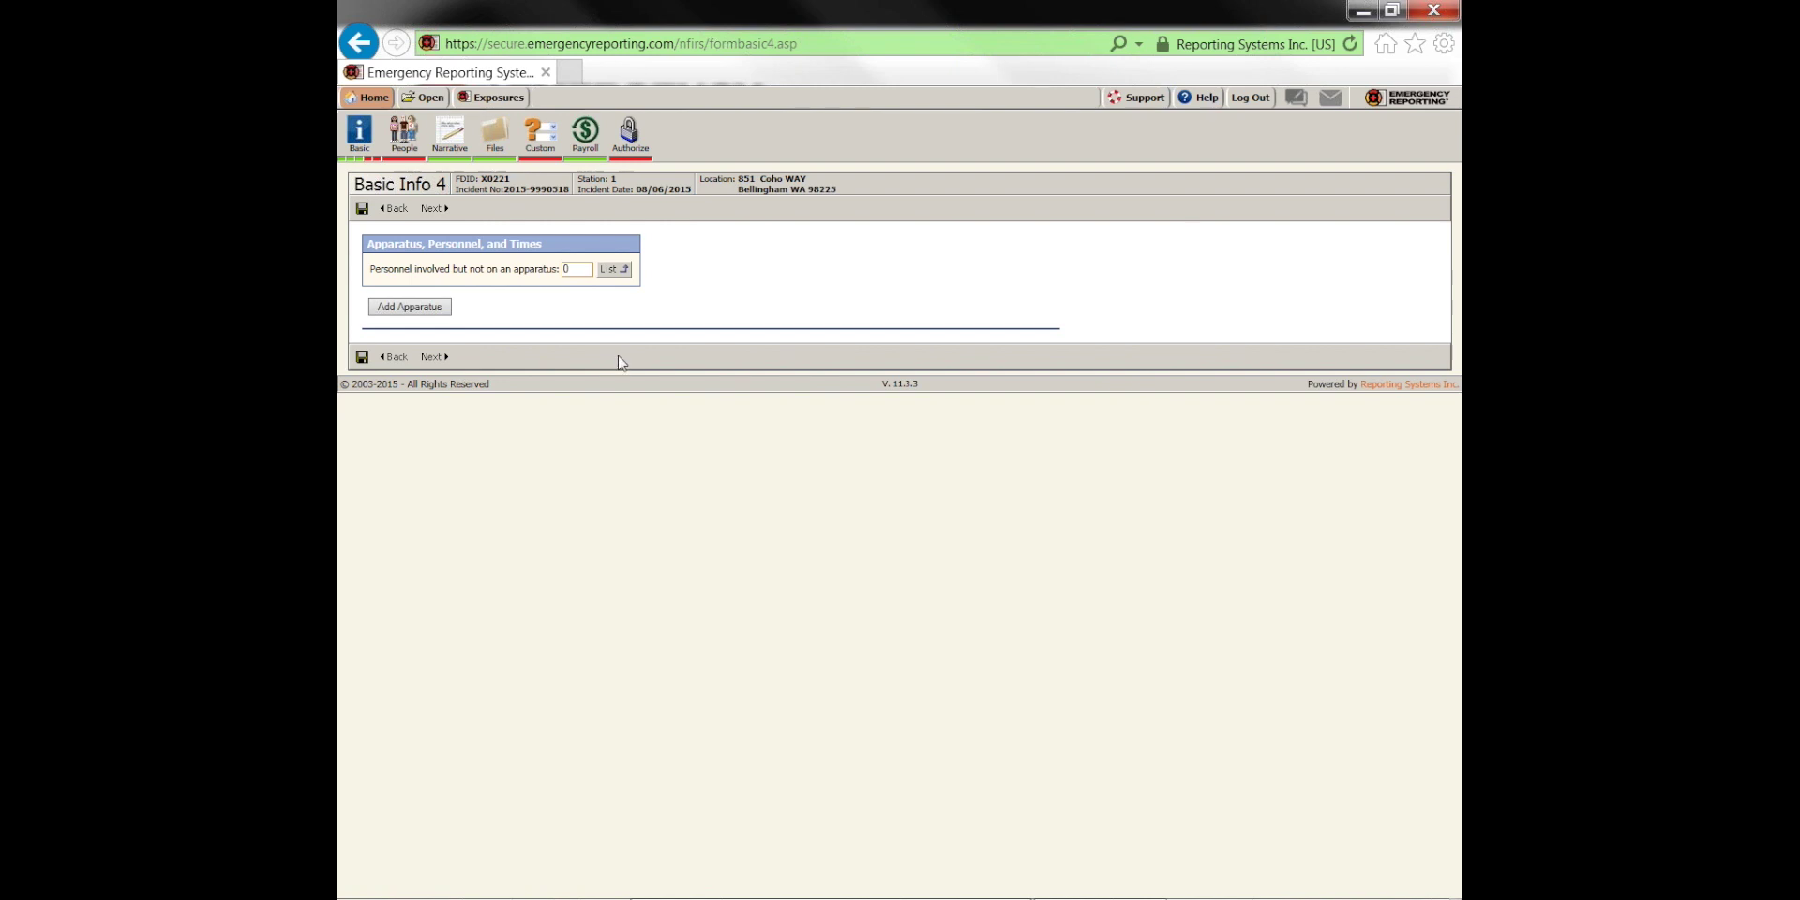
left_click(433, 316)
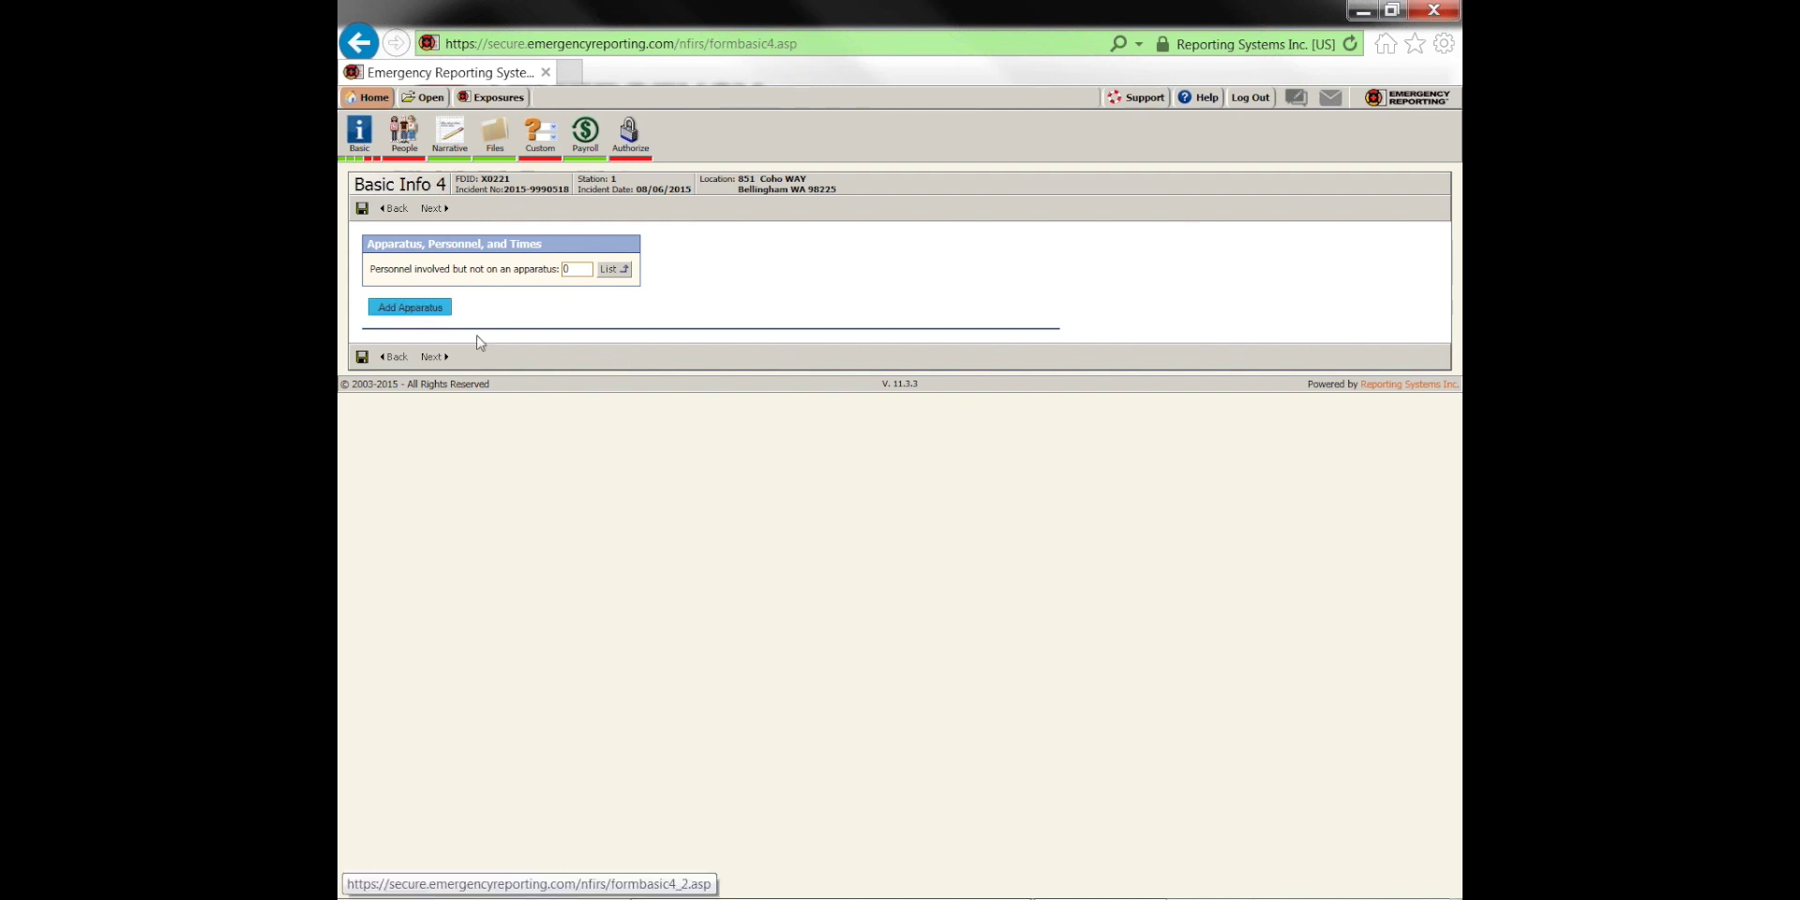
Add apparatus B-2 responding with Lights and Sirens, with today's date filled into all dates
left_click(466, 301)
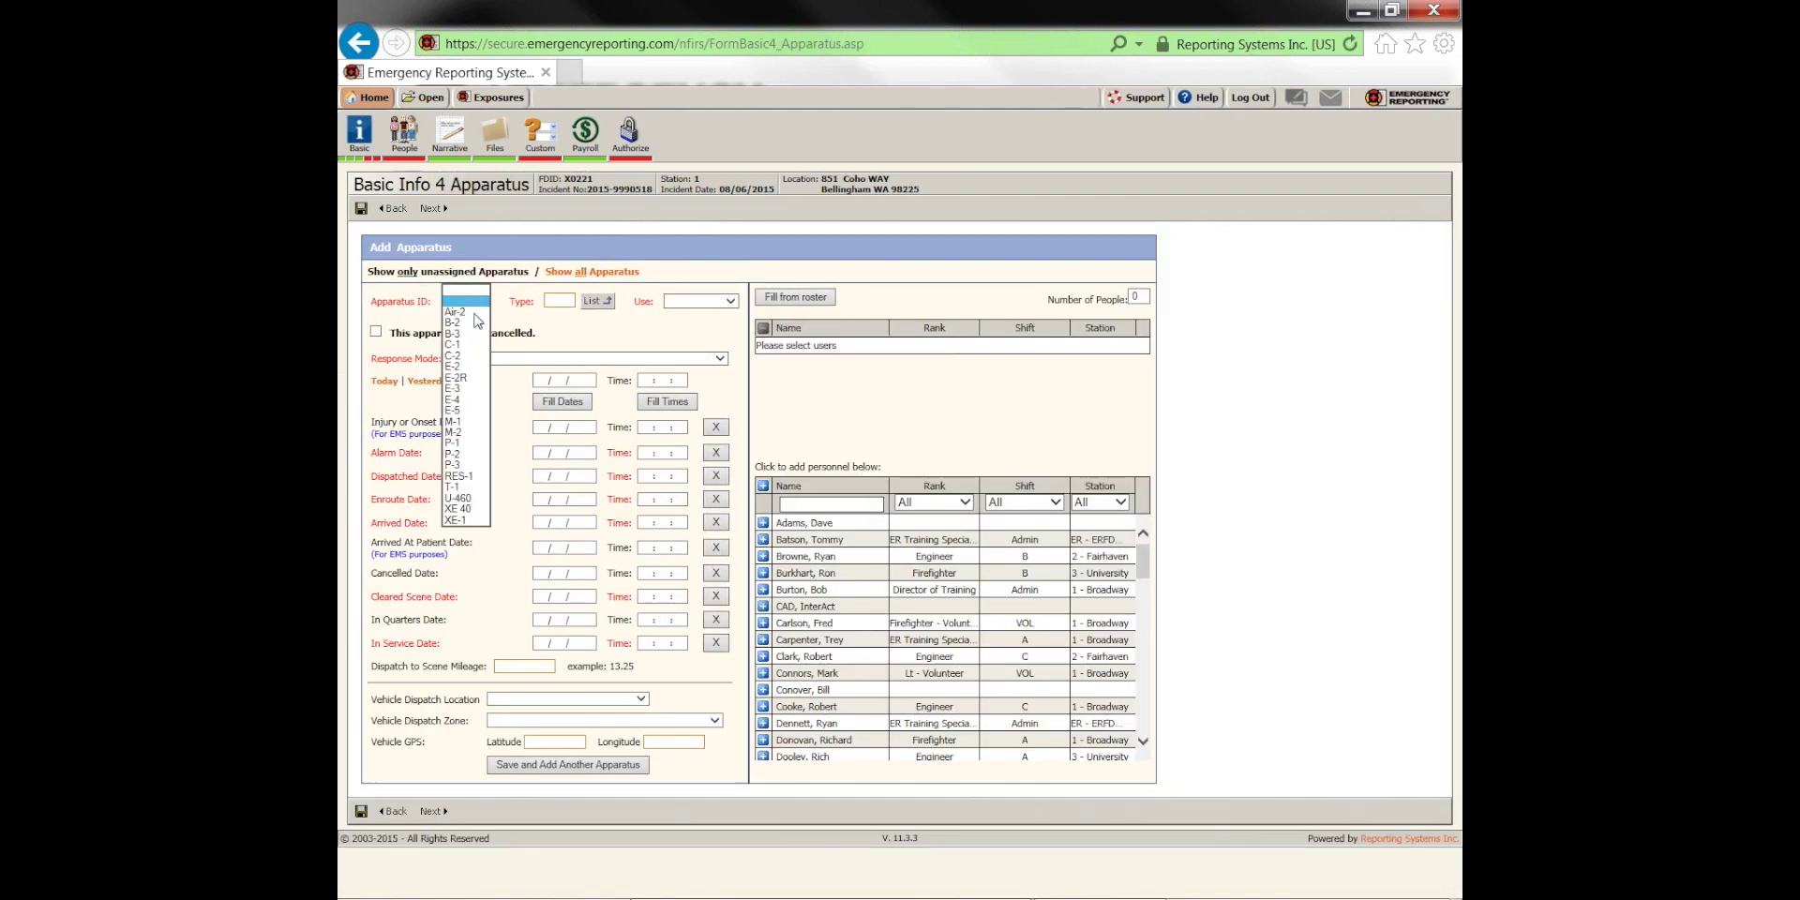
left_click(466, 322)
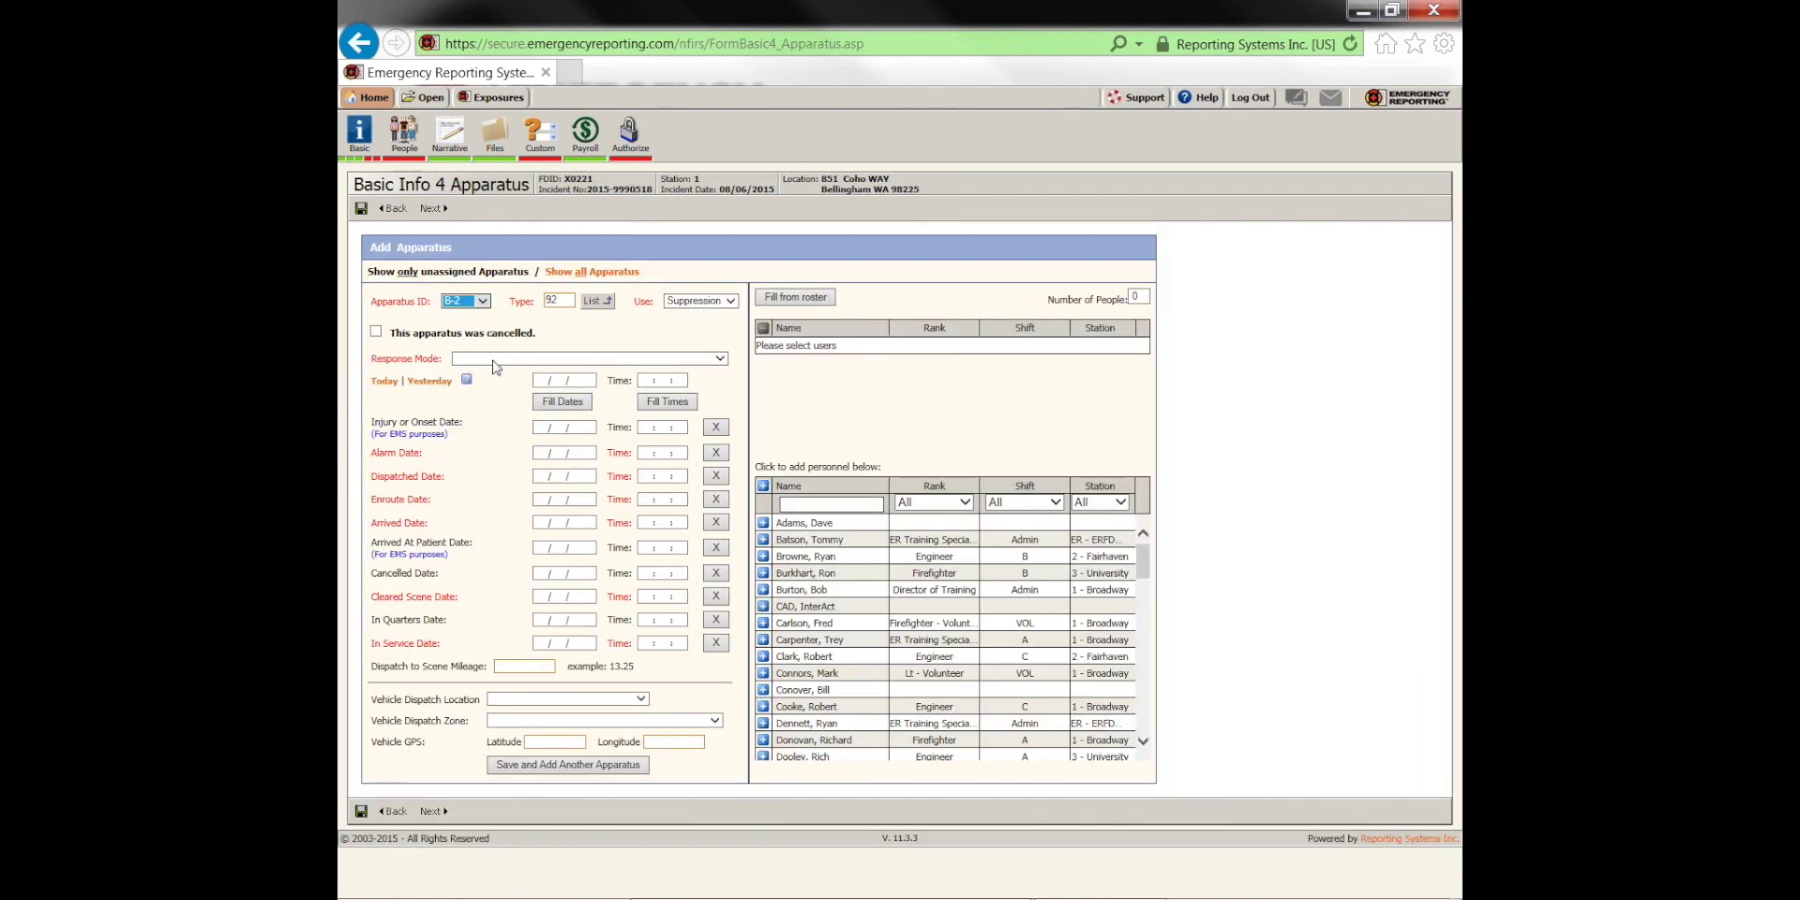
left_click(497, 359)
left_click(499, 392)
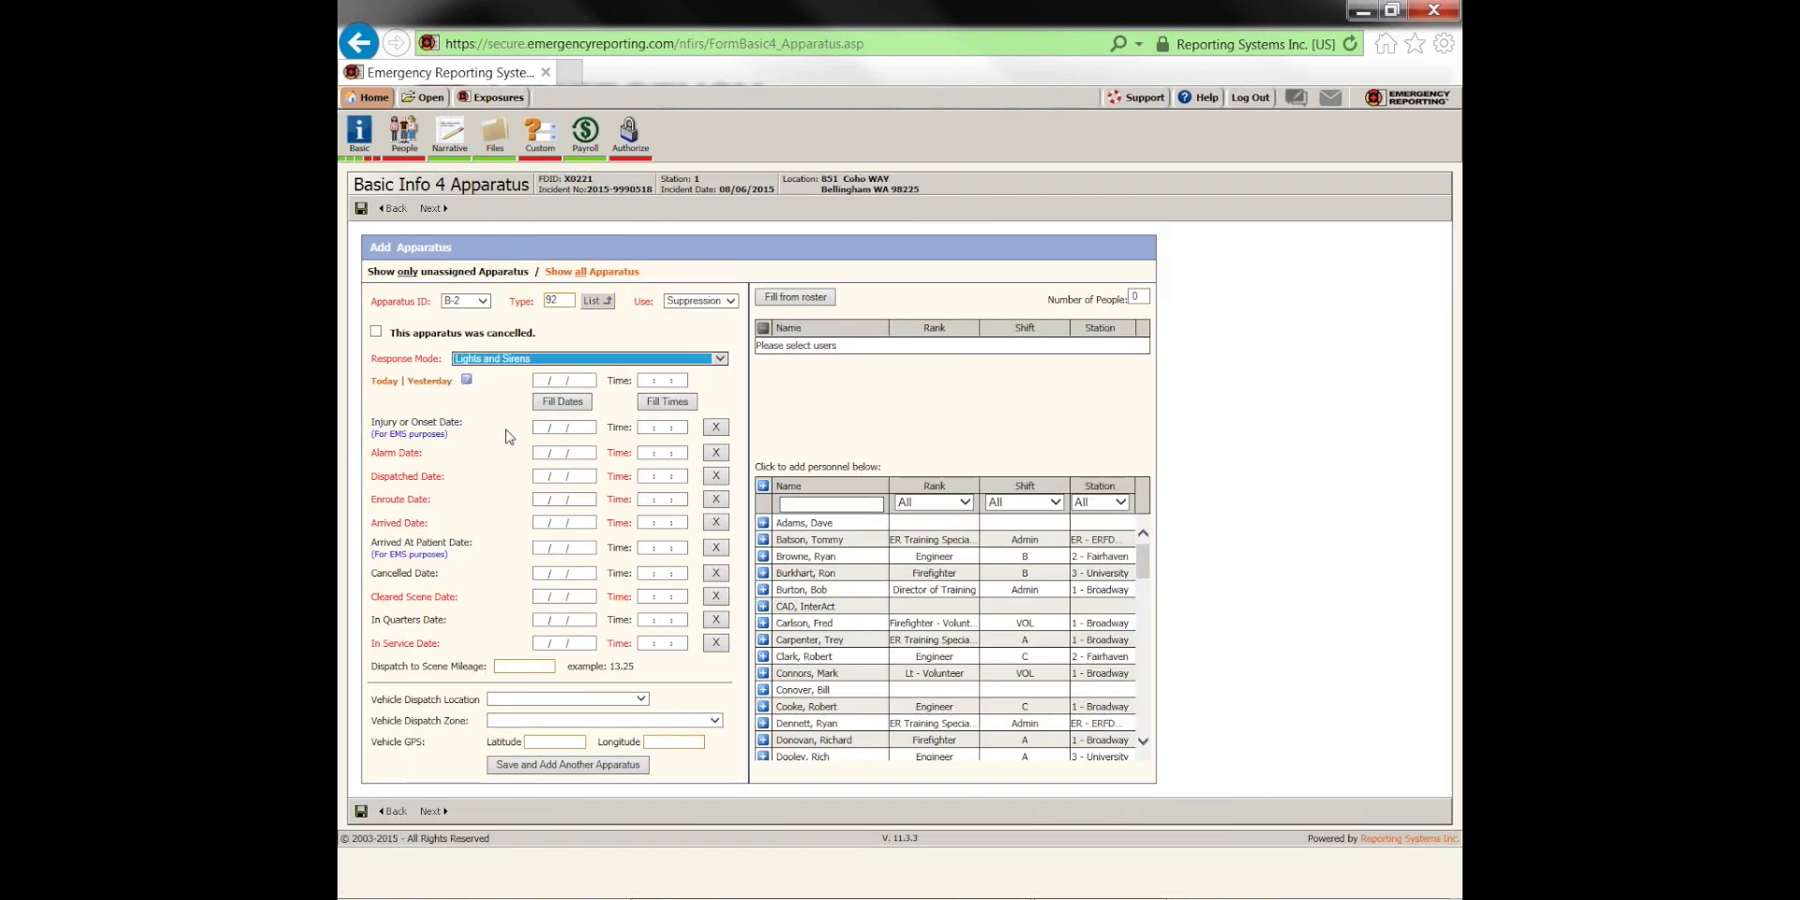
left_click(384, 382)
left_click(564, 403)
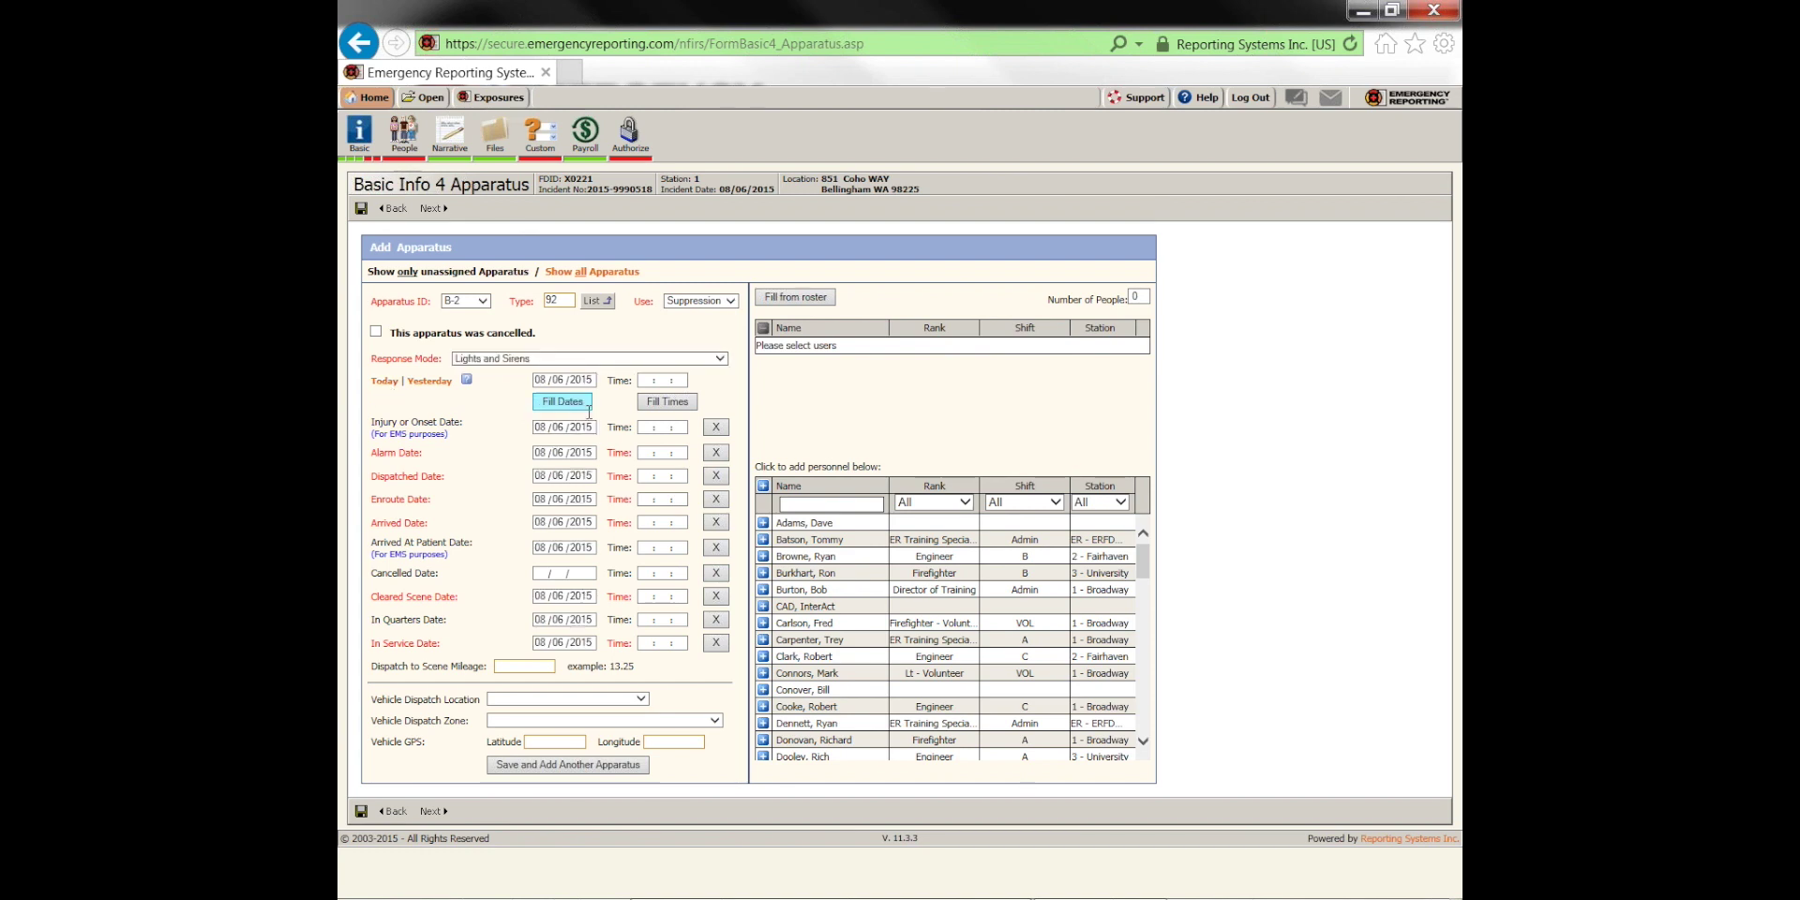
Enter B-2's times: alarm 08:00:00, dispatched 08:01:25, enroute 08:03:45, in quarters 08:22:00, in service 08:16:45
left_click(647, 451)
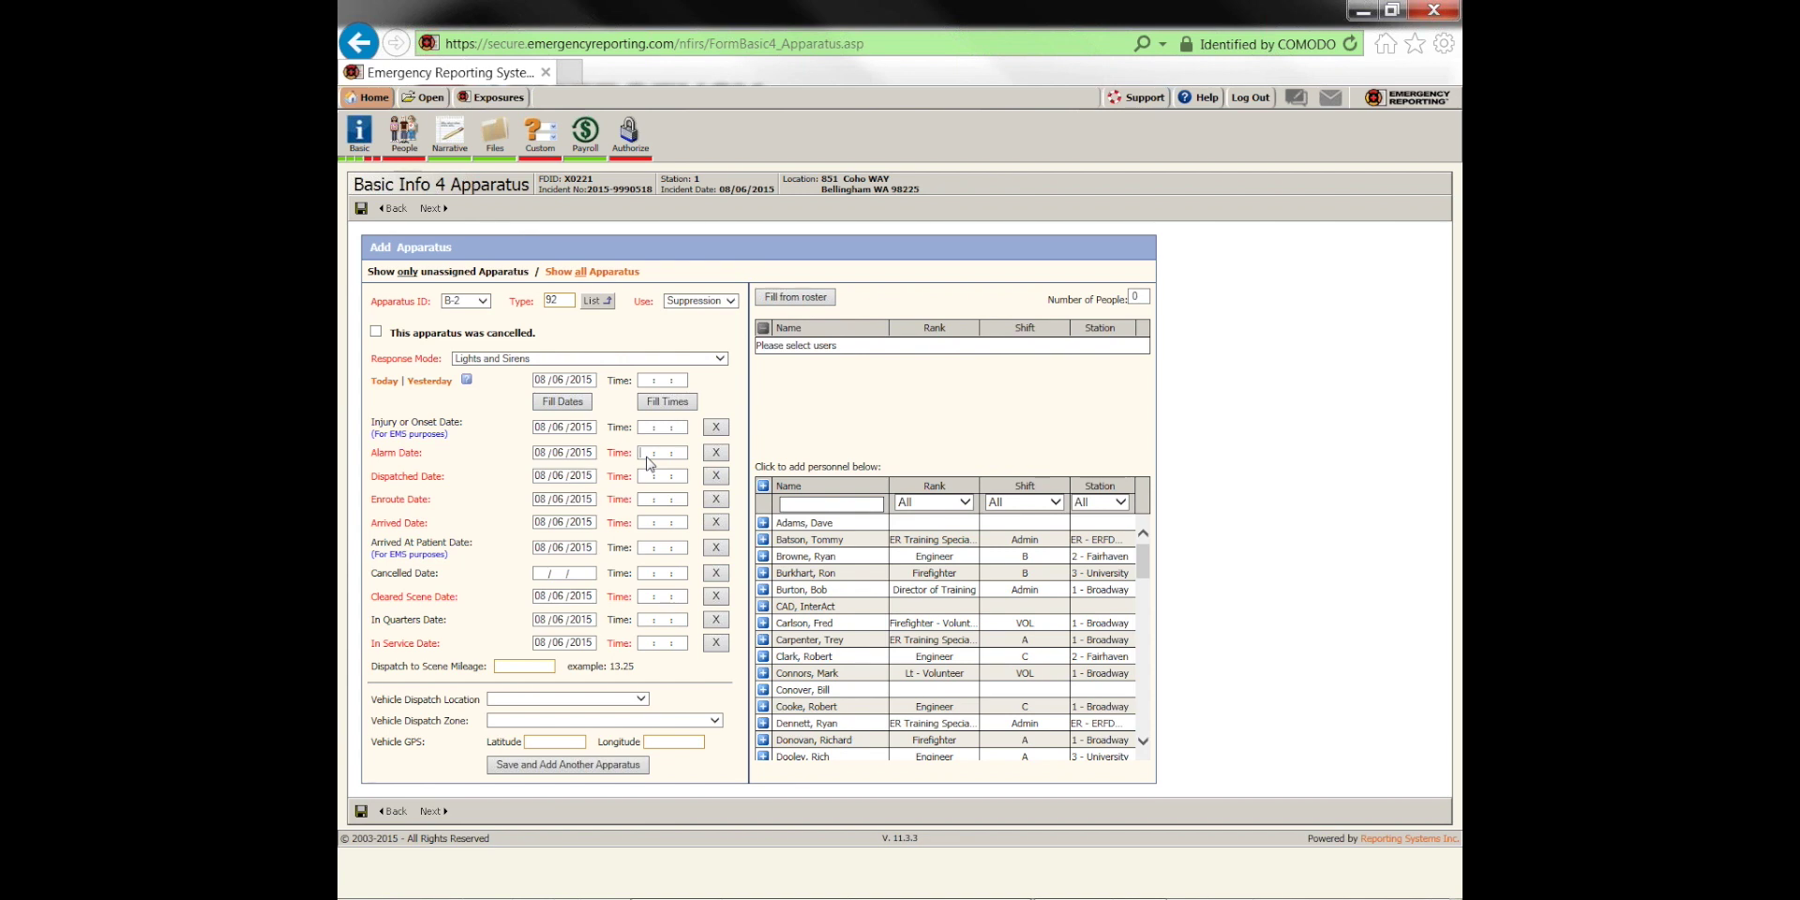
type("0")
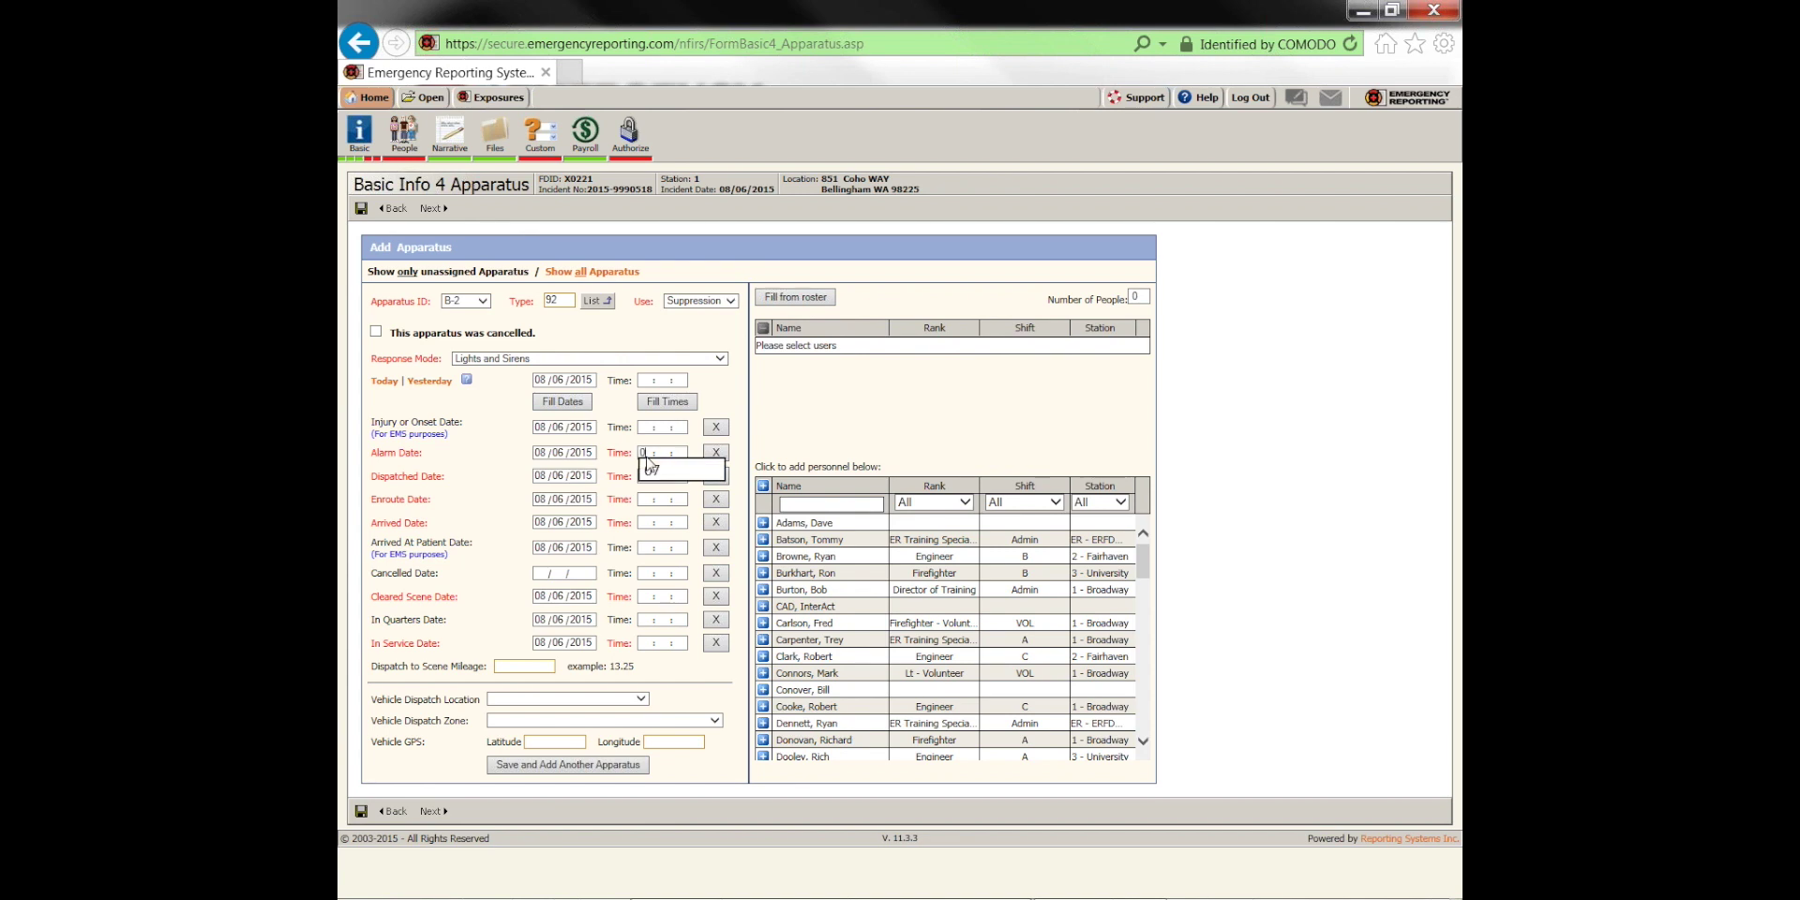
type("8 :")
key("Tab")
type("08:01:")
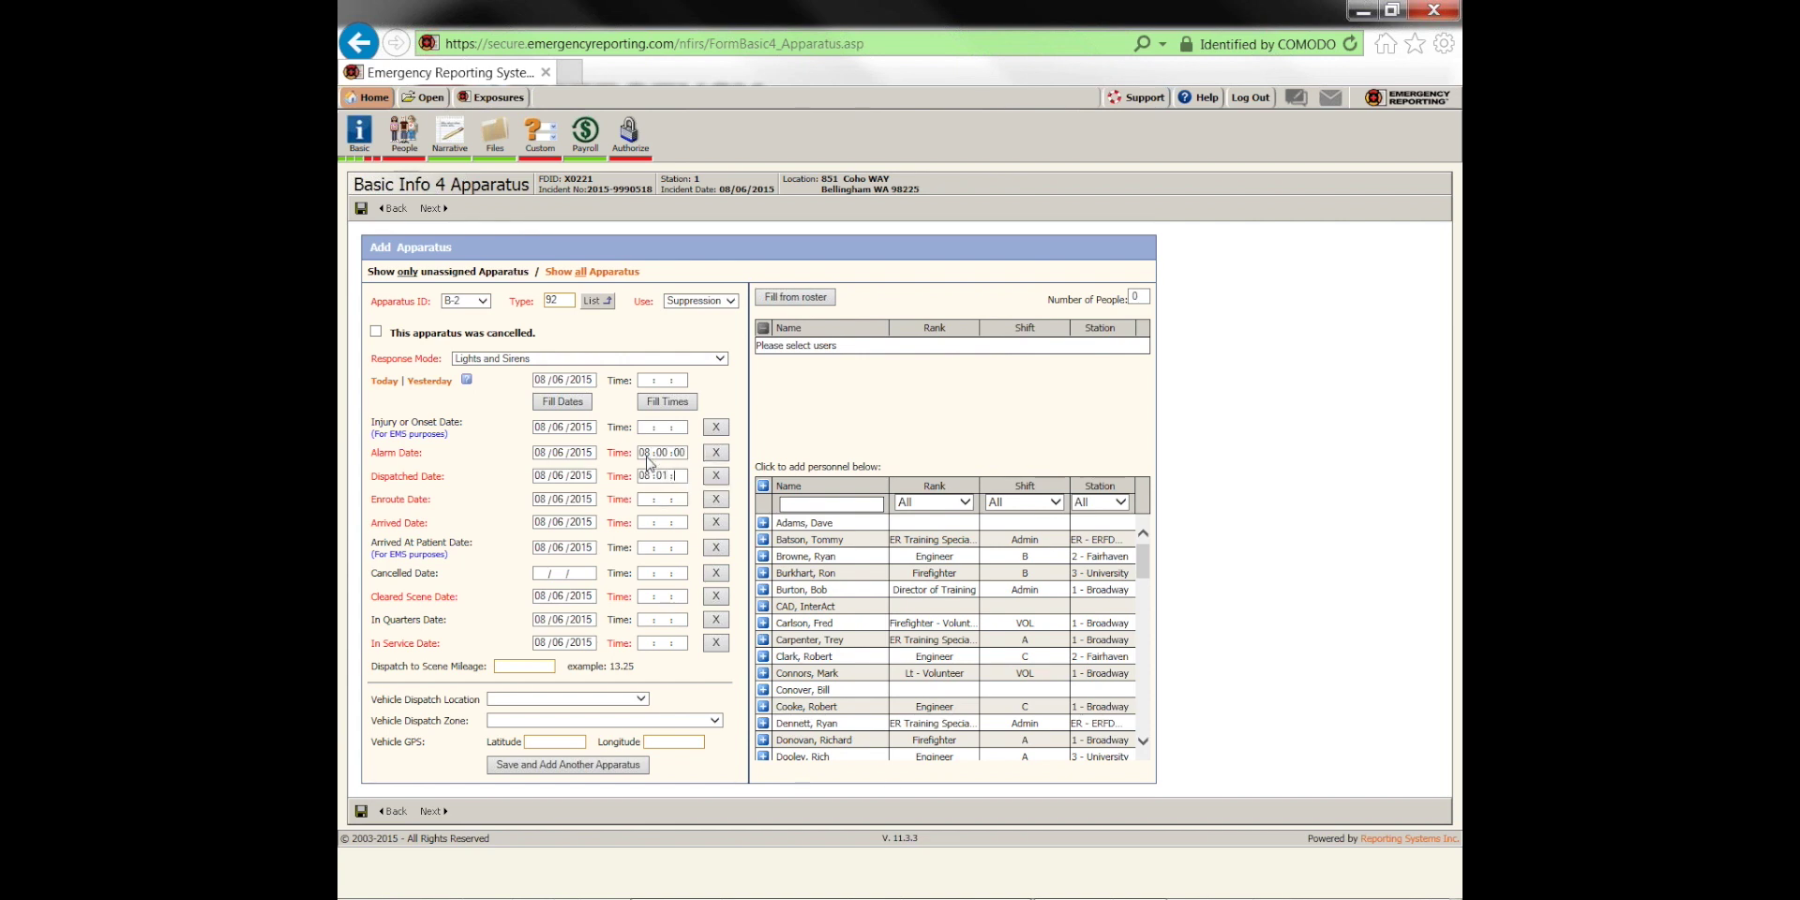
type("25")
key("Tab")
type("08 :")
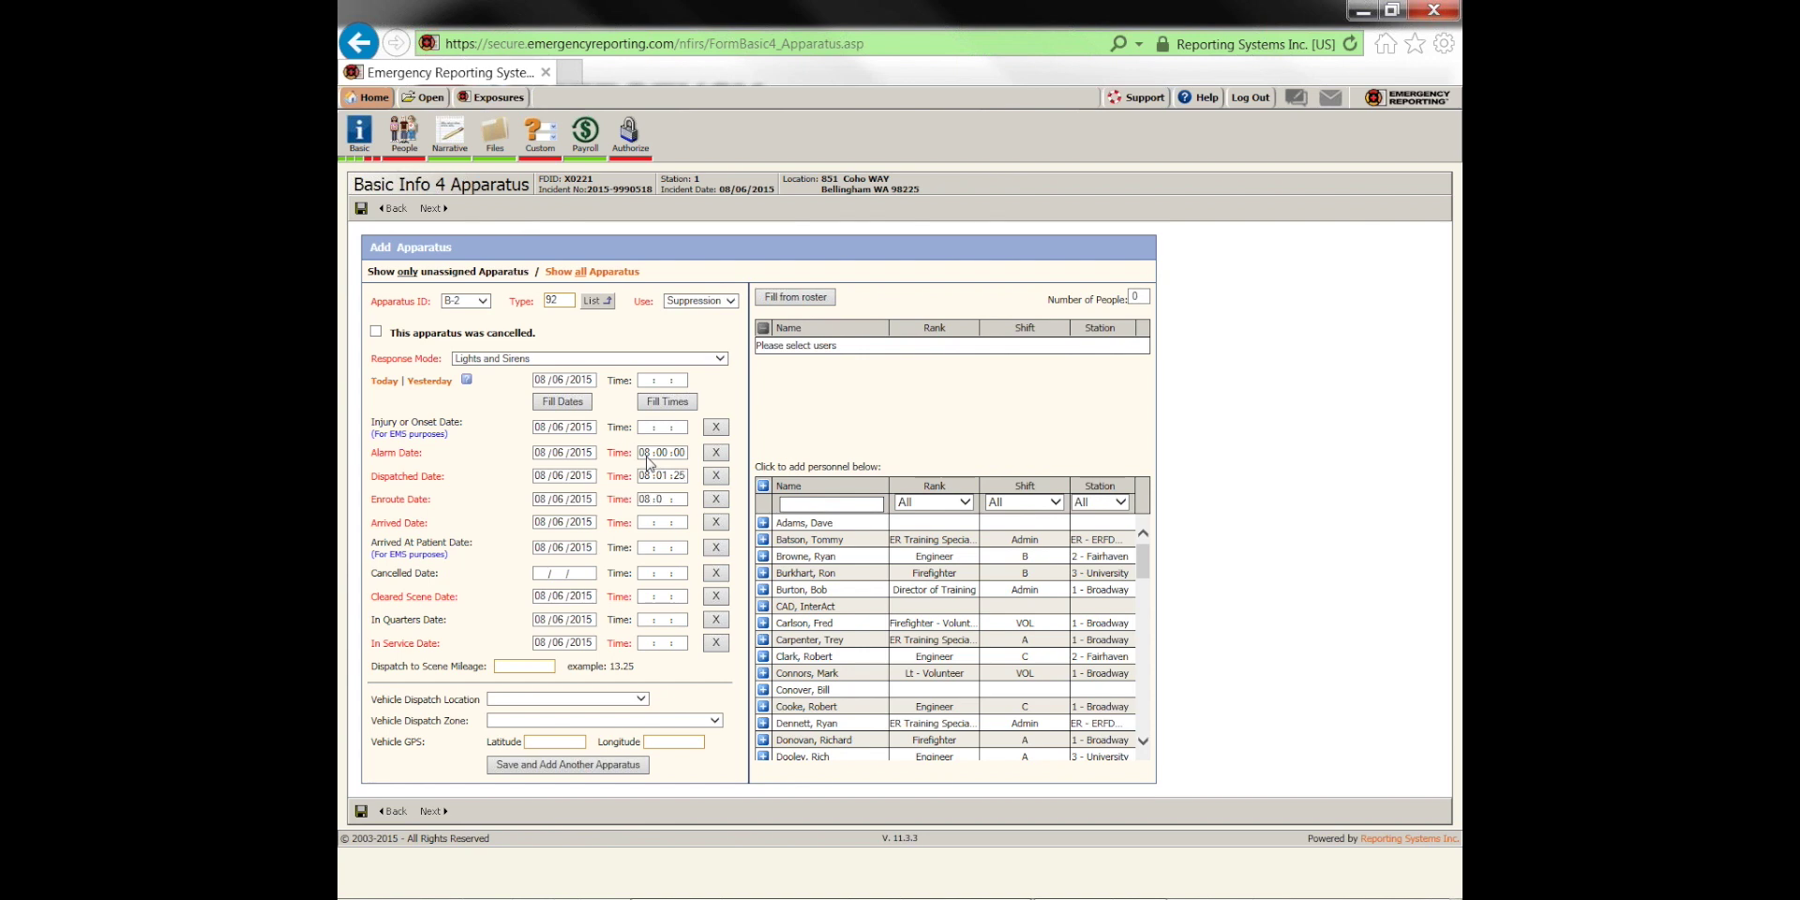
type("03 :45")
key("Tab")
type("08 :06 :")
type("2")
type("08 :16 :")
type("45")
key("Tab")
type("08 :22 :0")
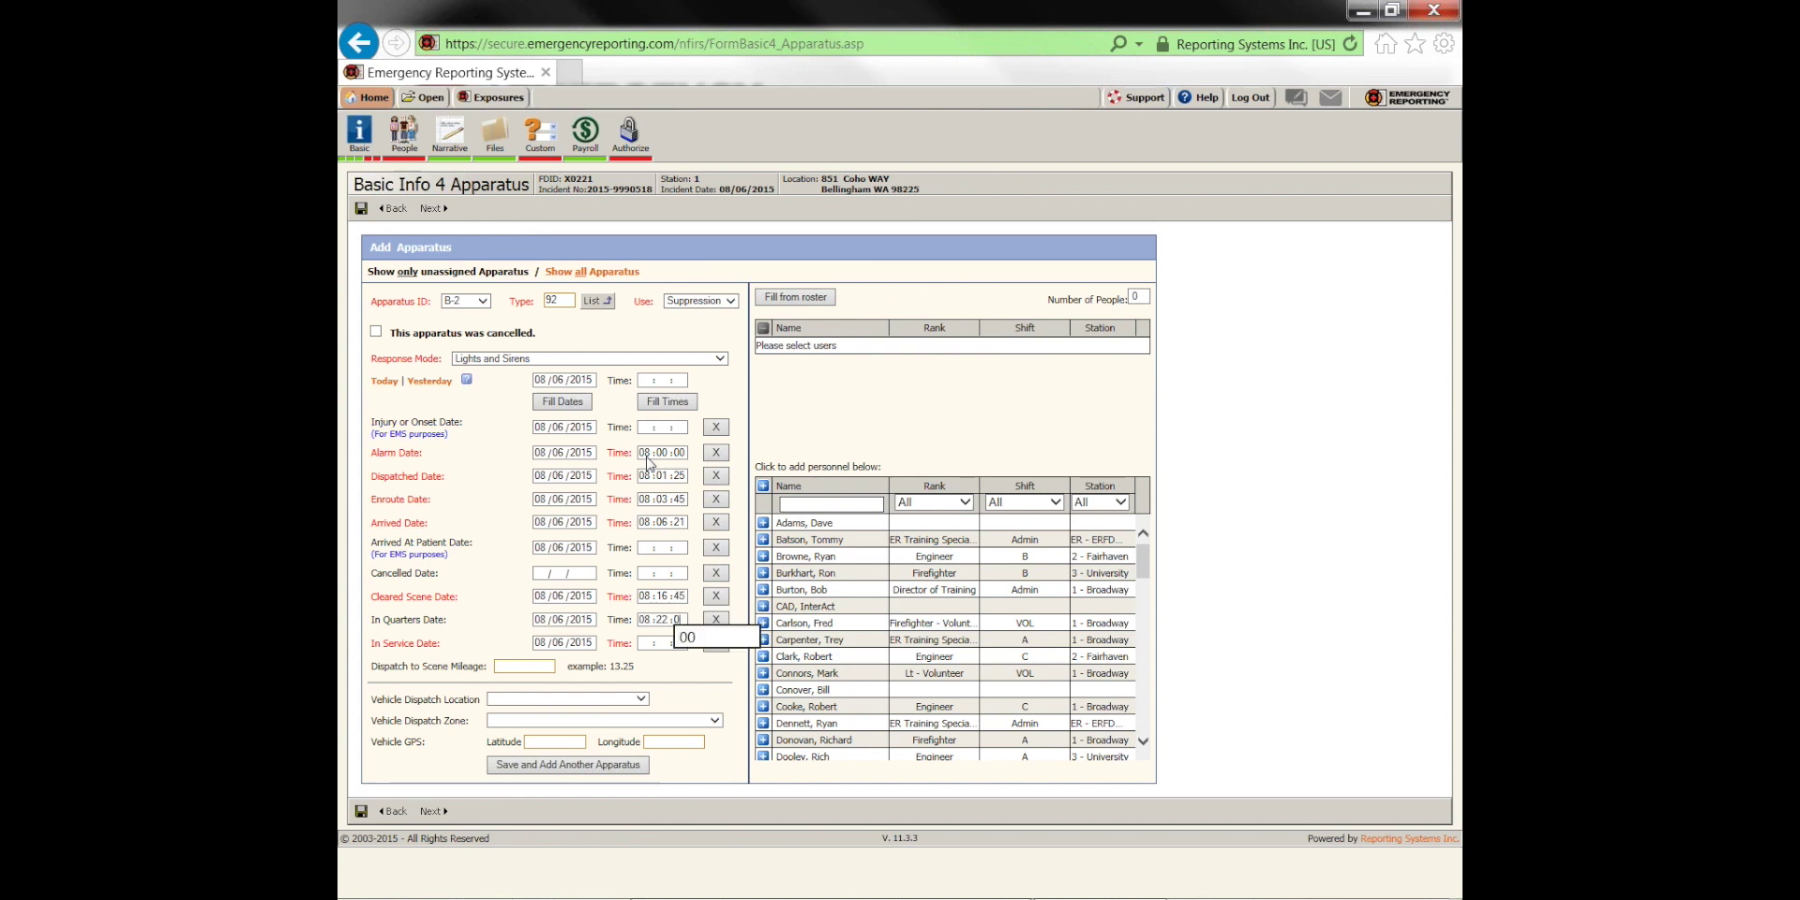
type("0")
key("Tab")
type("08:")
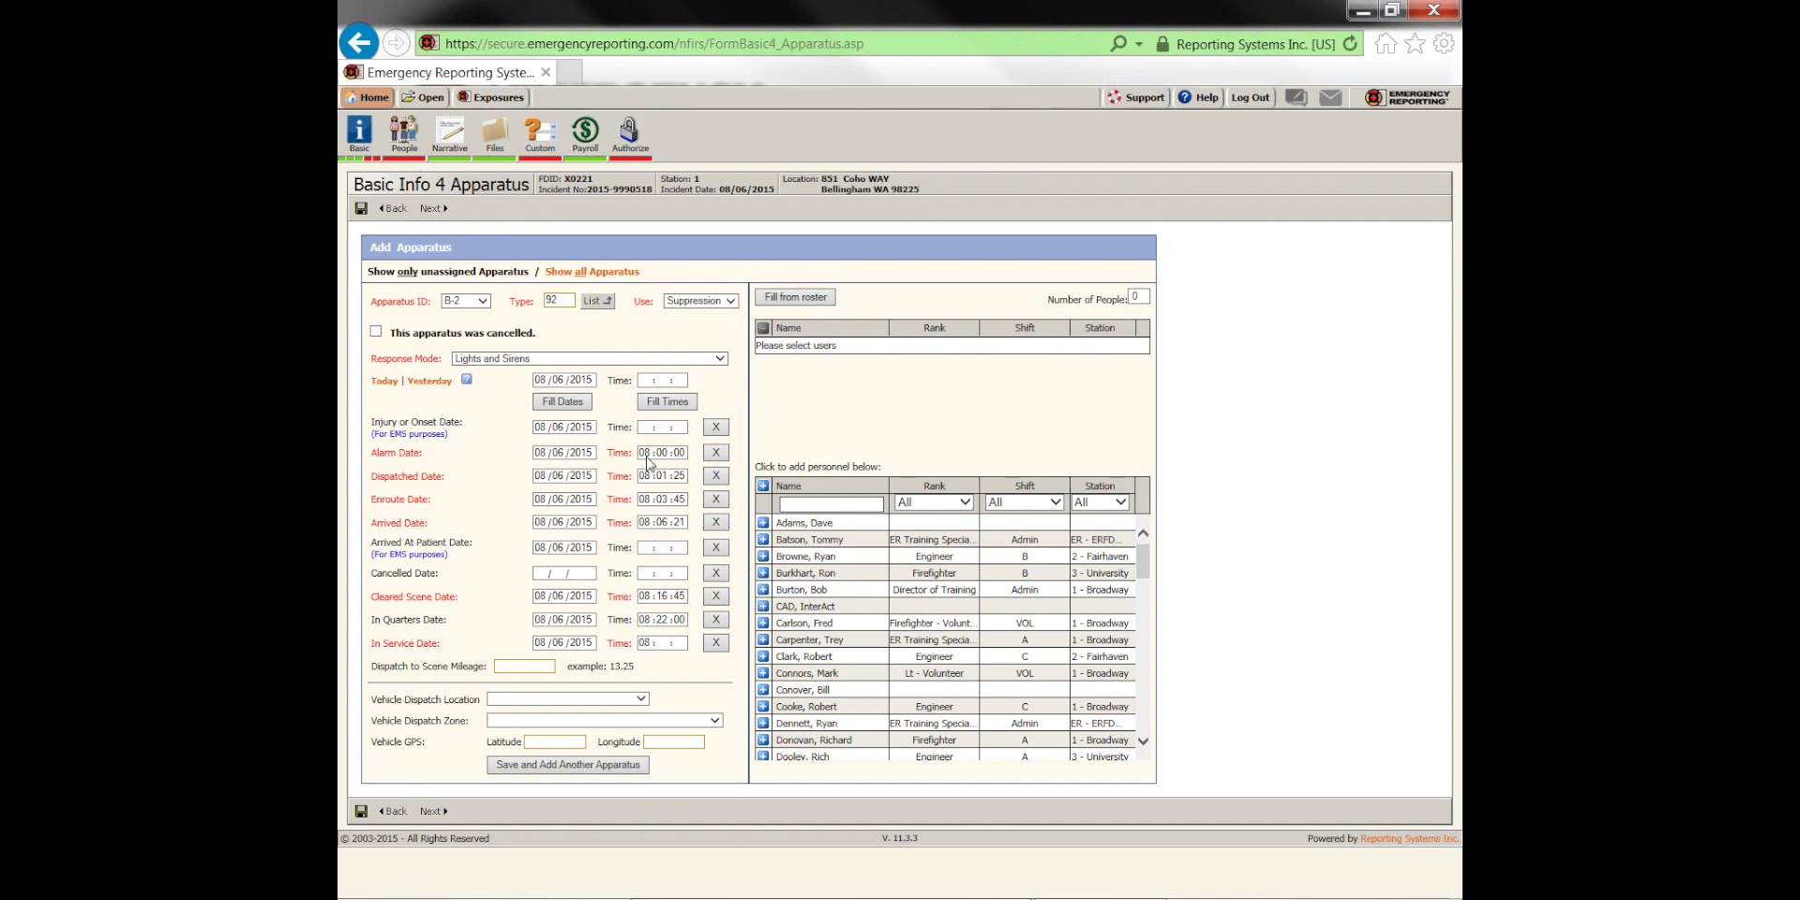
type("16:45")
Assign three crew members to B-2, filtering the roster by name, and save the apparatus
left_click(764, 626)
scroll(764, 646, "down", 4)
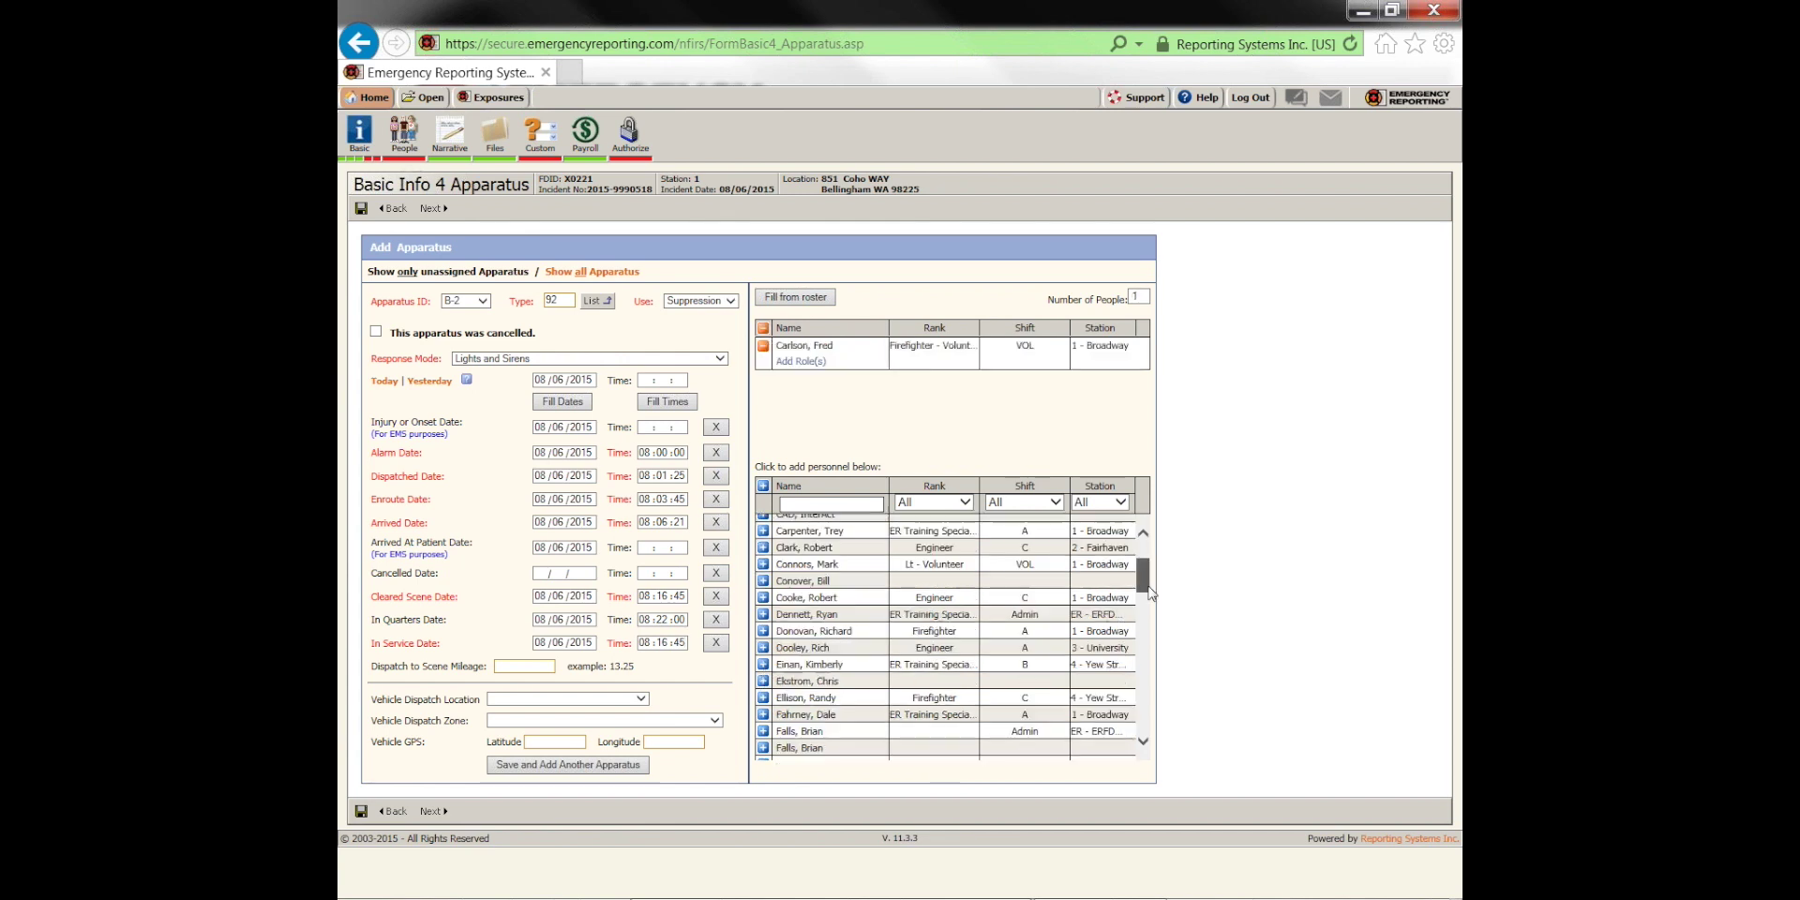
left_click(763, 653)
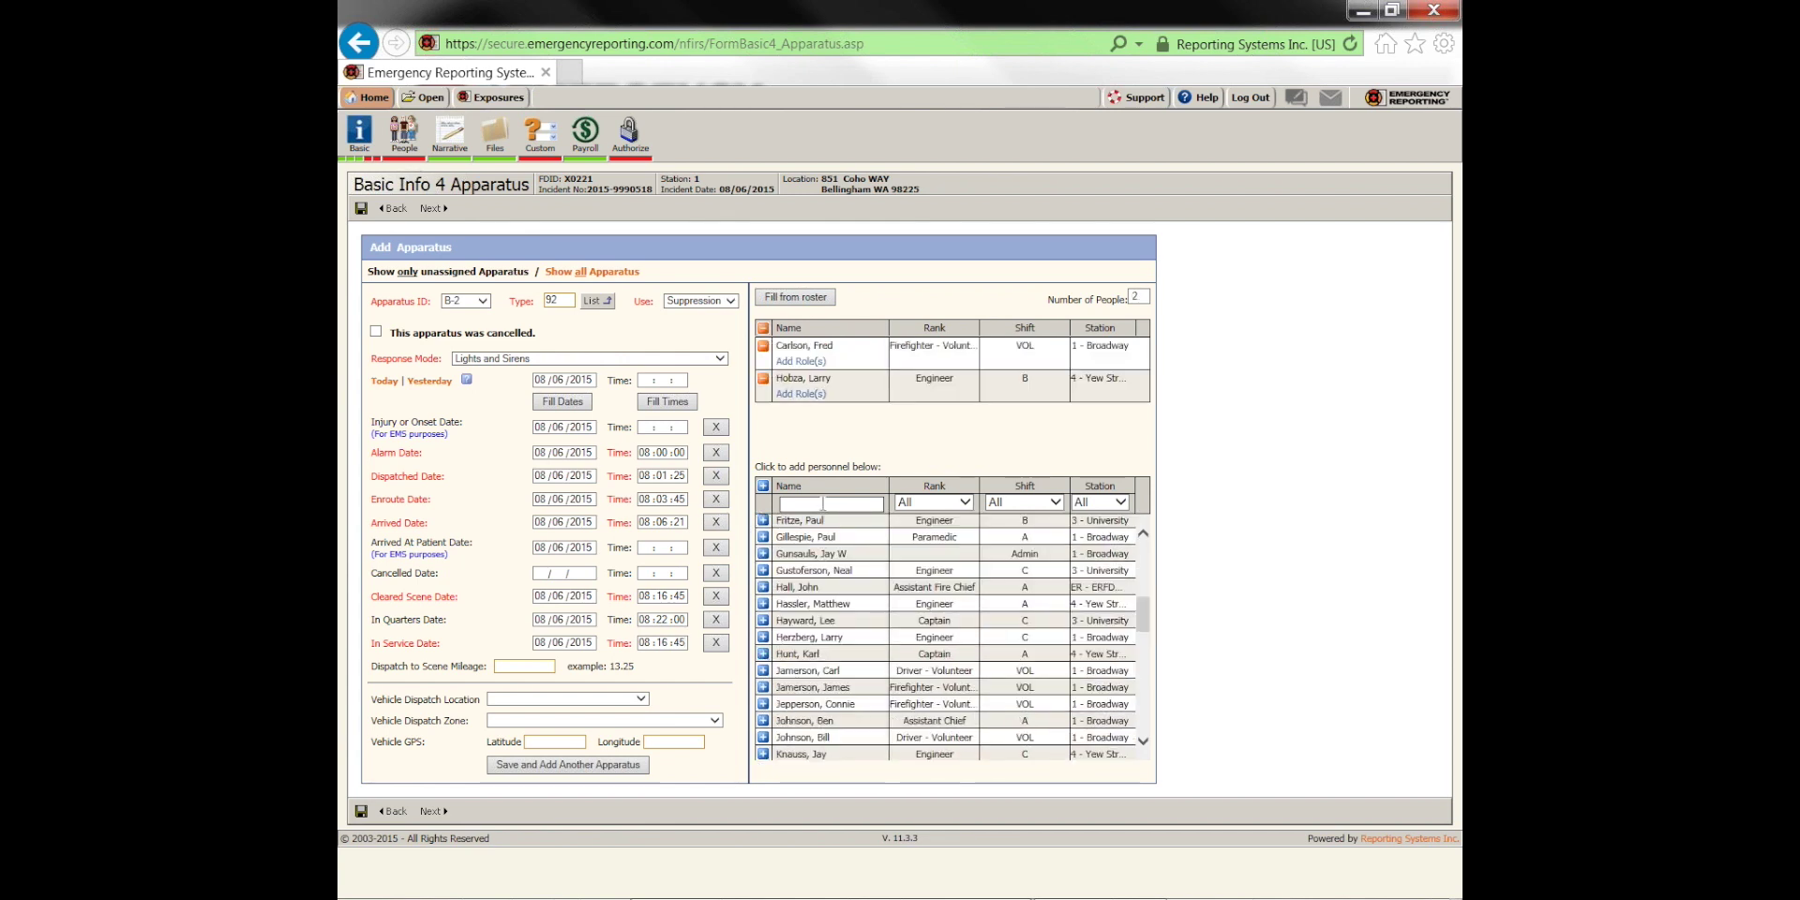
type("bo")
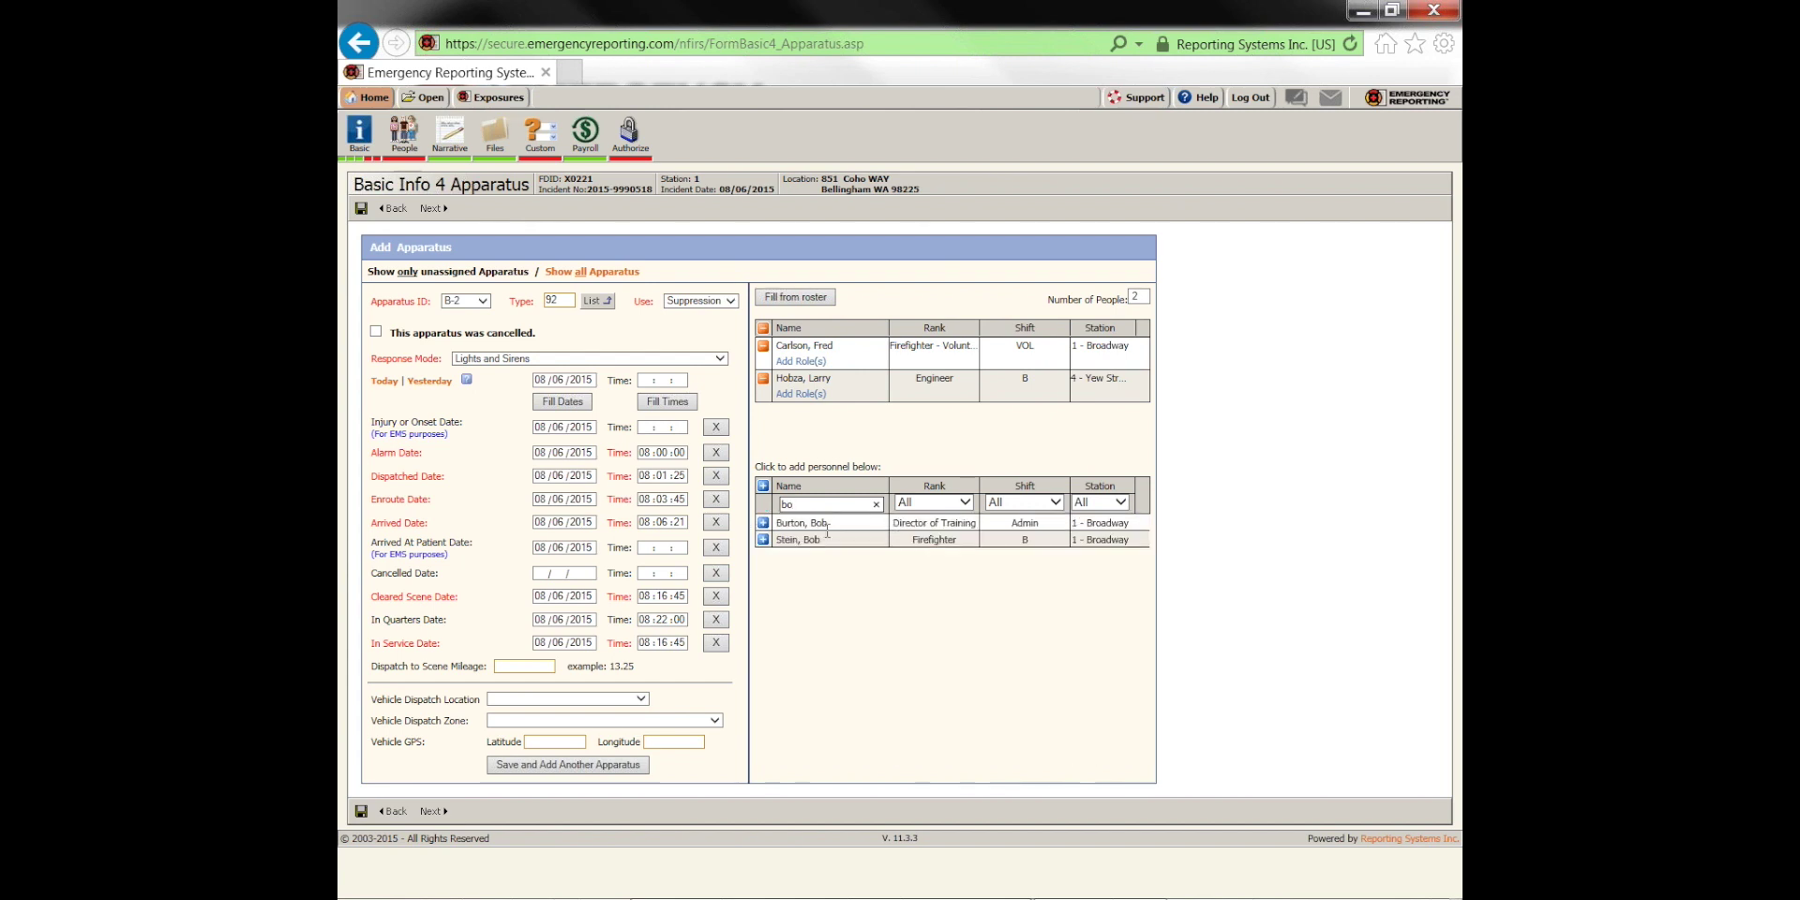
left_click(763, 522)
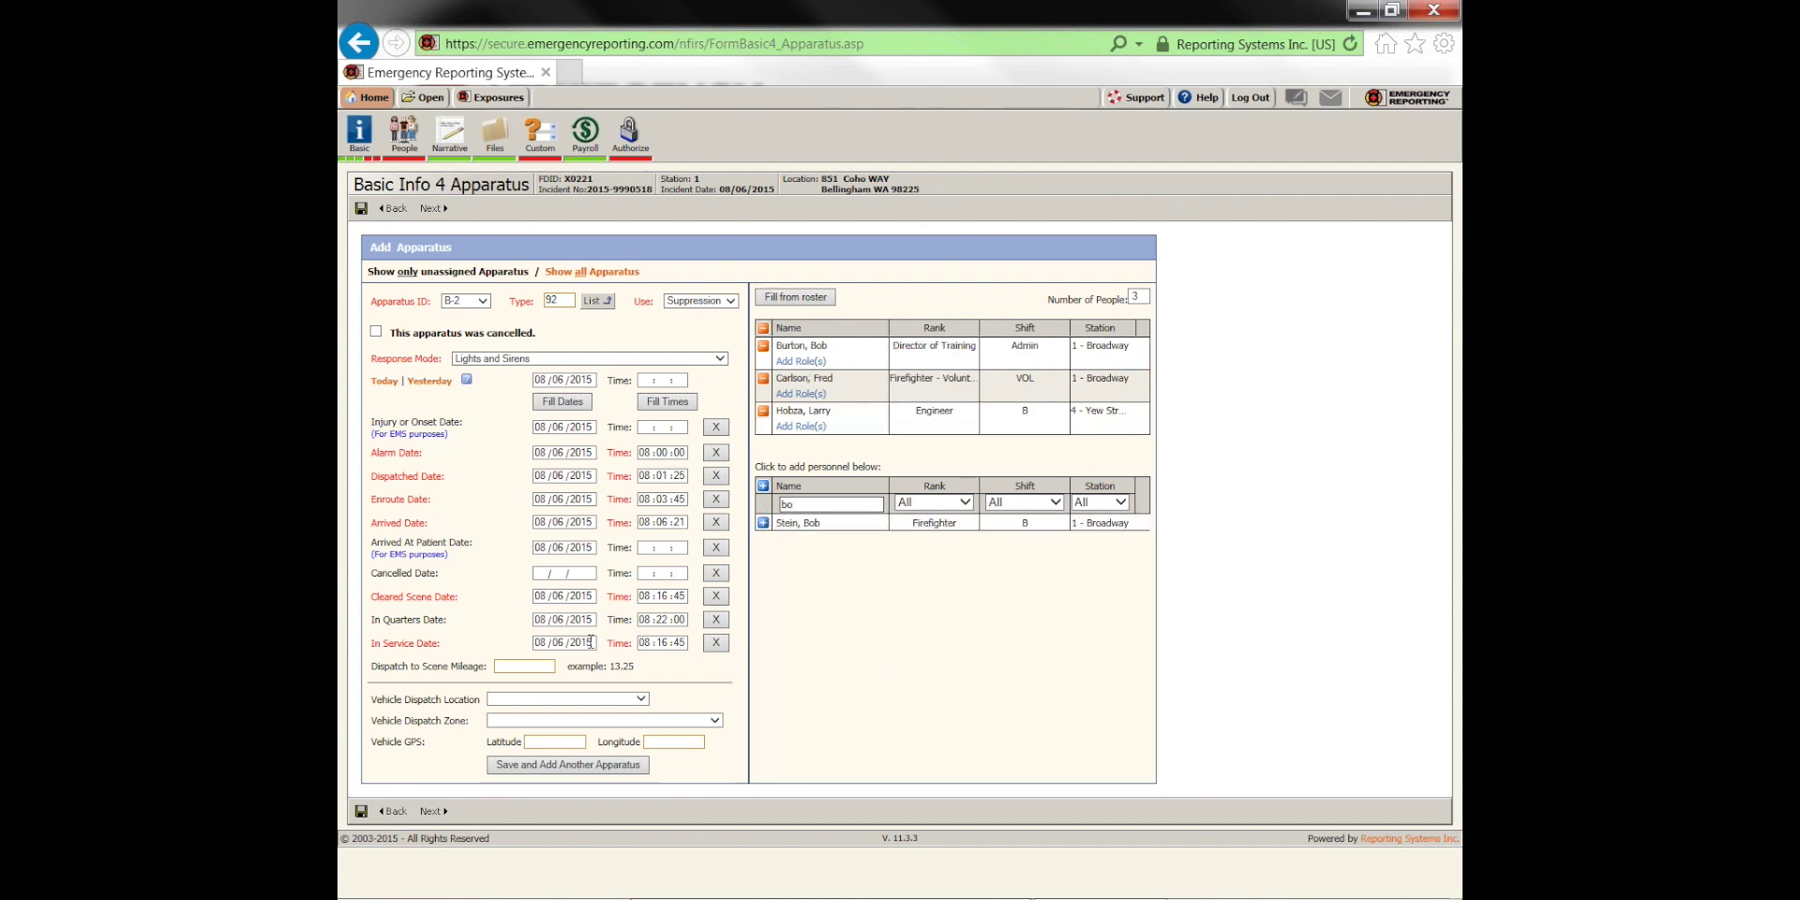
left_click(429, 208)
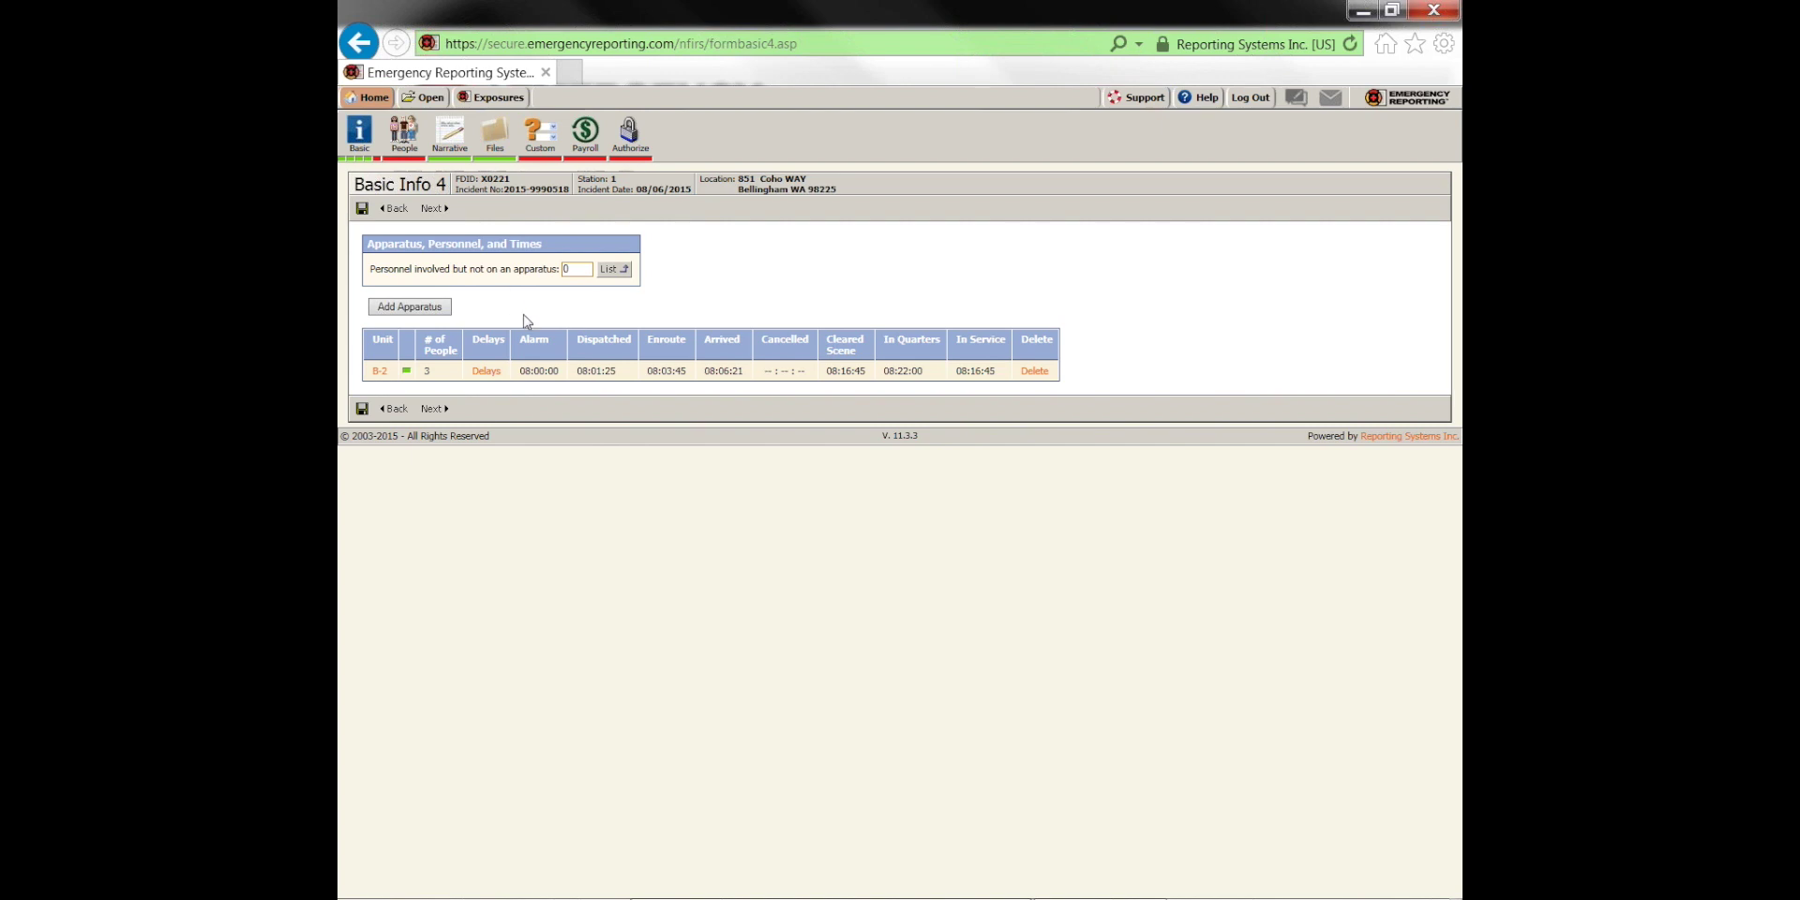
Go on to Basic Info 5 and run Authorize to list the missing required fields
left_click(434, 208)
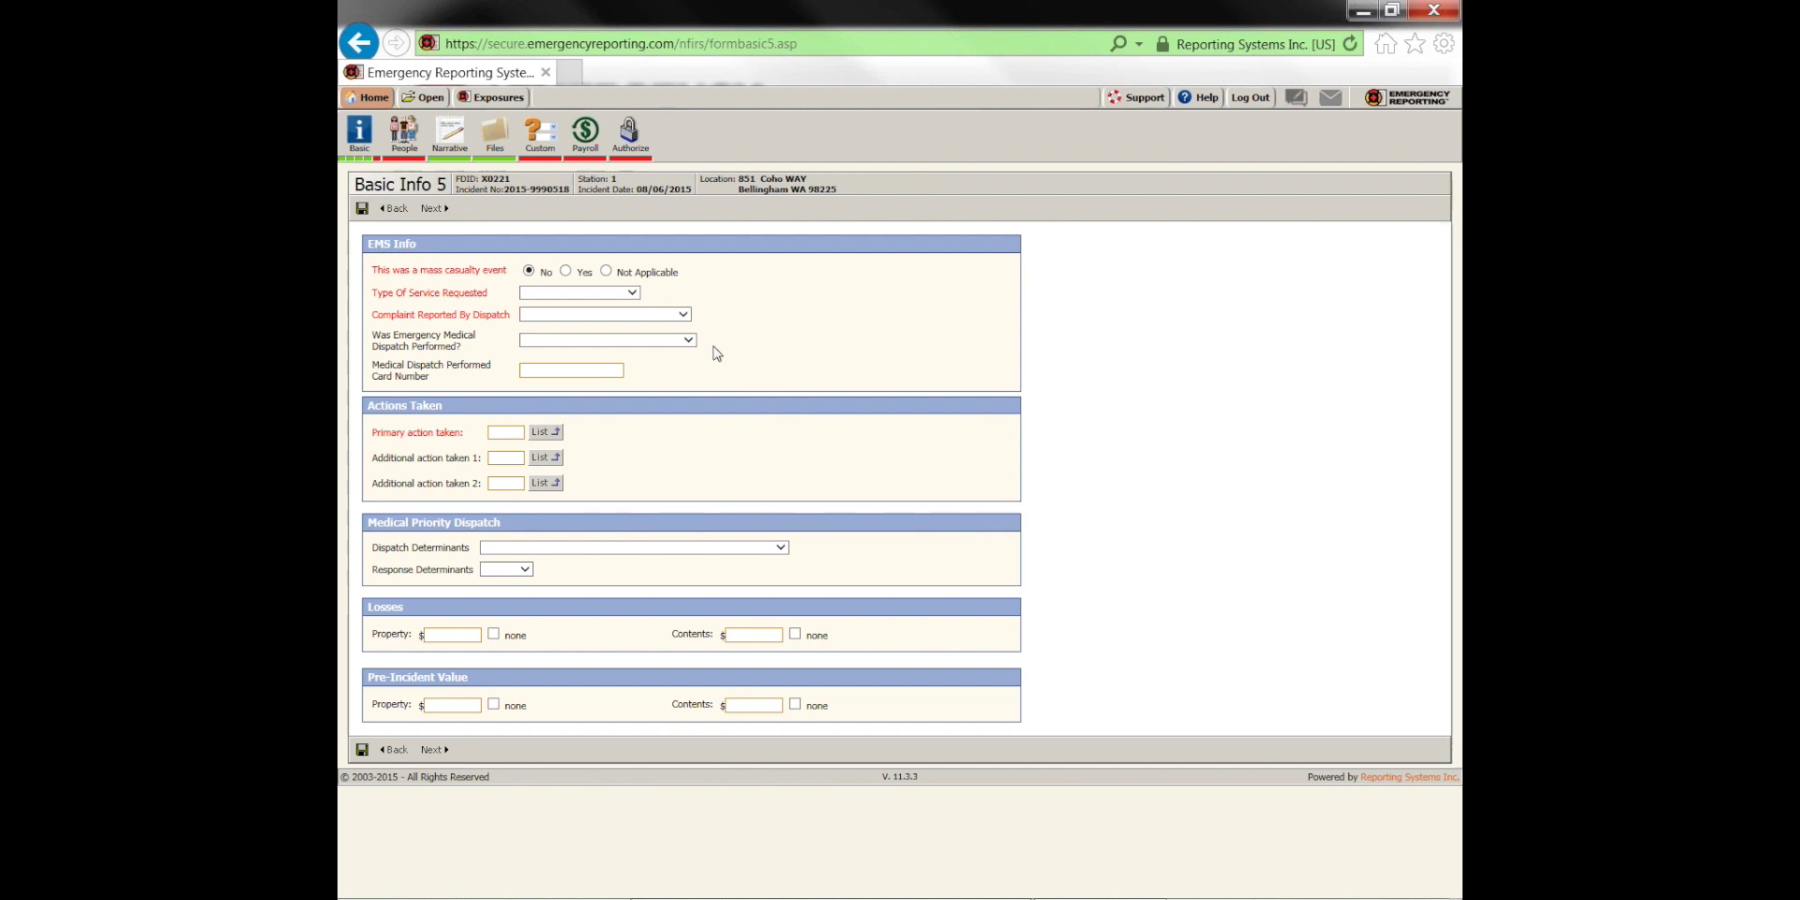
left_click(631, 138)
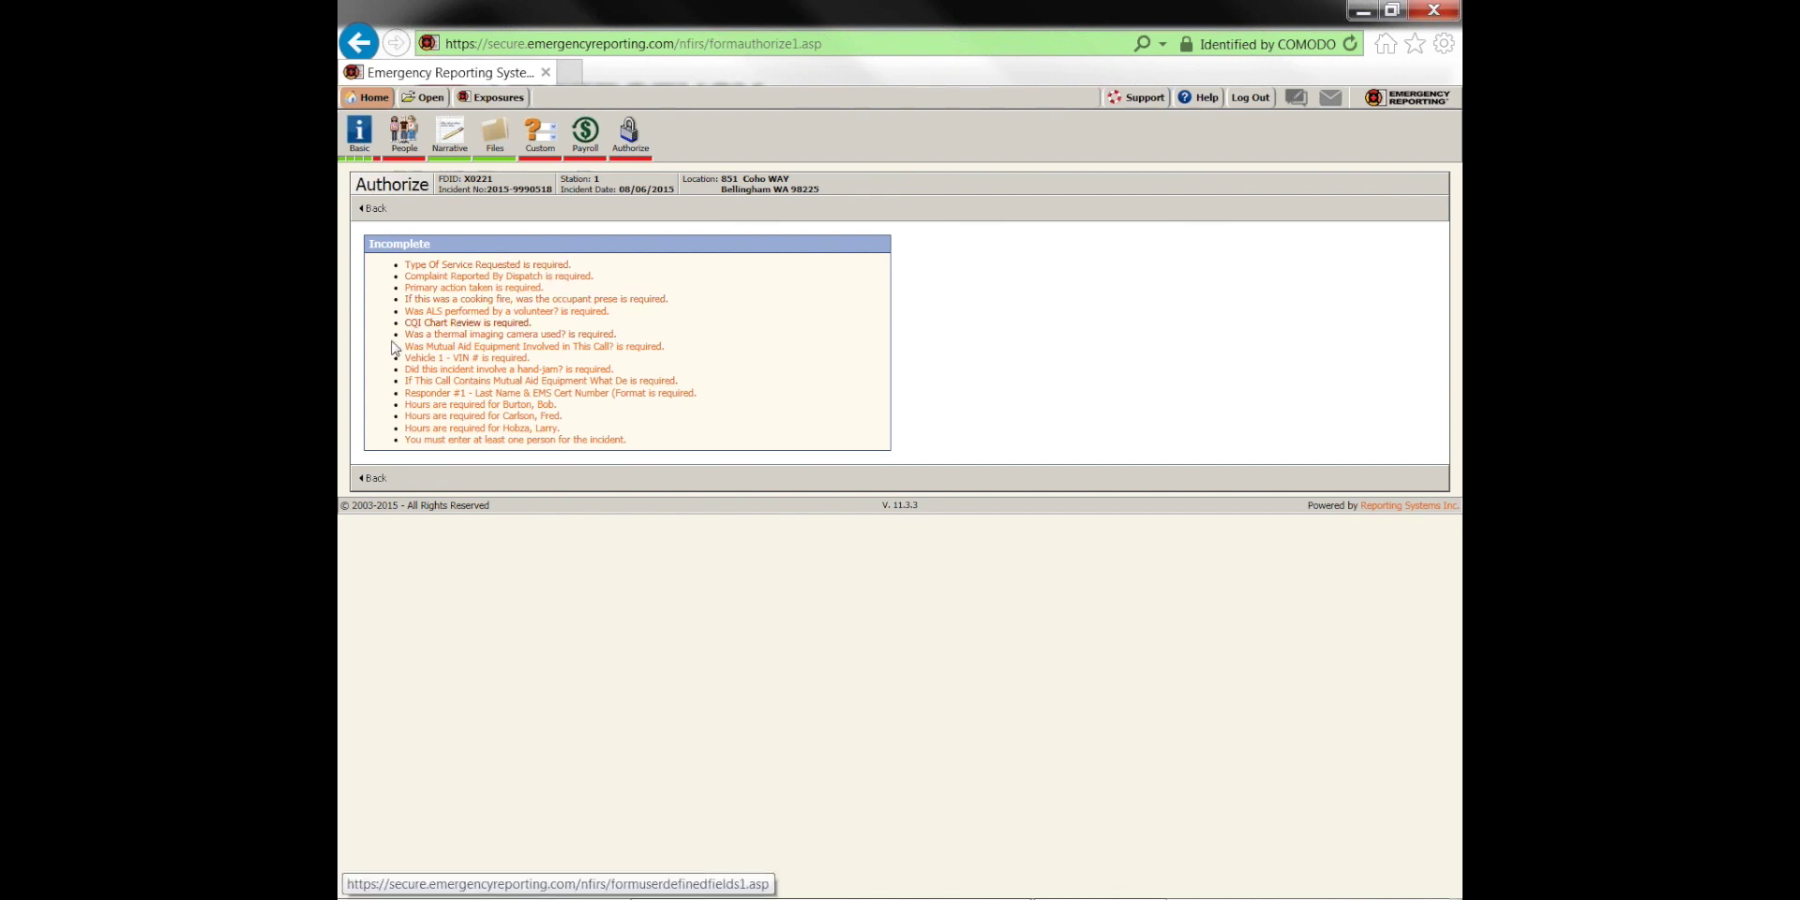
Change the incident type to 111 and rerun the missing-fields check
left_click(359, 131)
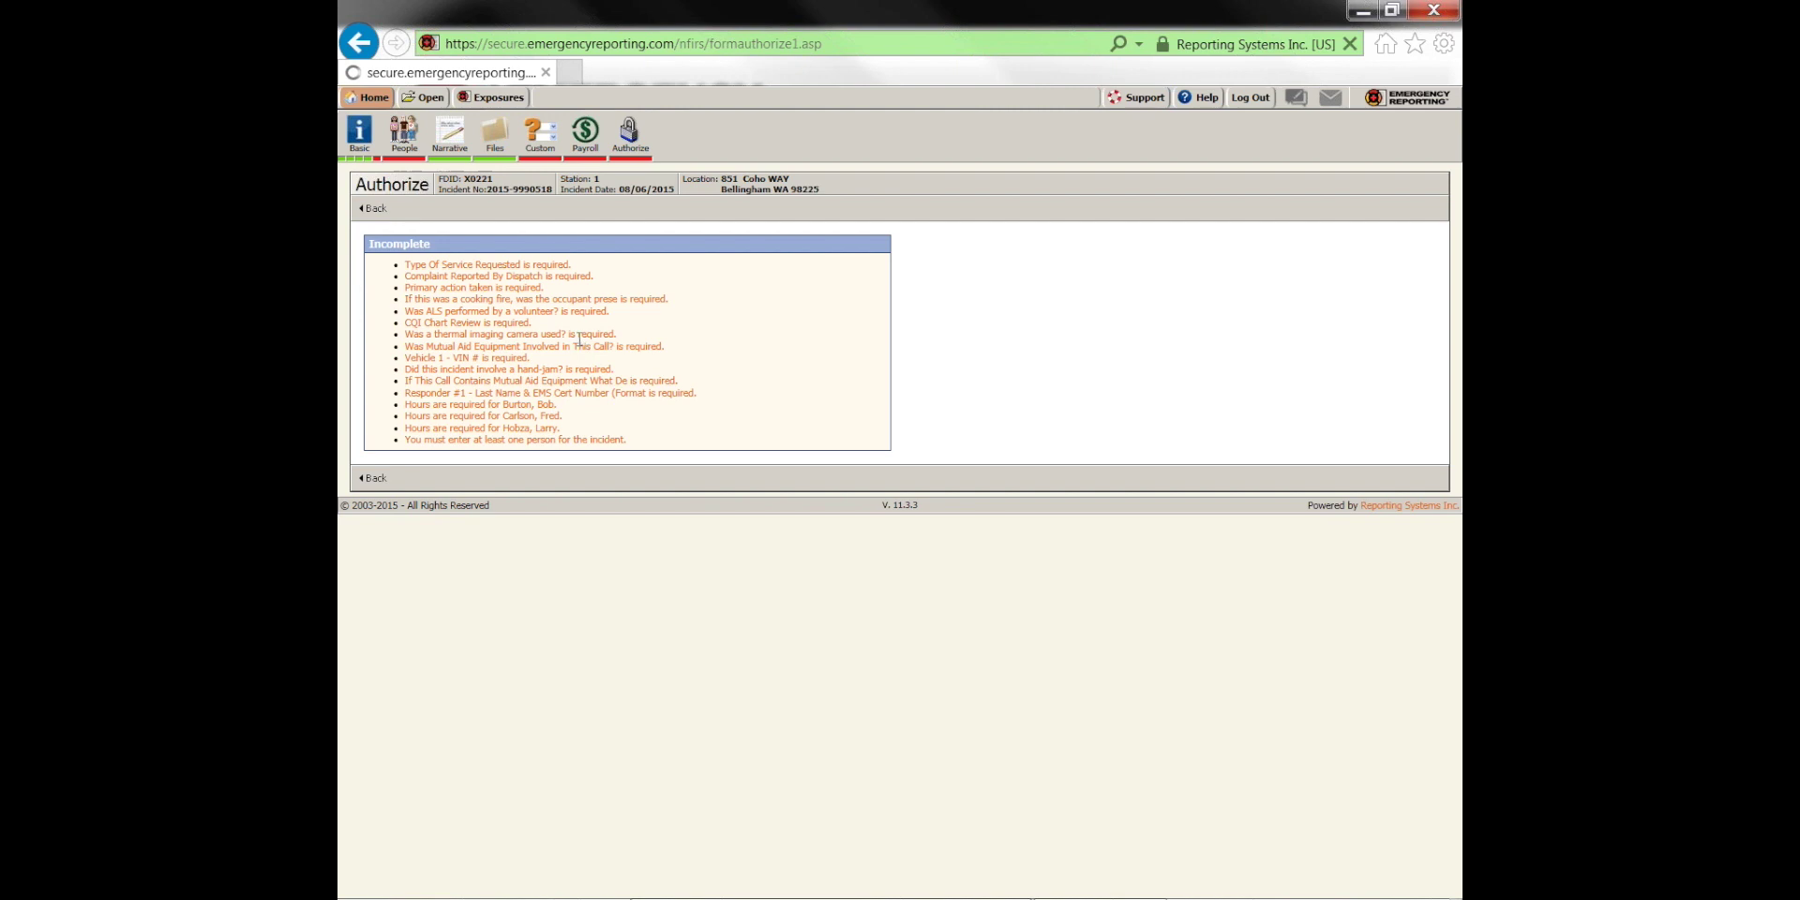
double_click(497, 443)
type("111")
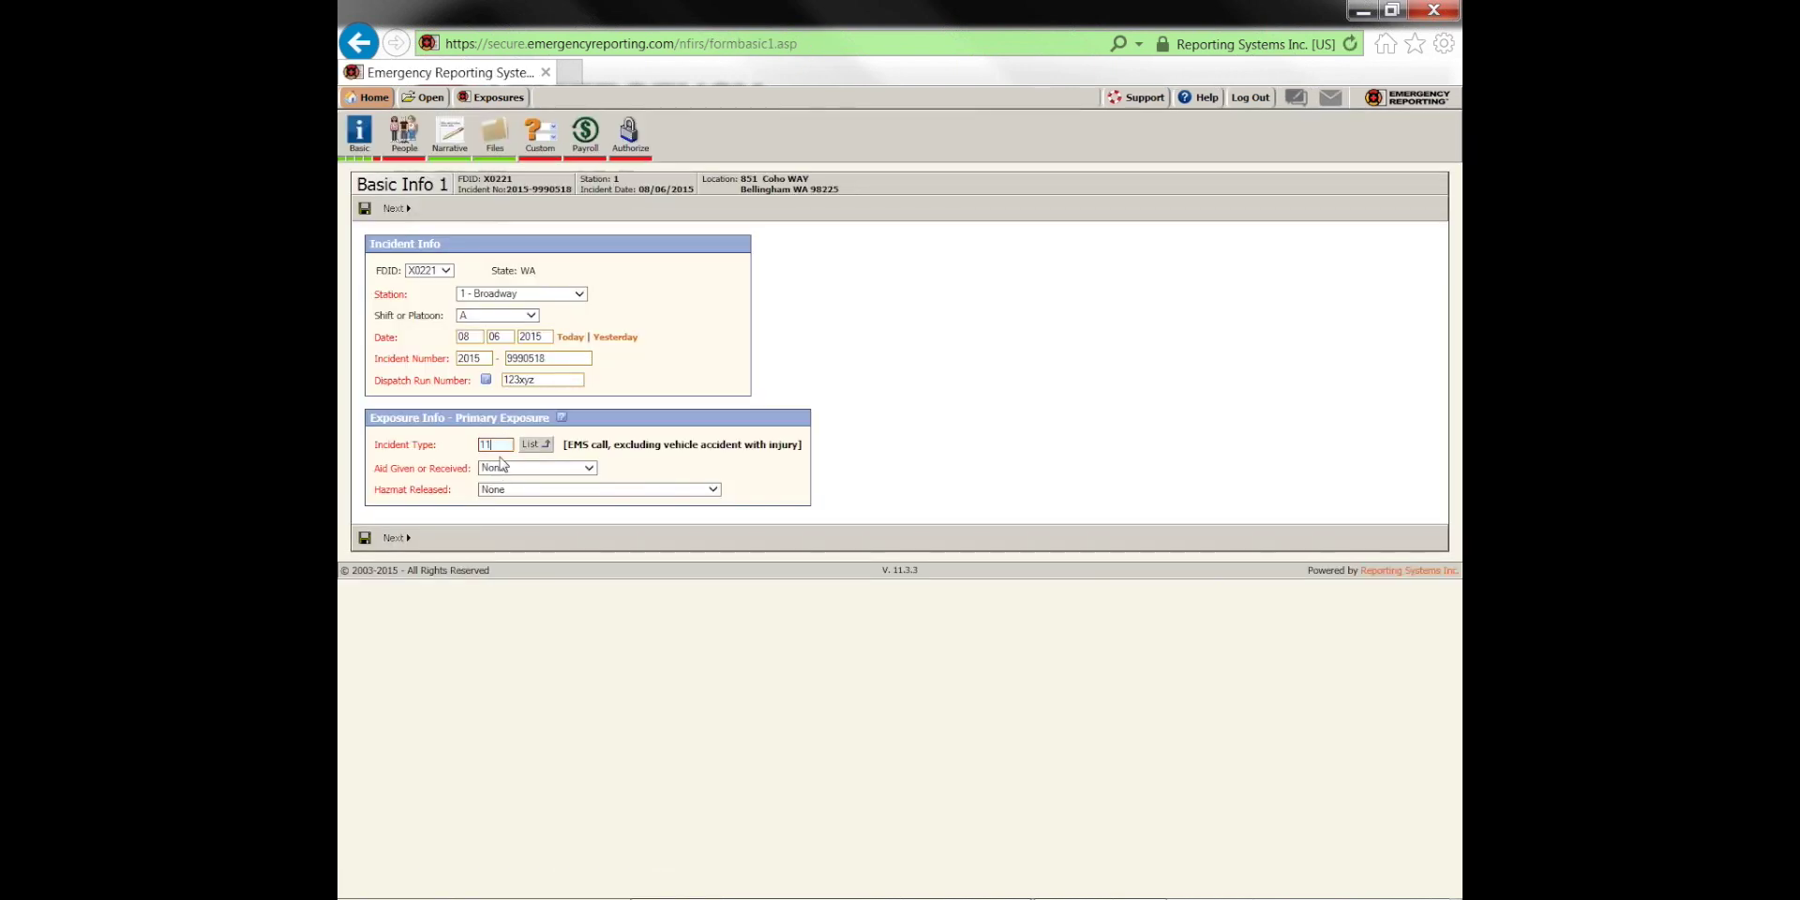
left_click(394, 537)
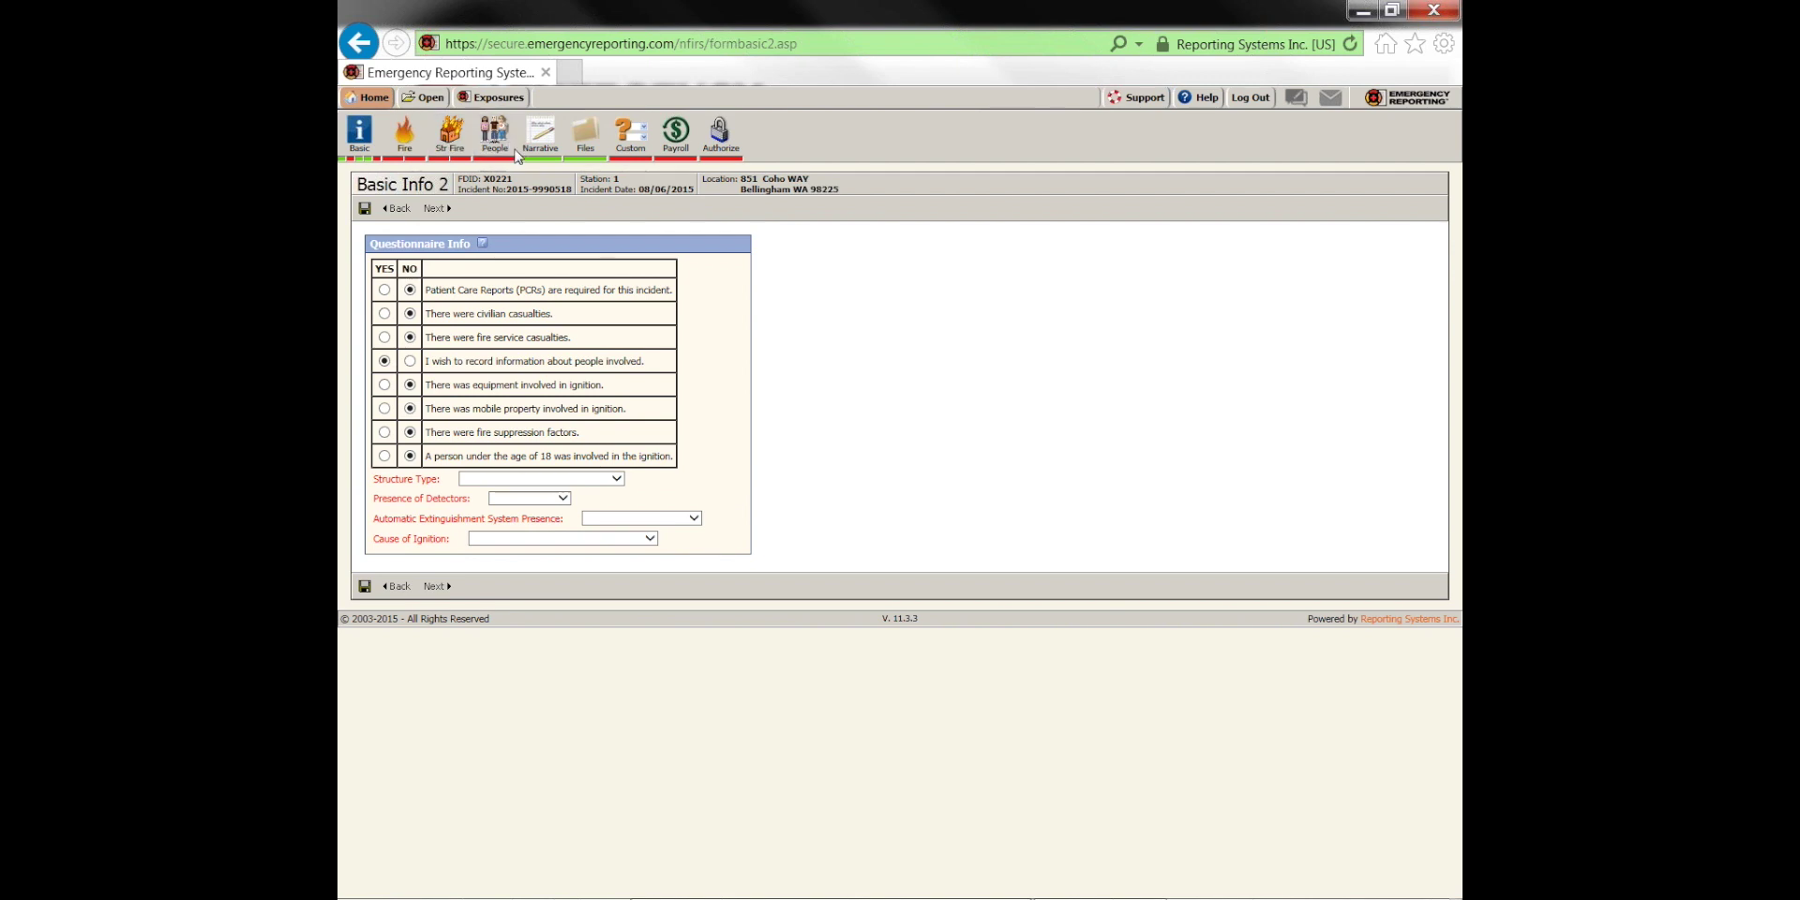
left_click(720, 146)
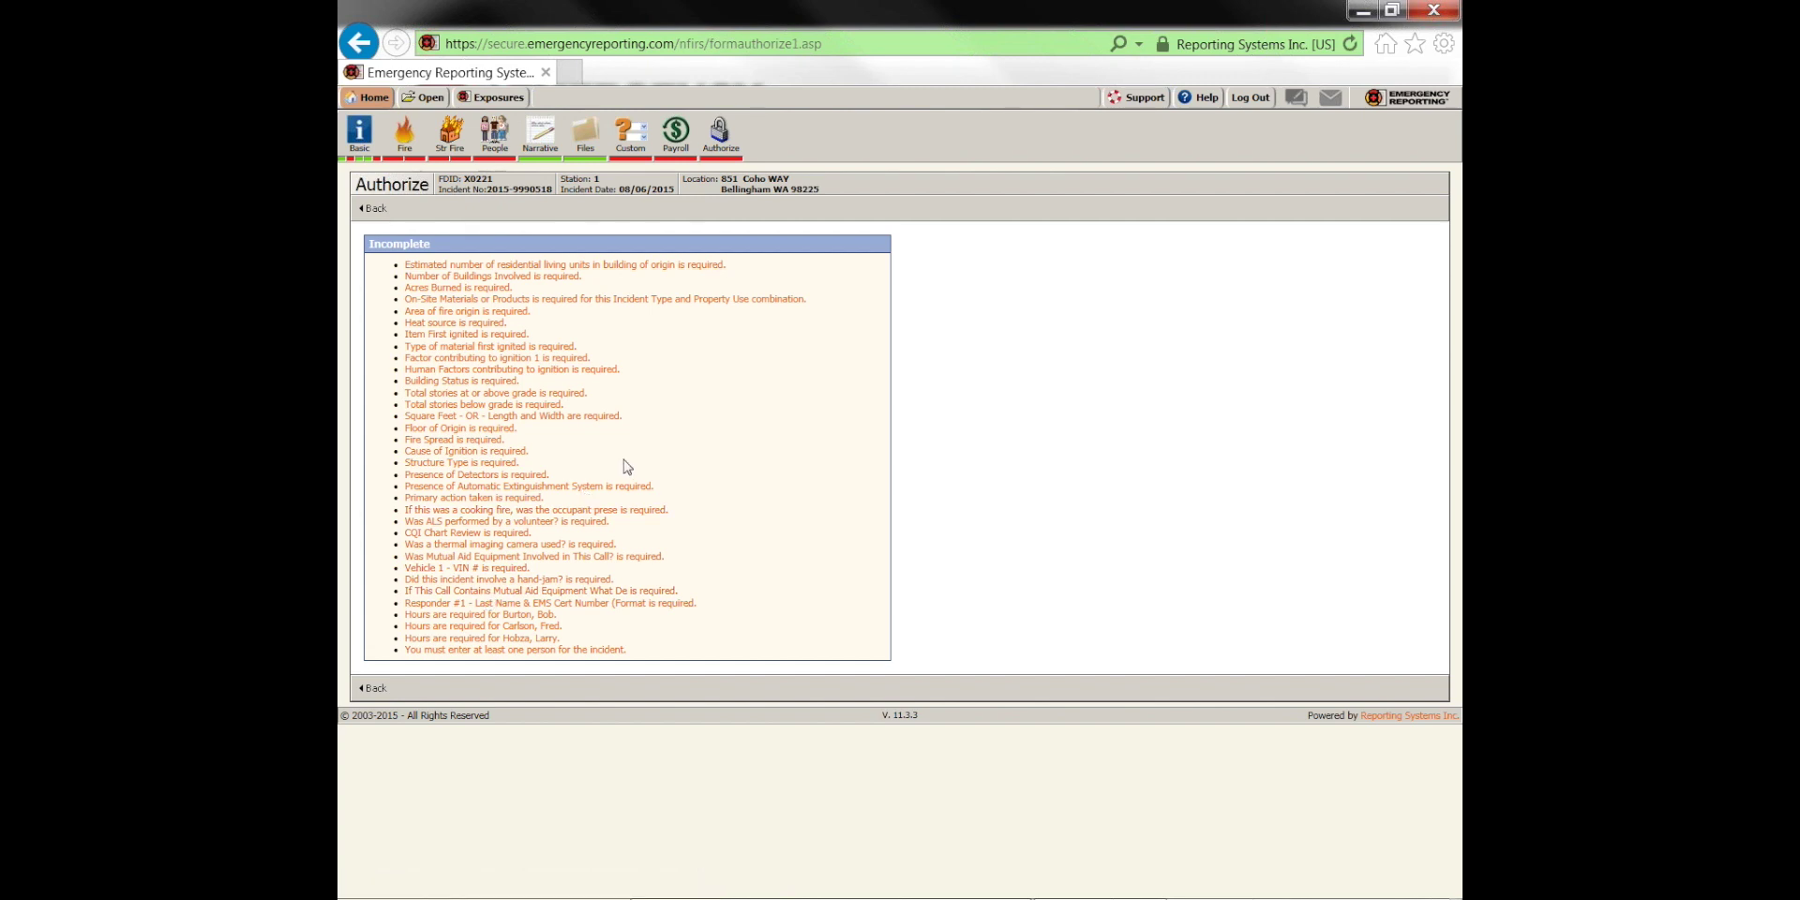
Return to the incident info, recheck missing fields, and open the Type Of Service Requested item
left_click(433, 277)
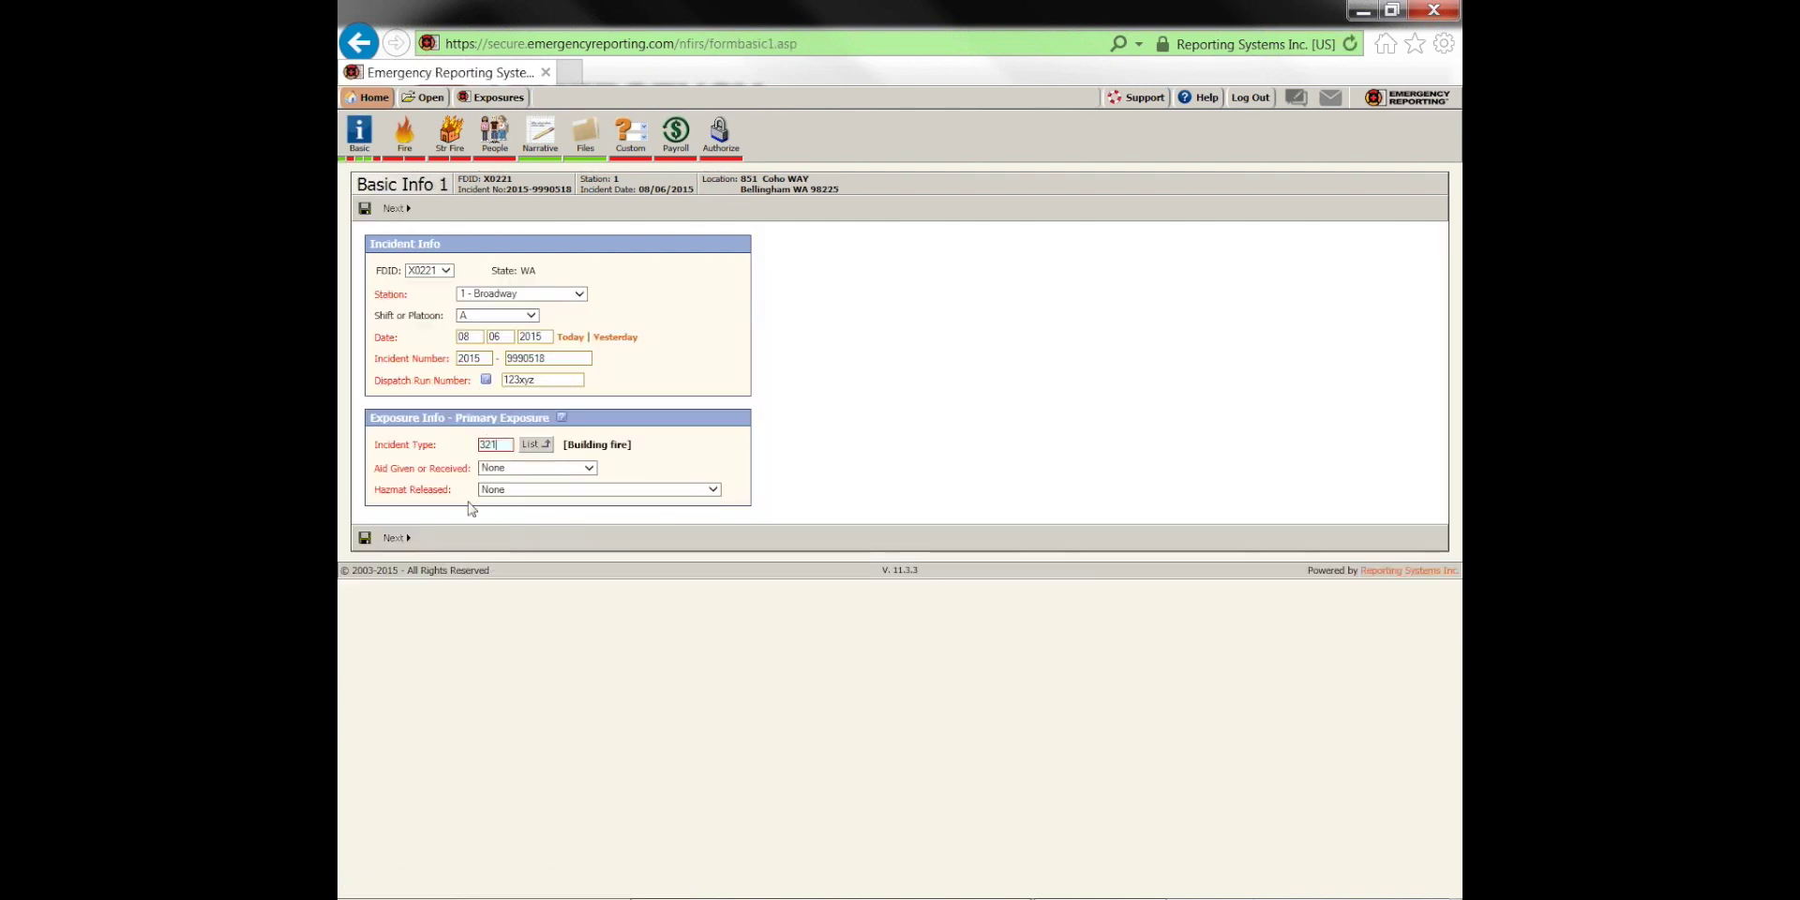
left_click(394, 537)
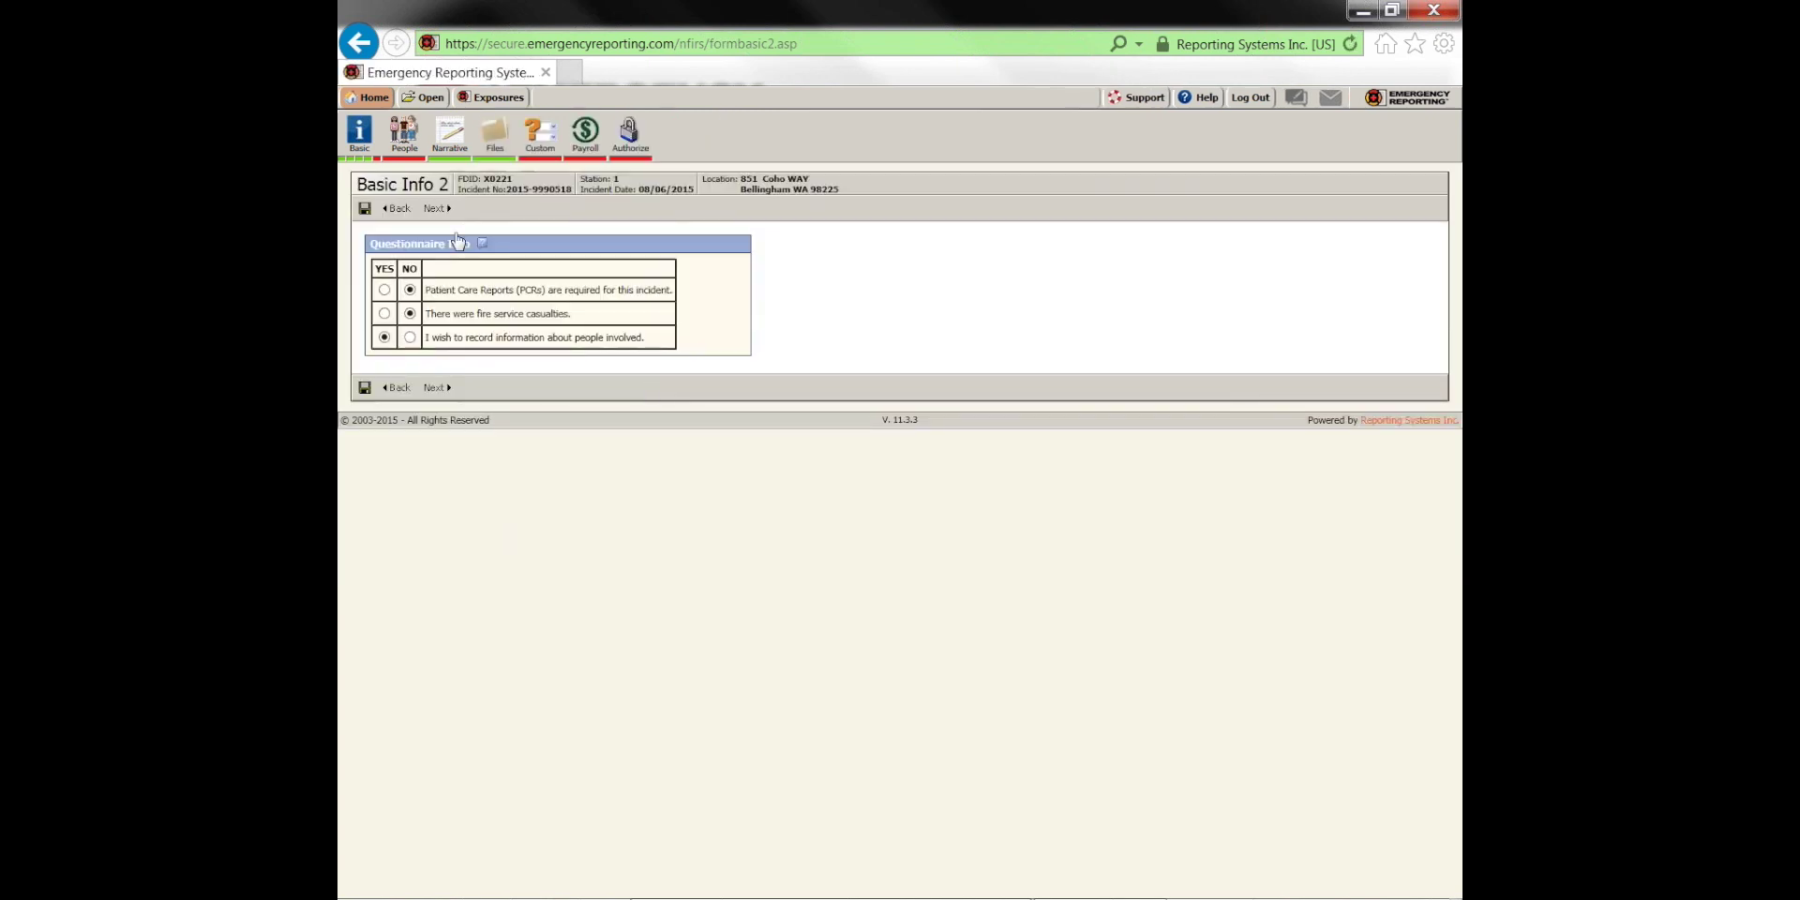
left_click(630, 141)
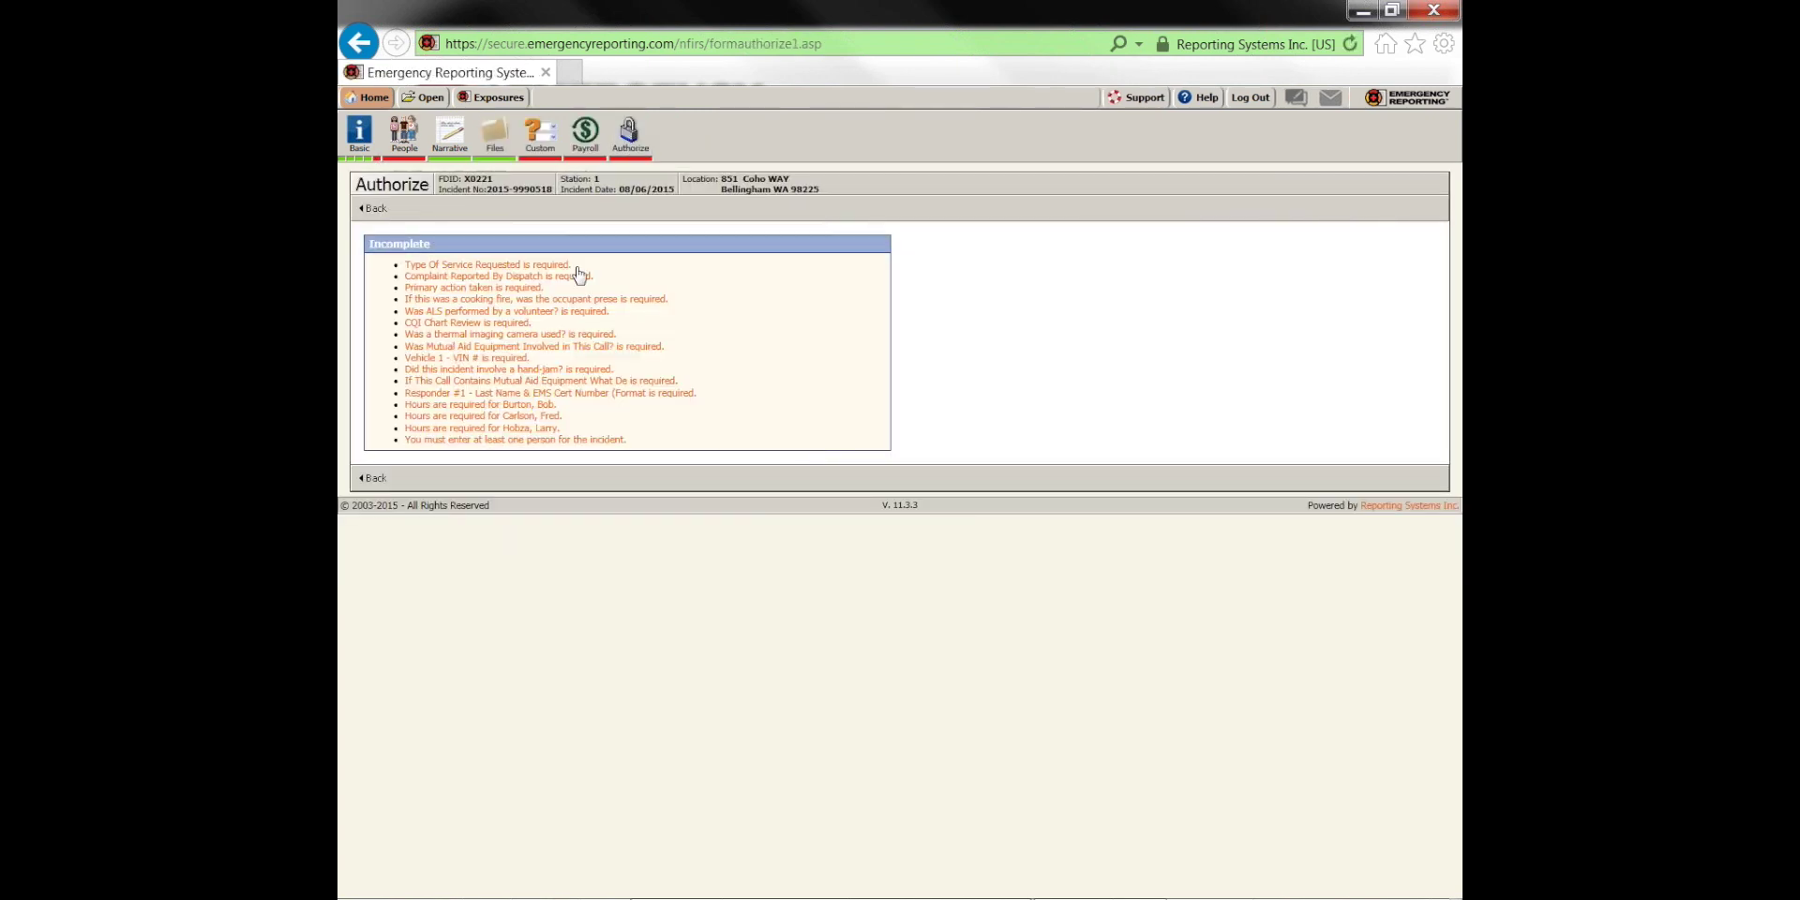
left_click(558, 272)
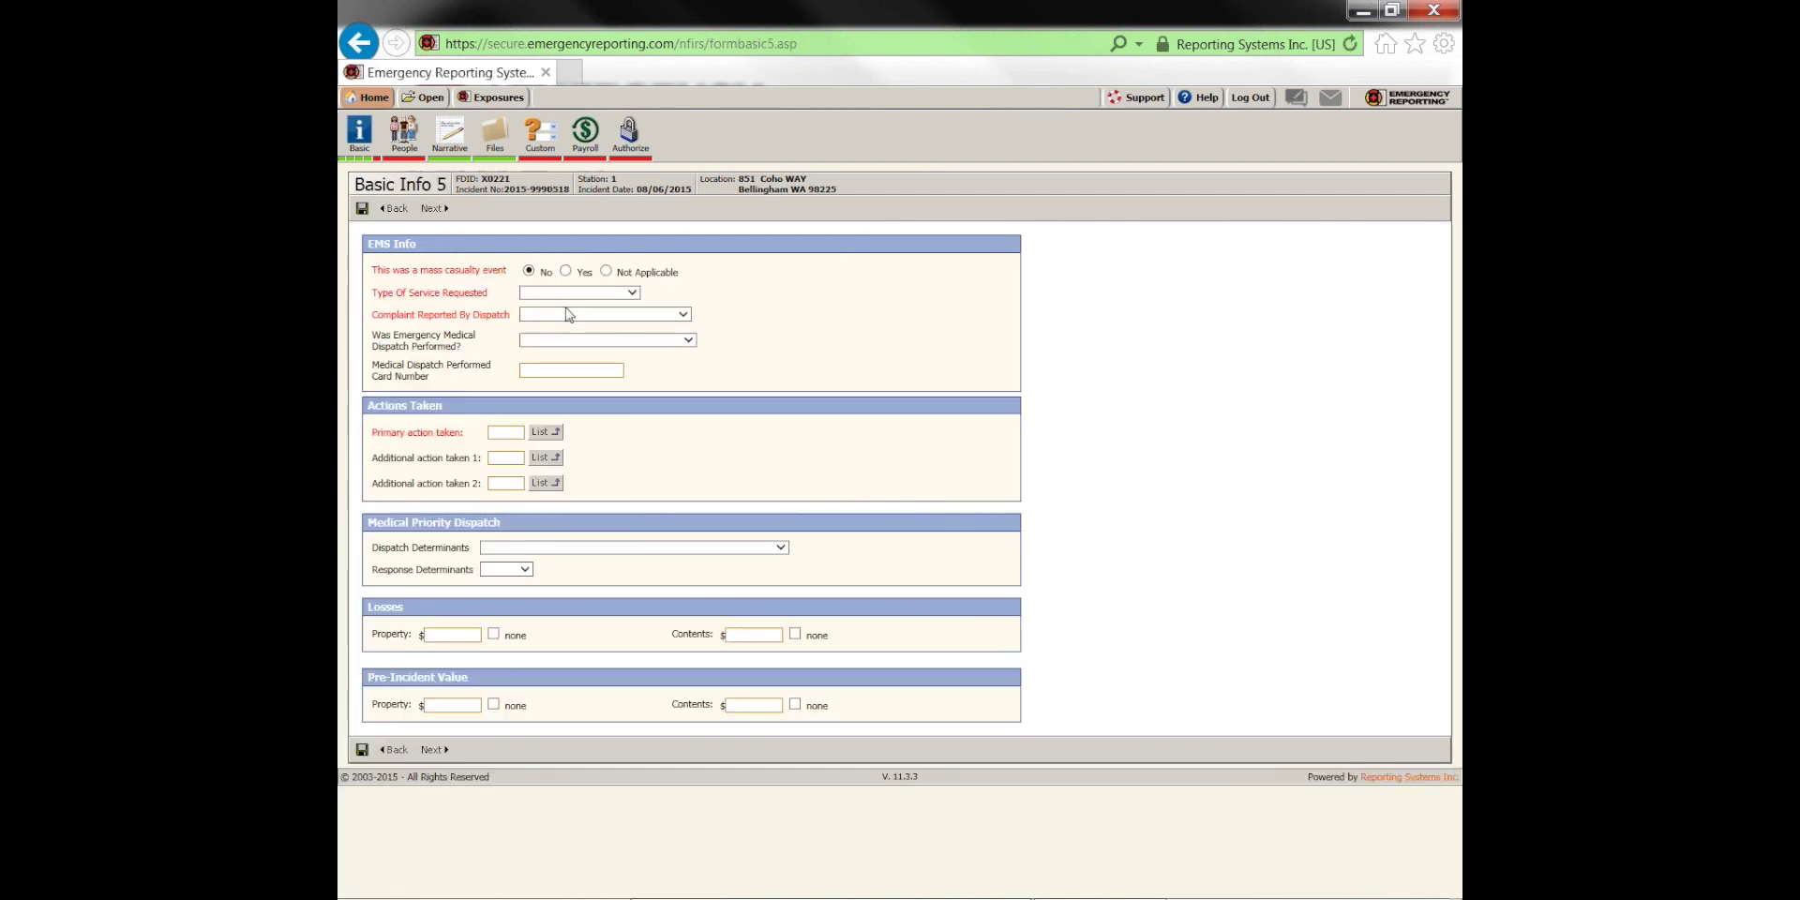
Record service 911 Response (Scene), complaint Breathing Problem, and primary action 32 basic life support
left_click(555, 293)
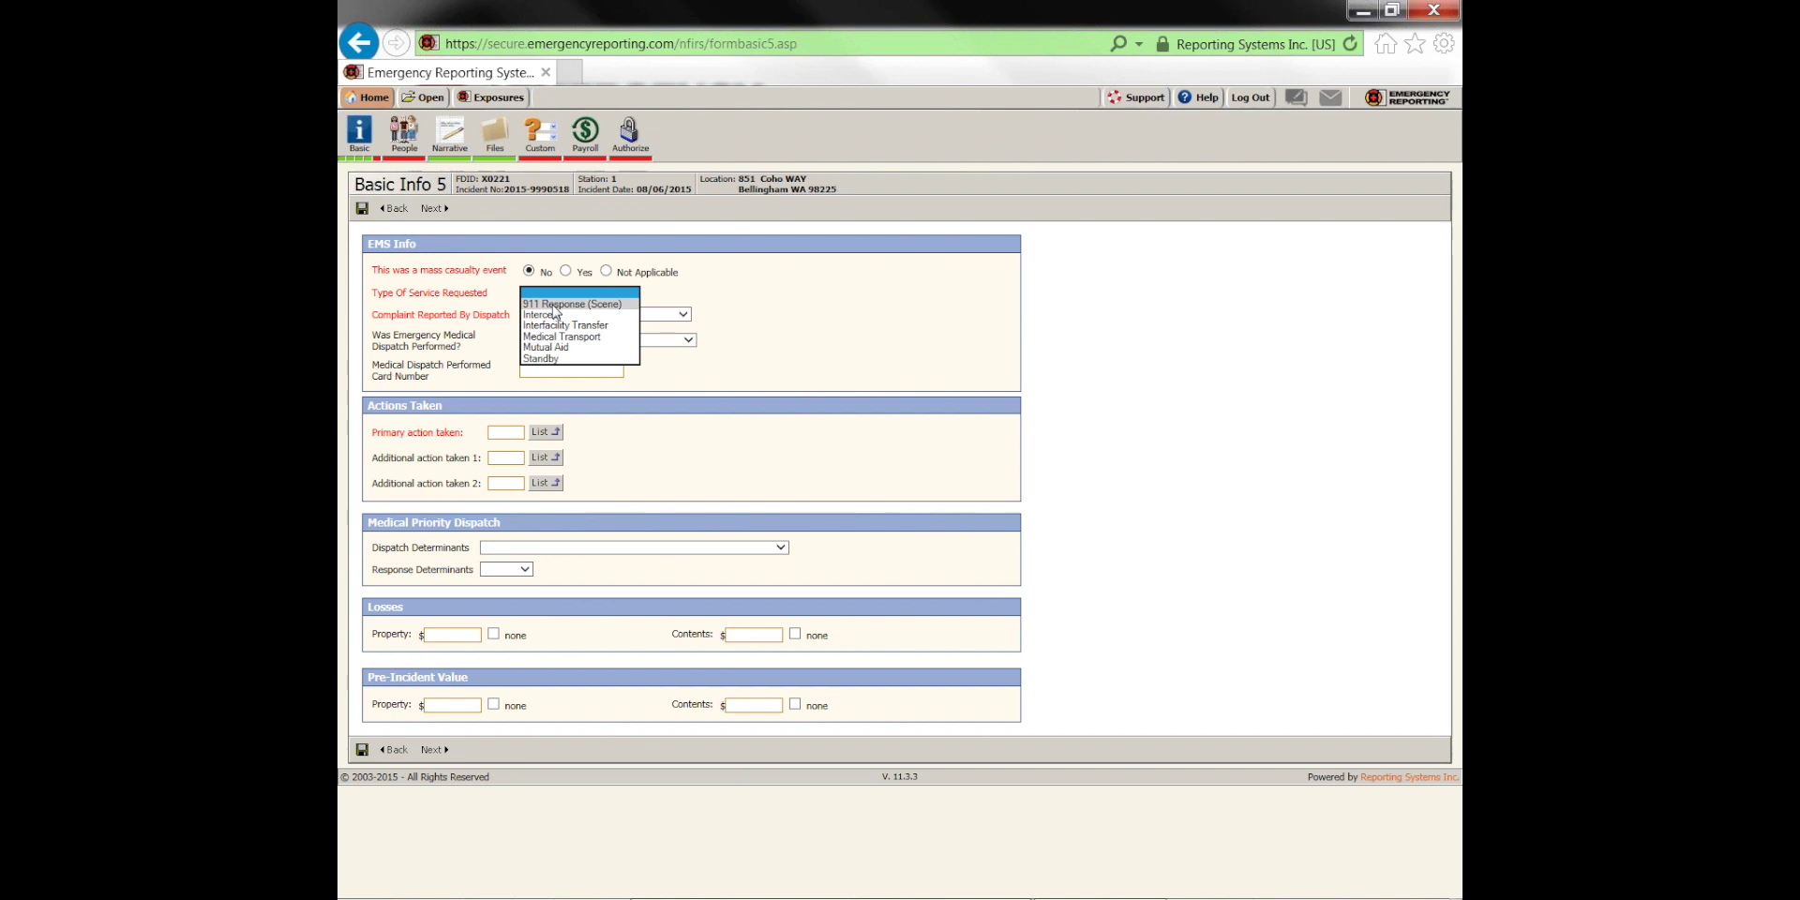
left_click(554, 304)
left_click(552, 317)
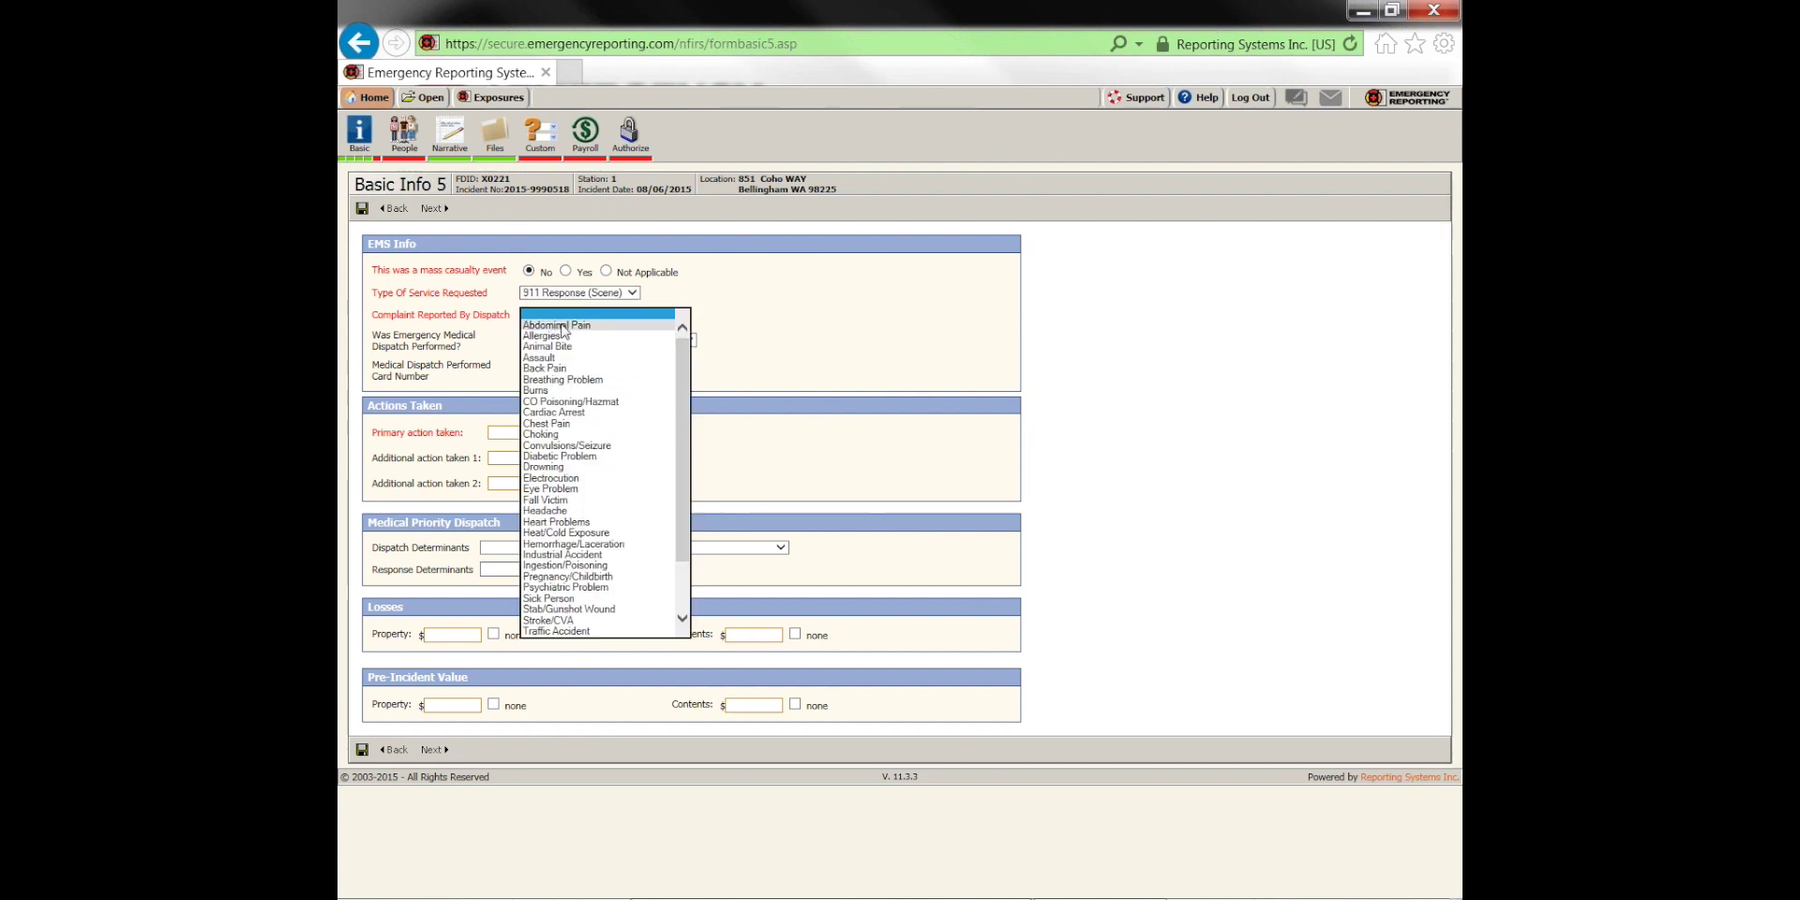
left_click(548, 379)
left_click(523, 436)
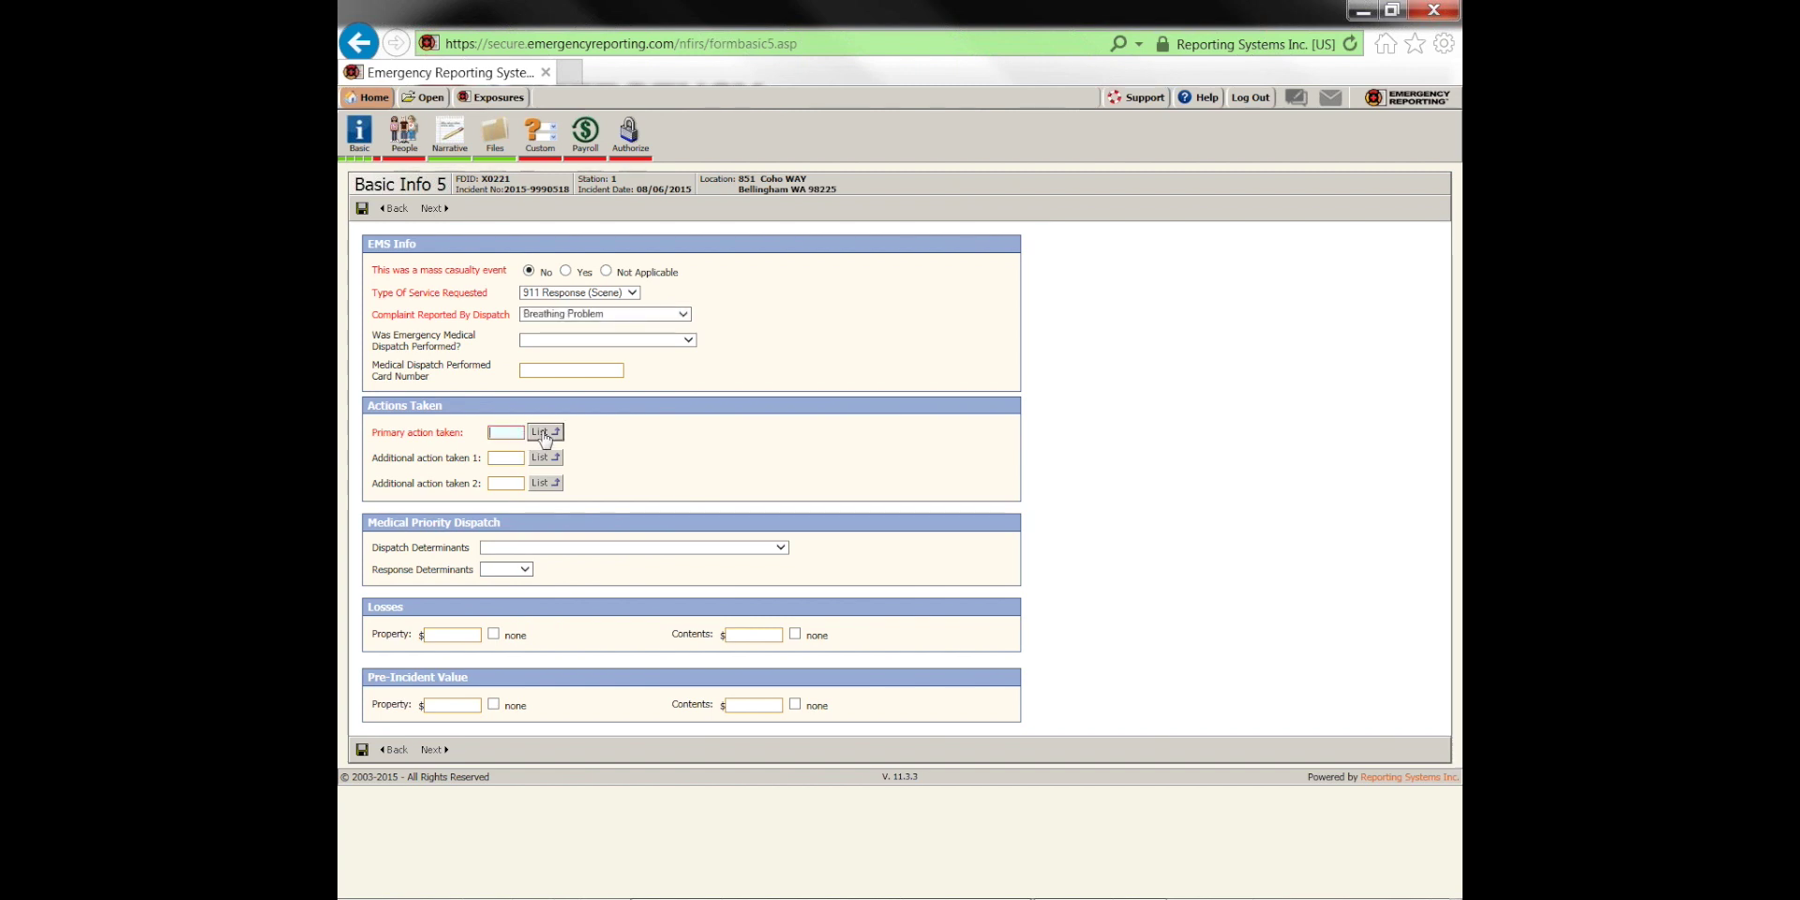
left_click(545, 432)
scroll(537, 412, "down", 3)
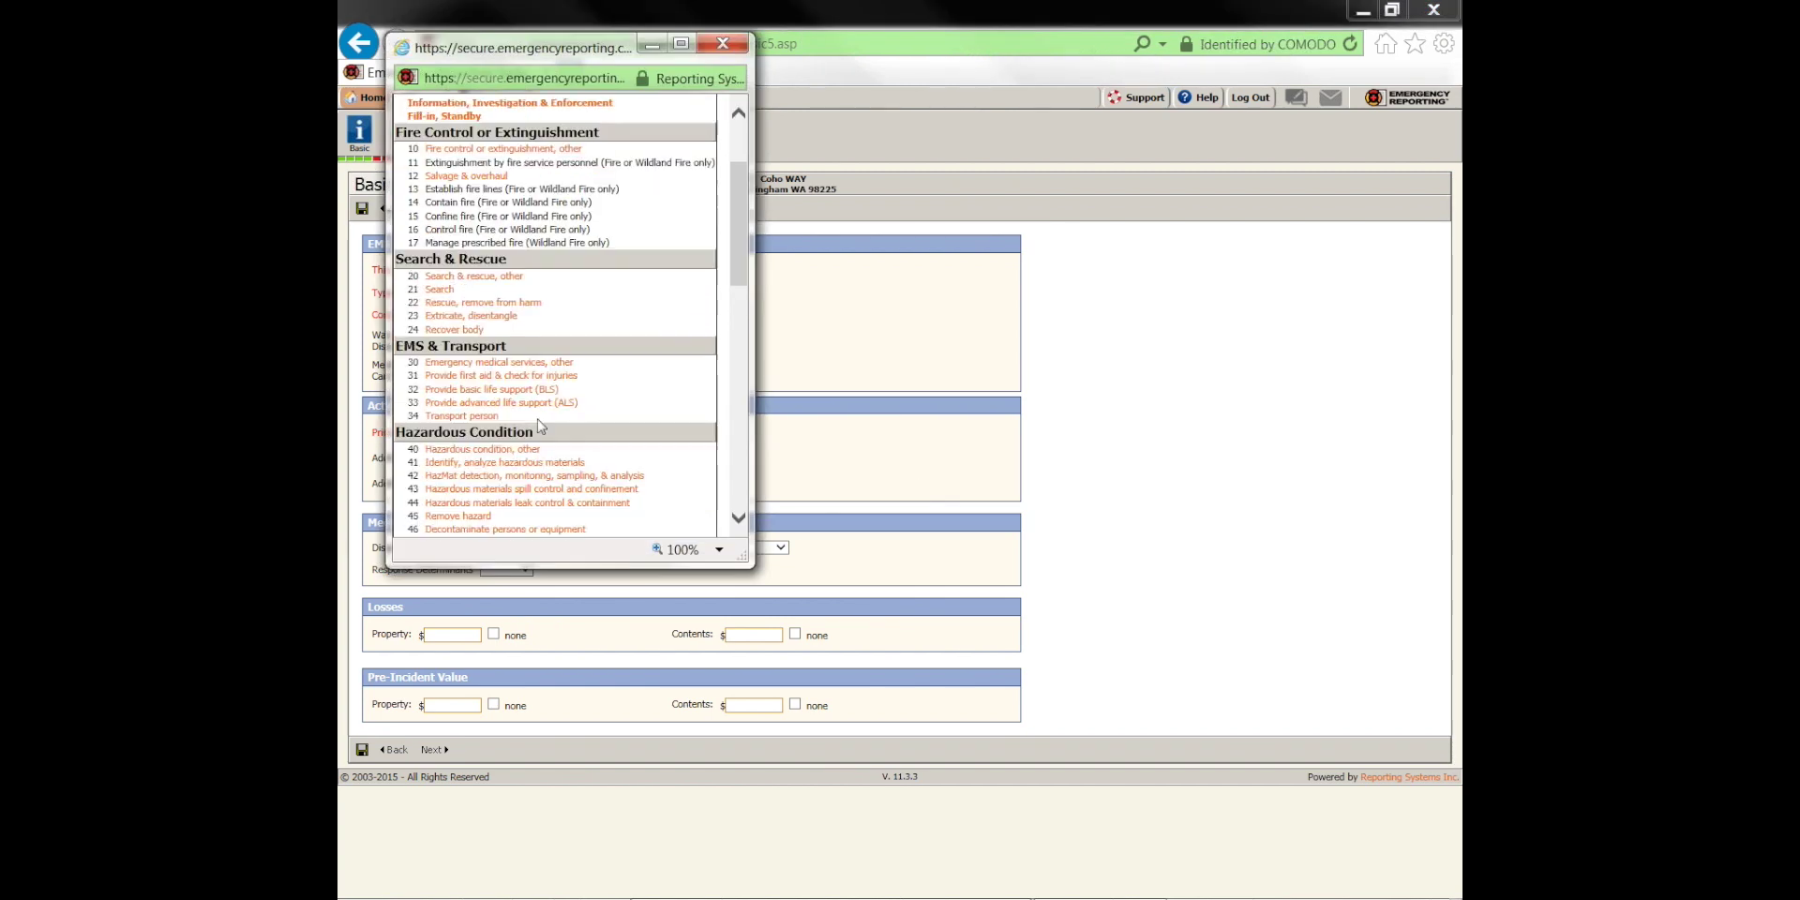
left_click(537, 391)
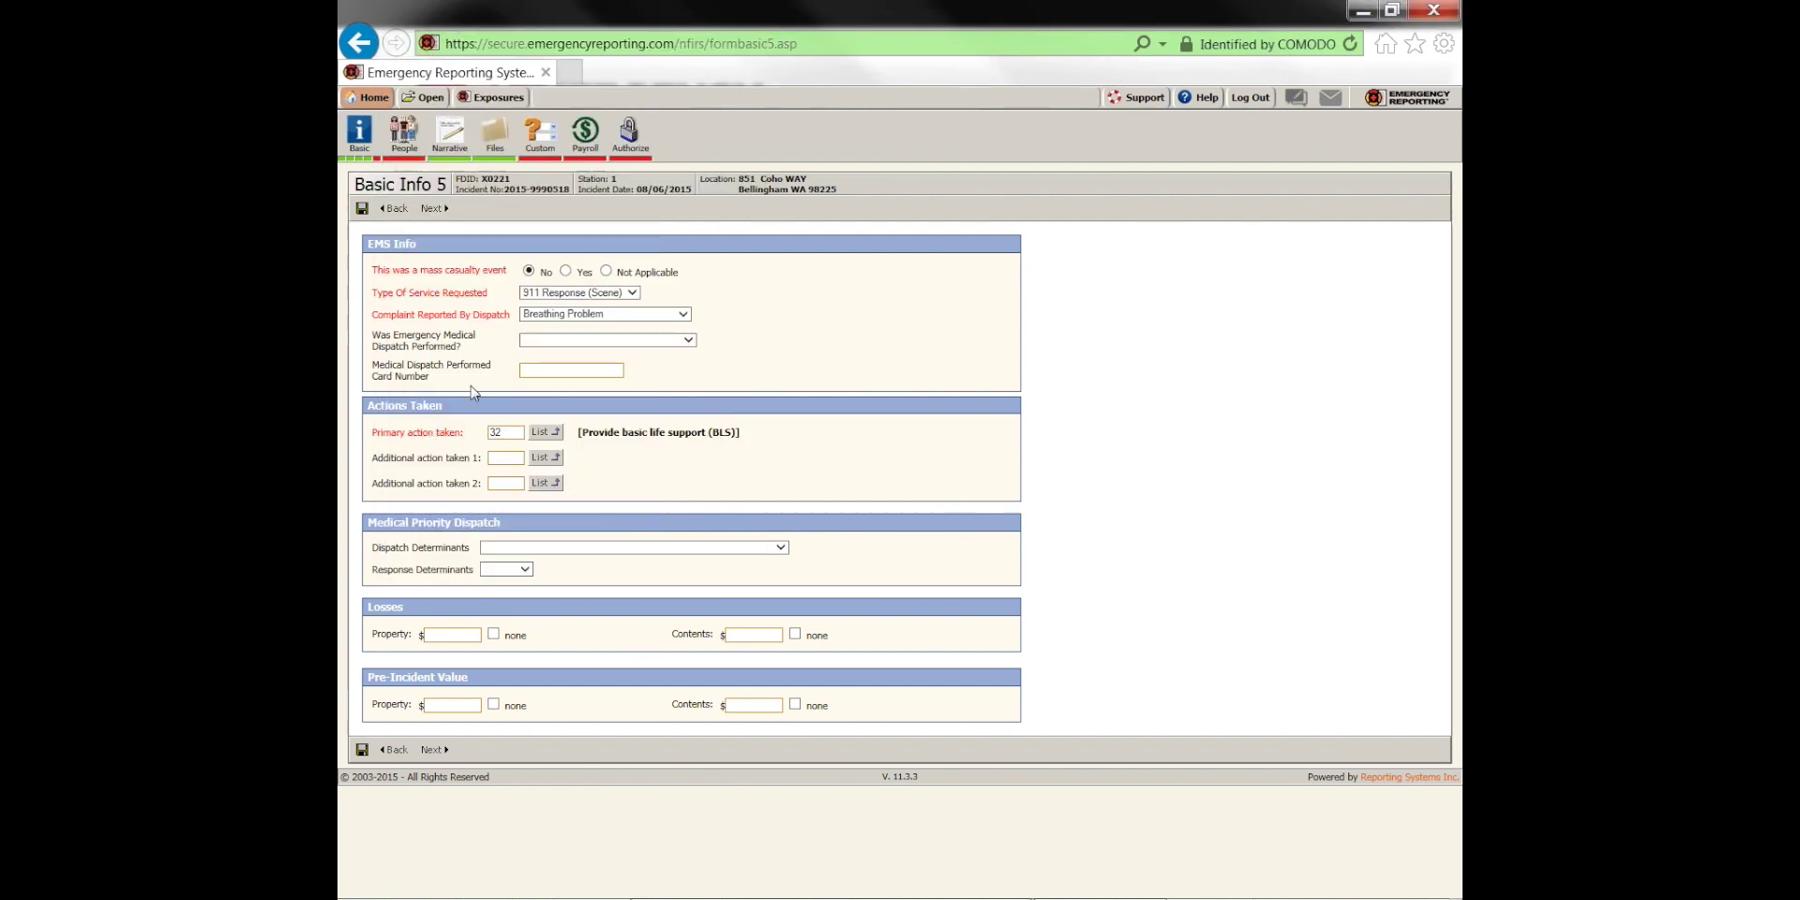
left_click(434, 208)
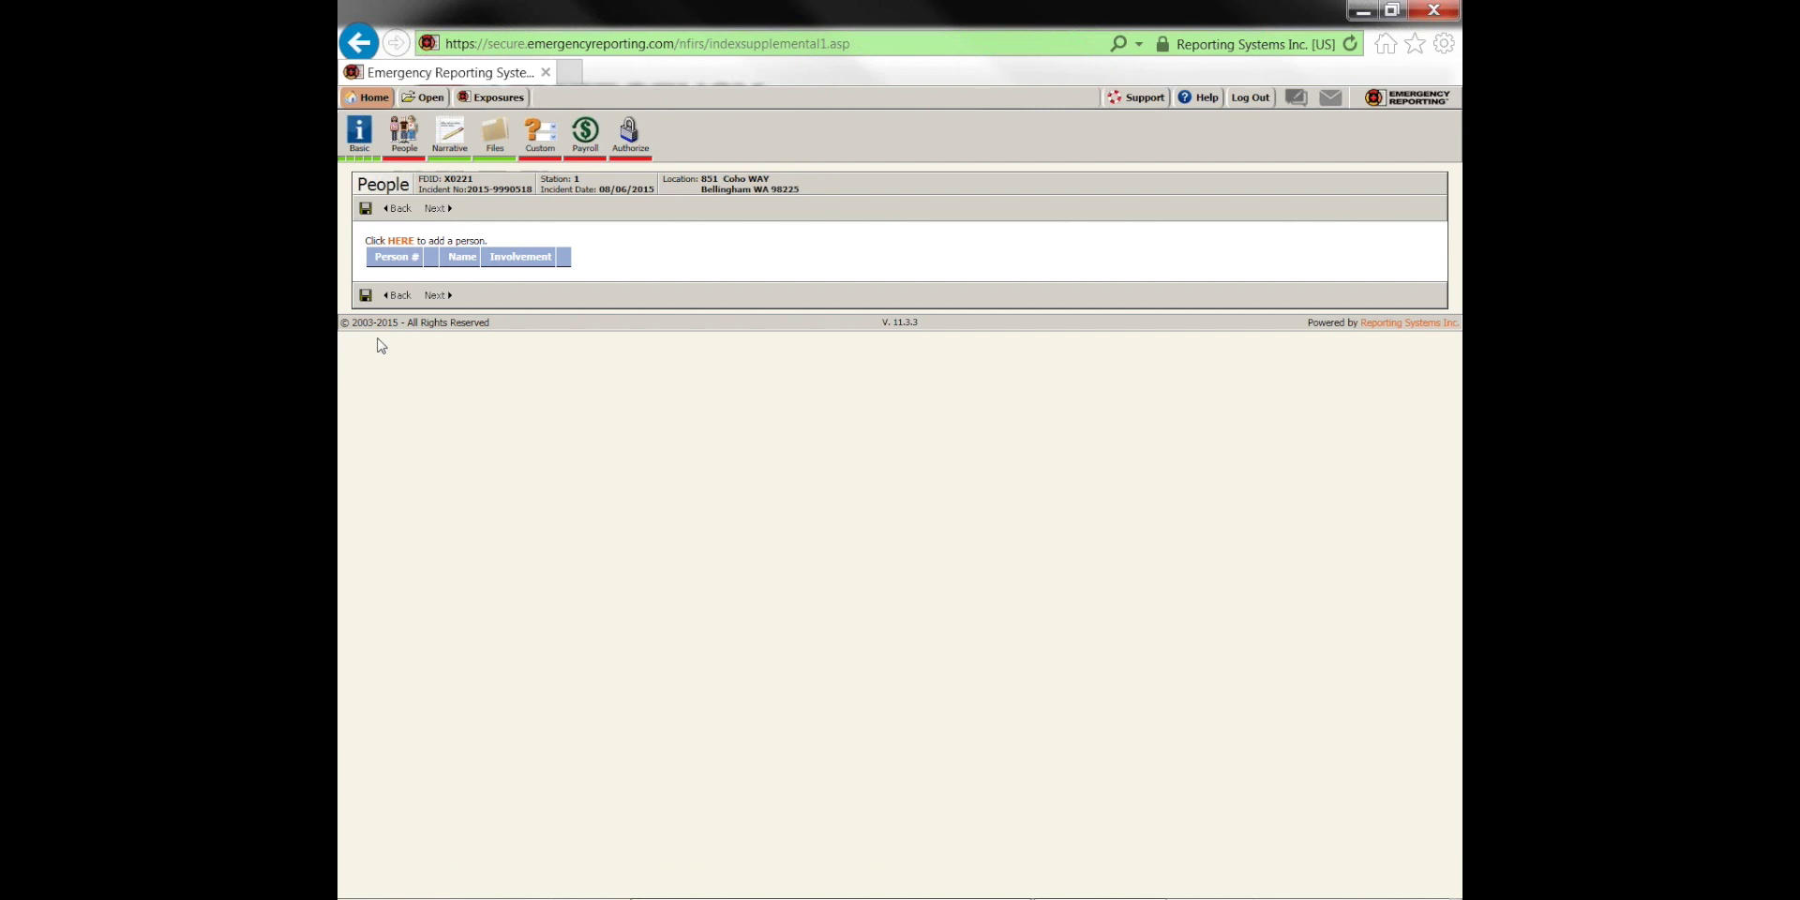
Add a person with involvement Reporting Party, fill in their first and last name, and save
left_click(401, 242)
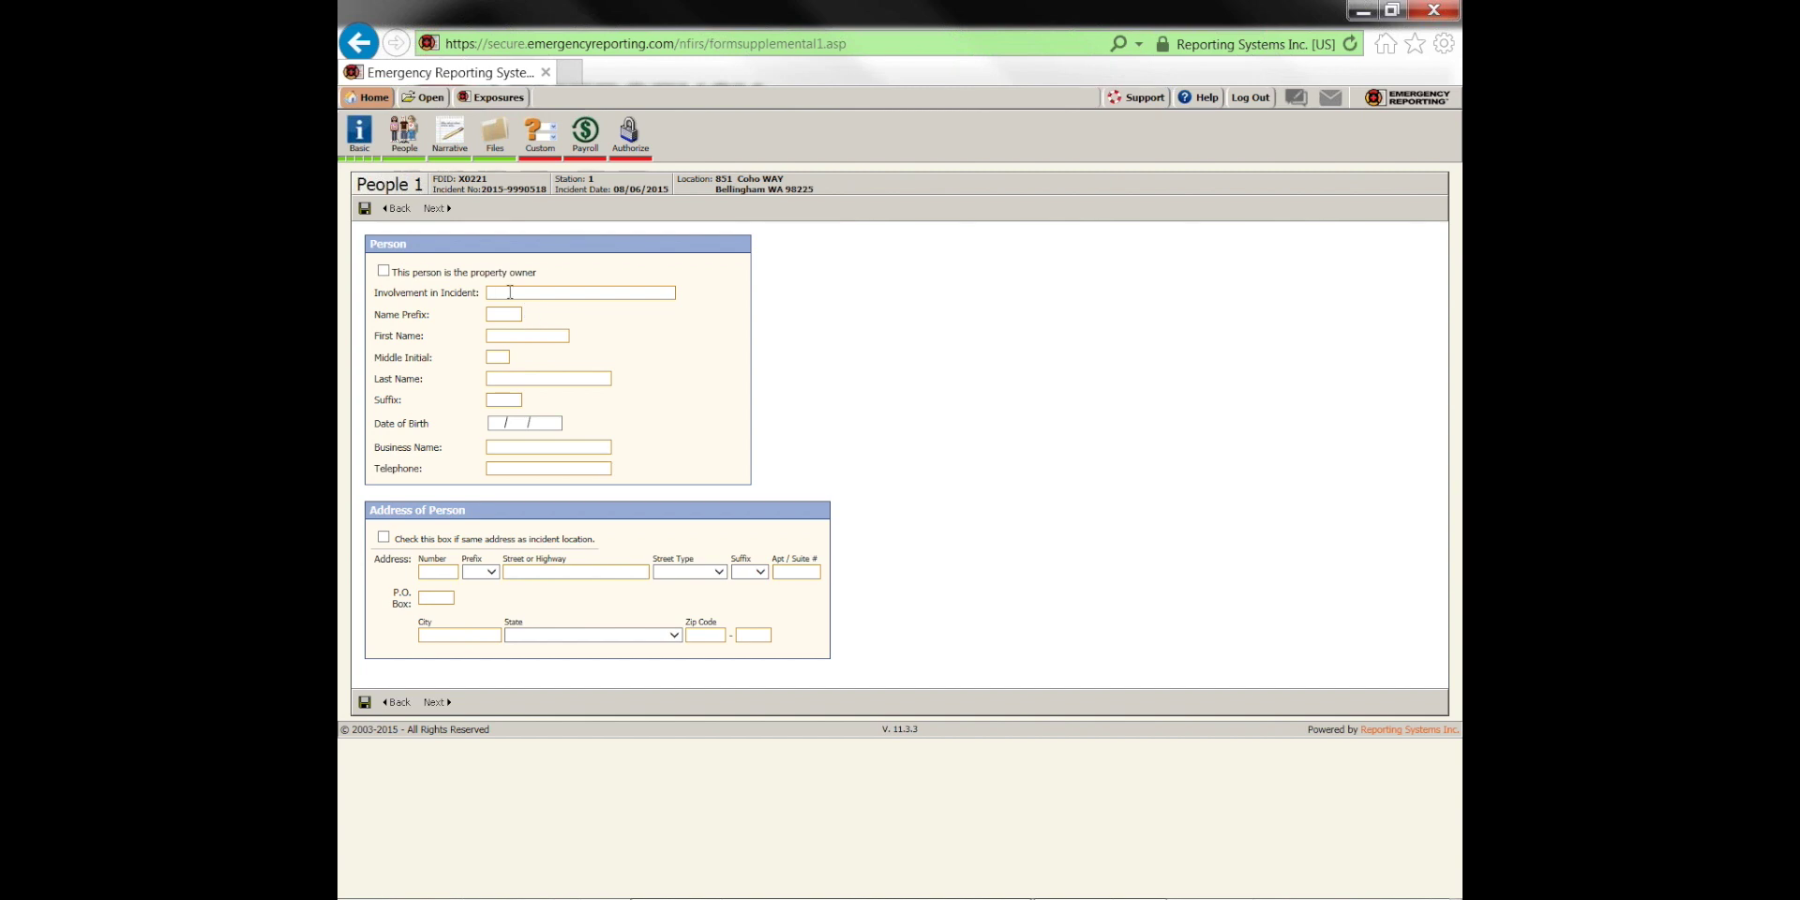
left_click(517, 295)
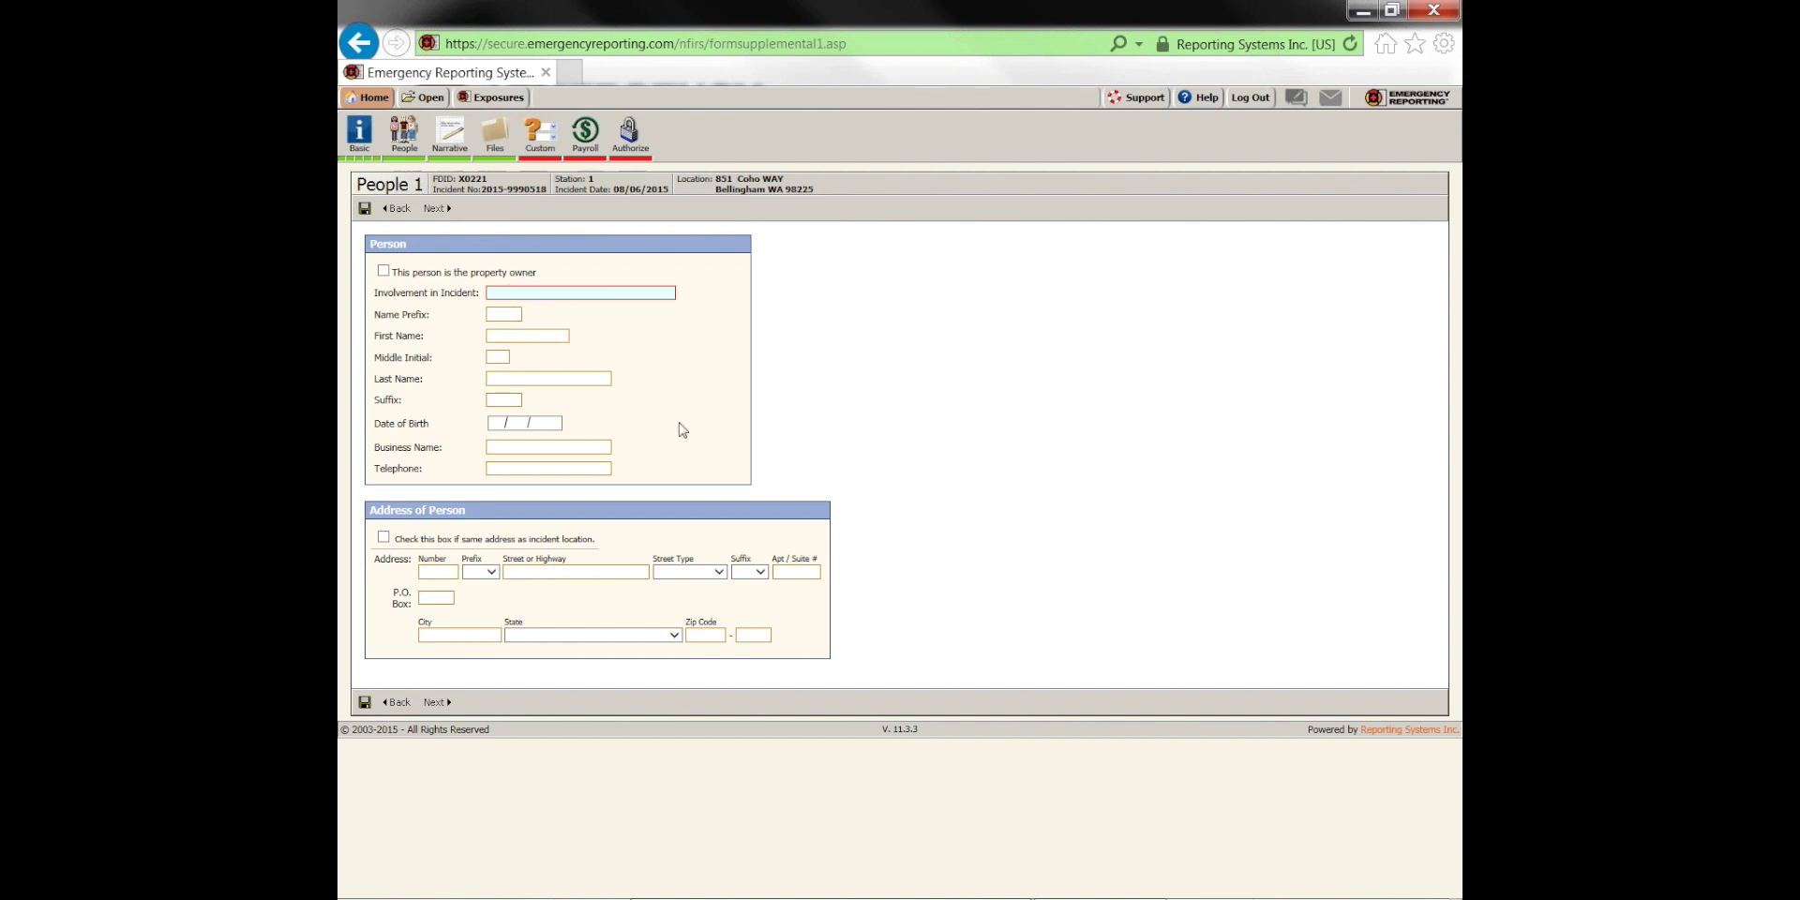
type("Reporting P")
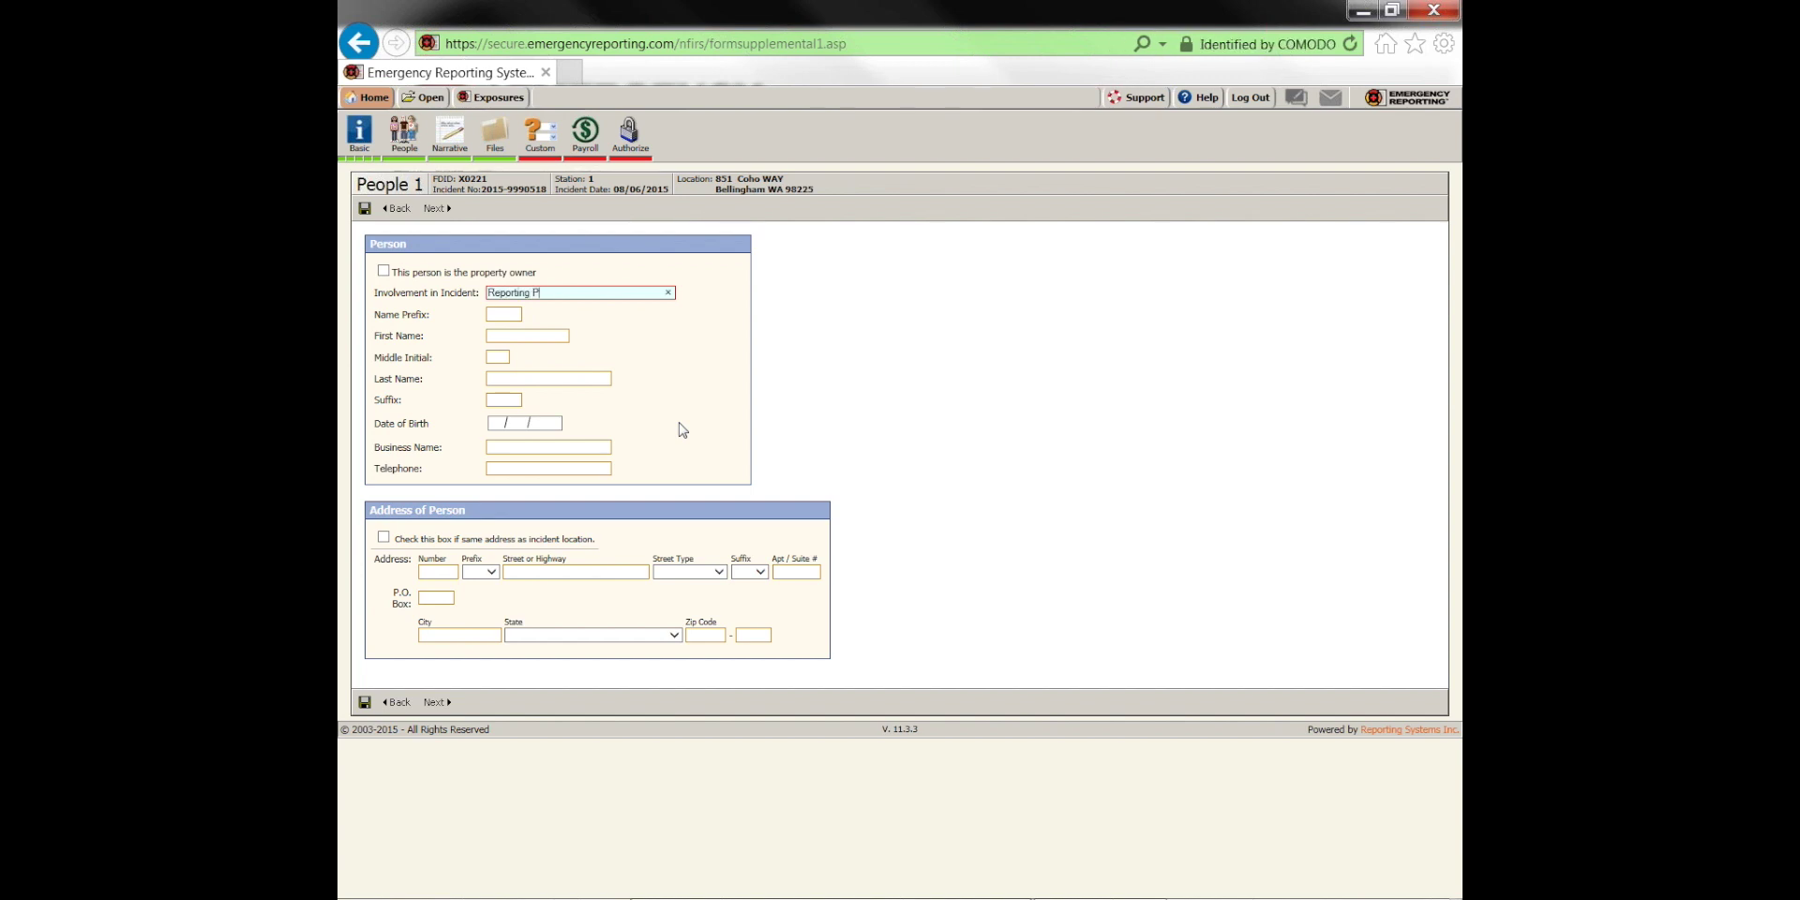
type("arty")
left_click(514, 335)
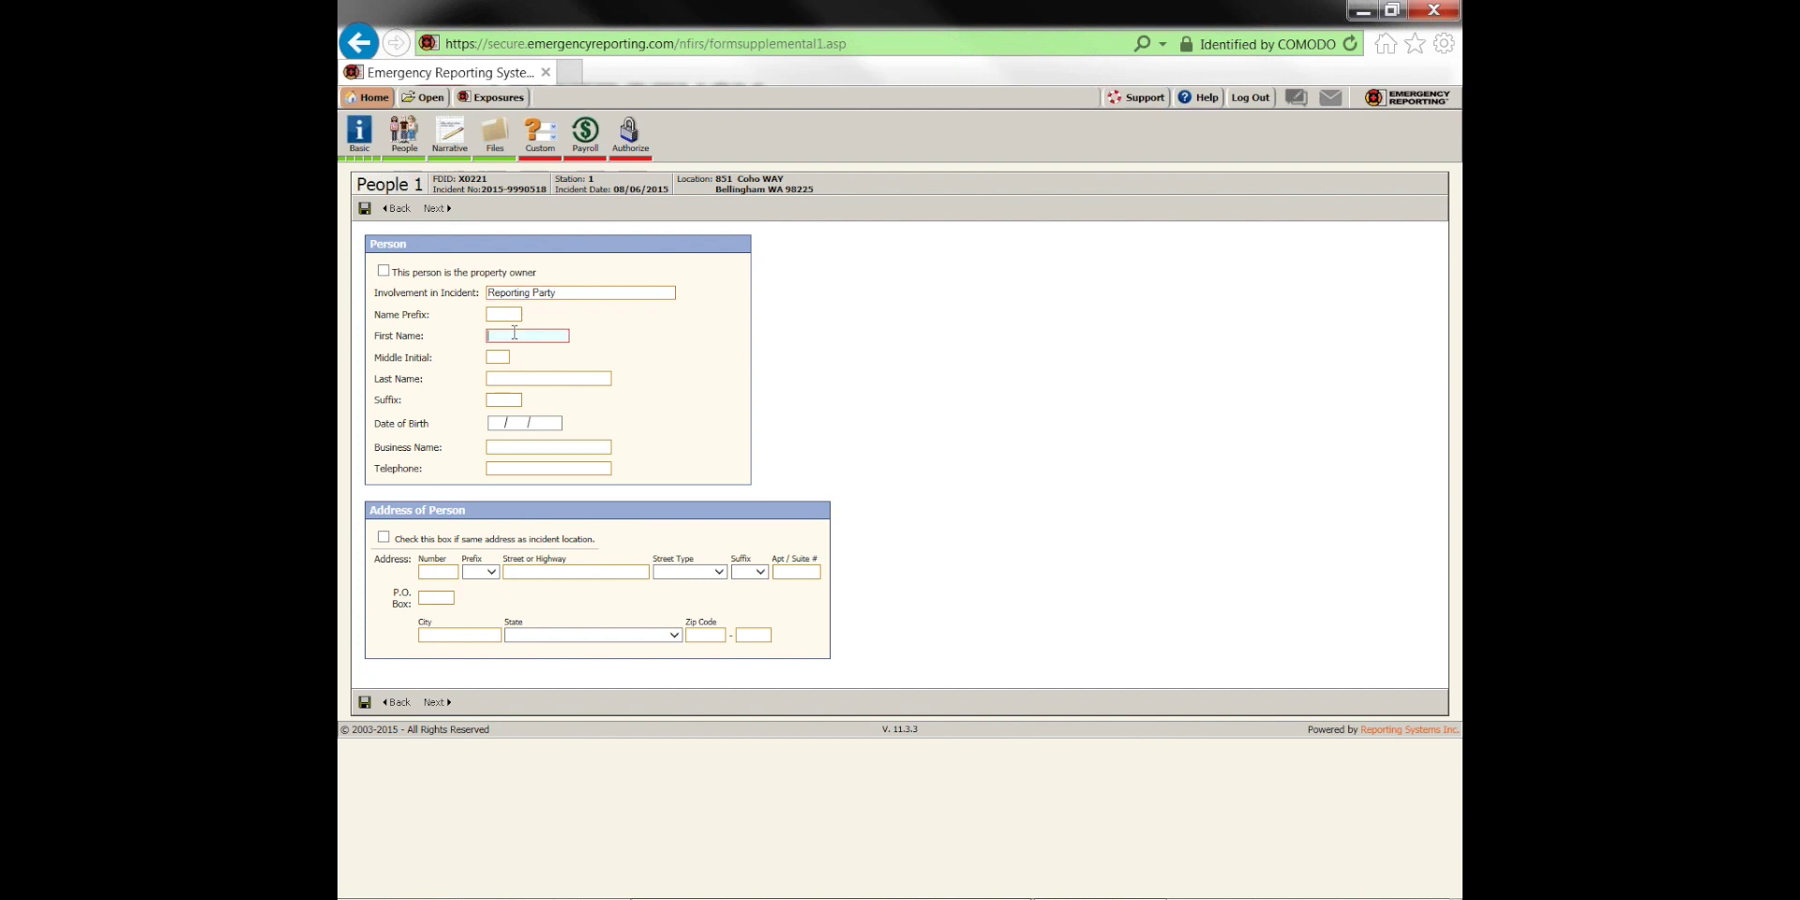
type("John")
key("Tab")
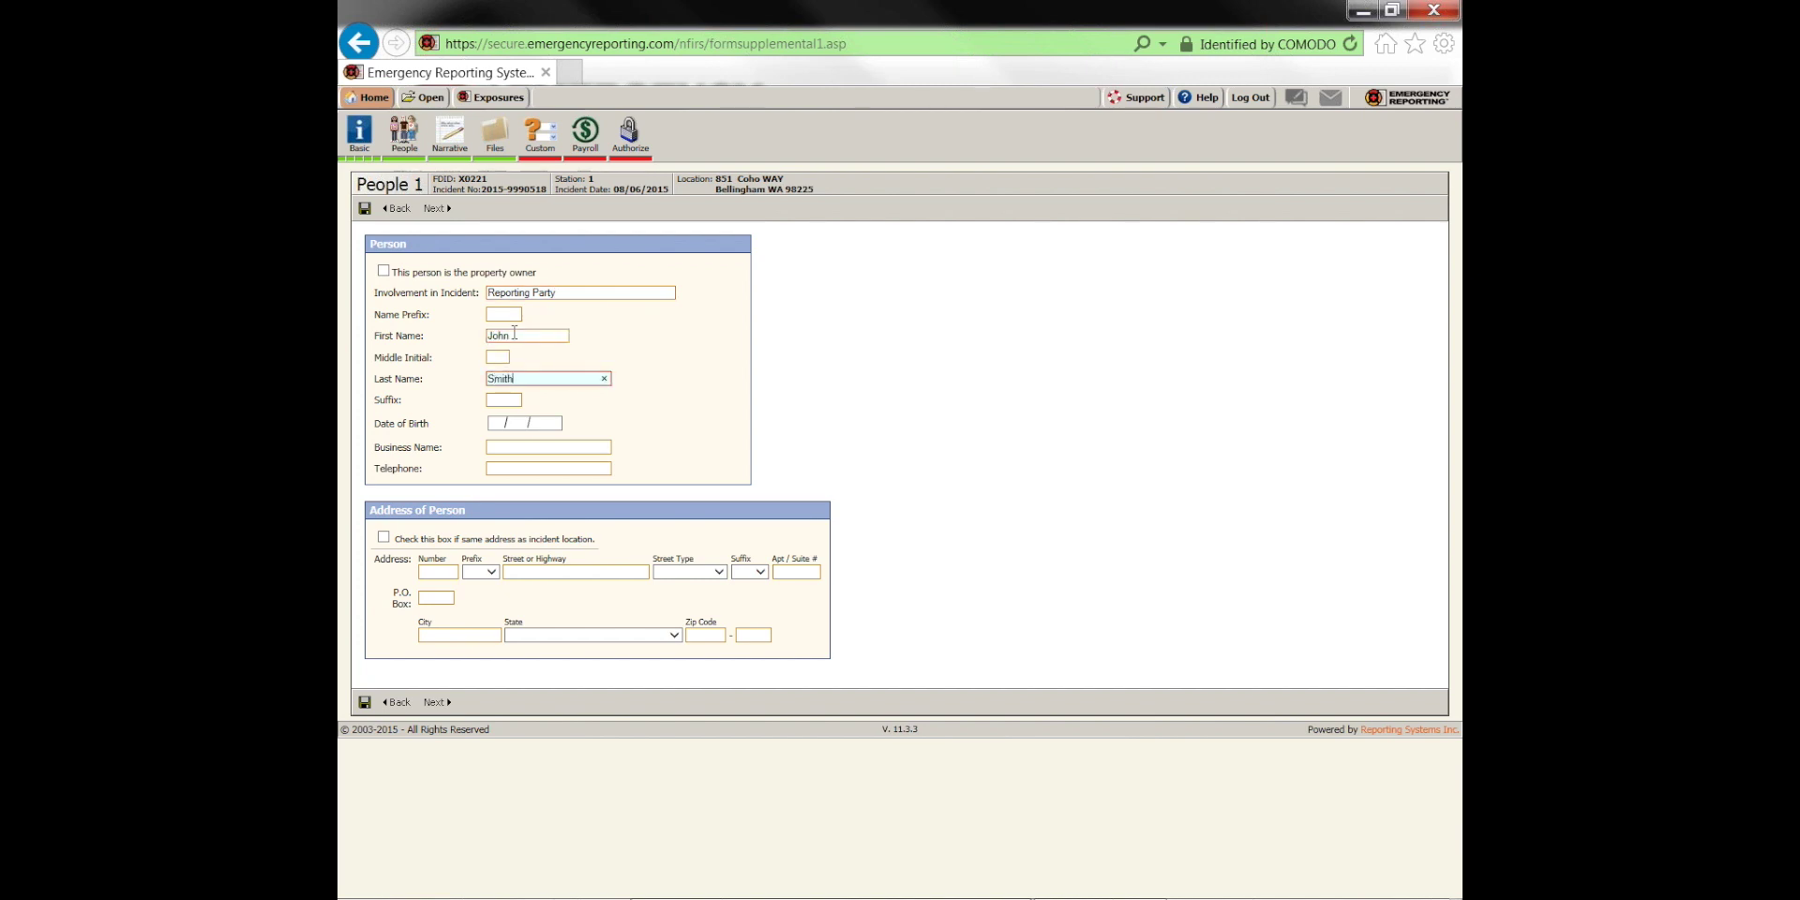
left_click(436, 209)
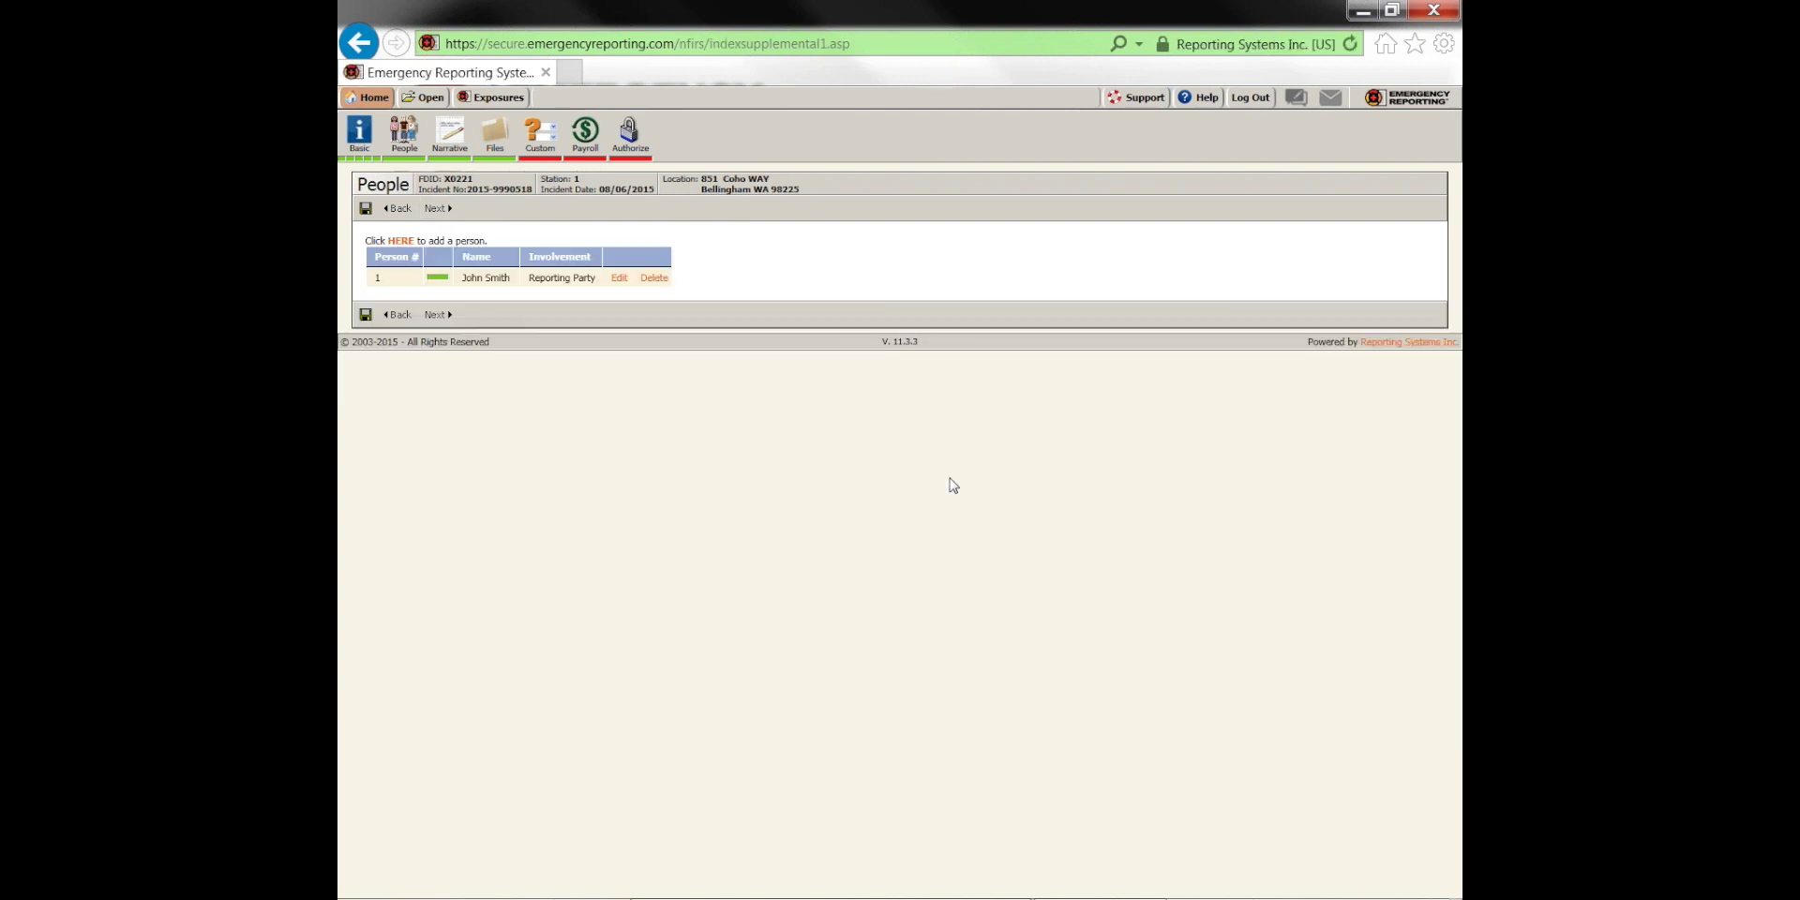
Type the narrative 'EMS call, all pt care per M1.' and advance past the Files page
left_click(436, 208)
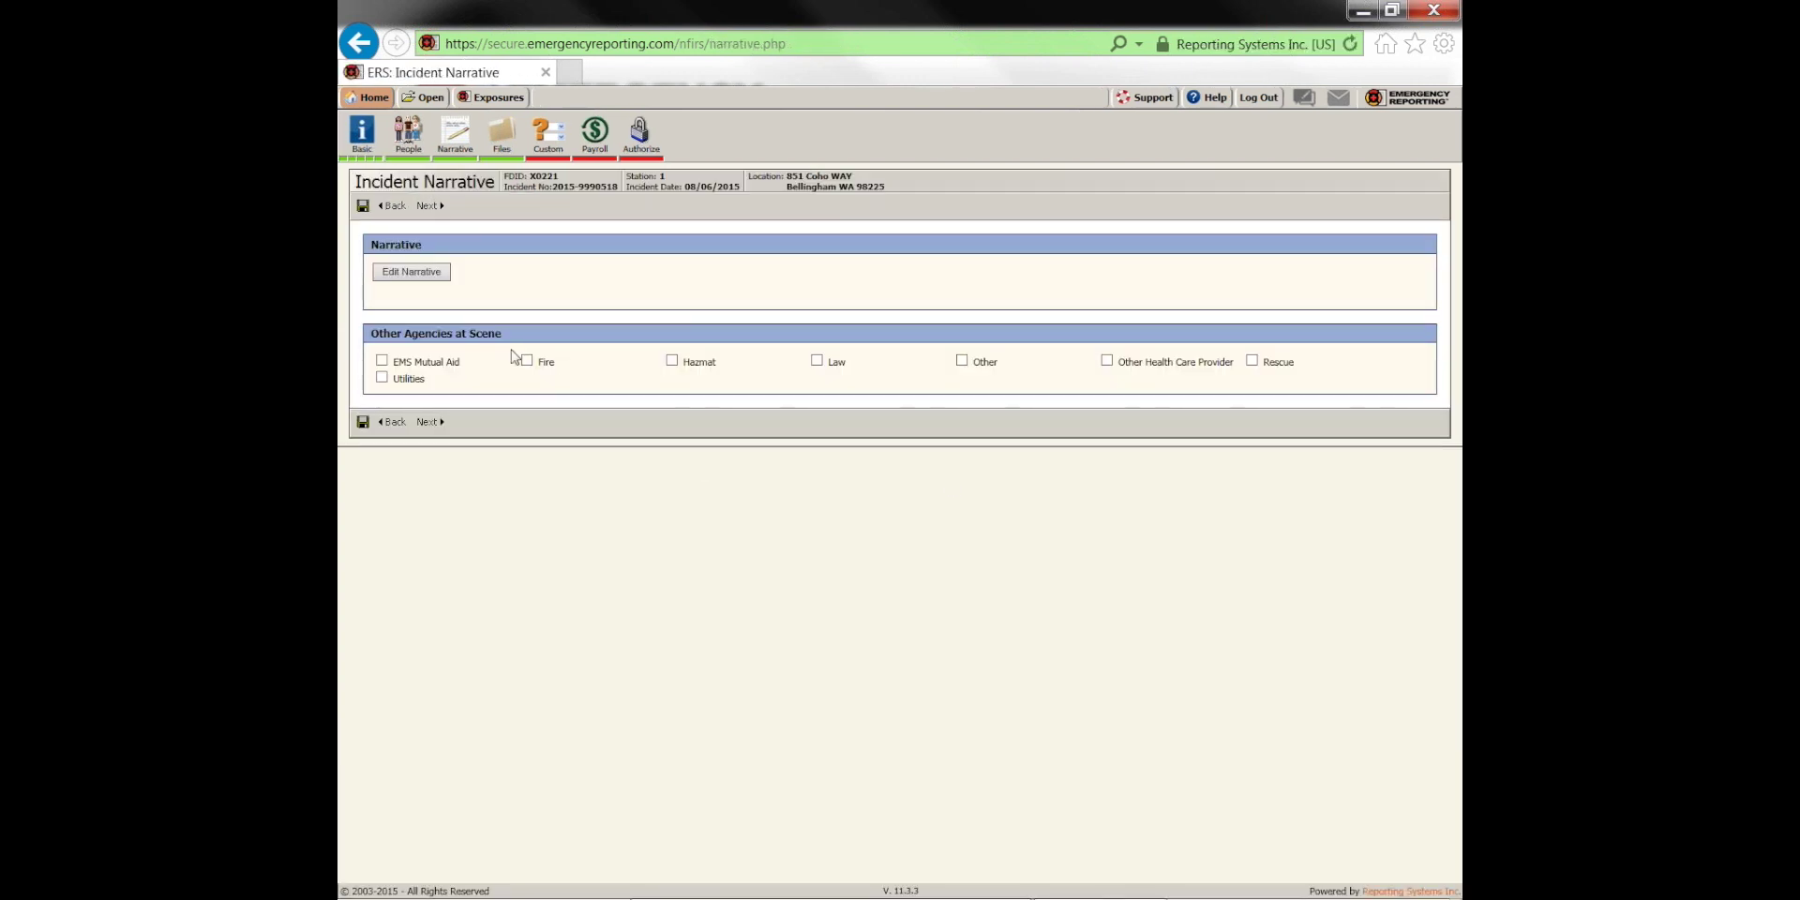
left_click(410, 272)
type("EMS call, all pt care per M1.")
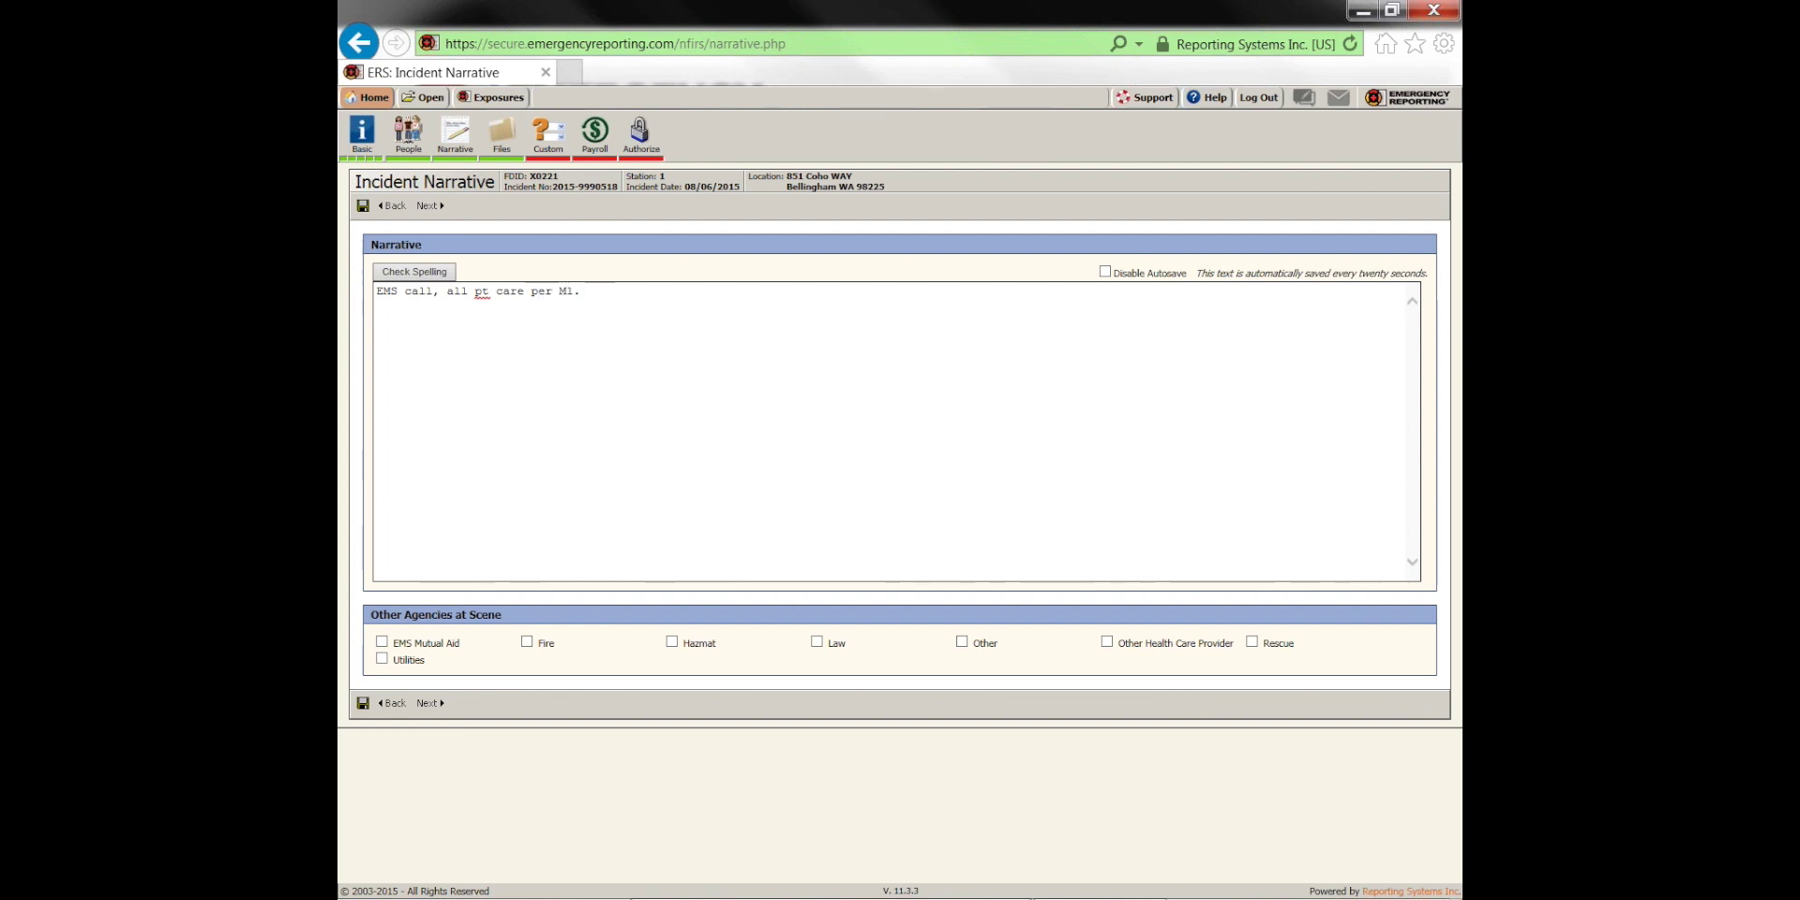
left_click(433, 210)
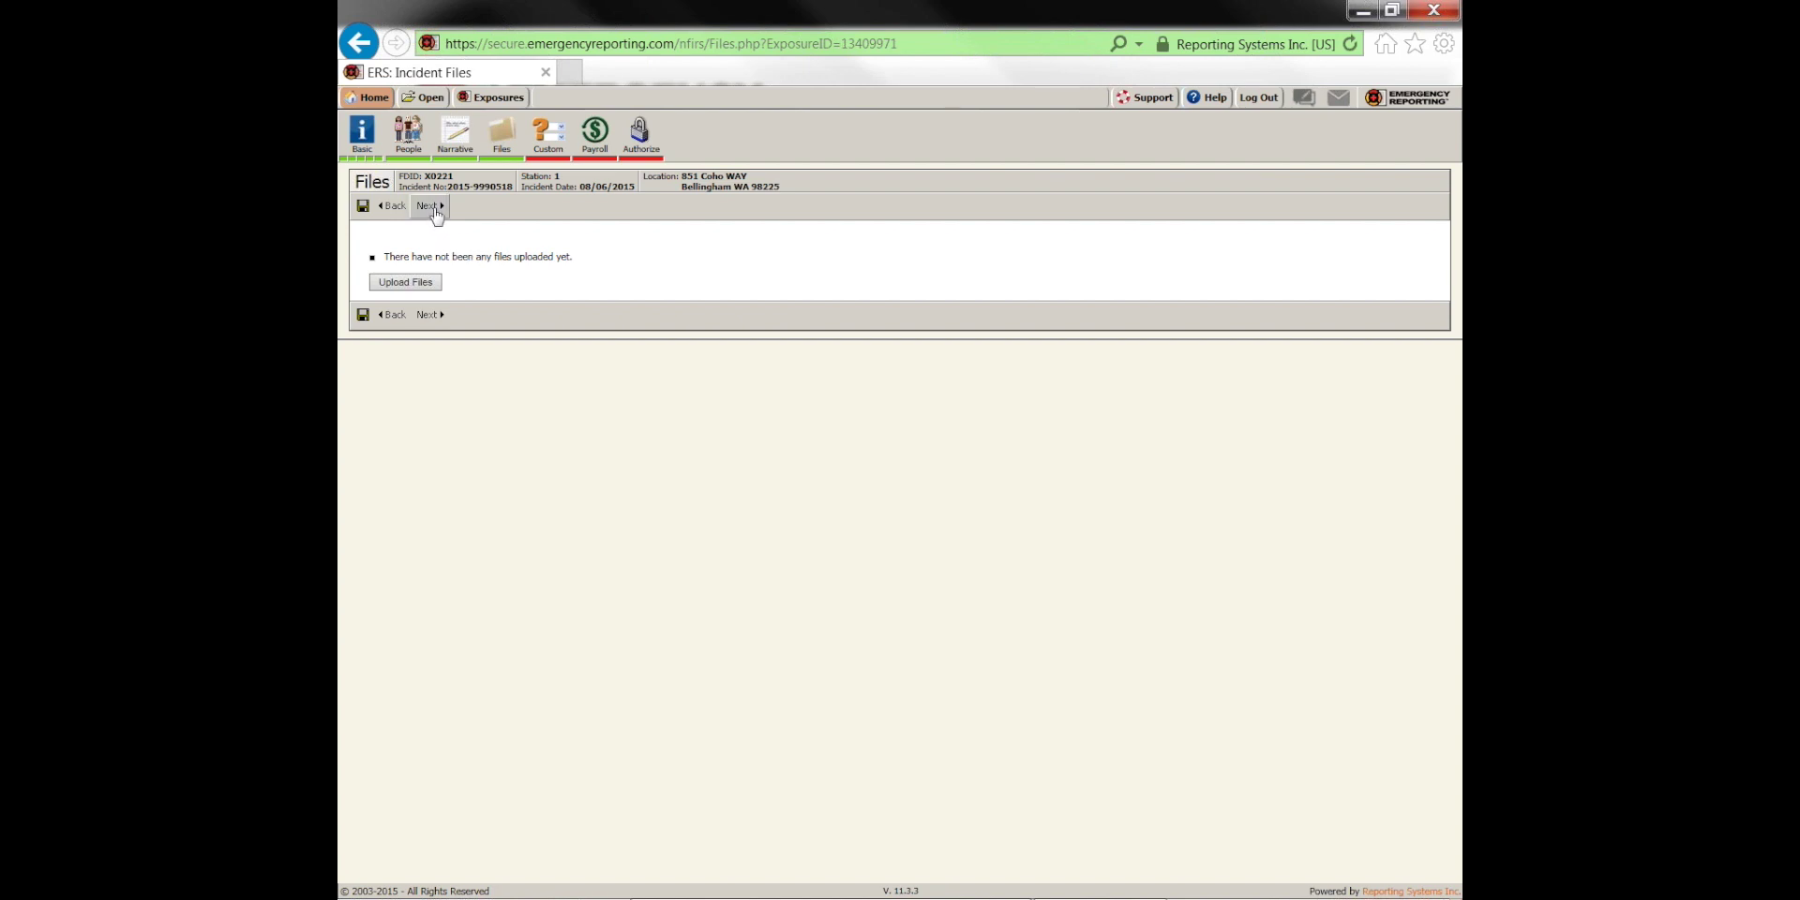
left_click(428, 205)
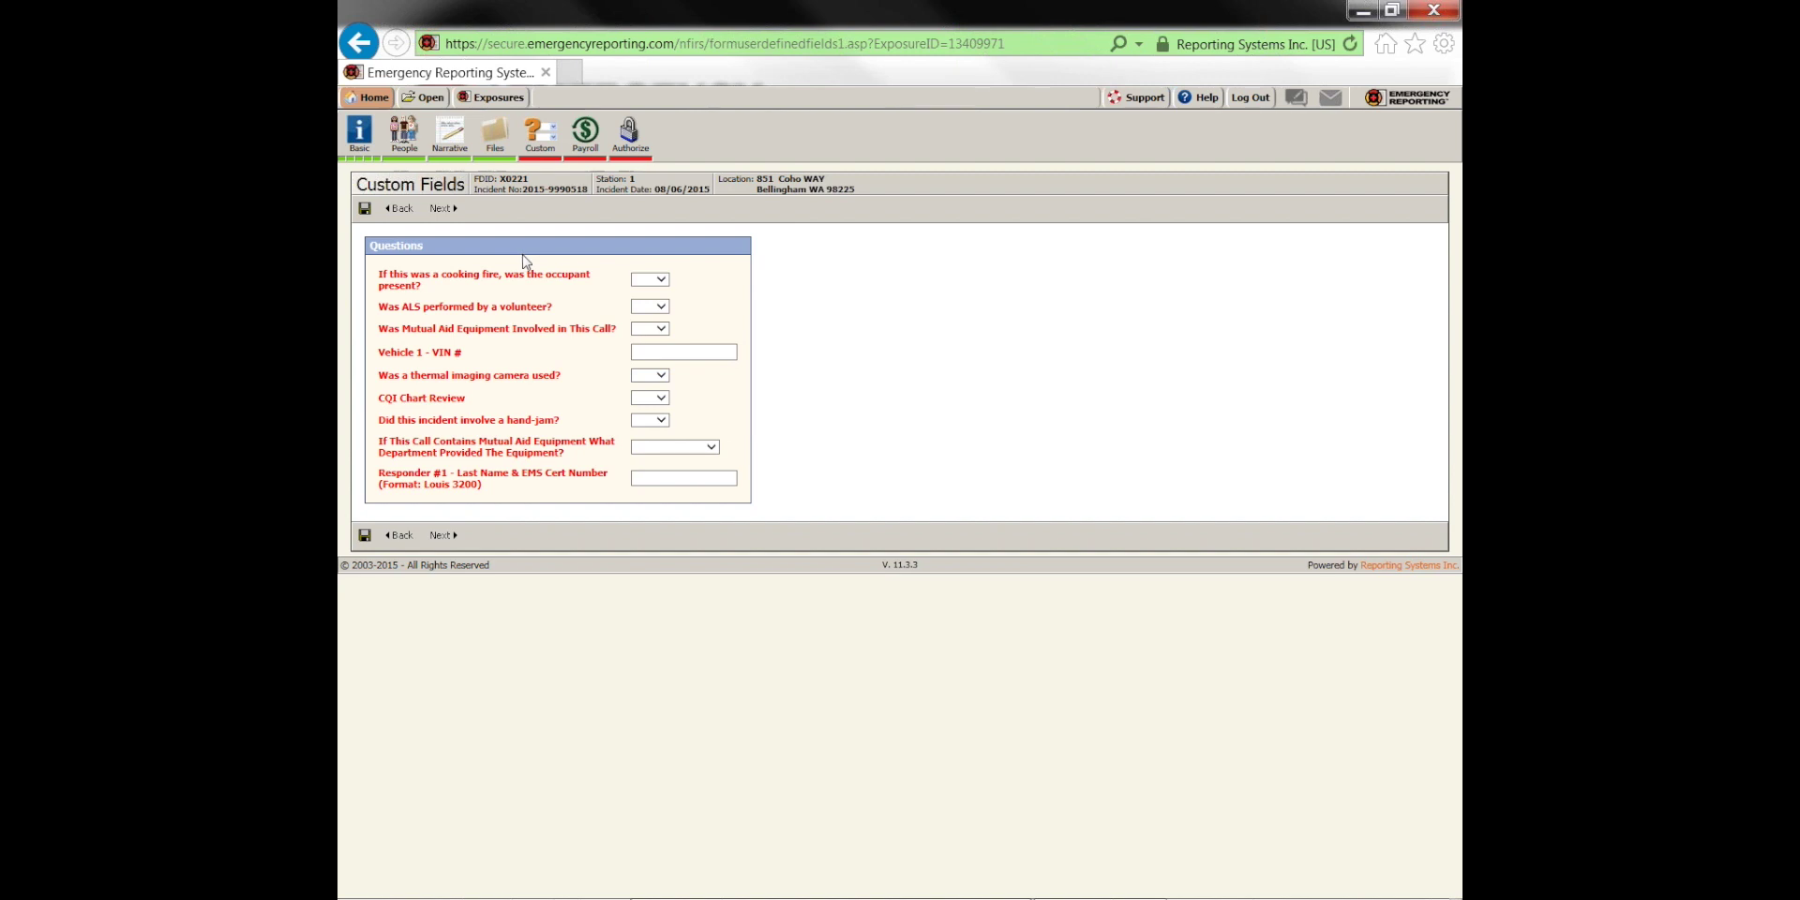
Answer the first custom questions (No, volunteer ALS Yes, mutual aid equipment Yes) and enter VIN 24323423
left_click(662, 279)
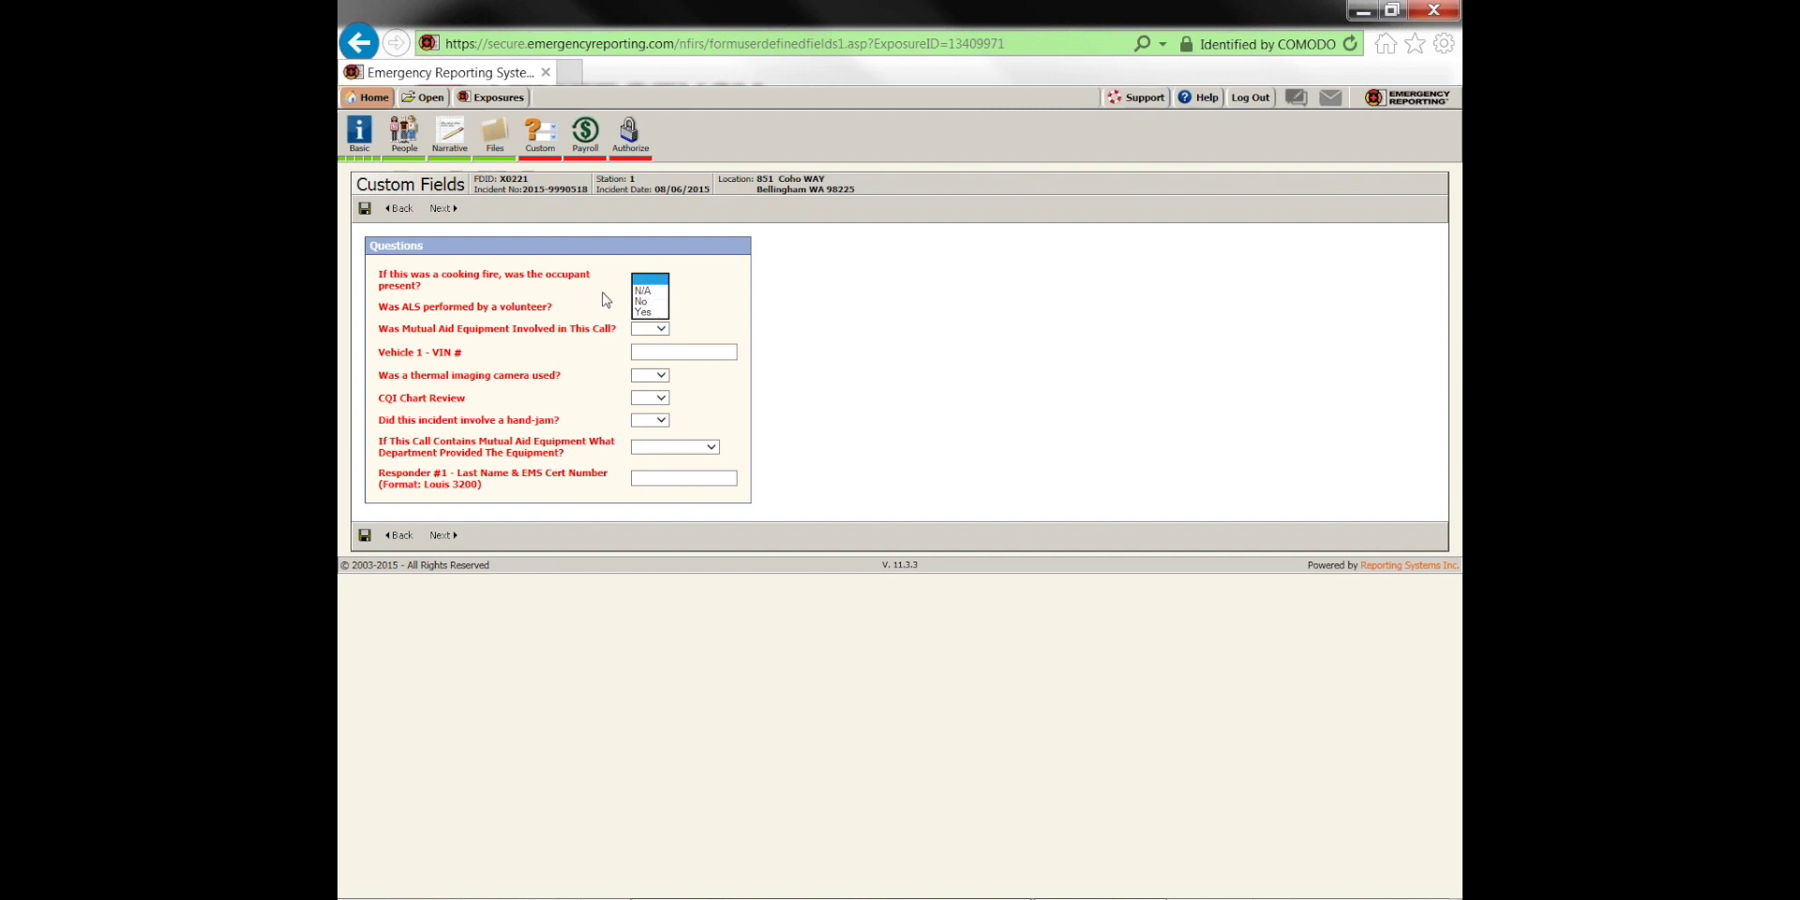
left_click(649, 302)
left_click(650, 306)
left_click(647, 327)
left_click(647, 329)
left_click(645, 340)
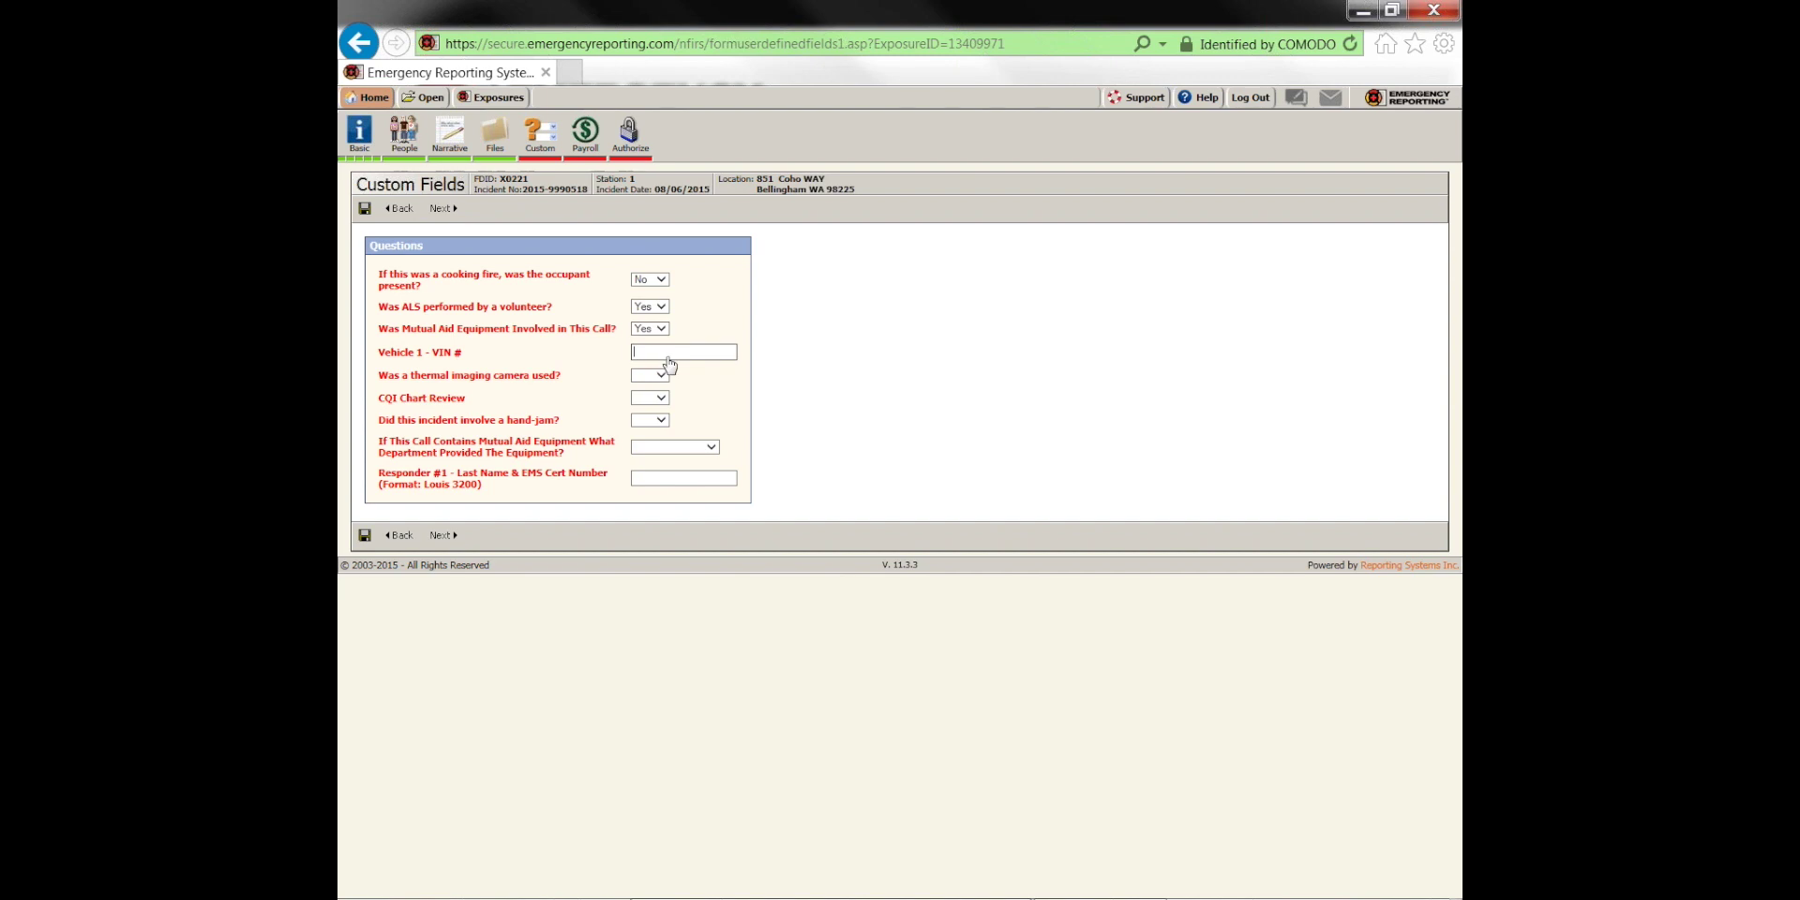
type("24323423")
Answer thermal camera No, CQI review Yes, hand-jam N/A, mutual aid from Colrain Twp, then save
left_click(651, 375)
left_click(653, 404)
left_click(654, 404)
left_click(653, 419)
left_click(654, 420)
left_click(654, 432)
left_click(665, 446)
left_click(667, 464)
left_click(676, 482)
type("dfssdfsdf")
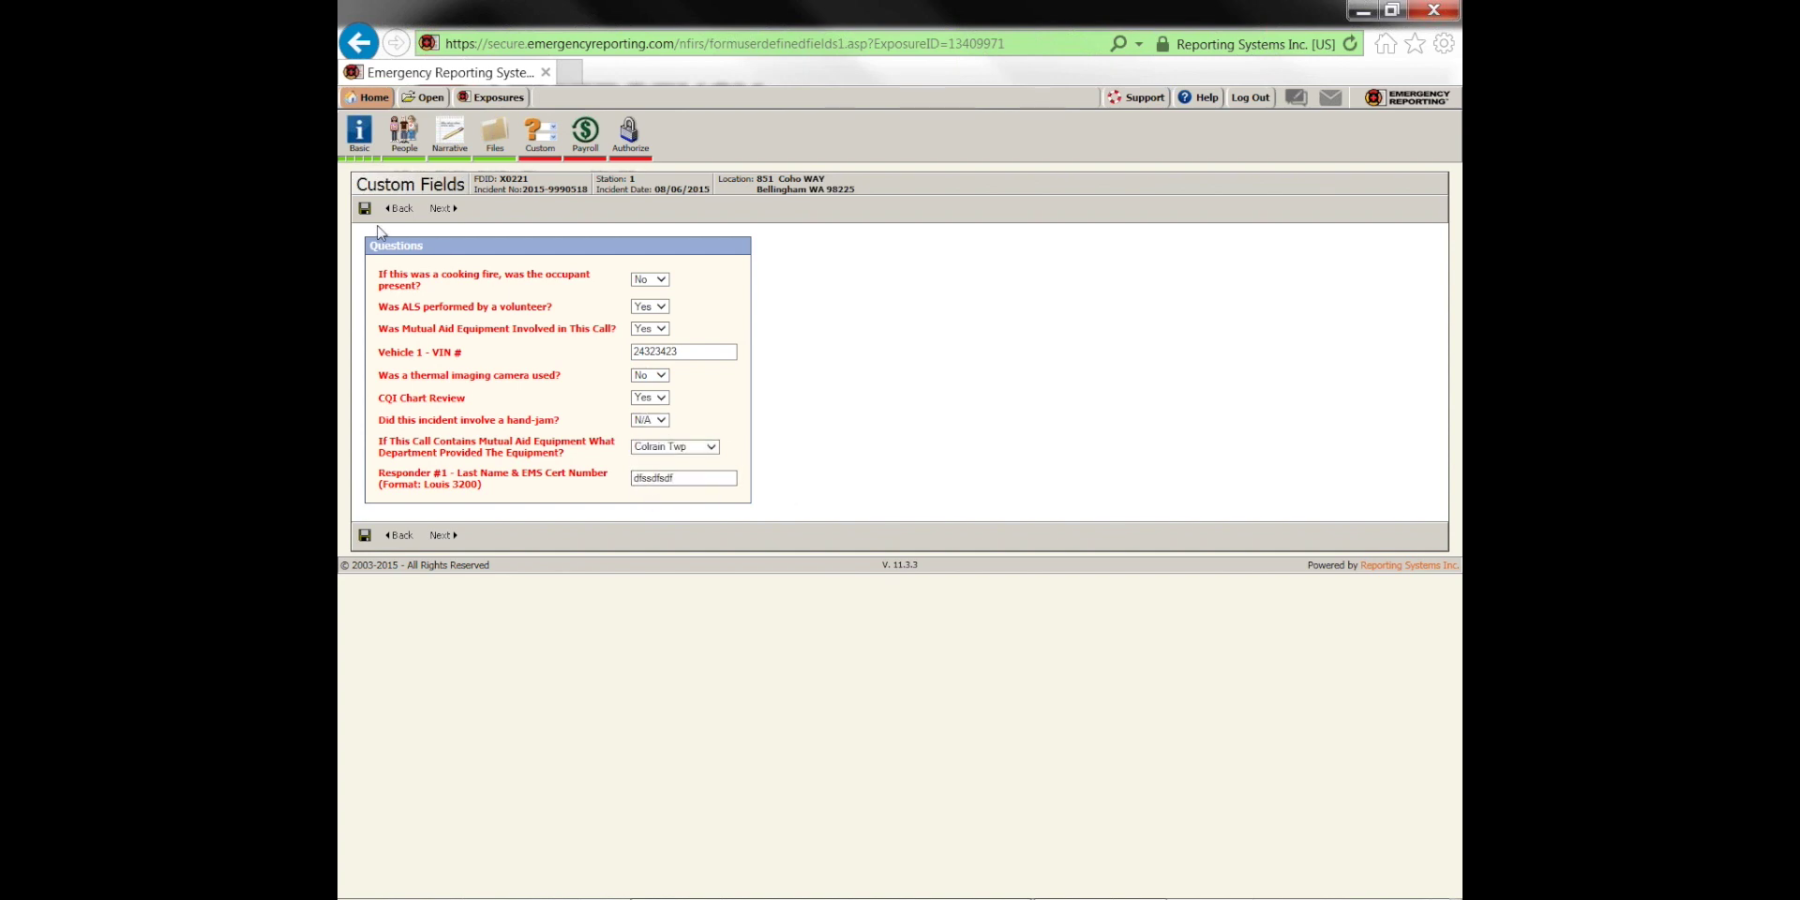
left_click(365, 208)
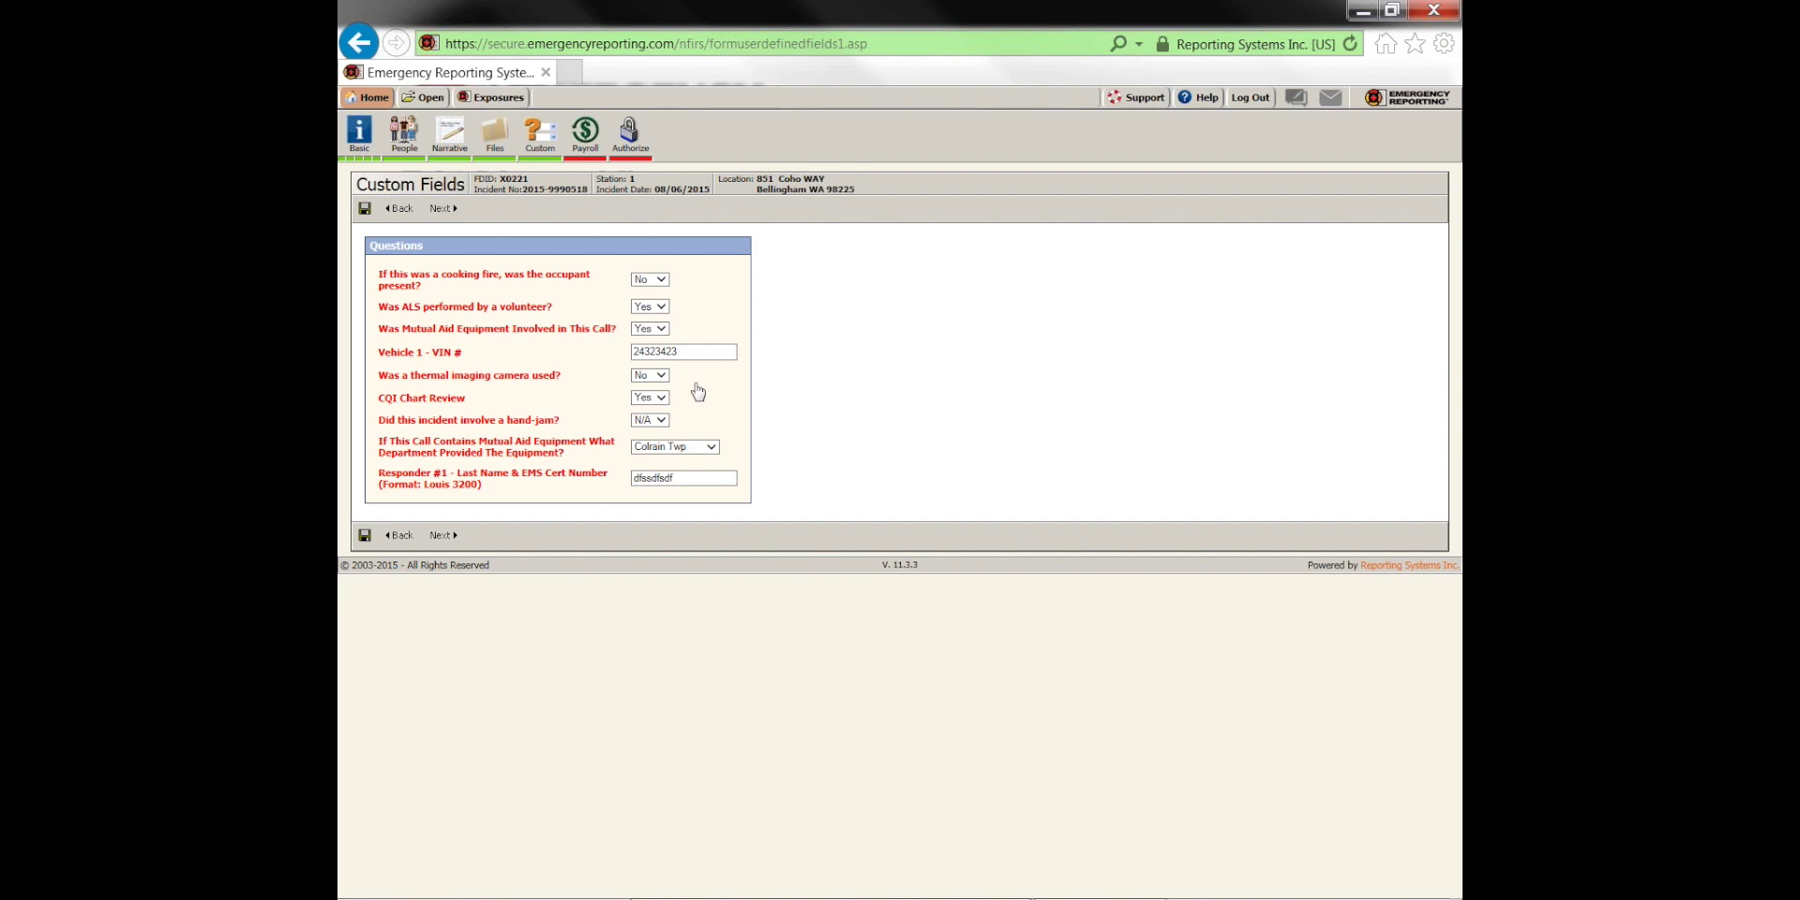
left_click(441, 208)
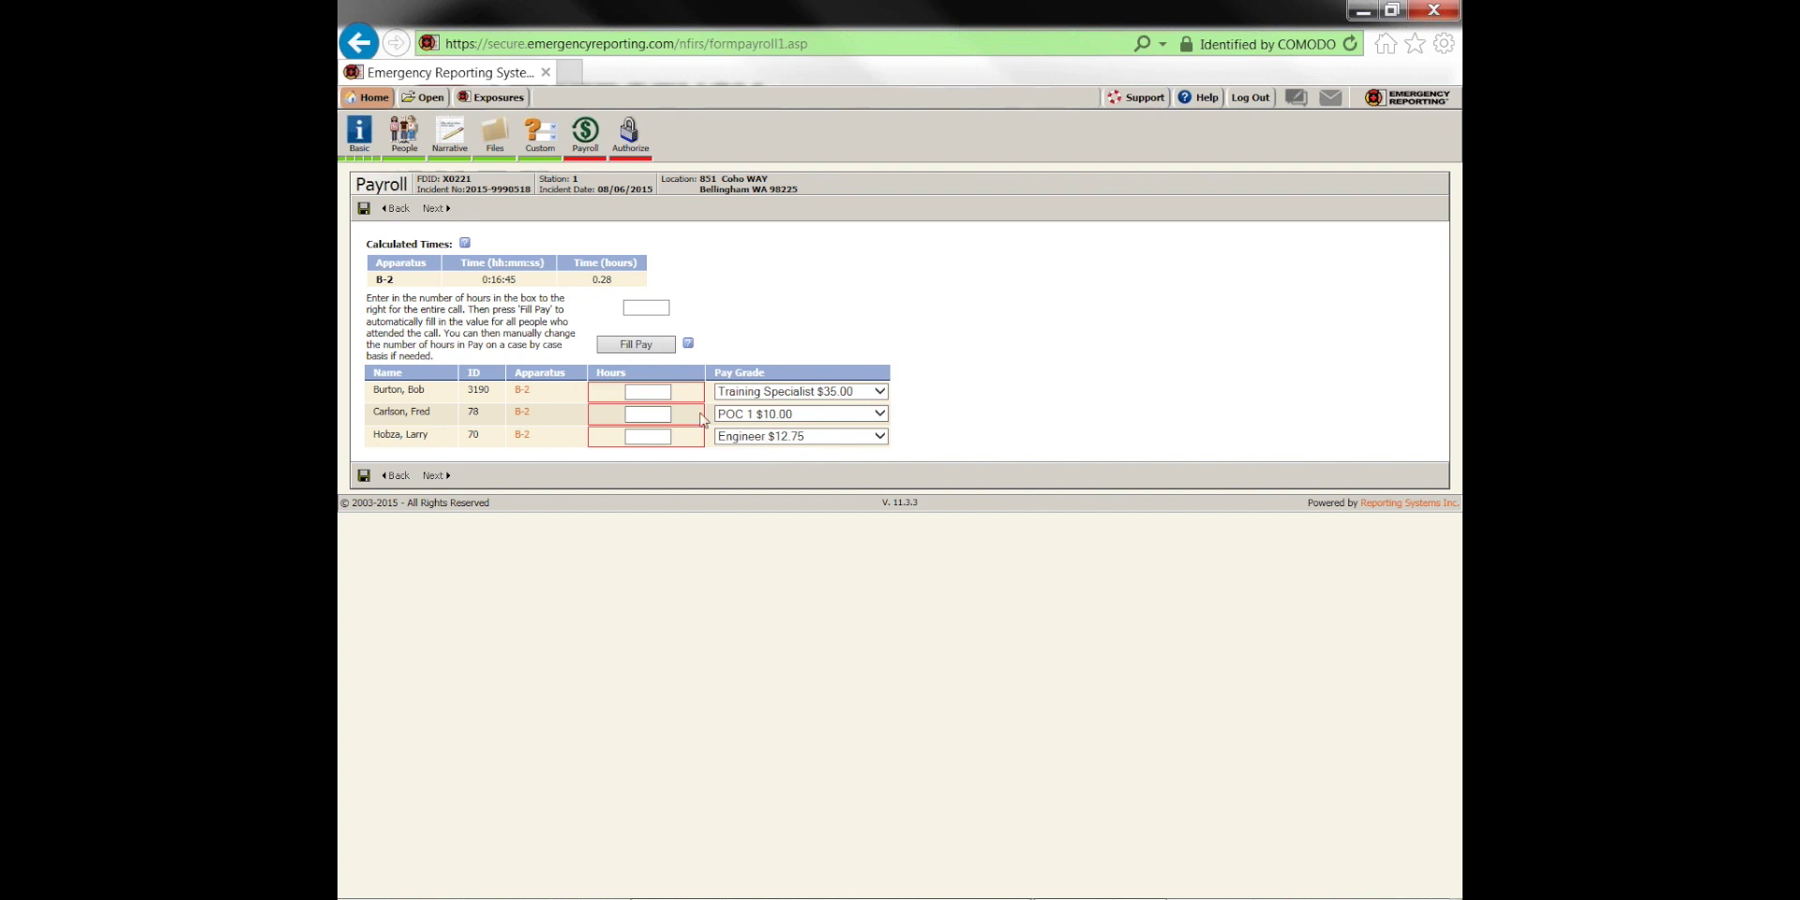
Fill 1 payroll hour for each of the three crew members and continue to Authorize
left_click(667, 392)
left_click(646, 308)
type("1")
left_click(654, 346)
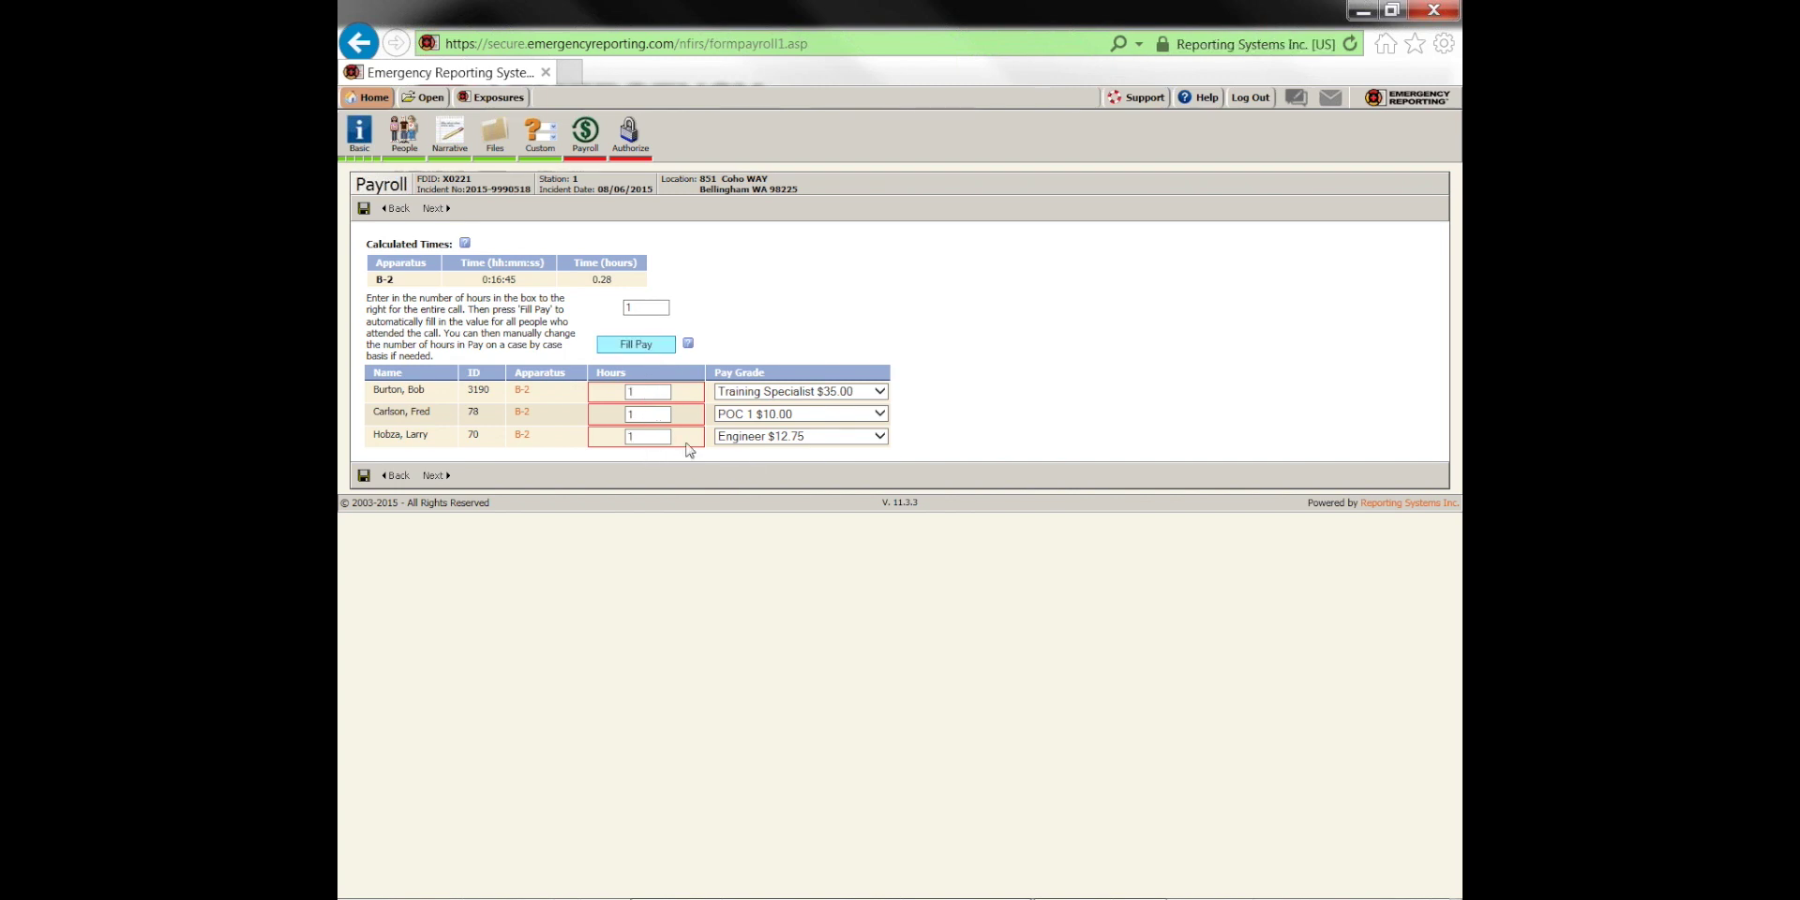
left_click(440, 210)
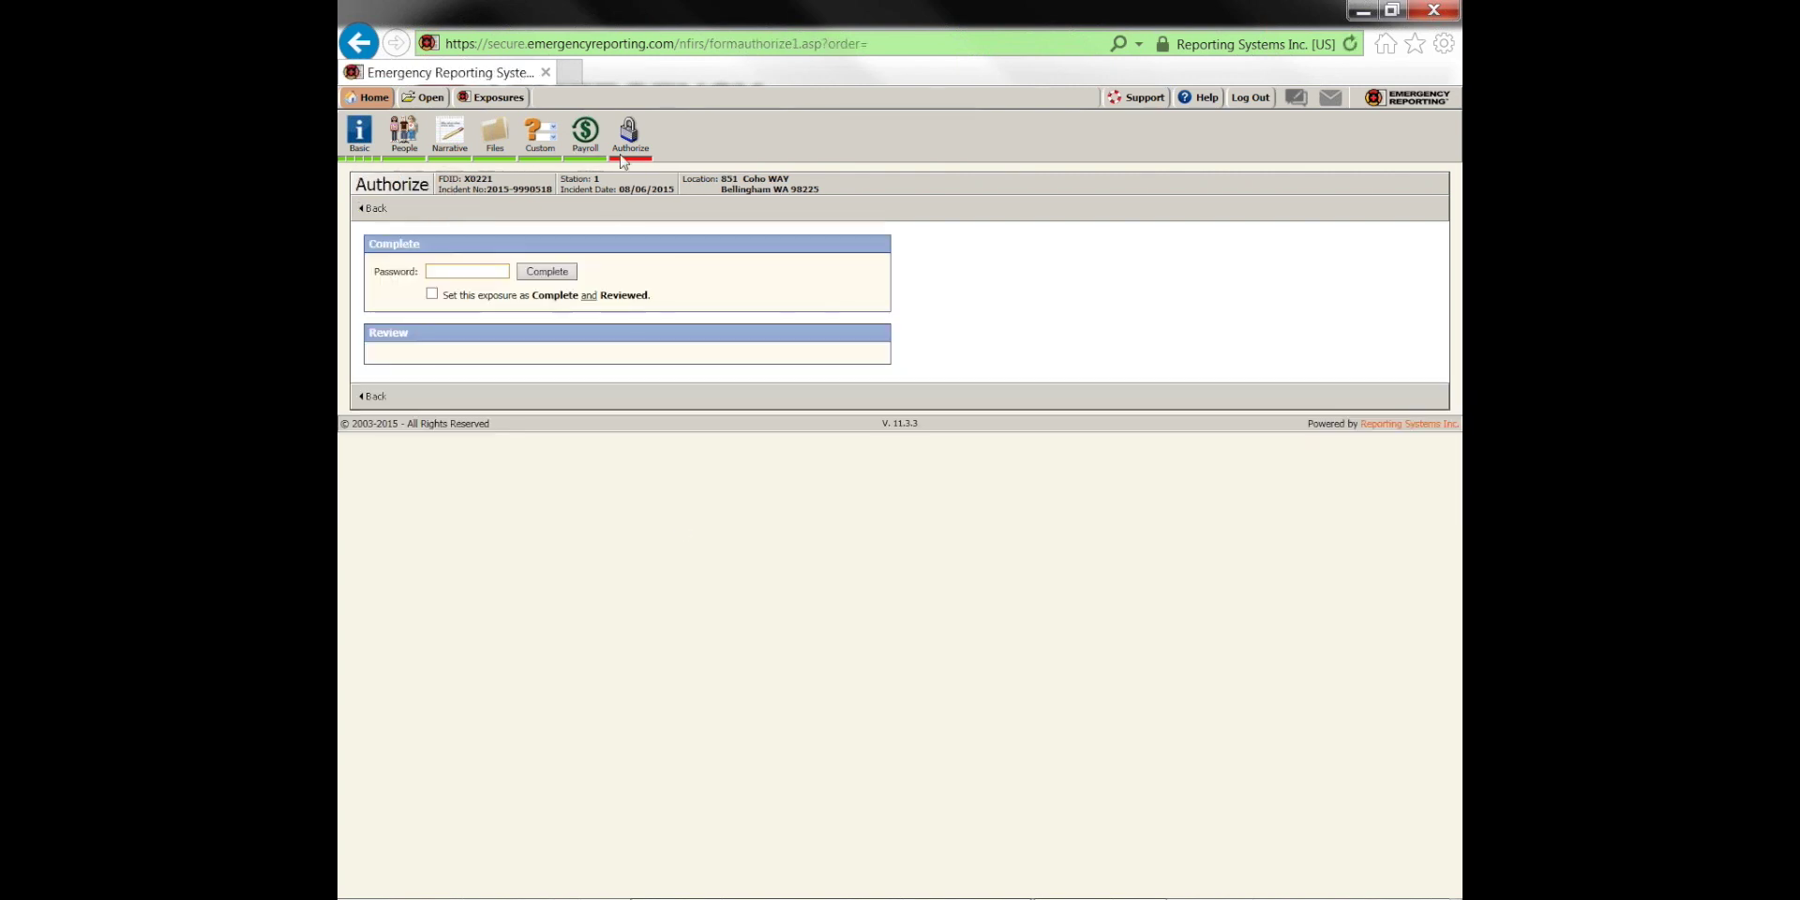
left_click(444, 273)
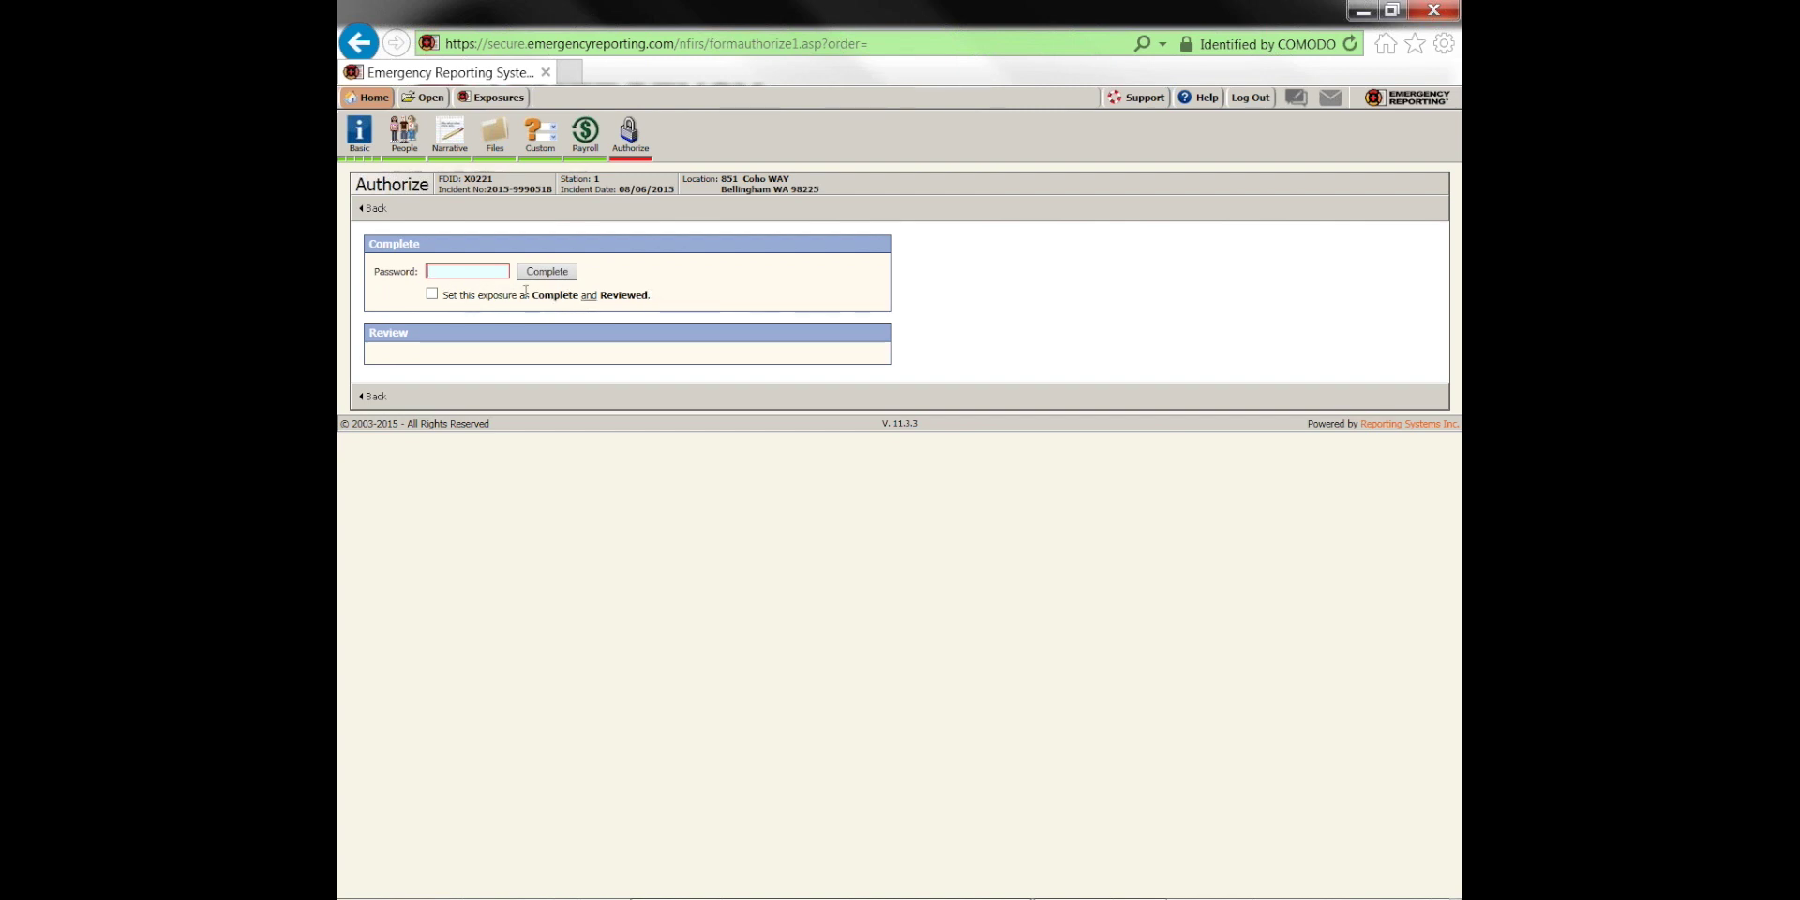
key("ctrl+v")
key("Return")
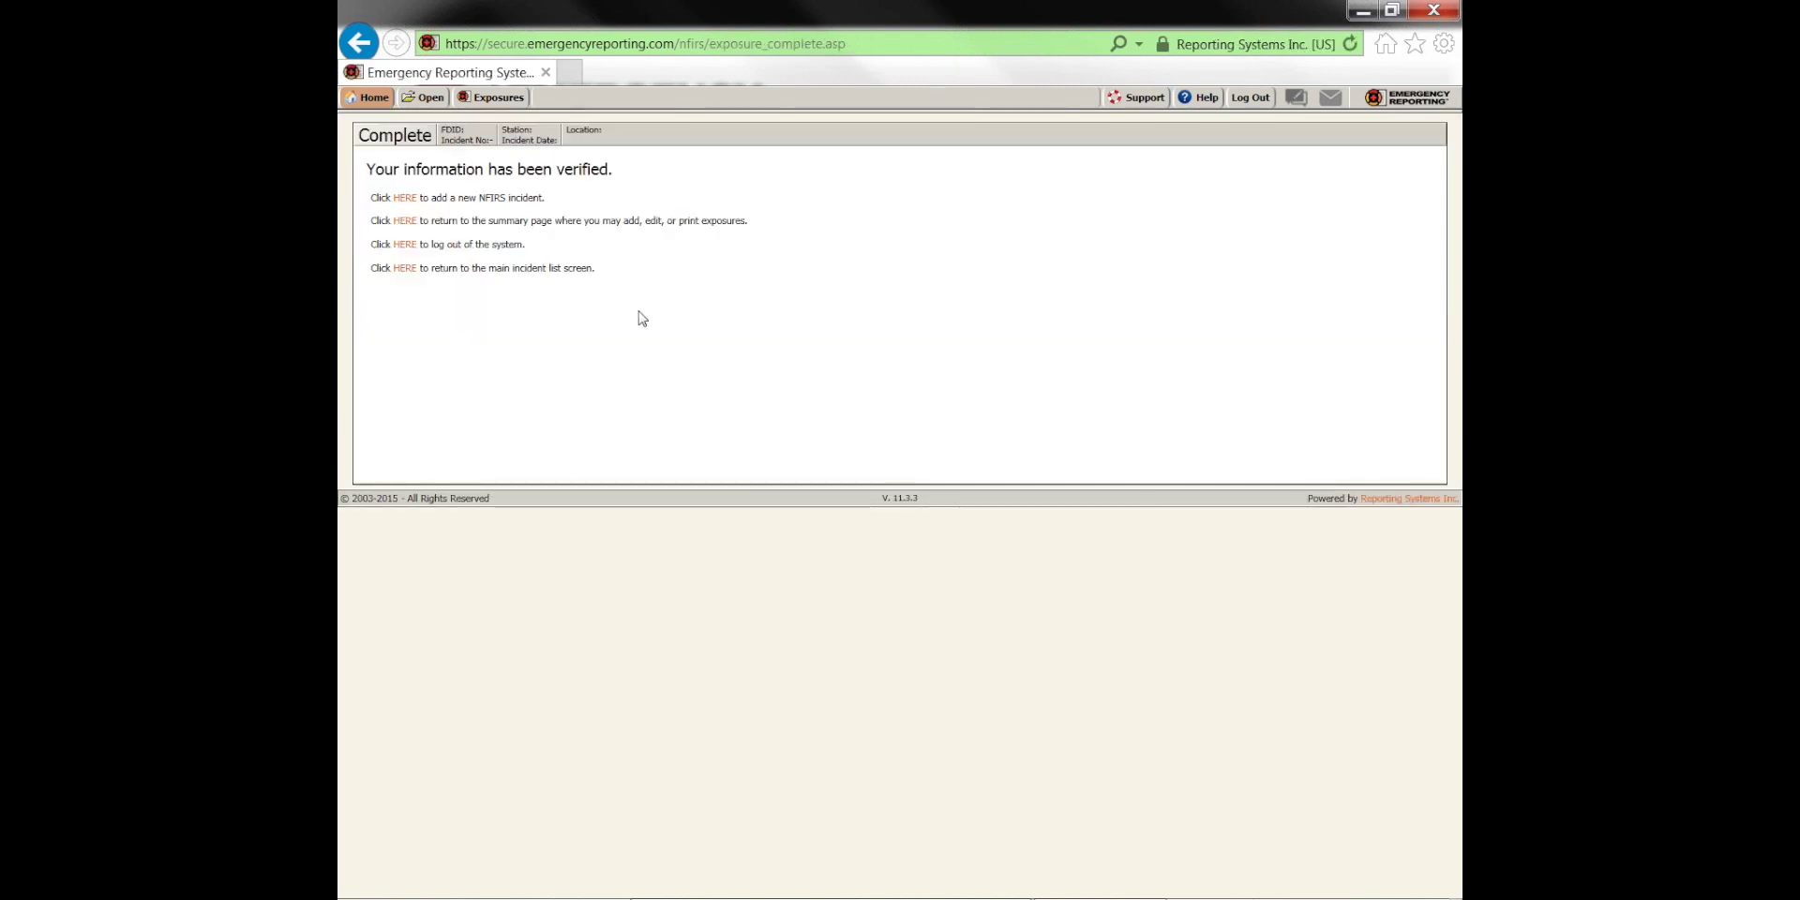
left_click(427, 103)
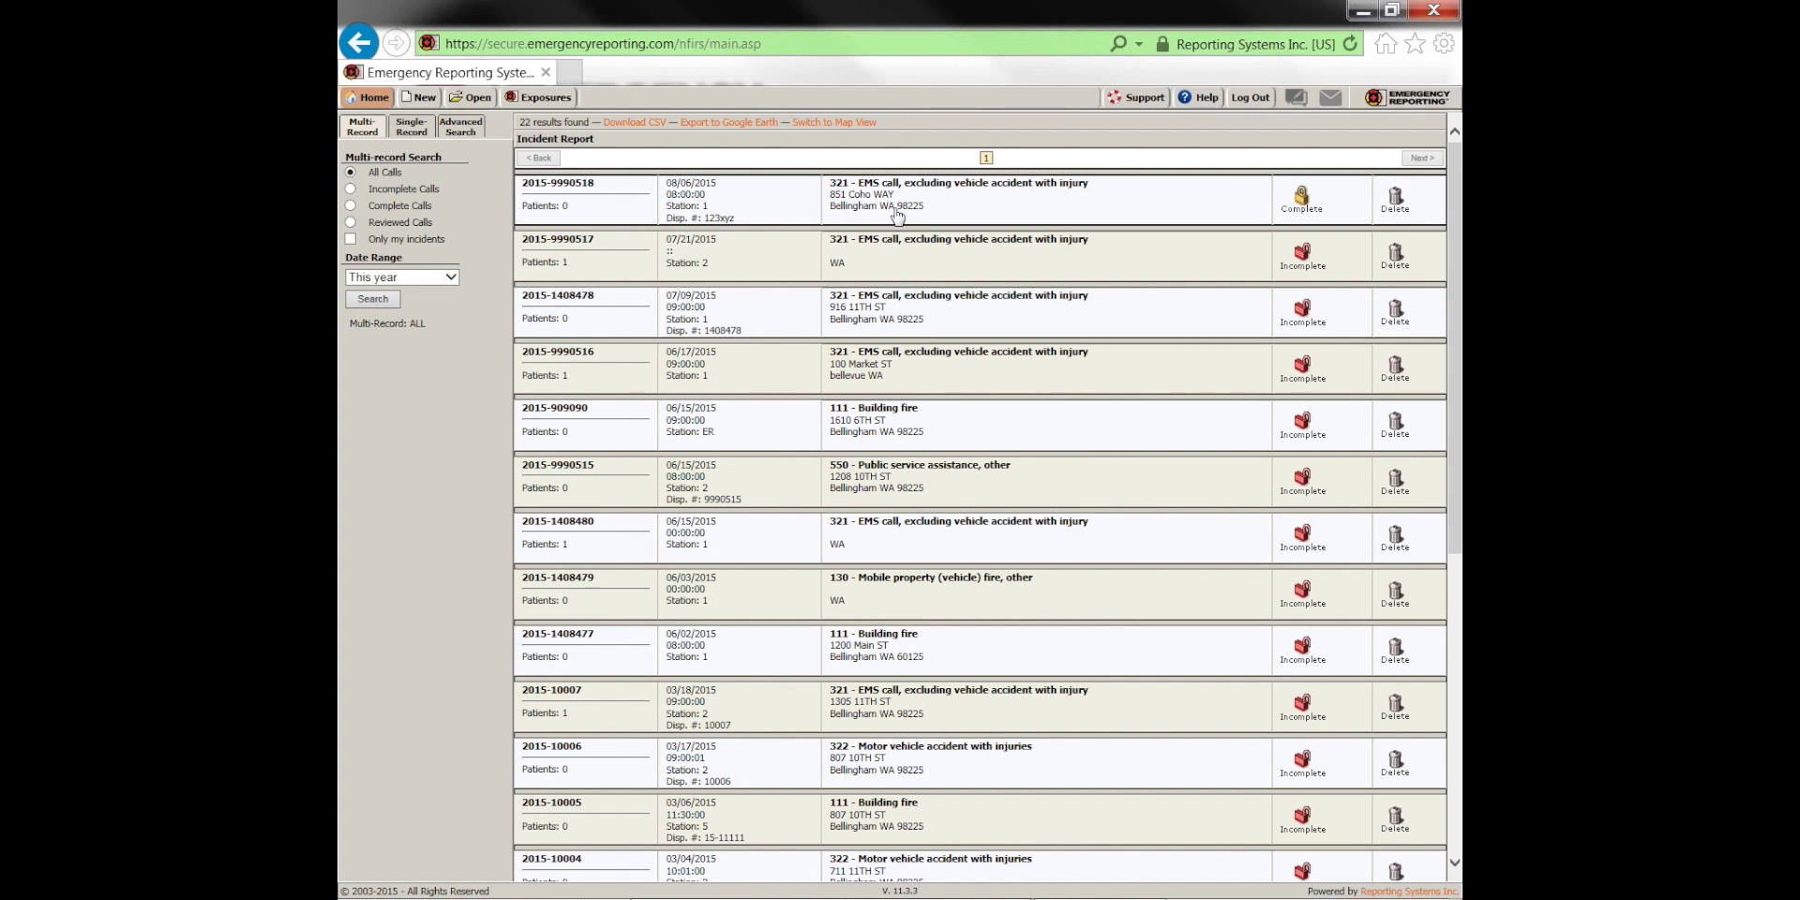
left_click(949, 203)
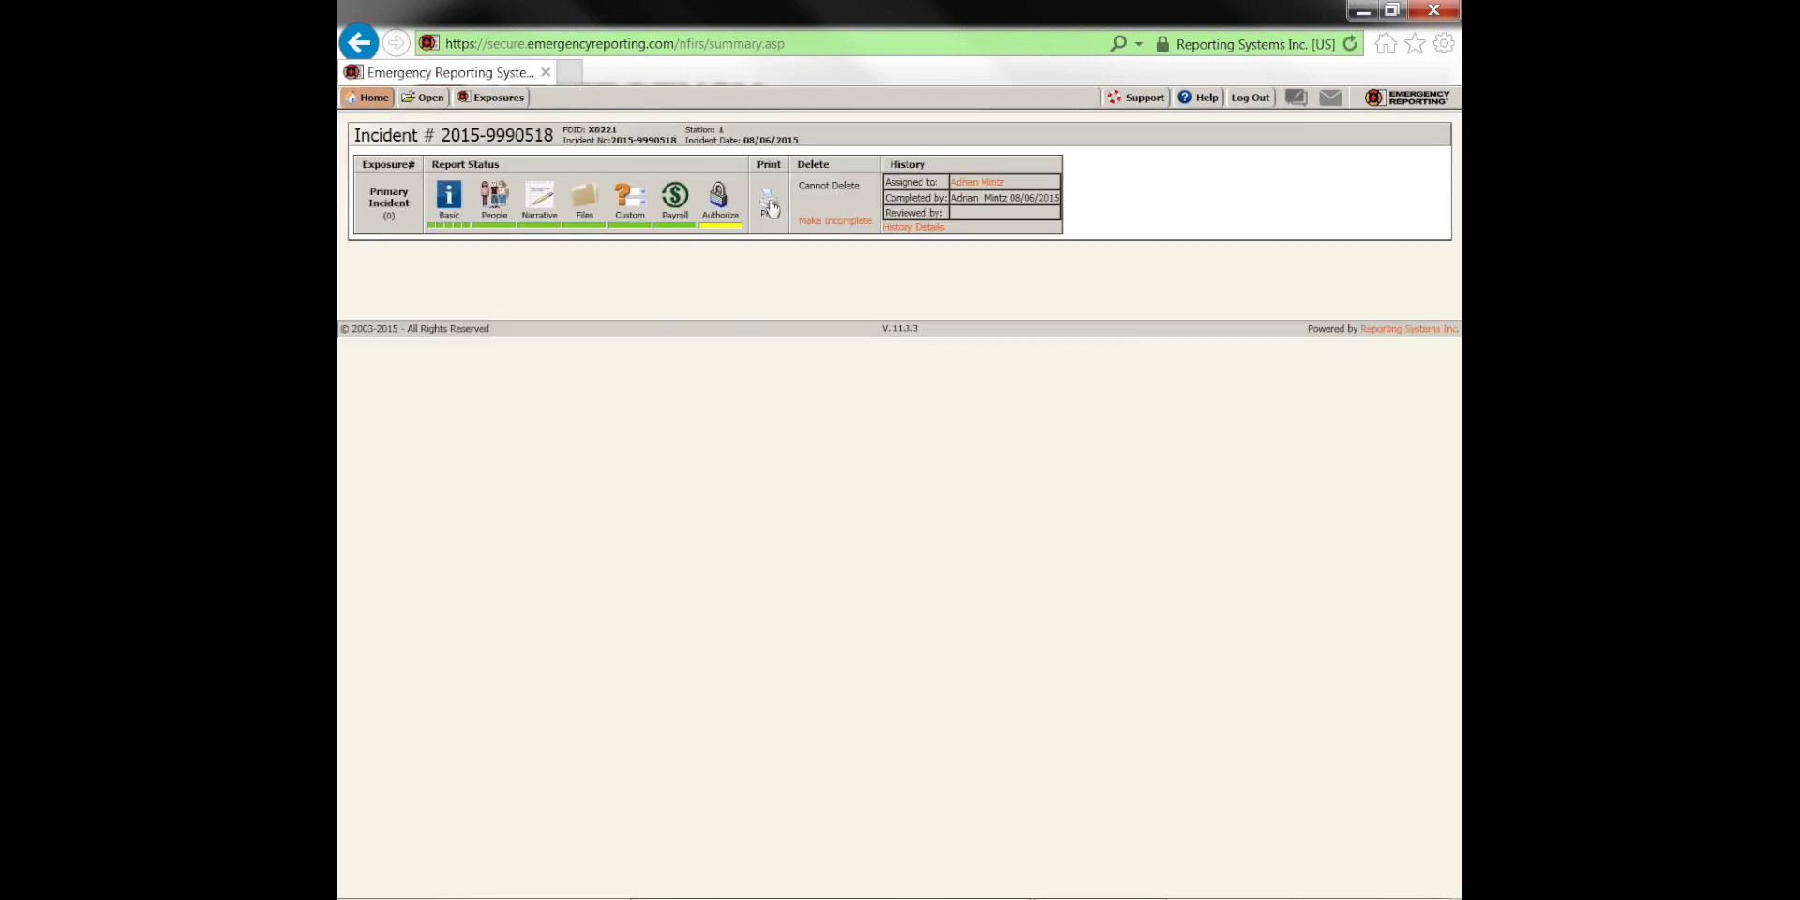
left_click(407, 200)
left_click(418, 250)
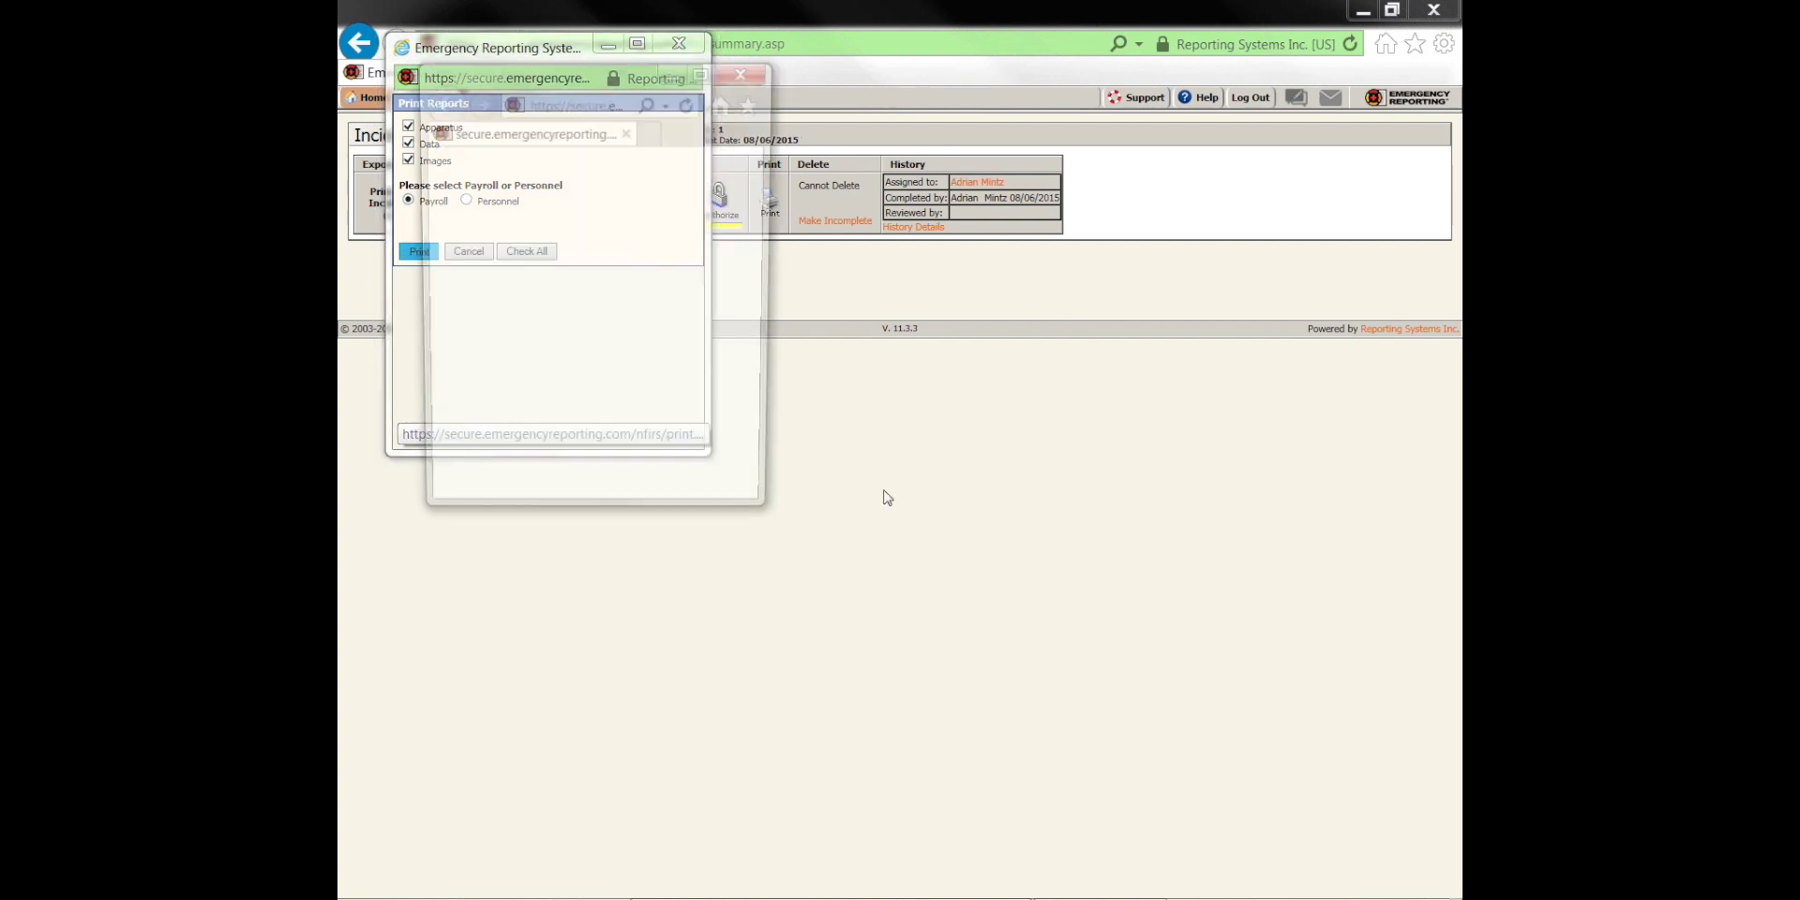
left_click(704, 69)
scroll(1098, 401, "down", 2)
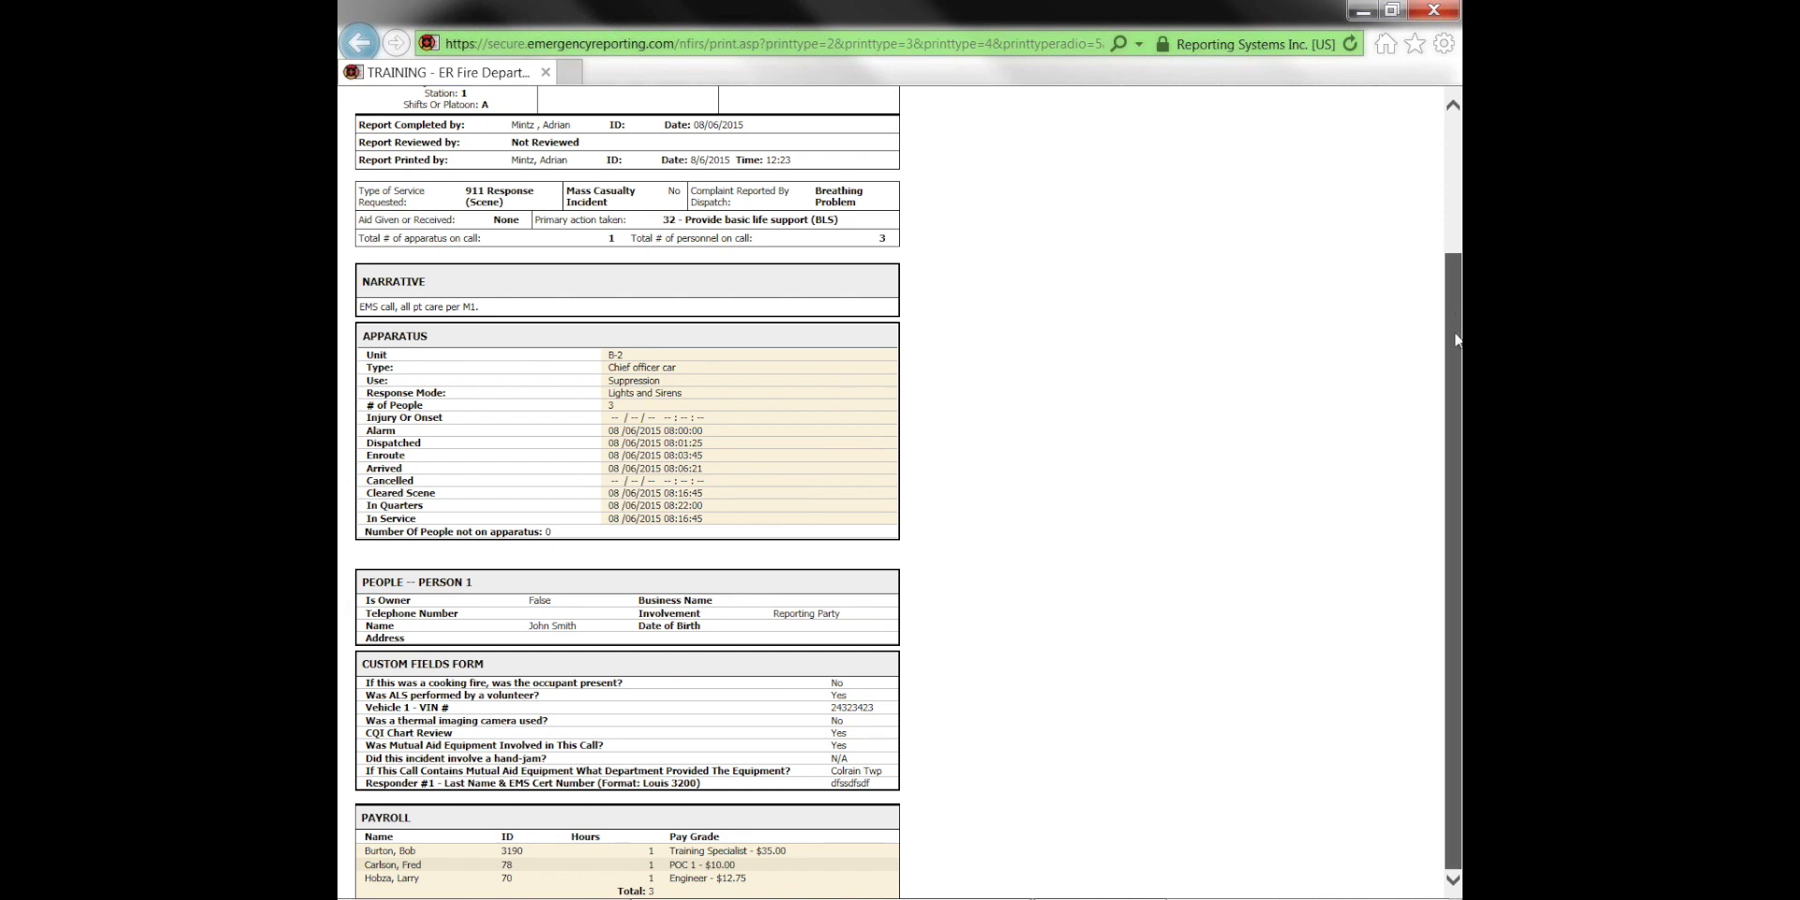
left_click_drag(1451, 309, 1449, 290)
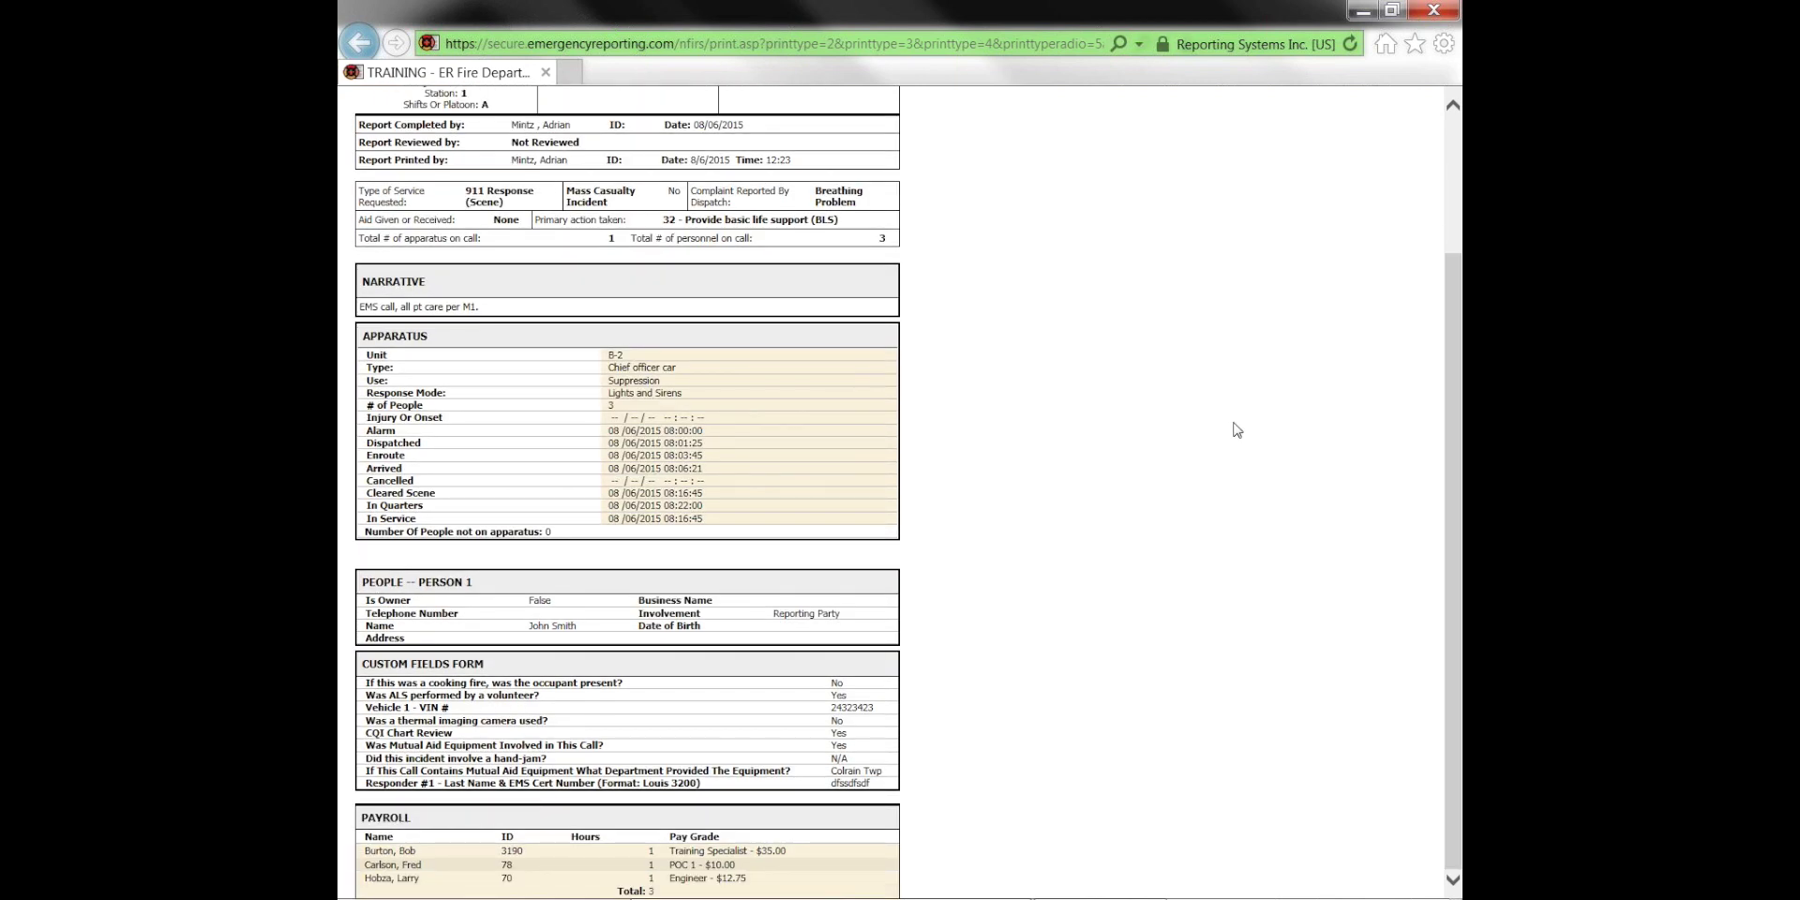
scroll(742, 183, "up", 2)
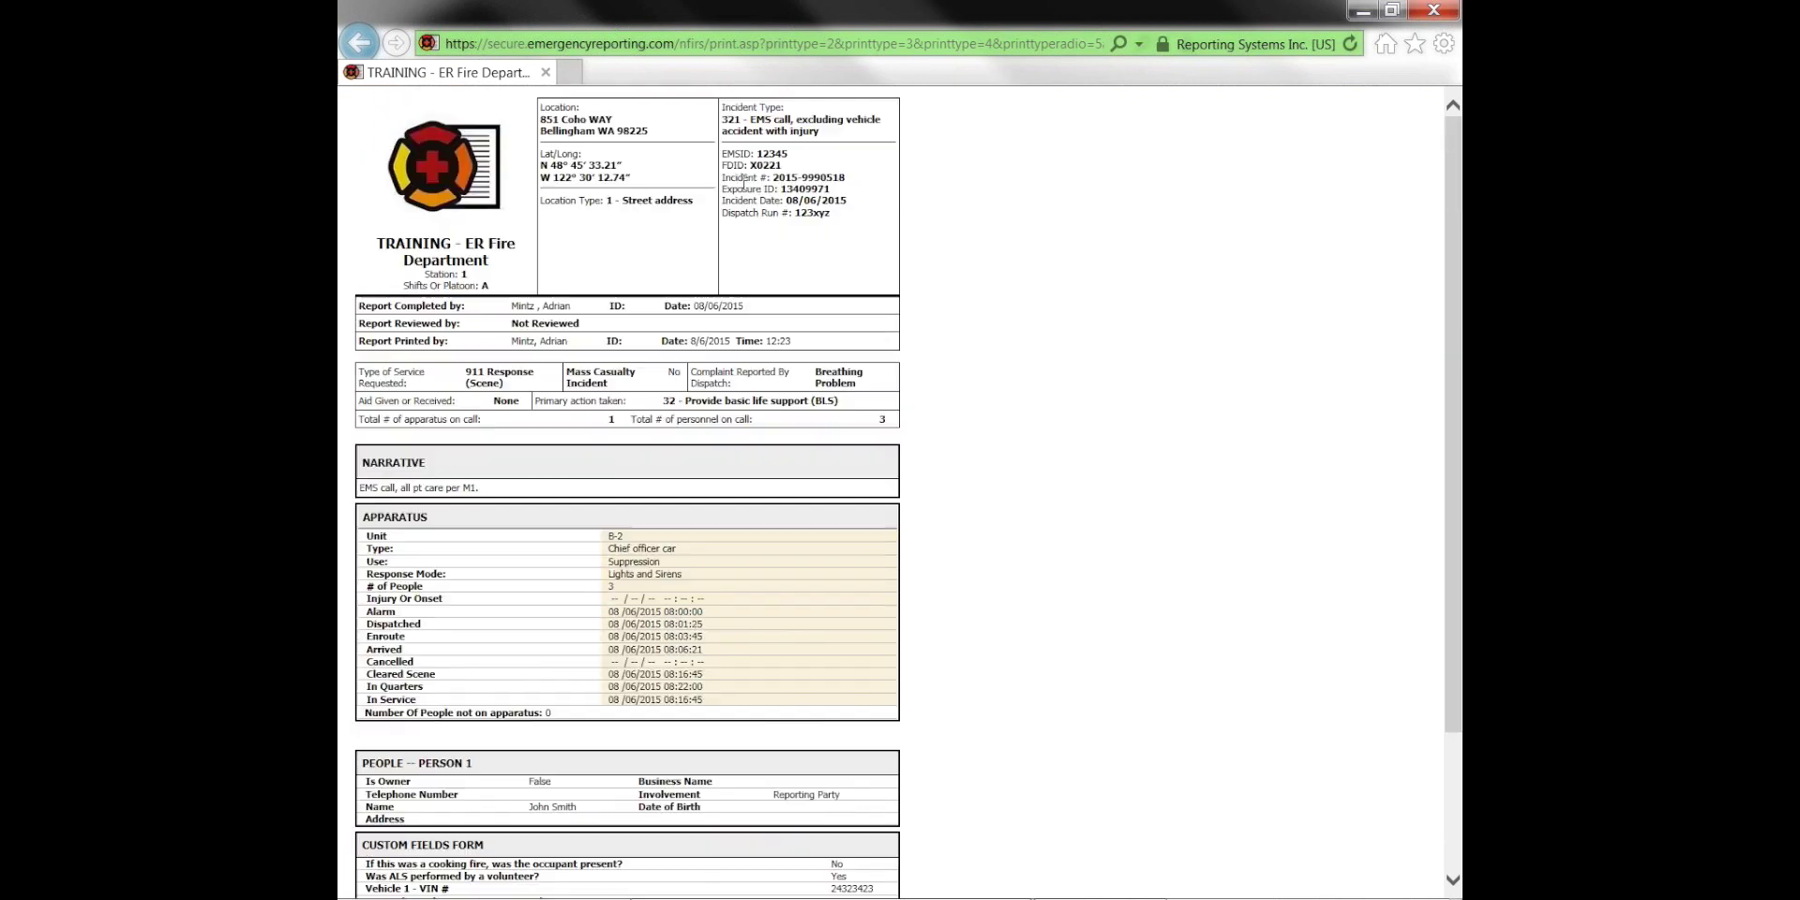
left_click(1437, 13)
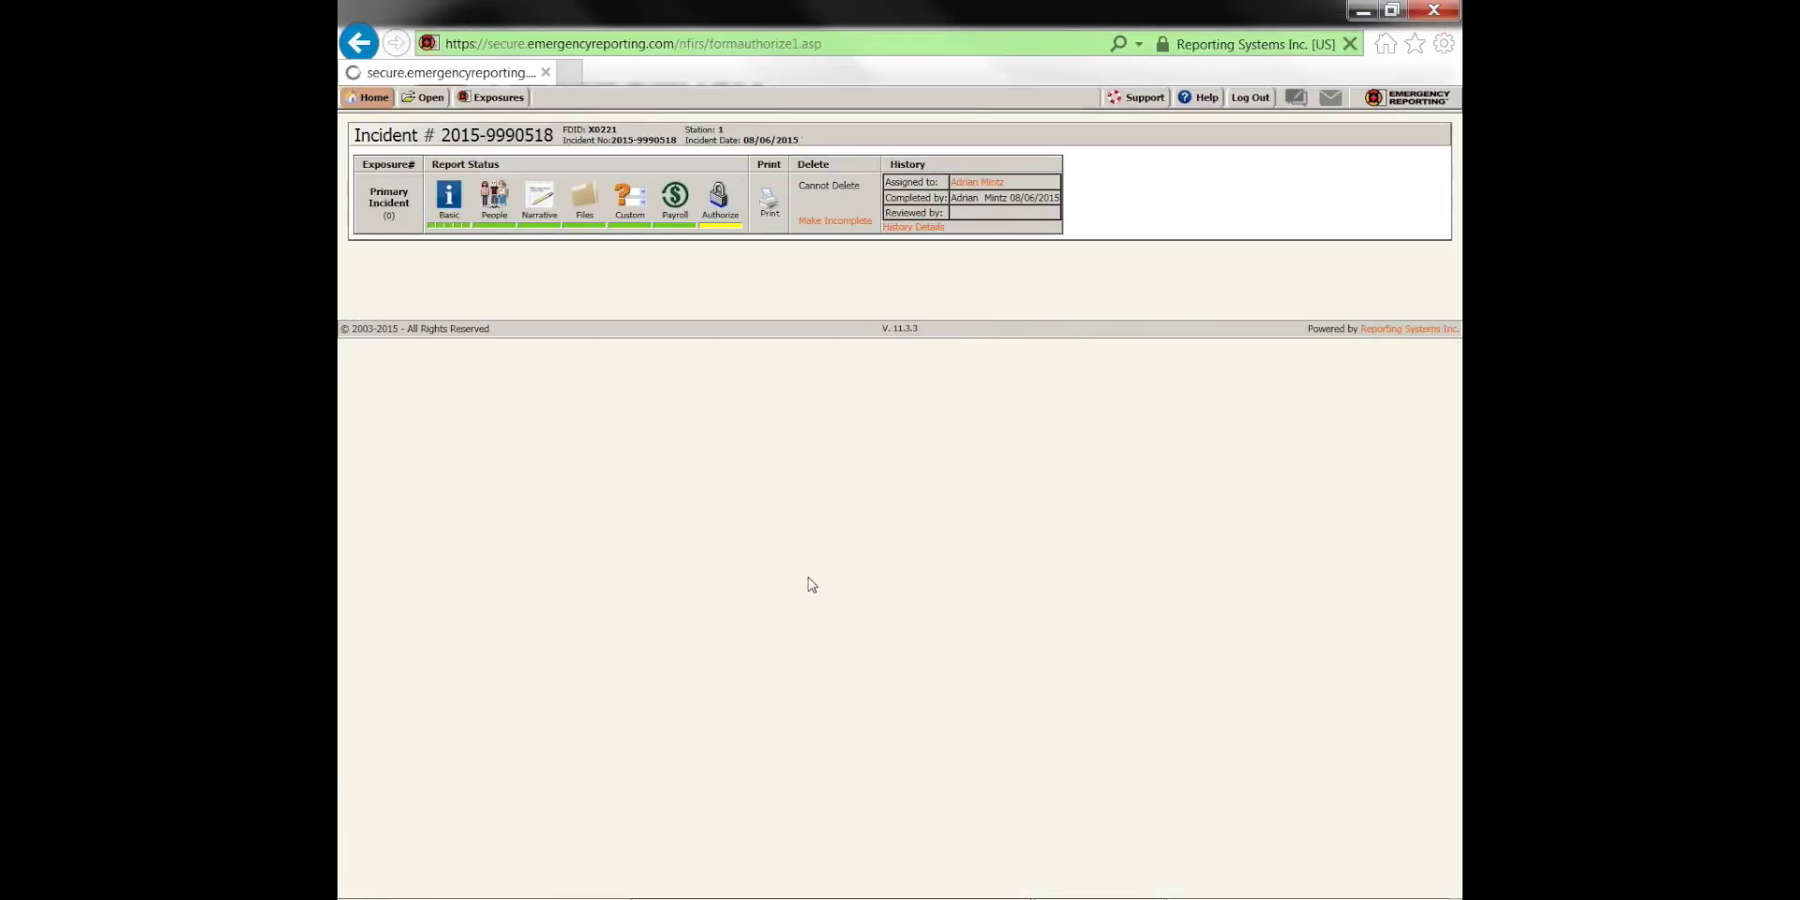
left_click(490, 348)
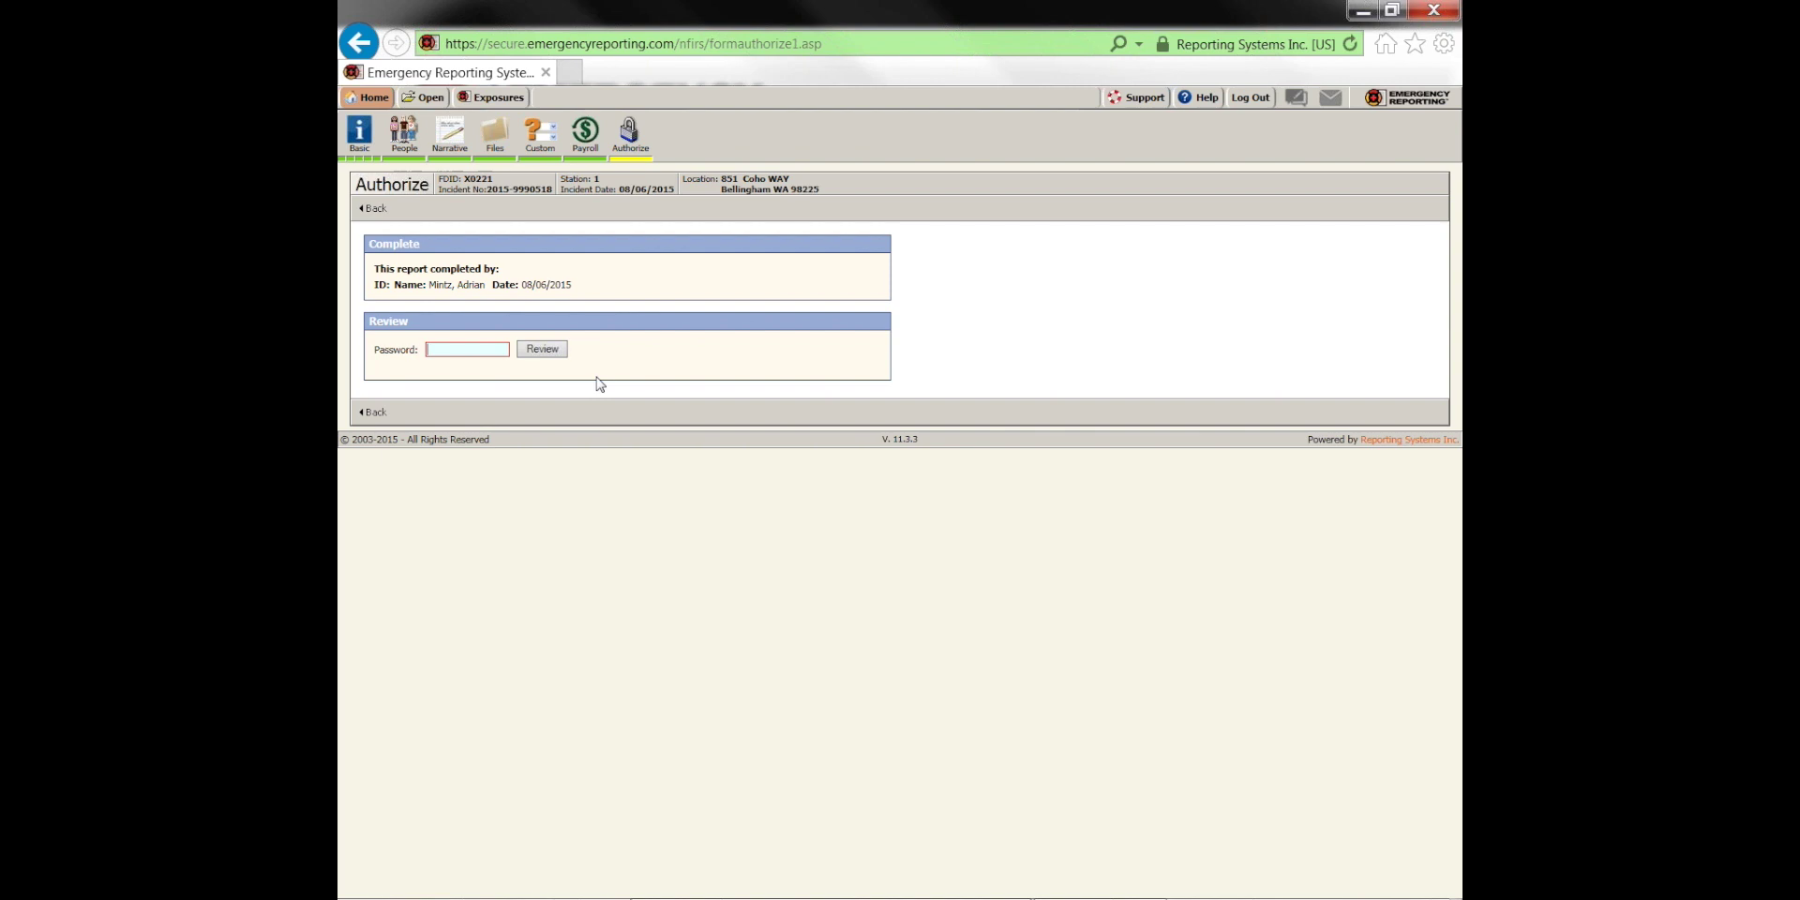
type("************")
key("Return")
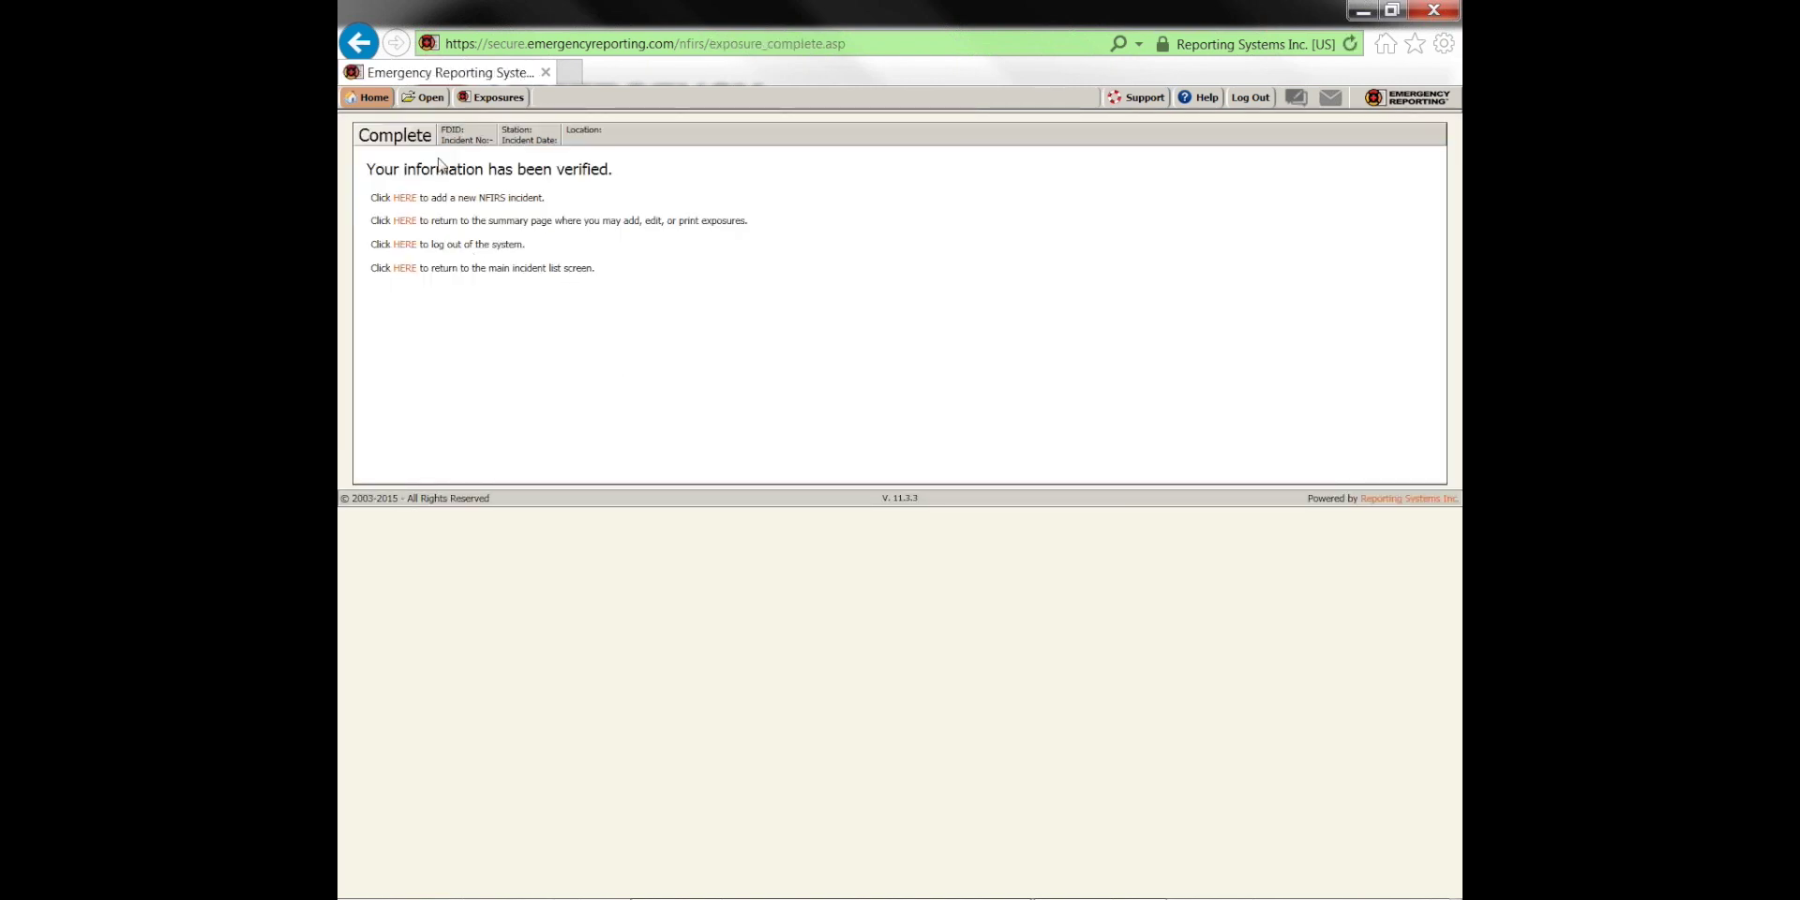
left_click(426, 99)
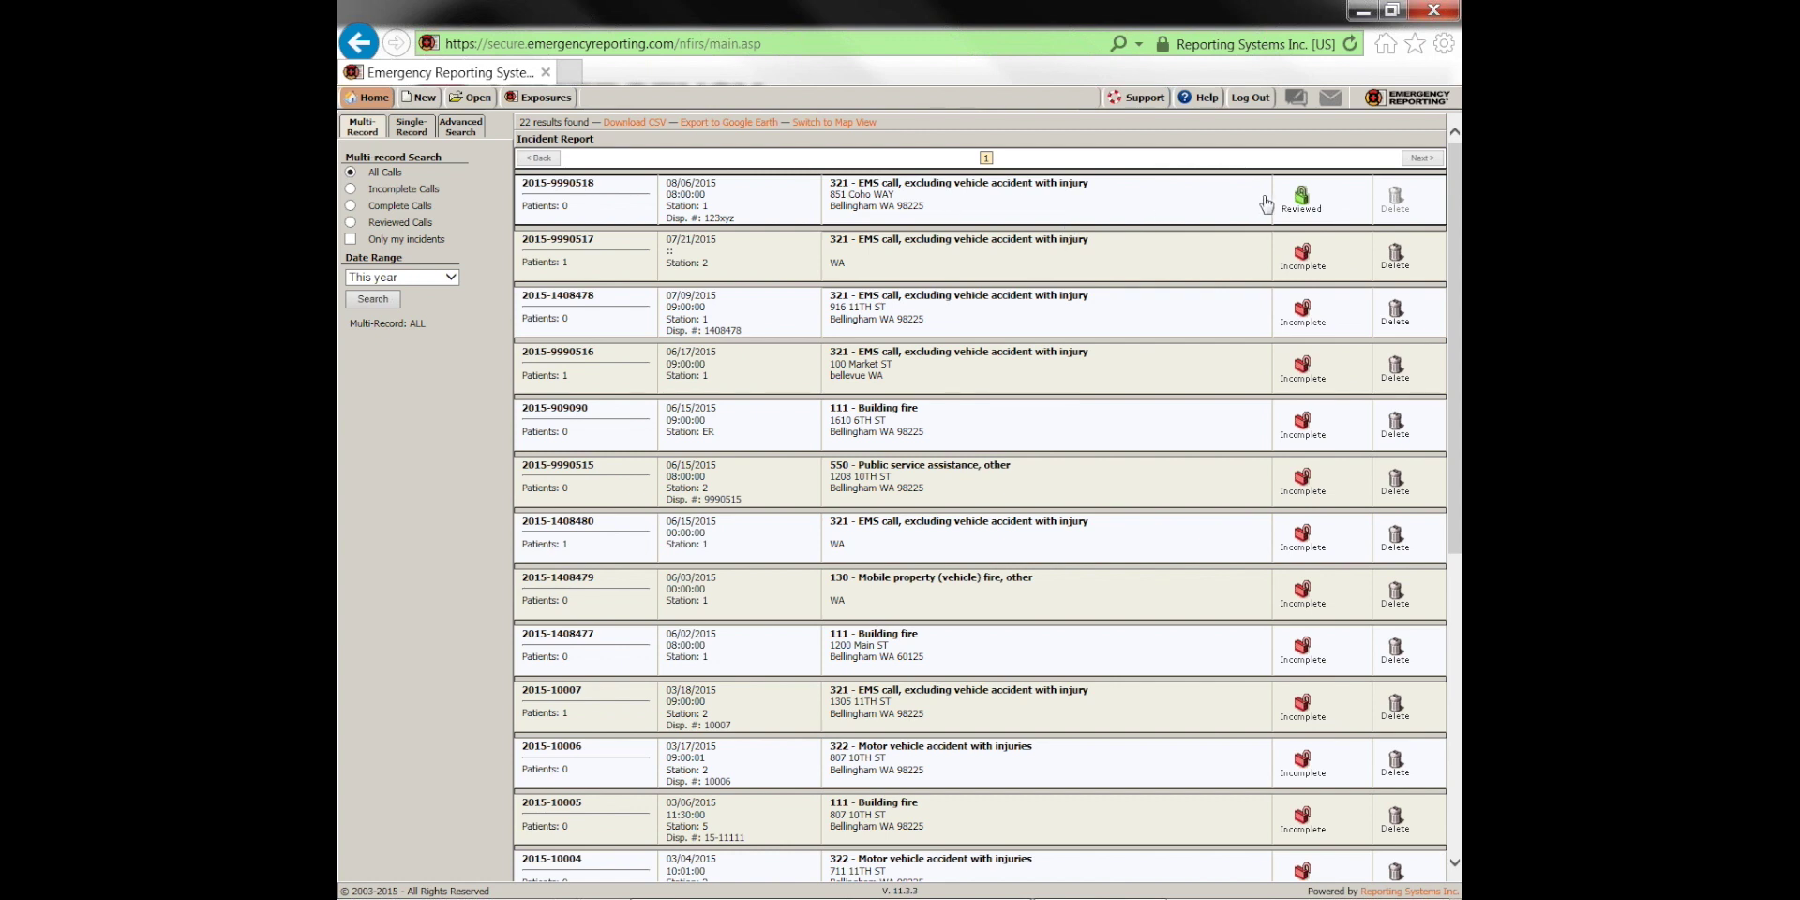
left_click(1194, 208)
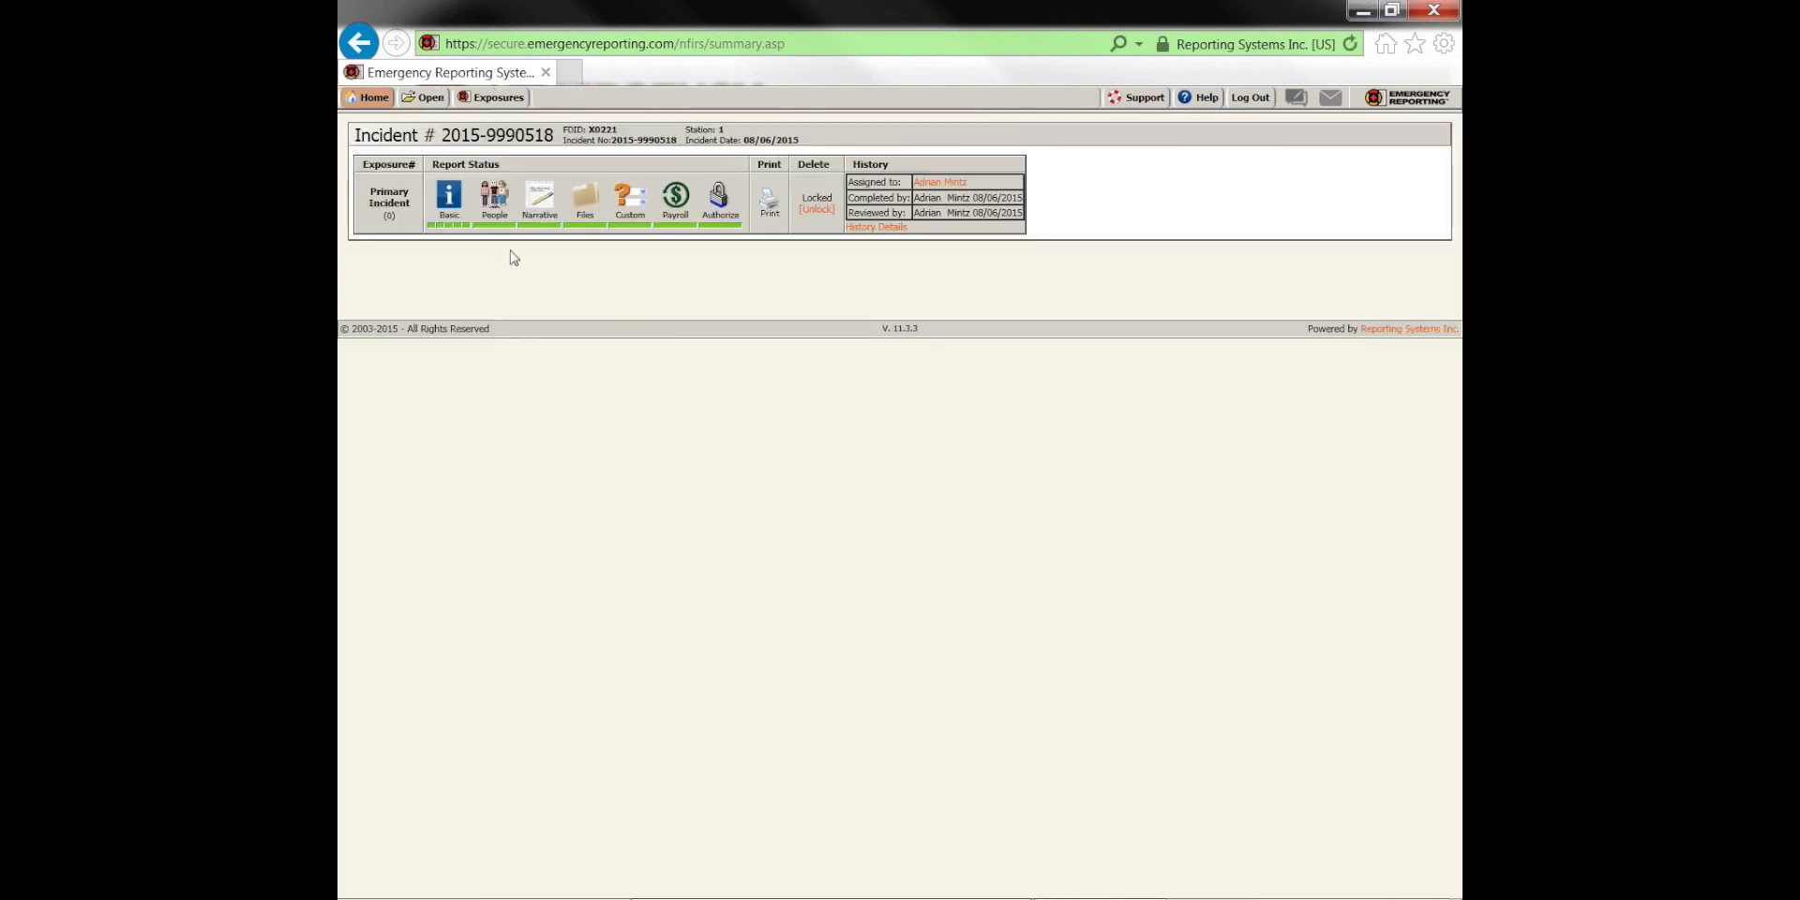
left_click(610, 218)
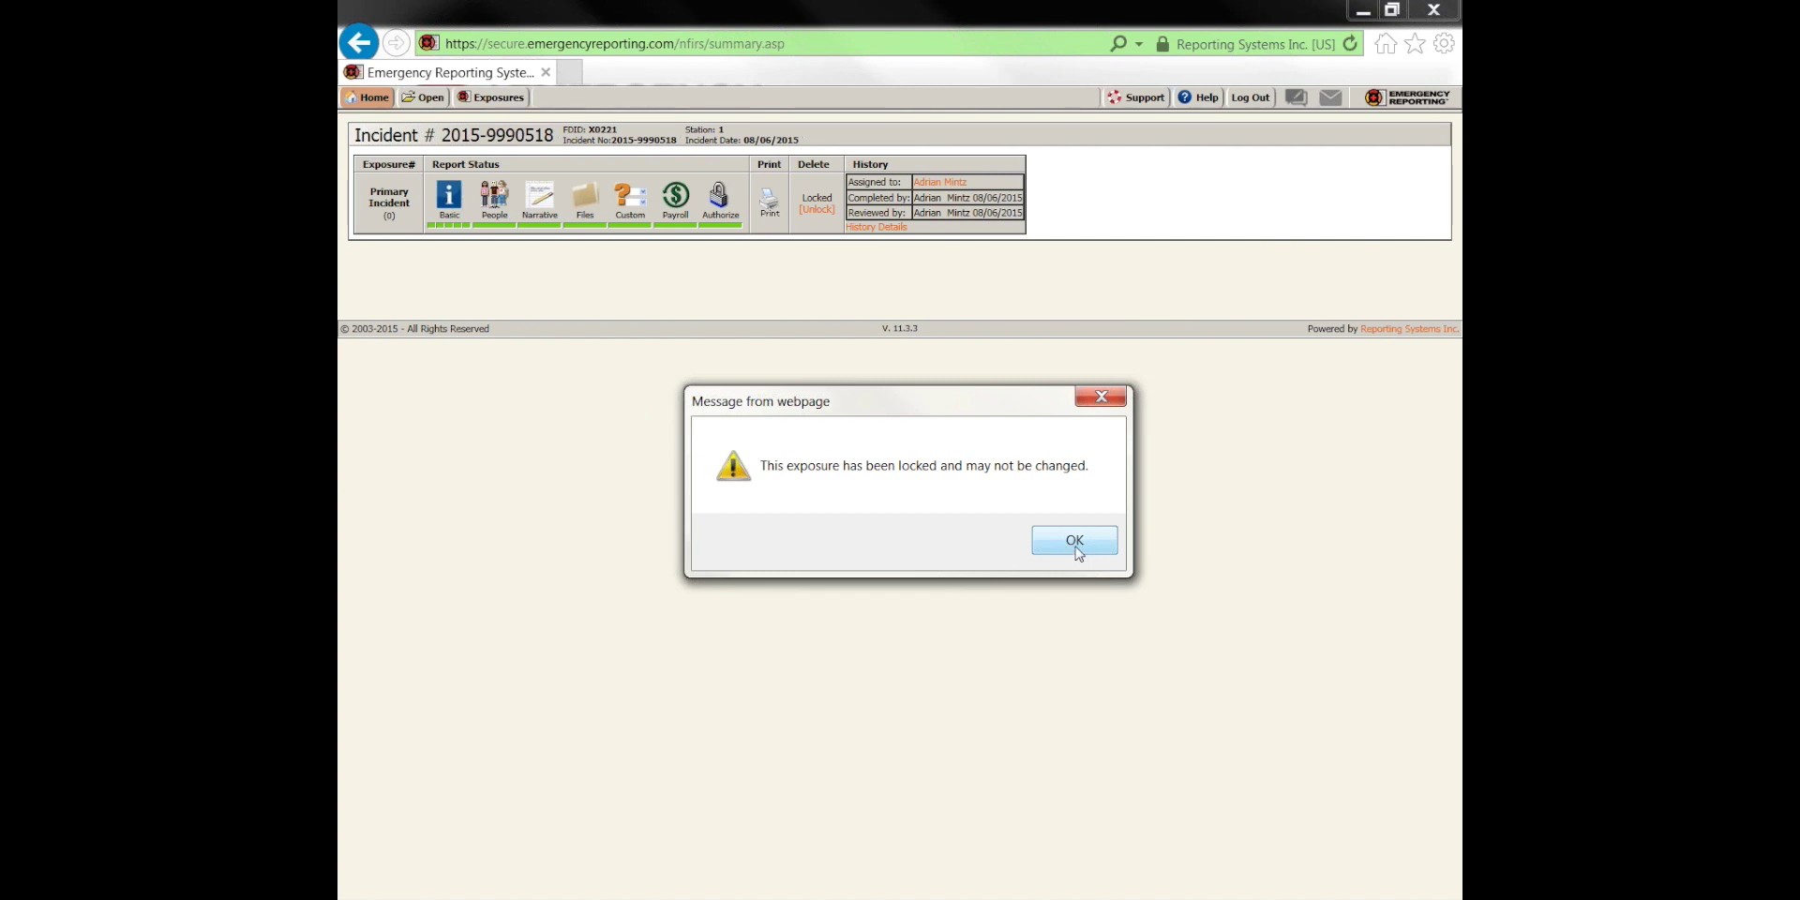
left_click(1075, 540)
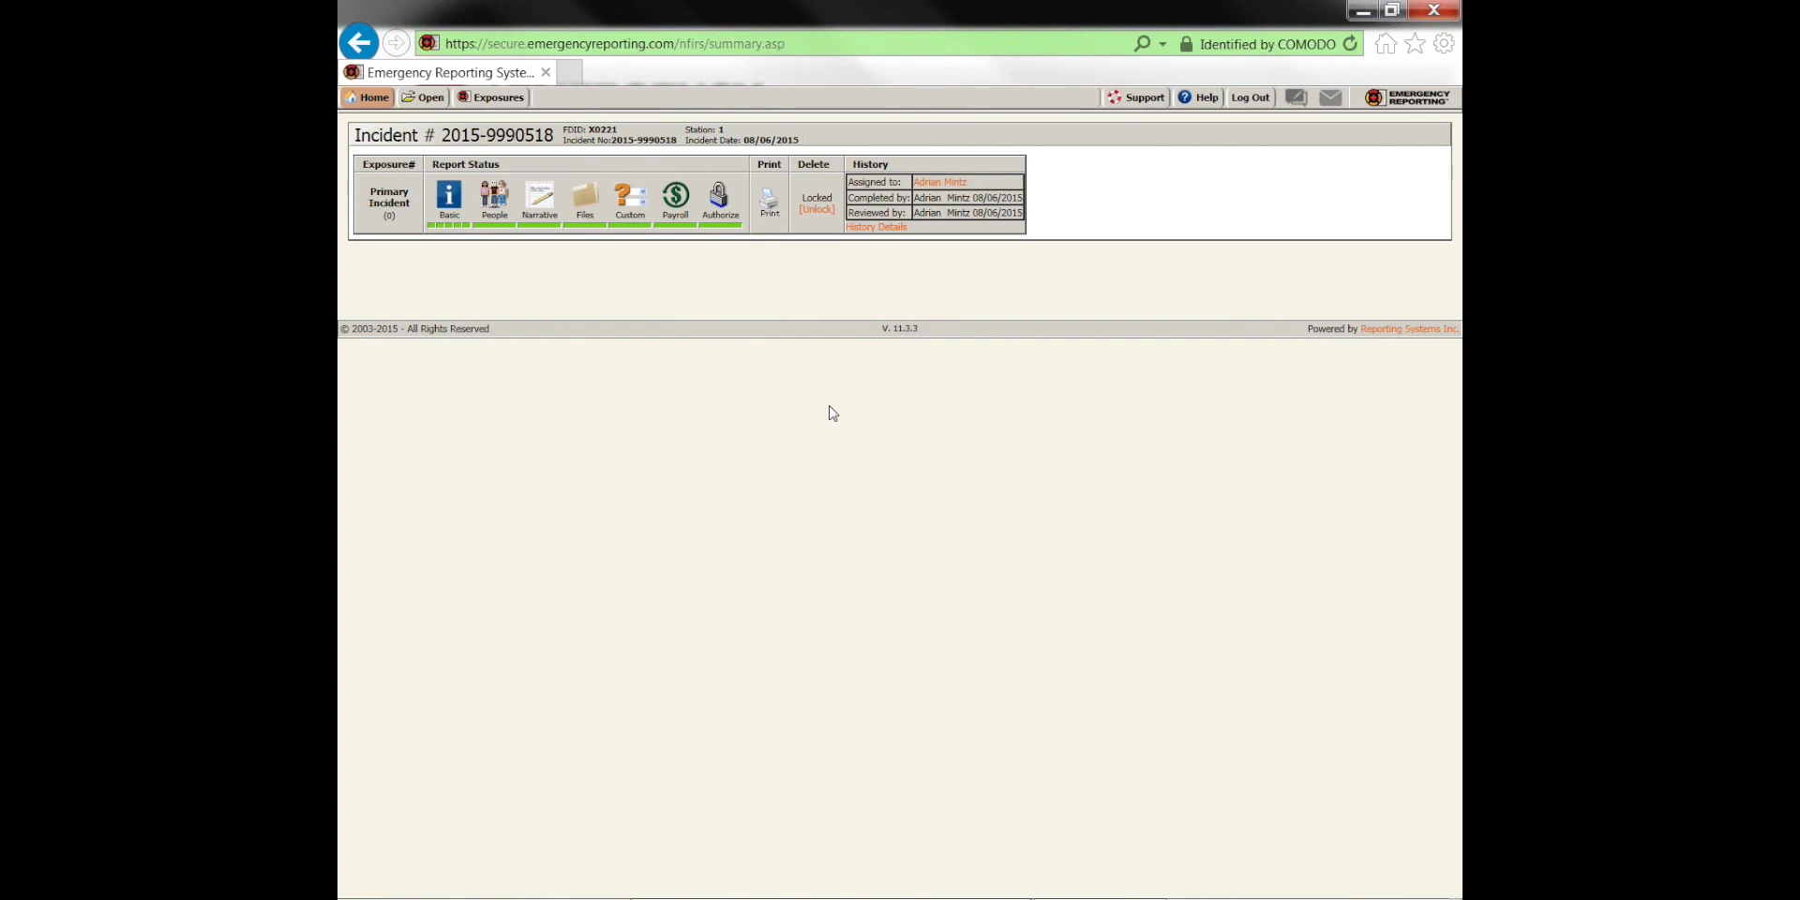
left_click(877, 227)
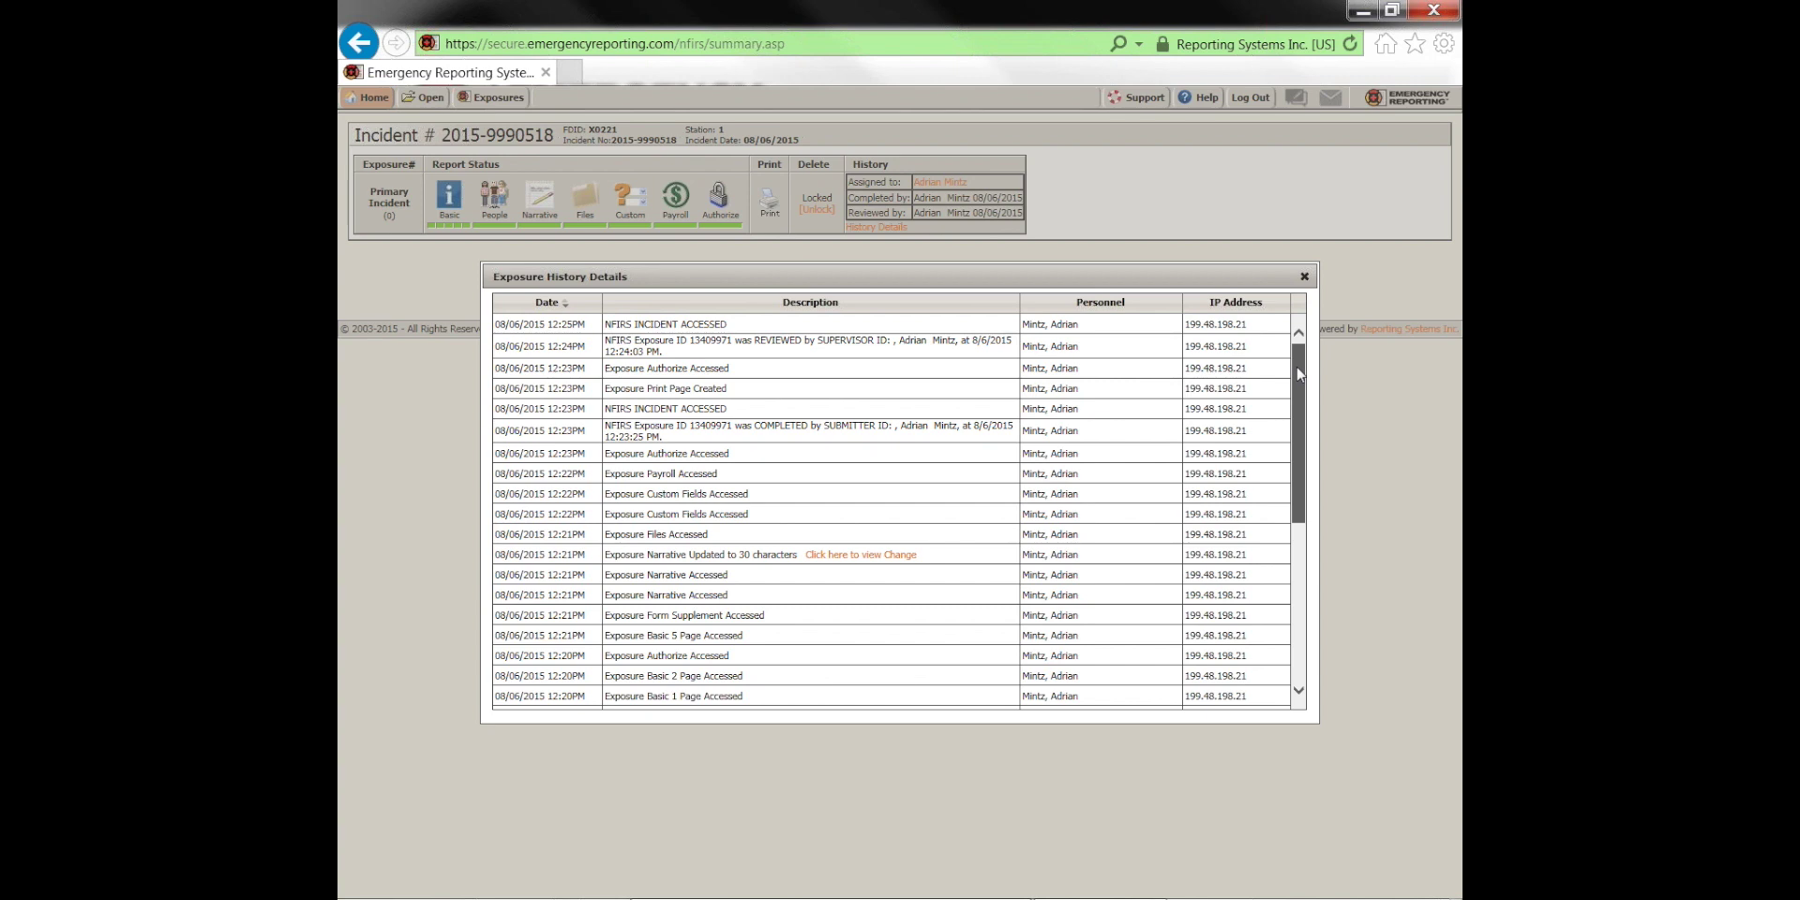
scroll(1299, 398, "down", 1)
scroll(1299, 399, "down", 3)
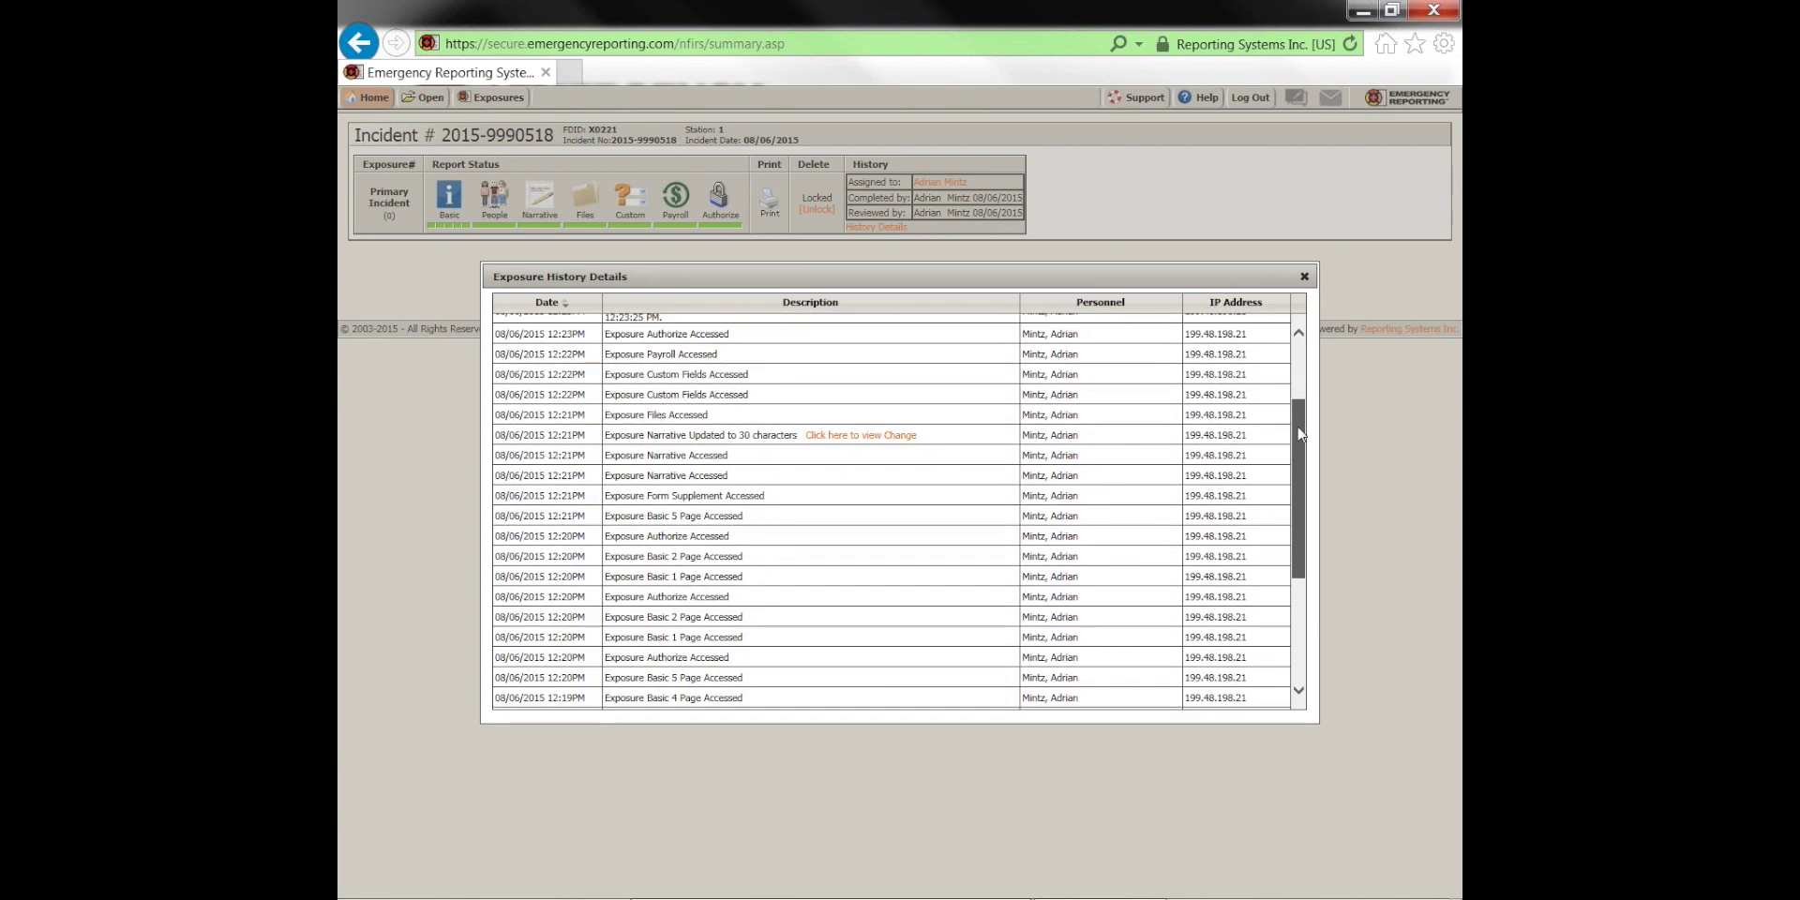
scroll(1292, 528, "up", 4)
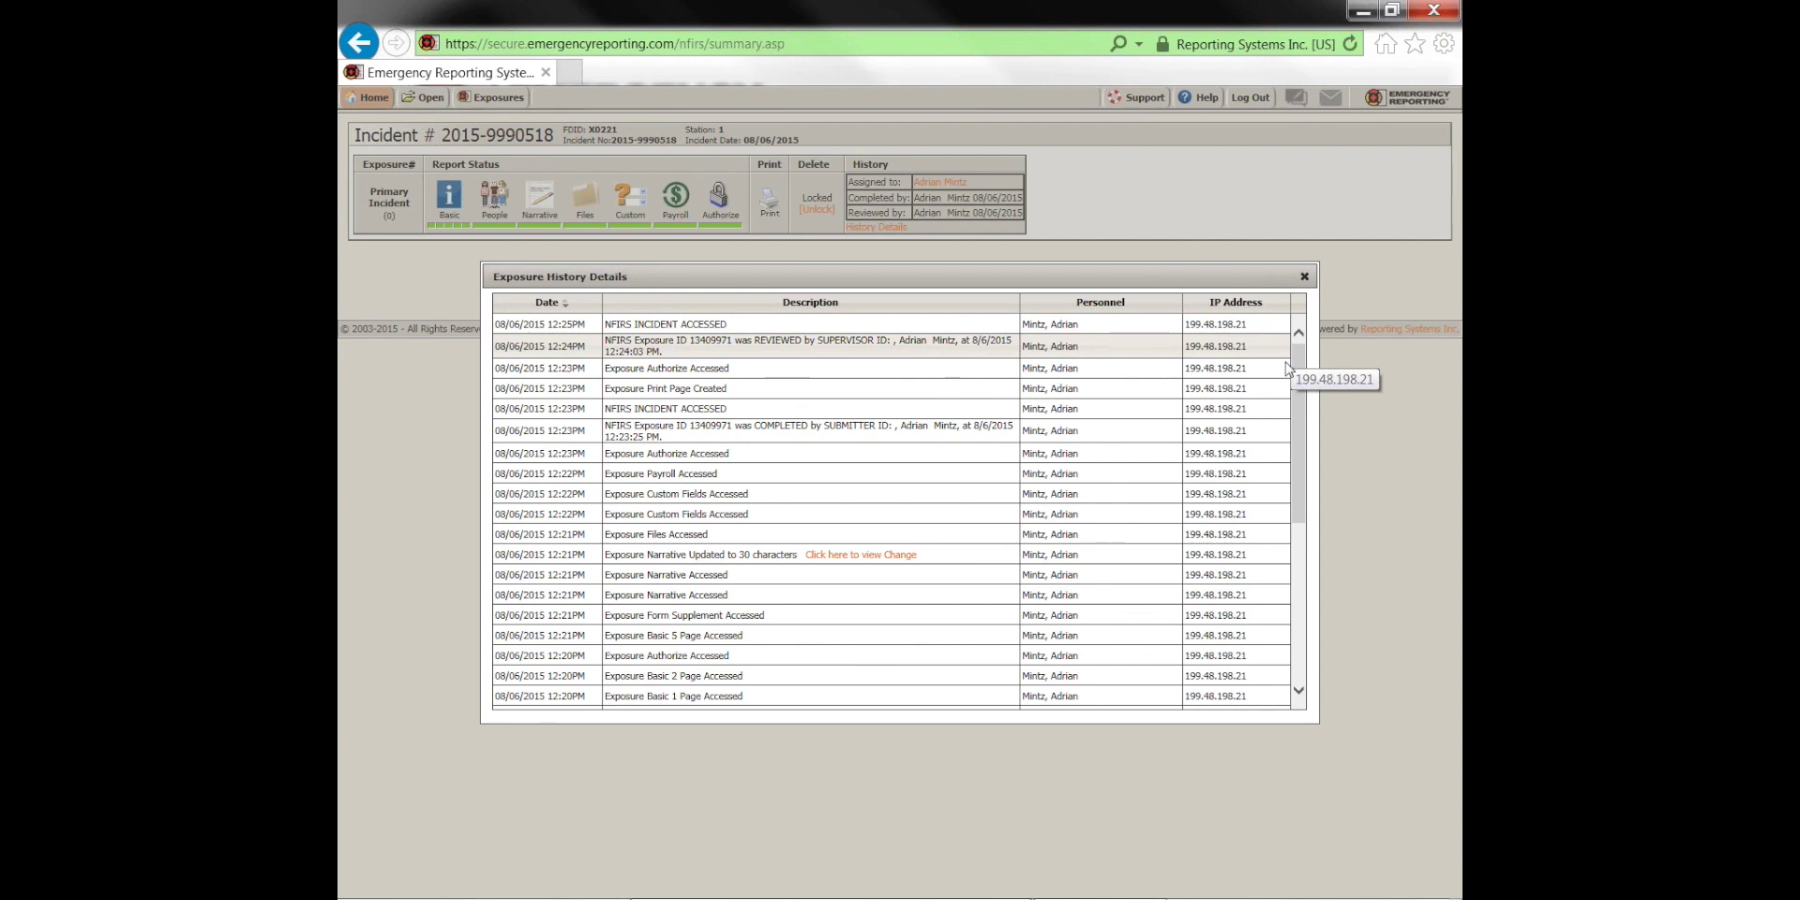
left_click(1304, 278)
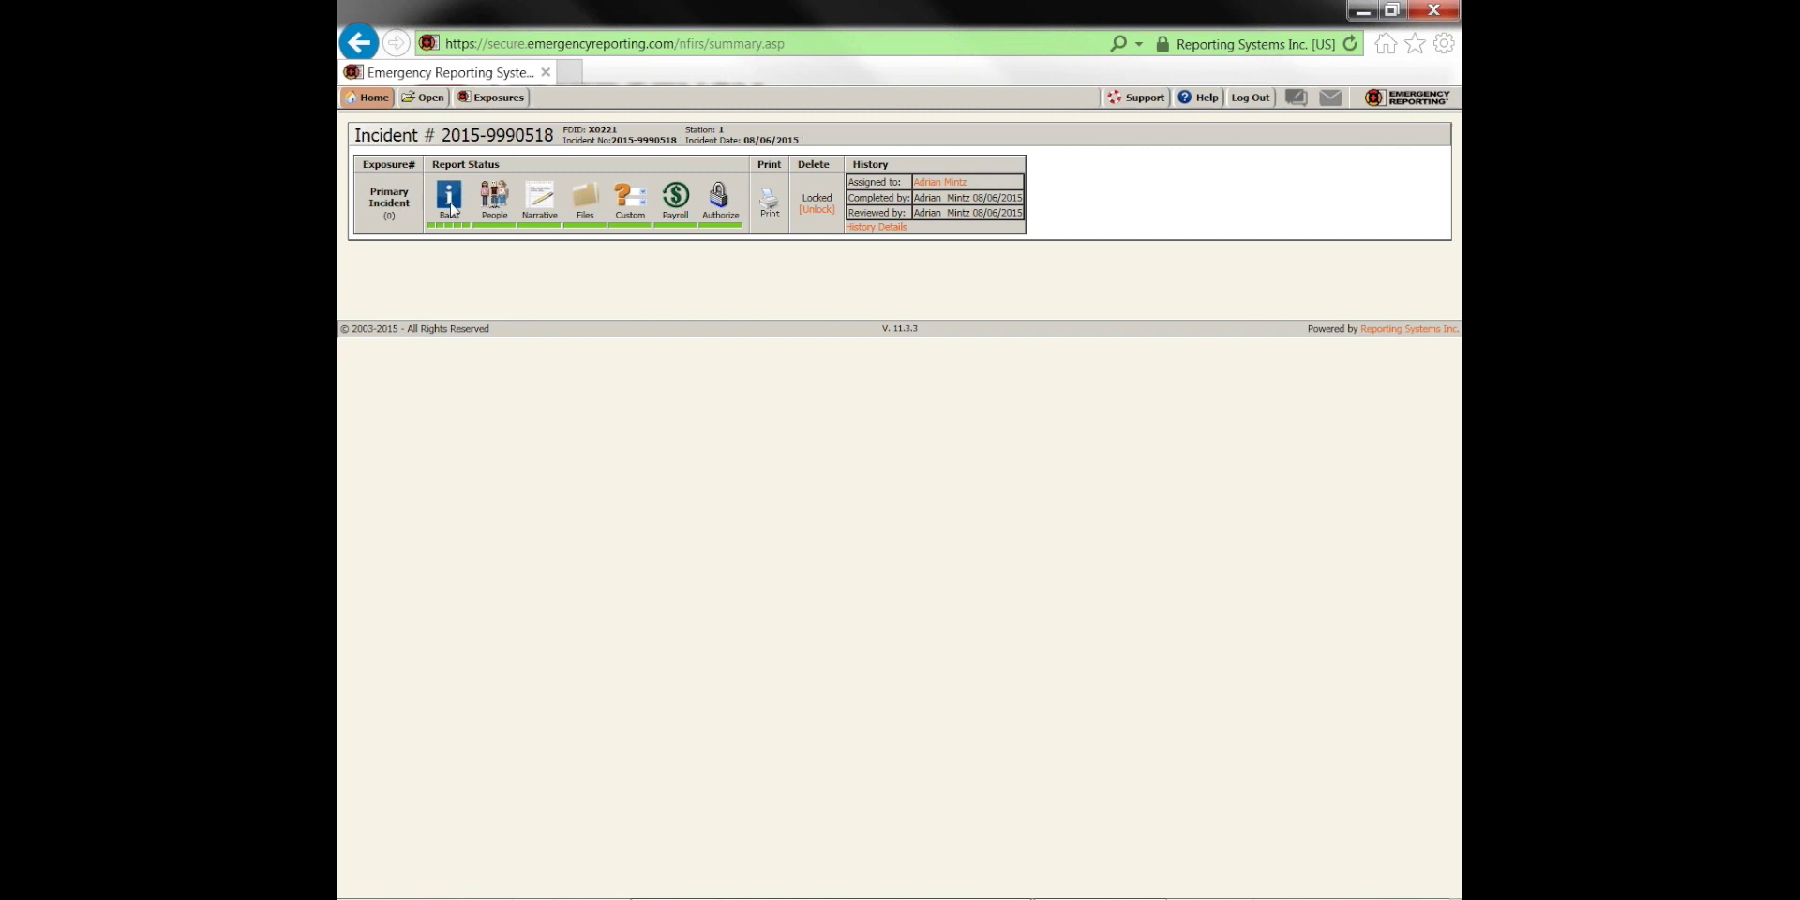
Go to Administration and open NFIRS 5.1 Export under Exports for department X0221
mouse_move(372, 99)
left_click(411, 562)
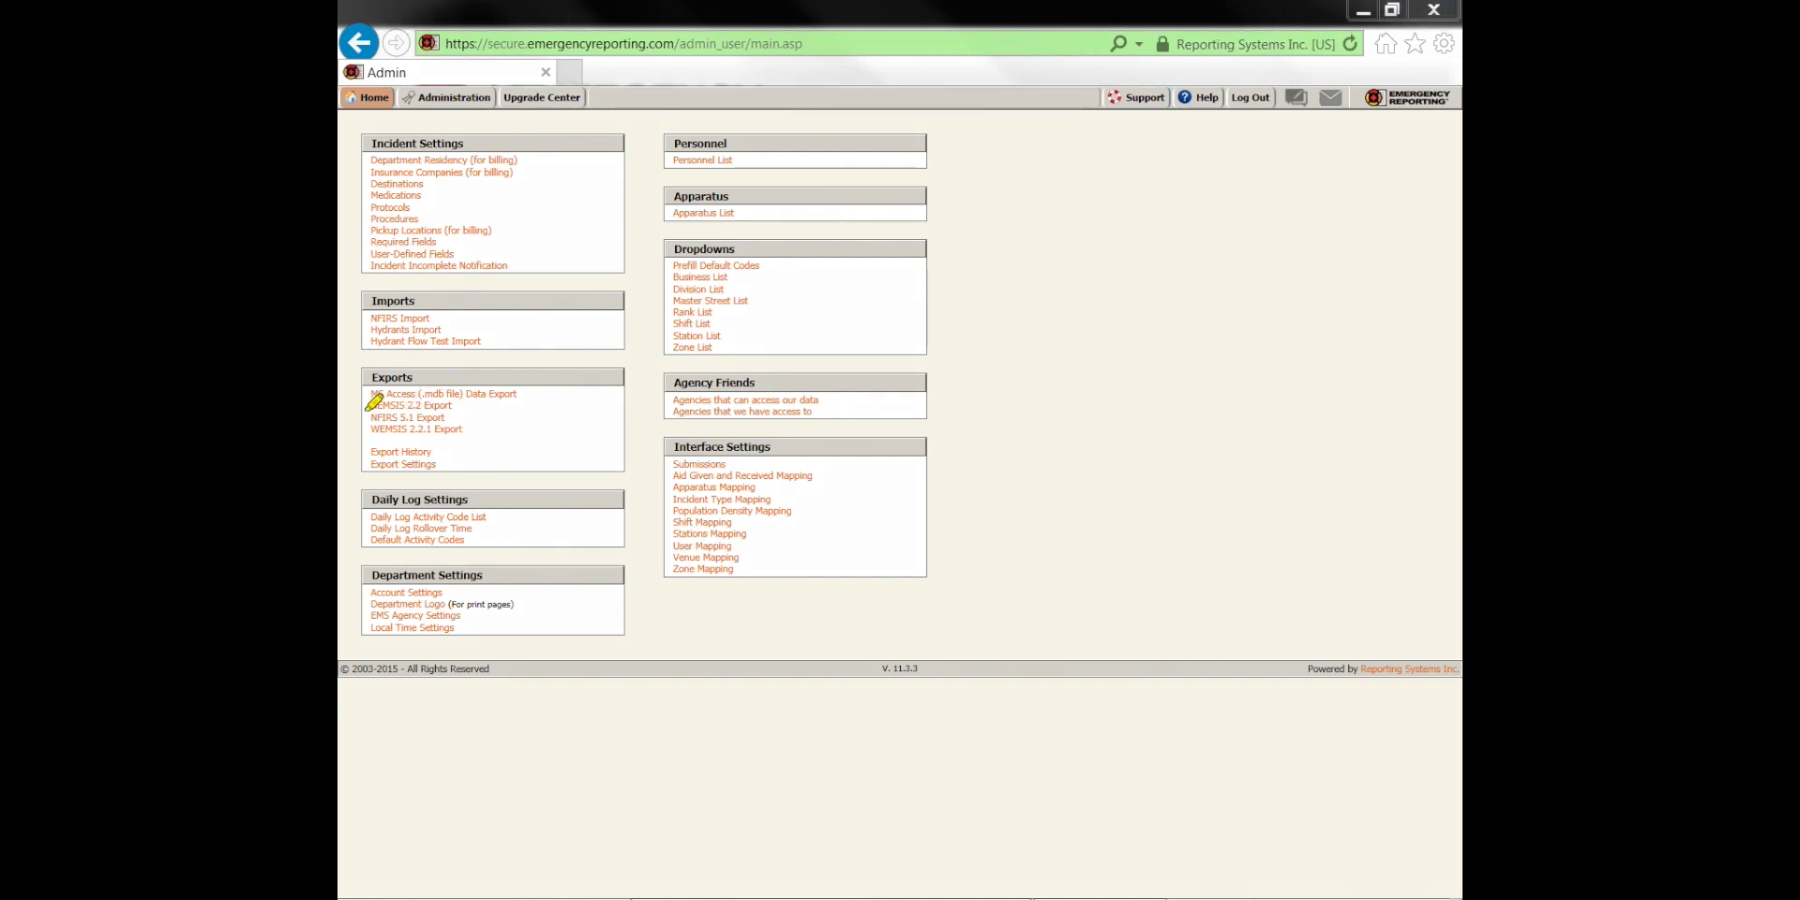
mouse_move(372, 382)
left_mouse_down()
mouse_move(378, 422)
mouse_move(401, 431)
mouse_move(532, 389)
mouse_move(361, 386)
left_mouse_up()
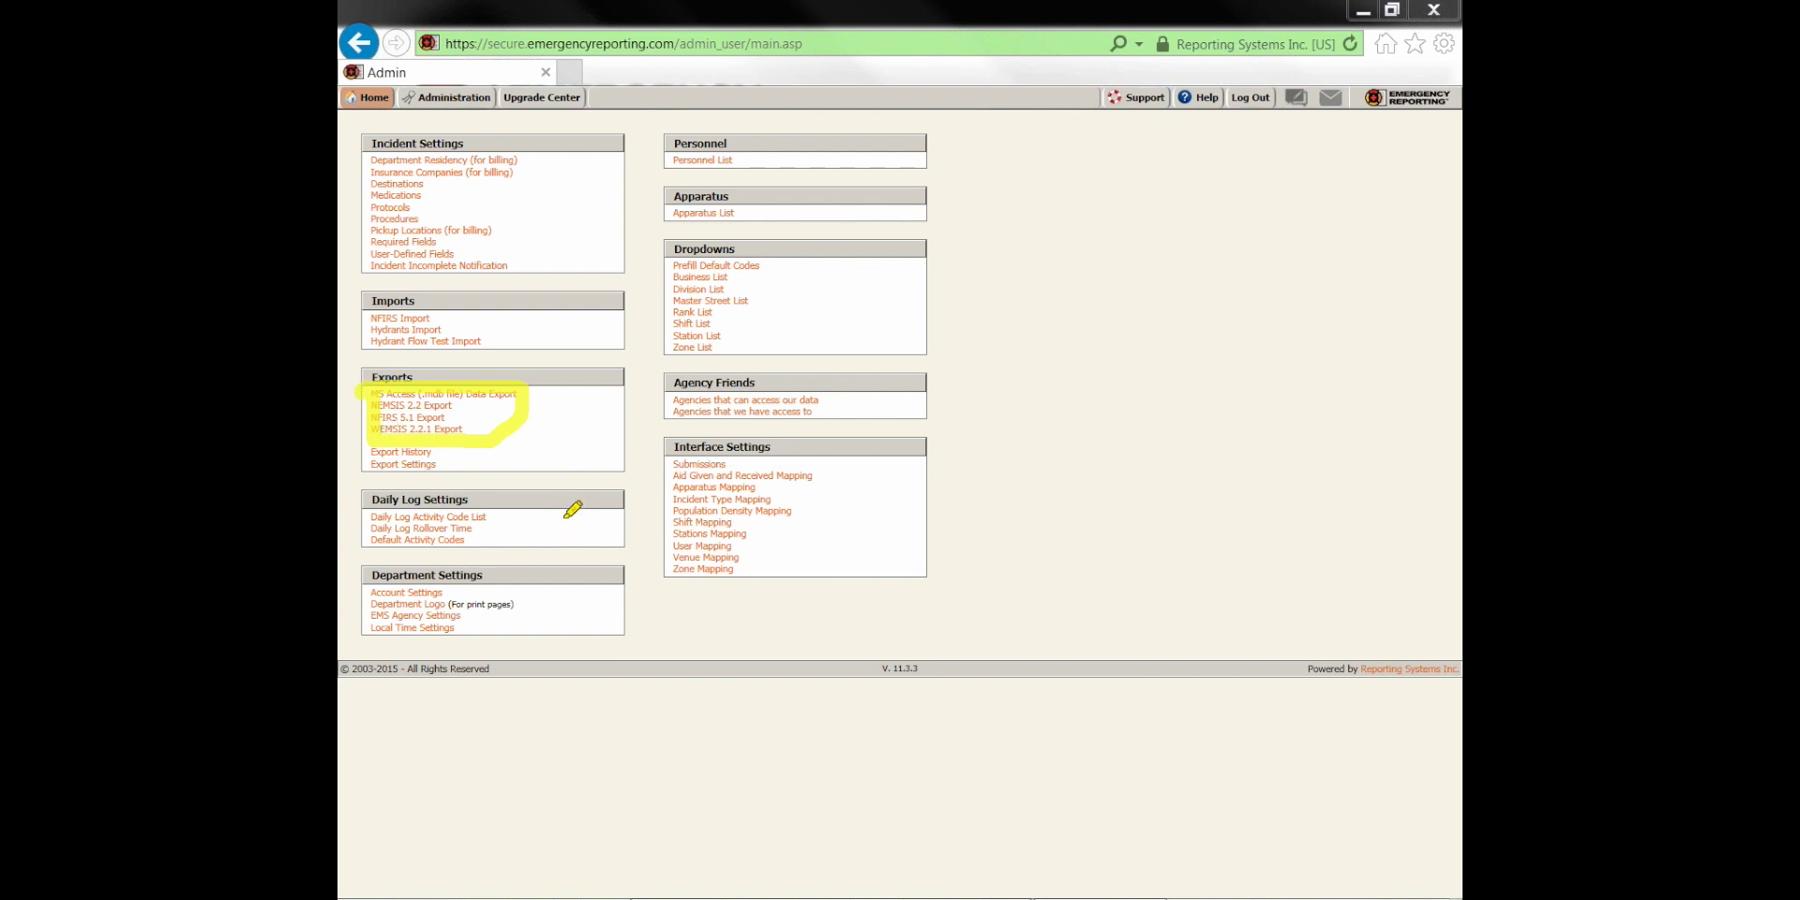
left_click_drag(362, 418, 457, 418)
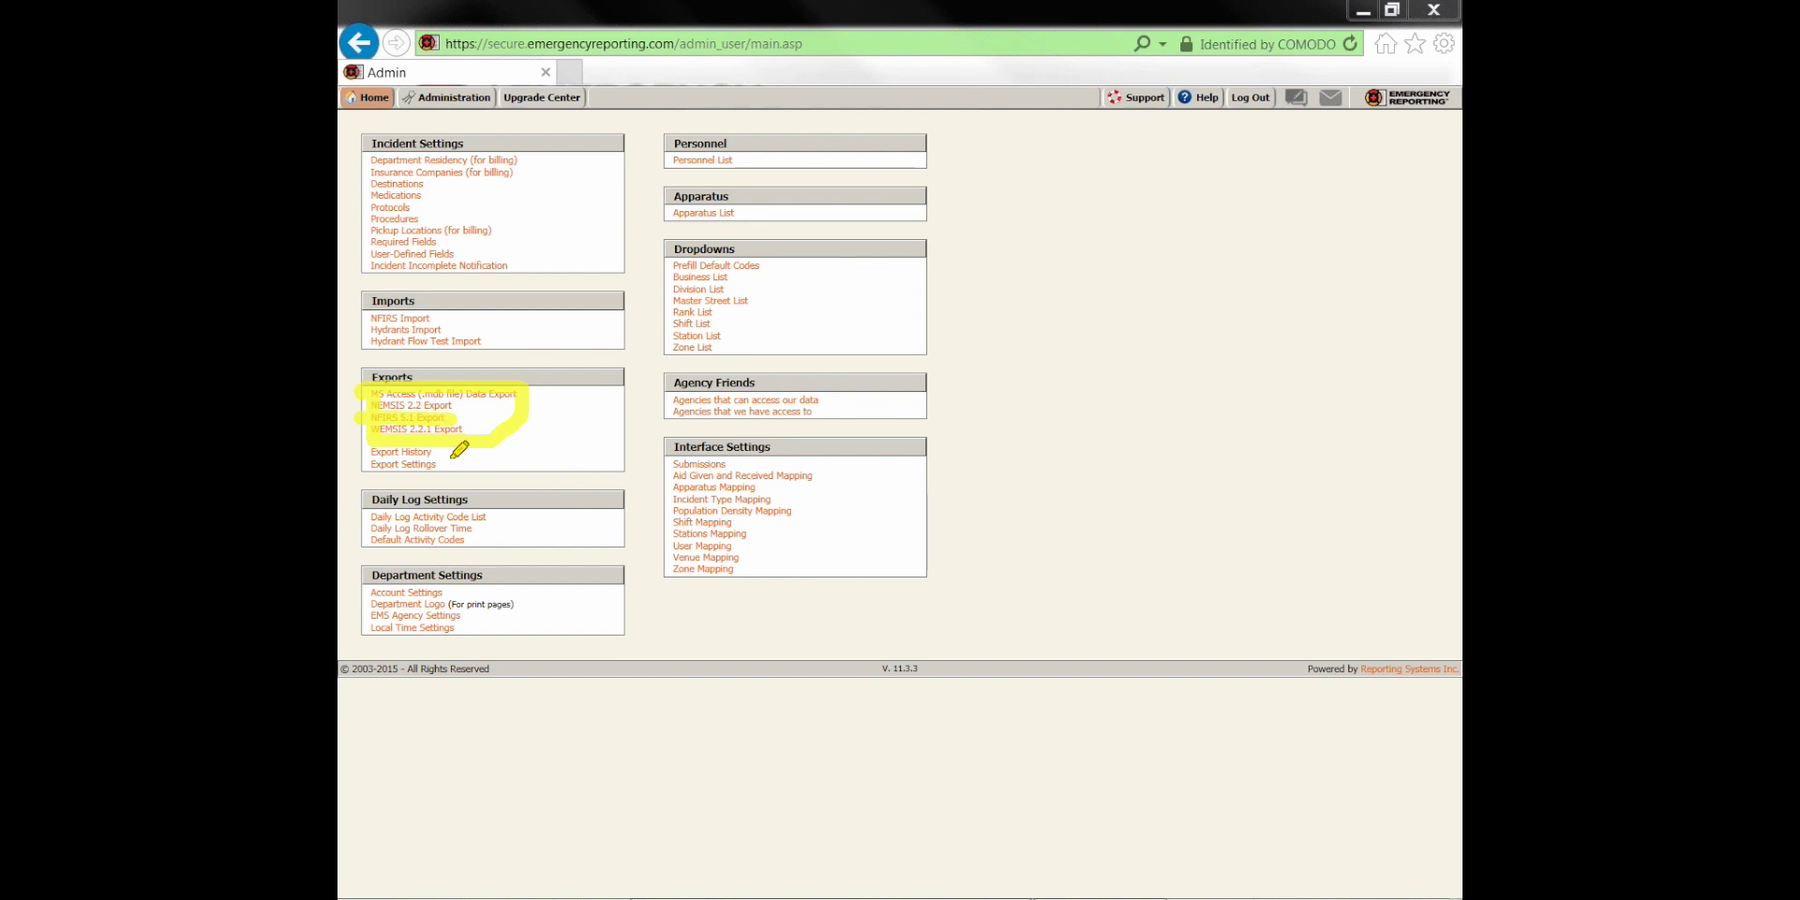
key("Escape")
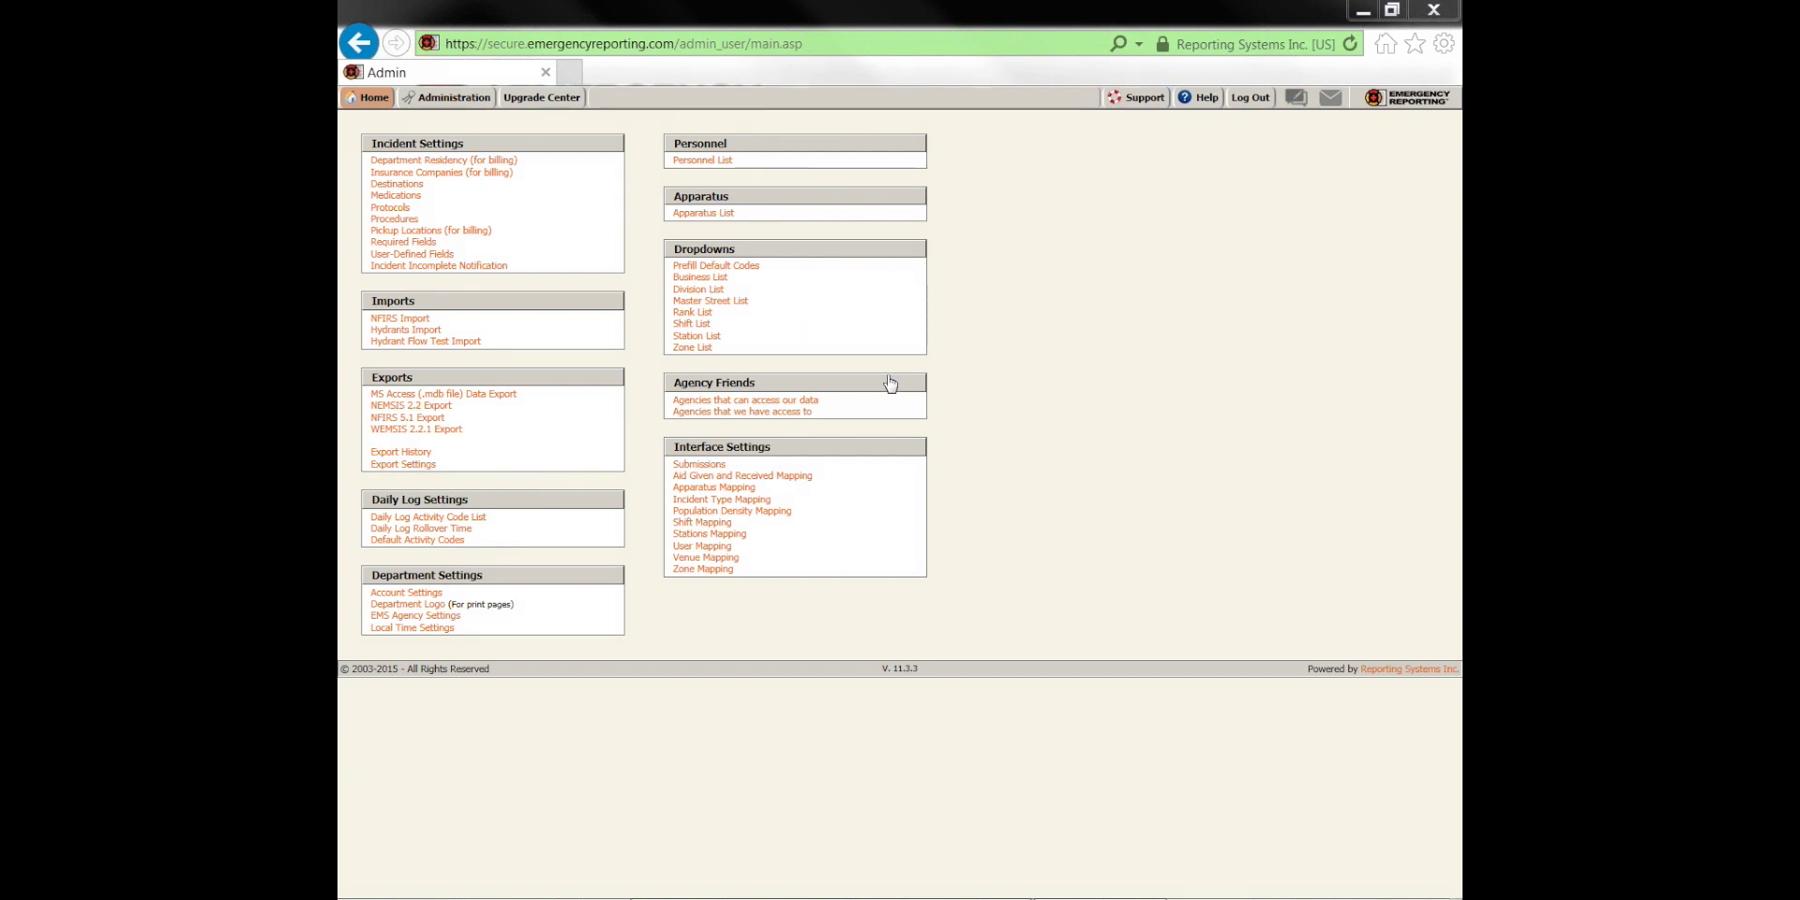
left_click(428, 418)
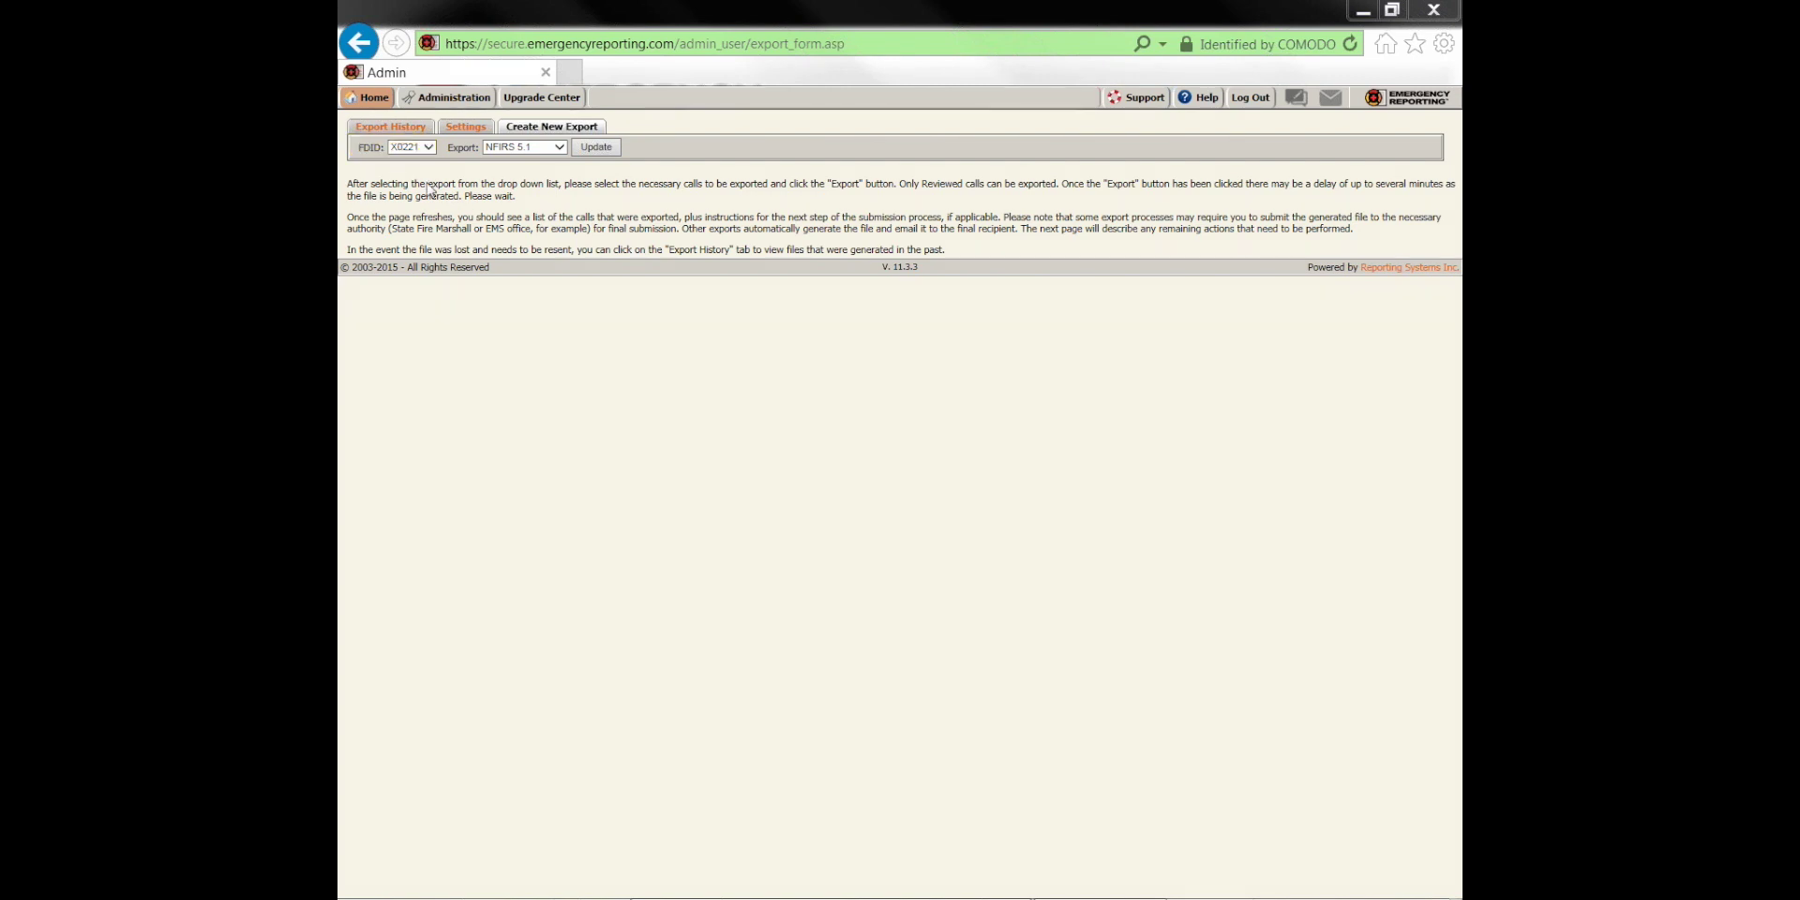
Load the monthly export table of exported, needing-export and unreviewed counts, with March 2015 at 4 unreviewed
left_click(596, 147)
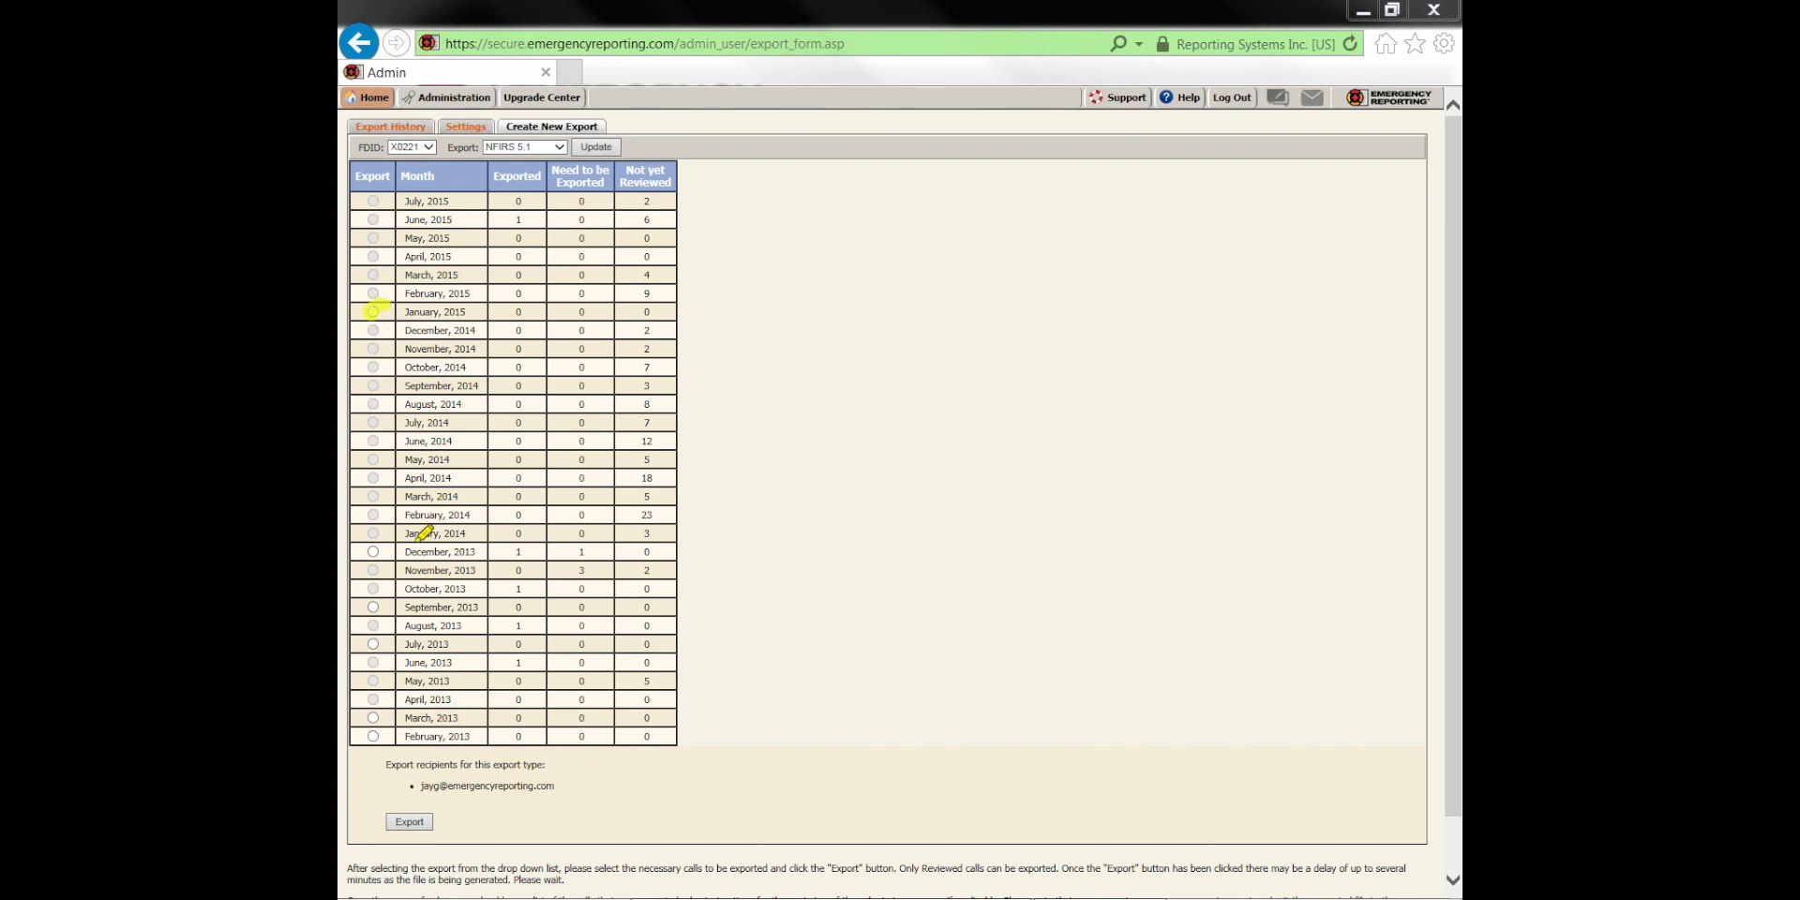
left_click(372, 643)
left_click(369, 607)
left_click(372, 717)
left_click(372, 736)
left_click_drag(407, 275, 458, 275)
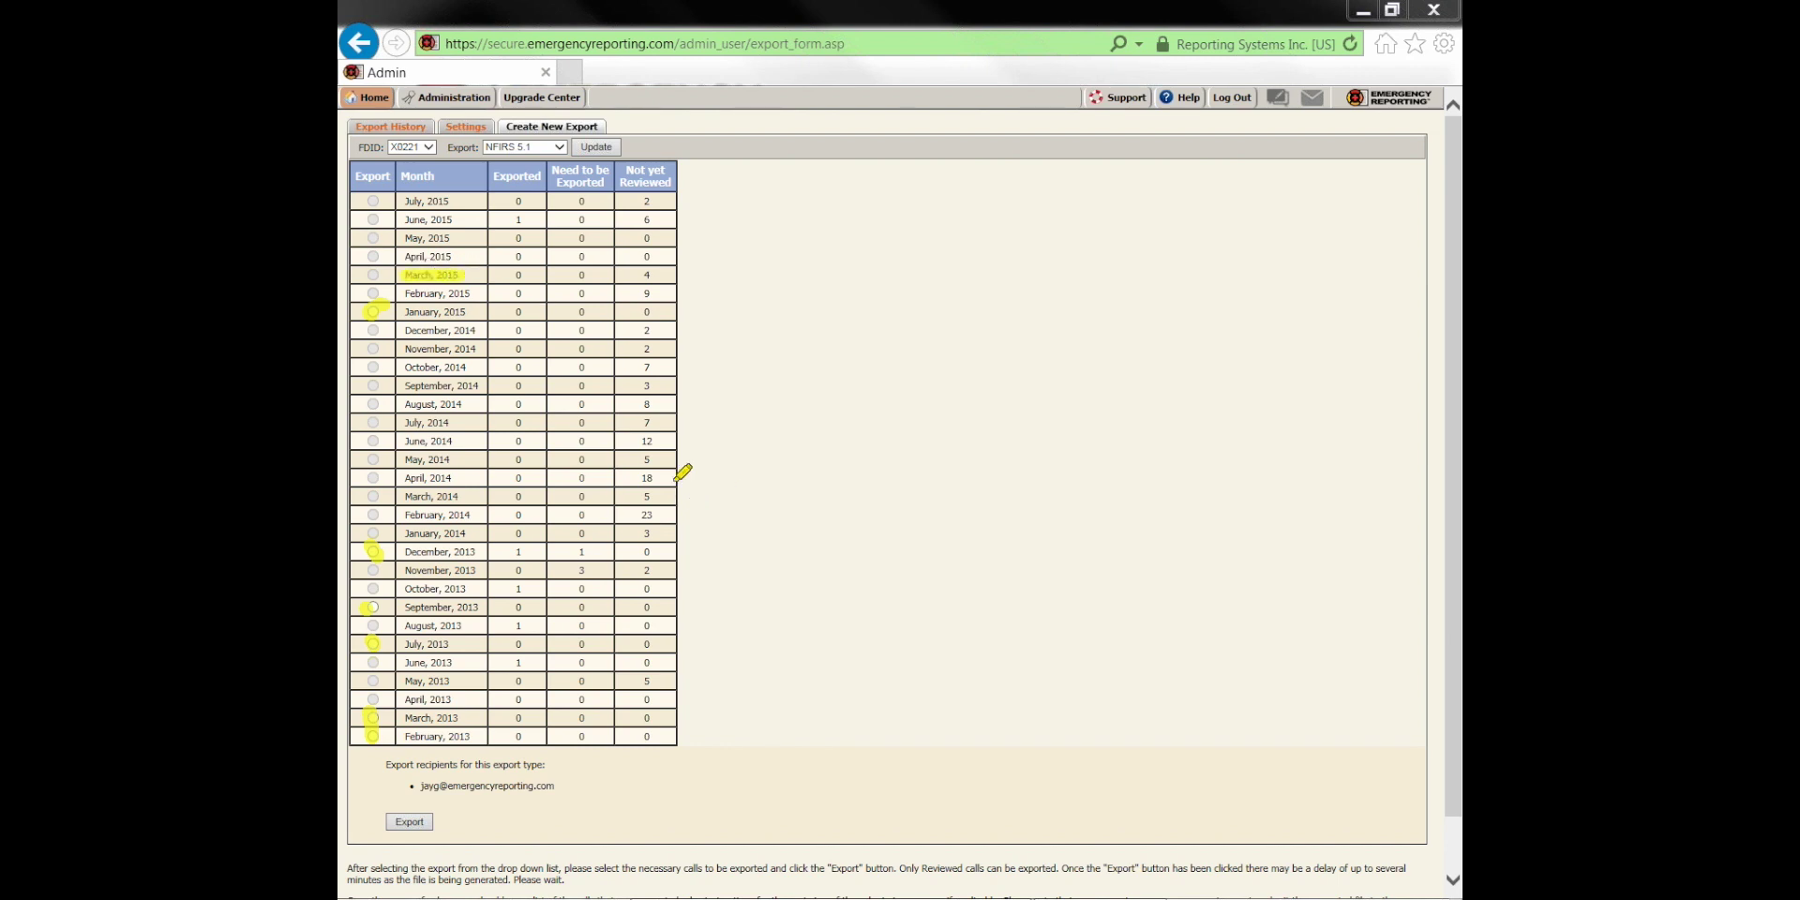
left_click_drag(458, 281, 696, 283)
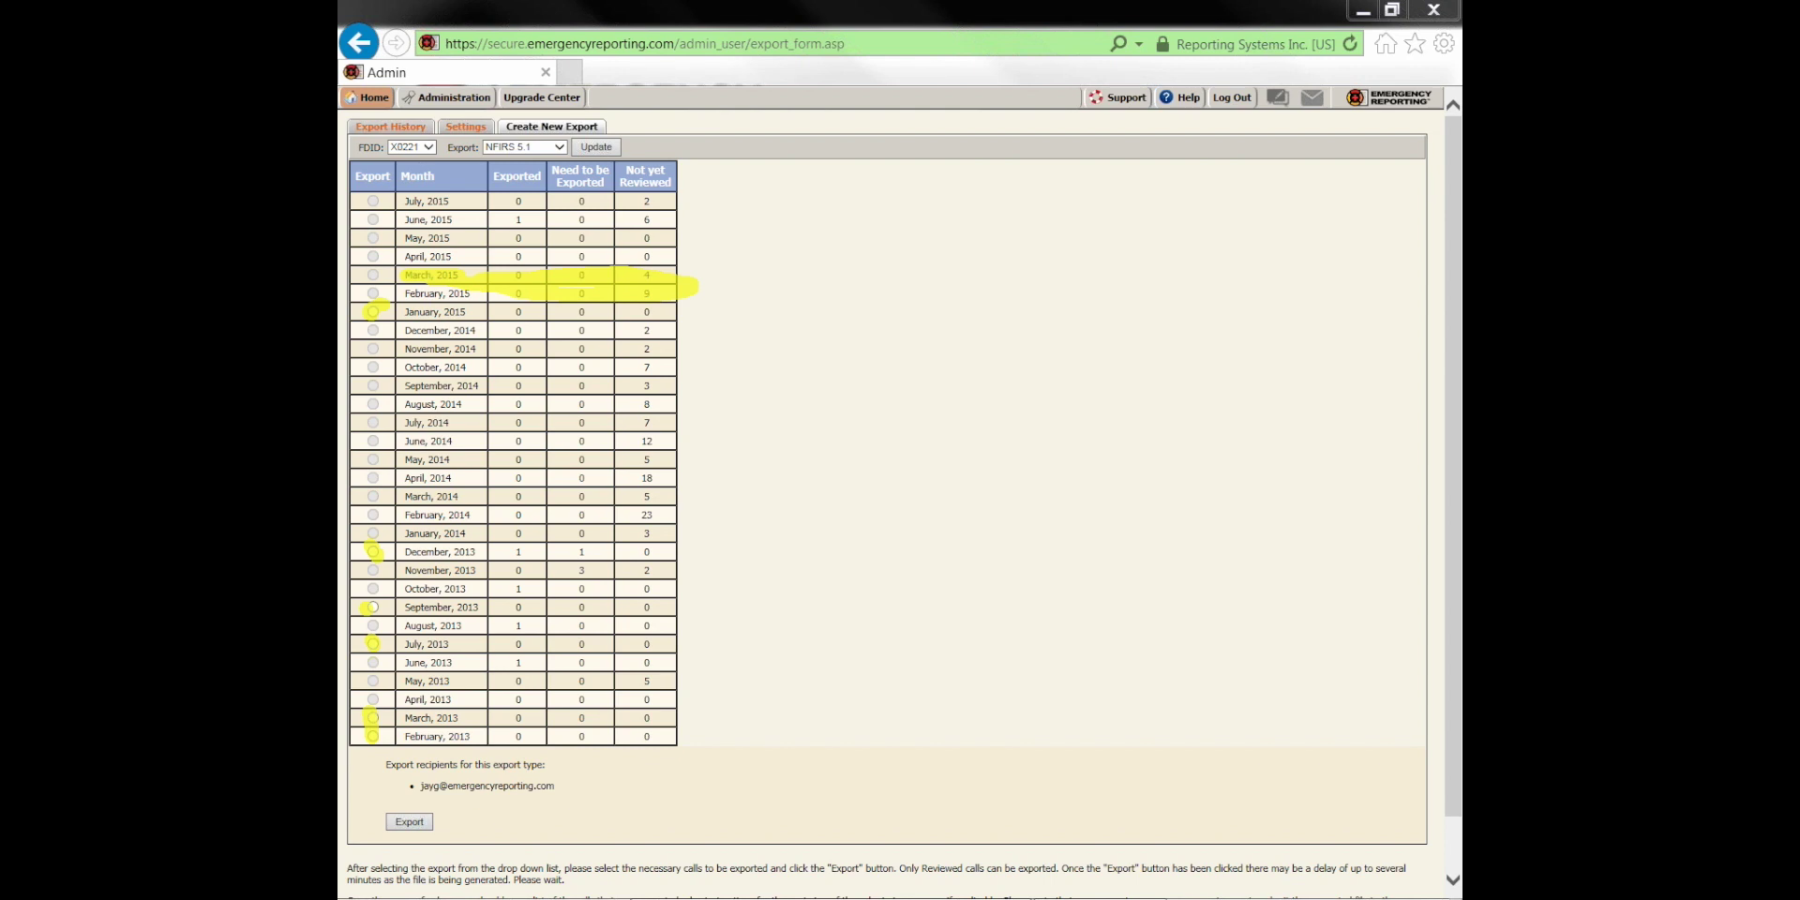
key("Escape")
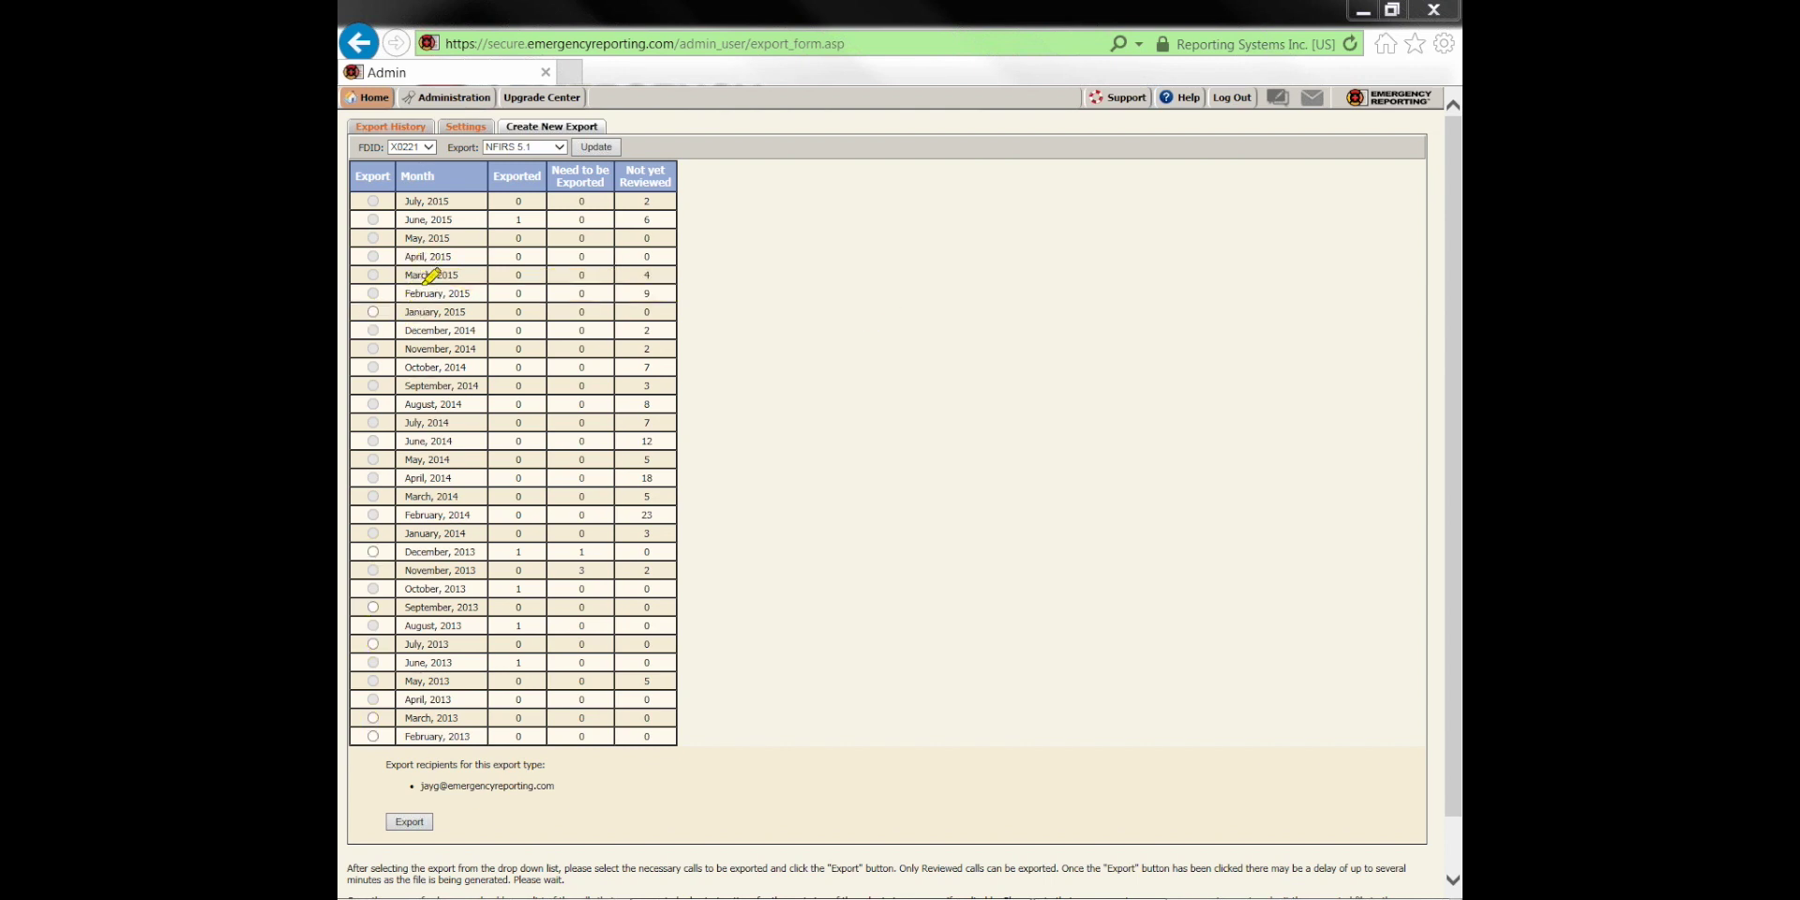
left_click_drag(408, 276, 681, 273)
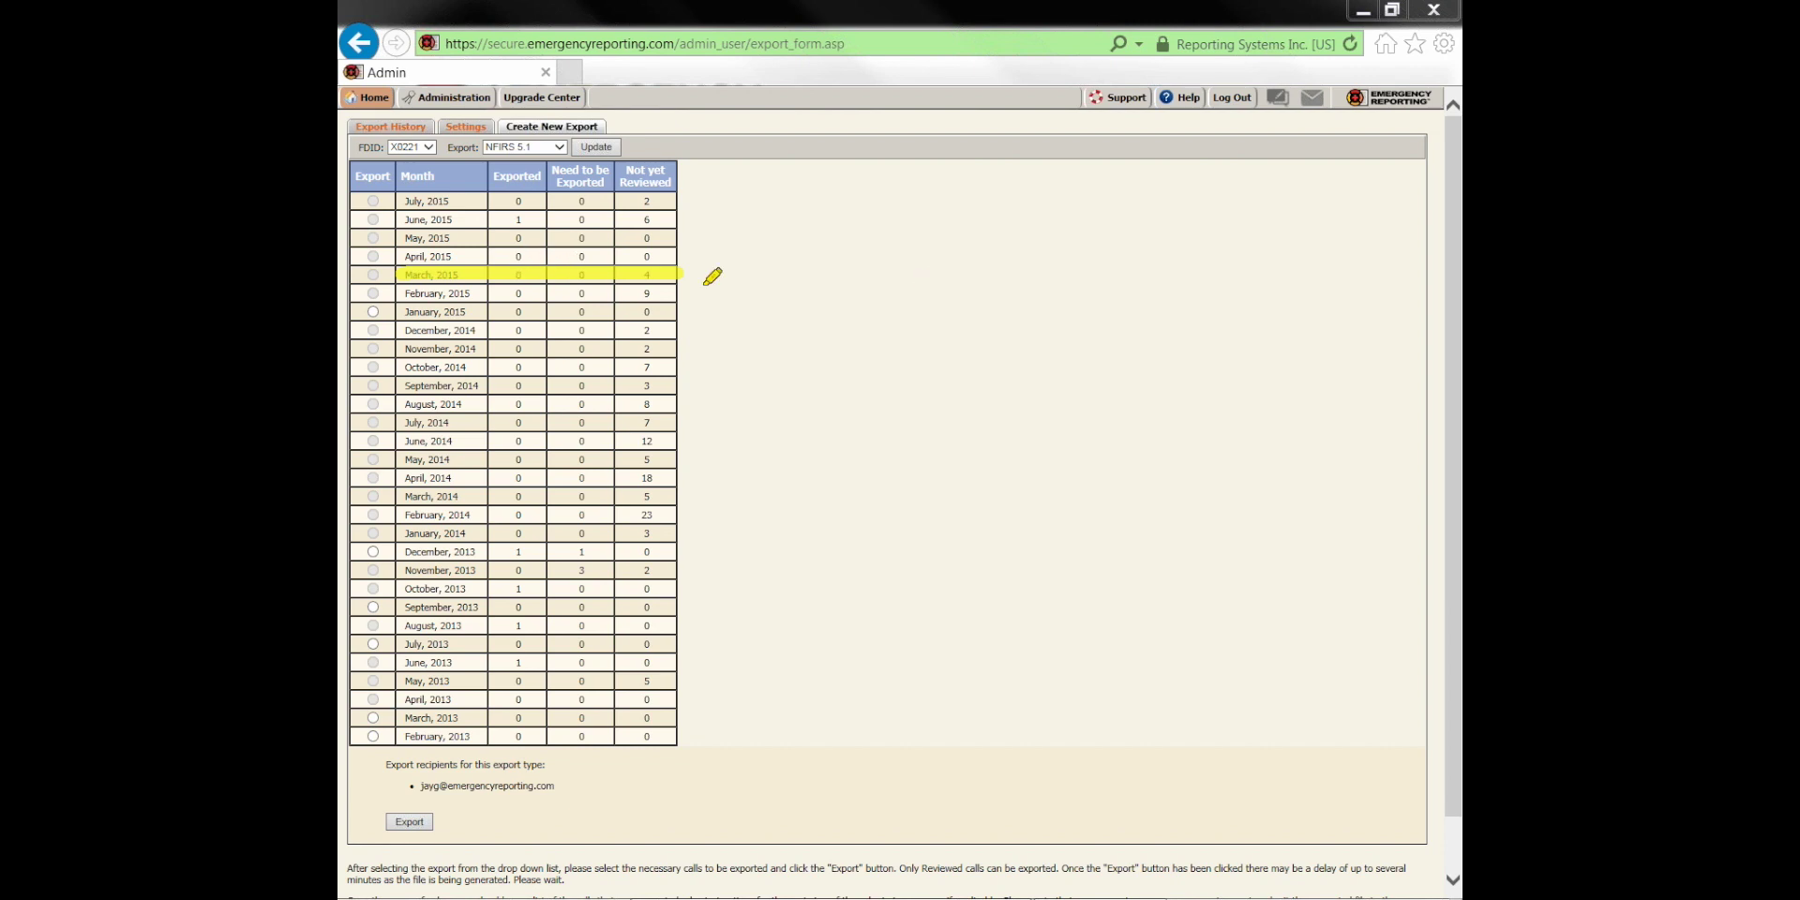
Select December 2013 instead of January 2015 in the Export column
left_click(373, 312)
key("Escape")
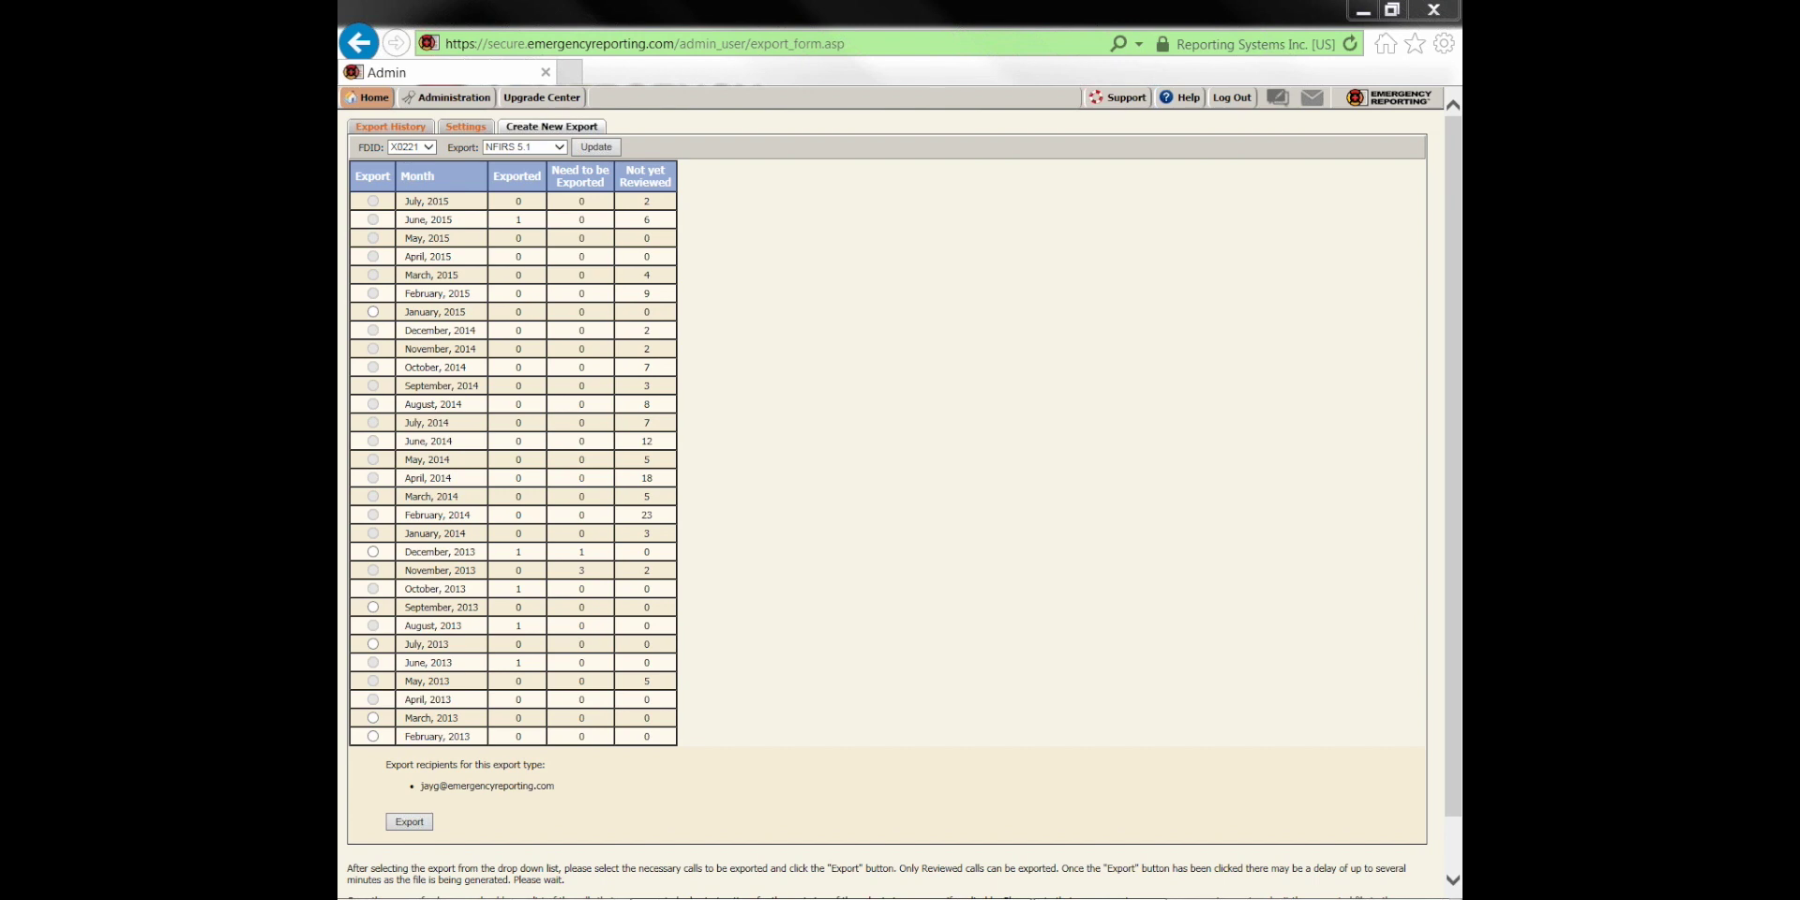
left_click(373, 312)
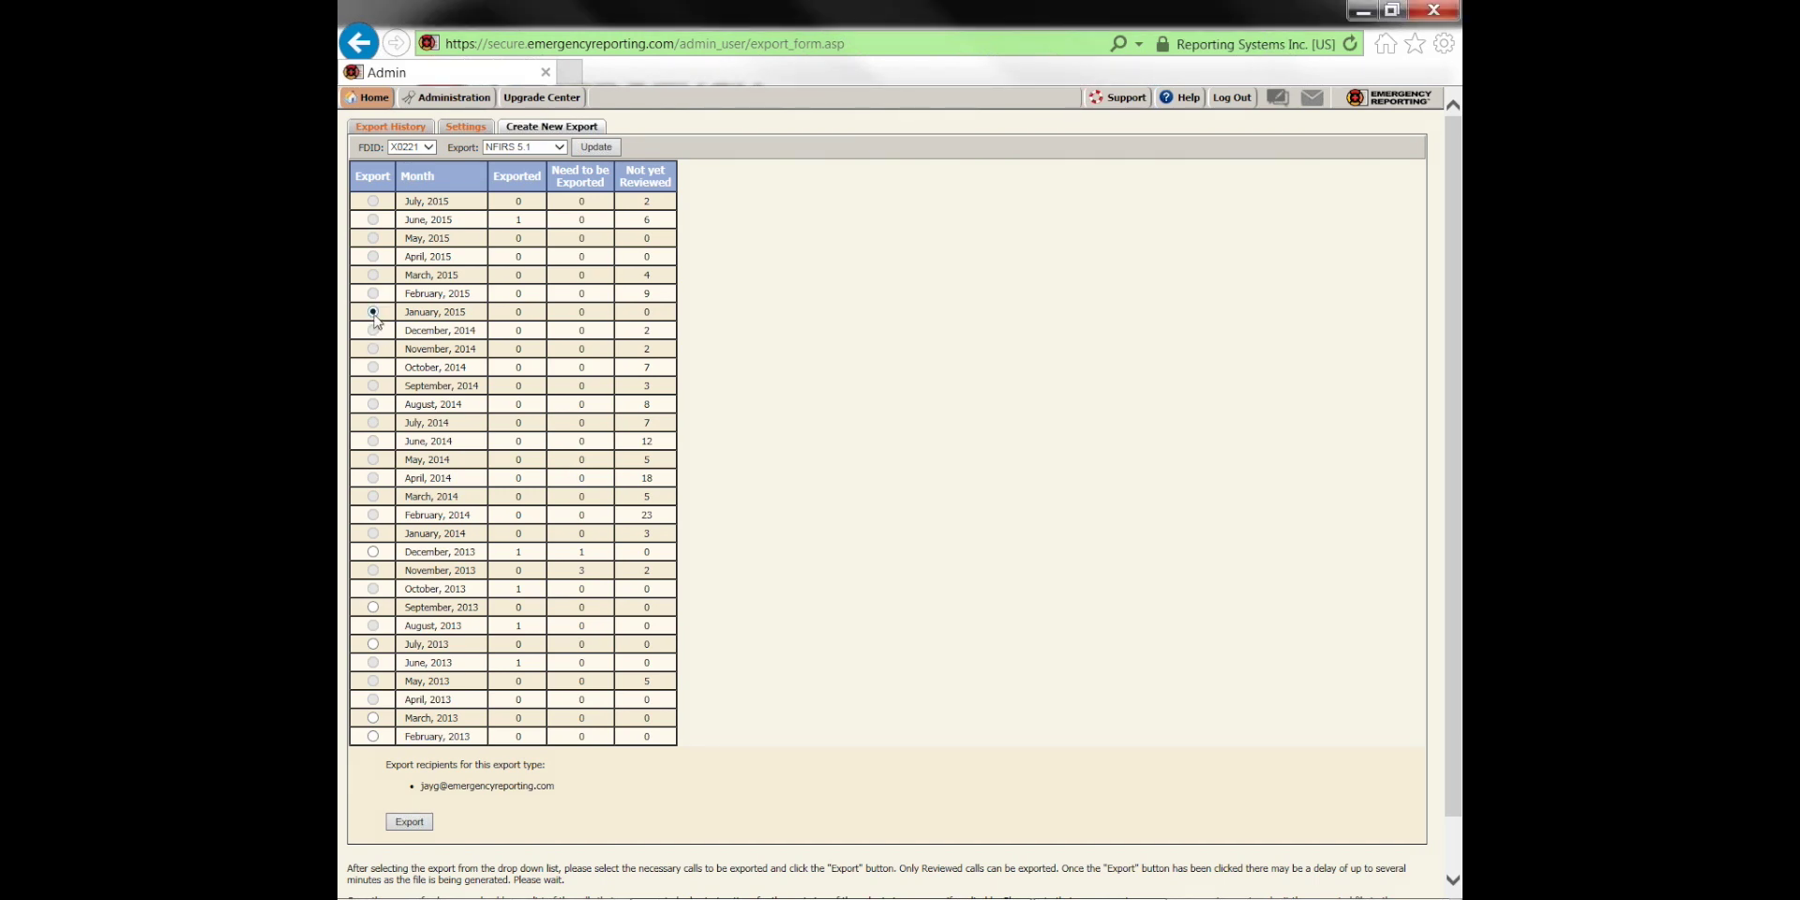
left_click(373, 553)
Export the 12/1/2013–12/31/2013 NFIRS data and check the confirmation's recipient and incident 2013-16
left_click(409, 823)
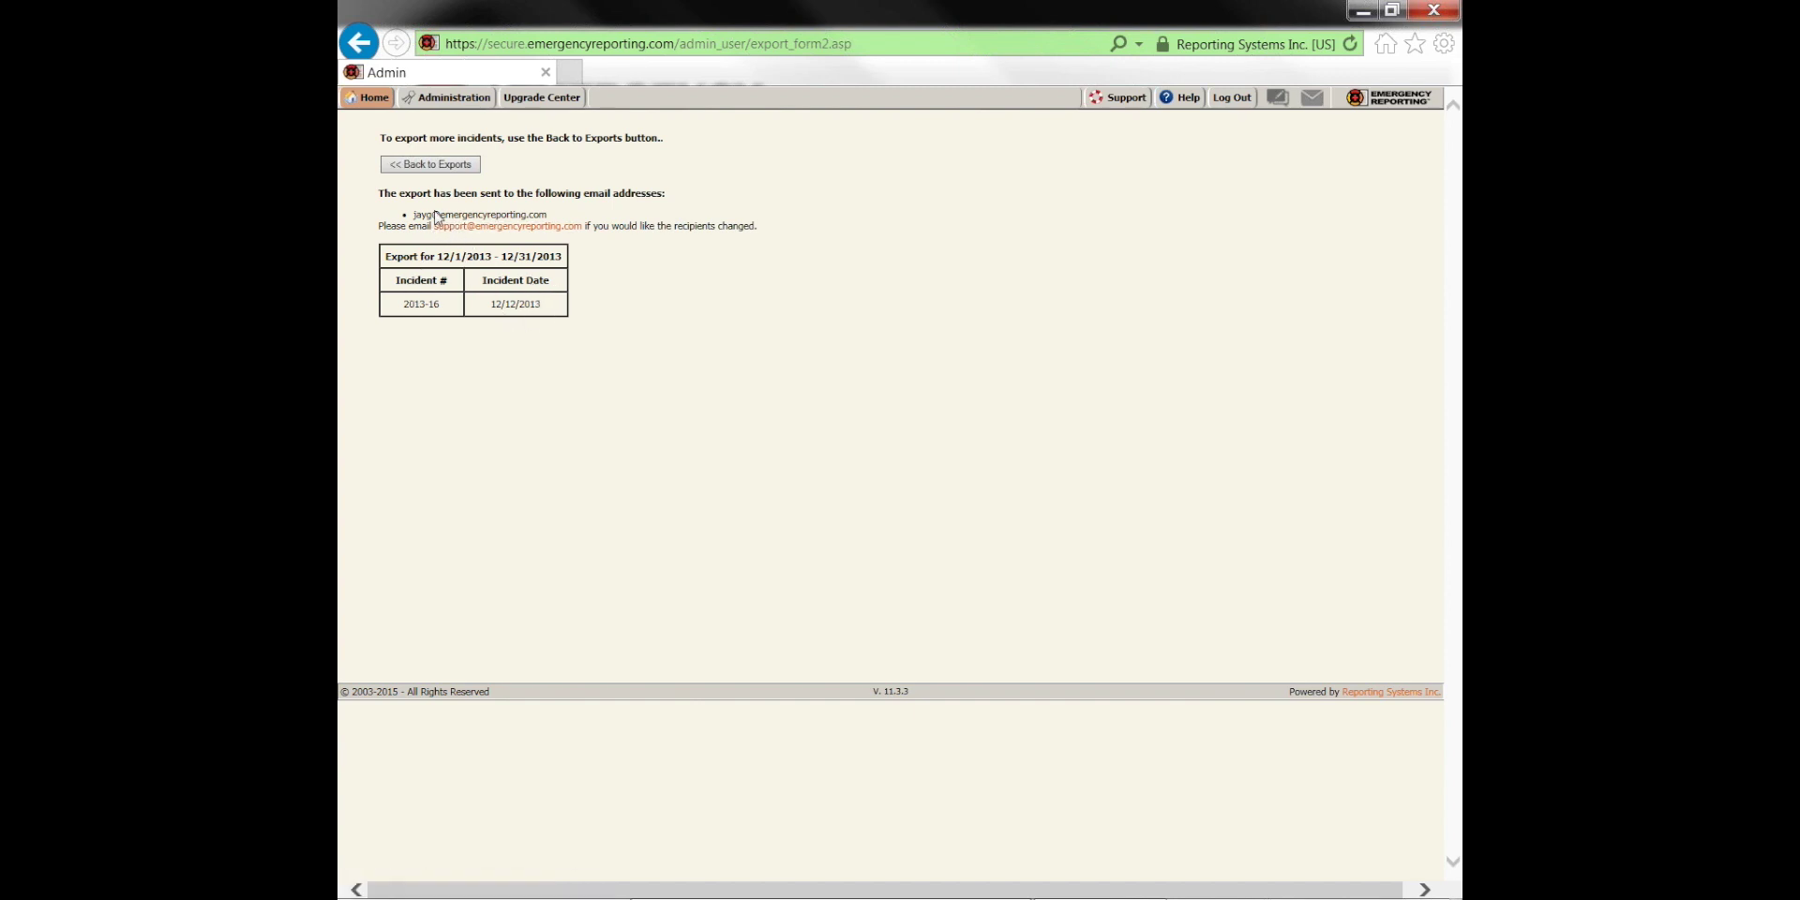
left_click_drag(415, 215, 440, 214)
left_click_drag(553, 215, 414, 215)
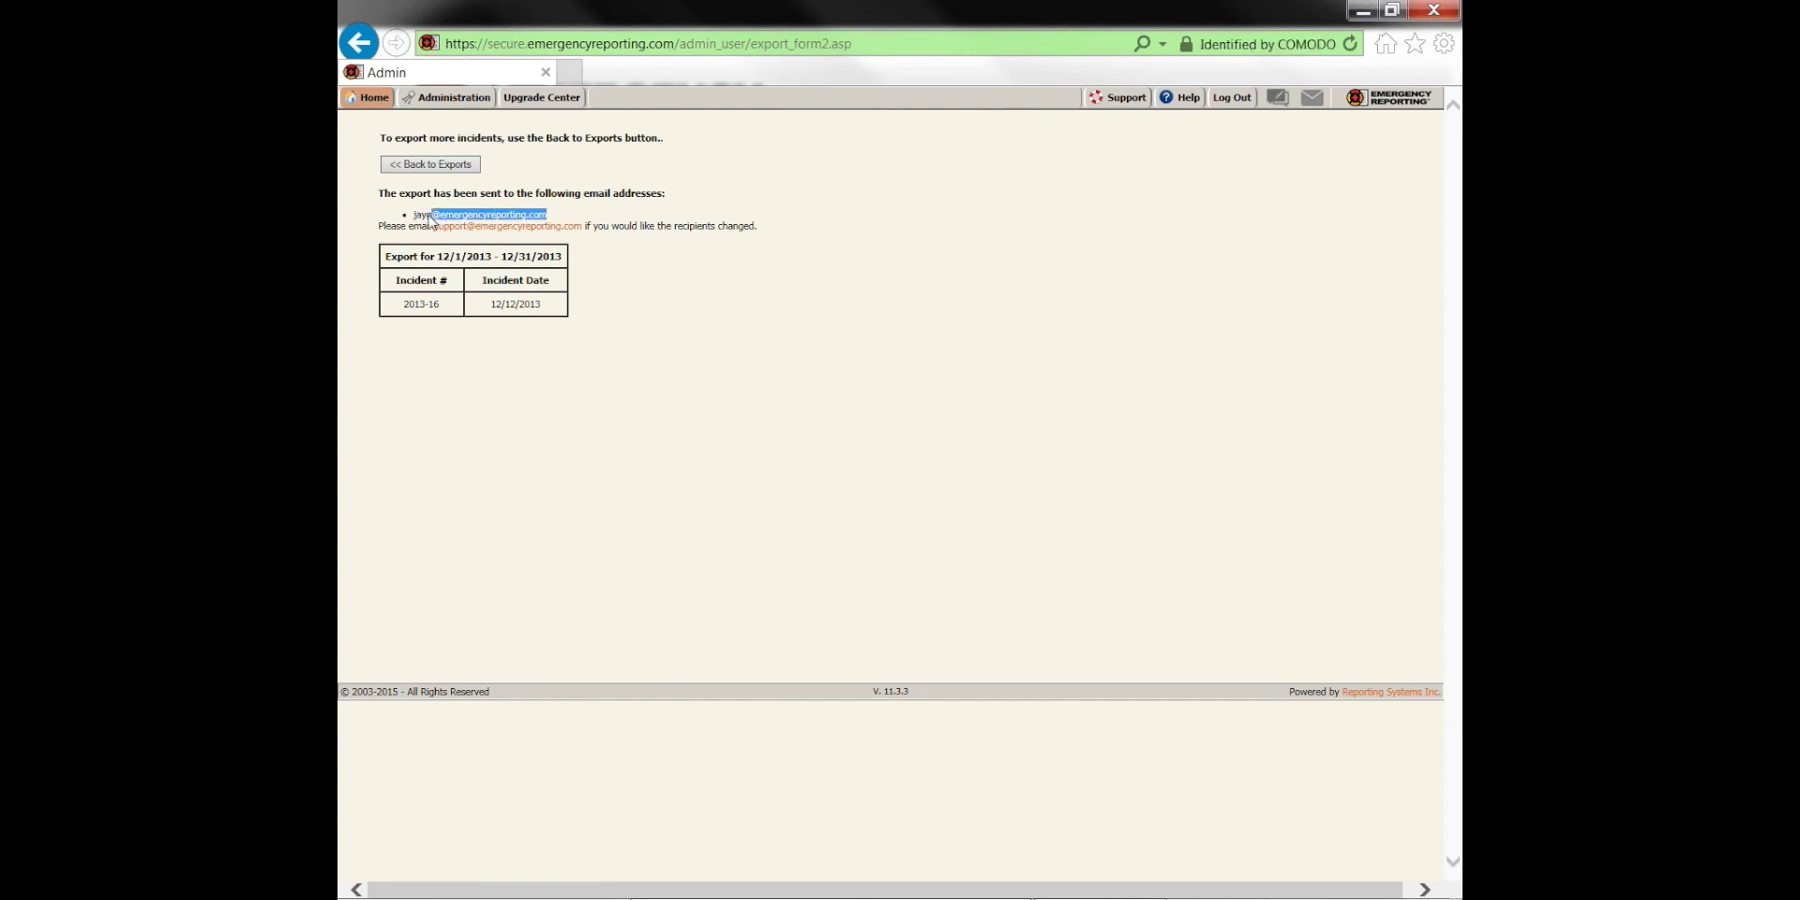
left_click(654, 215)
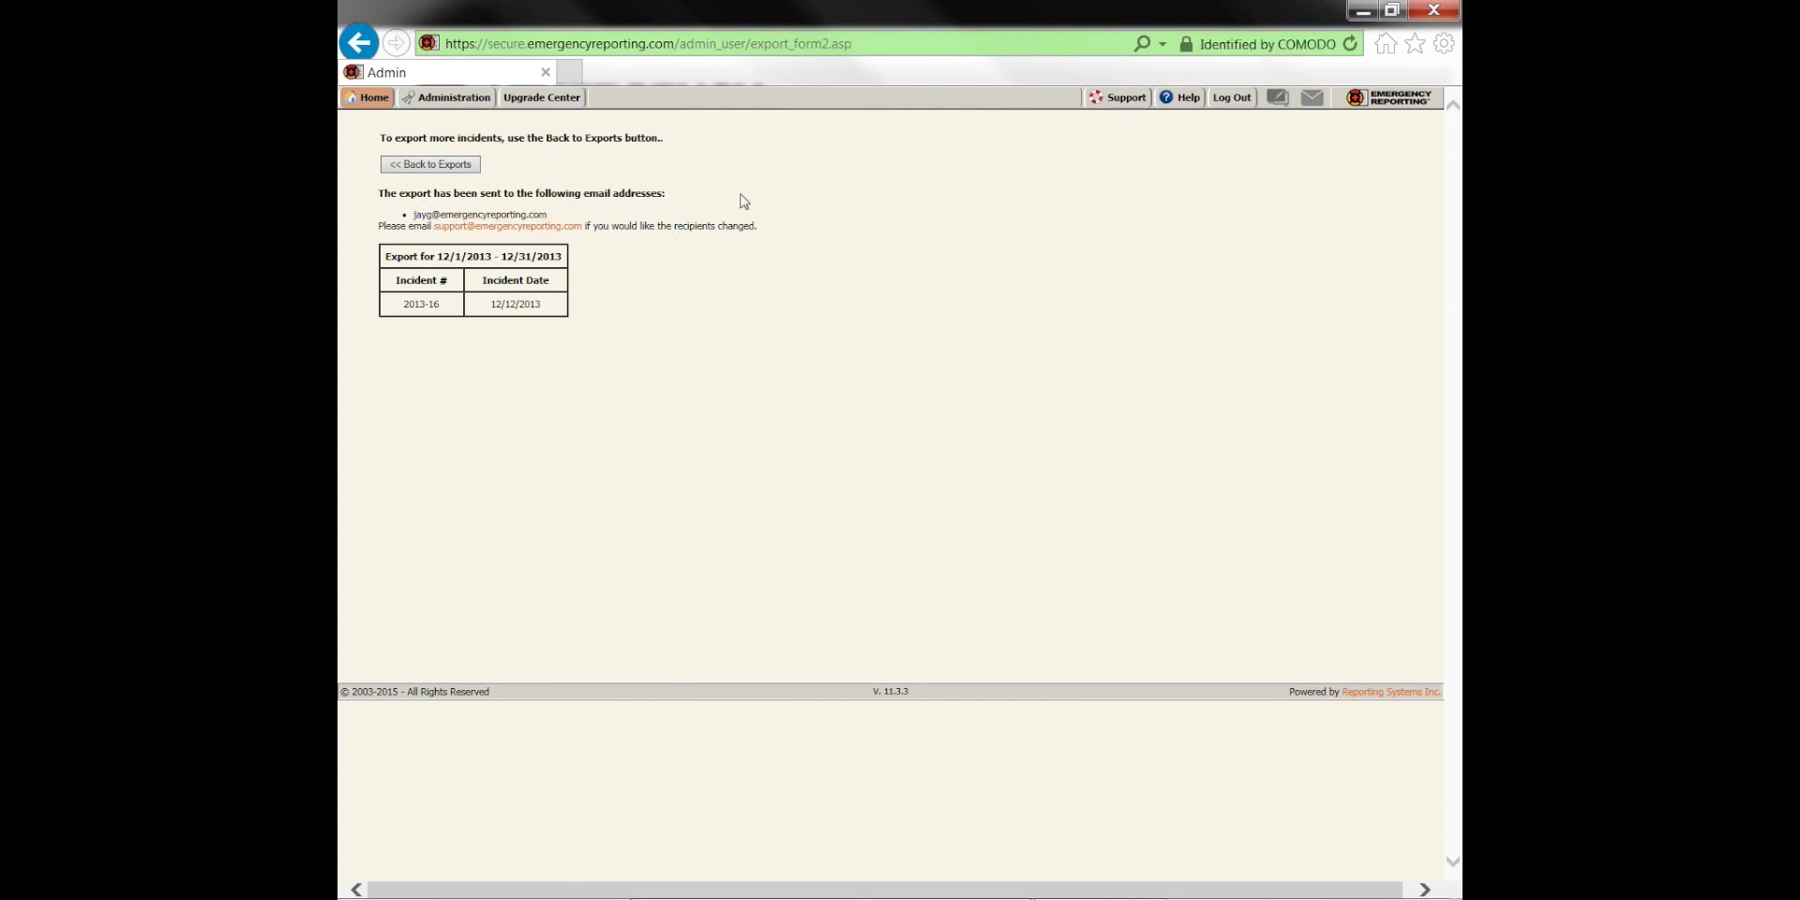
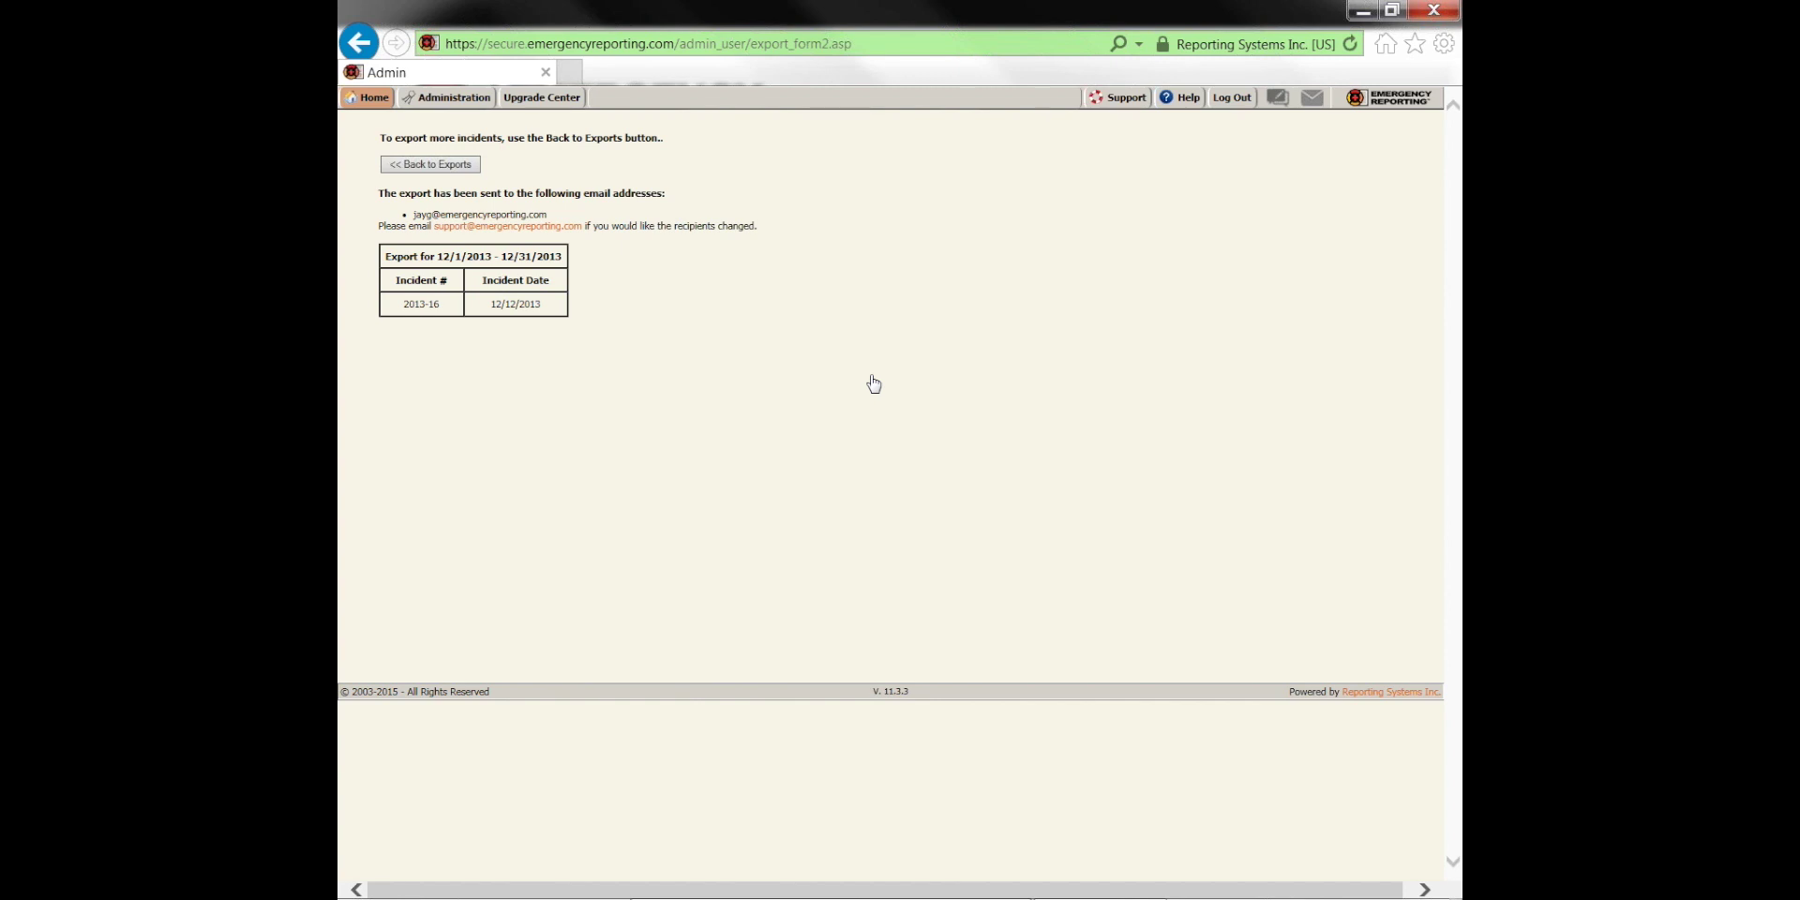
Load the WEMSIS 2.2.1 export for FDID A1317 and follow its warning link to the Apparatus form
left_click(440, 98)
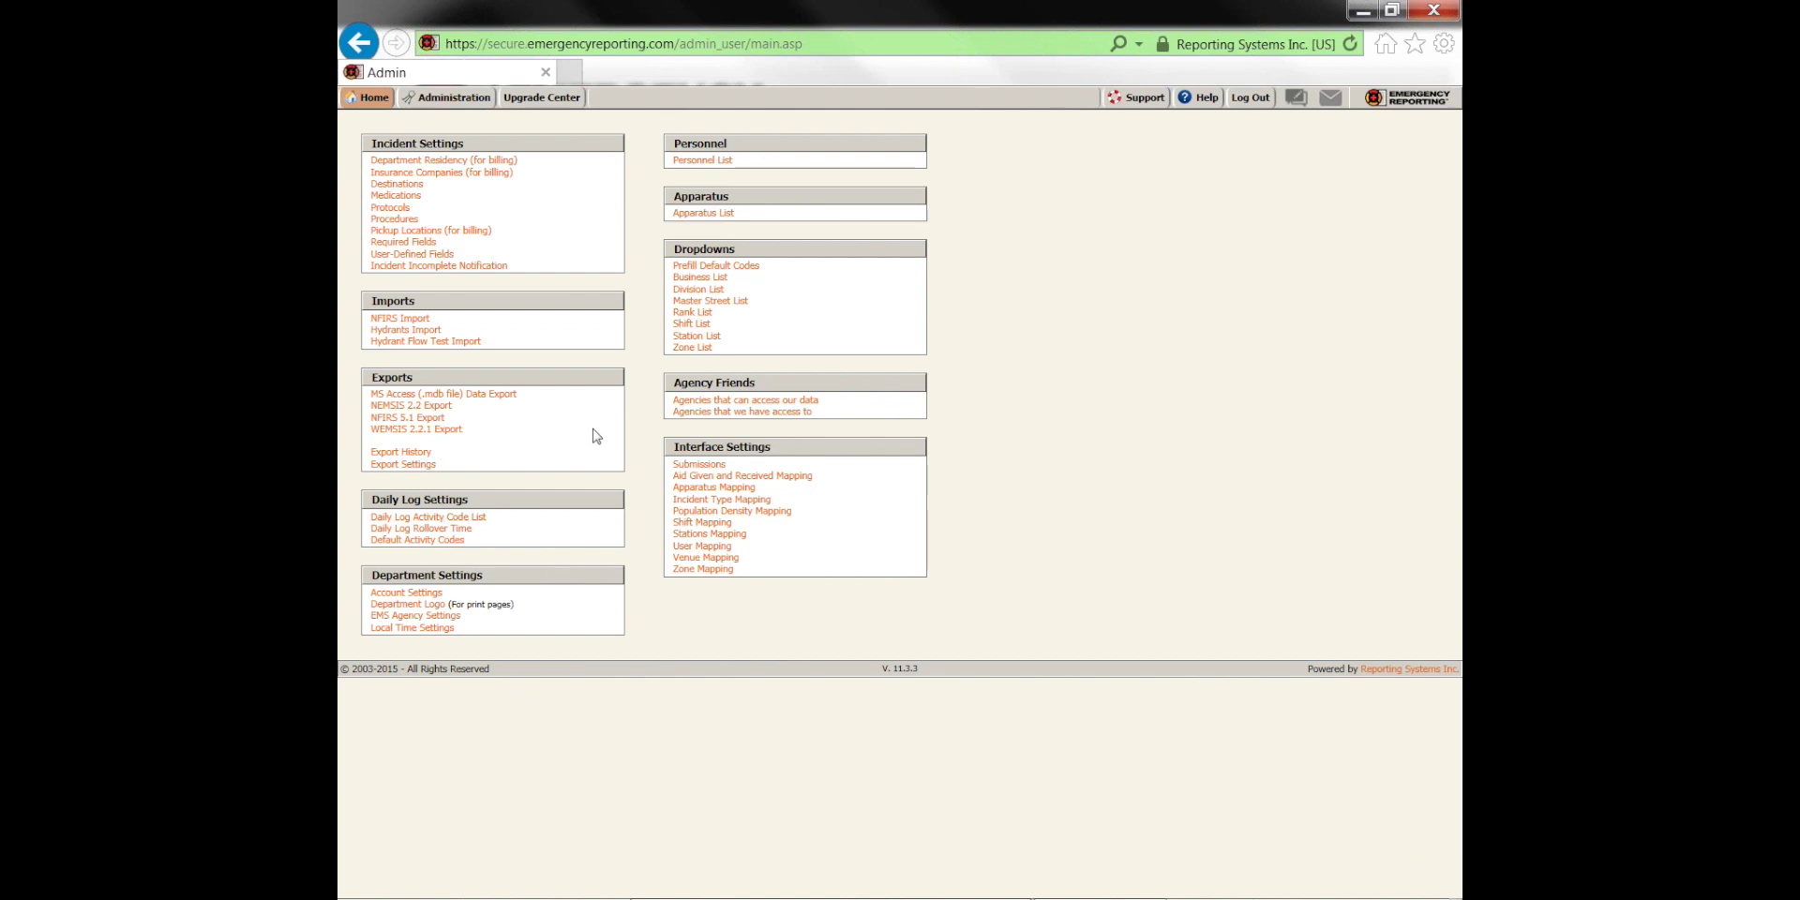
left_click(447, 429)
left_click(596, 150)
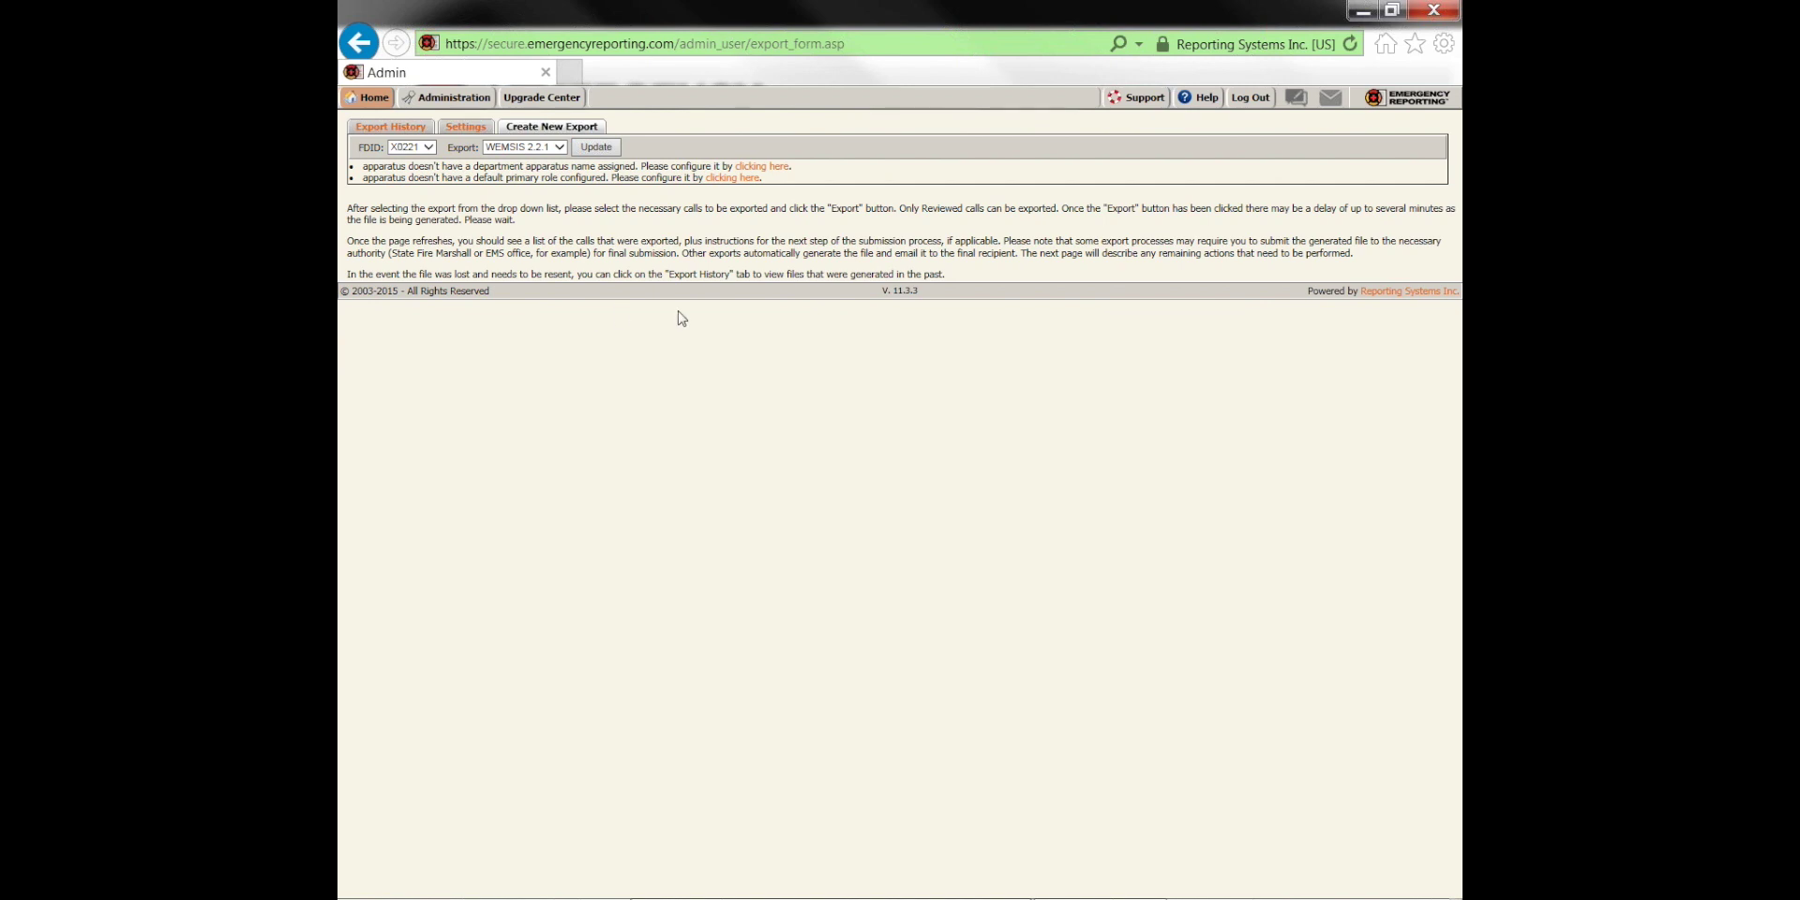
left_click(430, 153)
left_click(419, 163)
left_click(596, 147)
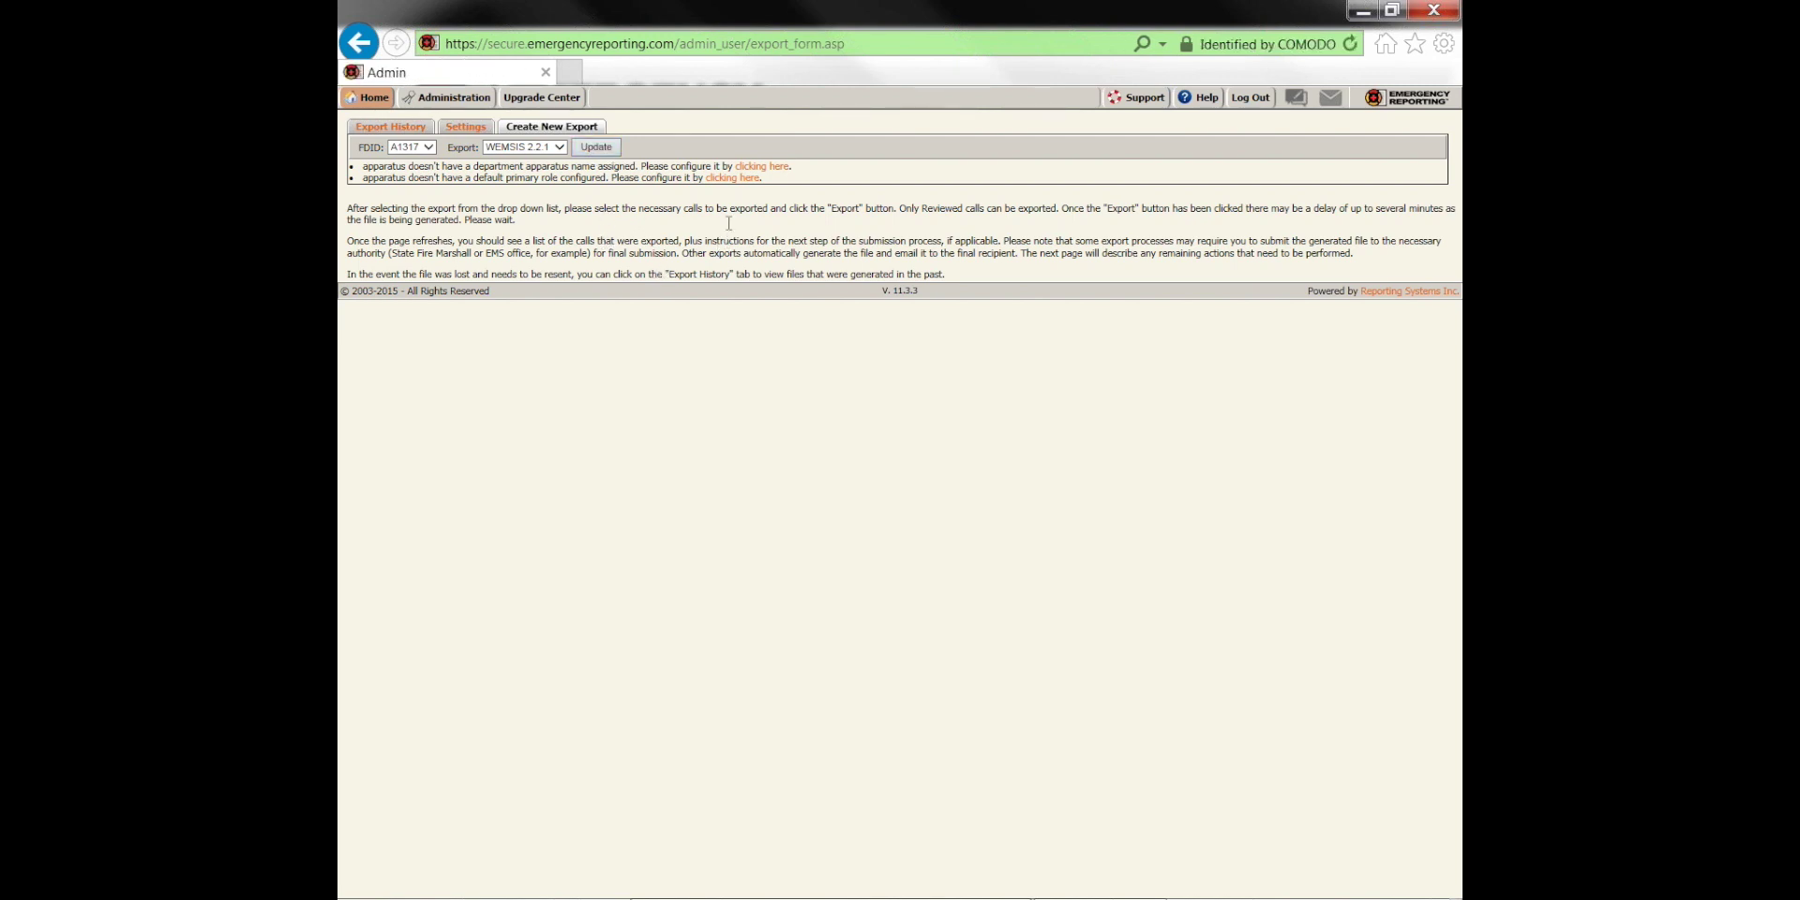
left_click(737, 179)
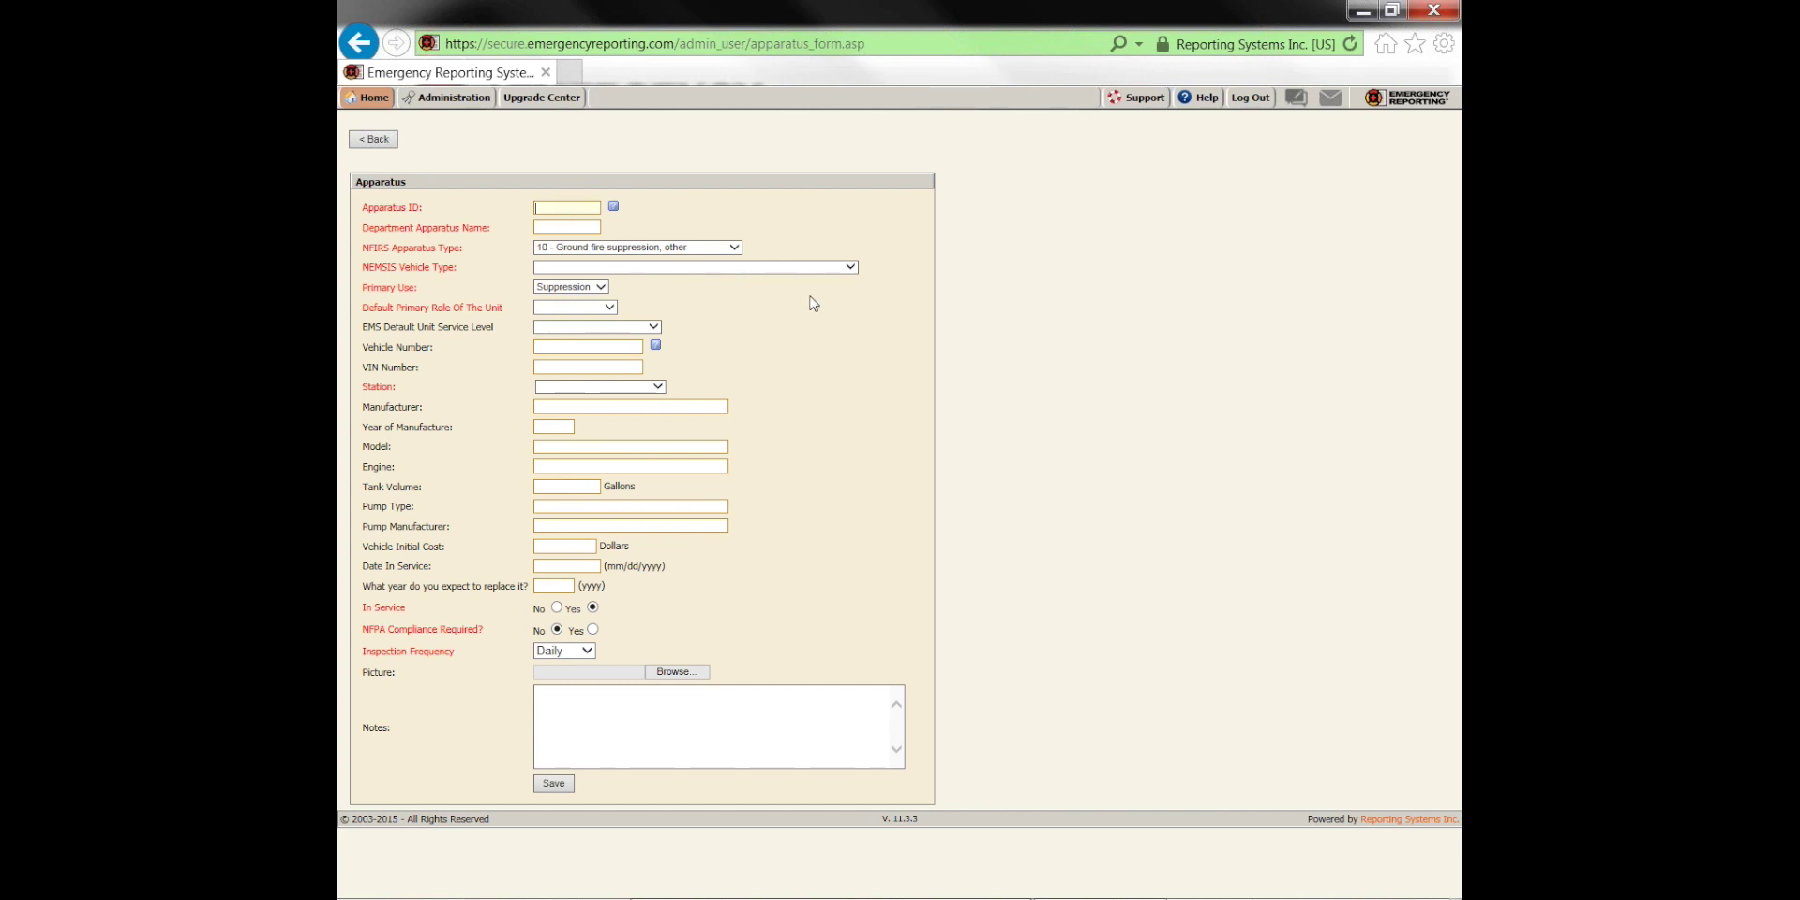
Save apparatus M1 as an Ambulance with Rescue primary role at station 2 - Fairhaven
key("Tab")
type("M1")
left_click(769, 267)
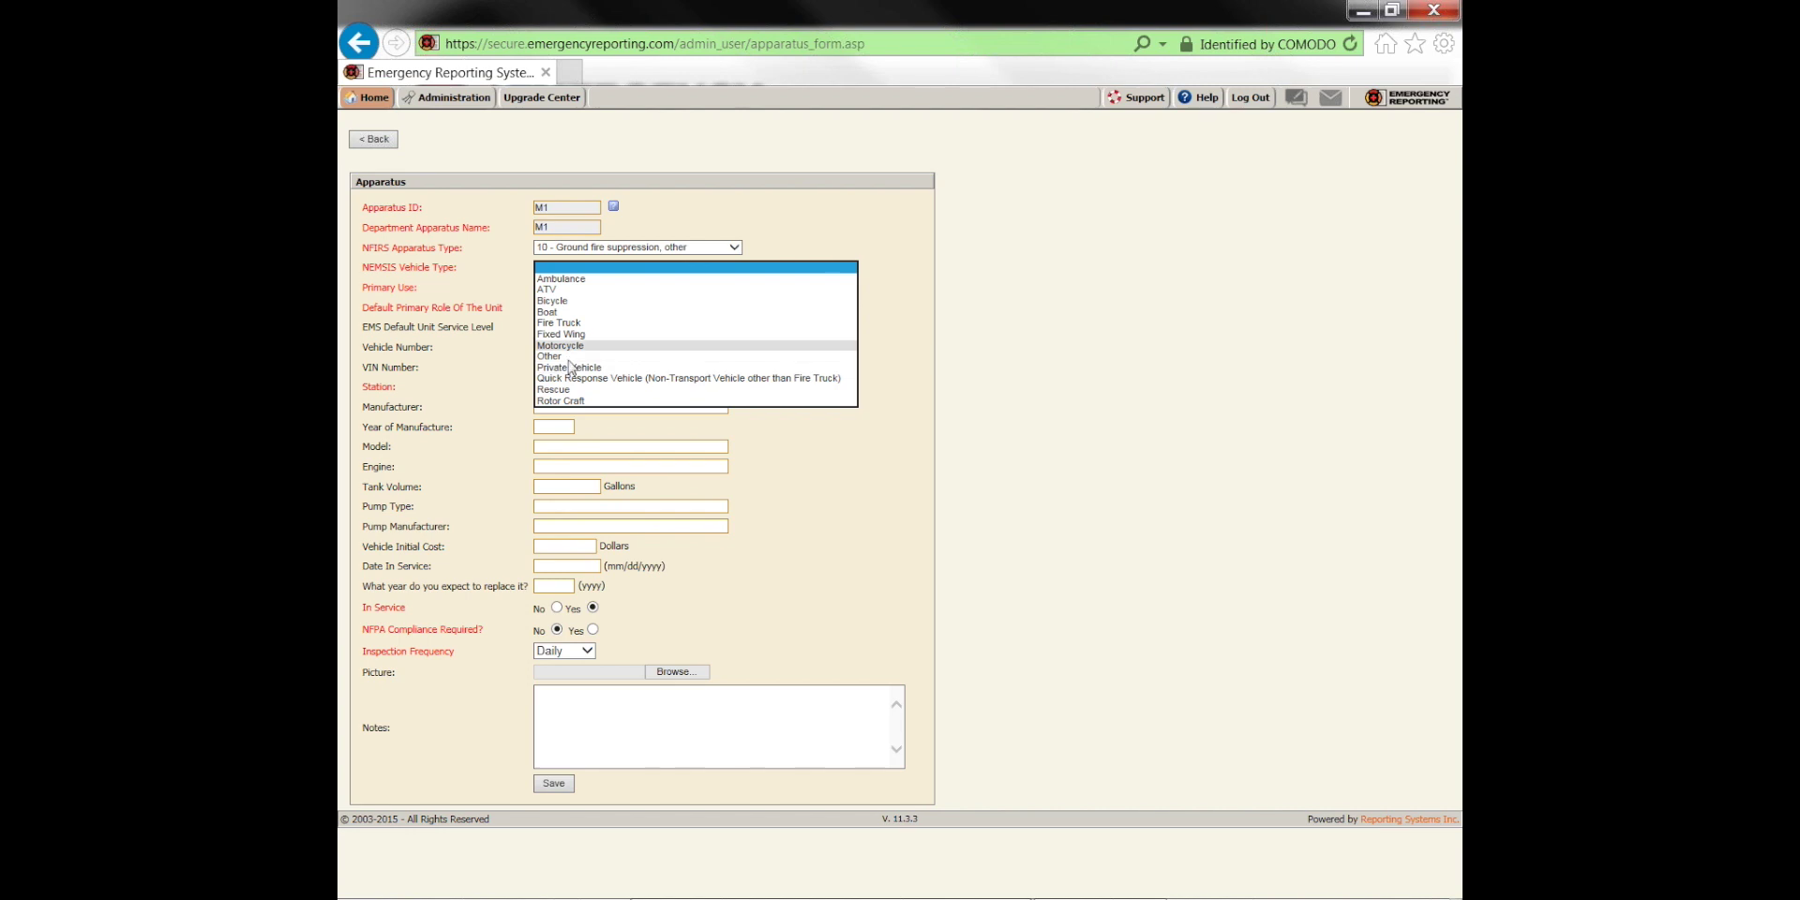
left_click(562, 278)
left_click(554, 784)
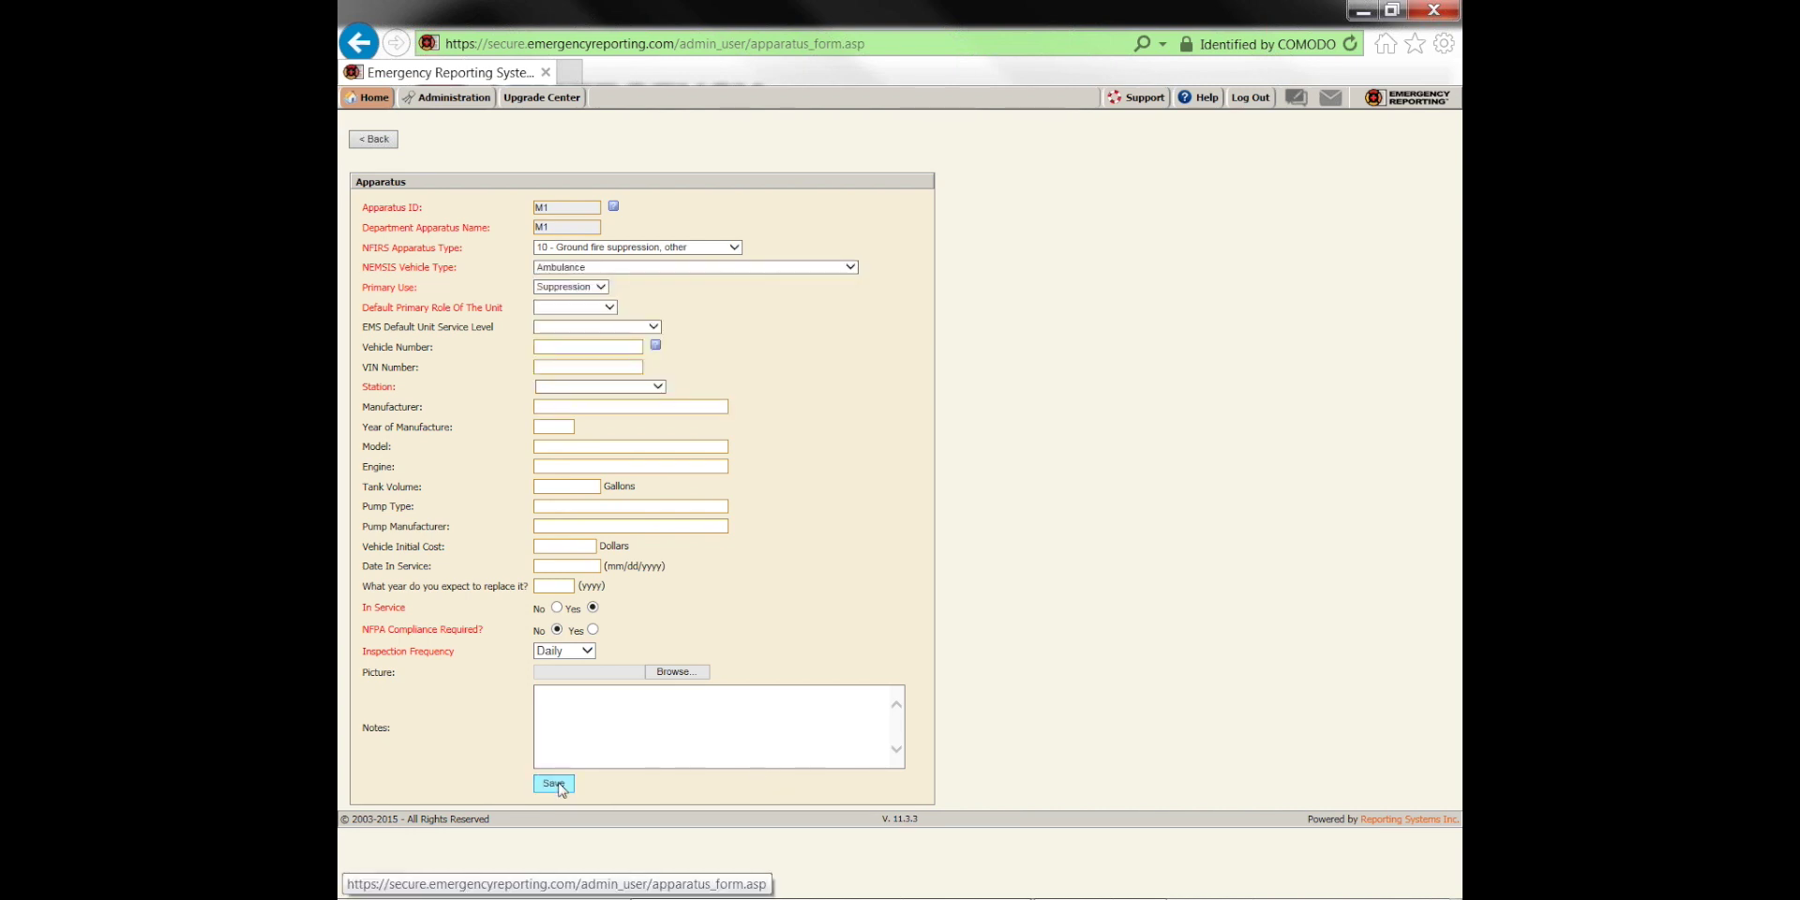
left_click(566, 310)
left_click(585, 329)
left_click(596, 399)
left_click(570, 442)
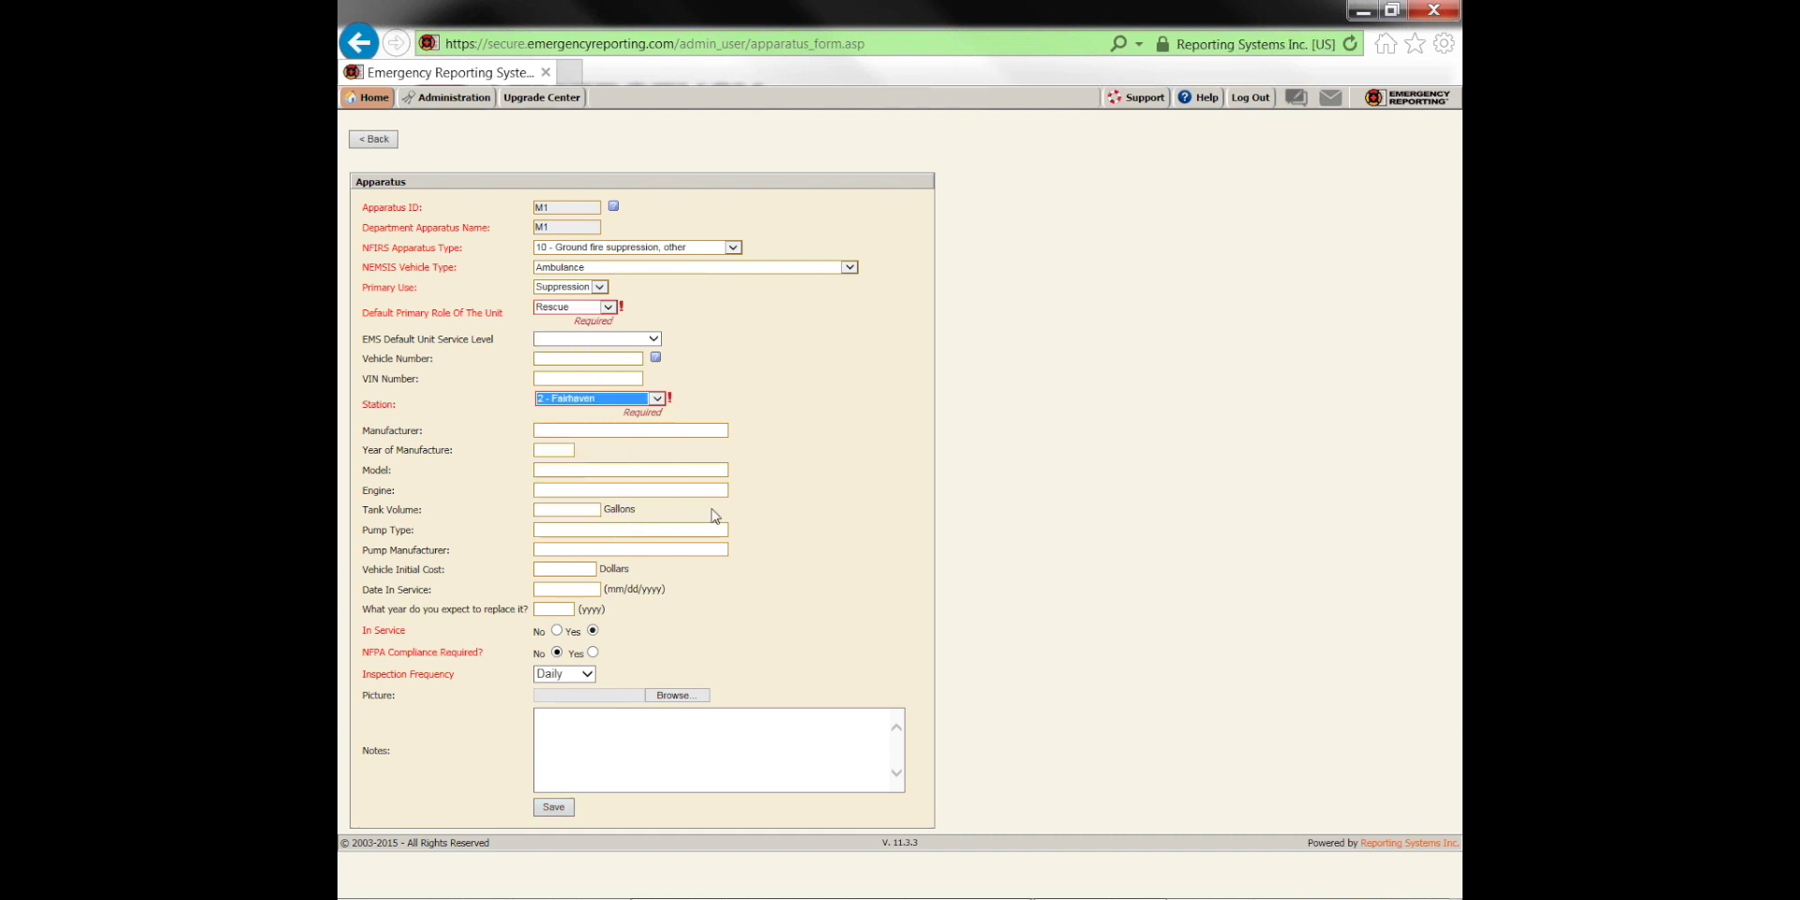
left_click(553, 808)
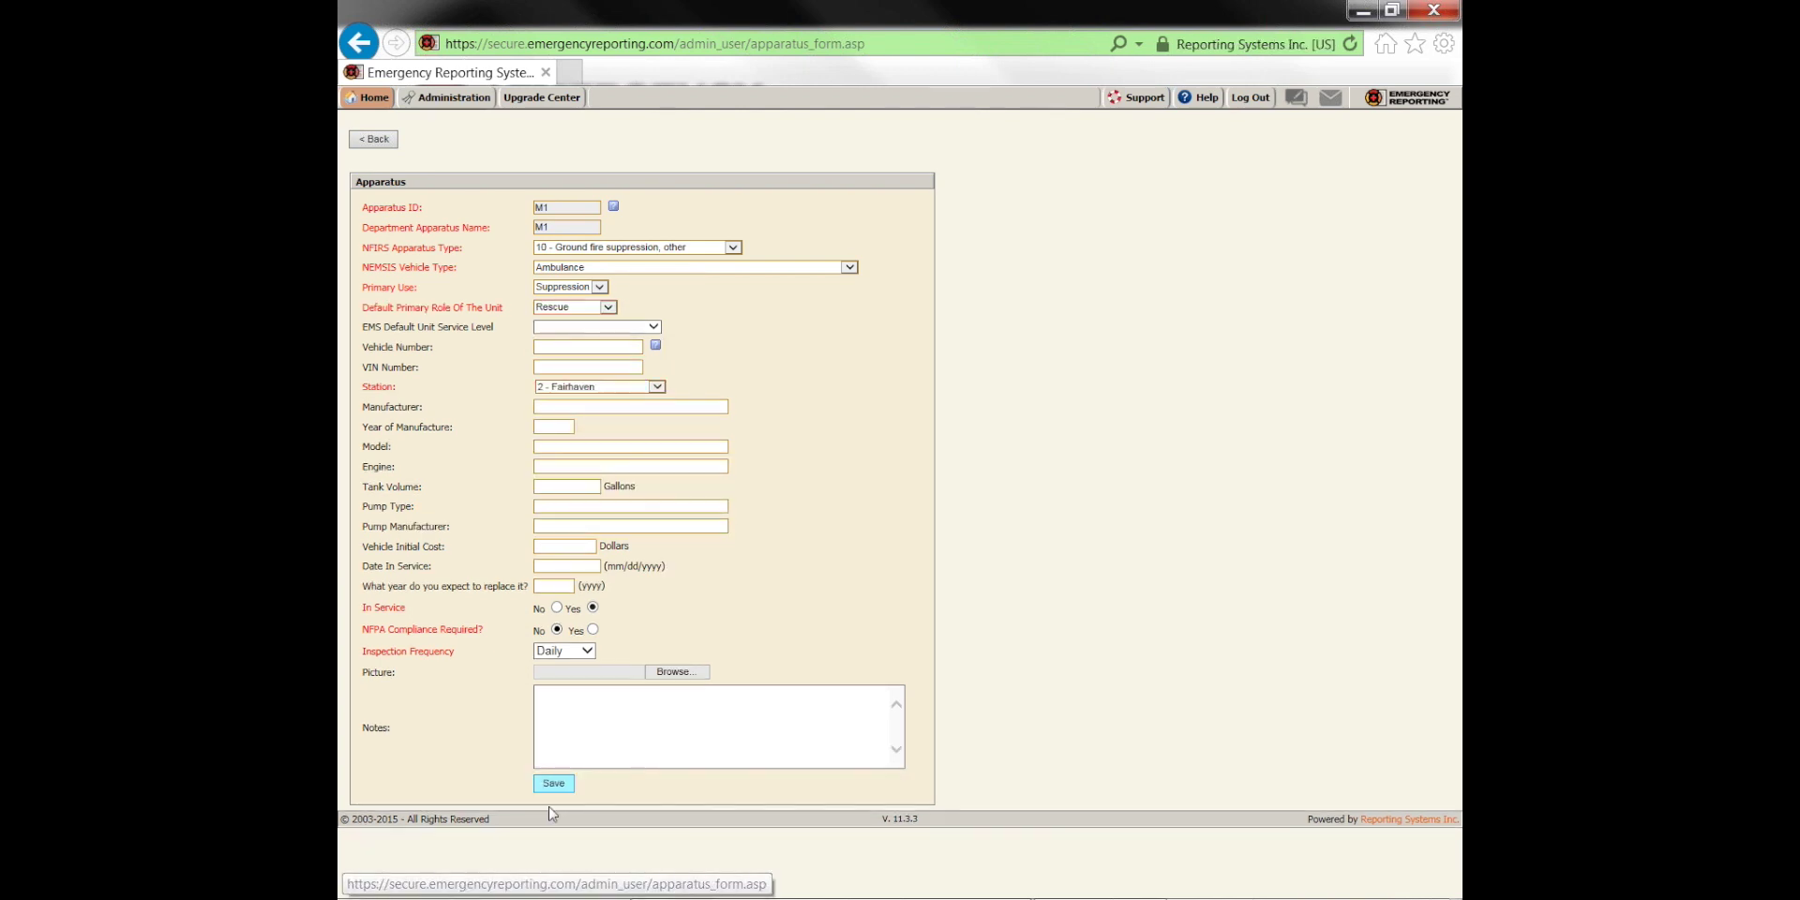
left_click(448, 98)
left_click(443, 430)
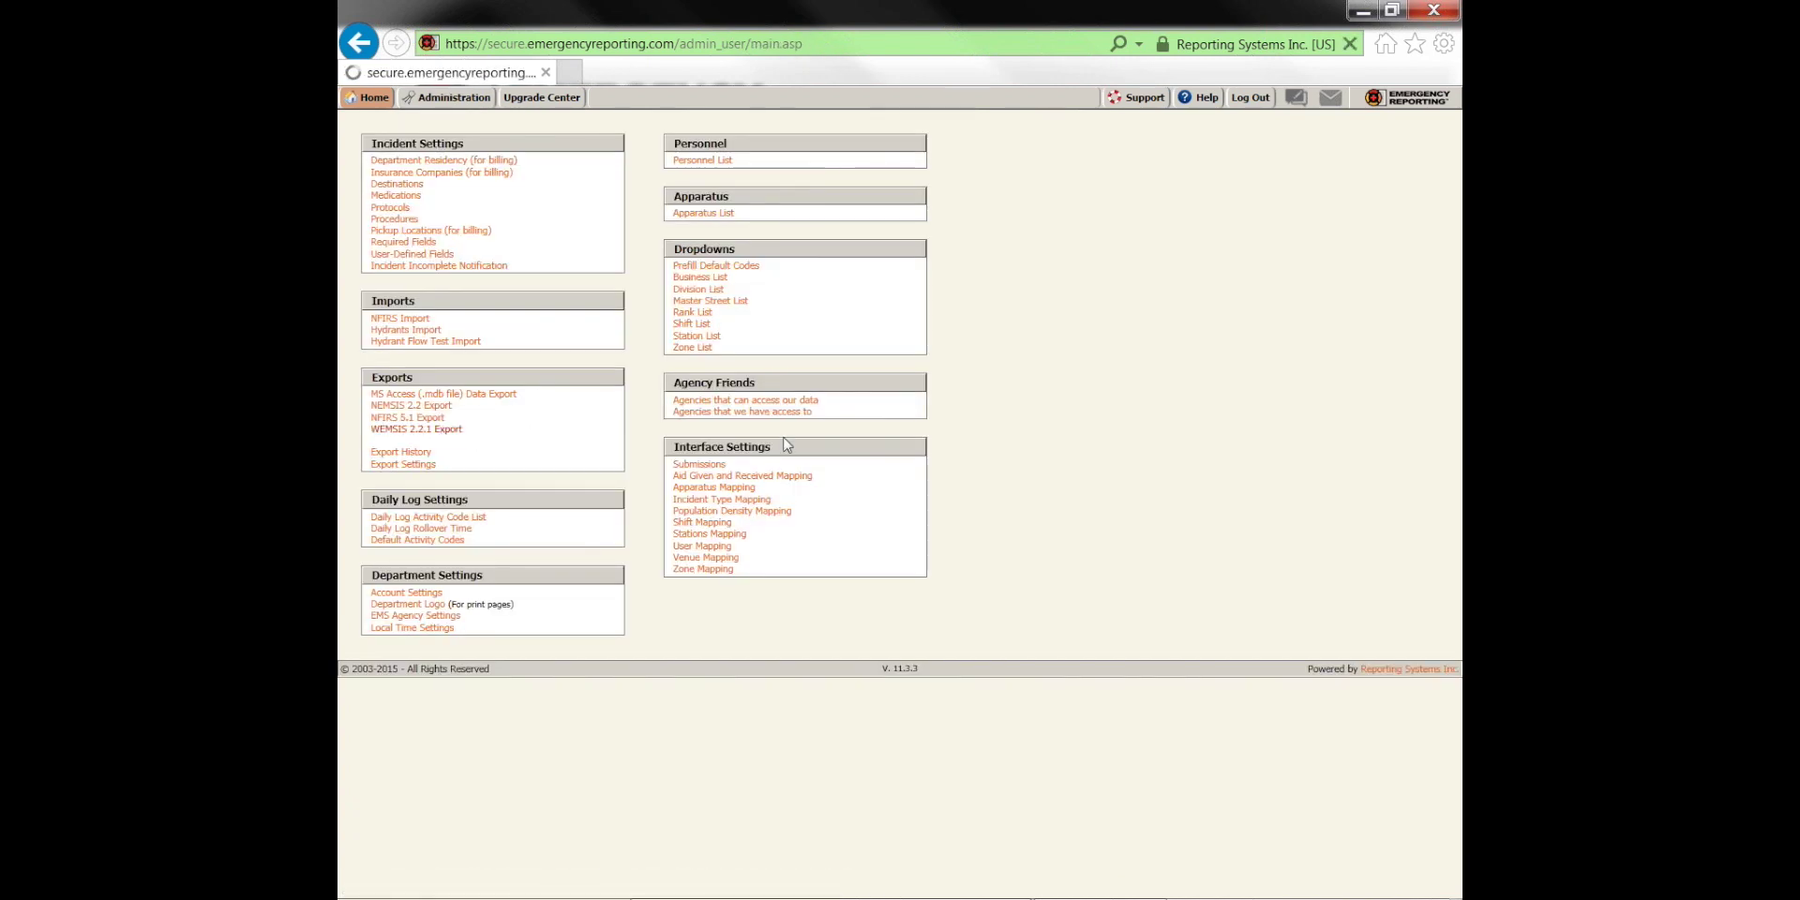
left_click(596, 148)
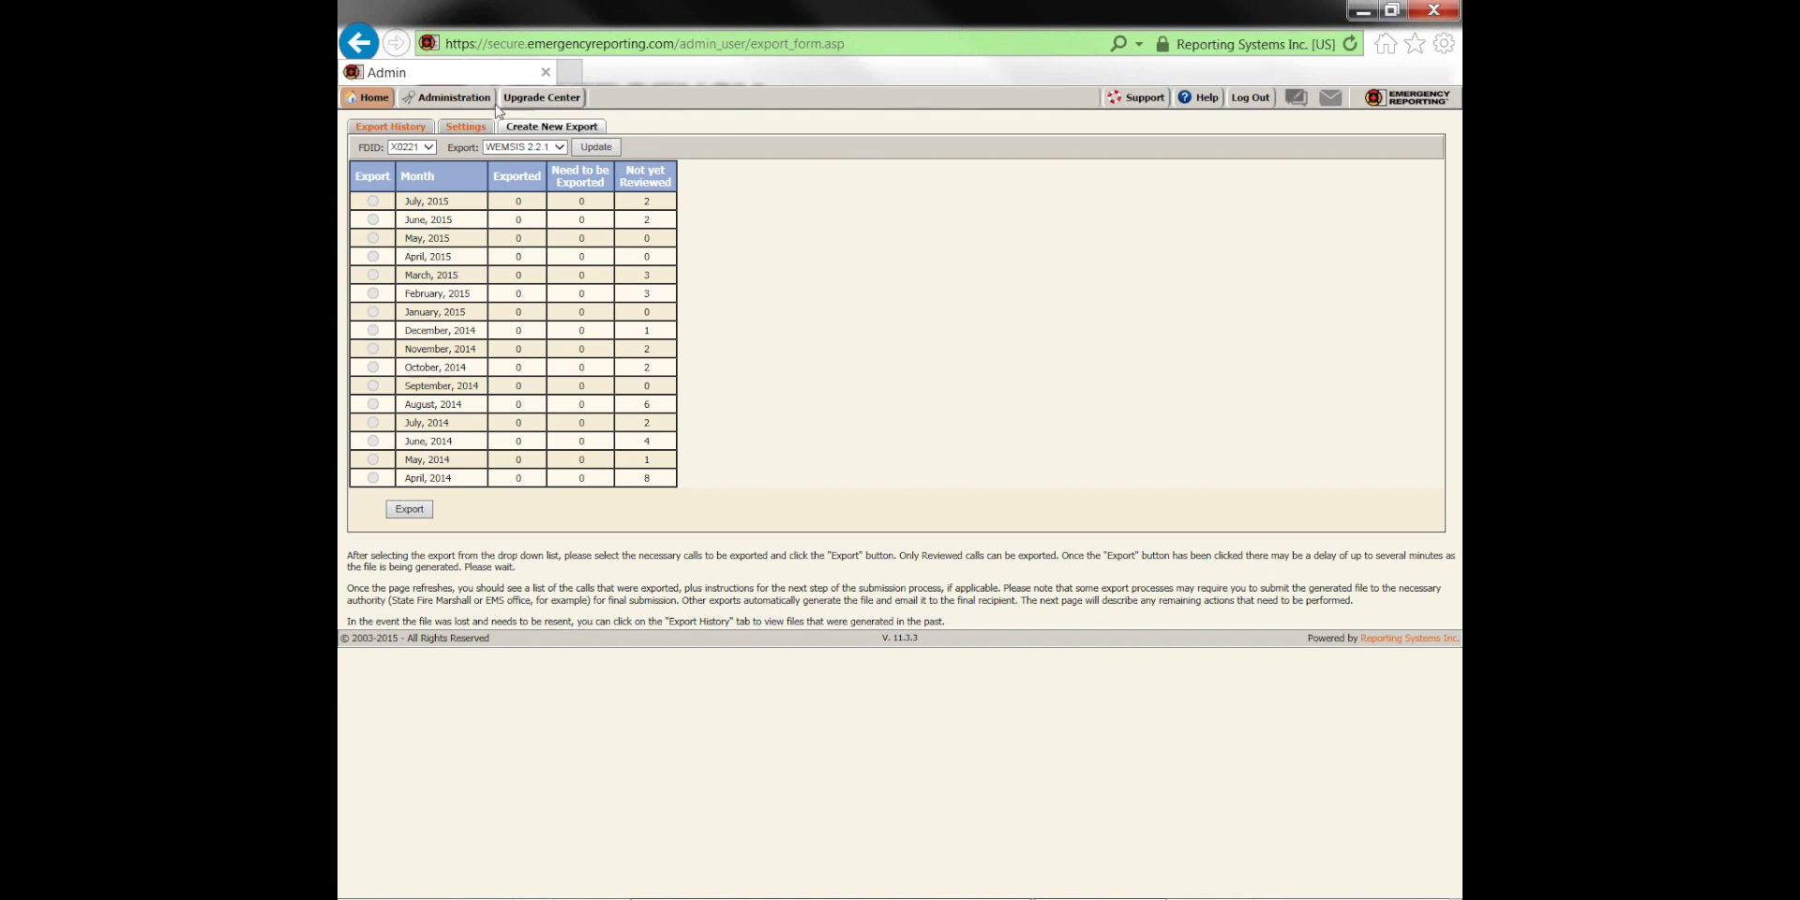
left_click(454, 97)
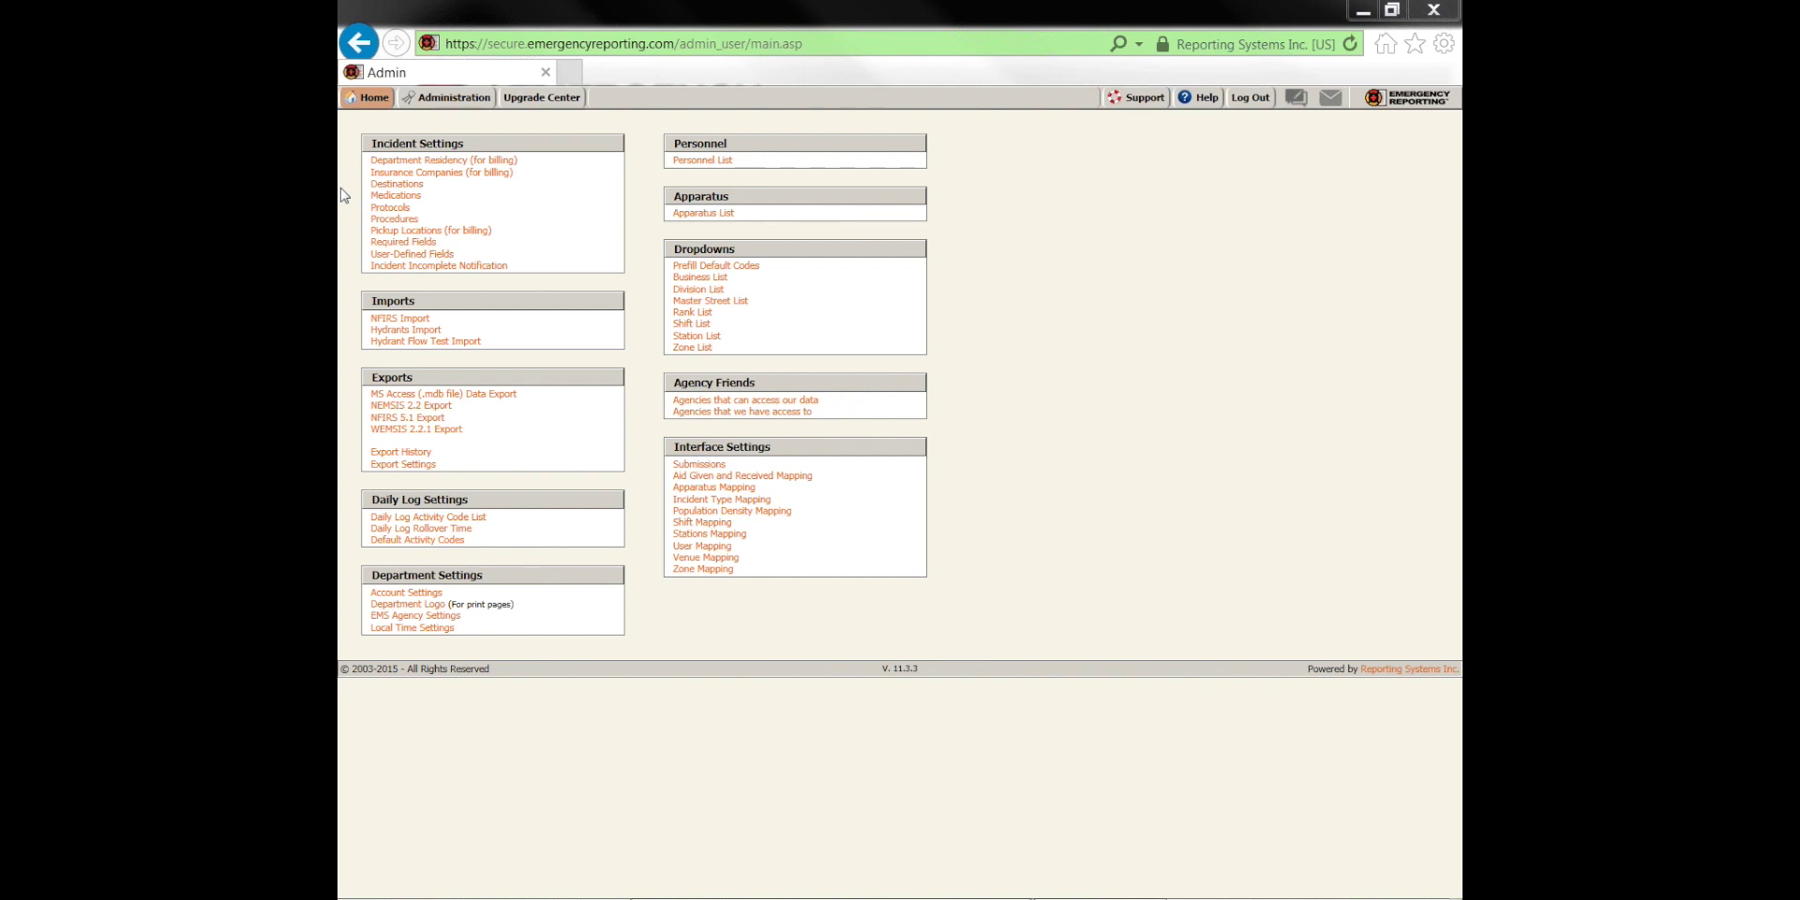
Update the NFIRS 5.1 export page and select January, 2015 in the Export column
mouse_move(371, 101)
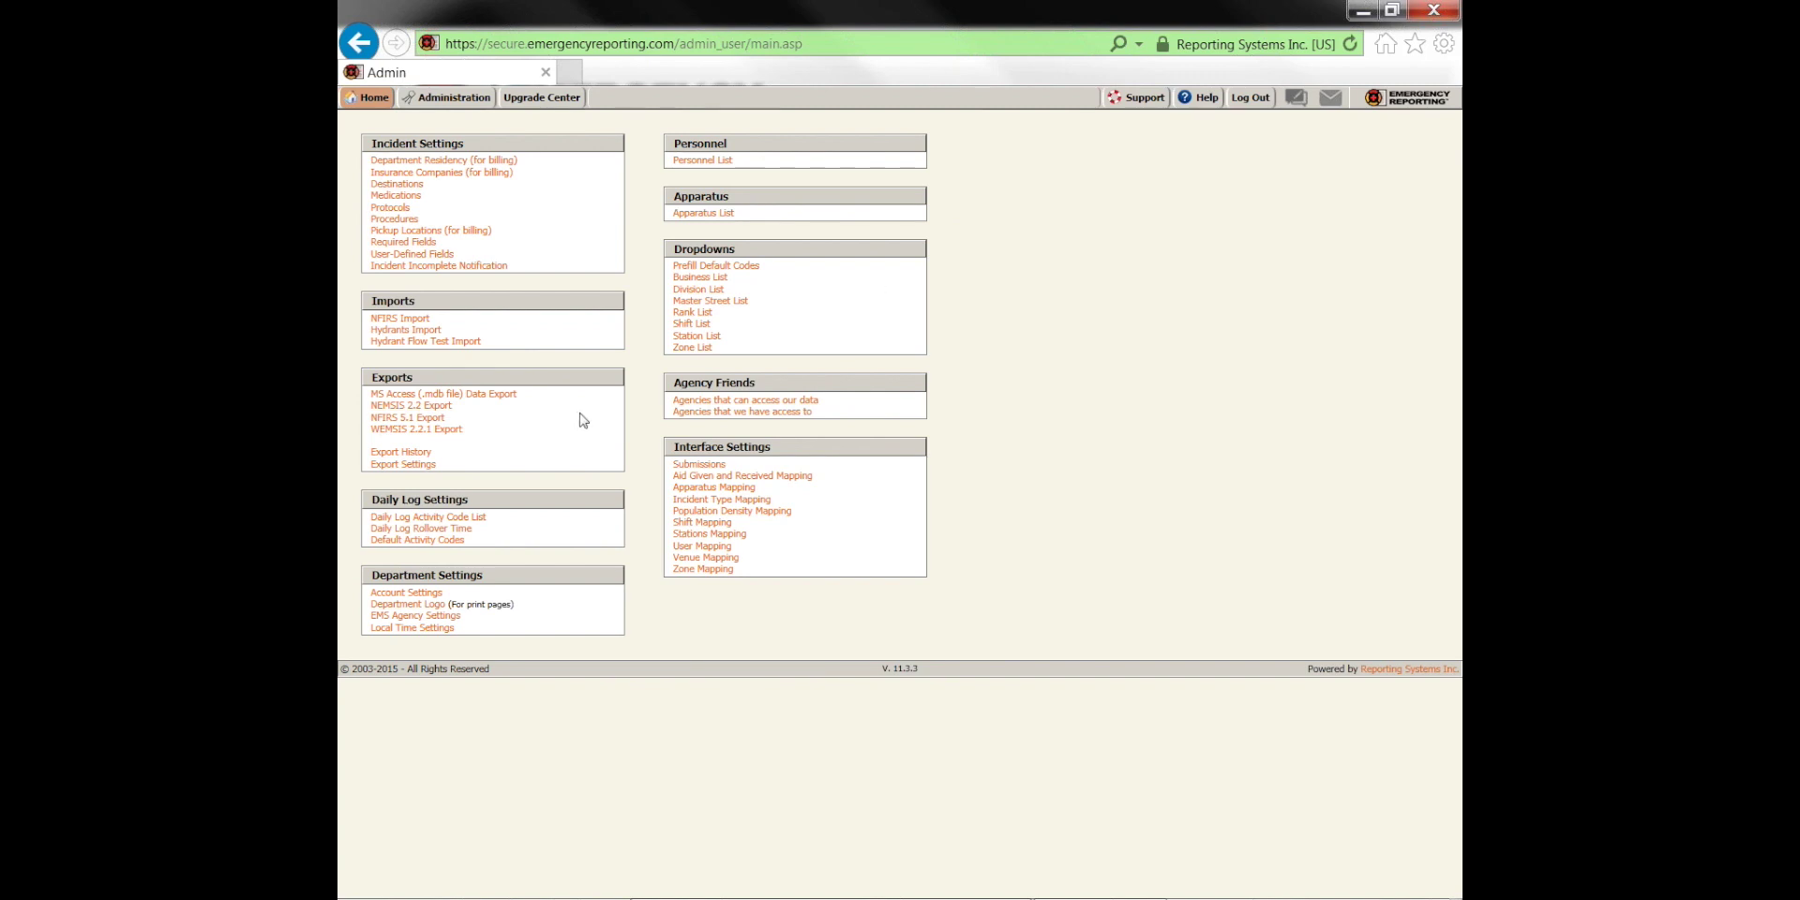
left_click(437, 419)
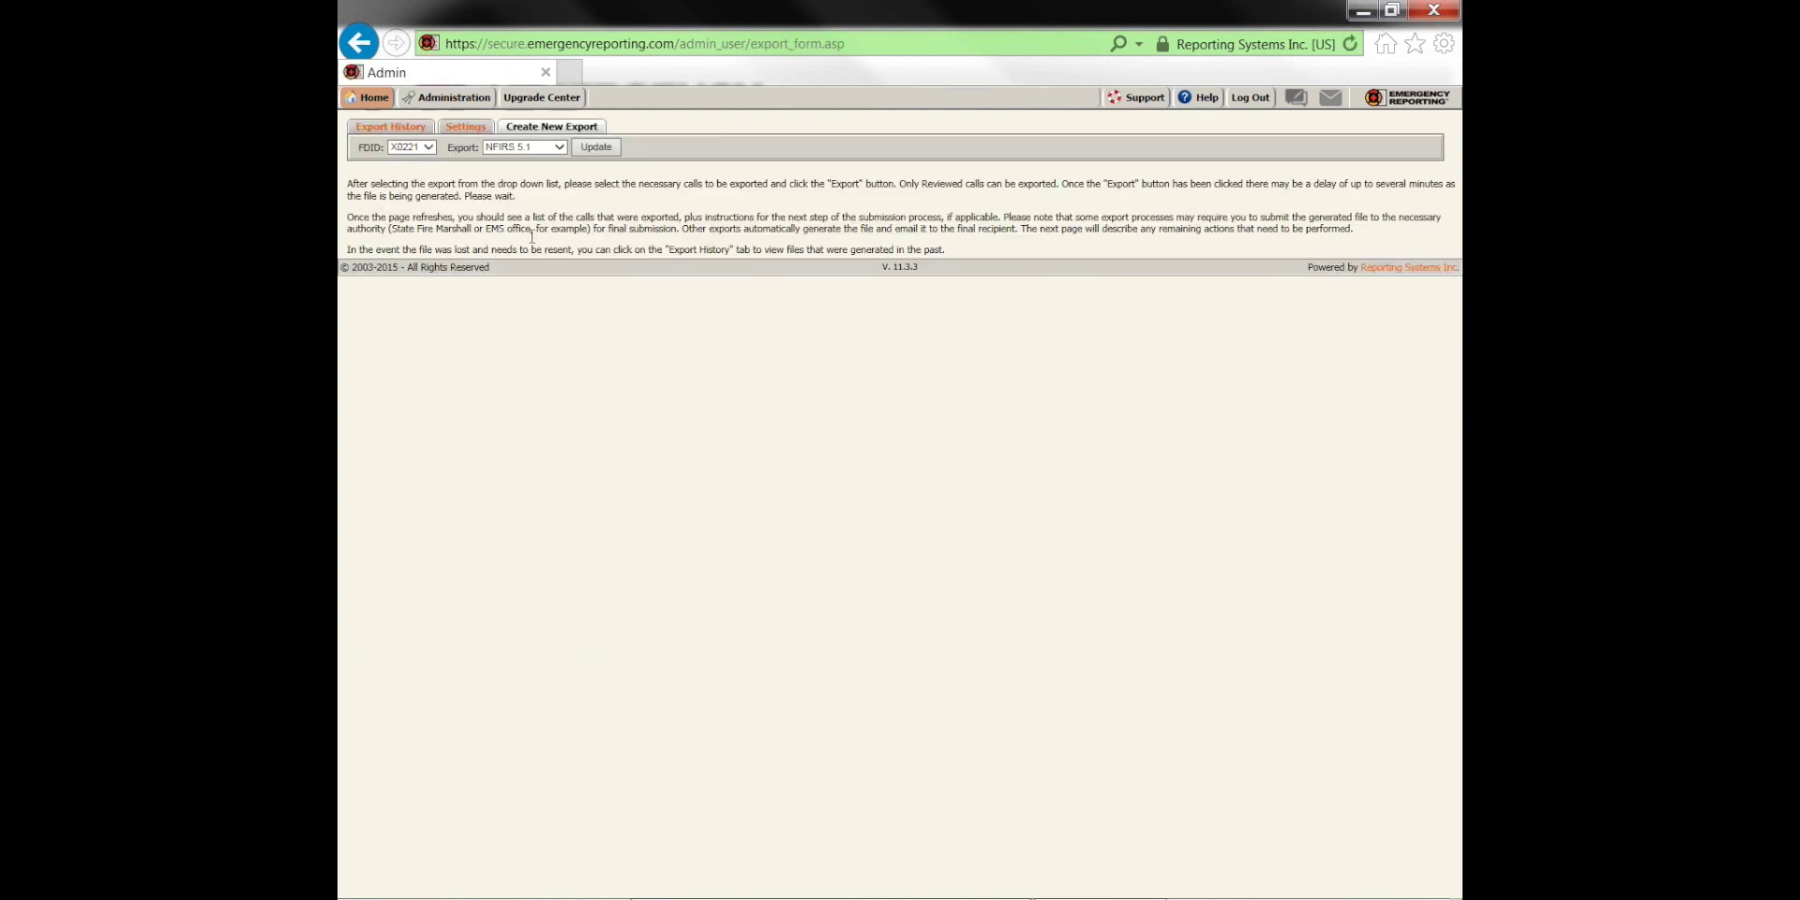
left_click(594, 147)
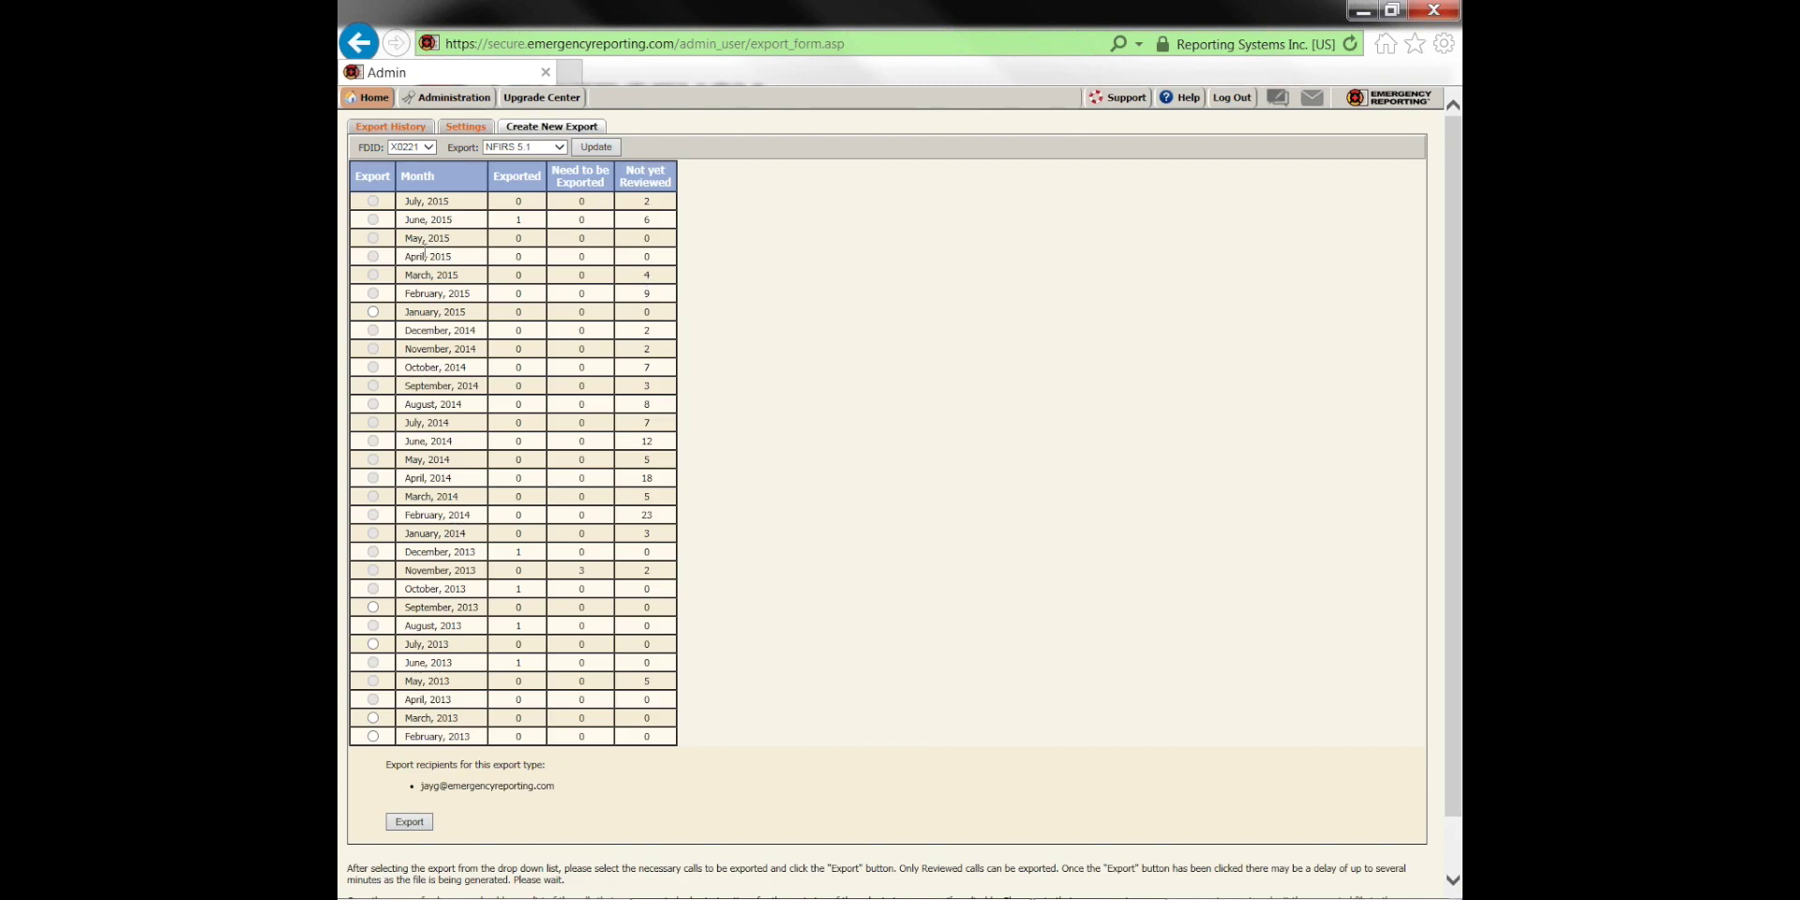
left_click(373, 311)
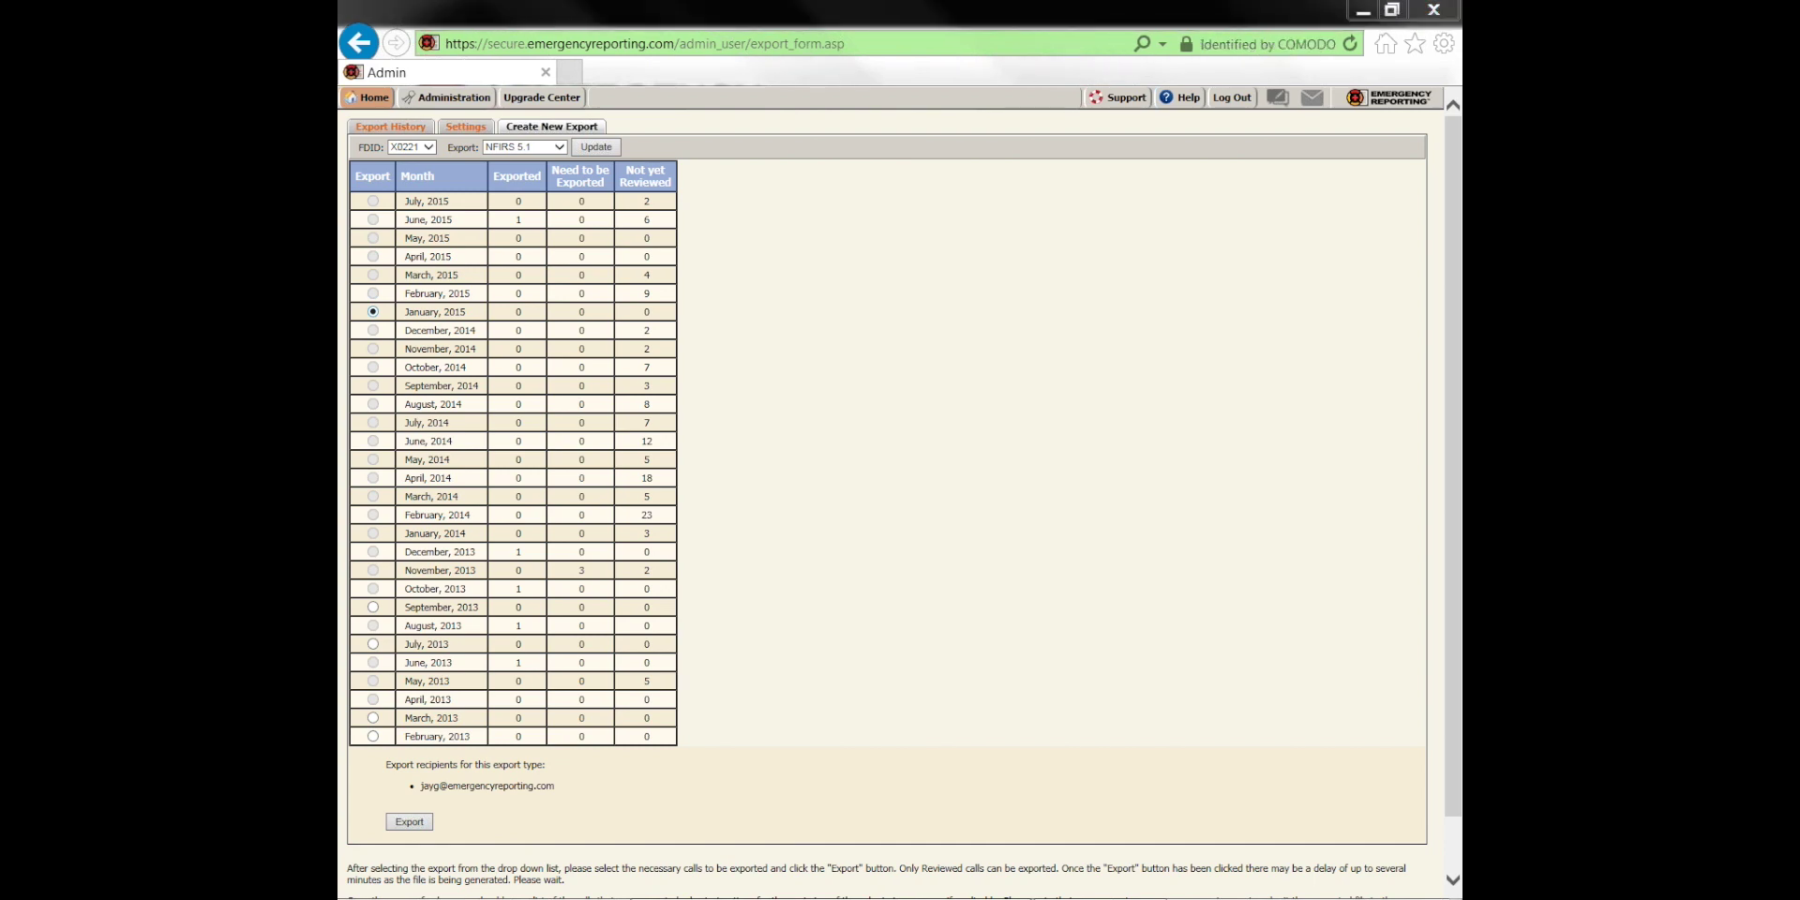
mouse_move(384, 777)
left_mouse_down()
mouse_move(562, 791)
mouse_move(391, 776)
left_mouse_up()
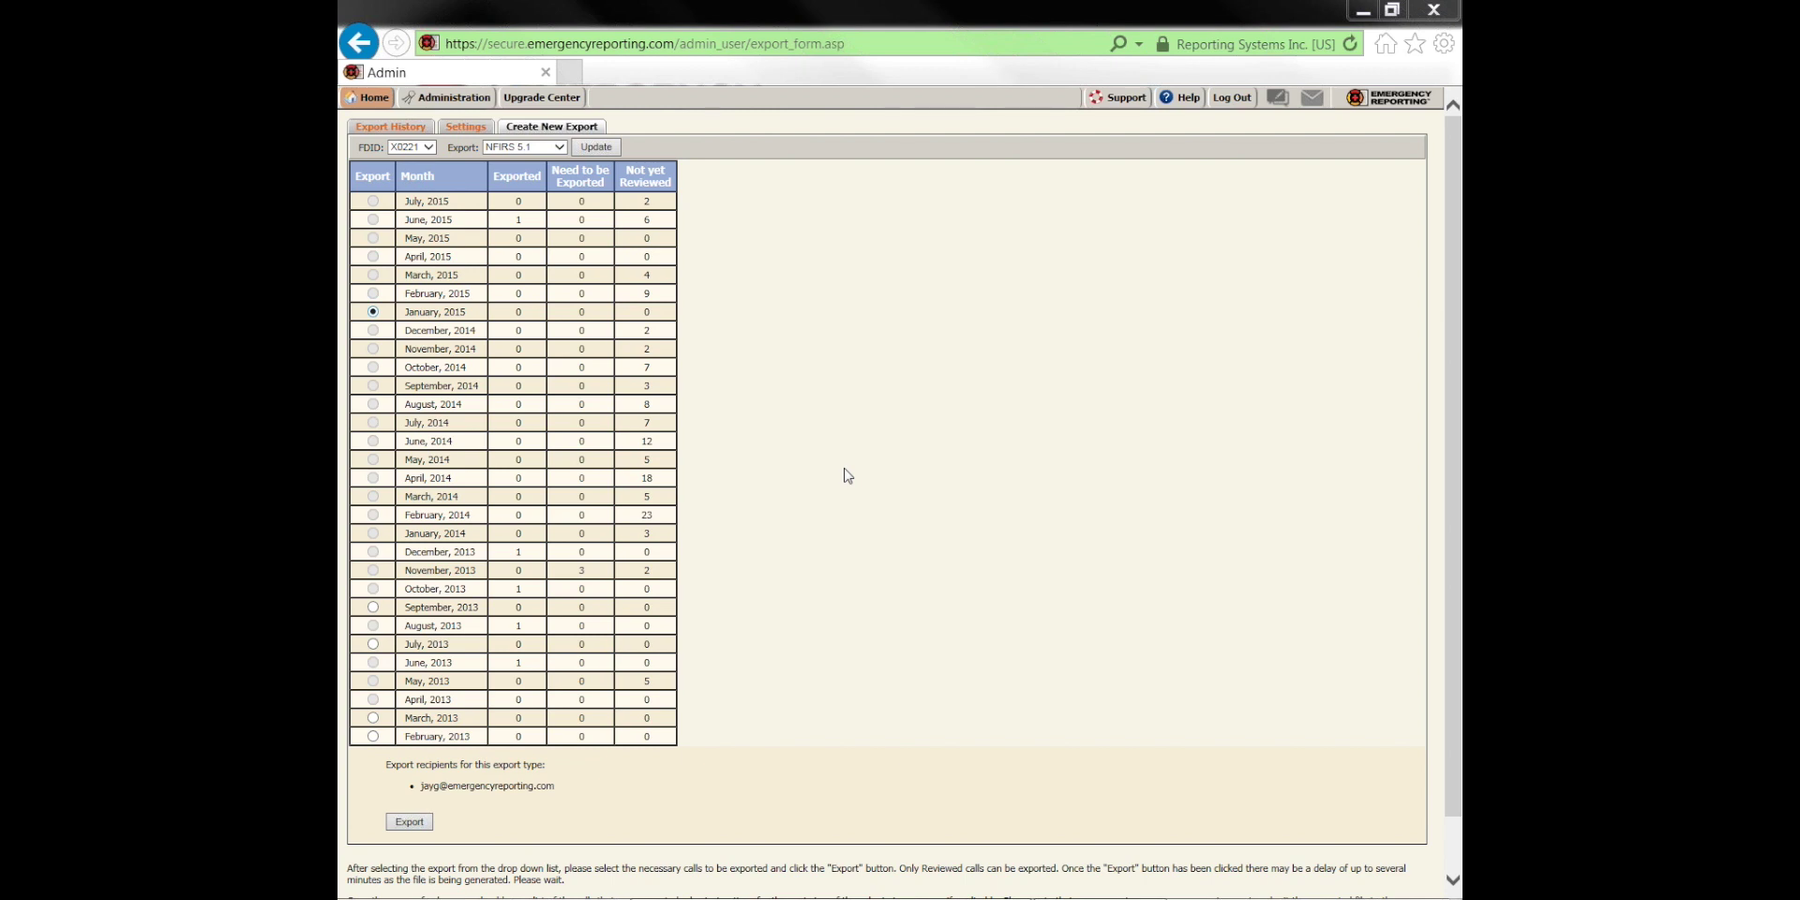
Go back to Administration and open Required Fields under Incident Settings
left_click(459, 100)
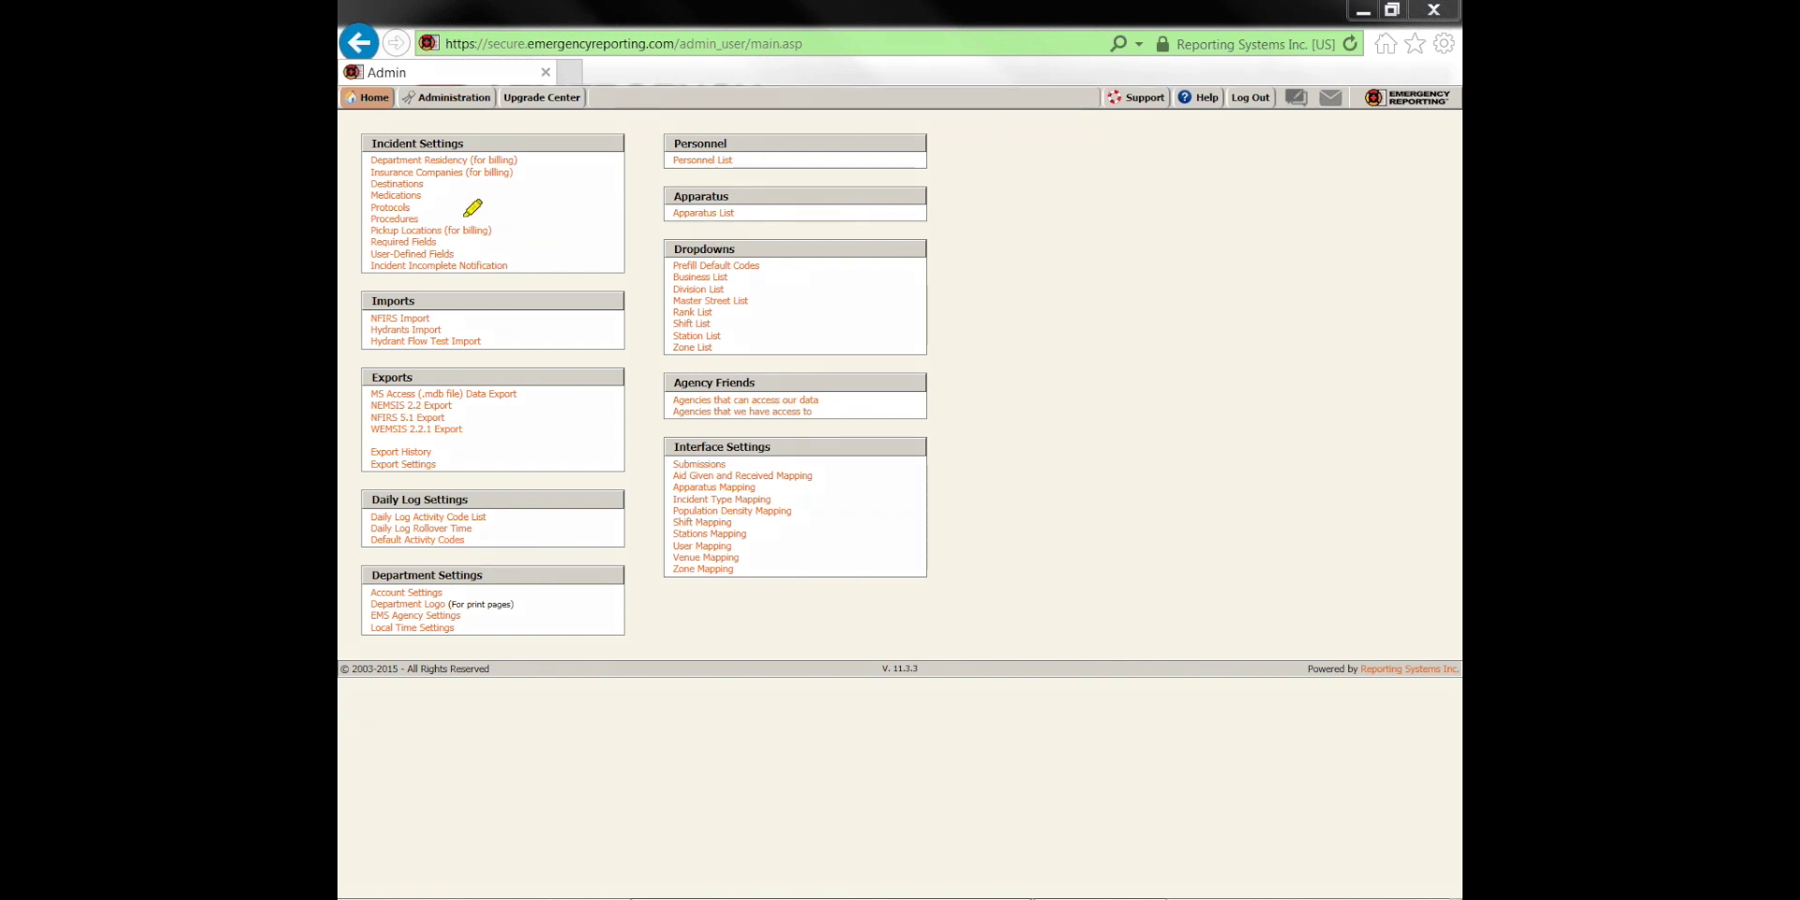
left_click_drag(370, 241, 441, 241)
left_click(413, 242)
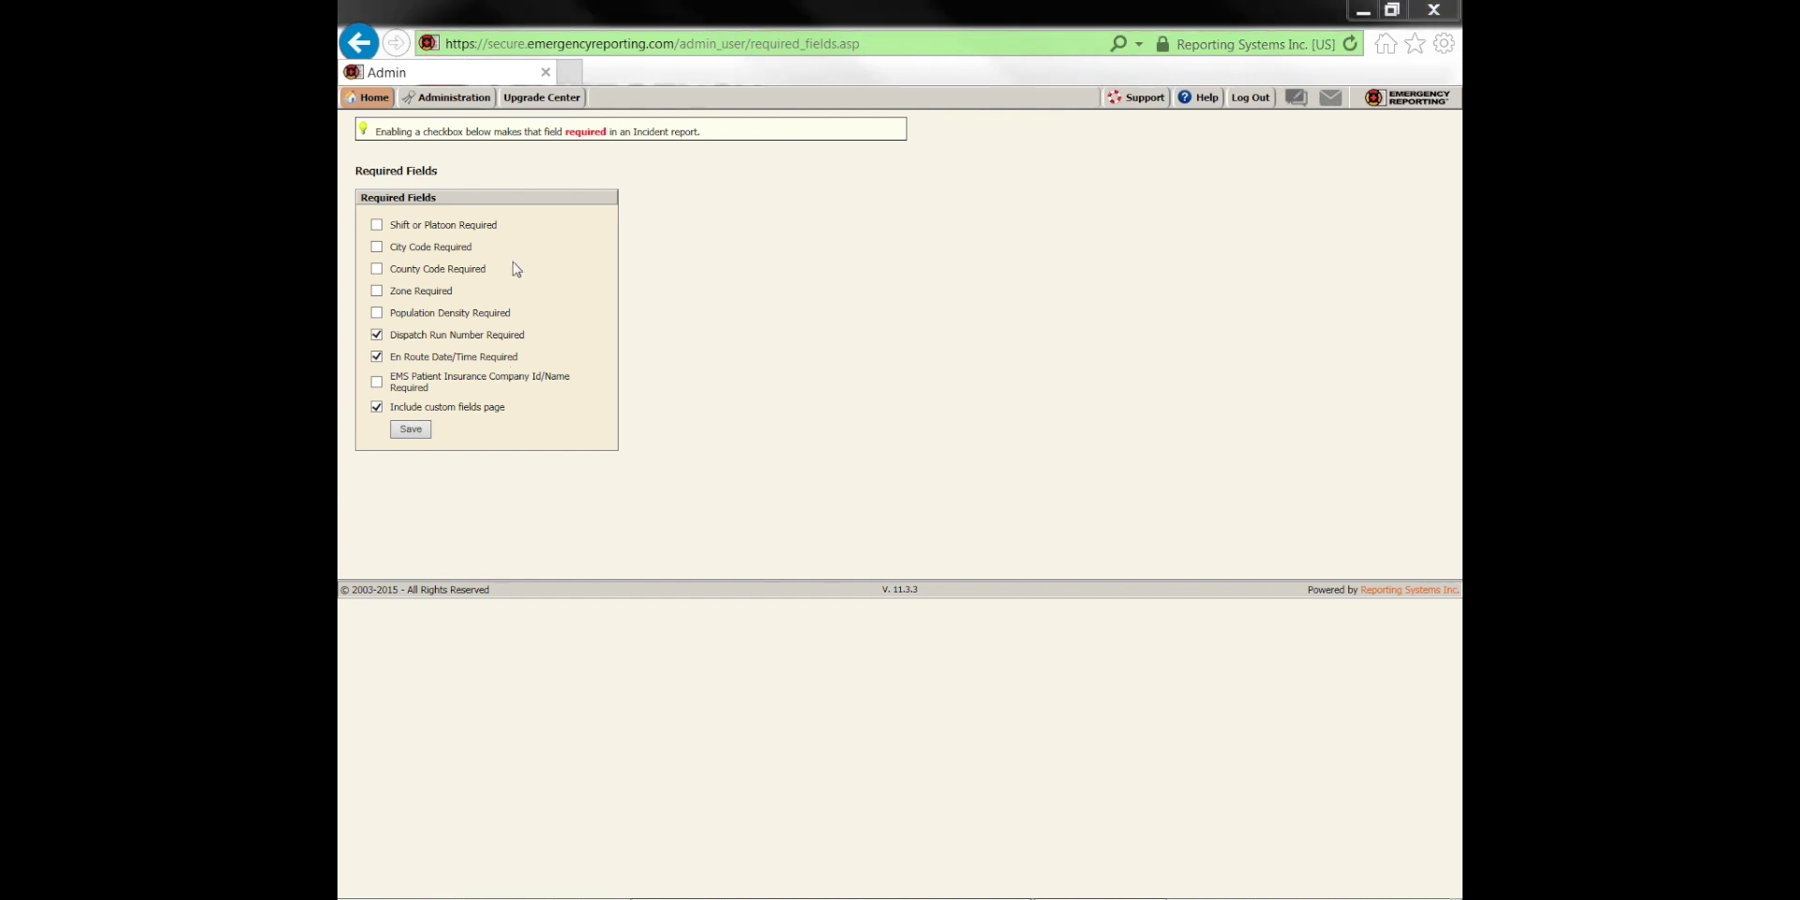
Save the Required Fields page with custom fields included and return to Administration
left_click_drag(522, 407, 425, 407)
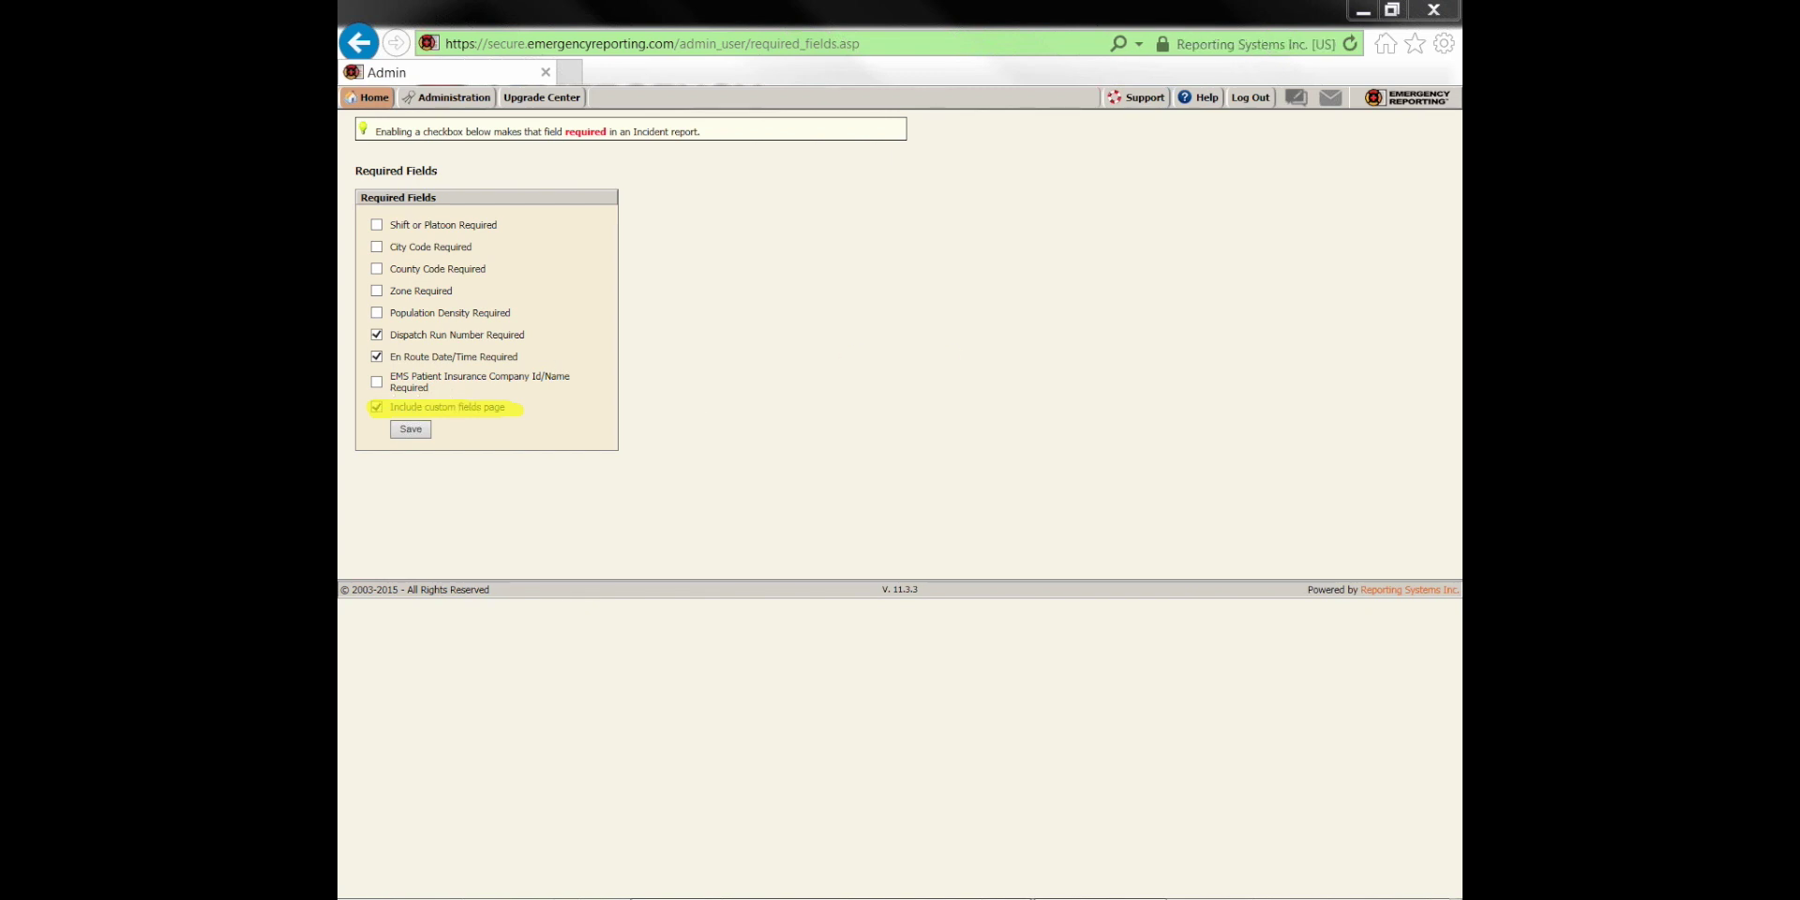
key("Escape")
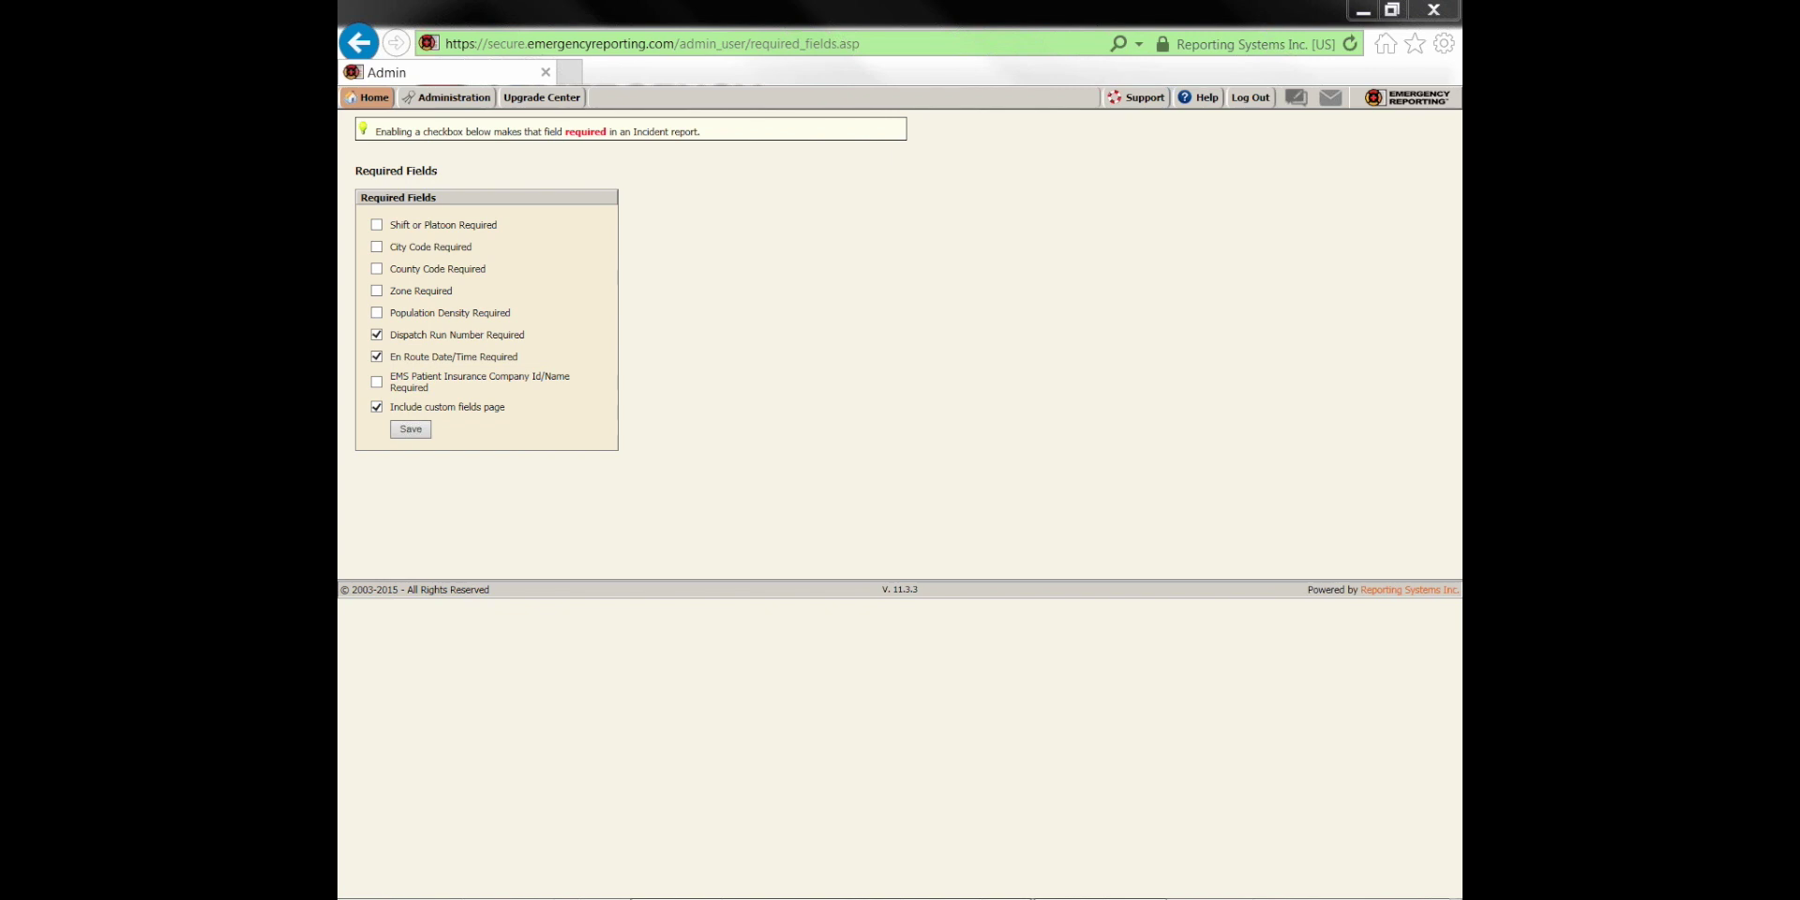
left_click(411, 430)
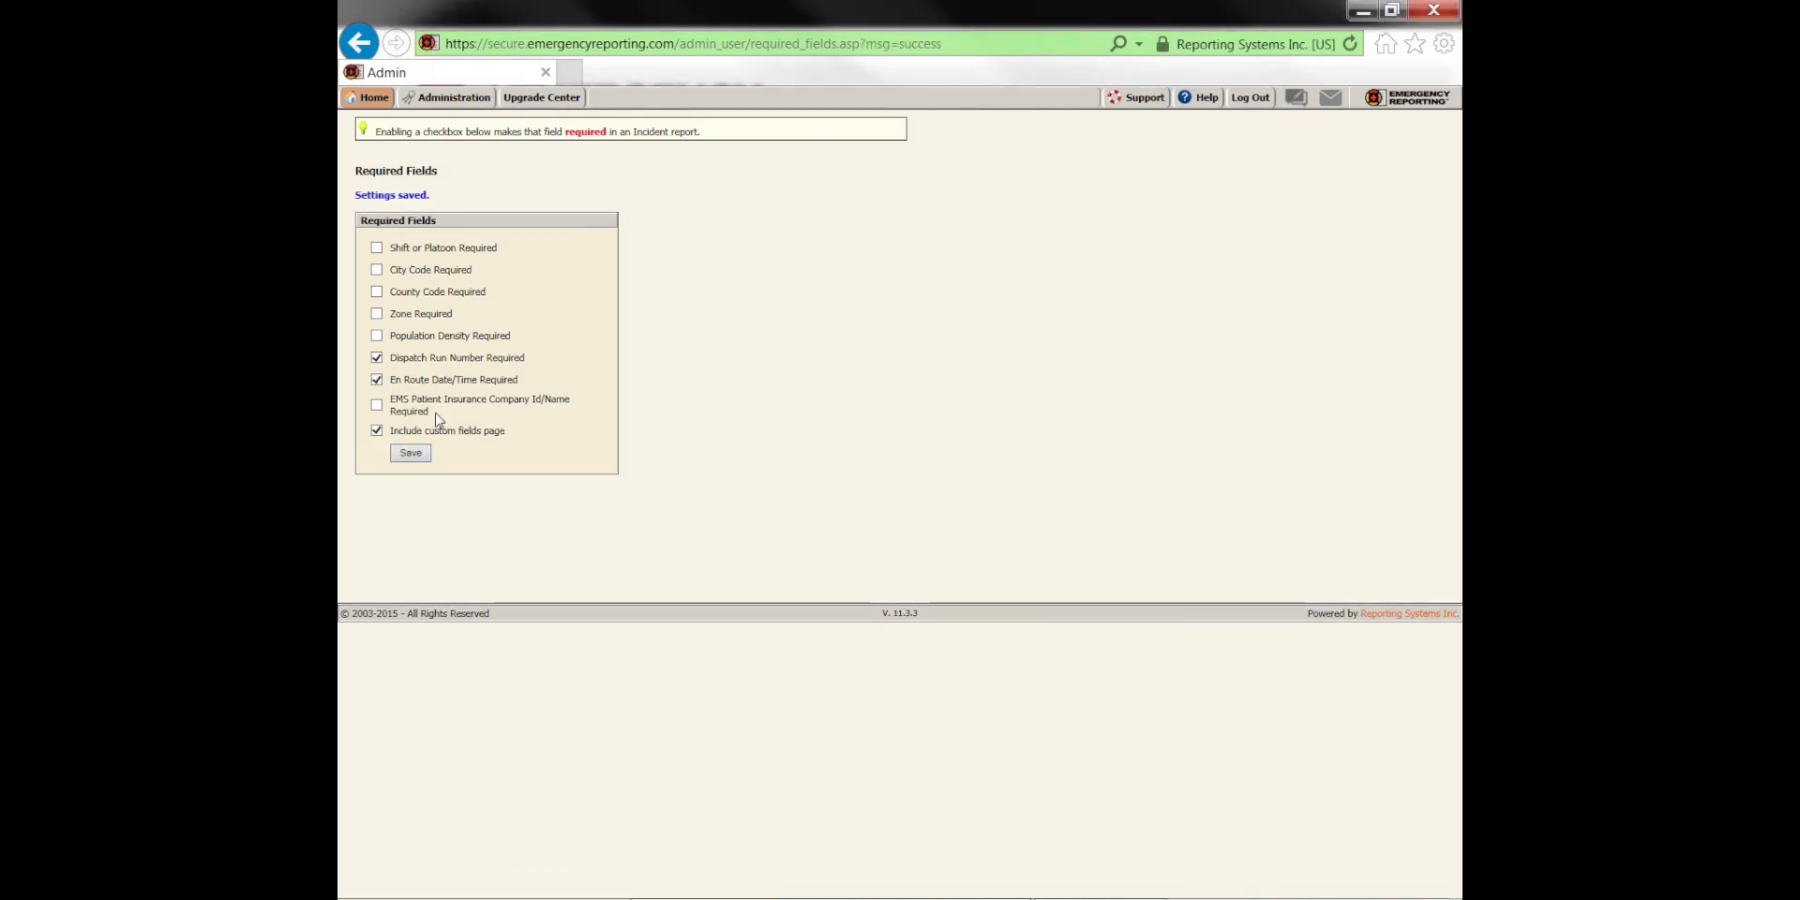
left_click(452, 97)
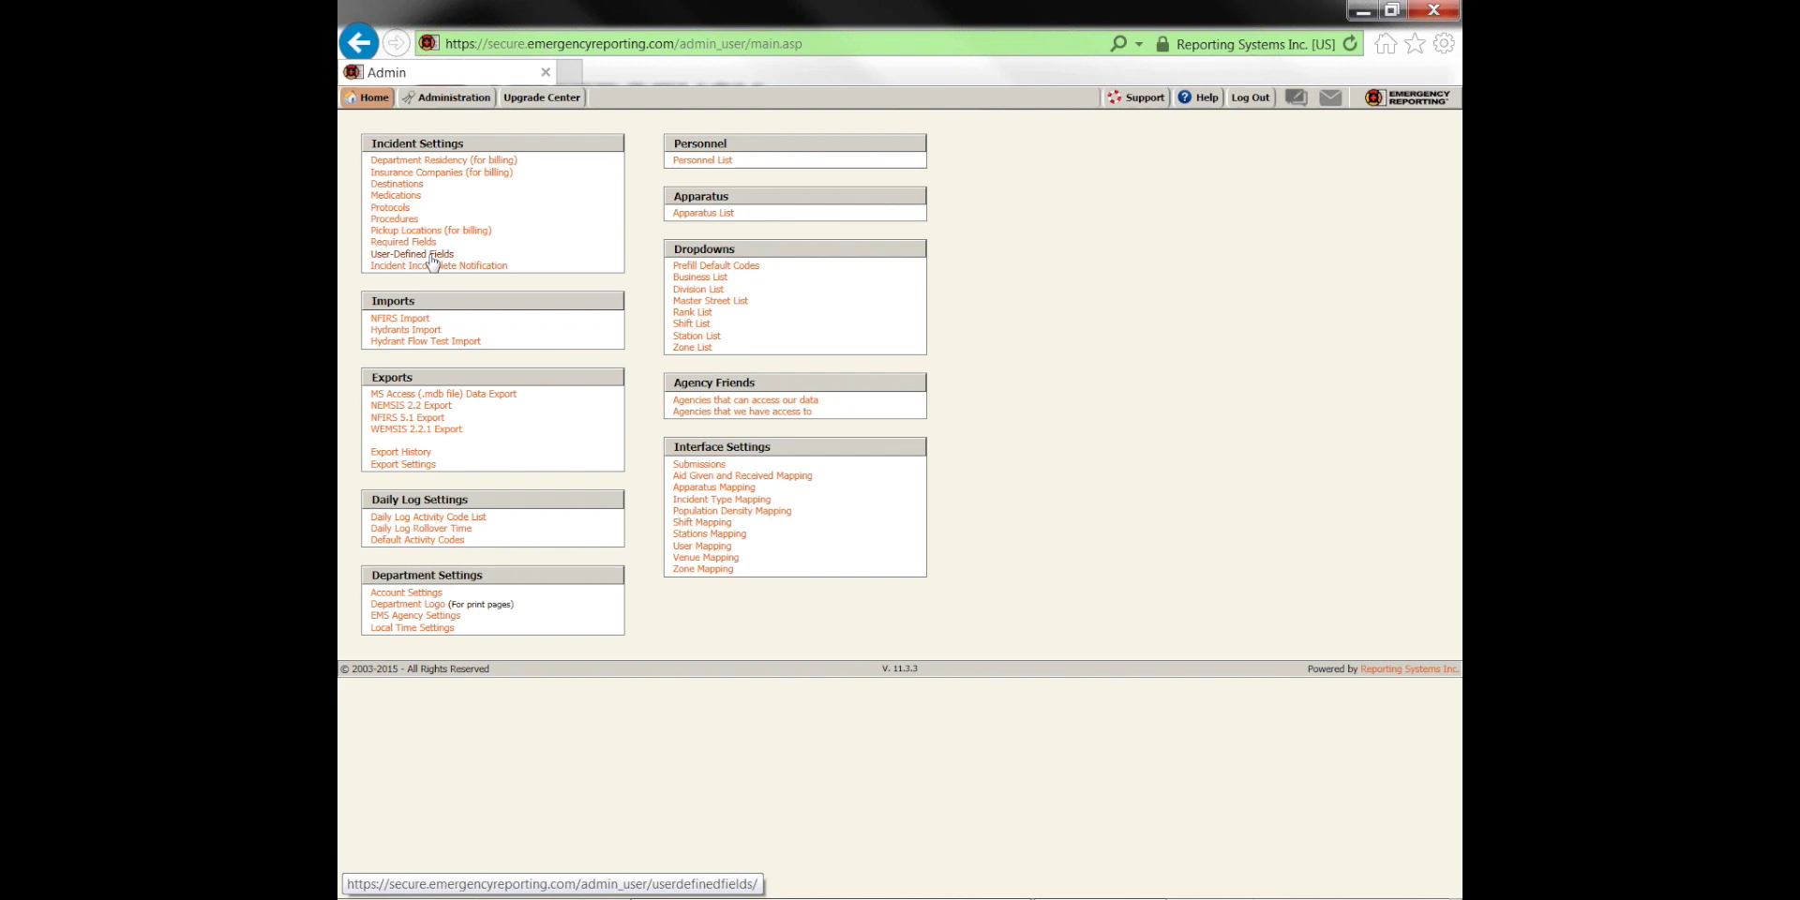
Edit the user-defined field 'If this was a cooking fire, was the occupant present?'
left_click(433, 255)
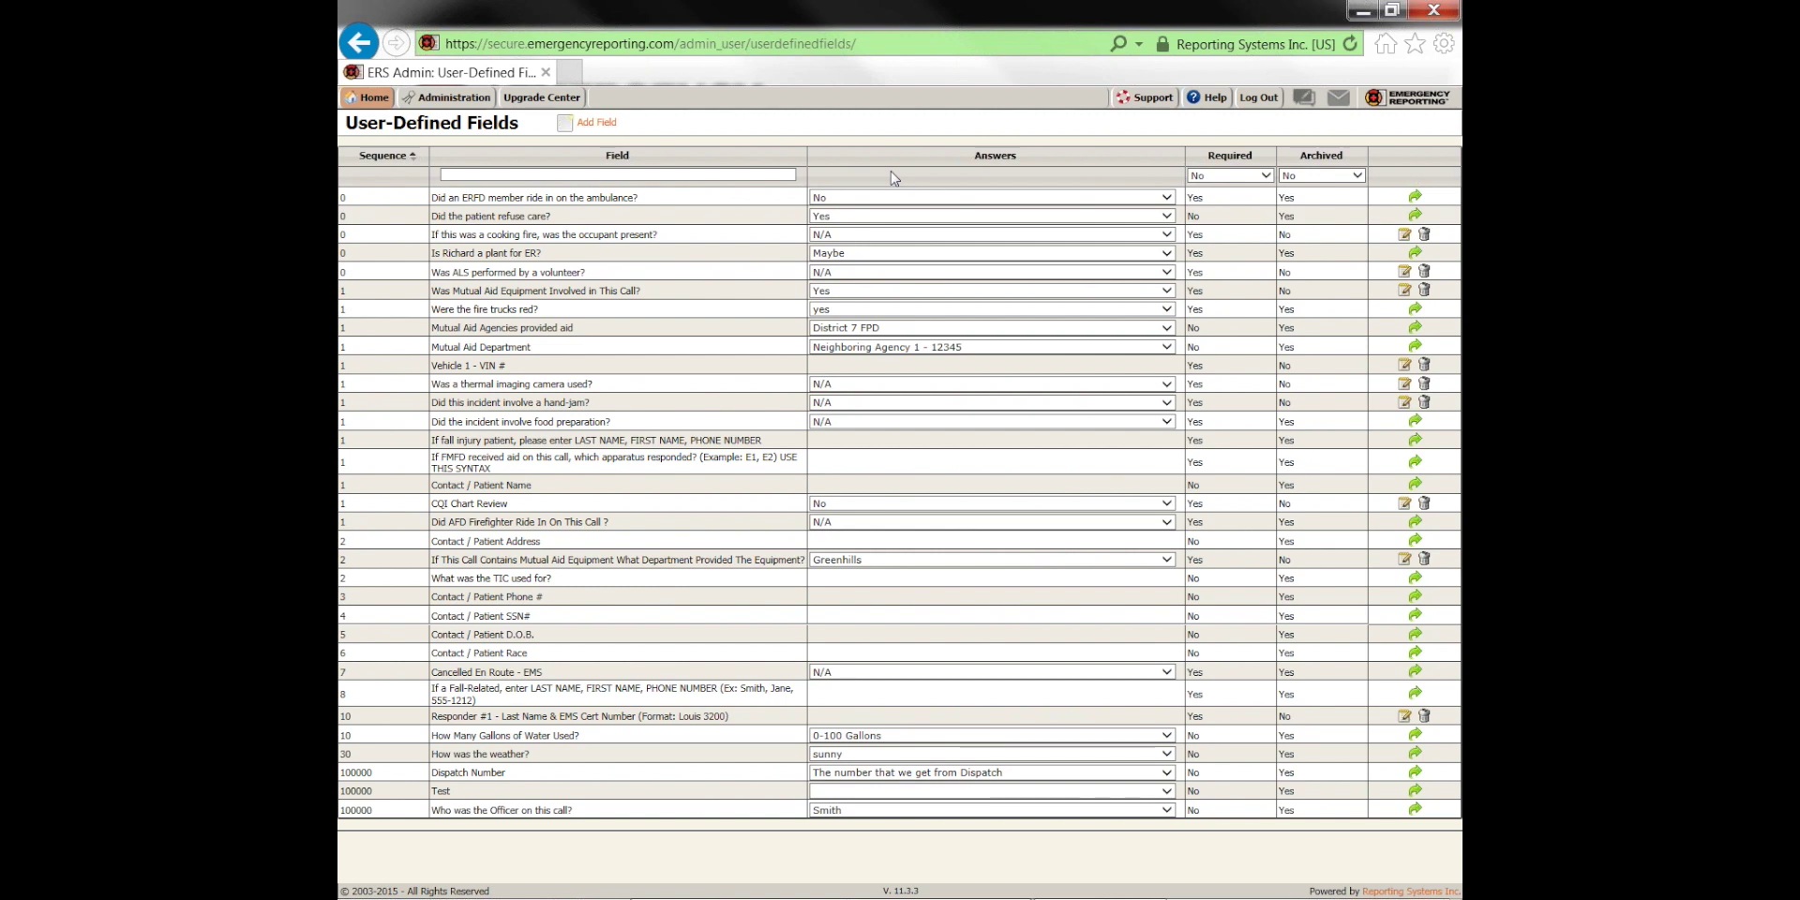
left_click(1405, 235)
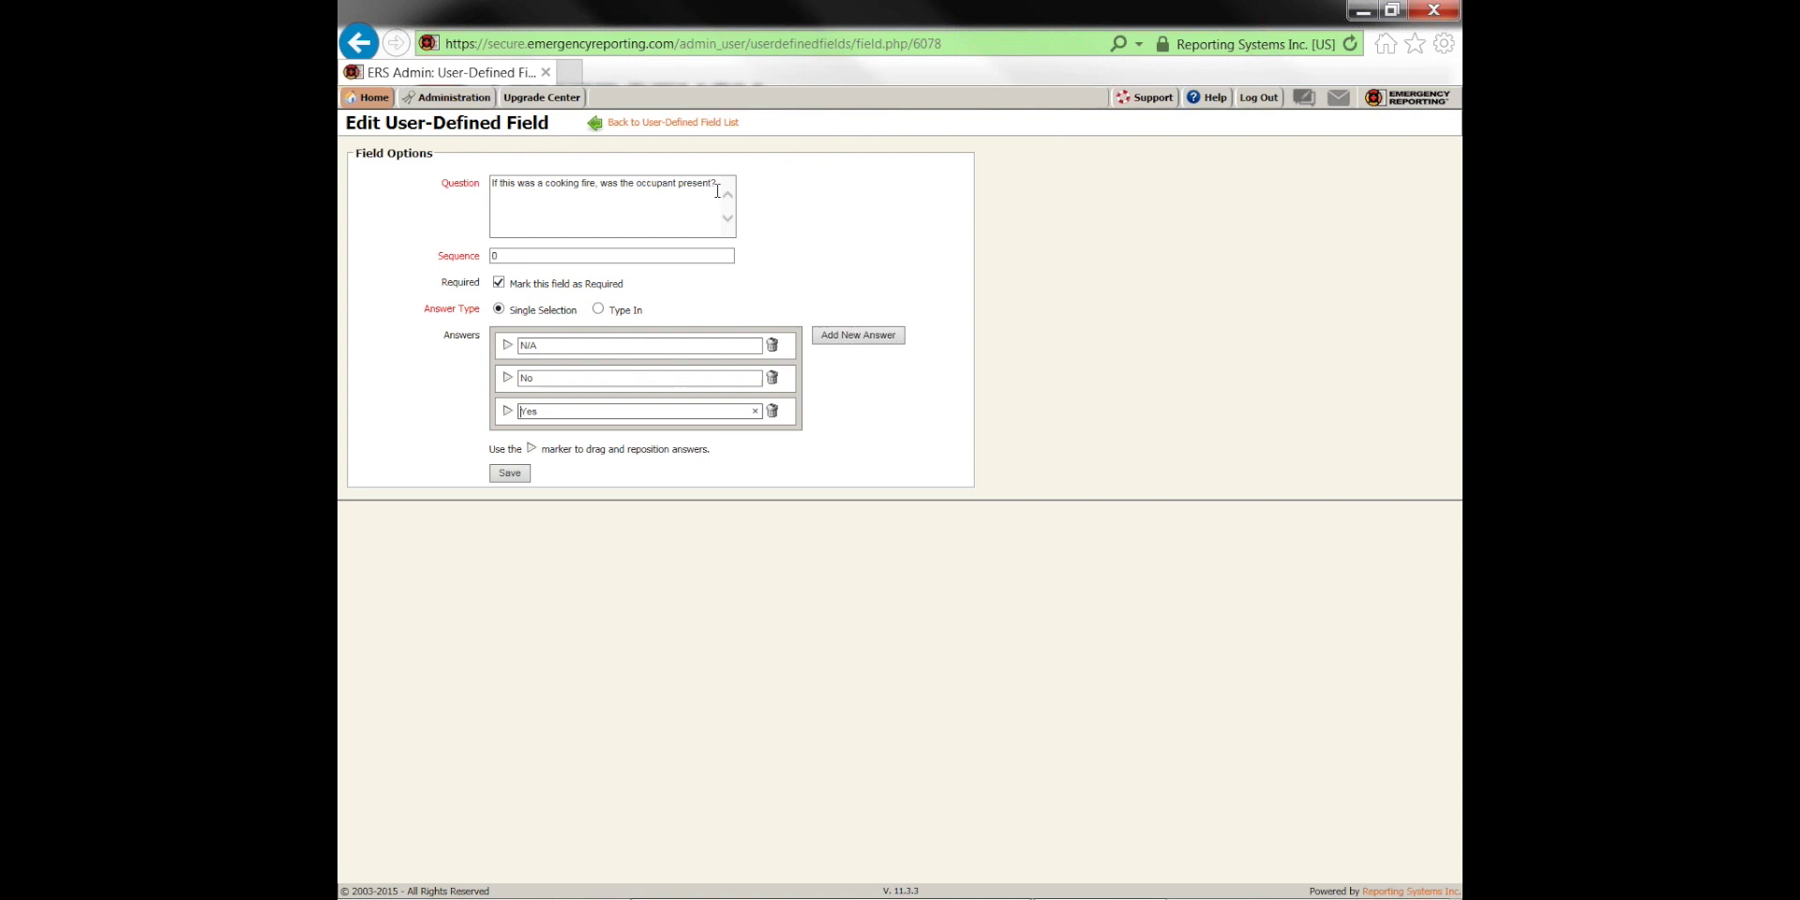
Edit the cooking-fire occupant question's Sequence field, setting it to 0
left_click(610, 255)
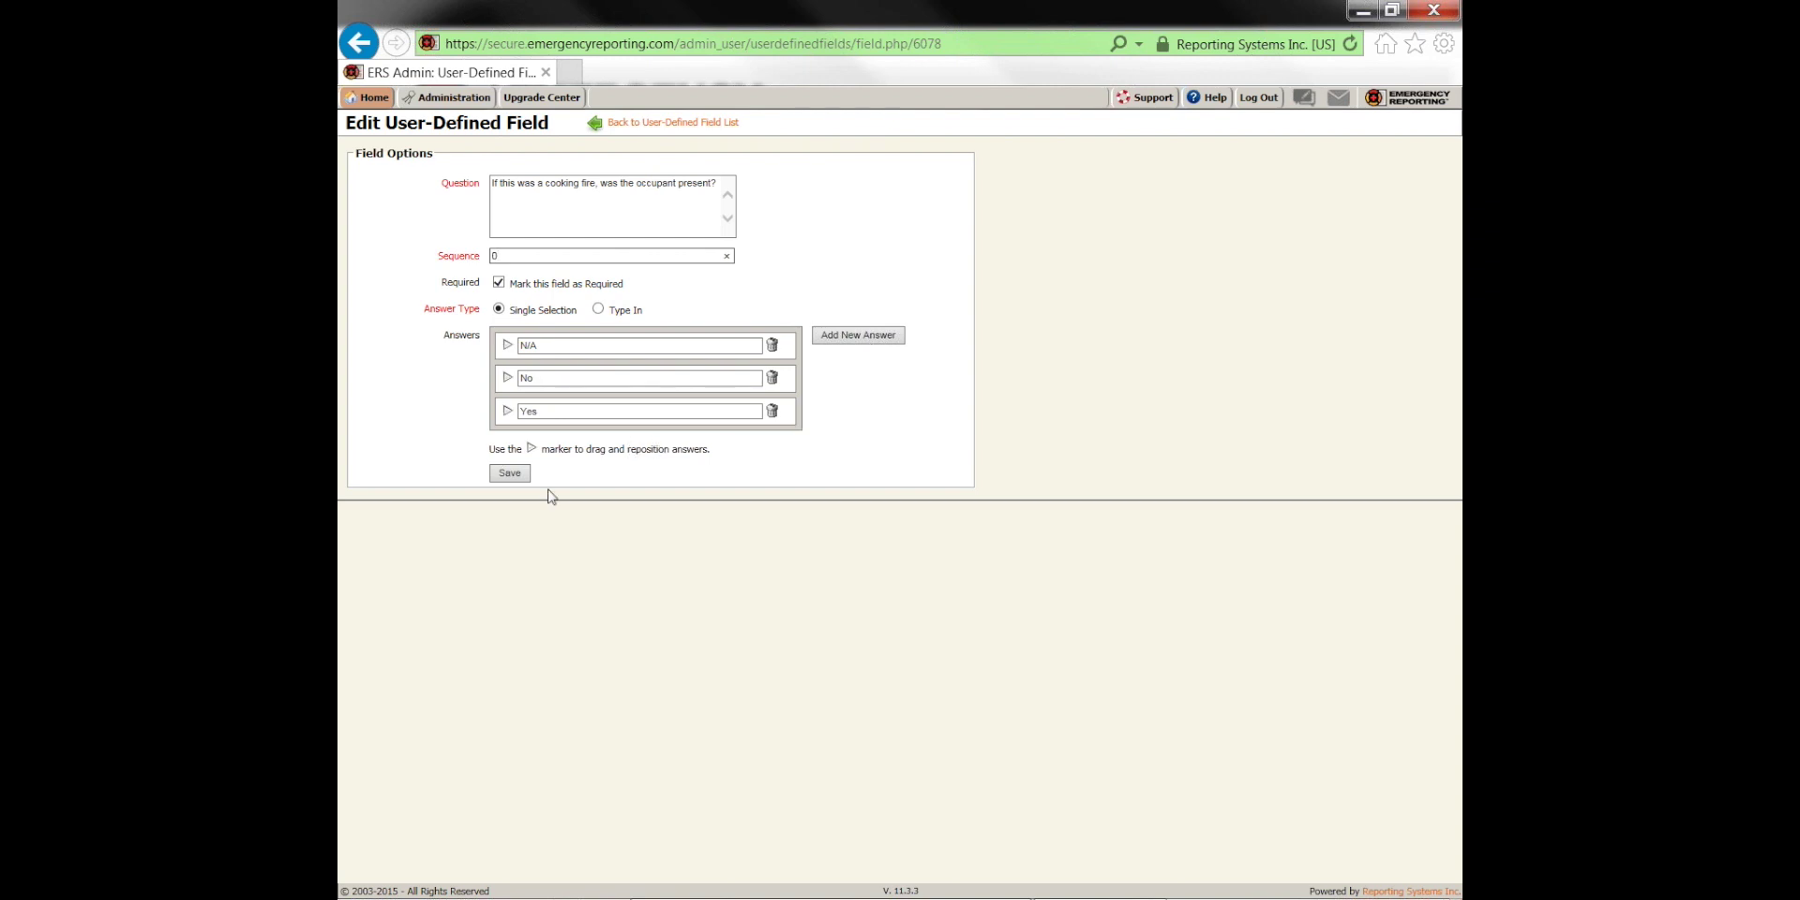
Save the edited cooking-fire occupant question field
left_click(509, 473)
Choose Incidents from the Home menu to list this year's 22 incident reports
mouse_move(369, 104)
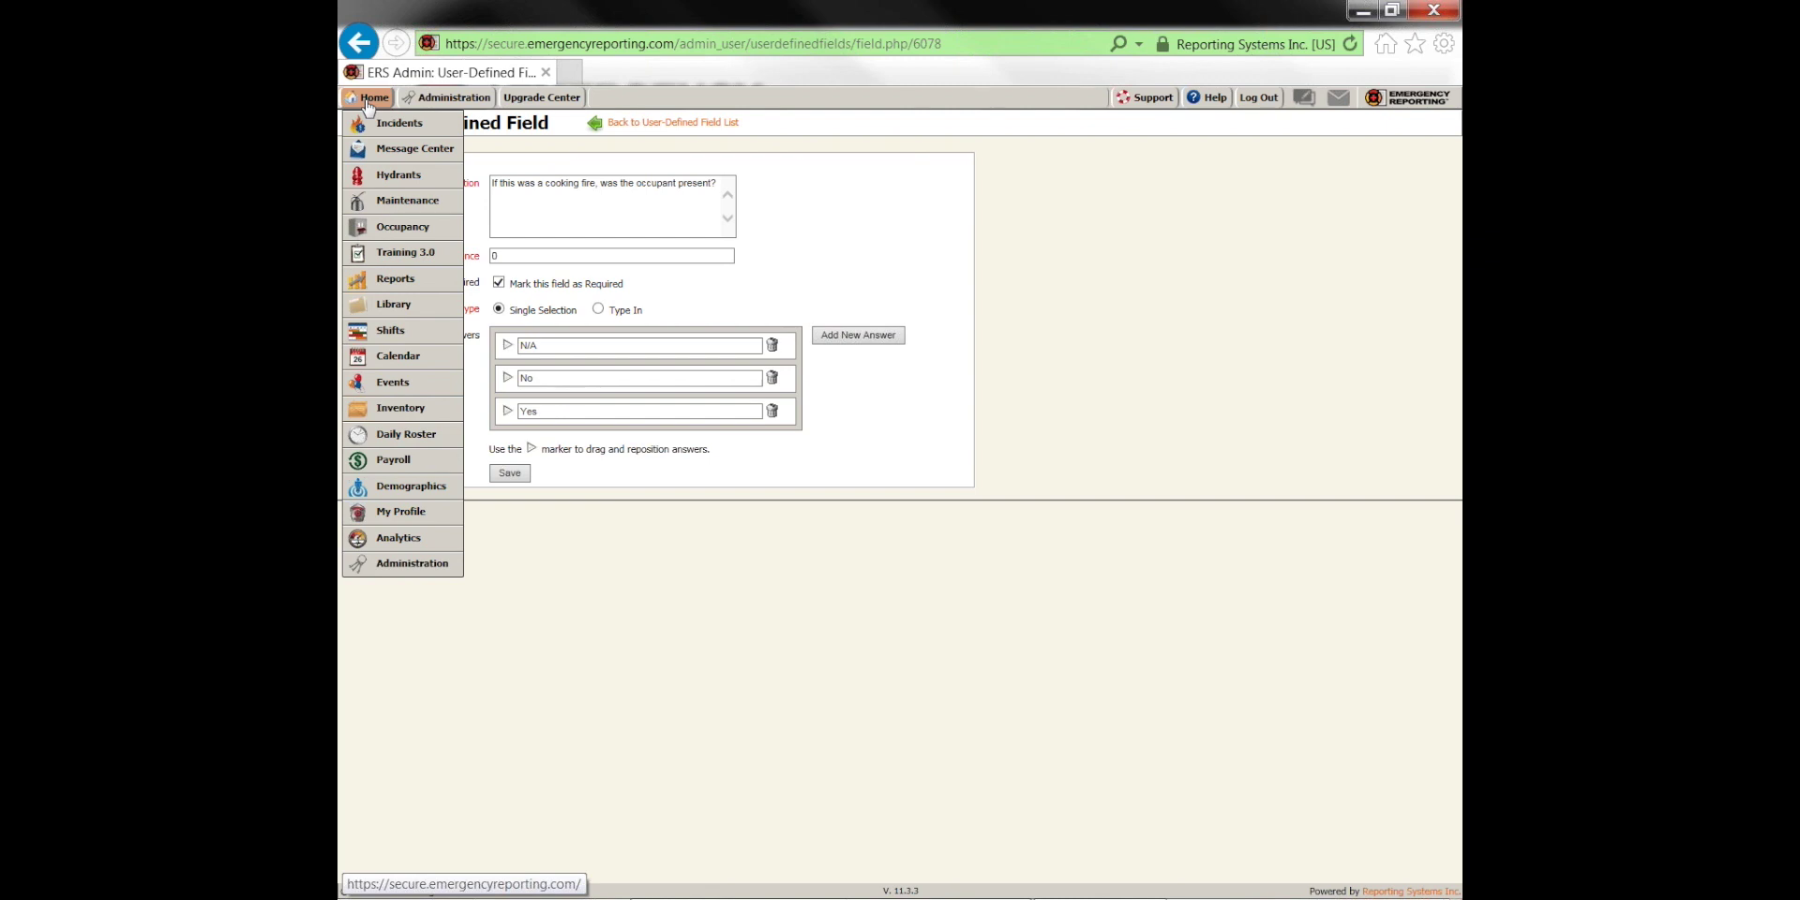
left_click(382, 125)
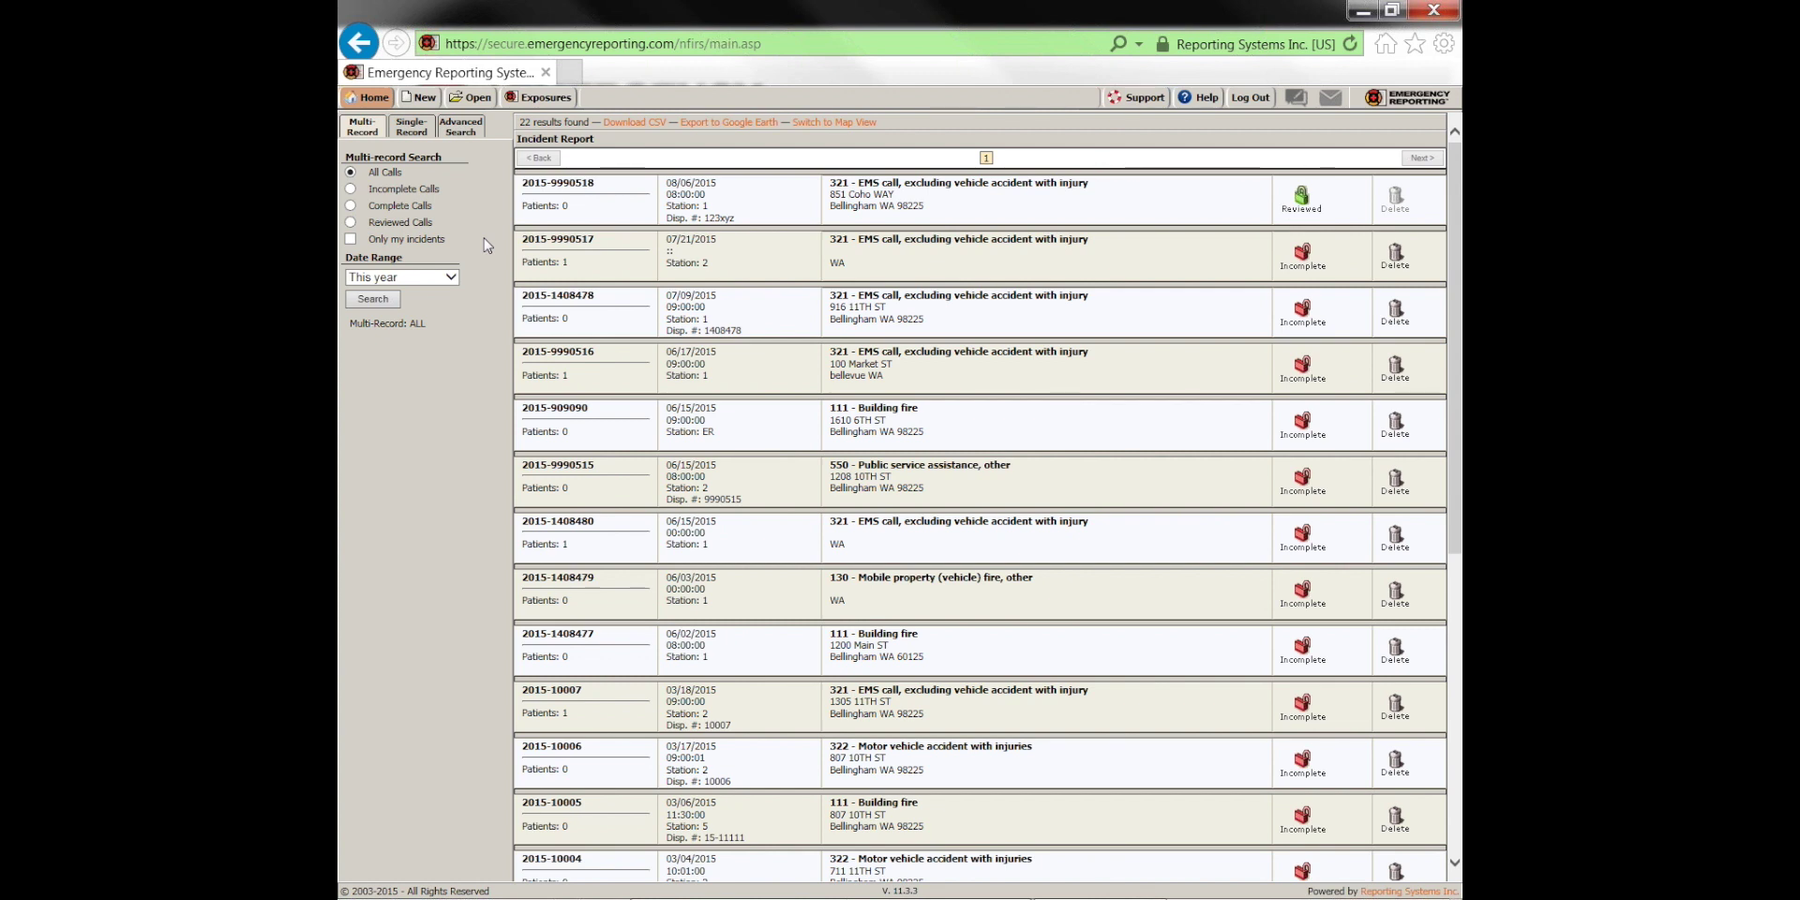
Search for Complete Calls with the Date Range set to All time
left_click(350, 206)
left_click(403, 278)
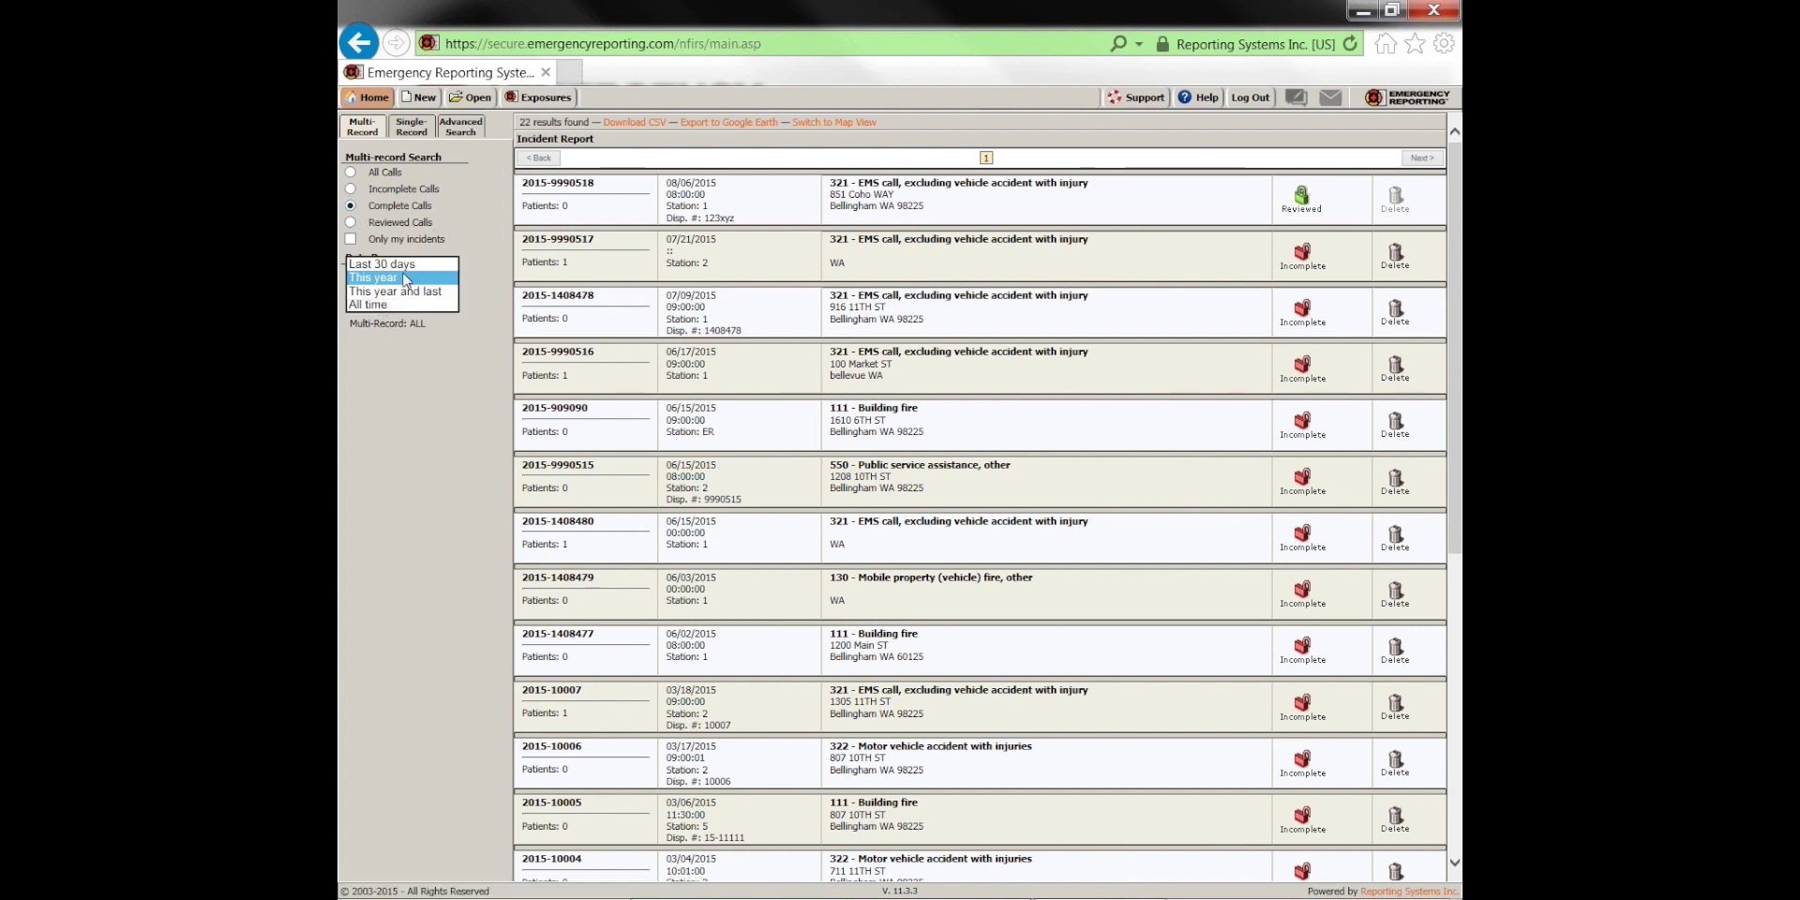
left_click(386, 306)
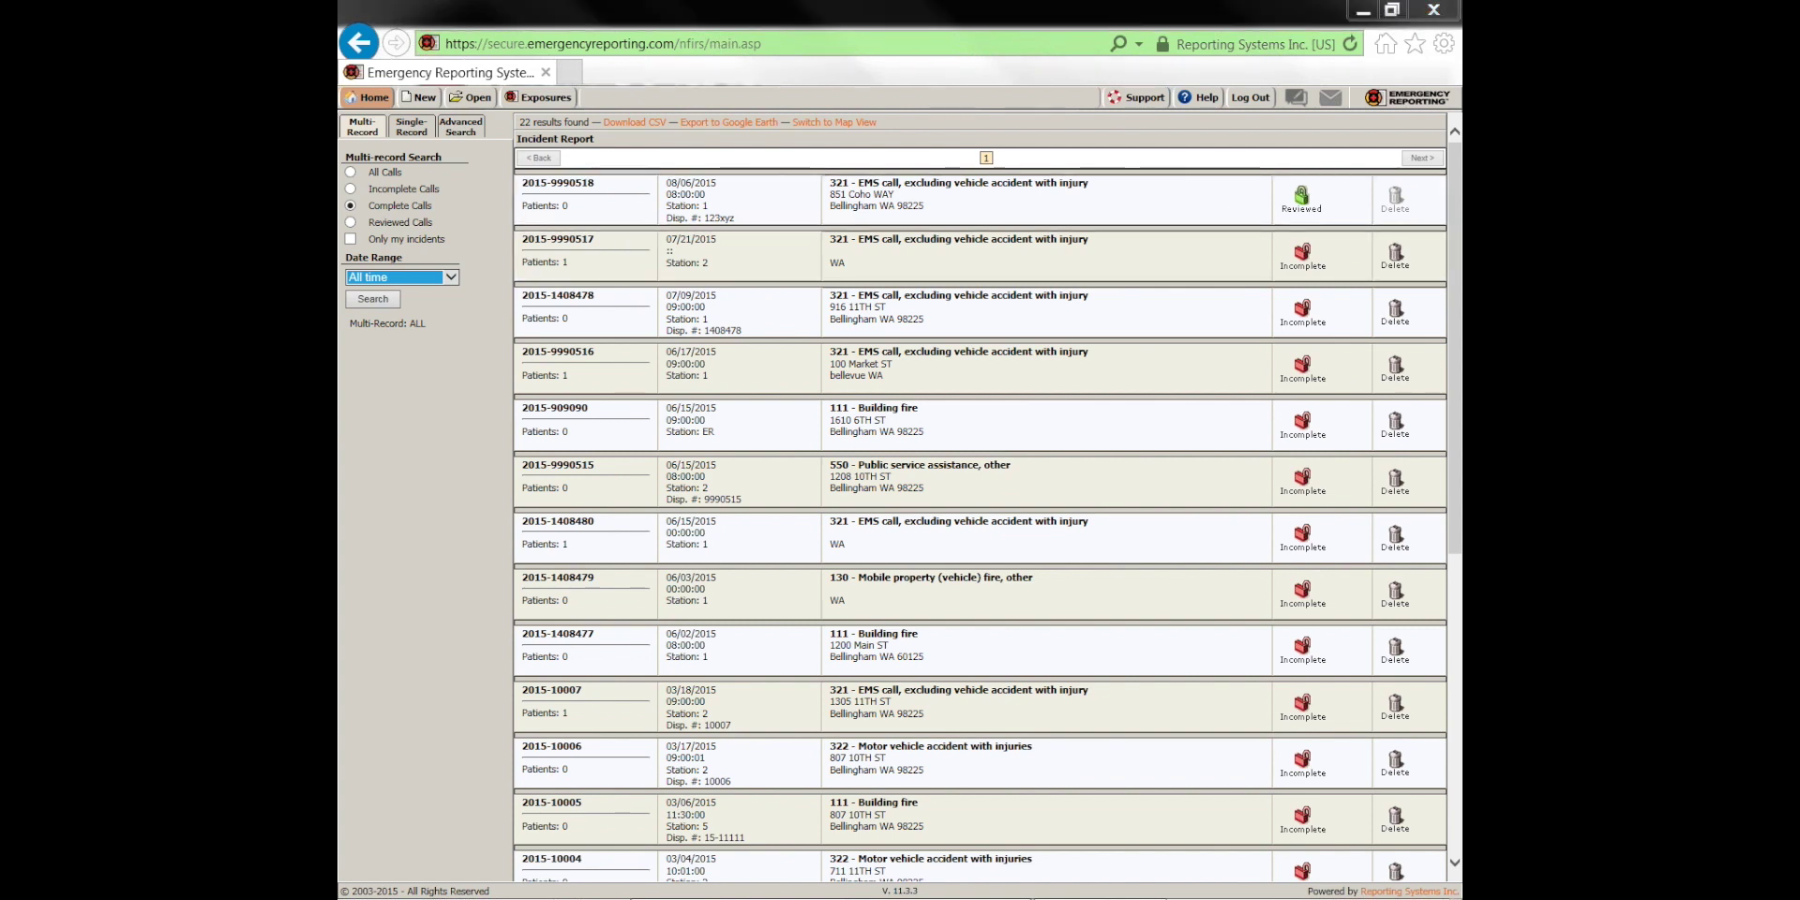
mouse_move(477, 305)
left_mouse_down()
mouse_move(477, 198)
mouse_move(435, 138)
mouse_move(345, 173)
mouse_move(459, 333)
mouse_move(485, 276)
left_mouse_up()
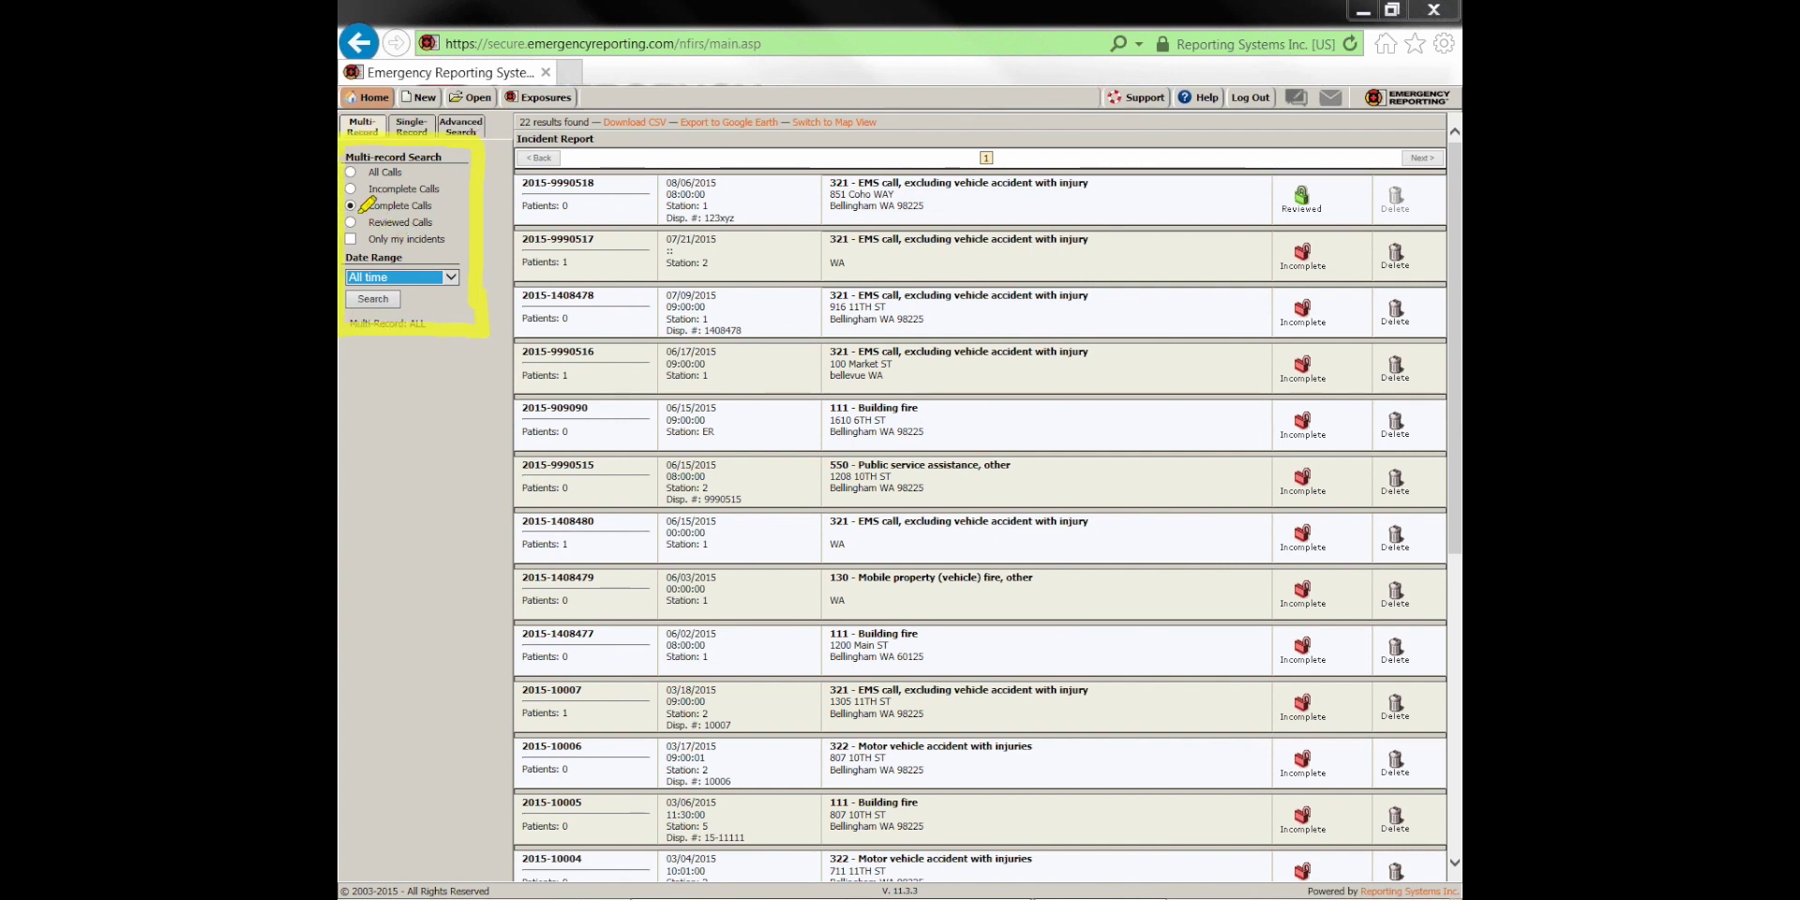
left_click_drag(370, 205, 433, 206)
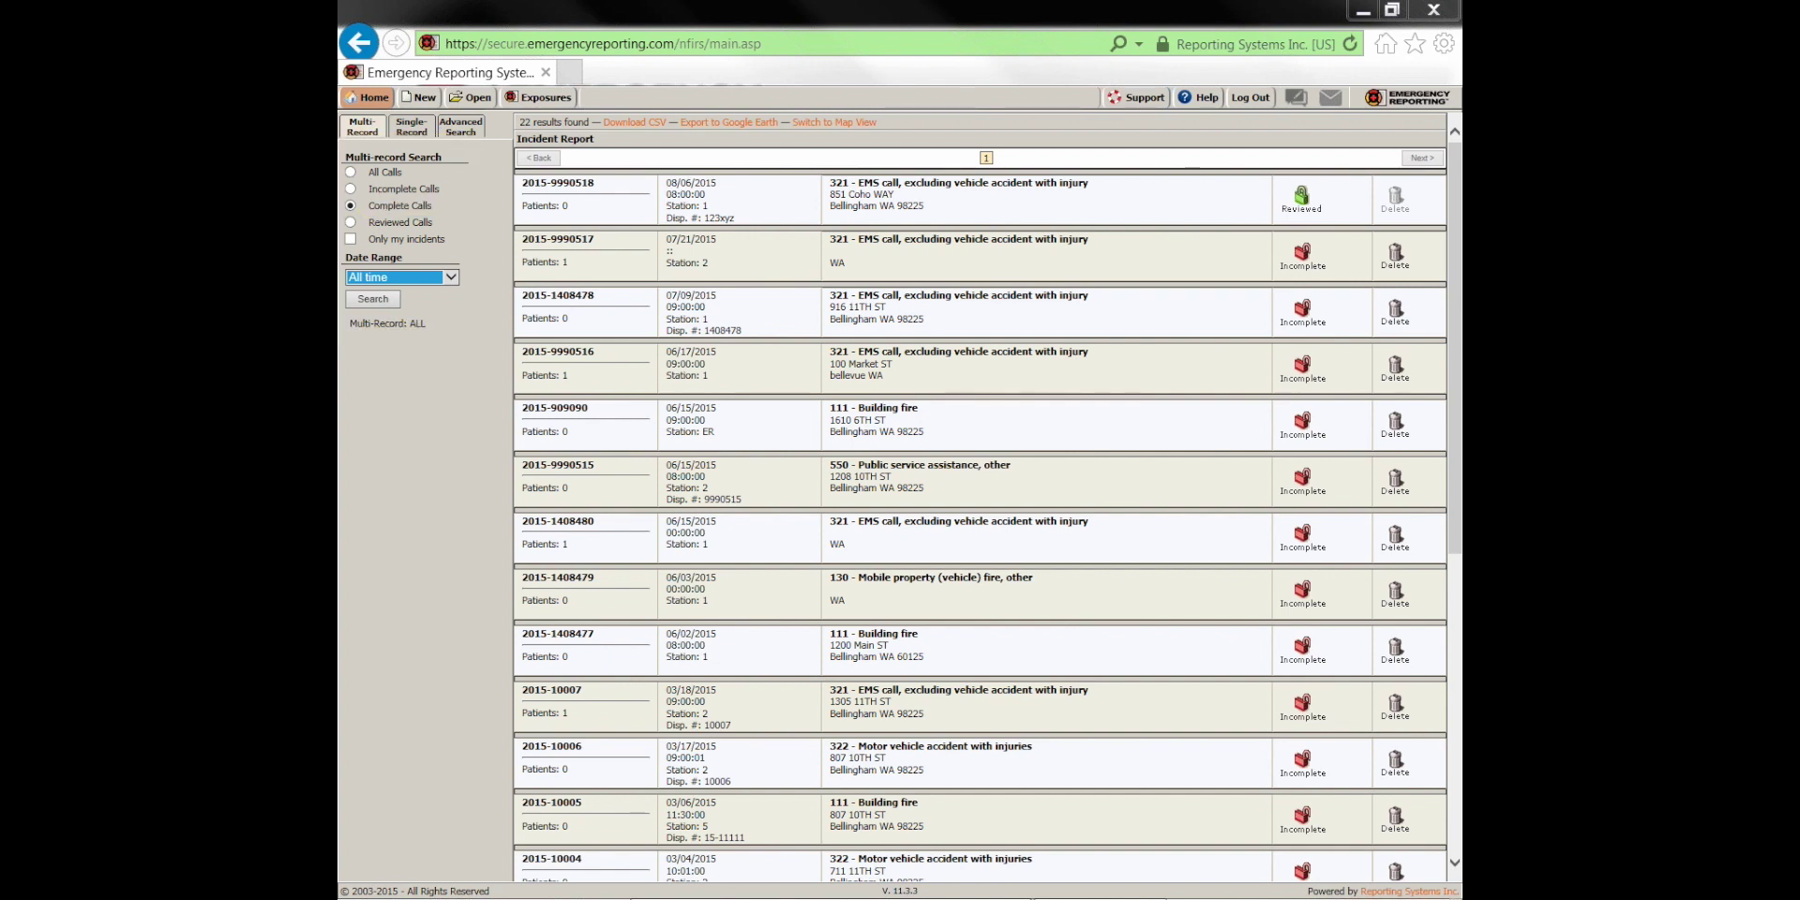
left_click(383, 301)
left_click(351, 172)
left_click(364, 300)
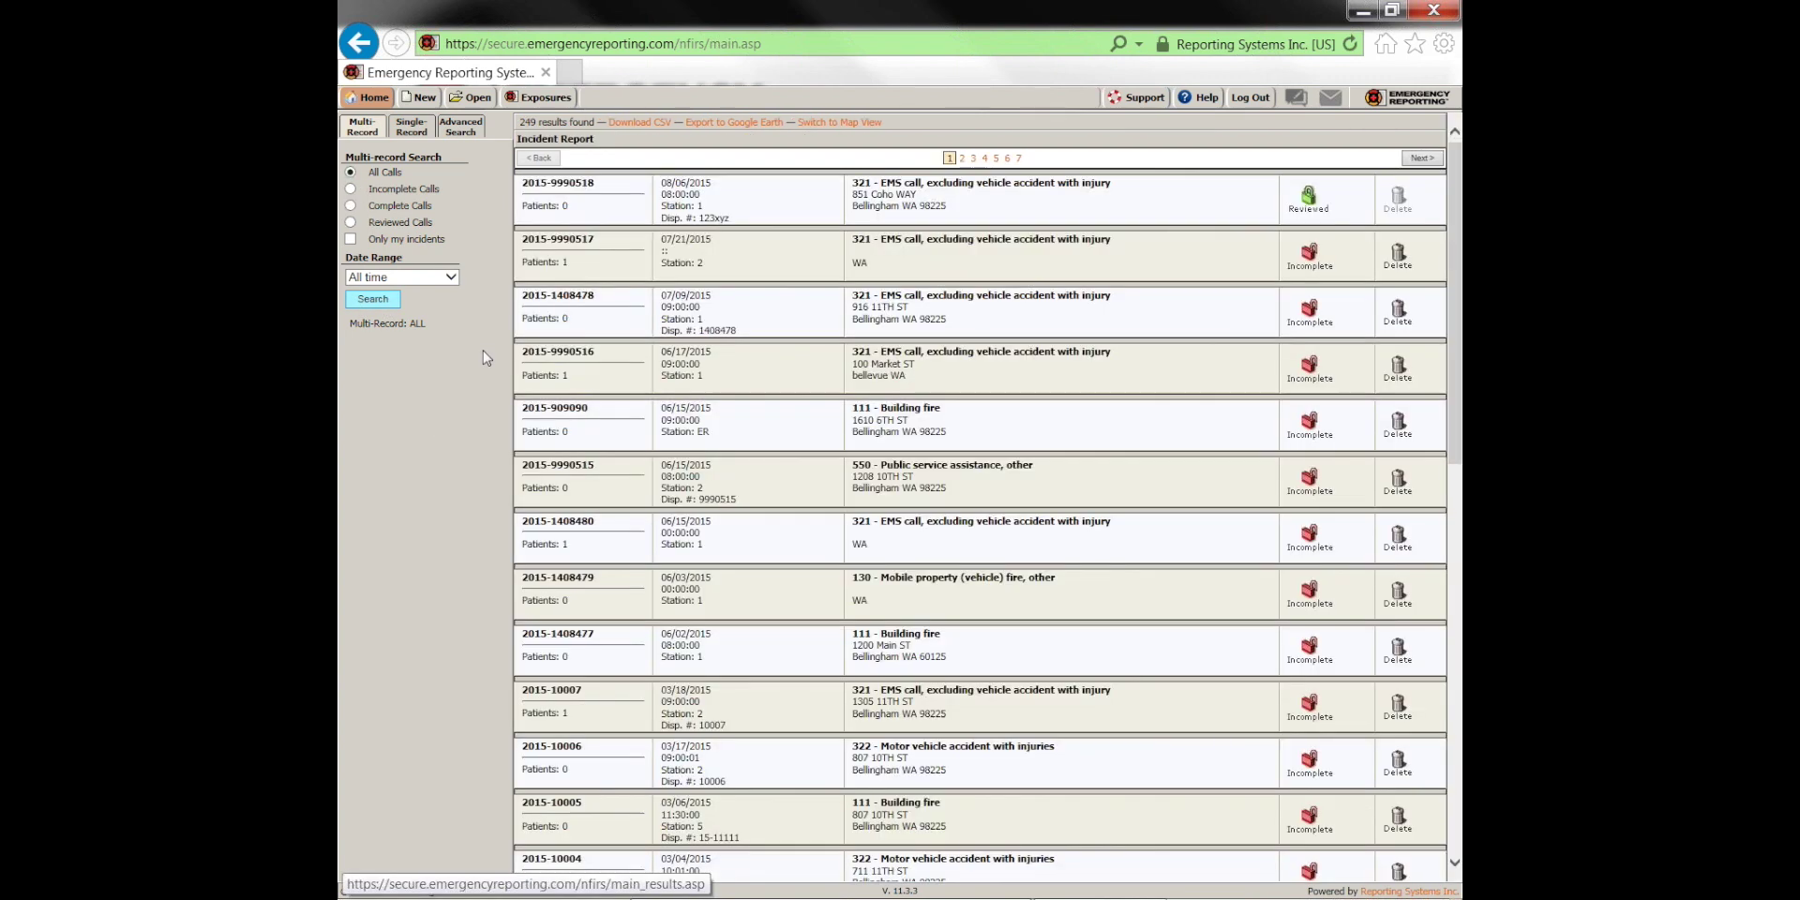
left_click(1292, 203)
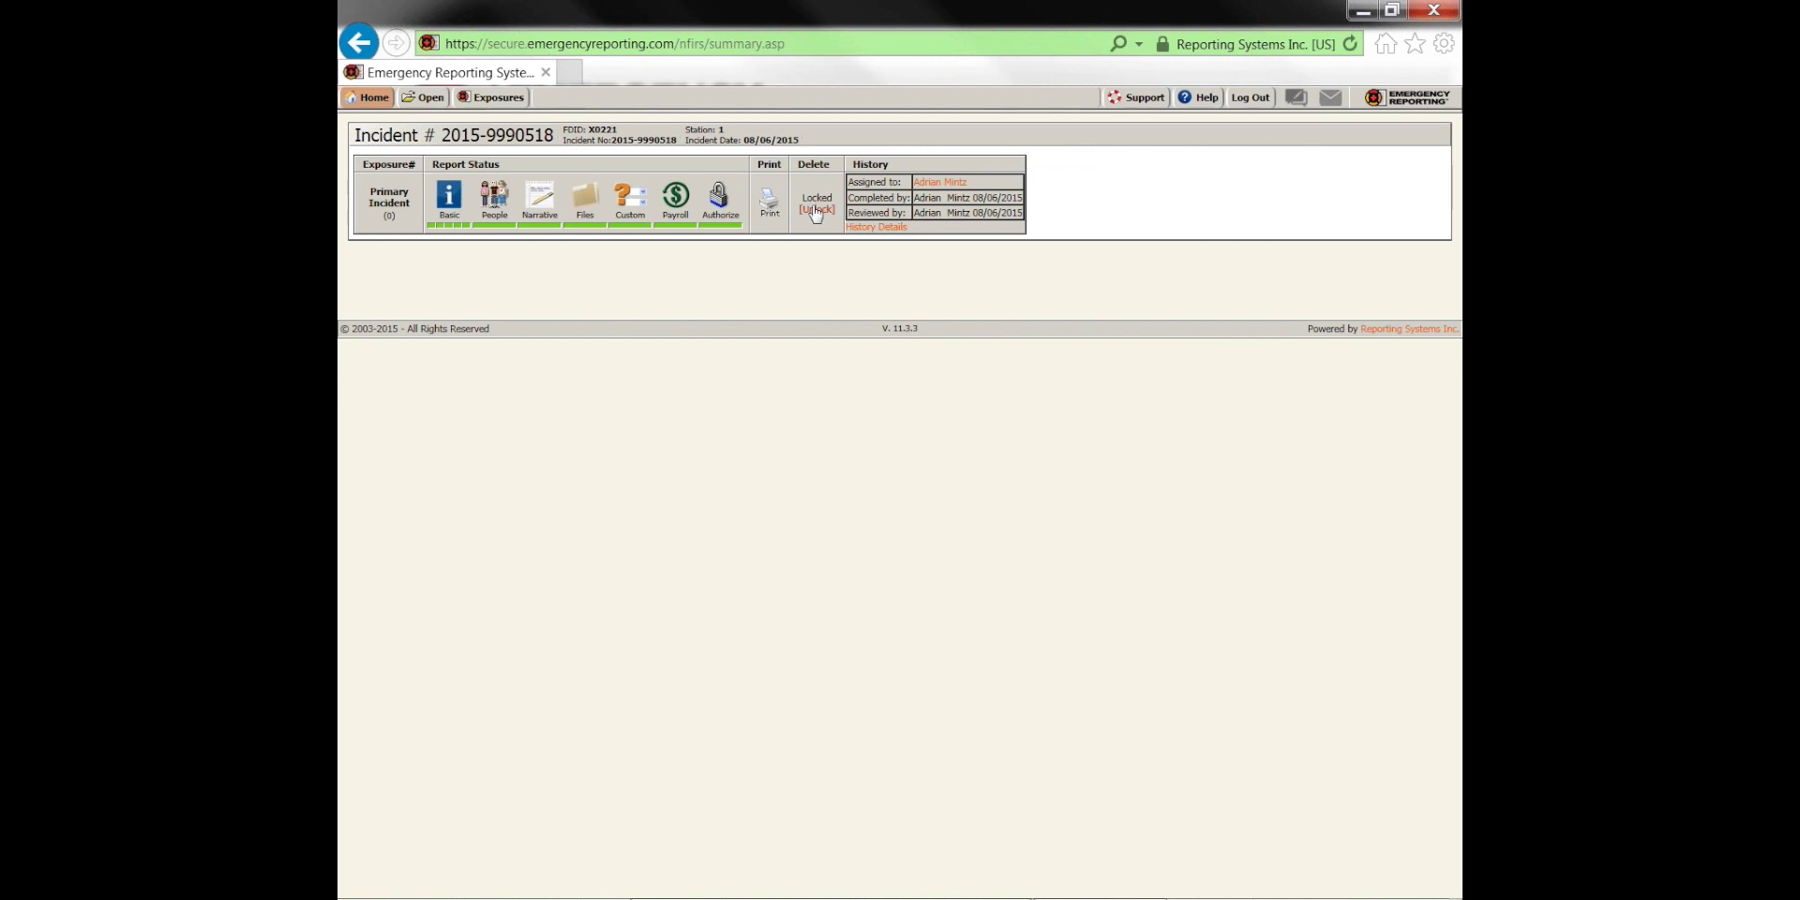
left_click(815, 209)
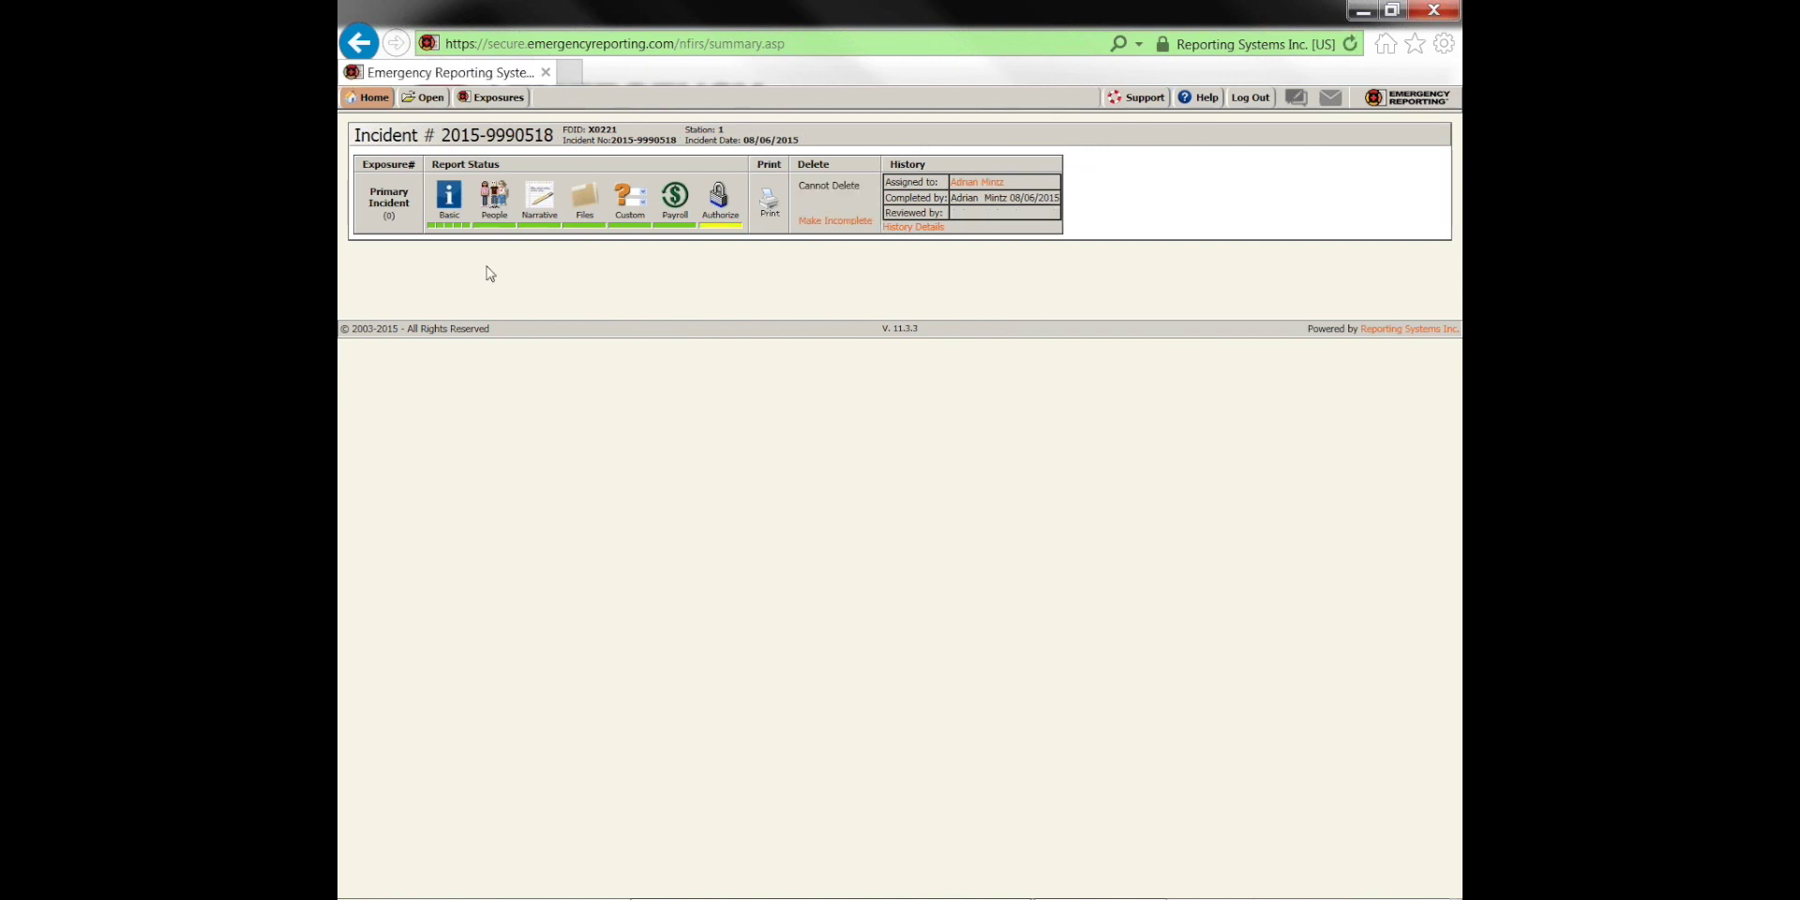
left_click(368, 97)
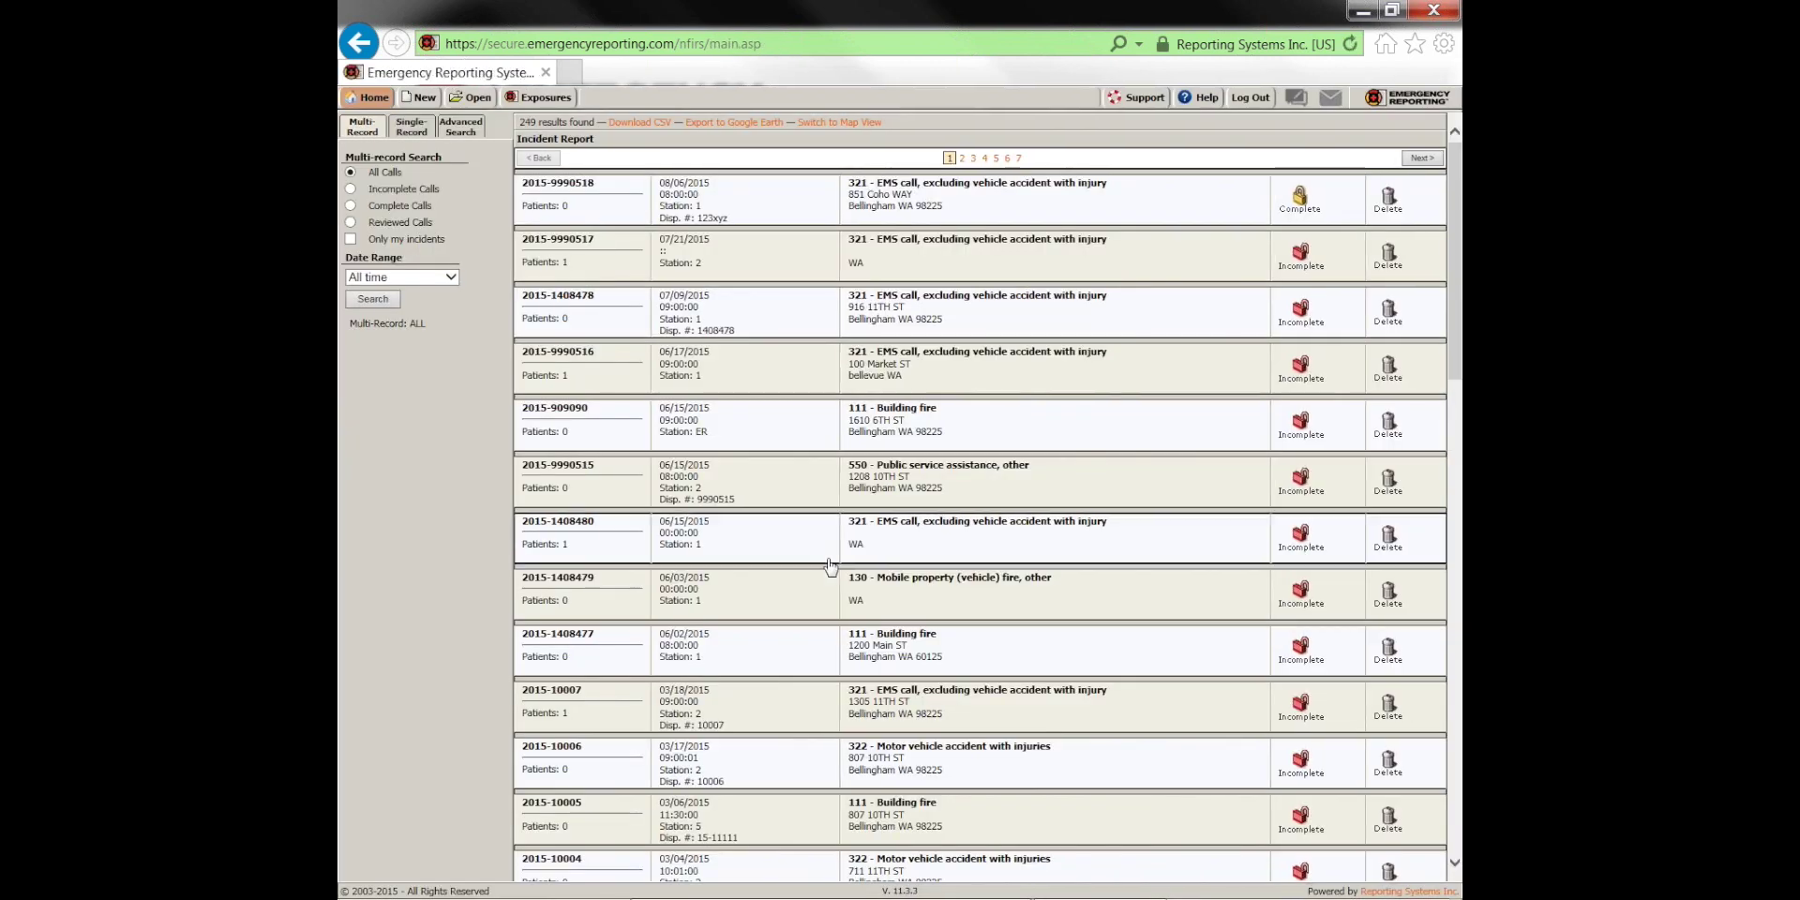
left_click(350, 206)
left_click(374, 299)
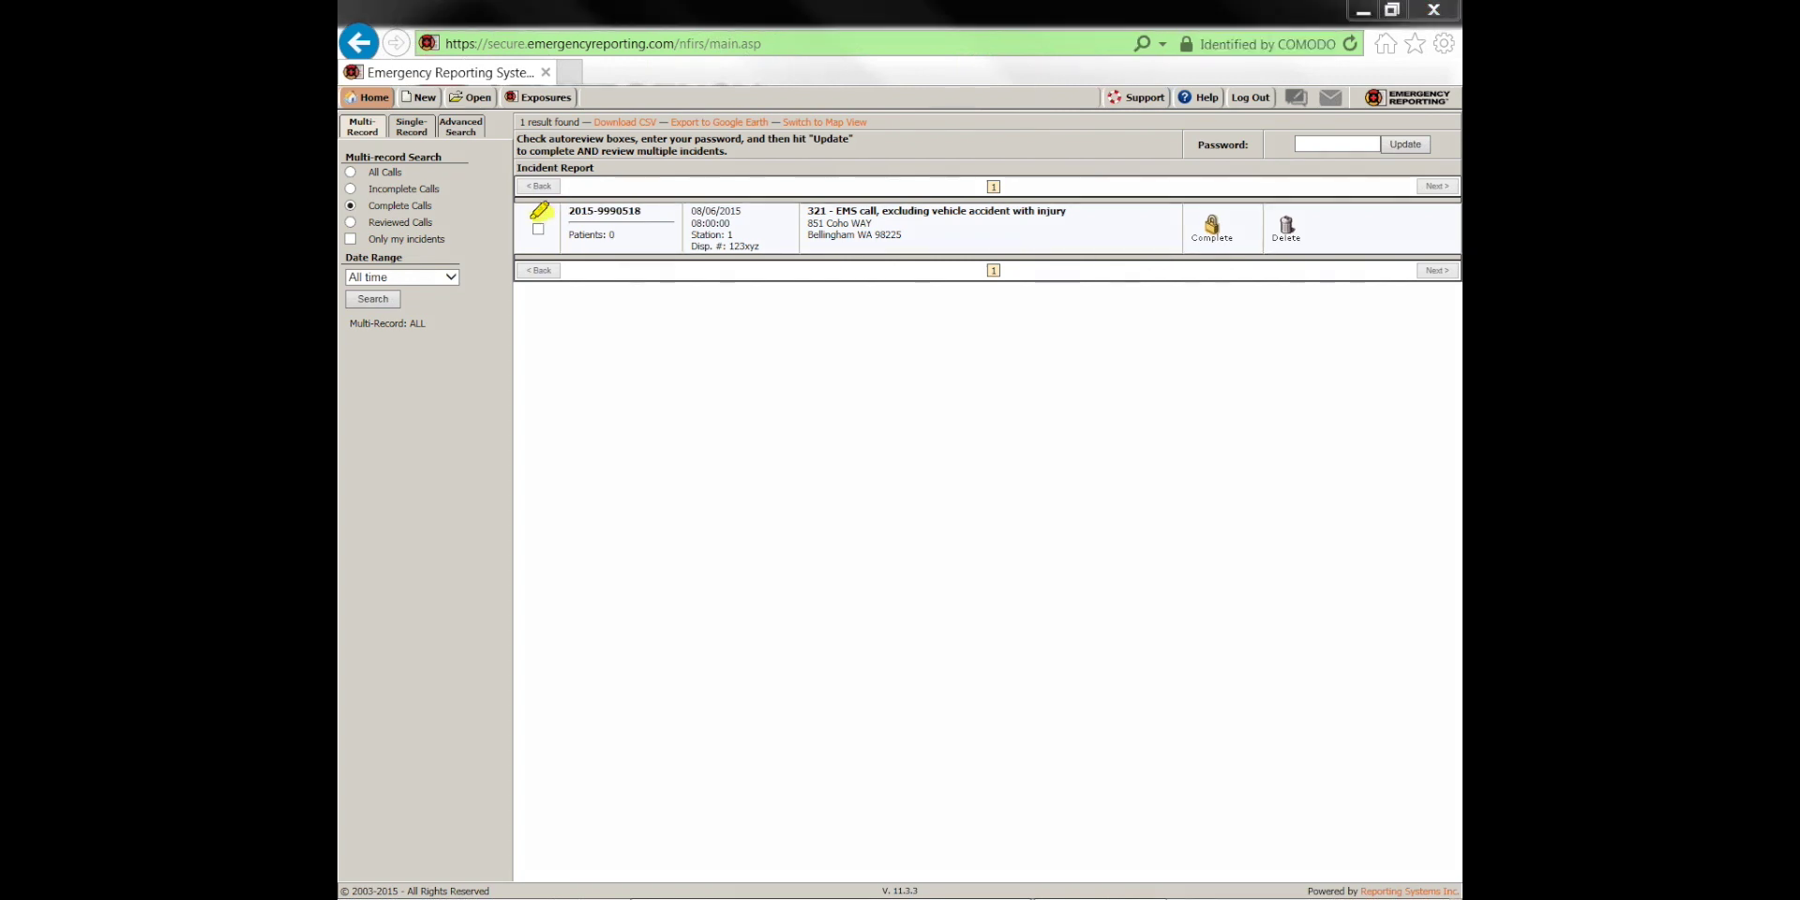
Set the incident search filter to Reviewed Calls
left_click(539, 229)
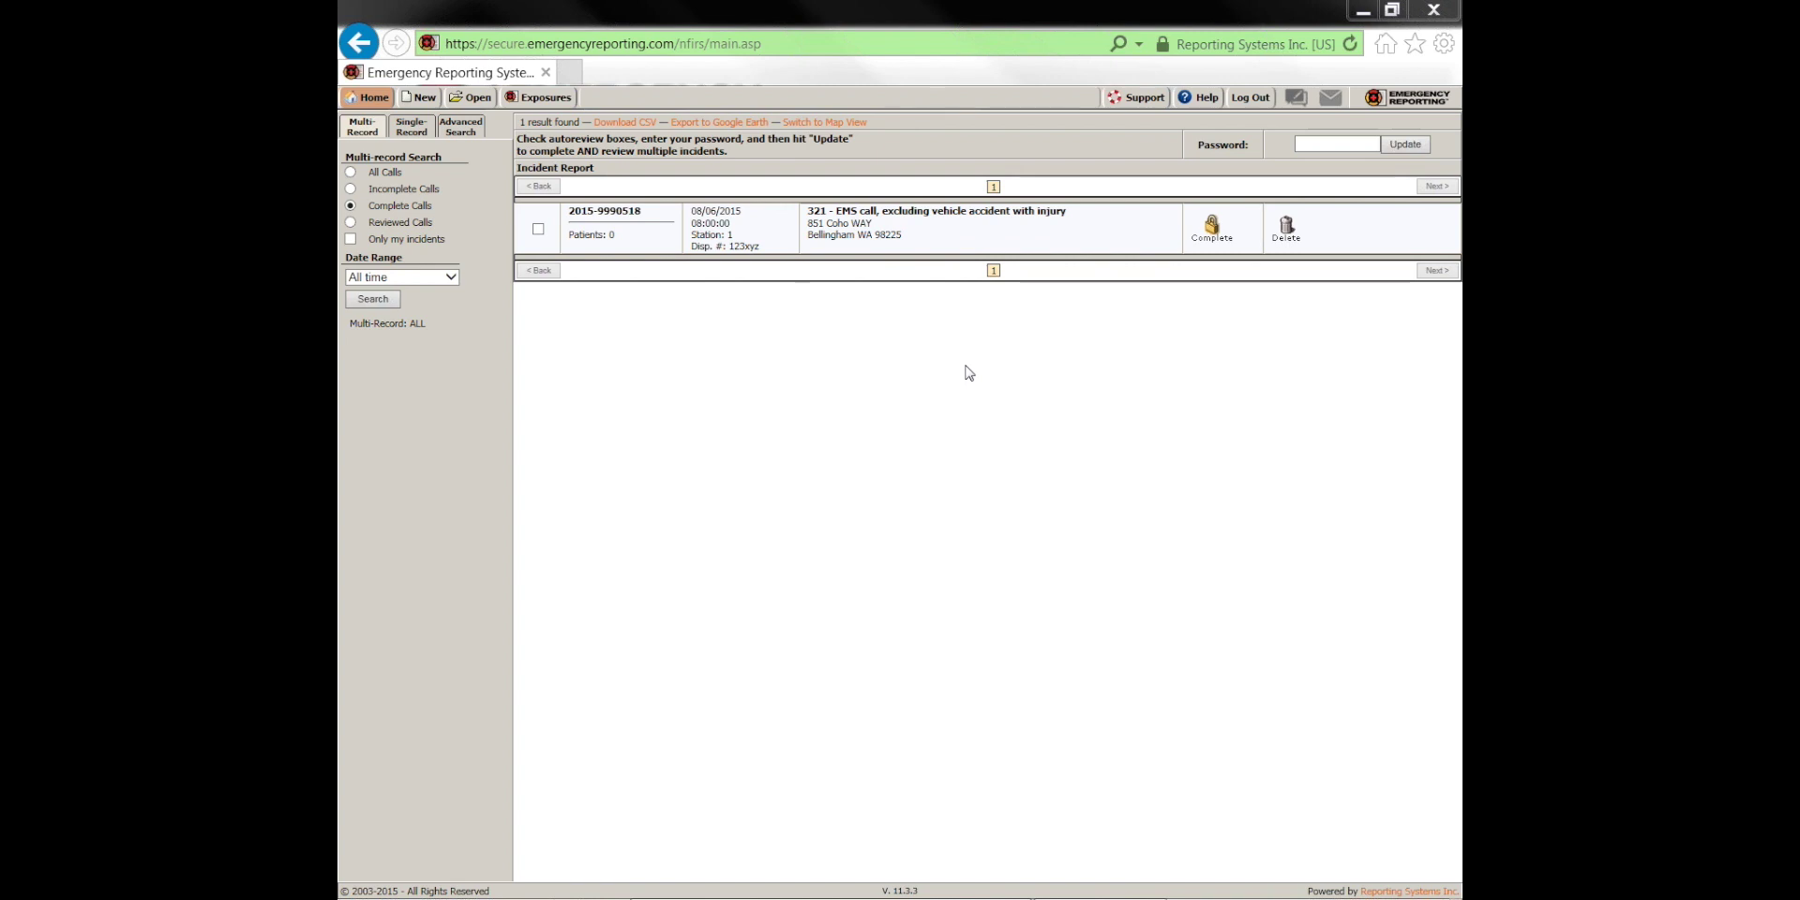
left_click(350, 222)
Run the reviewed-calls search, unlock incident 2013-13, then return and pick Complete Calls
left_click(372, 299)
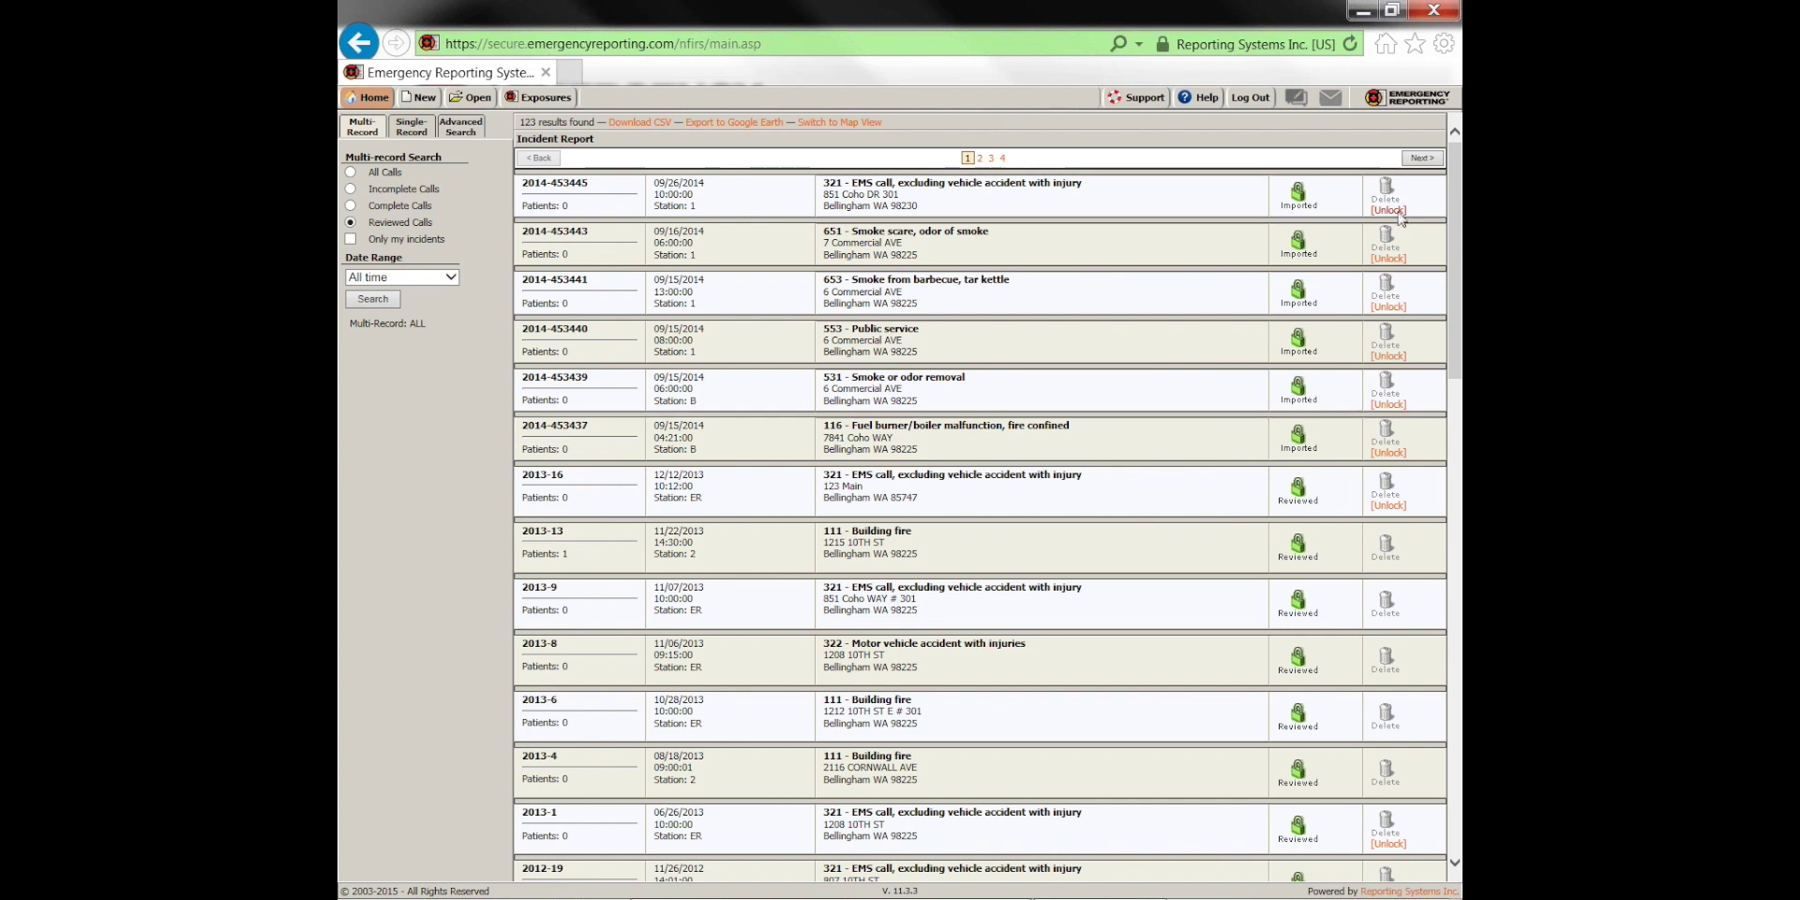
left_click(1388, 505)
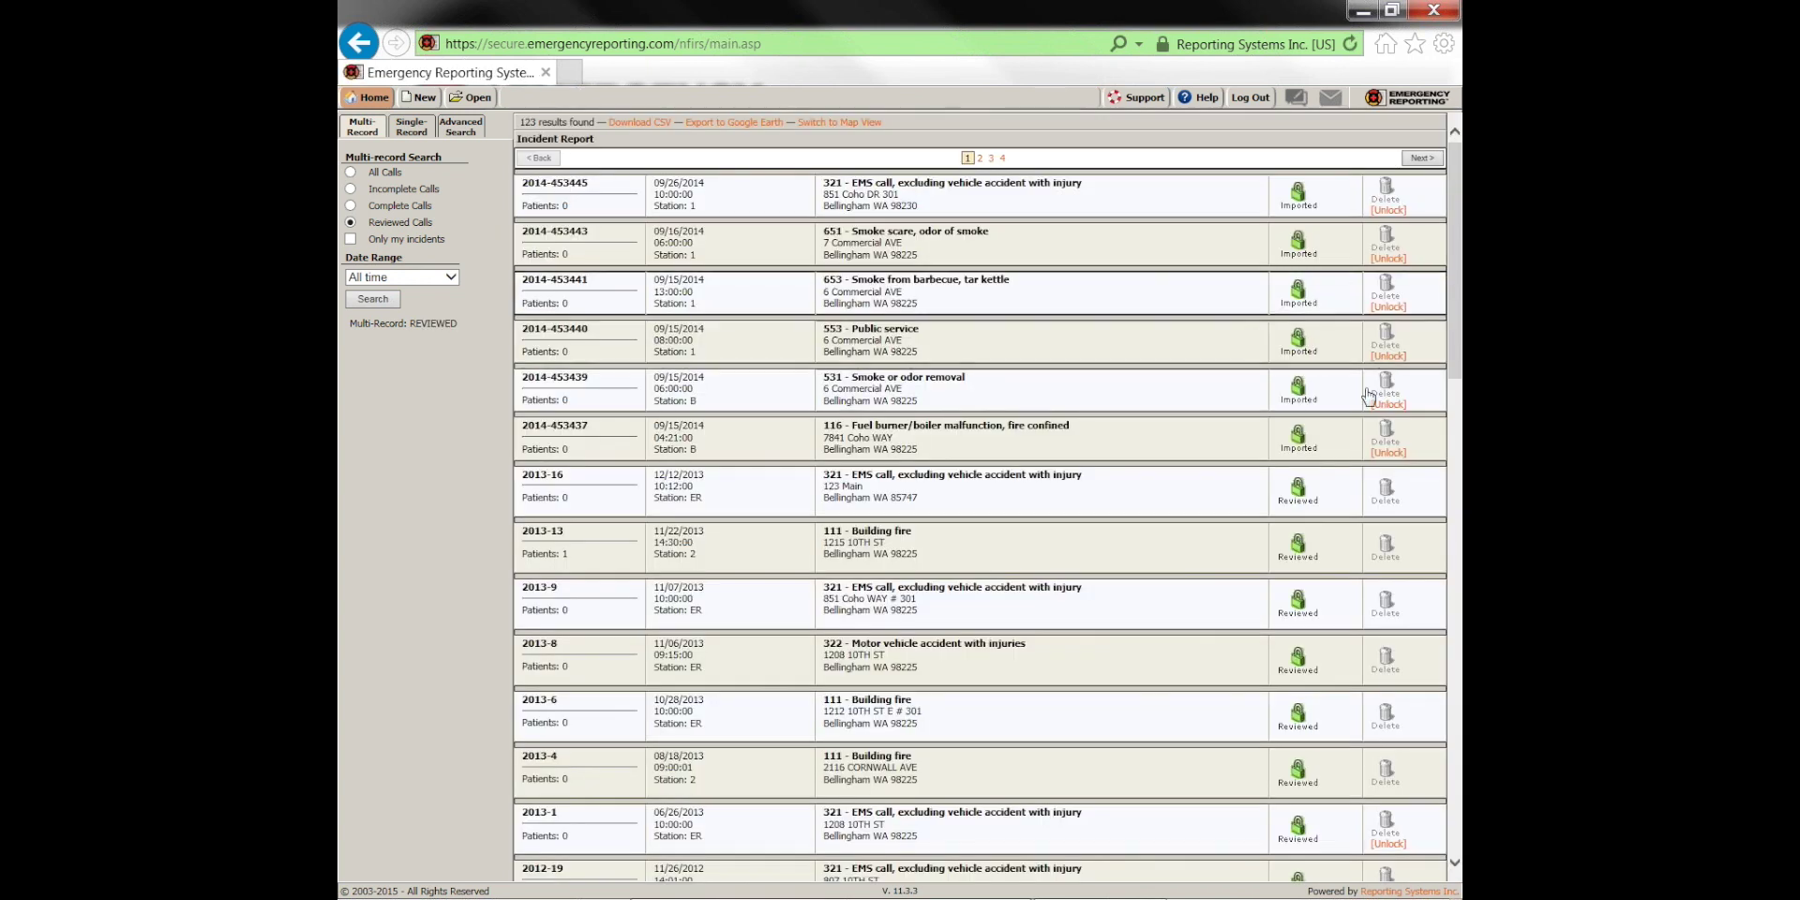
left_click(1388, 453)
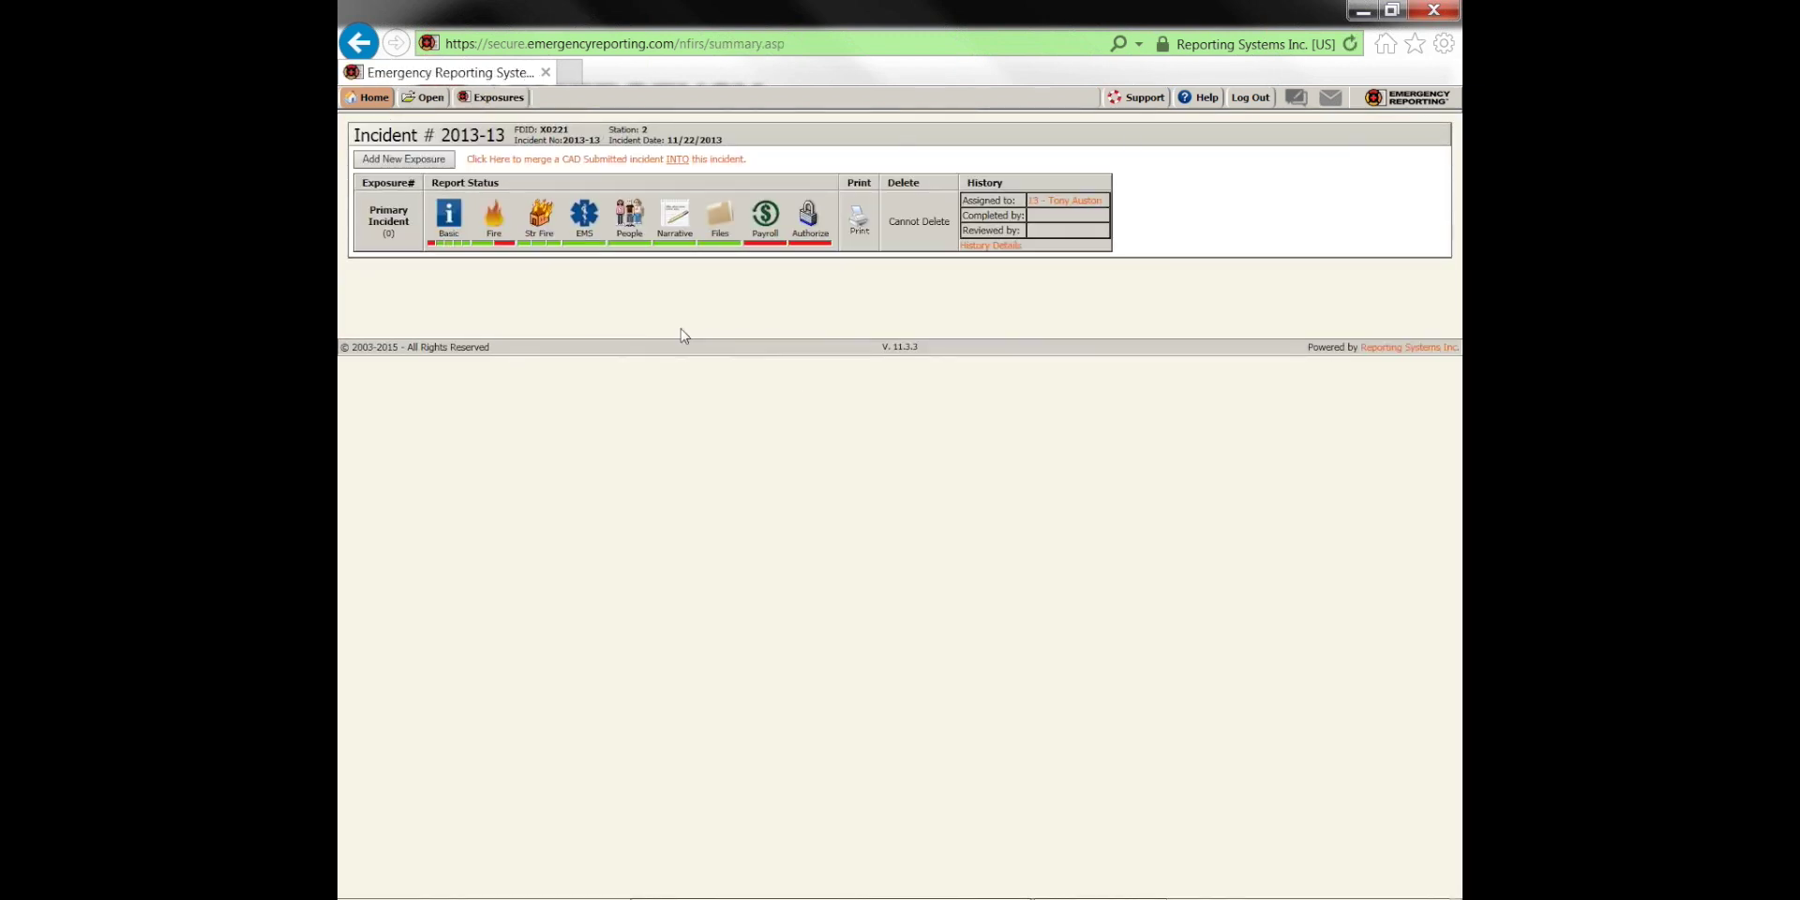
left_click(426, 99)
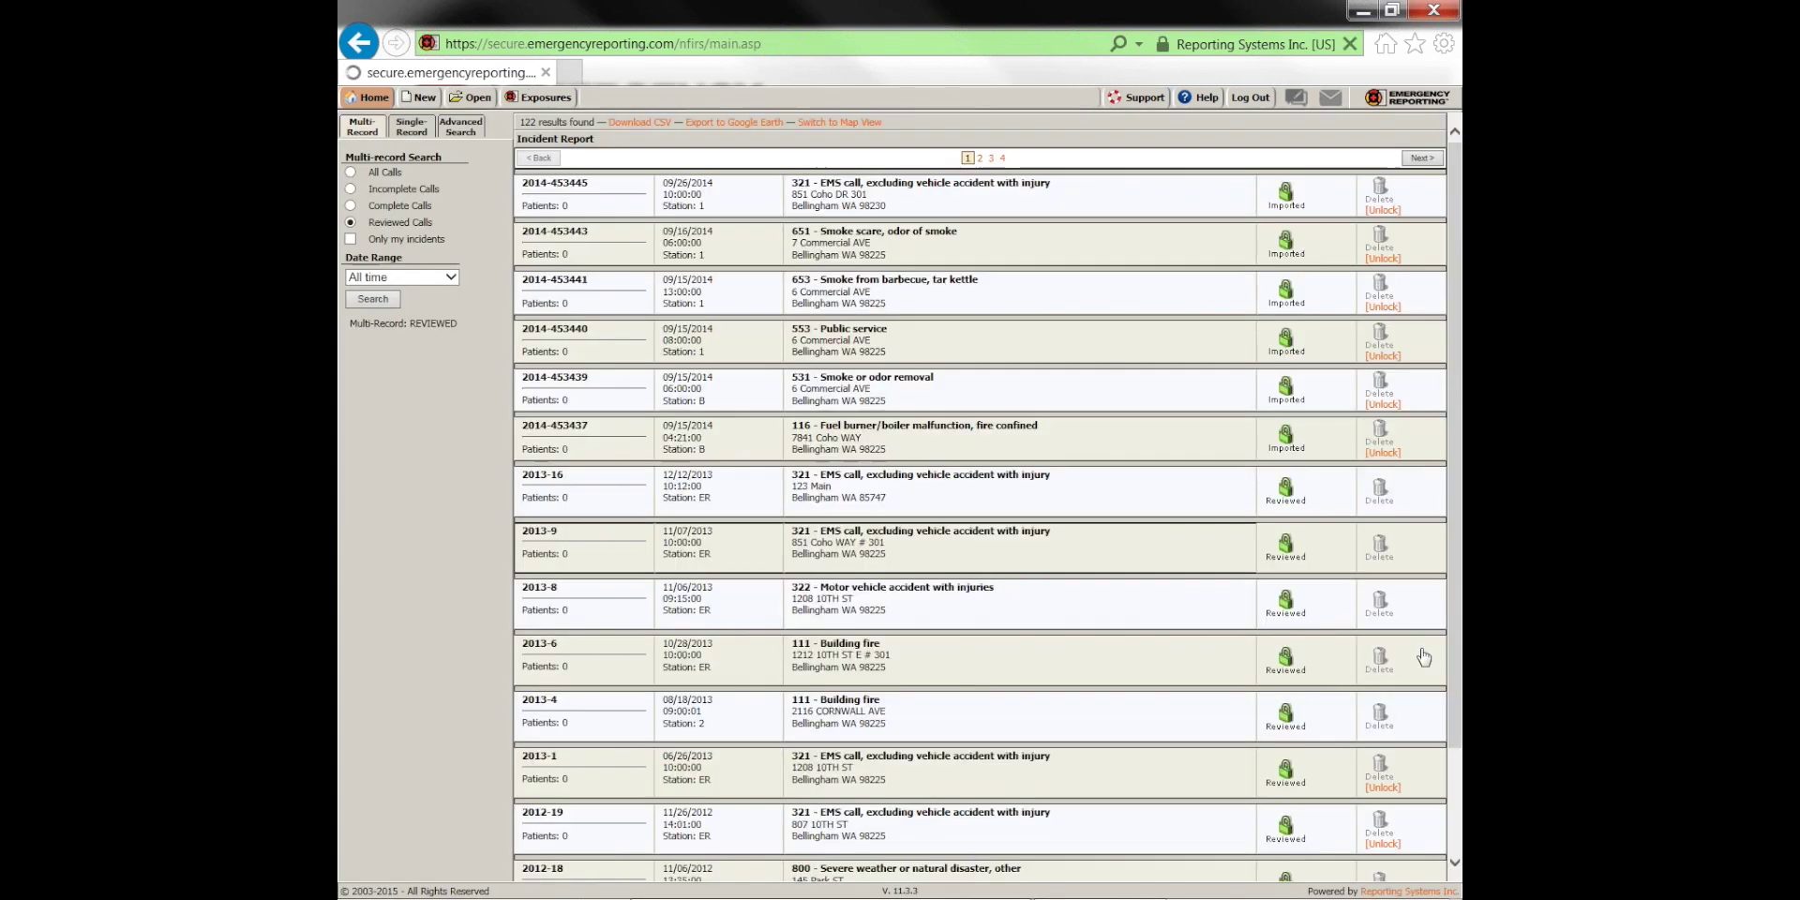
left_click(351, 206)
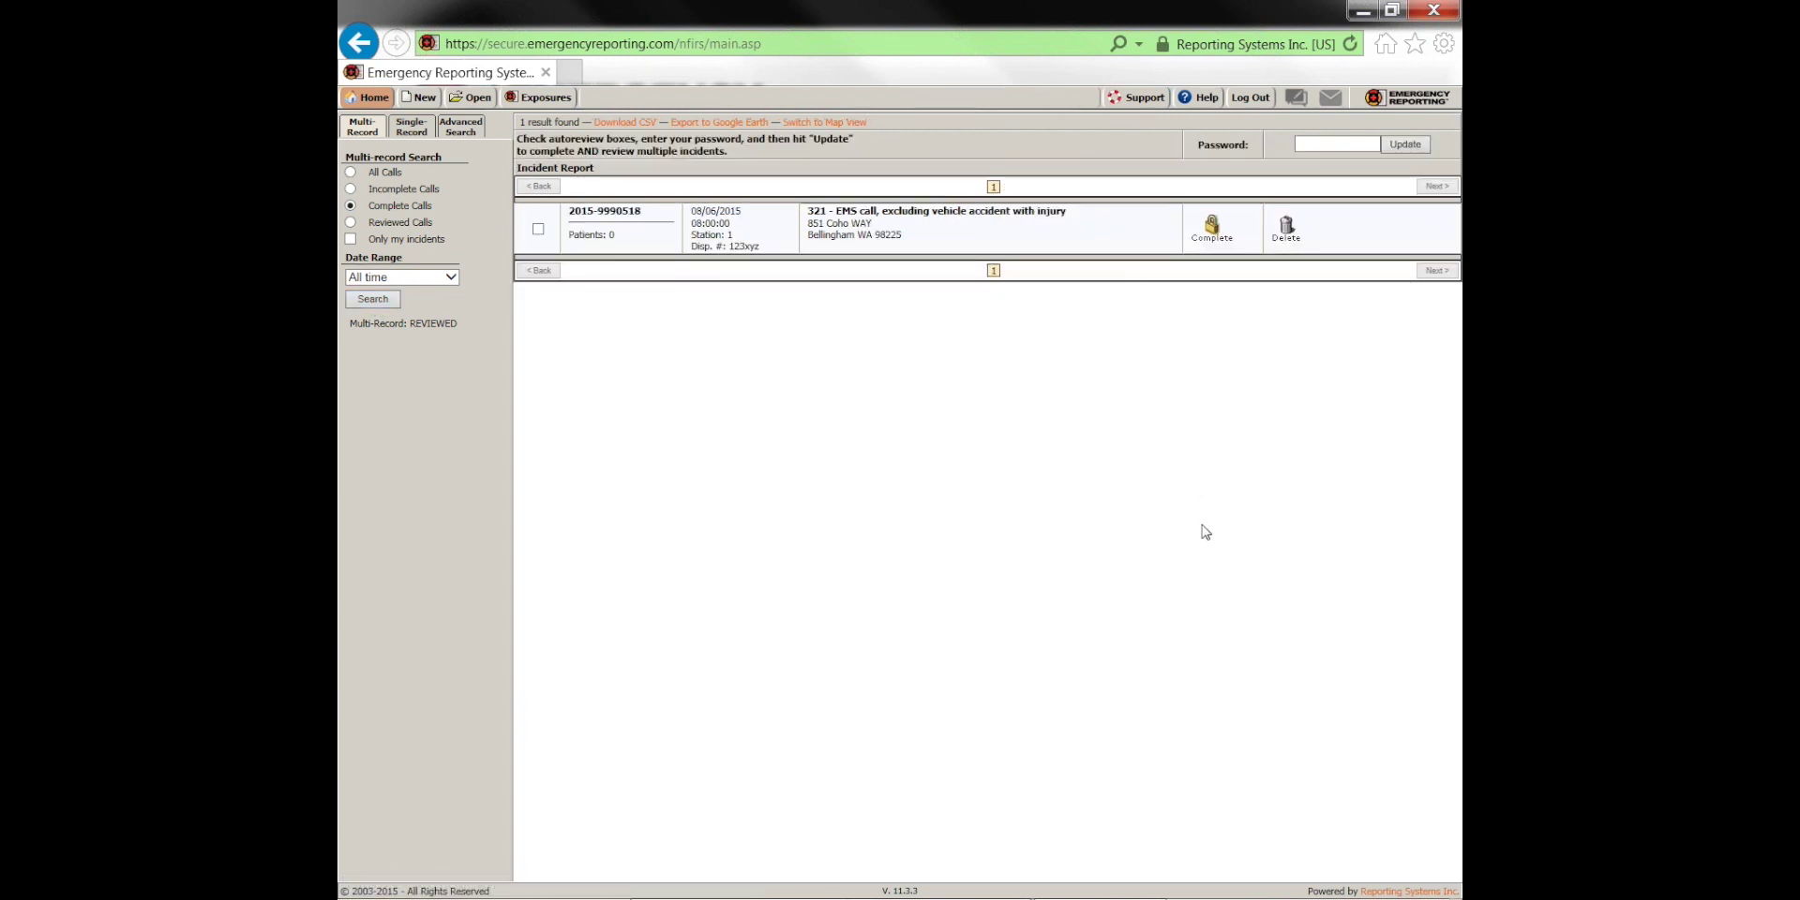
Toggle the complete incident's autoreview box on and off, then search All Calls (249 incidents)
left_click(538, 229)
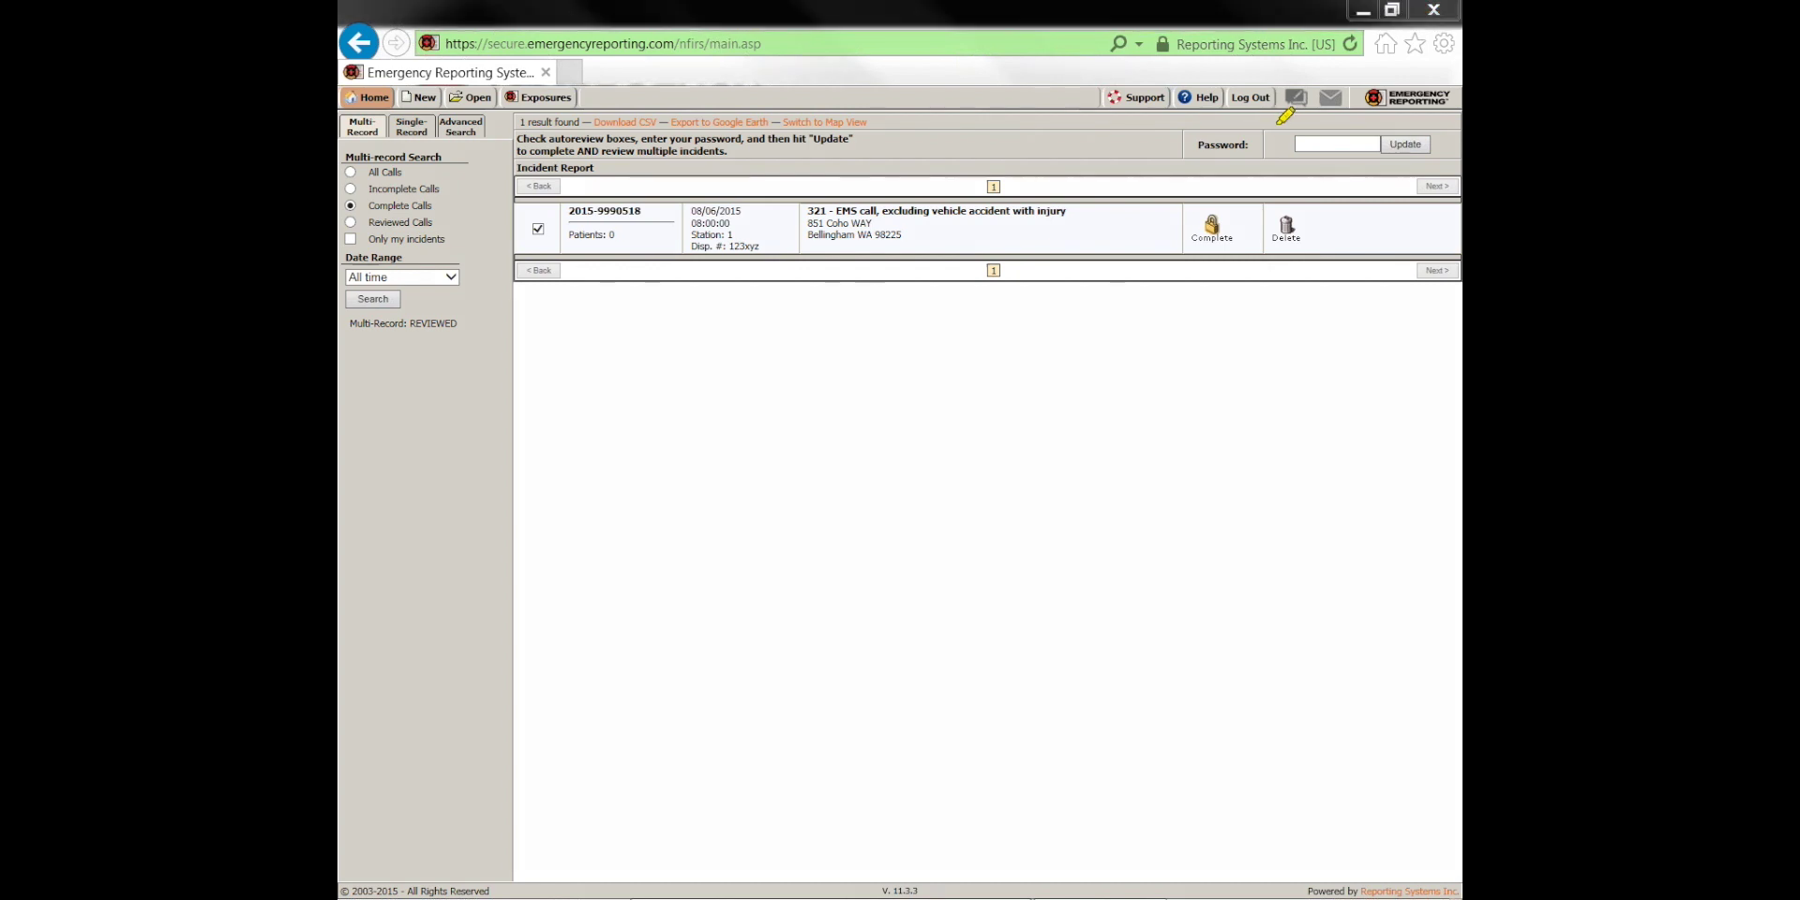
mouse_move(1286, 120)
left_mouse_down()
mouse_move(1313, 150)
mouse_move(1265, 143)
left_mouse_up()
key("Escape")
left_click(538, 229)
left_click(351, 172)
left_click(372, 298)
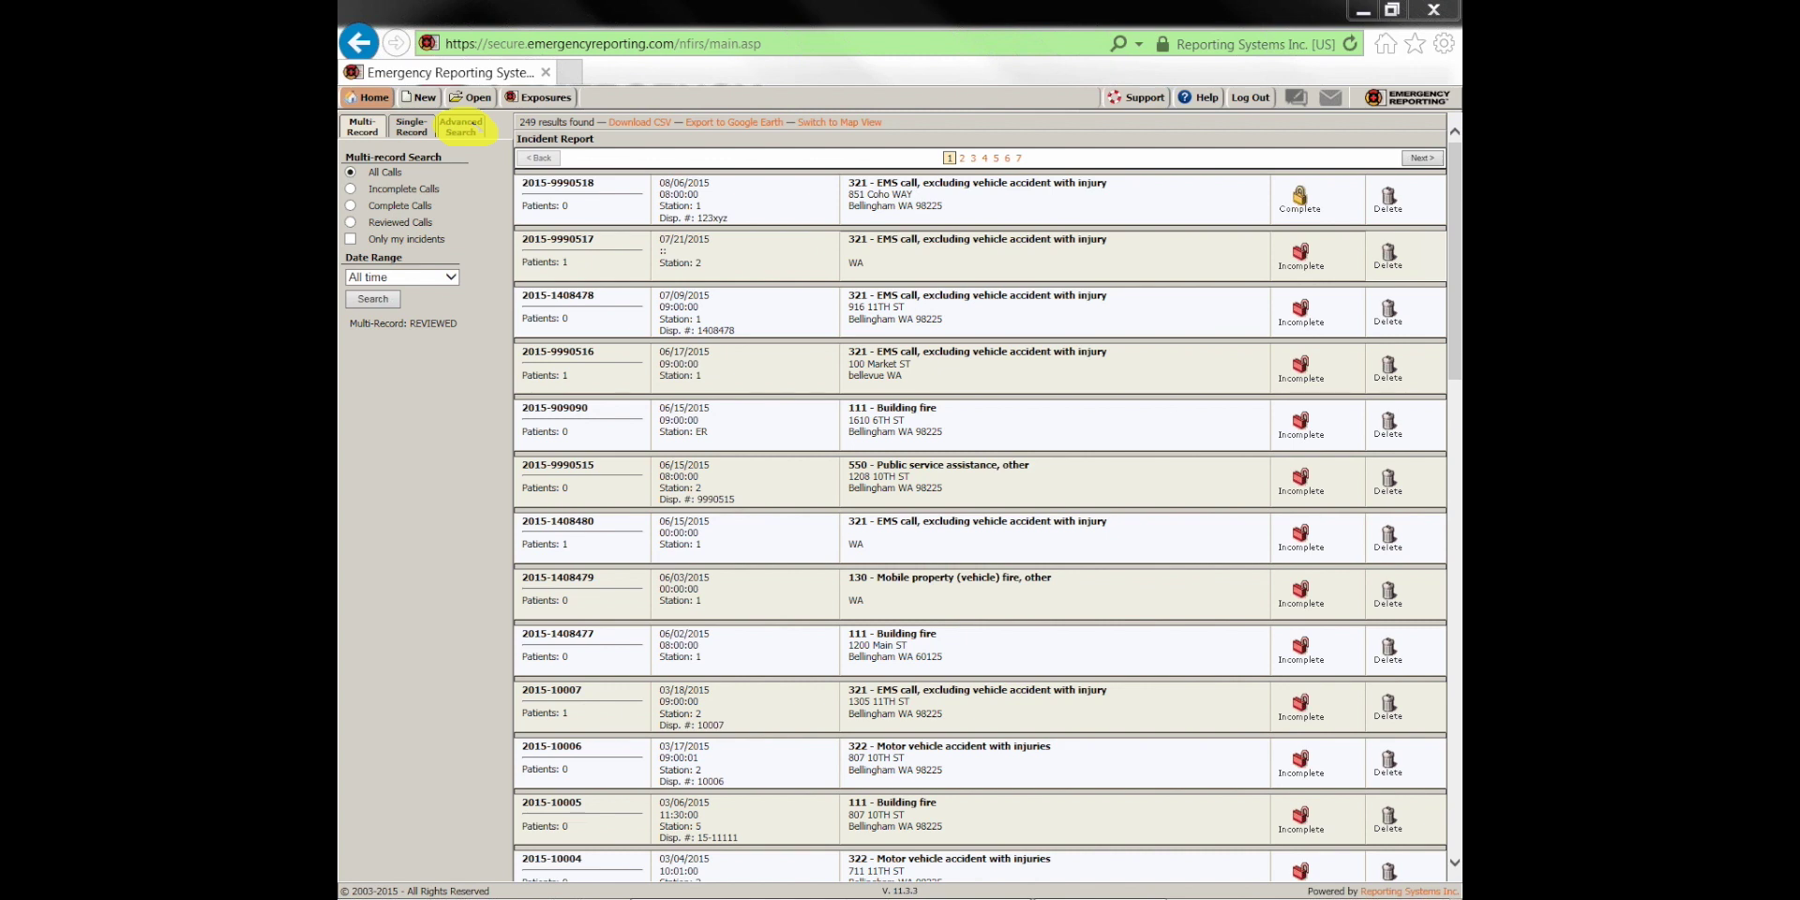
Run an advanced search filtered to station 1 - Broadway (127 incidents), then reopen its options
left_click(475, 133)
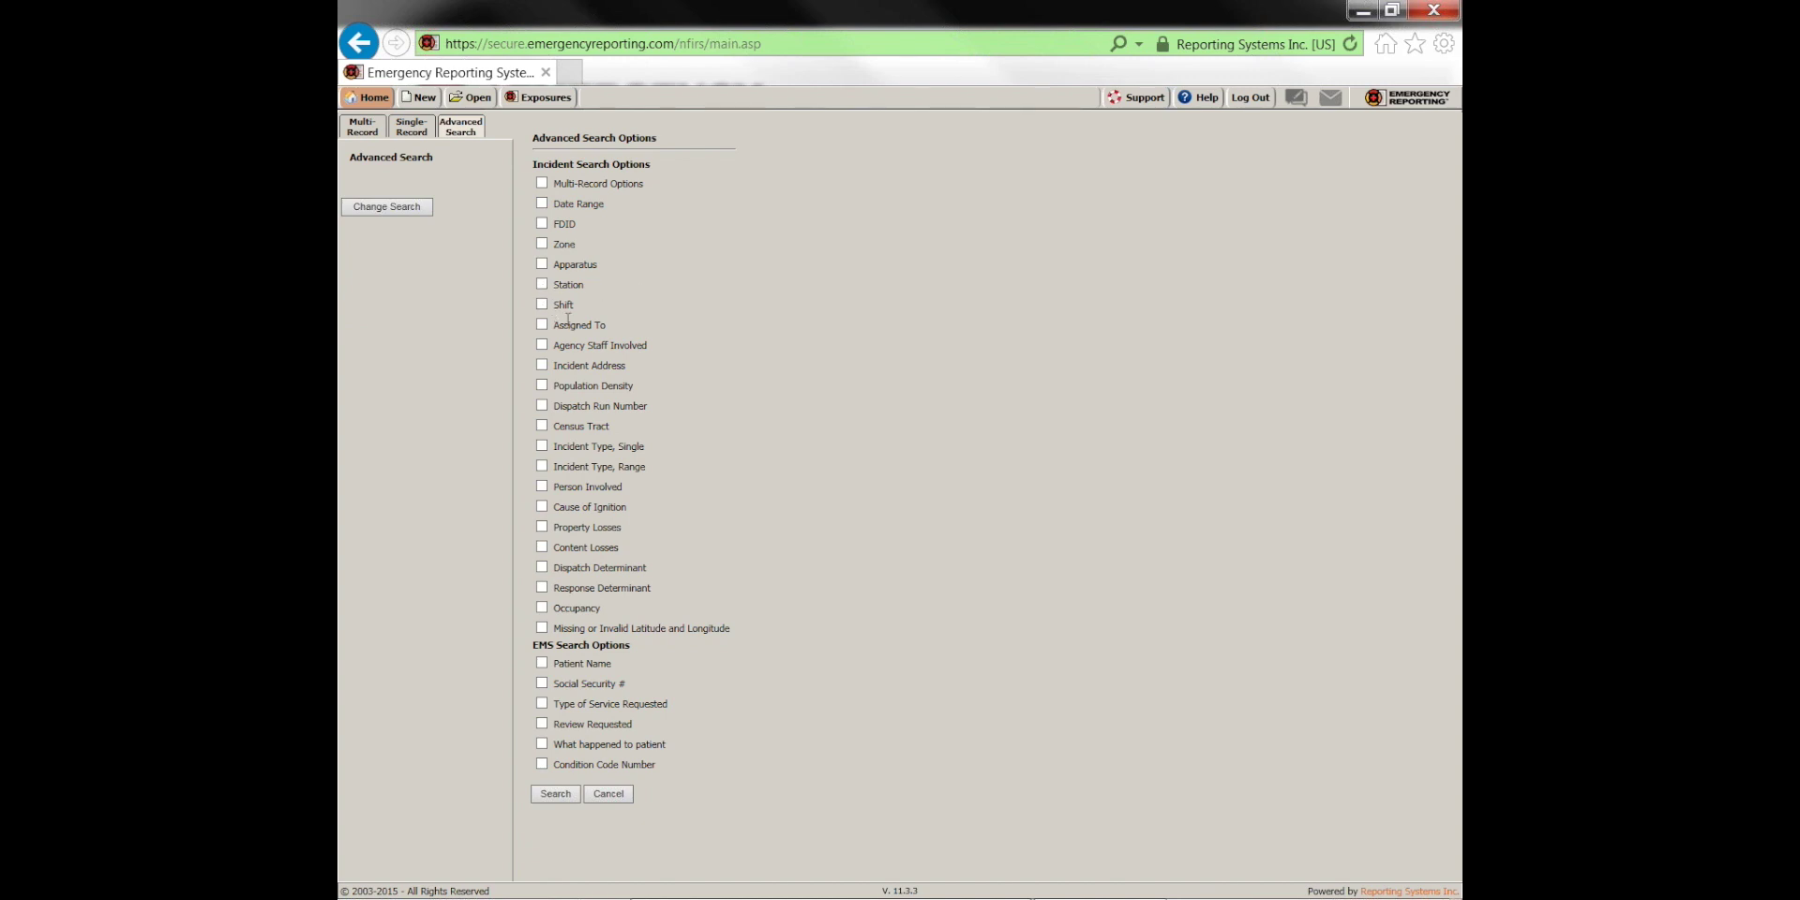
left_click(541, 284)
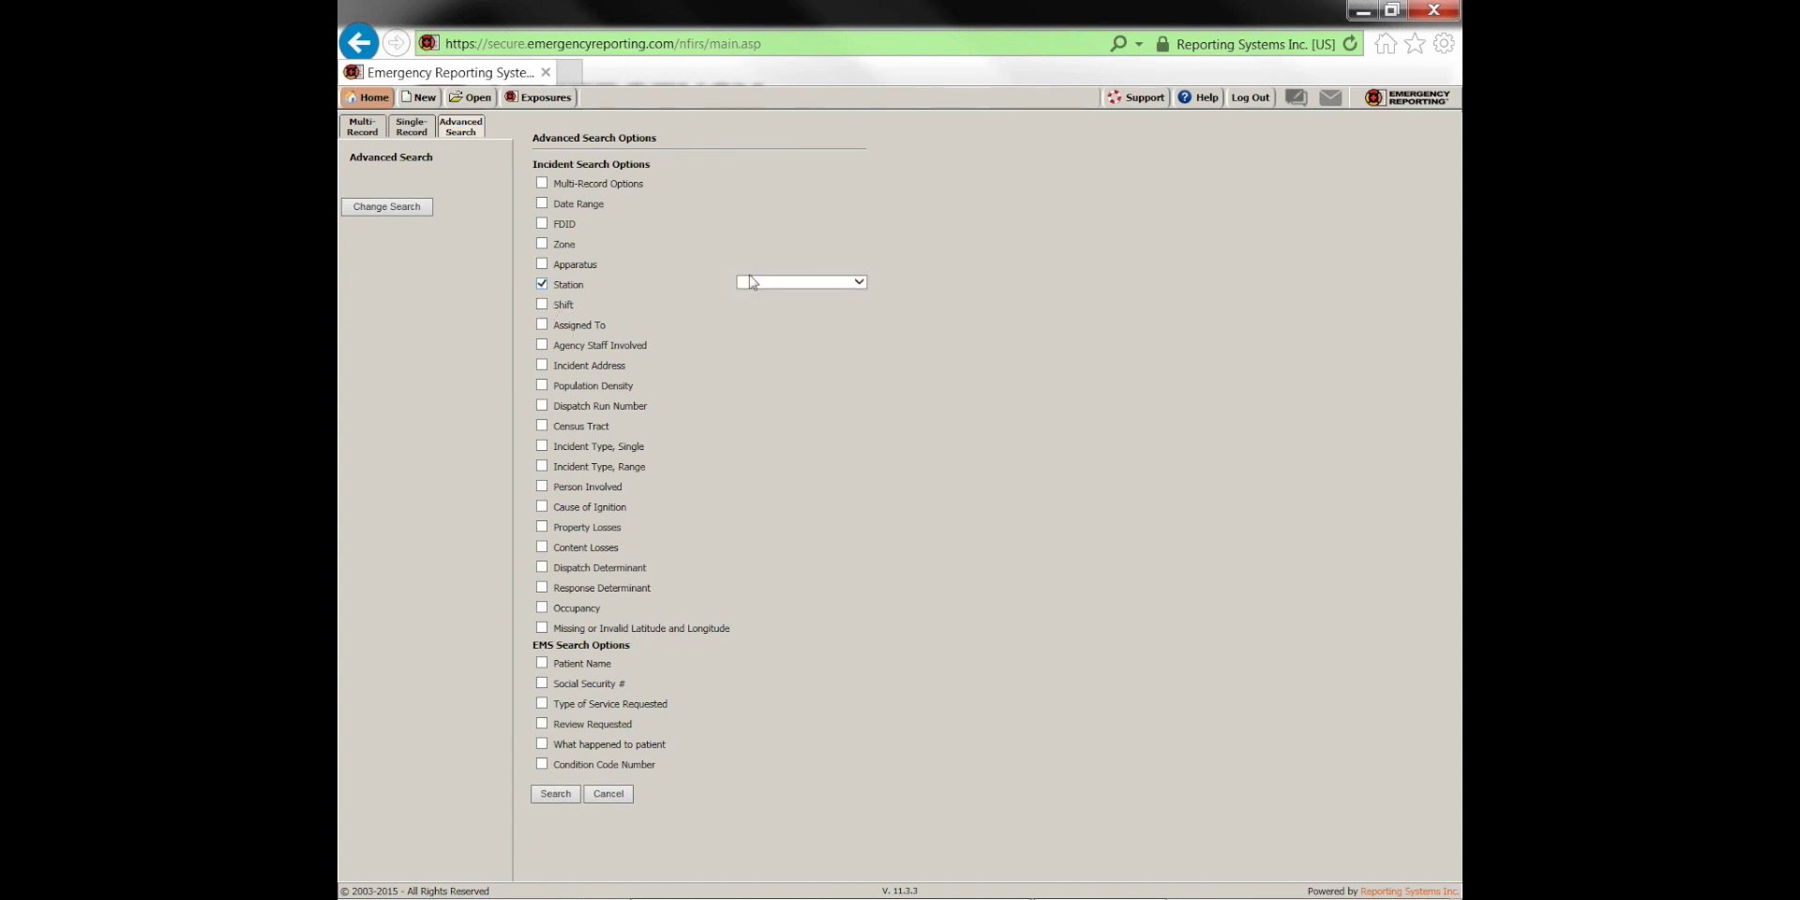
left_click(749, 279)
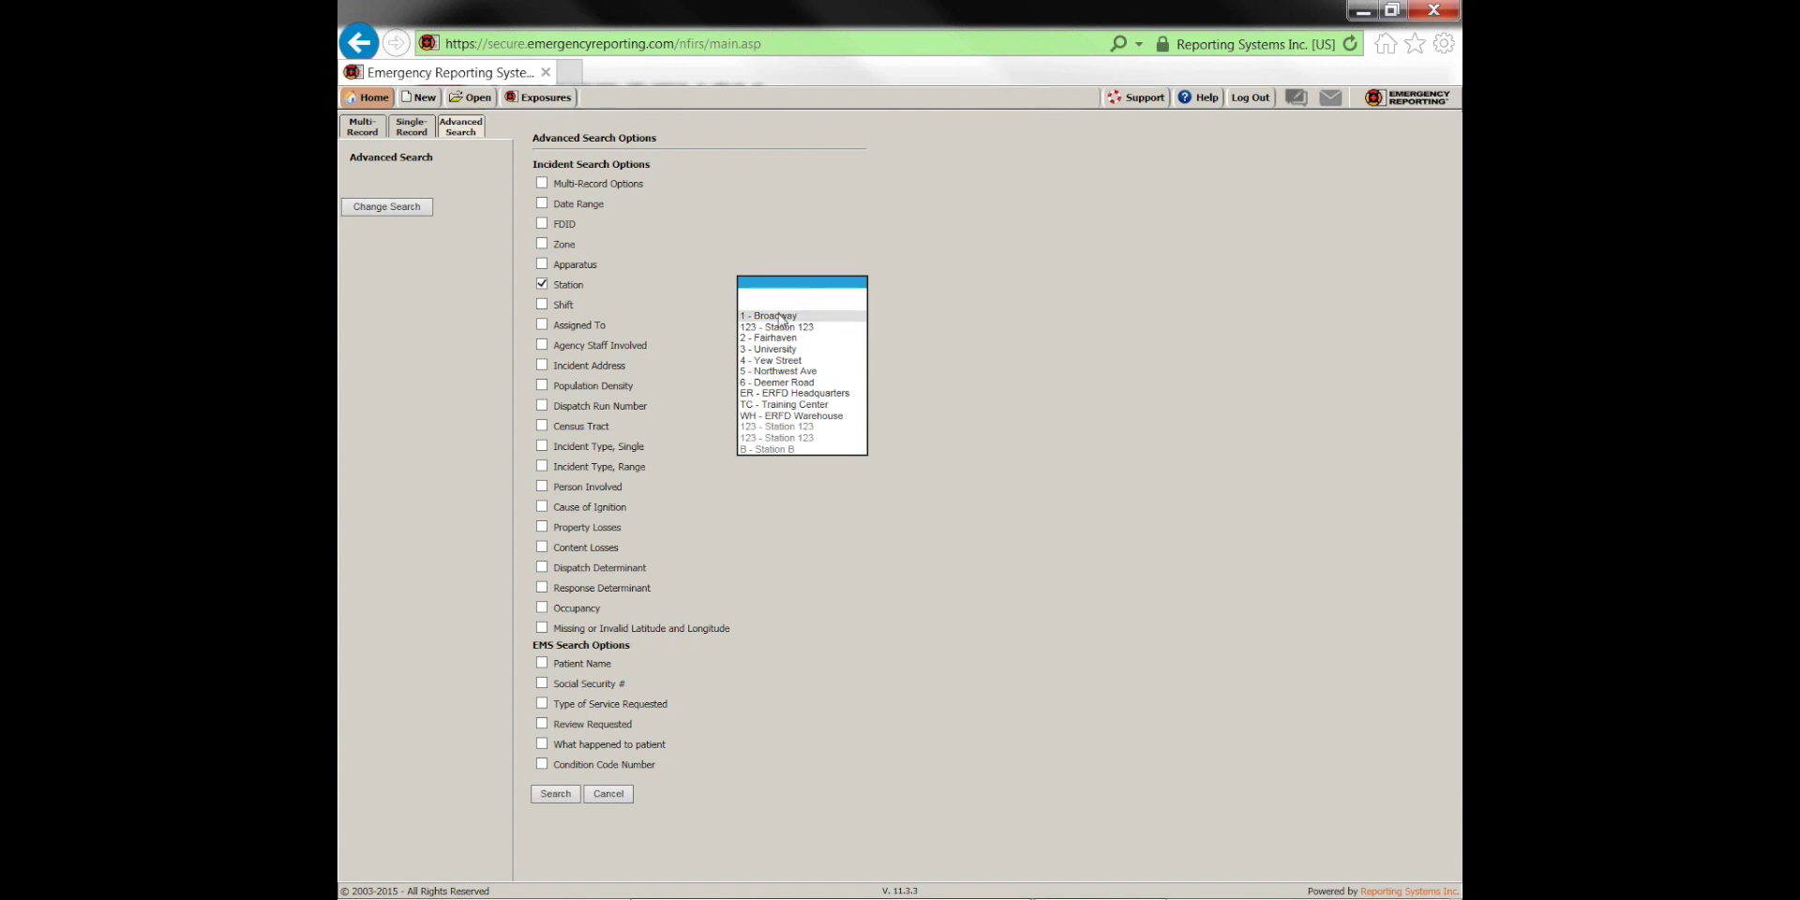
left_click(780, 317)
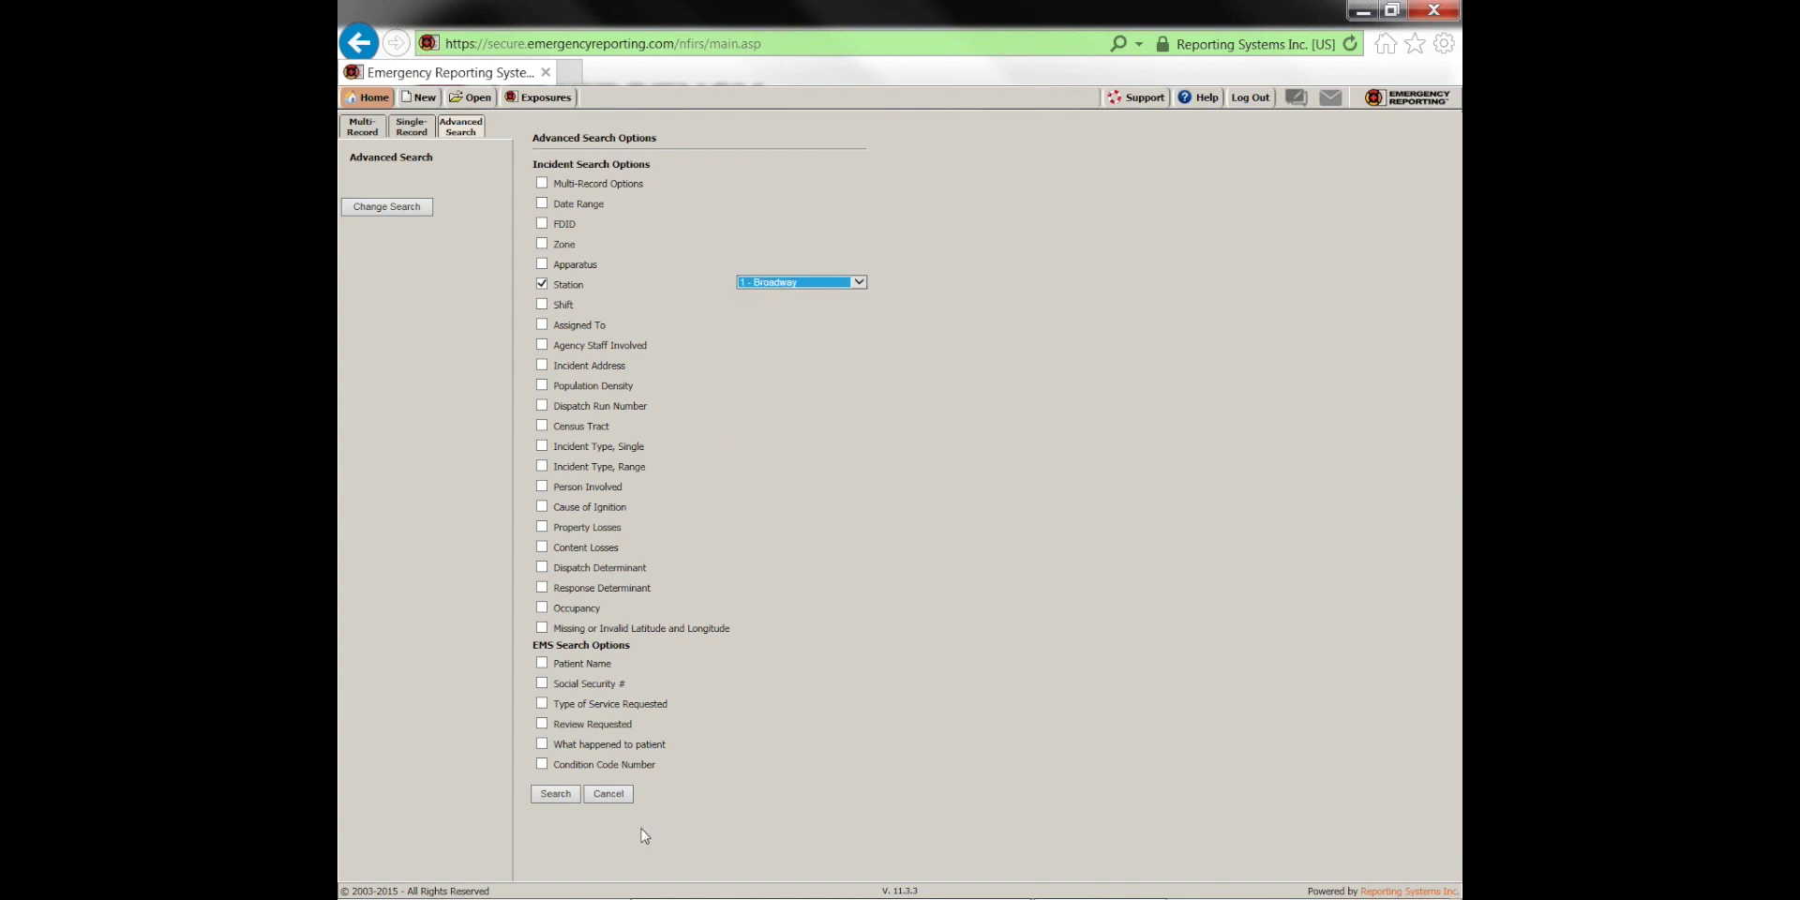
left_click(564, 796)
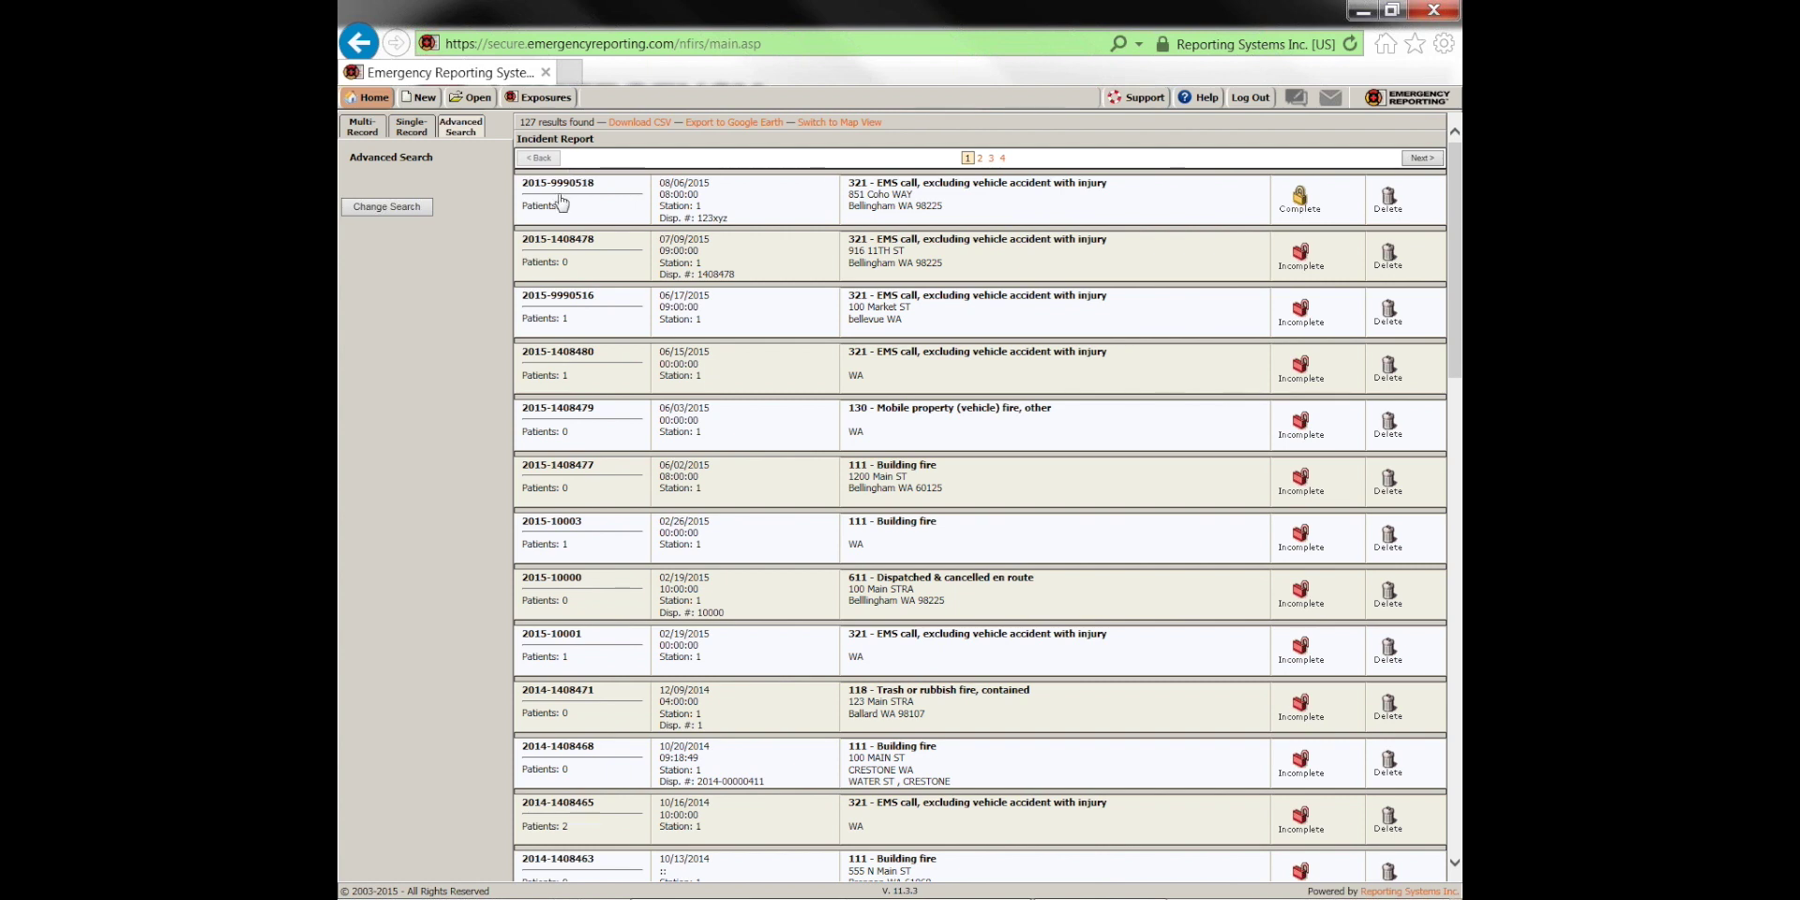
left_click(395, 212)
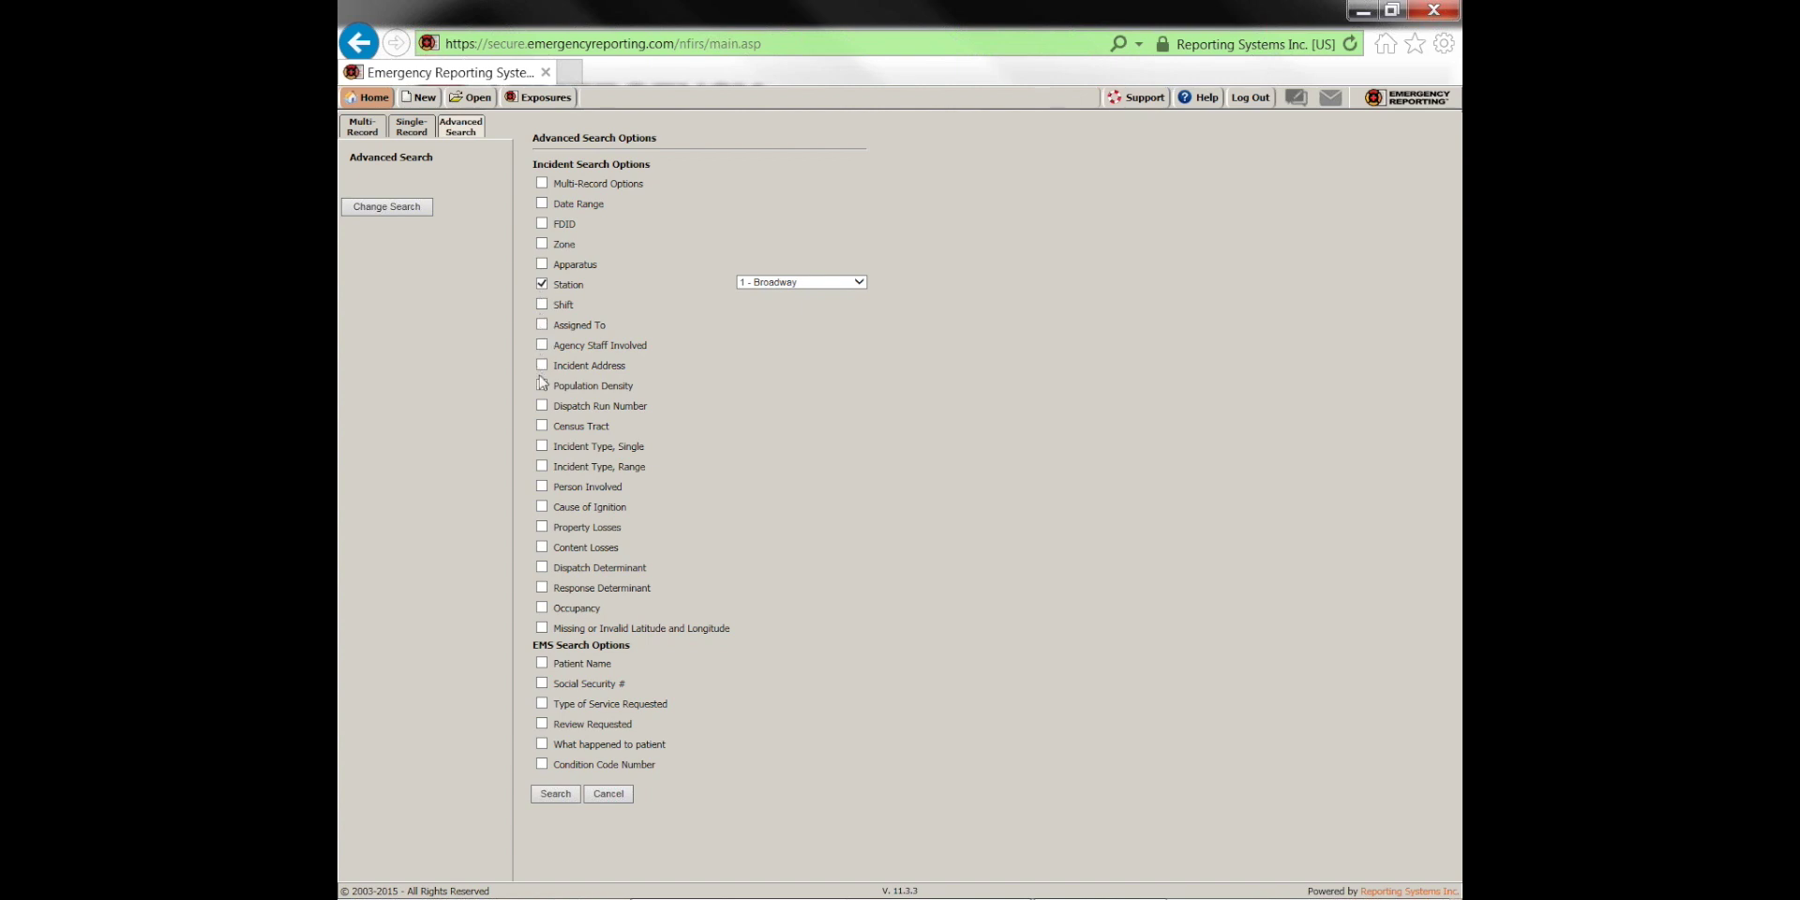
Add an incident type range from 100 - Fire, other to 173 and search, finding 59 incidents
left_click(542, 466)
left_click(790, 475)
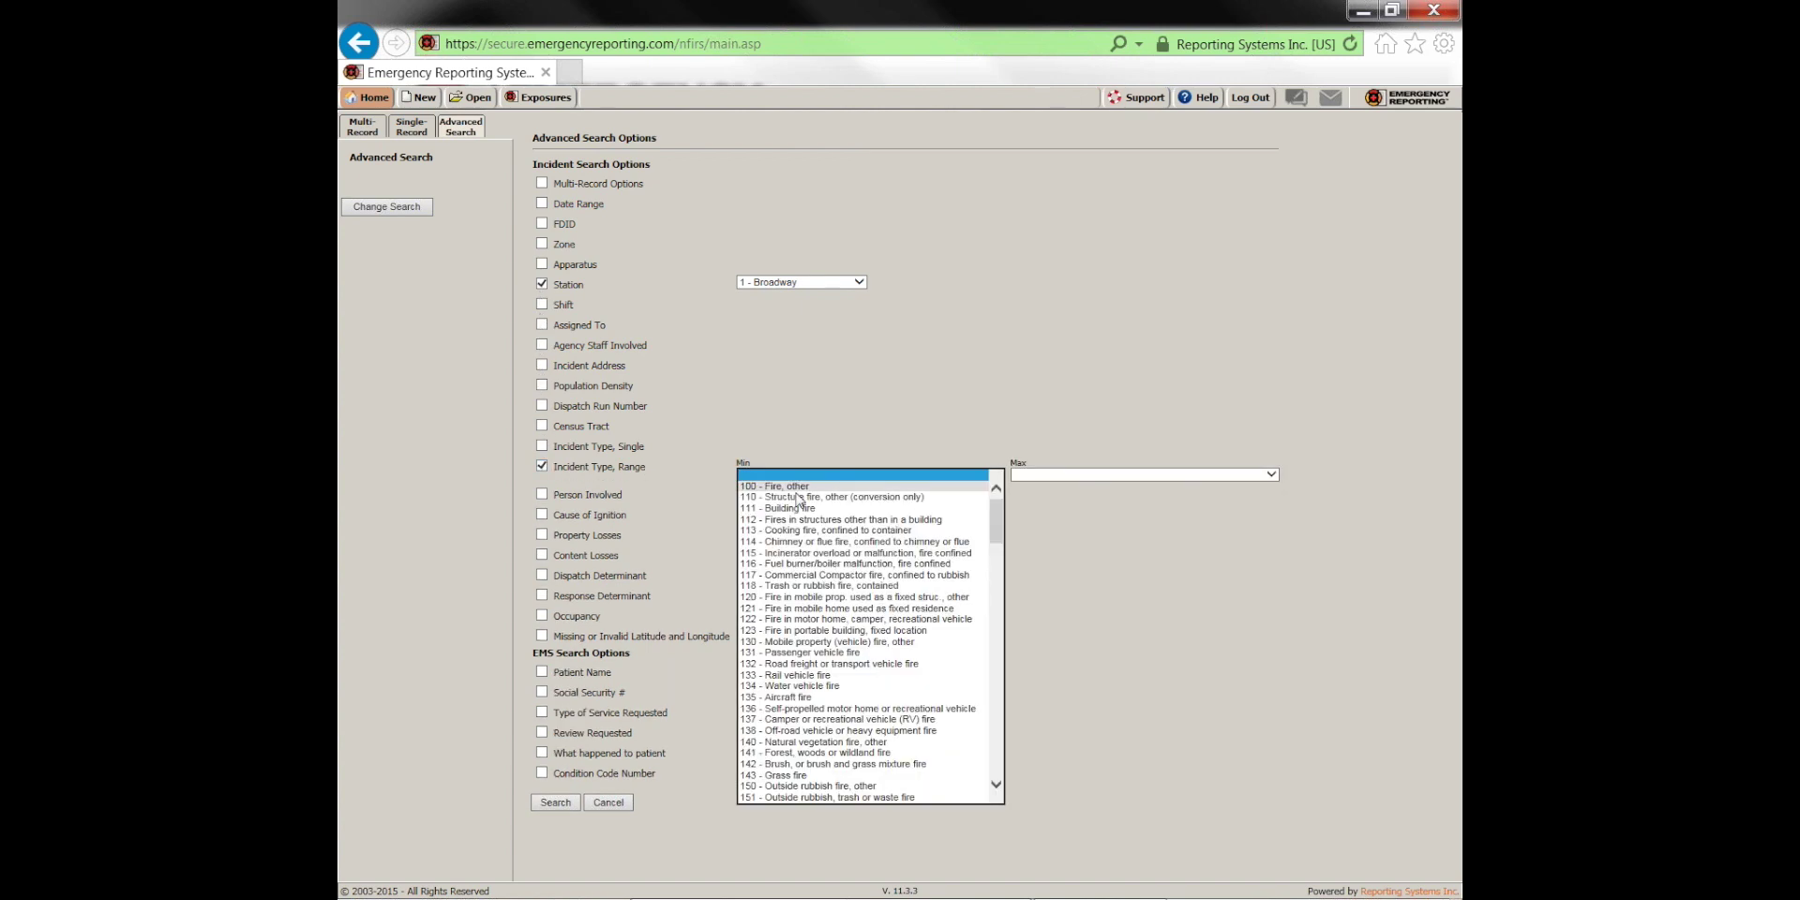
left_click(948, 488)
left_click(1101, 476)
scroll(1090, 639, "down", 2)
scroll(1090, 639, "down", 6)
left_click(1031, 715)
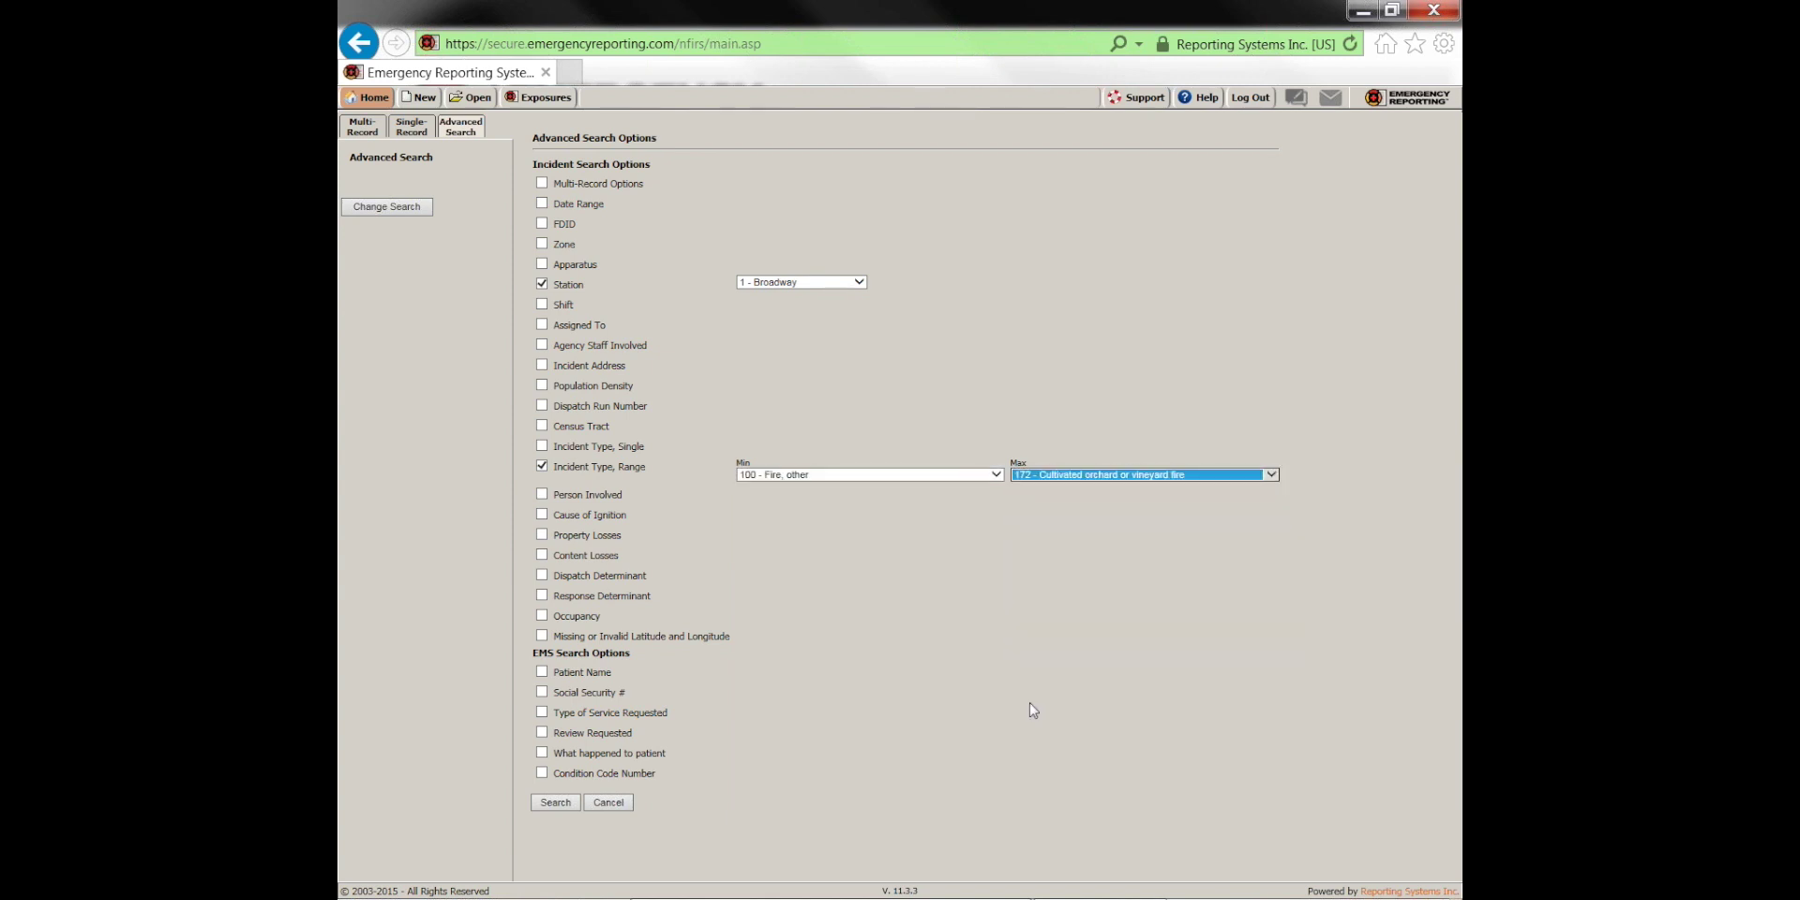
left_click(1074, 476)
left_click(1066, 620)
left_click(1125, 792)
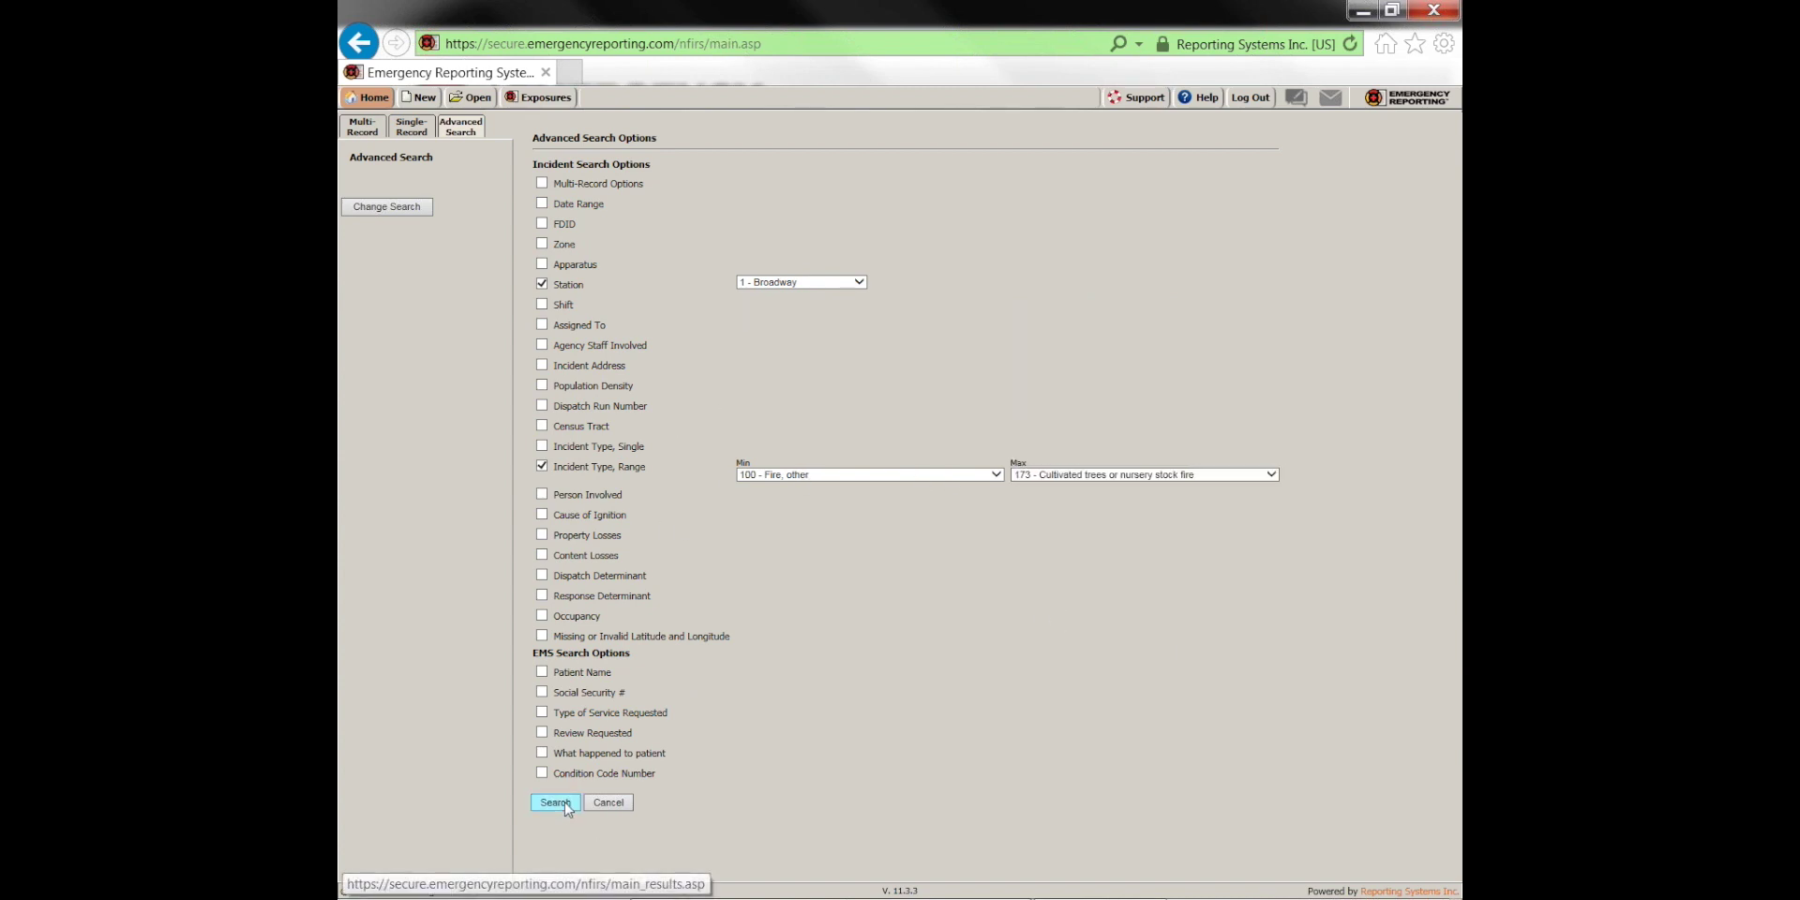
key("Return")
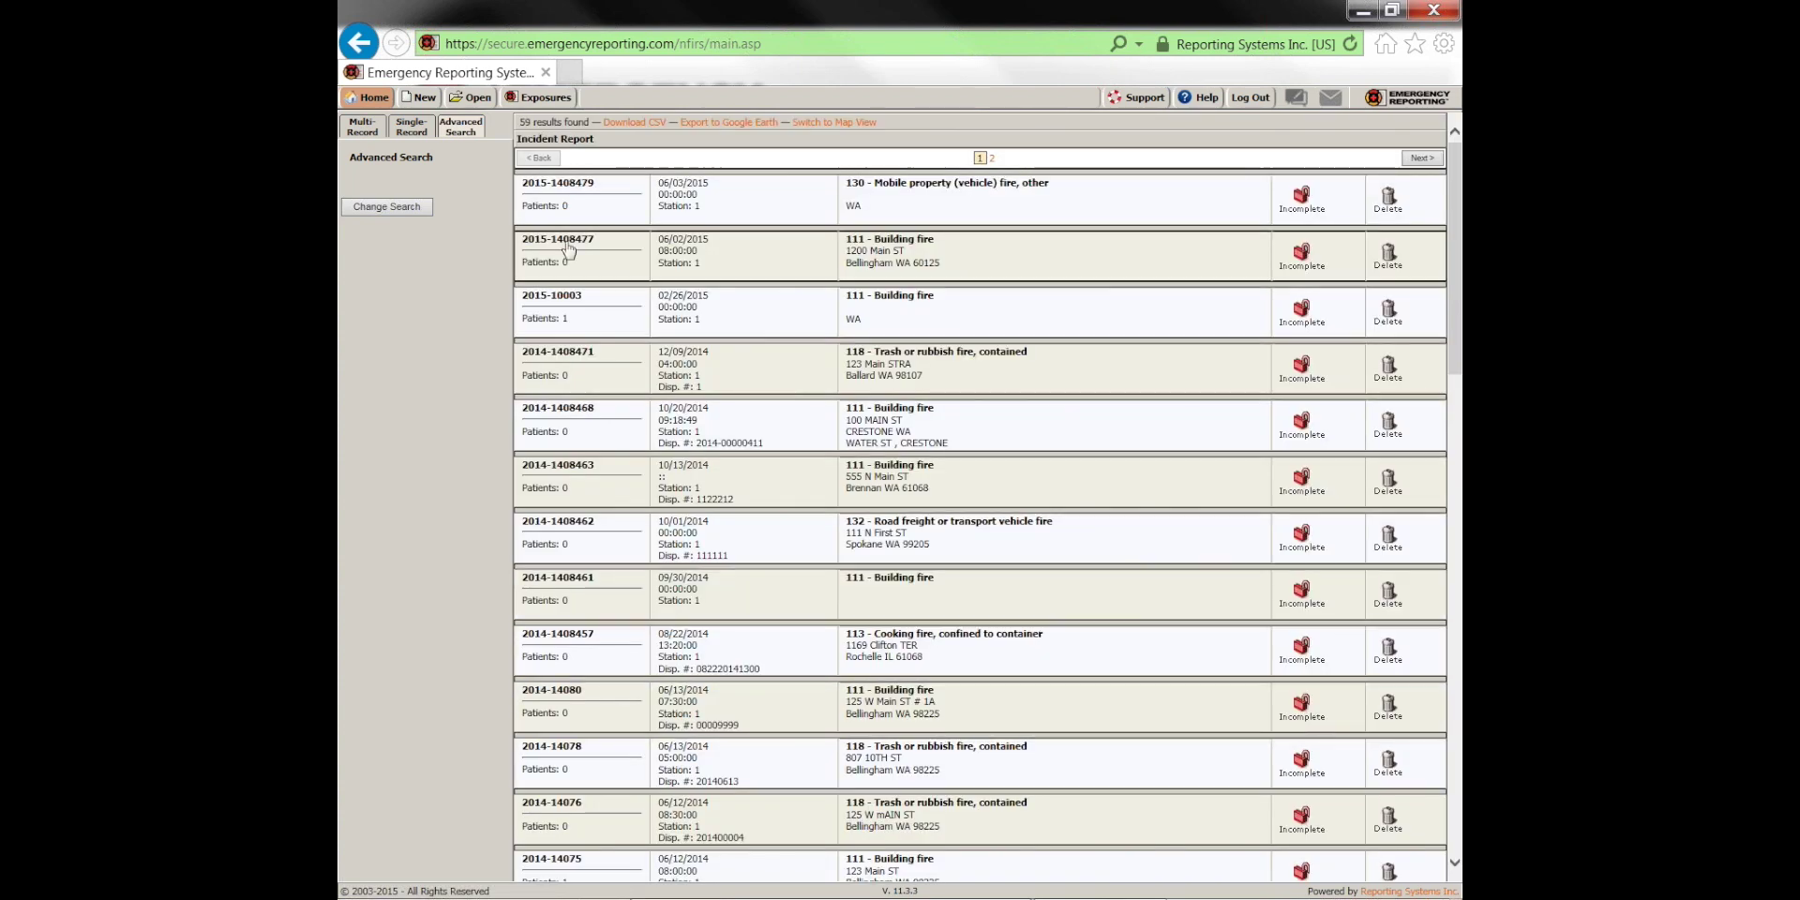
left_click(398, 208)
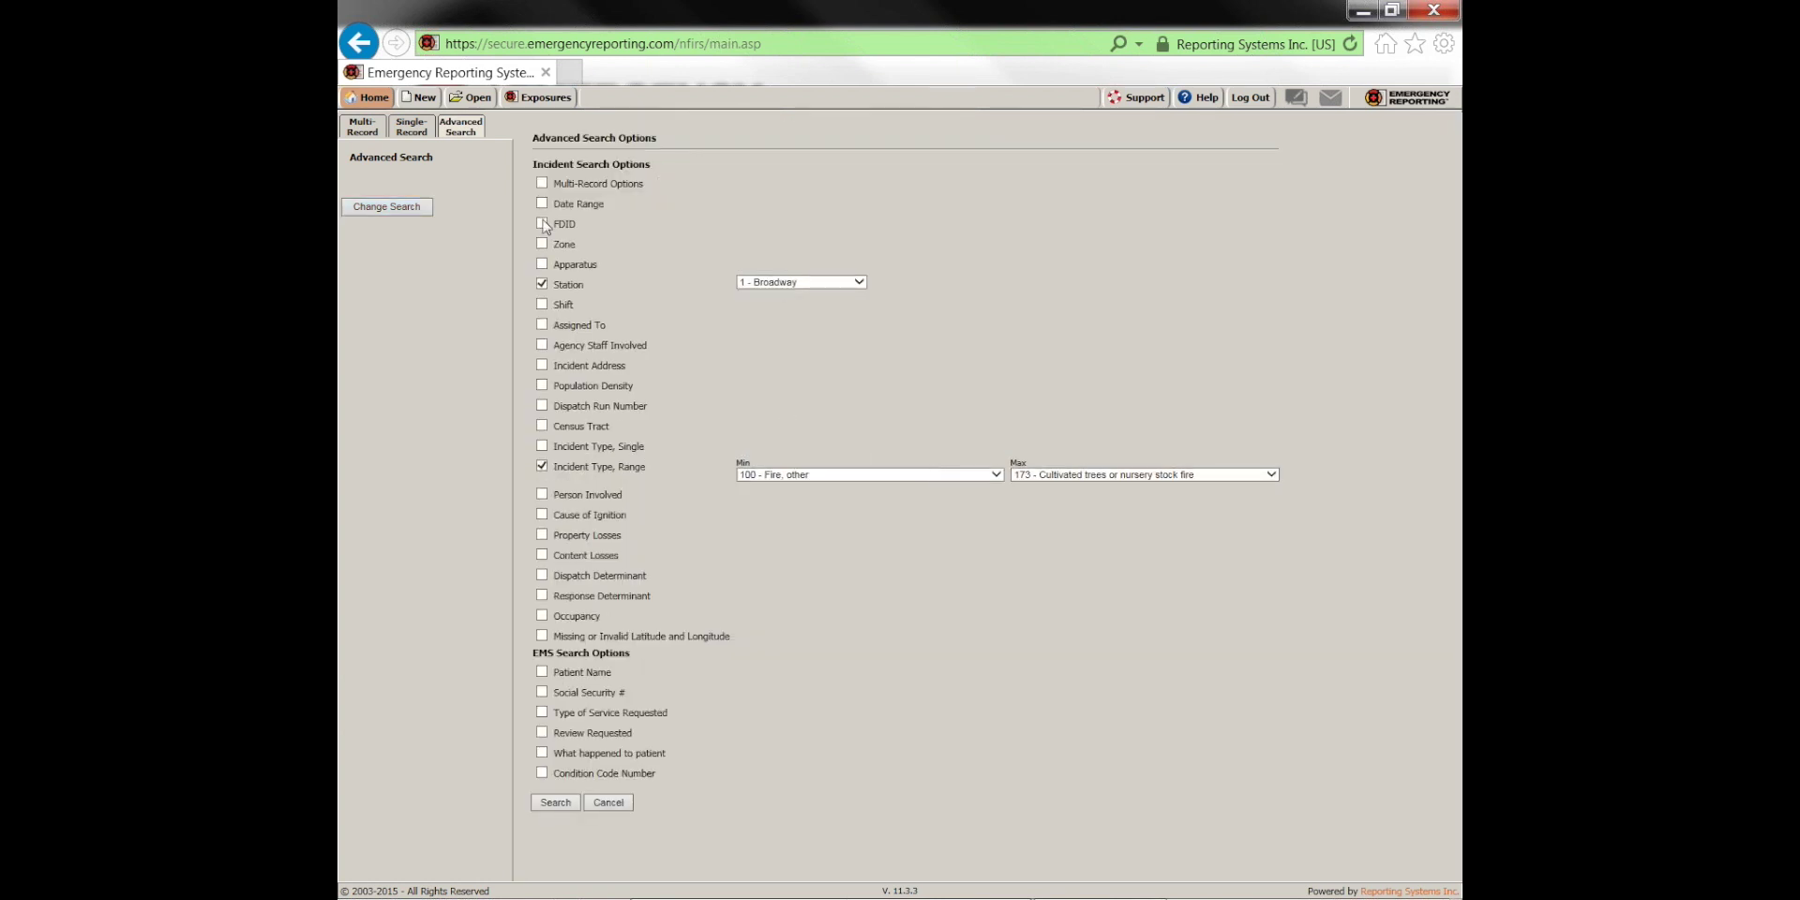
Add a date range of 01/01/2013 to 12/31/2014 and rerun the advanced search
left_click(542, 205)
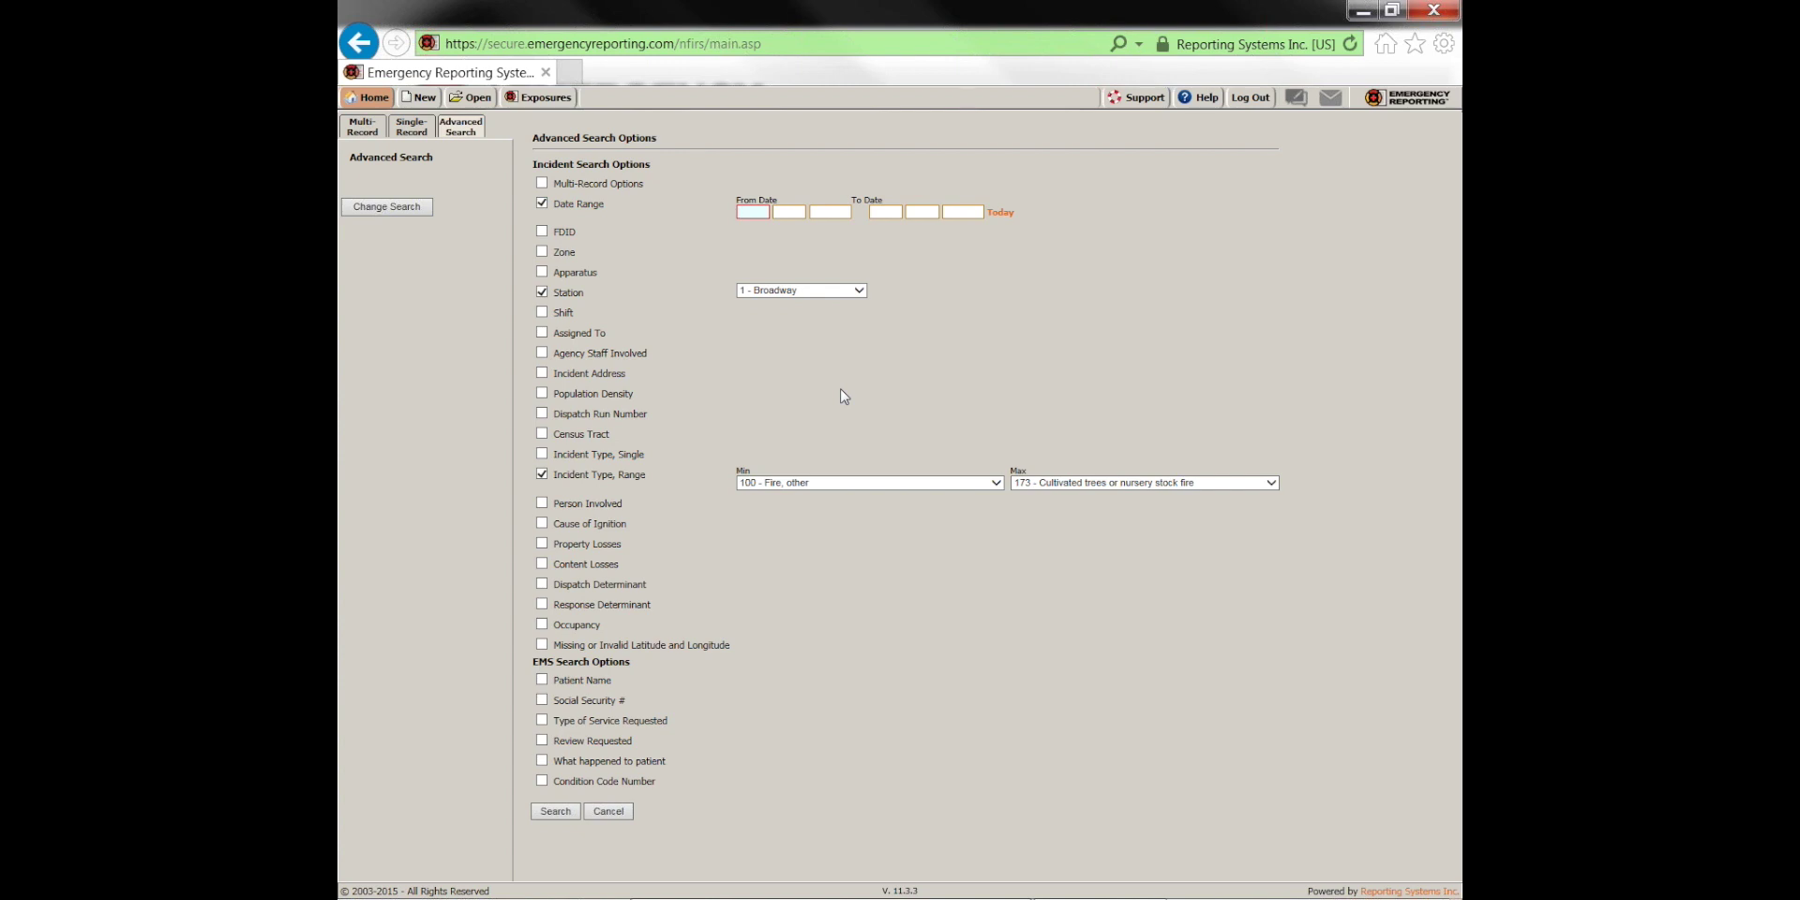
type("010120131231201")
key("Tab")
left_click(555, 811)
Add an Agency Staff Involved filter for one staff member and search, leaving 2 incidents
left_click(542, 353)
left_click(792, 353)
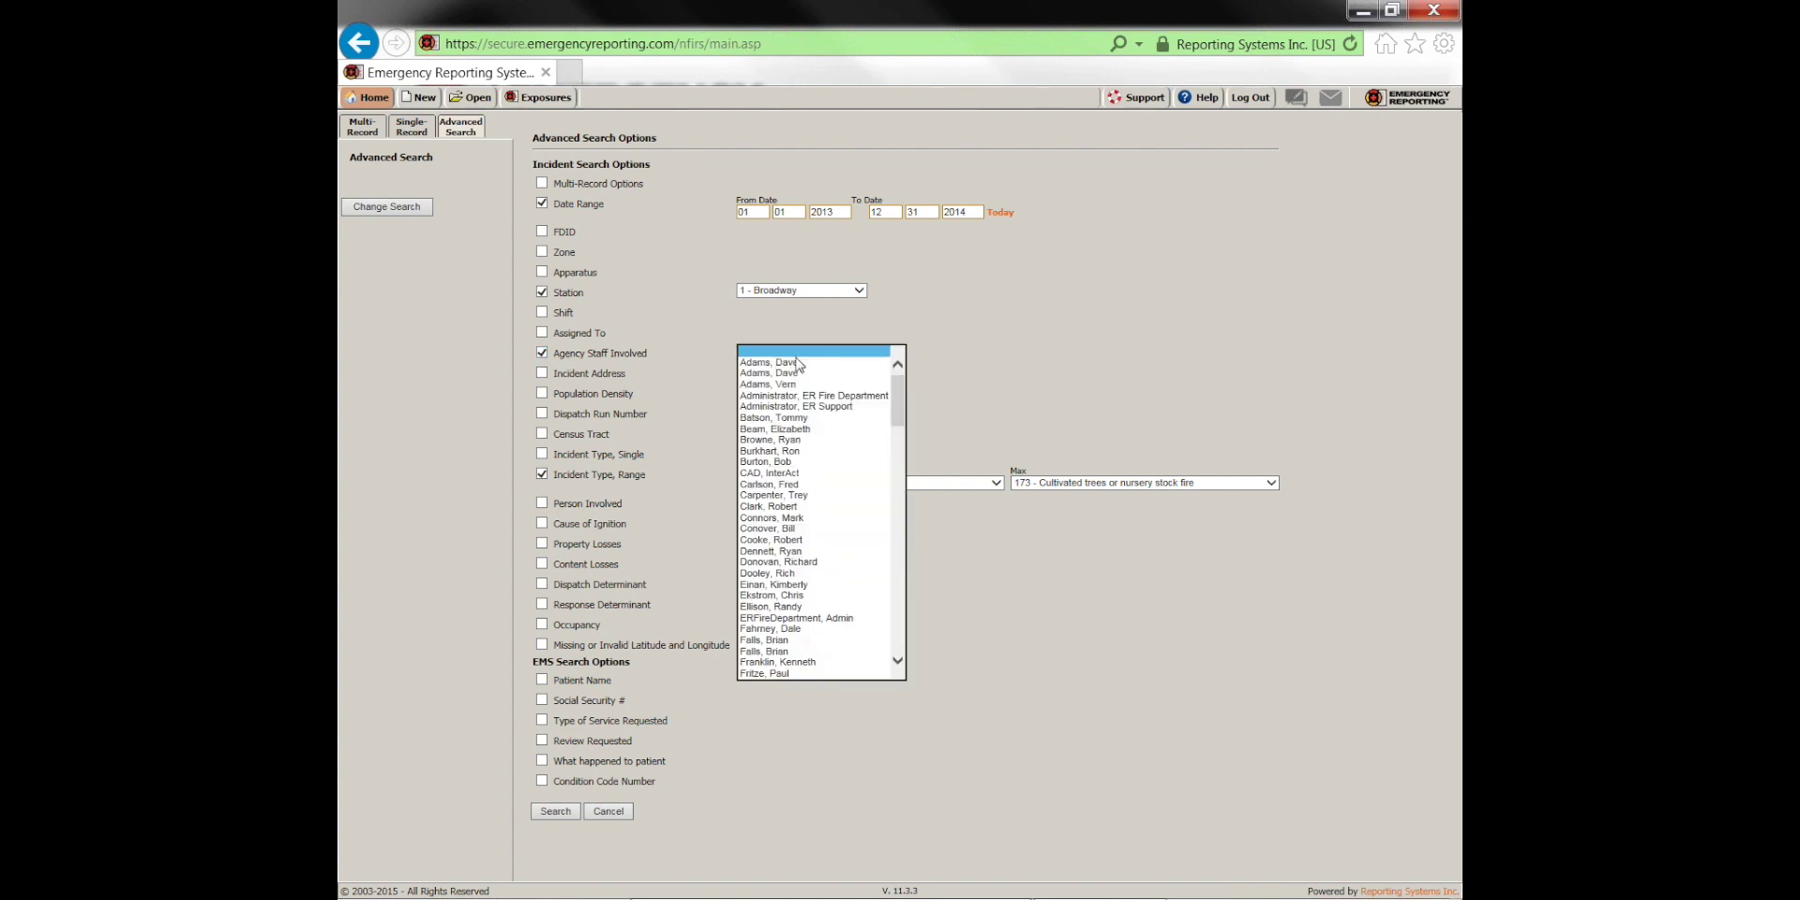
left_click(787, 372)
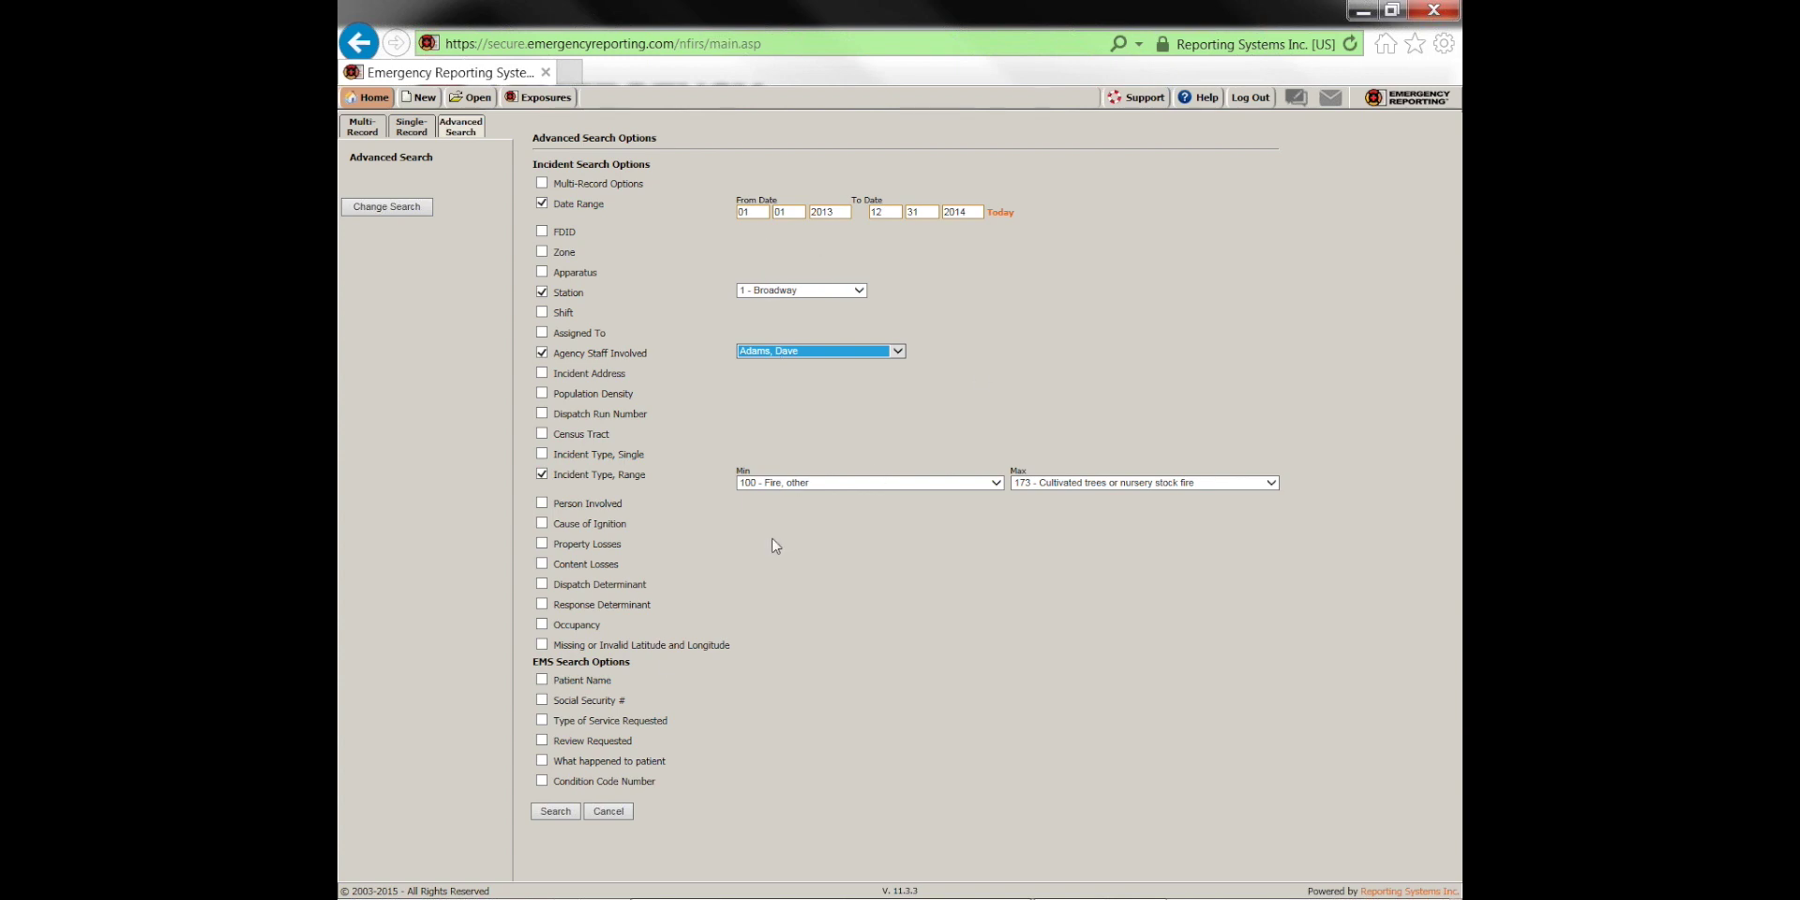
left_click(553, 812)
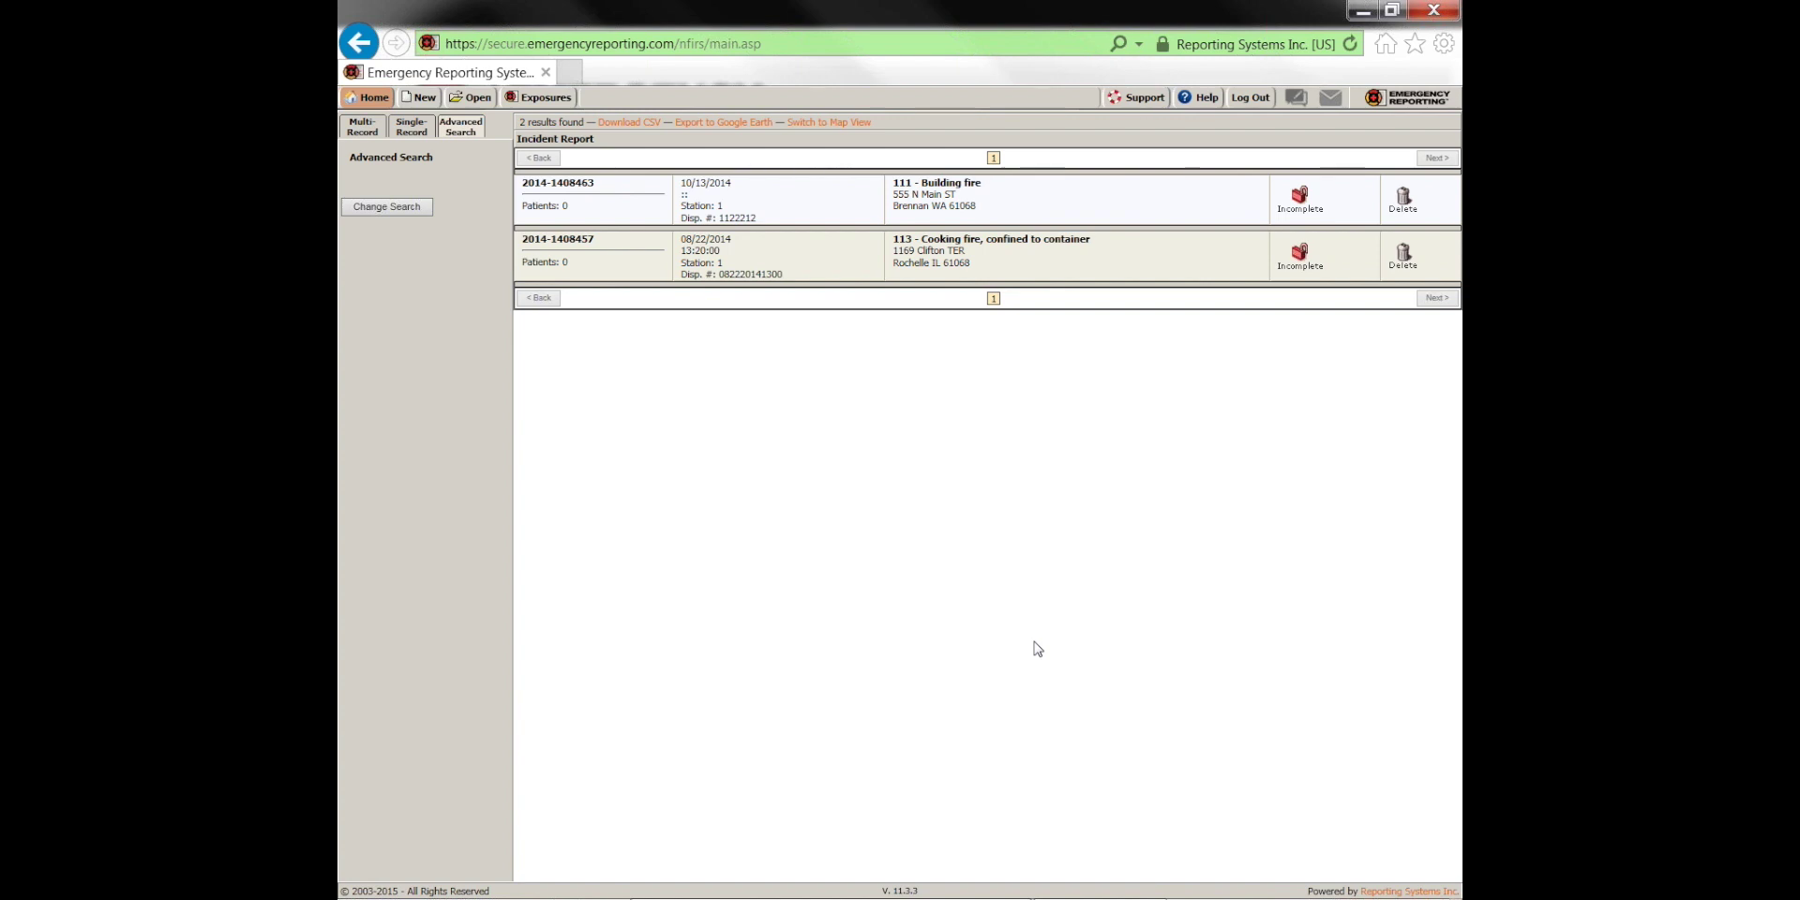
Uncheck the staff, station, date range and incident type filters, search, and show the Multi-Record list
left_click(403, 207)
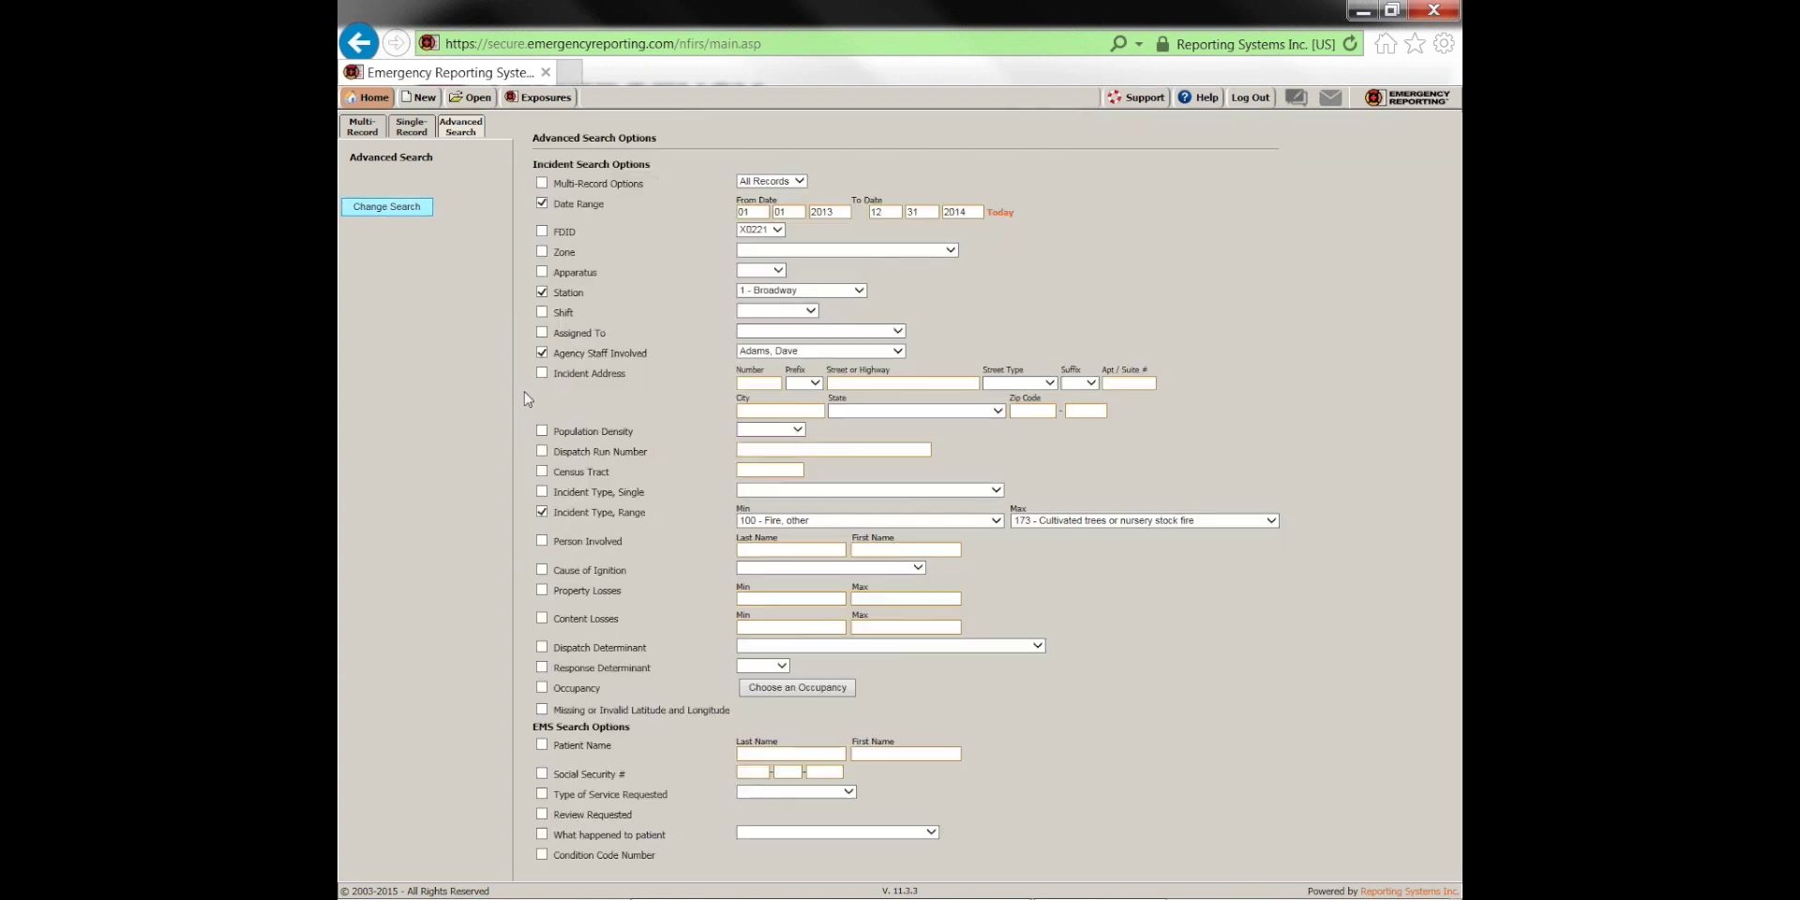
left_click(541, 352)
left_click(541, 293)
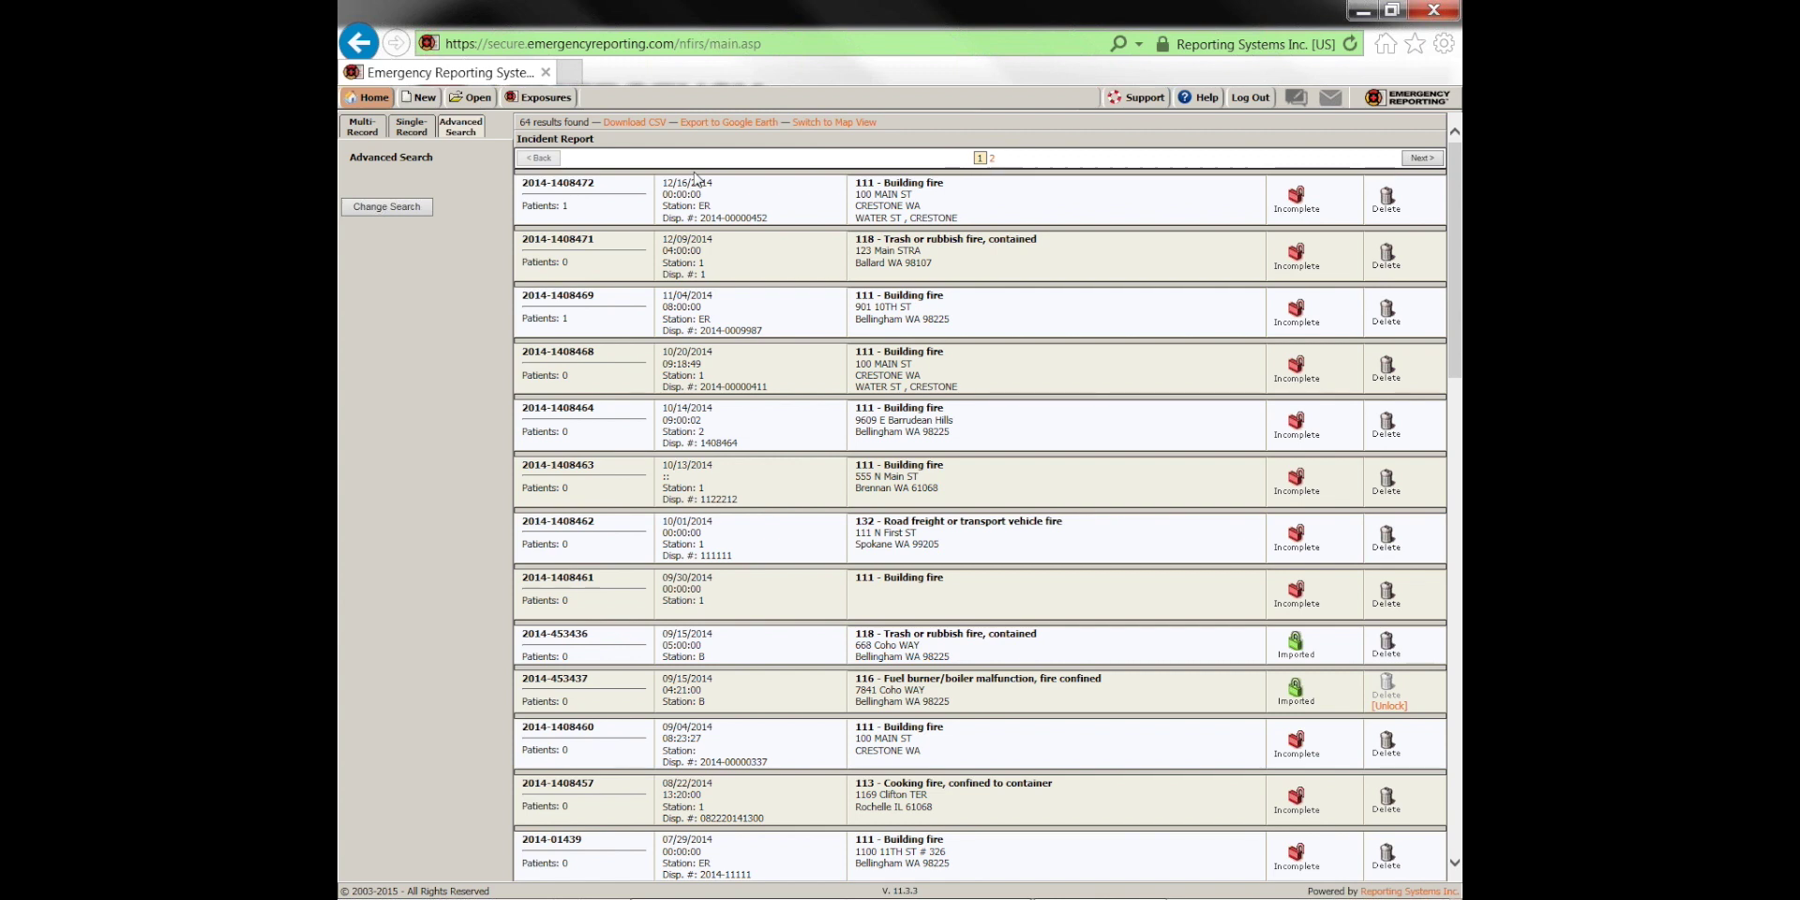
left_click(383, 212)
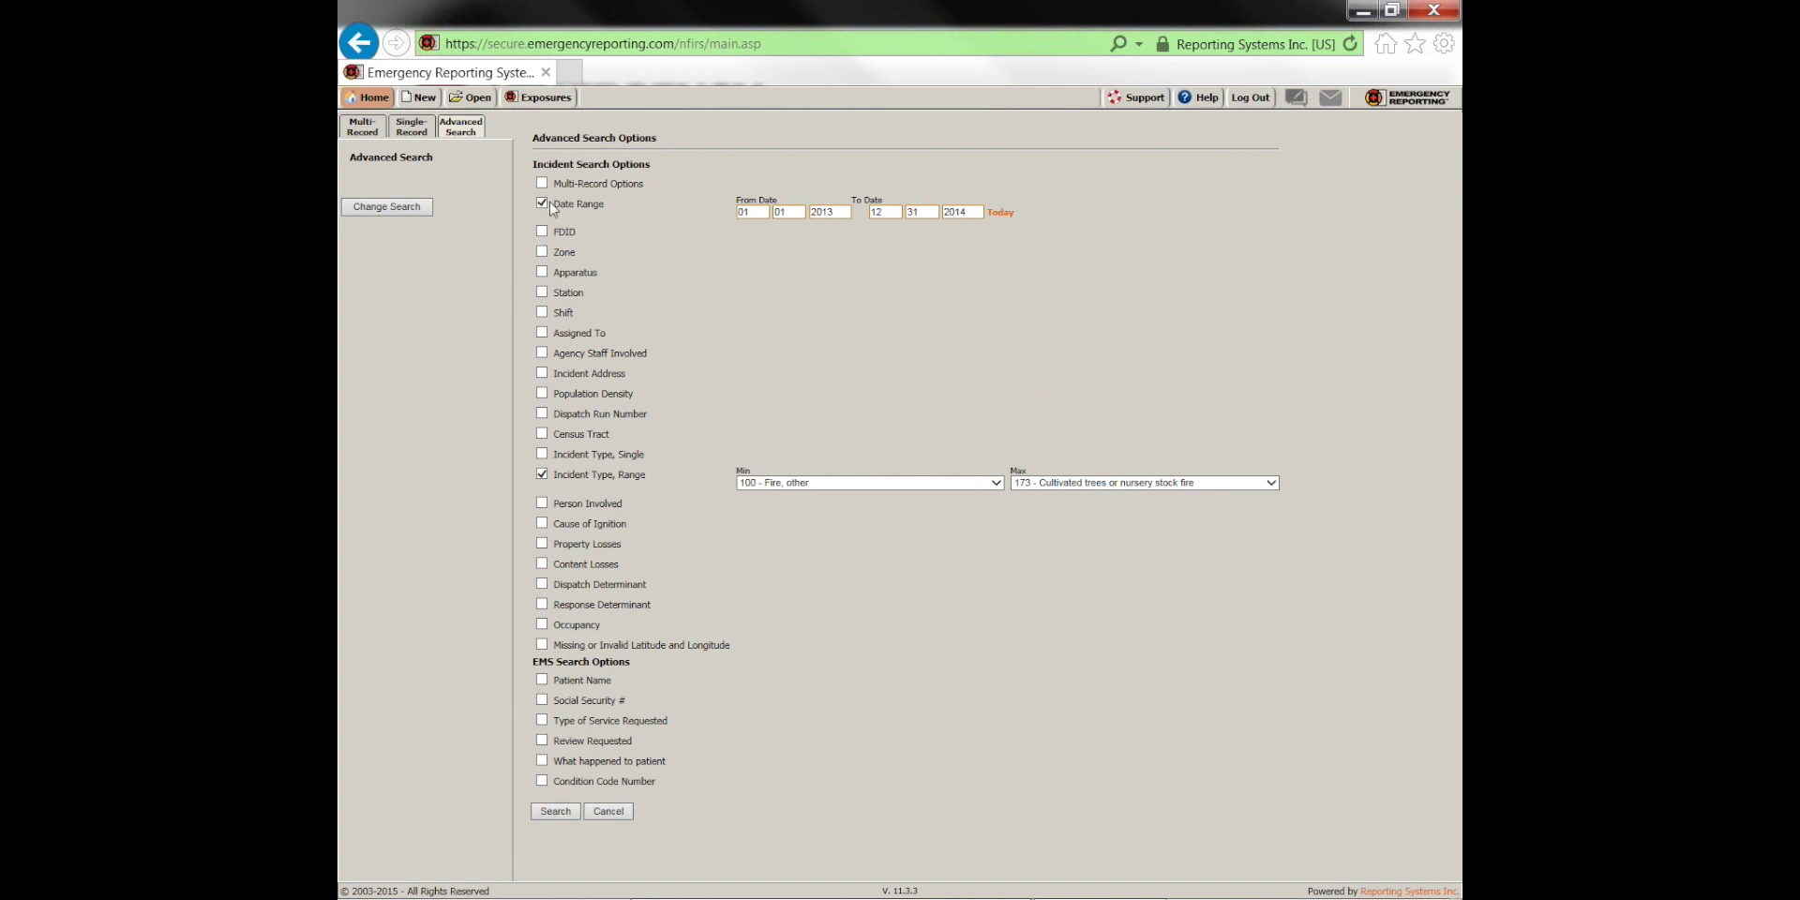
left_click(541, 203)
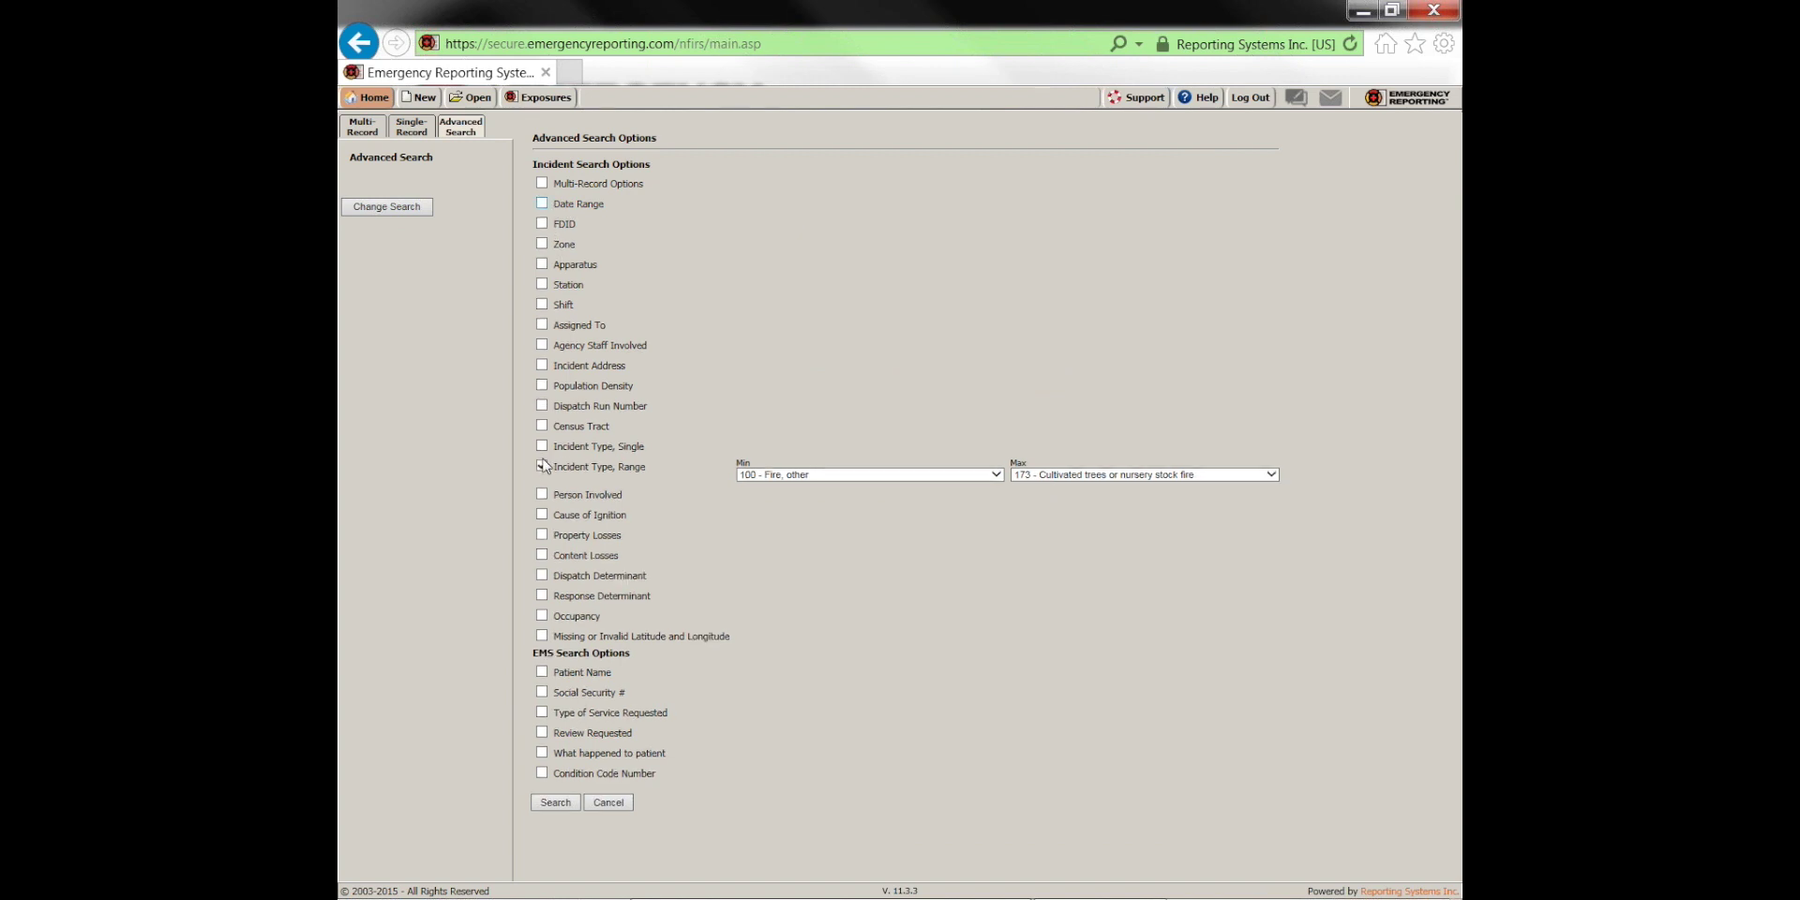
left_click(542, 466)
left_click(555, 795)
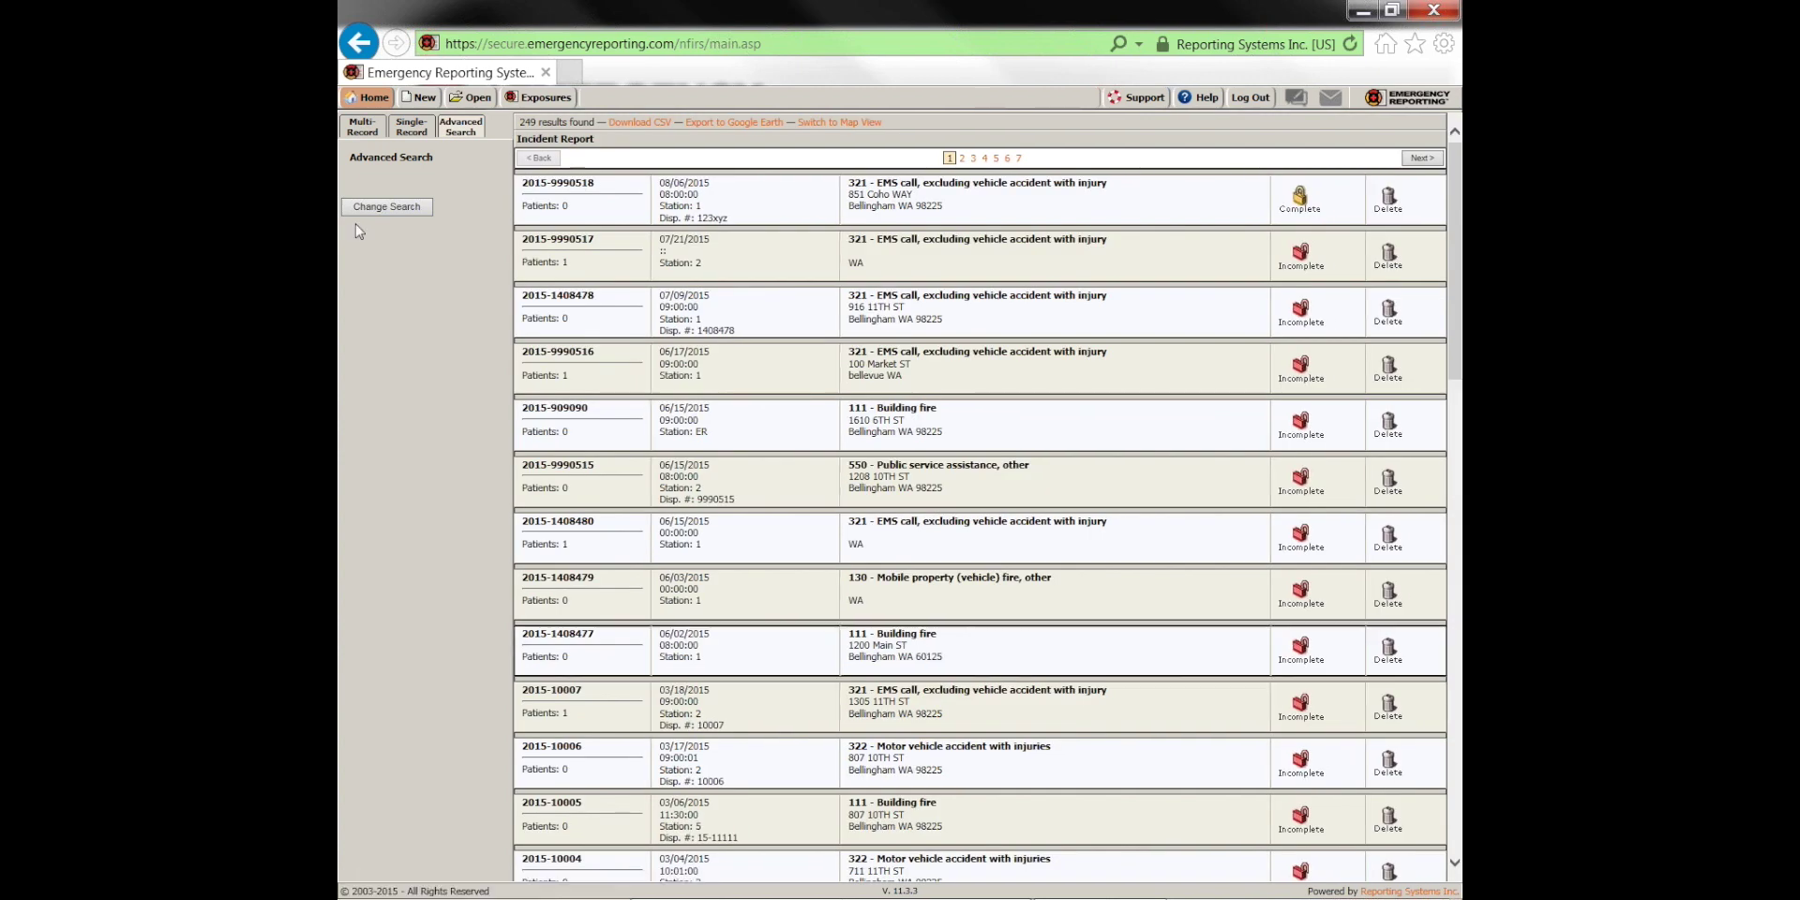
left_click(362, 126)
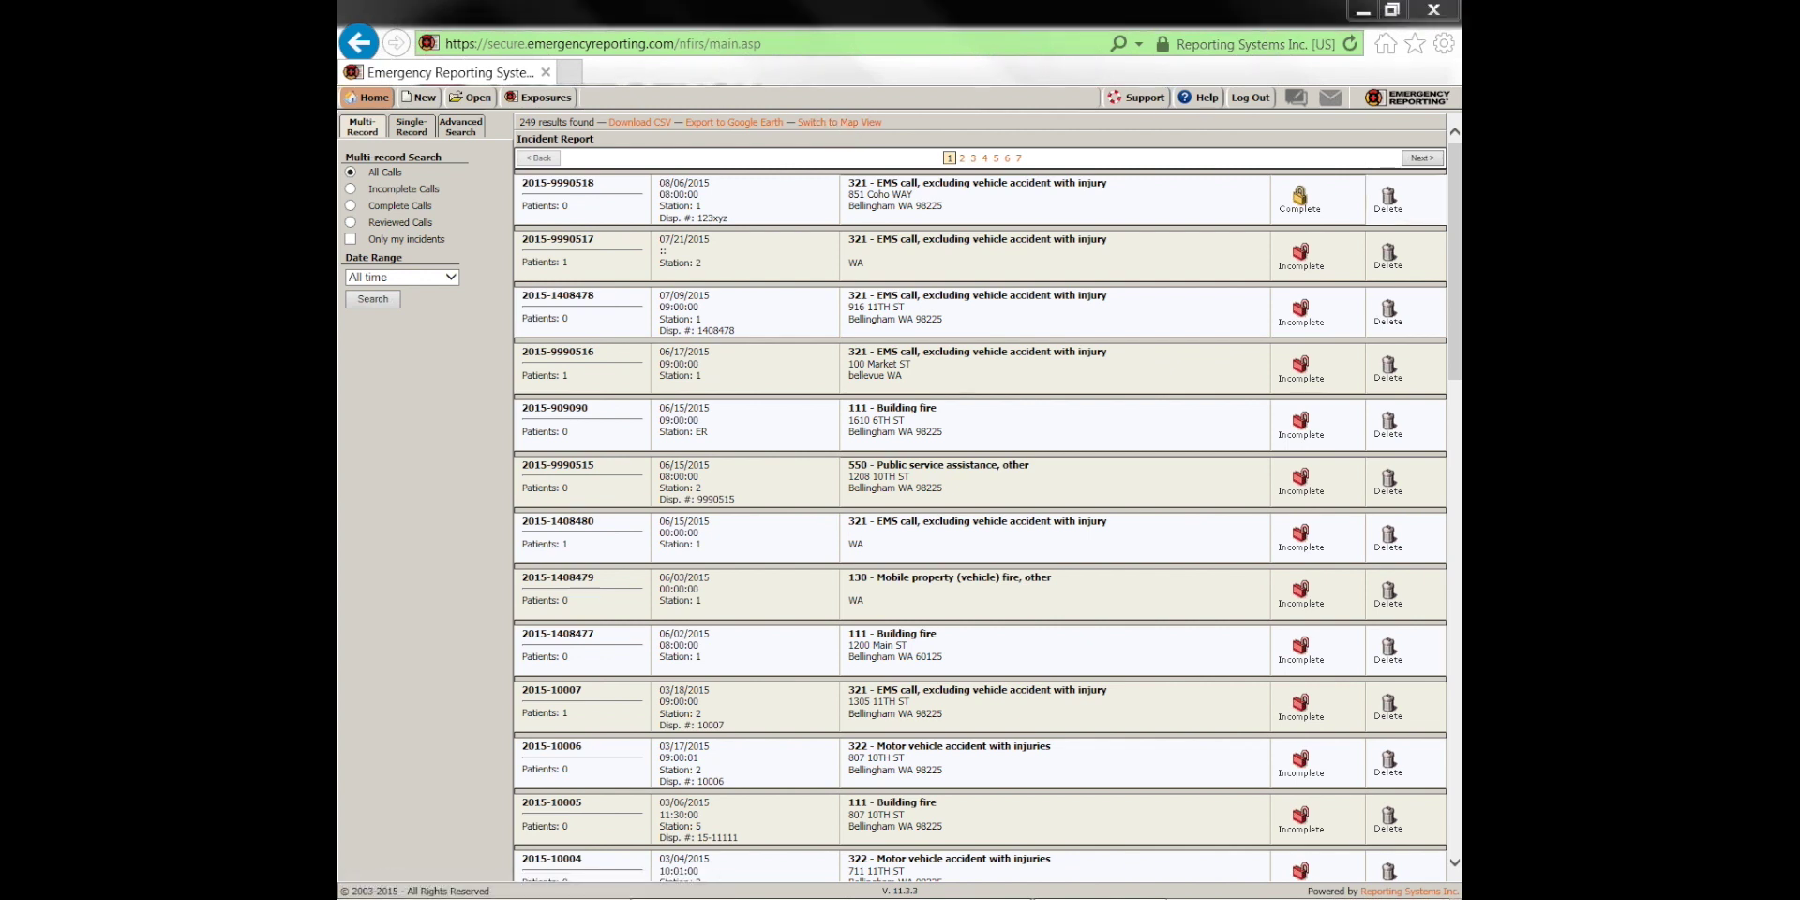
Switch to the heatmap view and pan it toward the southern shore incident cluster
mouse_move(793, 123)
left_mouse_down()
mouse_move(900, 121)
mouse_move(793, 126)
left_mouse_up()
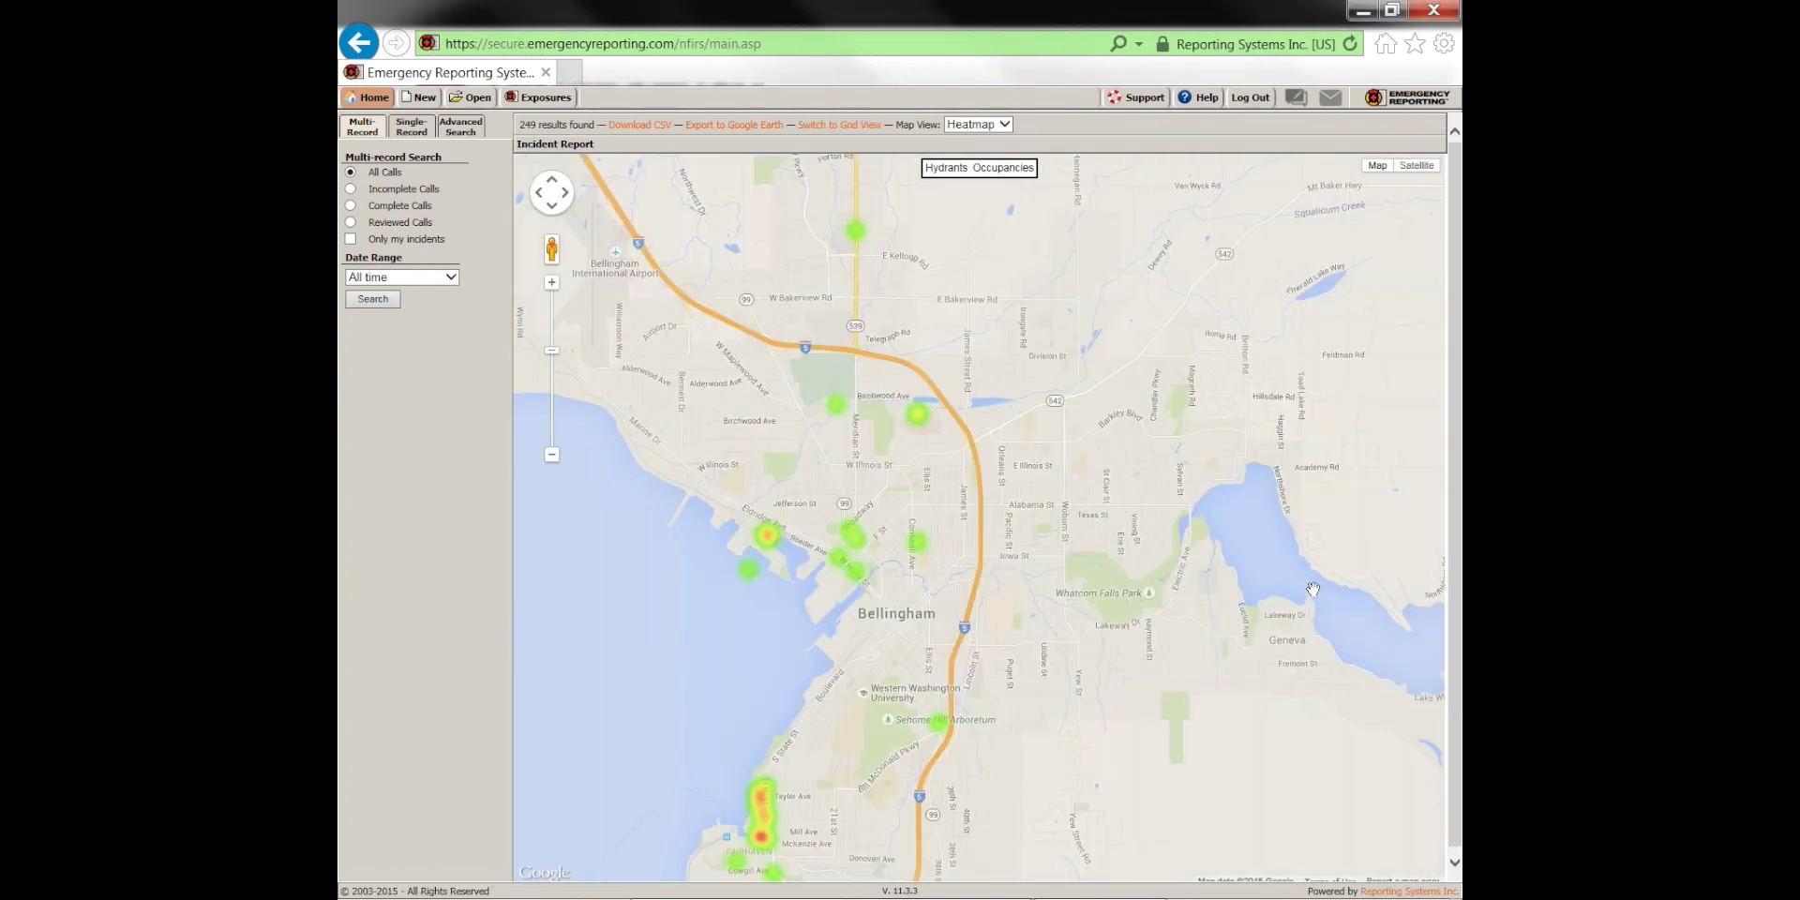
left_click_drag(872, 673, 1041, 472)
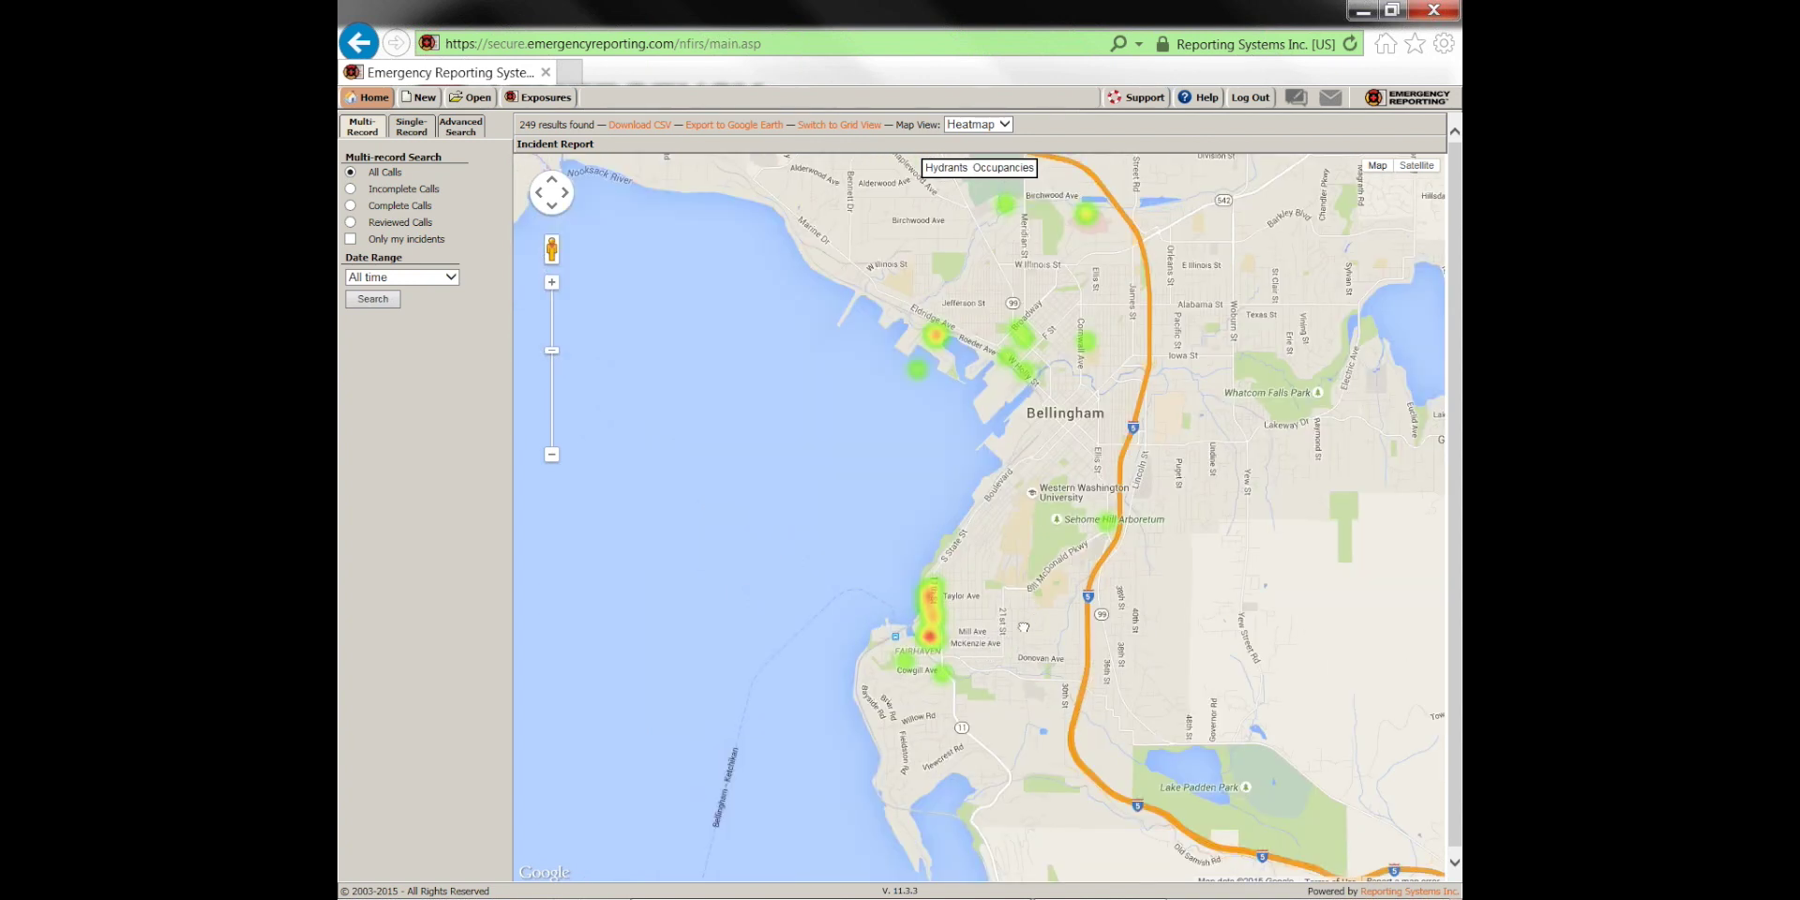
left_click_drag(1024, 626, 1008, 641)
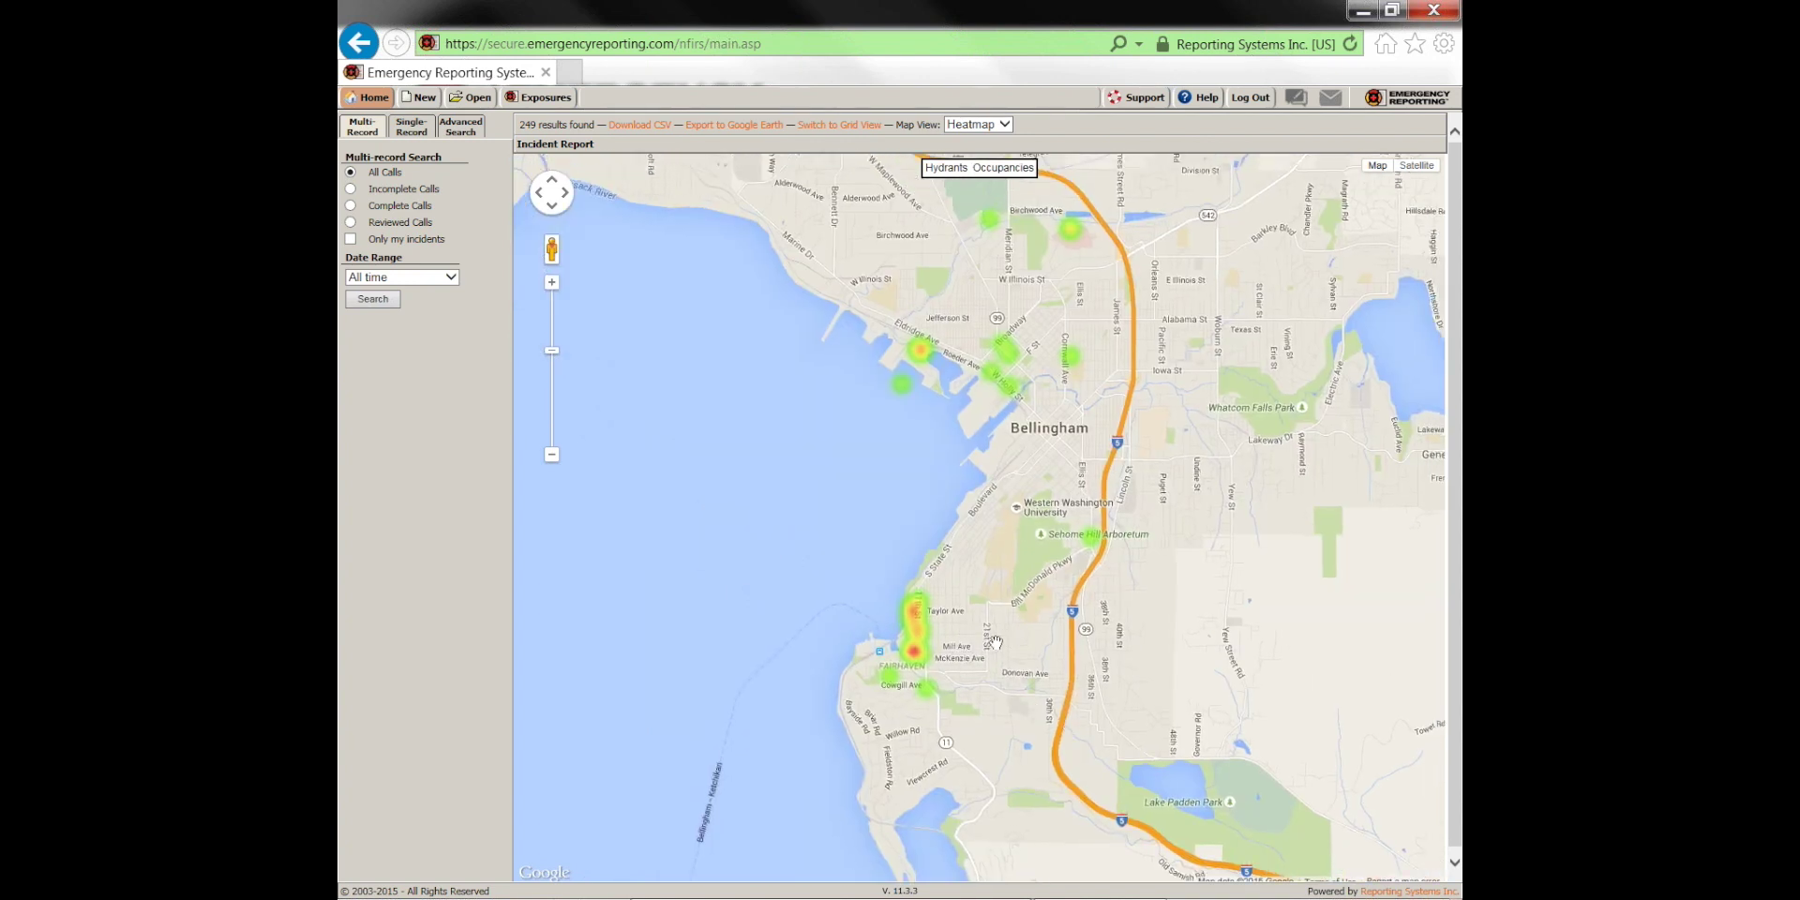
left_click_drag(1016, 623, 1009, 608)
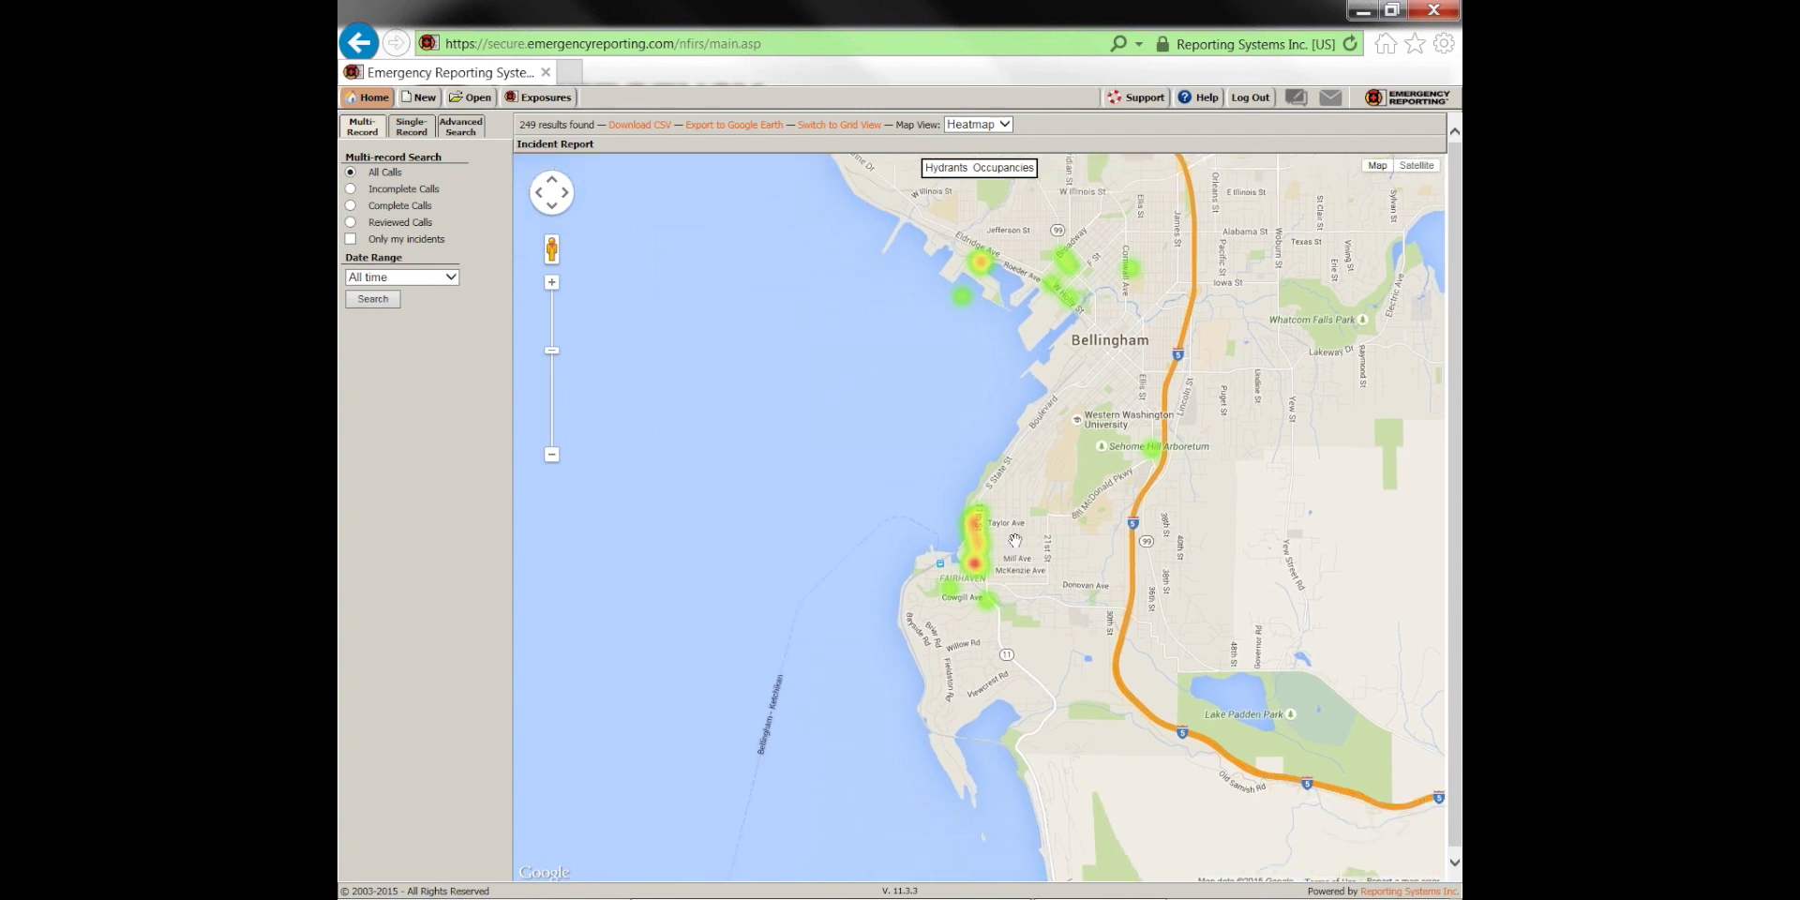
scroll(1016, 541, "up", 1)
left_click_drag(949, 598, 978, 532)
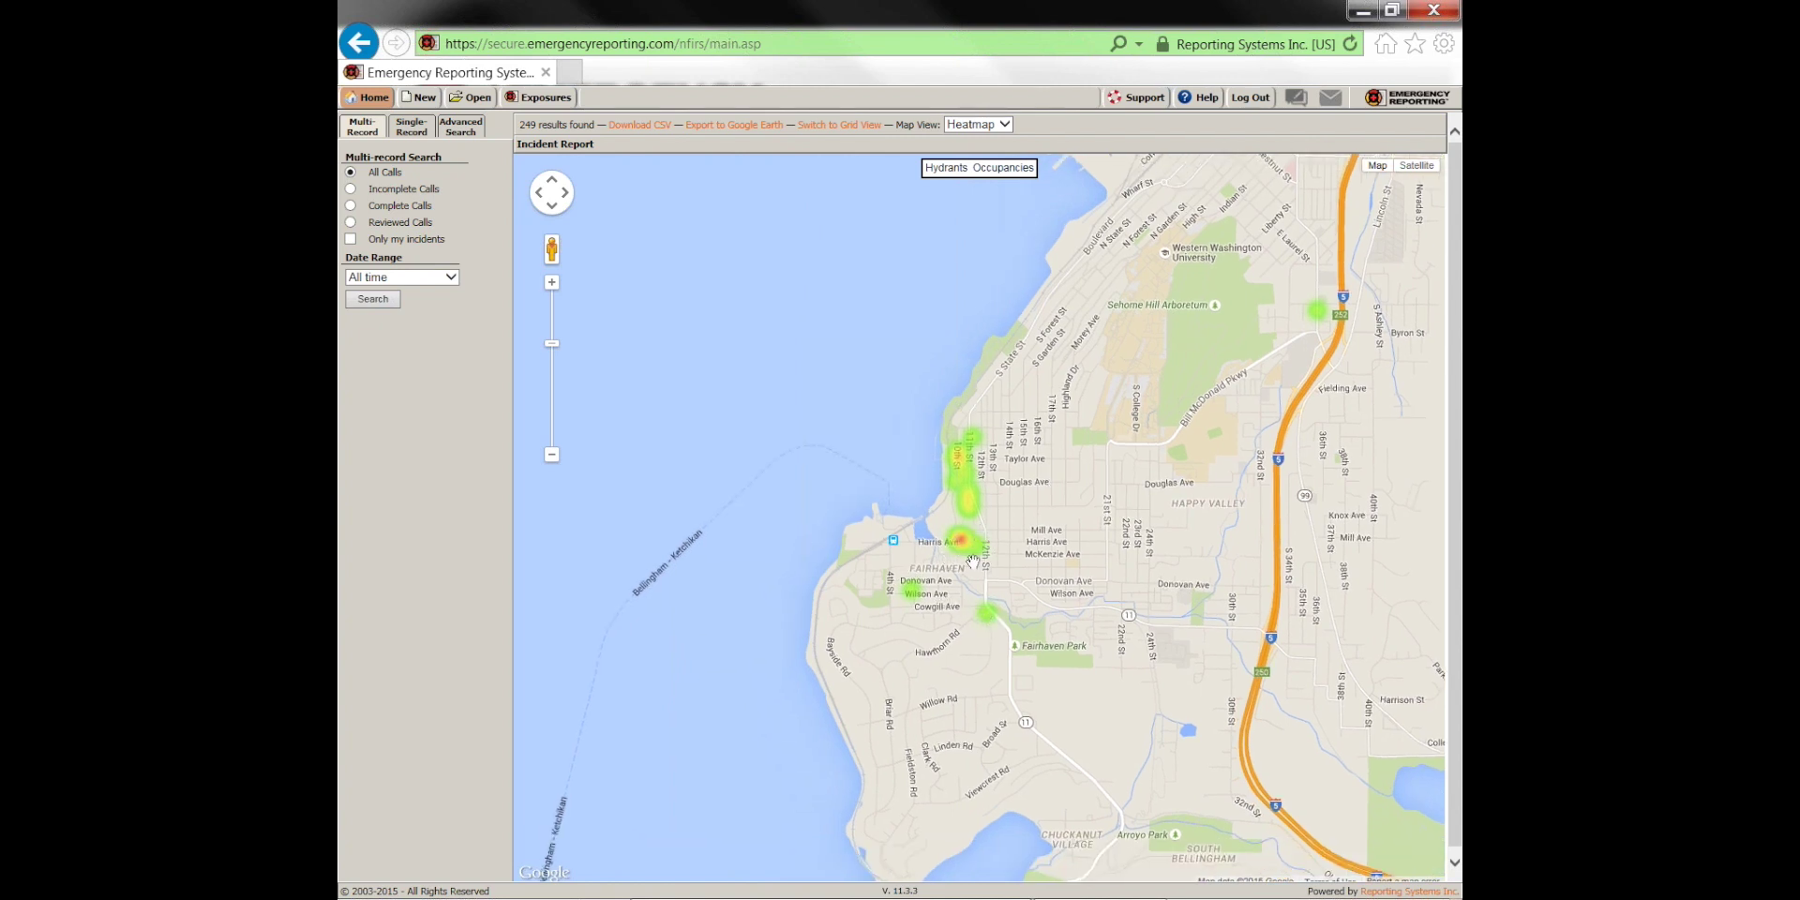
Zoom out across Sudden Valley, Richmond and Bellingham, then return to the list view
scroll(972, 551, "up", 1)
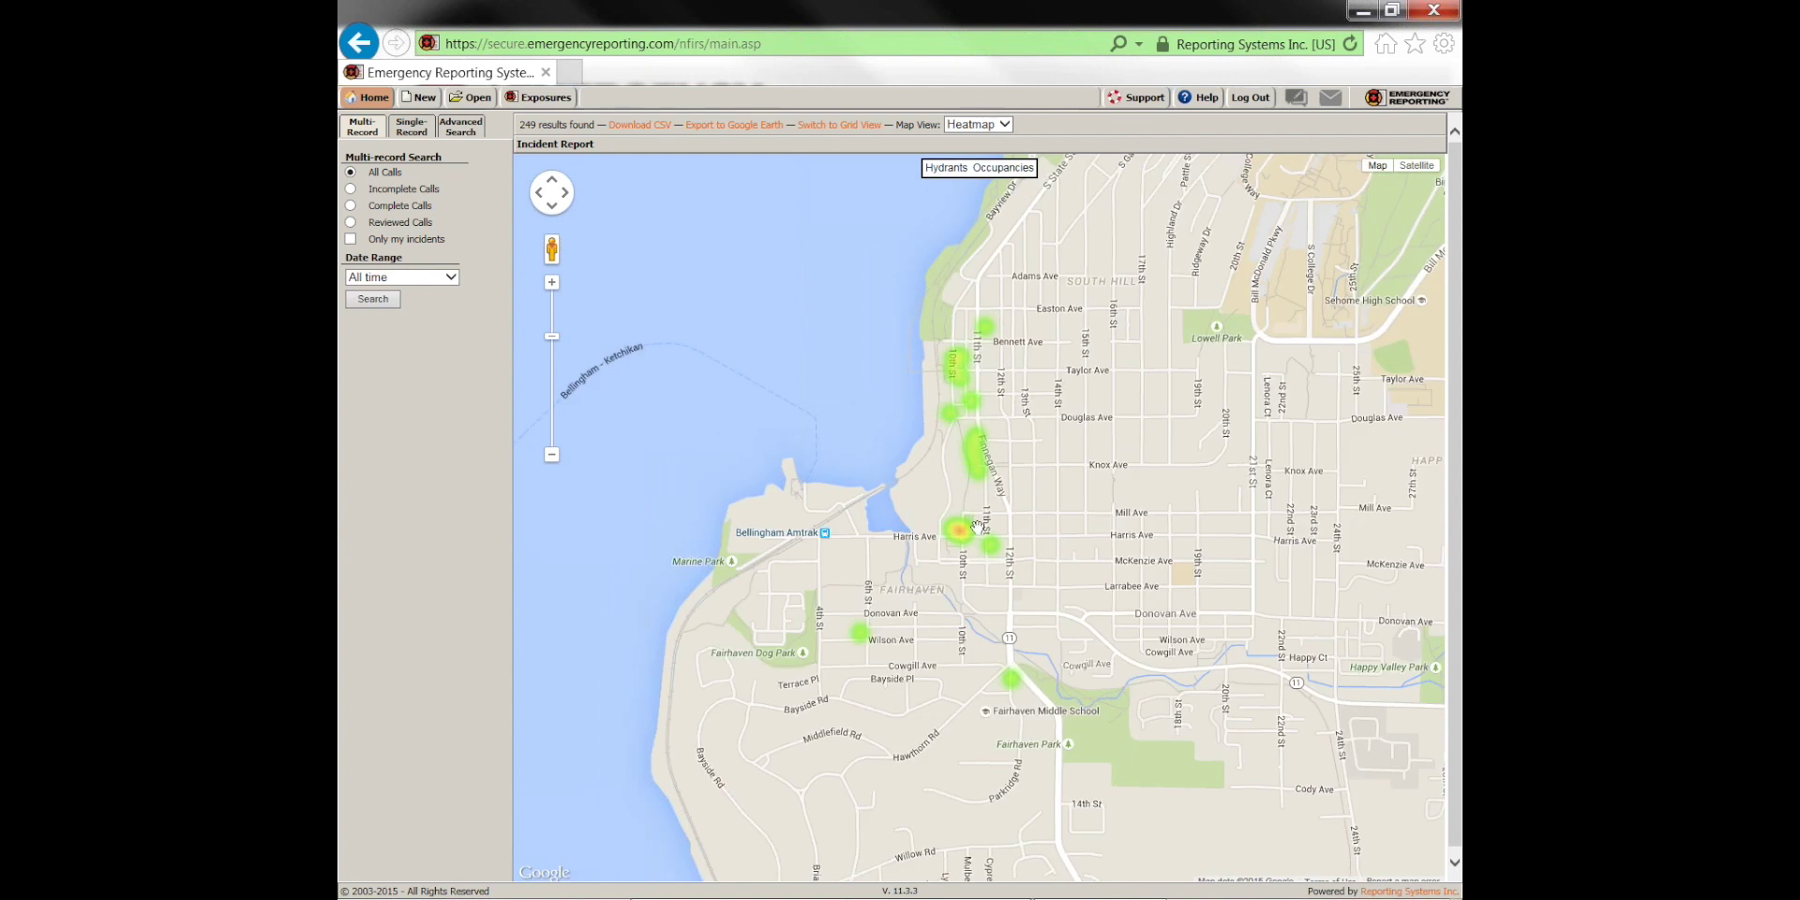
scroll(1139, 559, "down", 2)
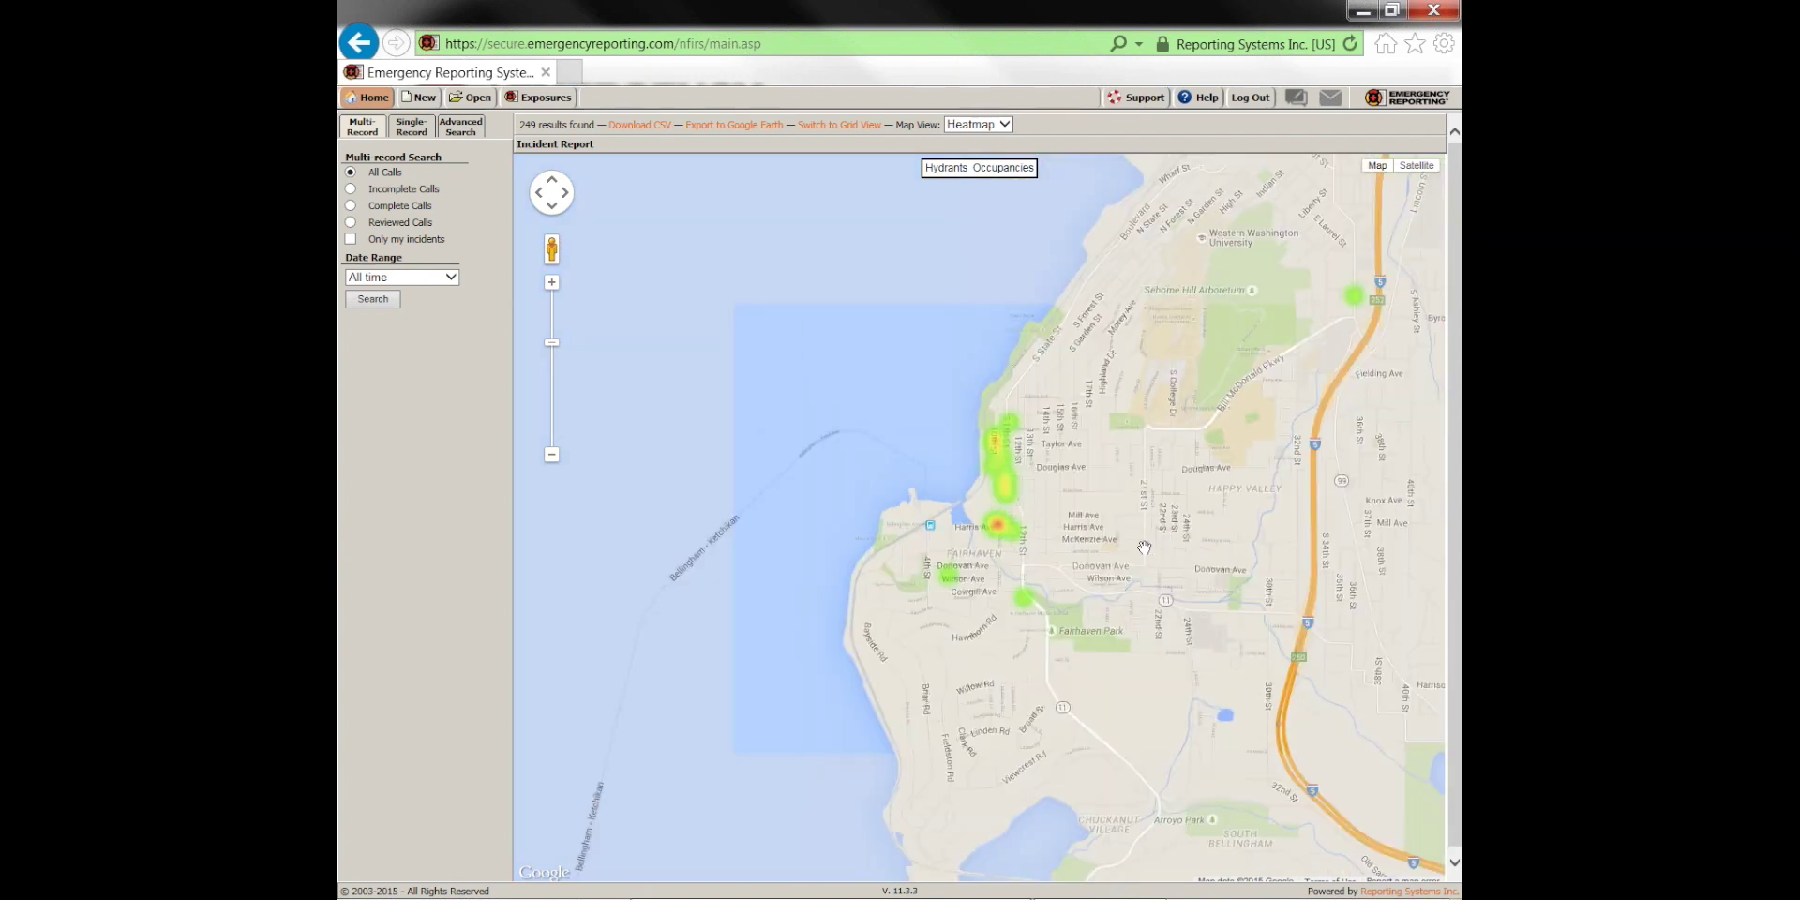
scroll(1262, 501, "down", 1)
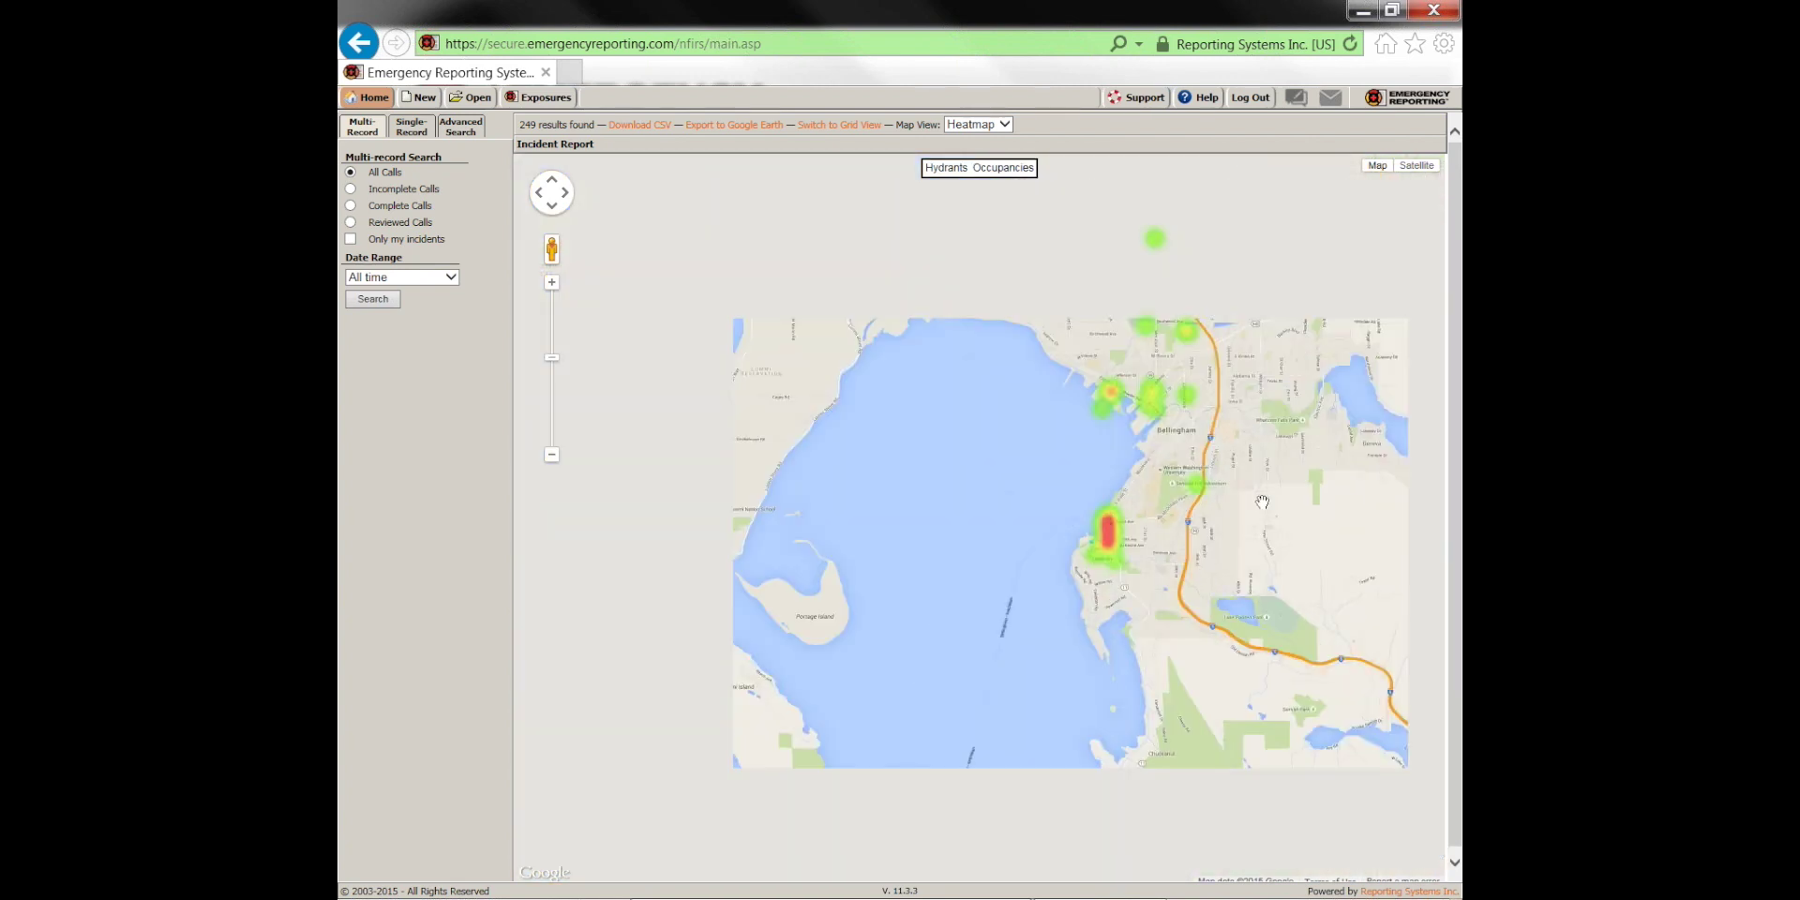
left_click_drag(1191, 522, 1215, 618)
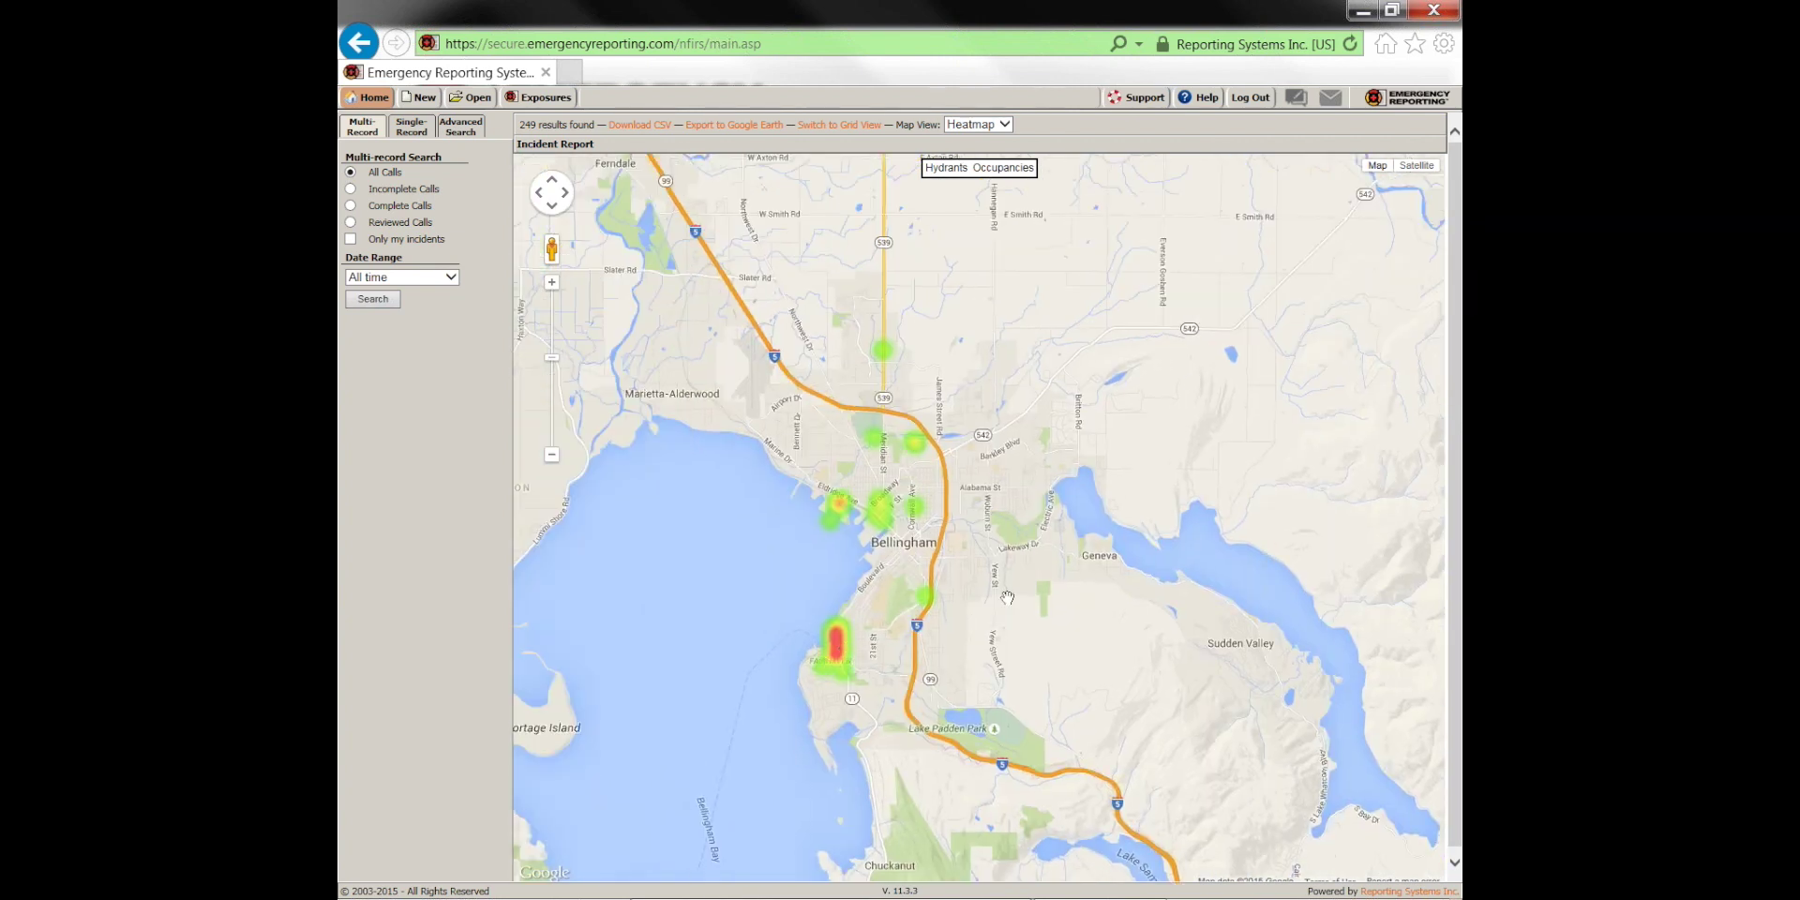
scroll(1007, 593, "down", 1)
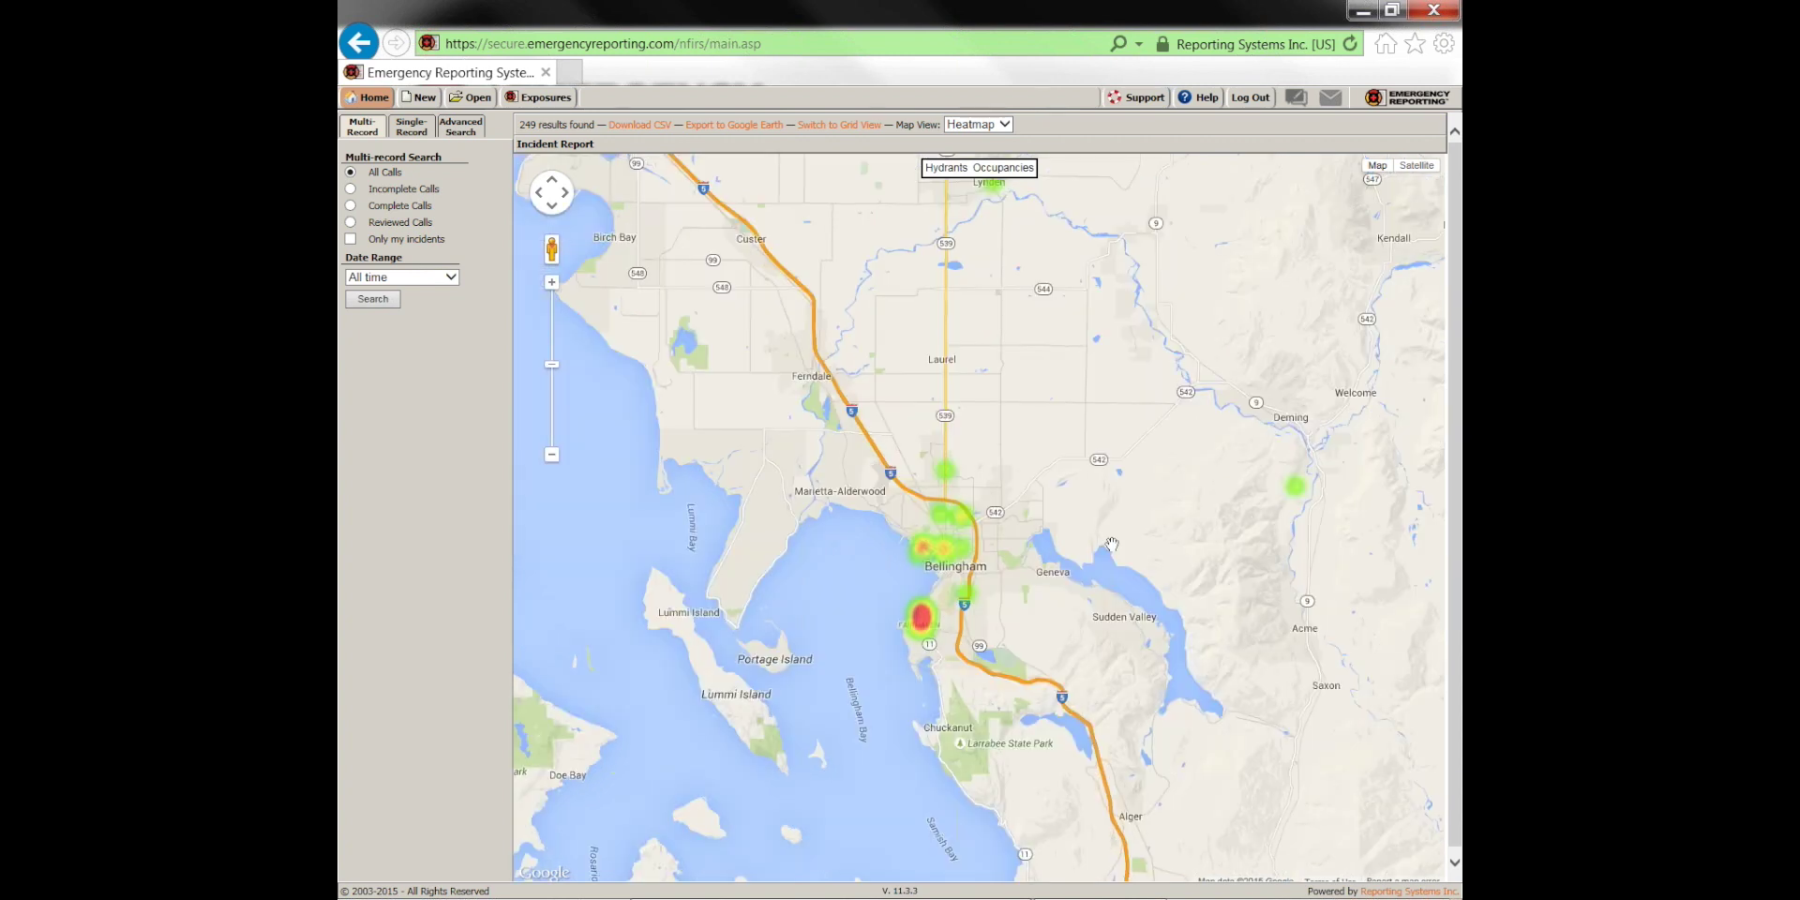
scroll(1111, 543, "down", 1)
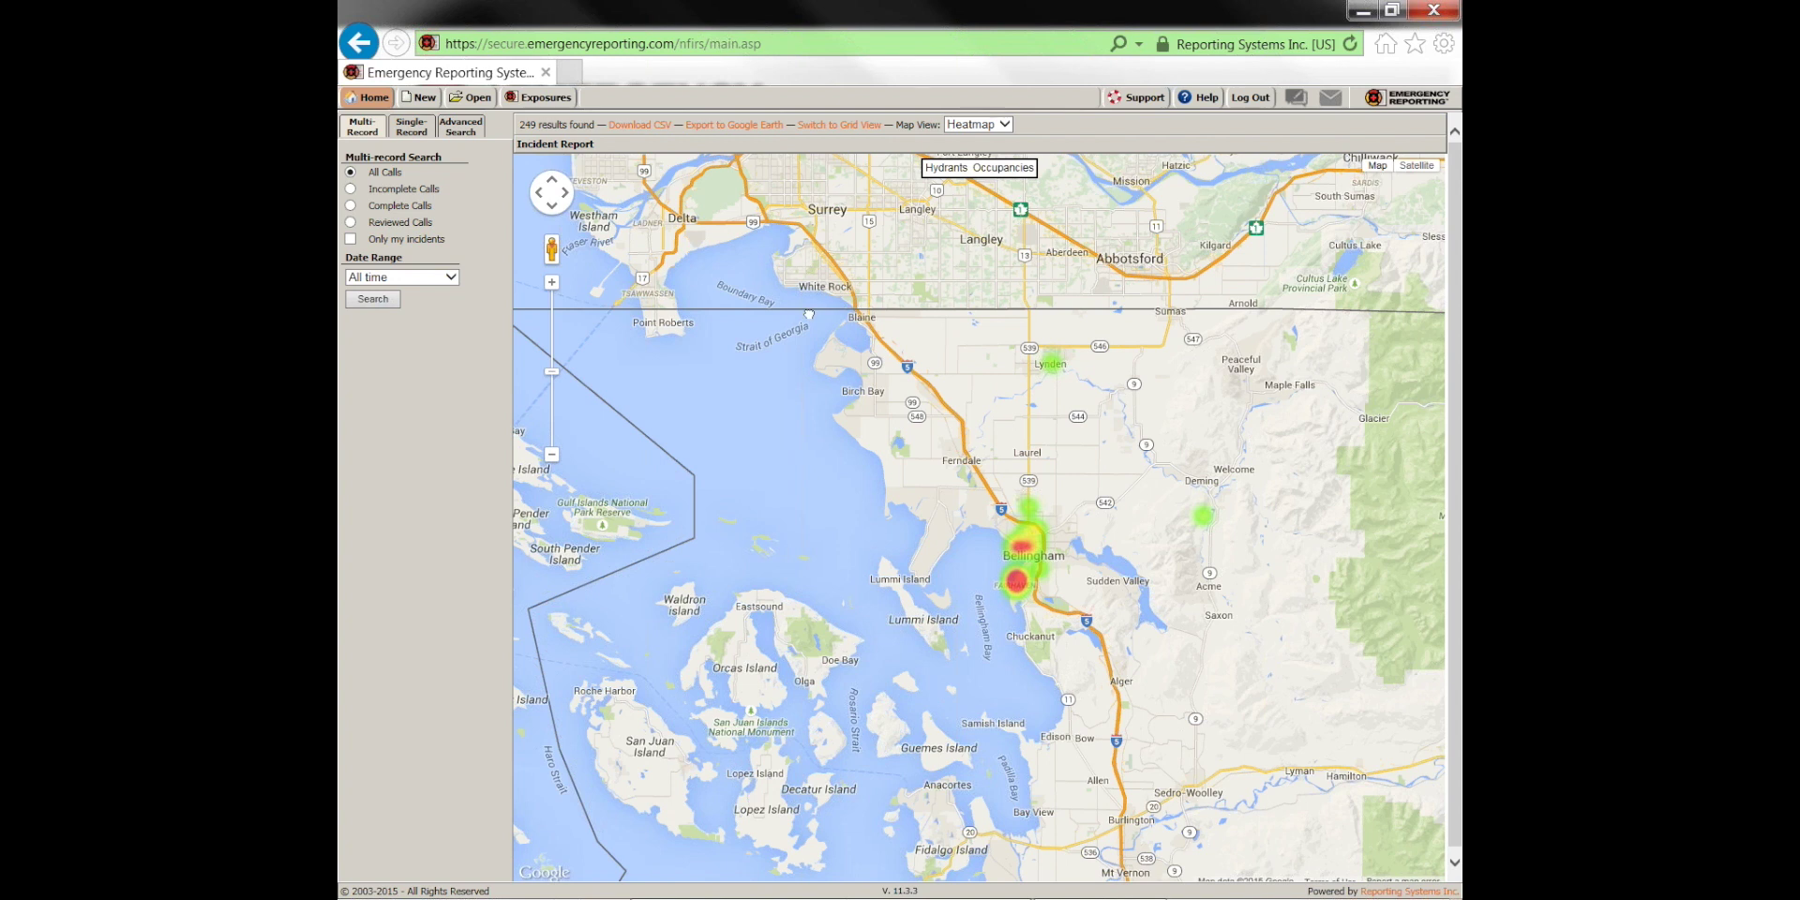
left_click_drag(1128, 369, 1109, 422)
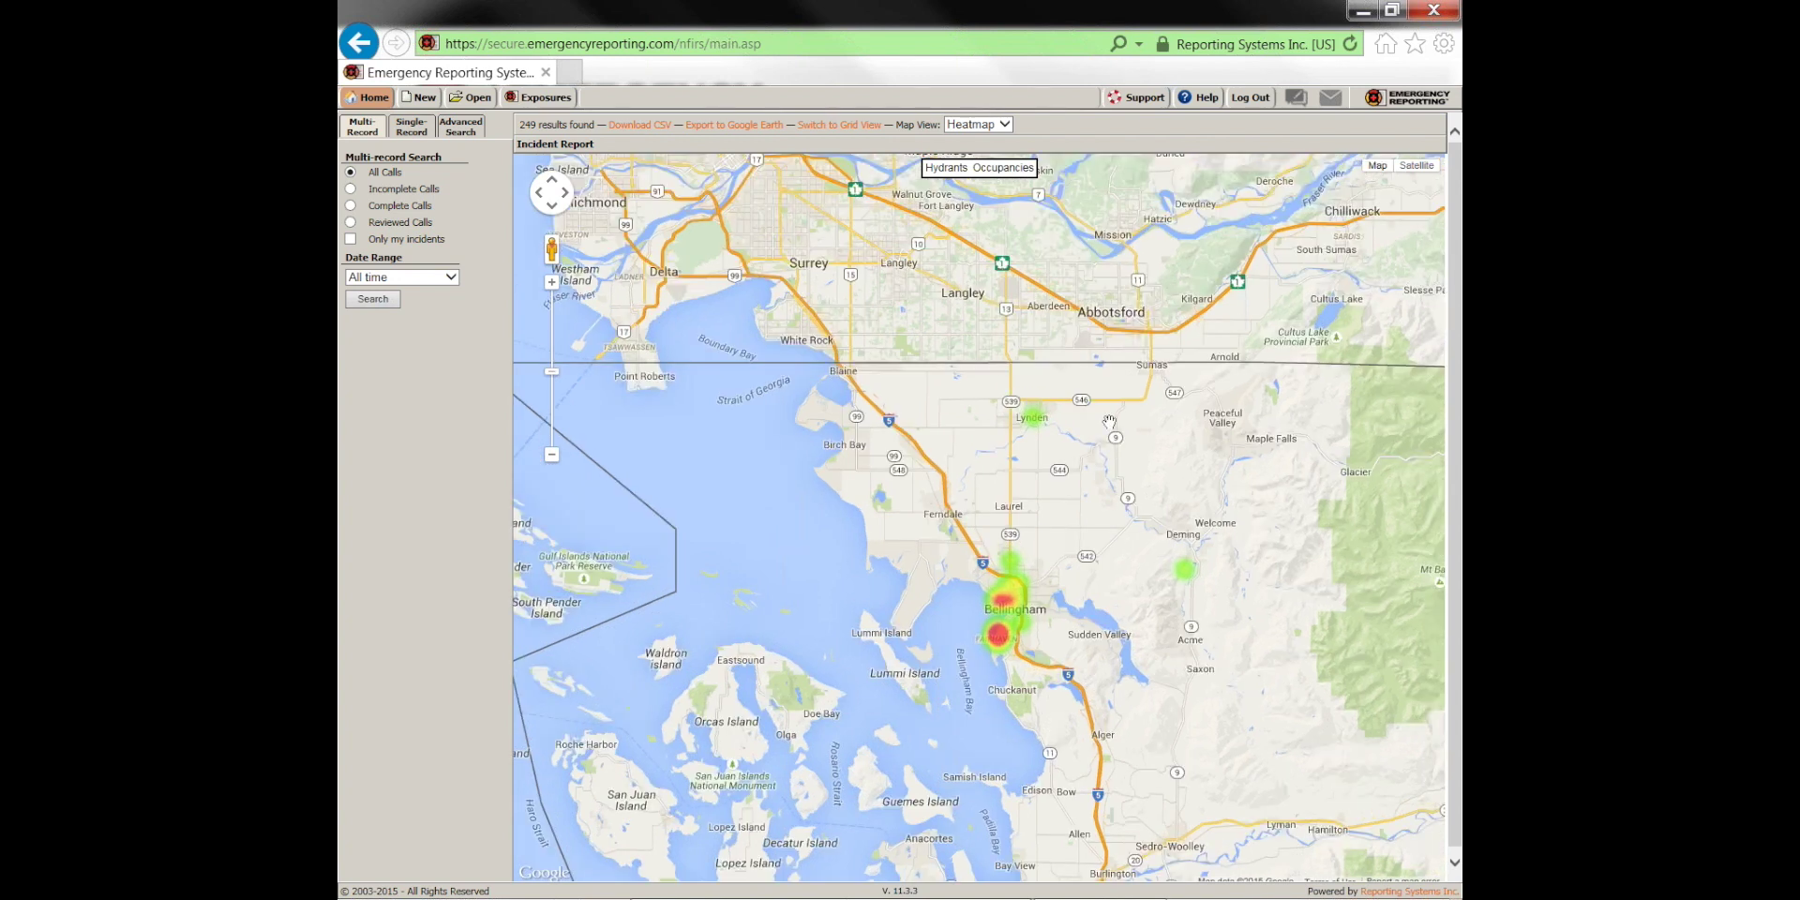
left_click_drag(955, 392, 917, 287)
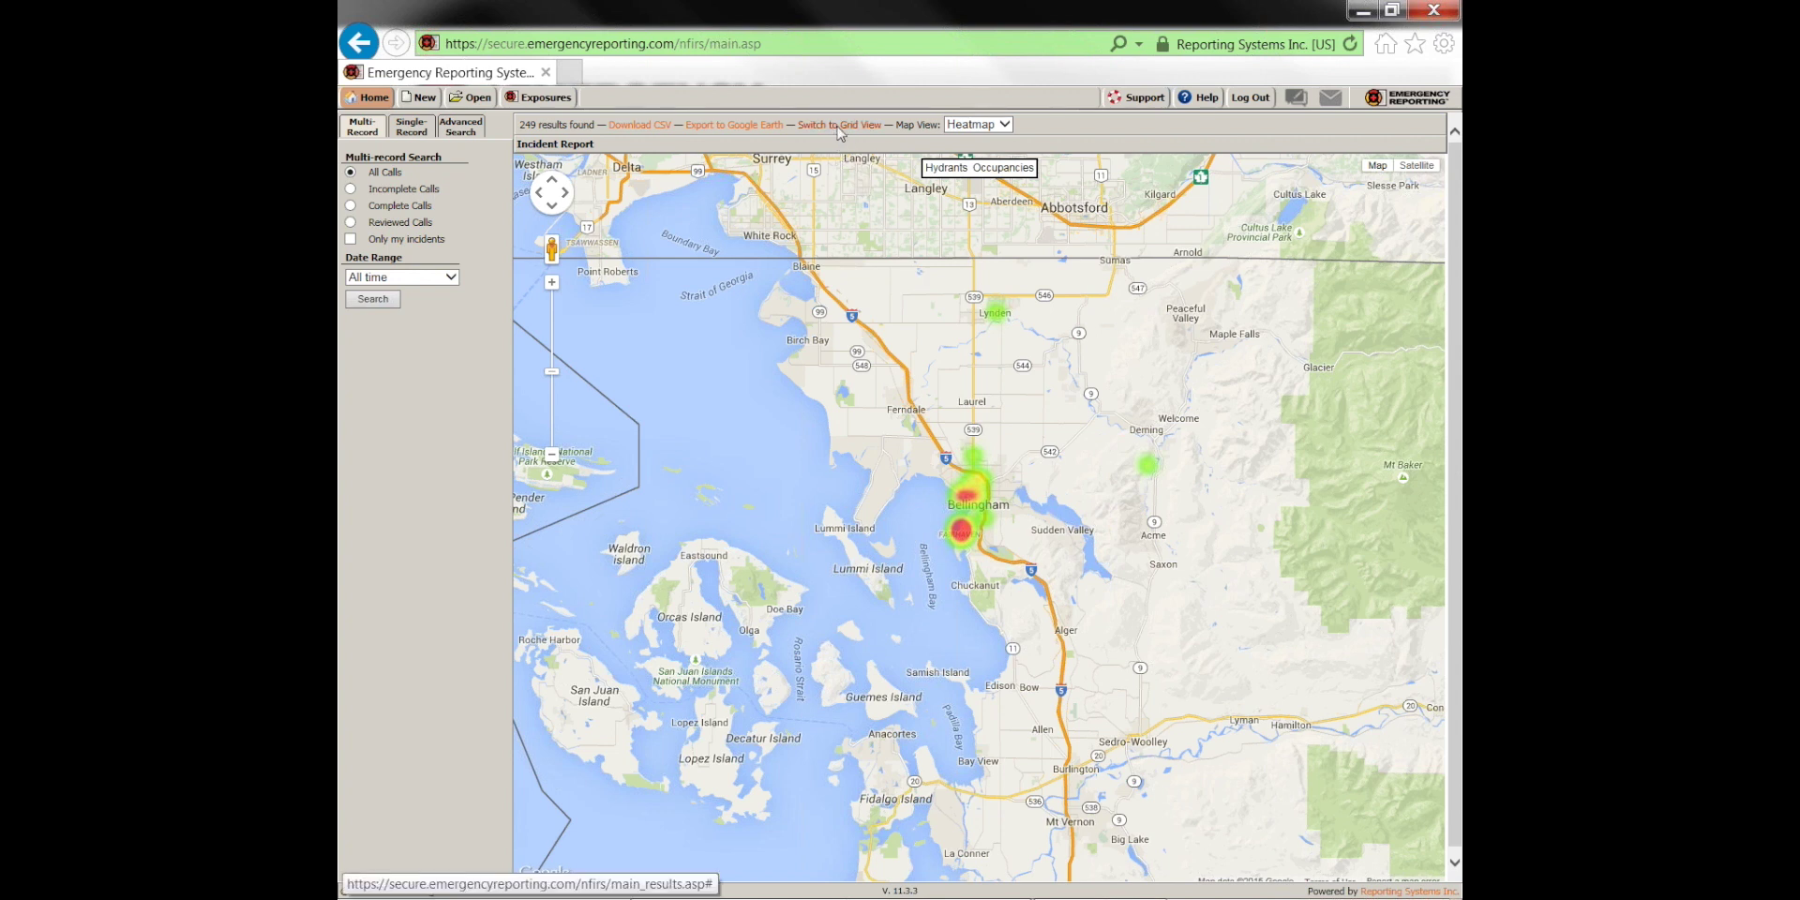
left_click(840, 126)
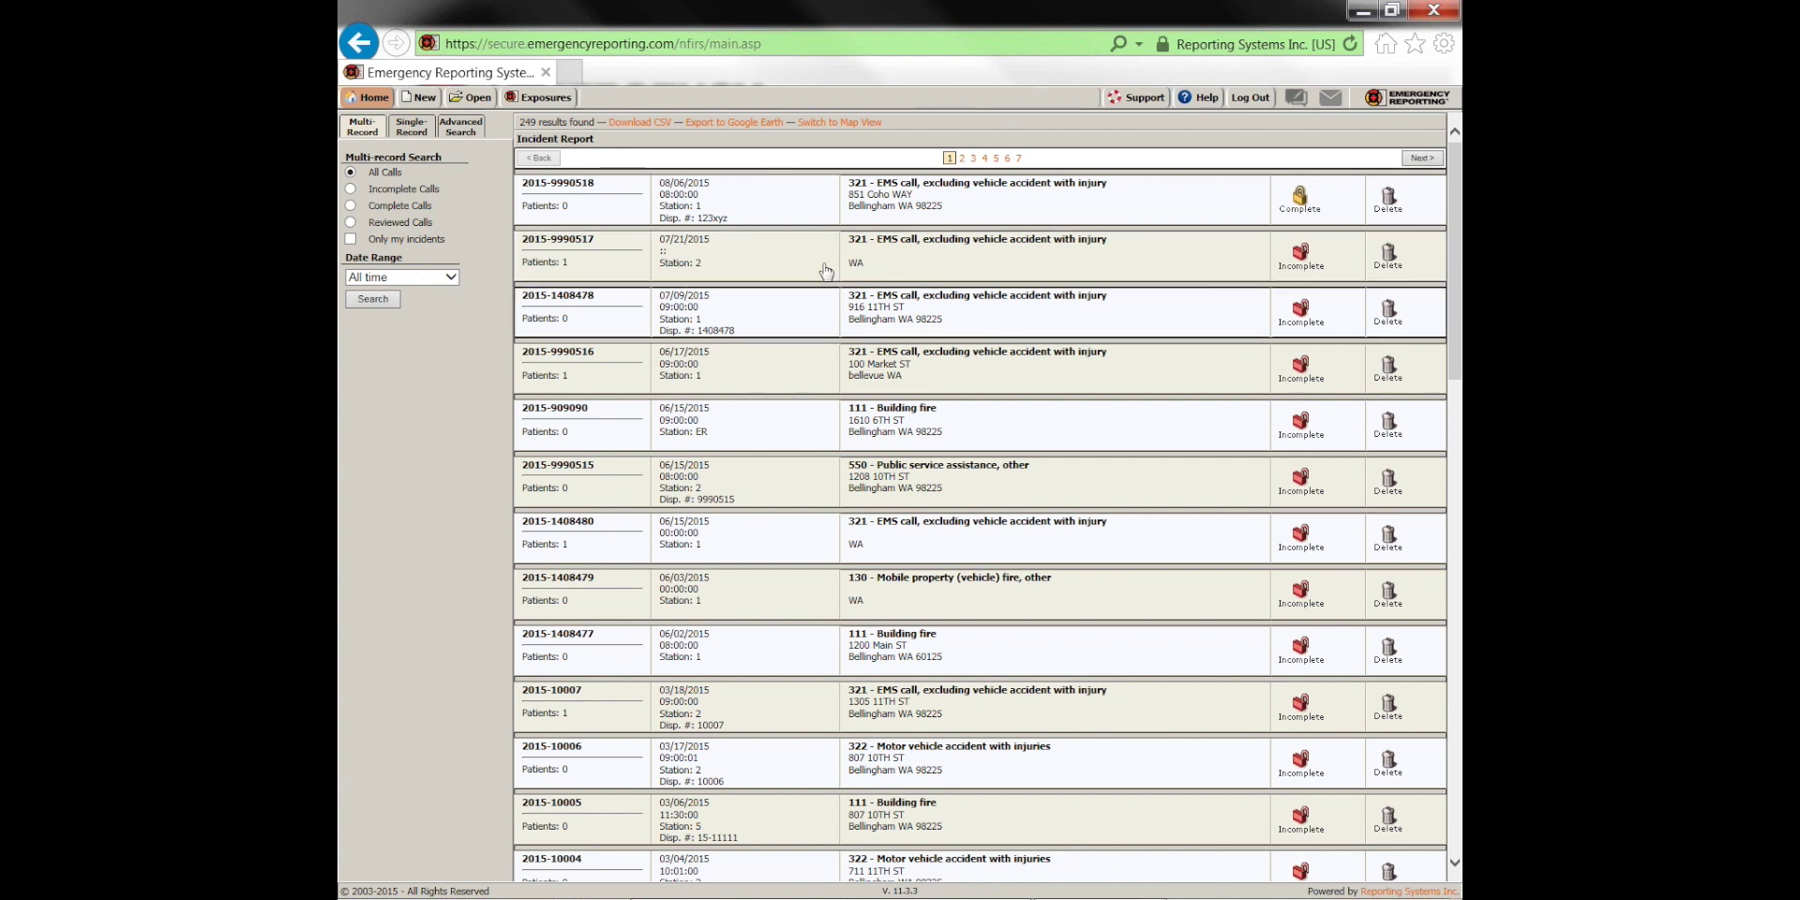
left_click(862, 248)
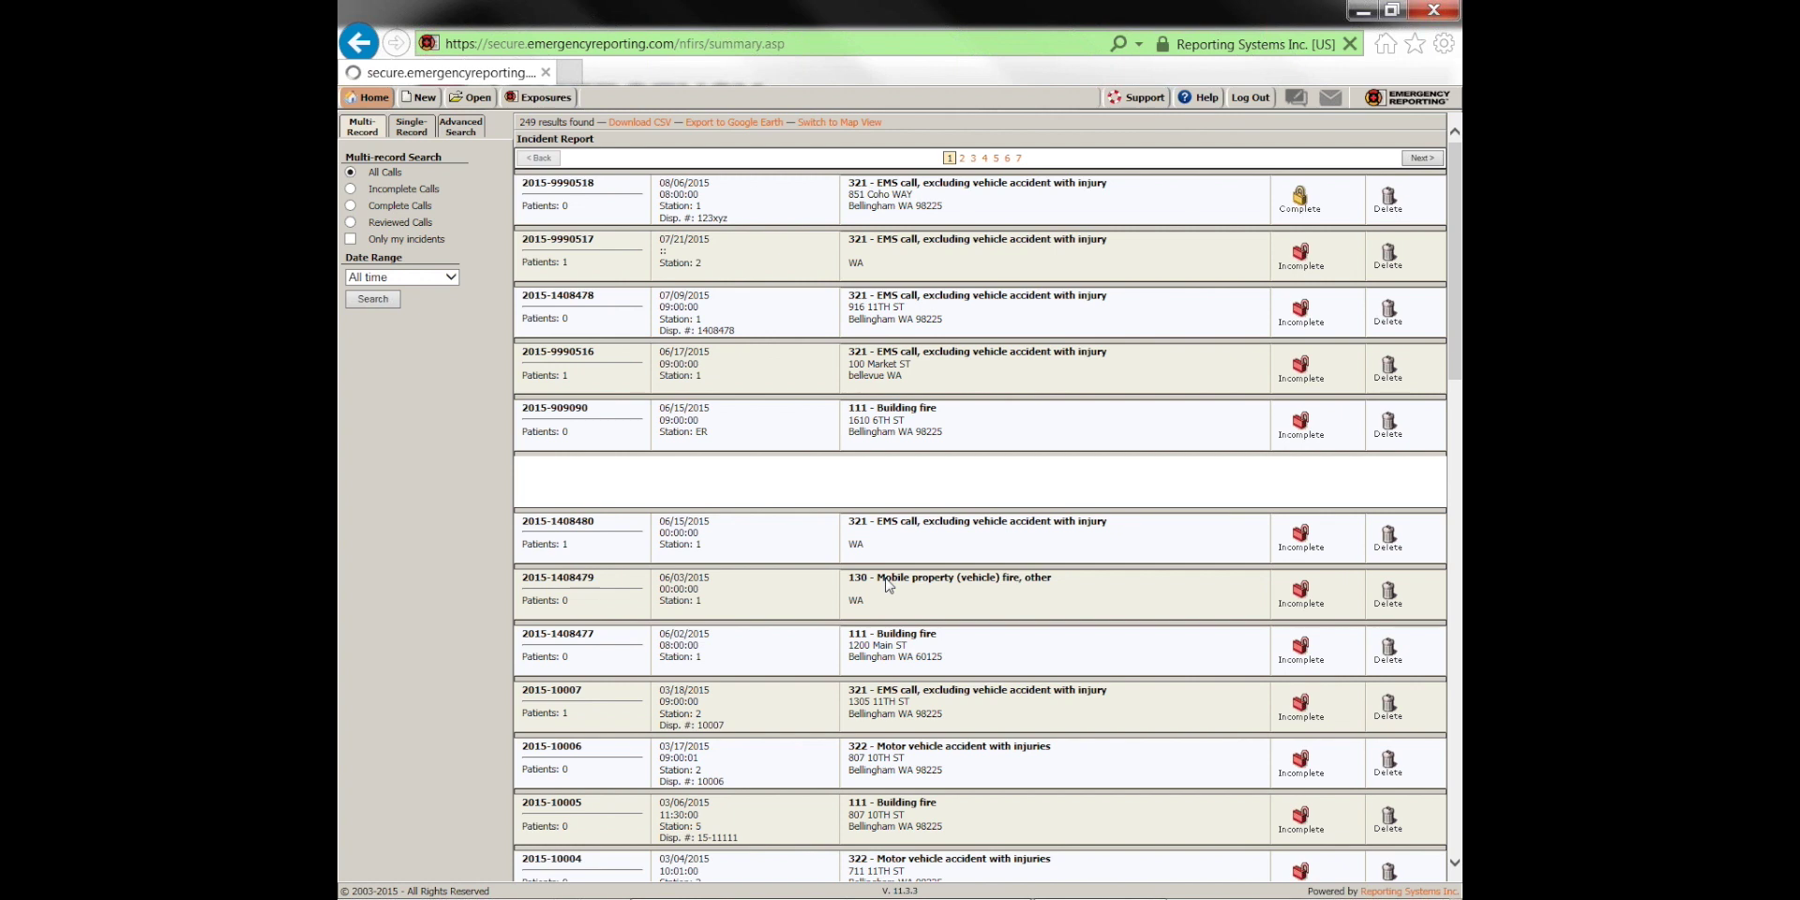
left_click(451, 241)
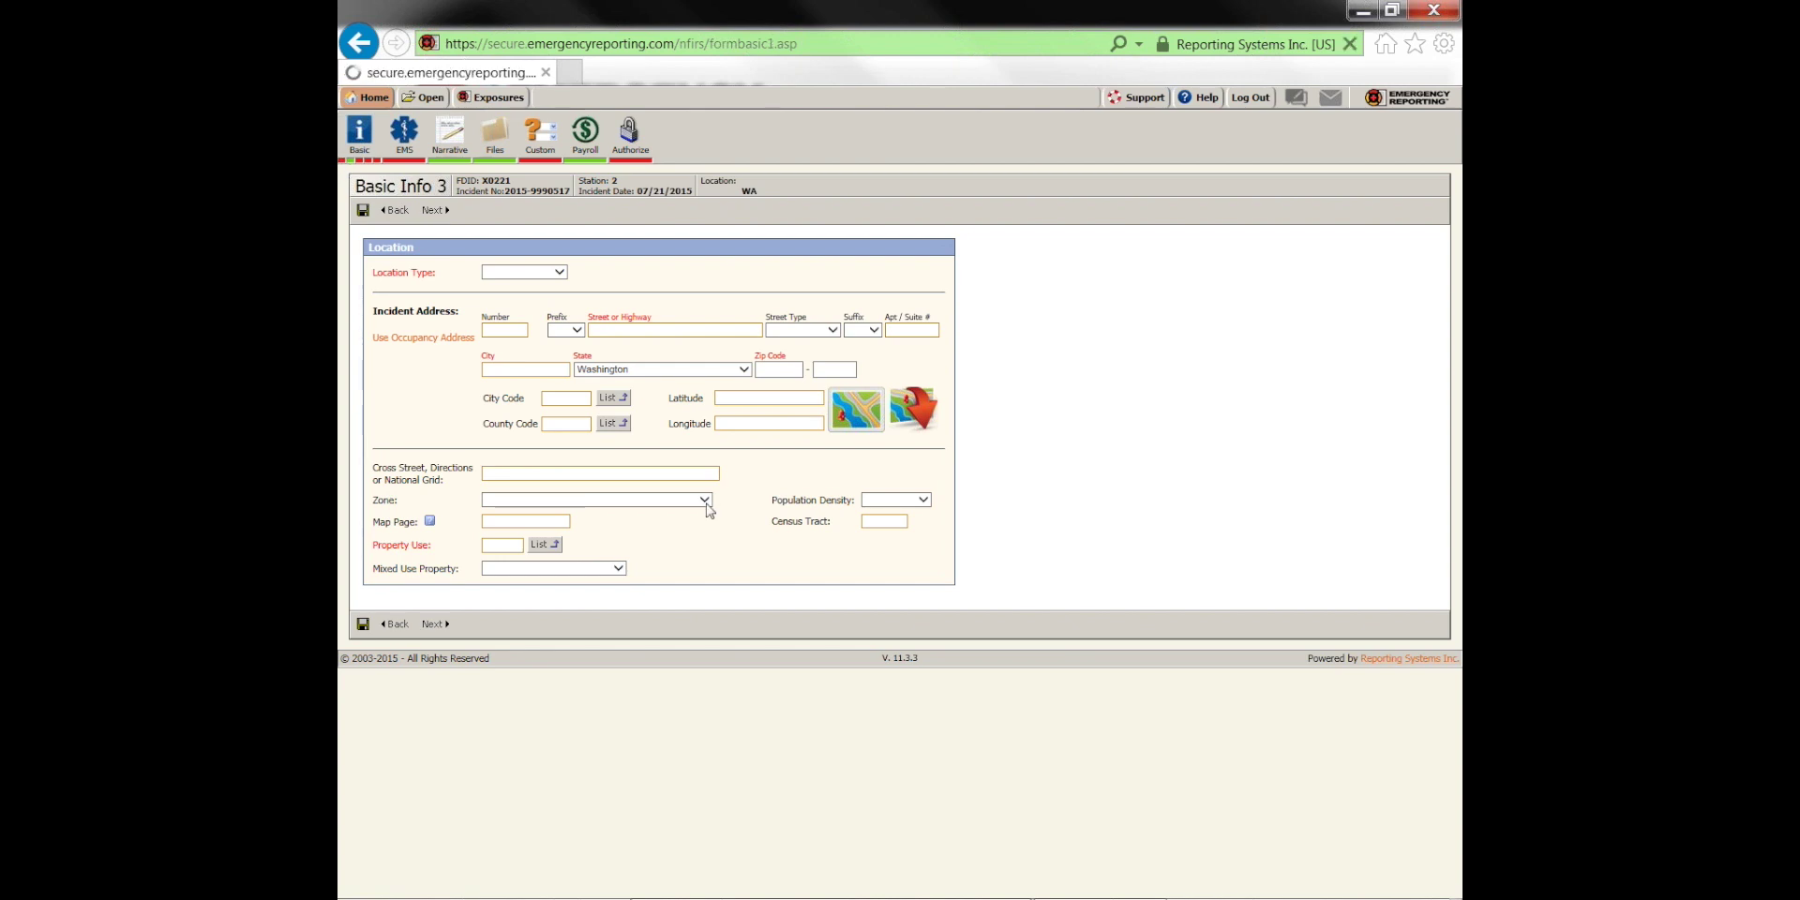
double_click(494, 444)
type("111")
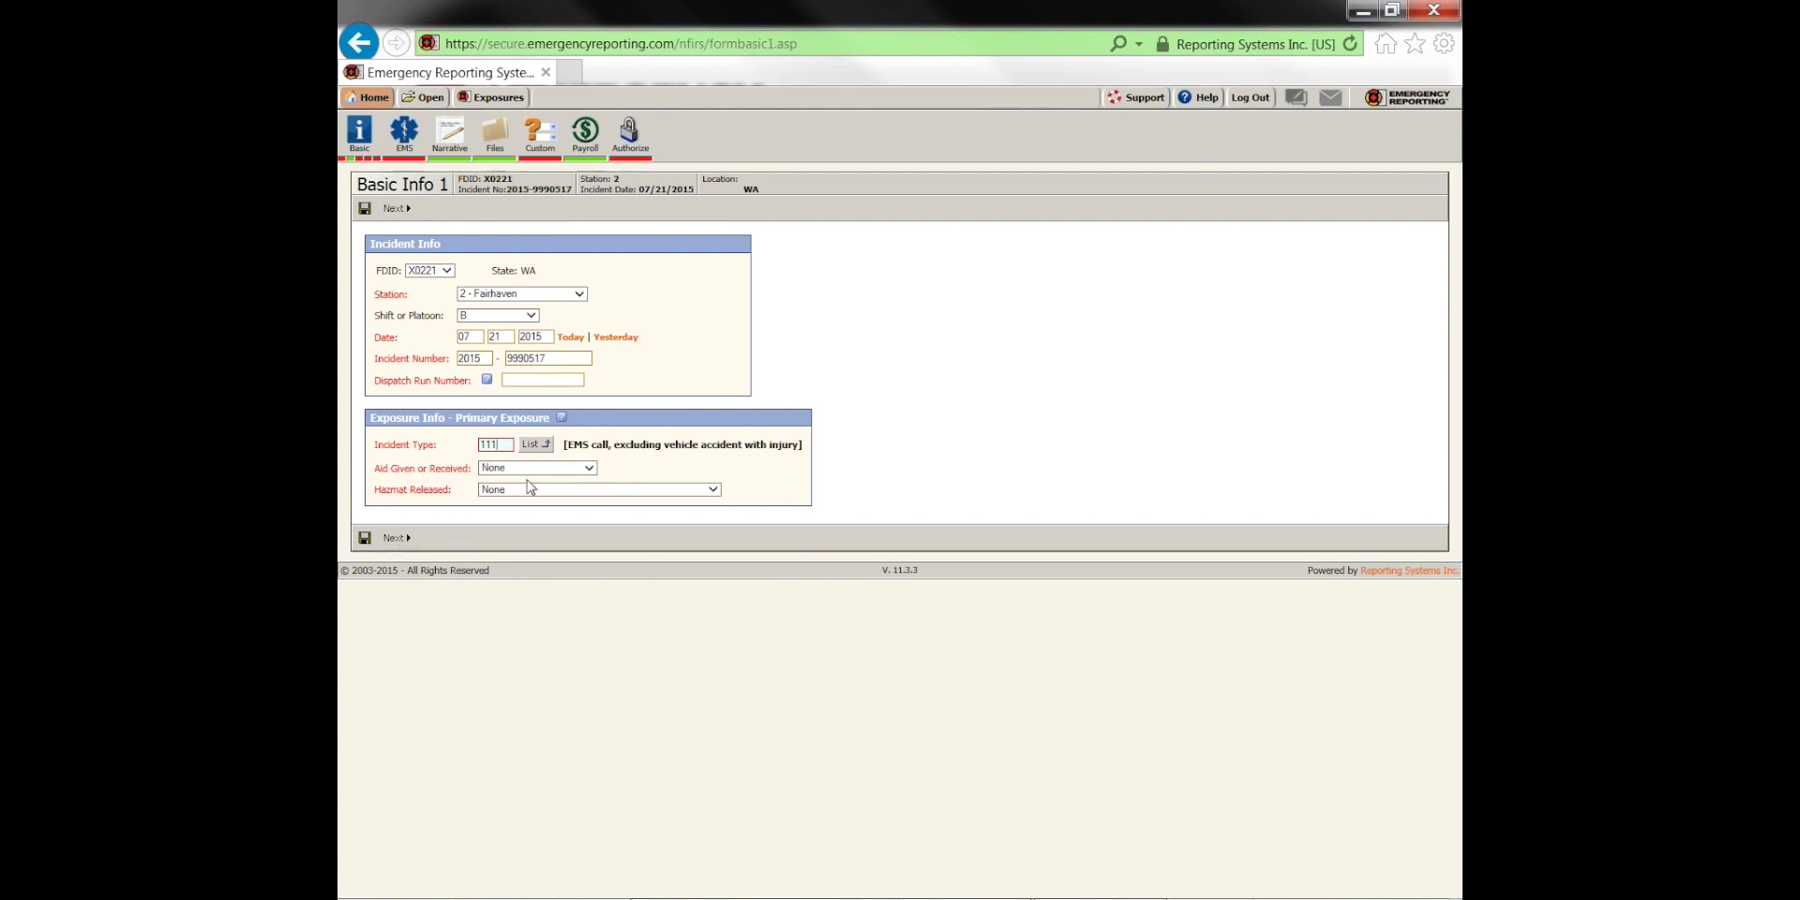
left_click(394, 538)
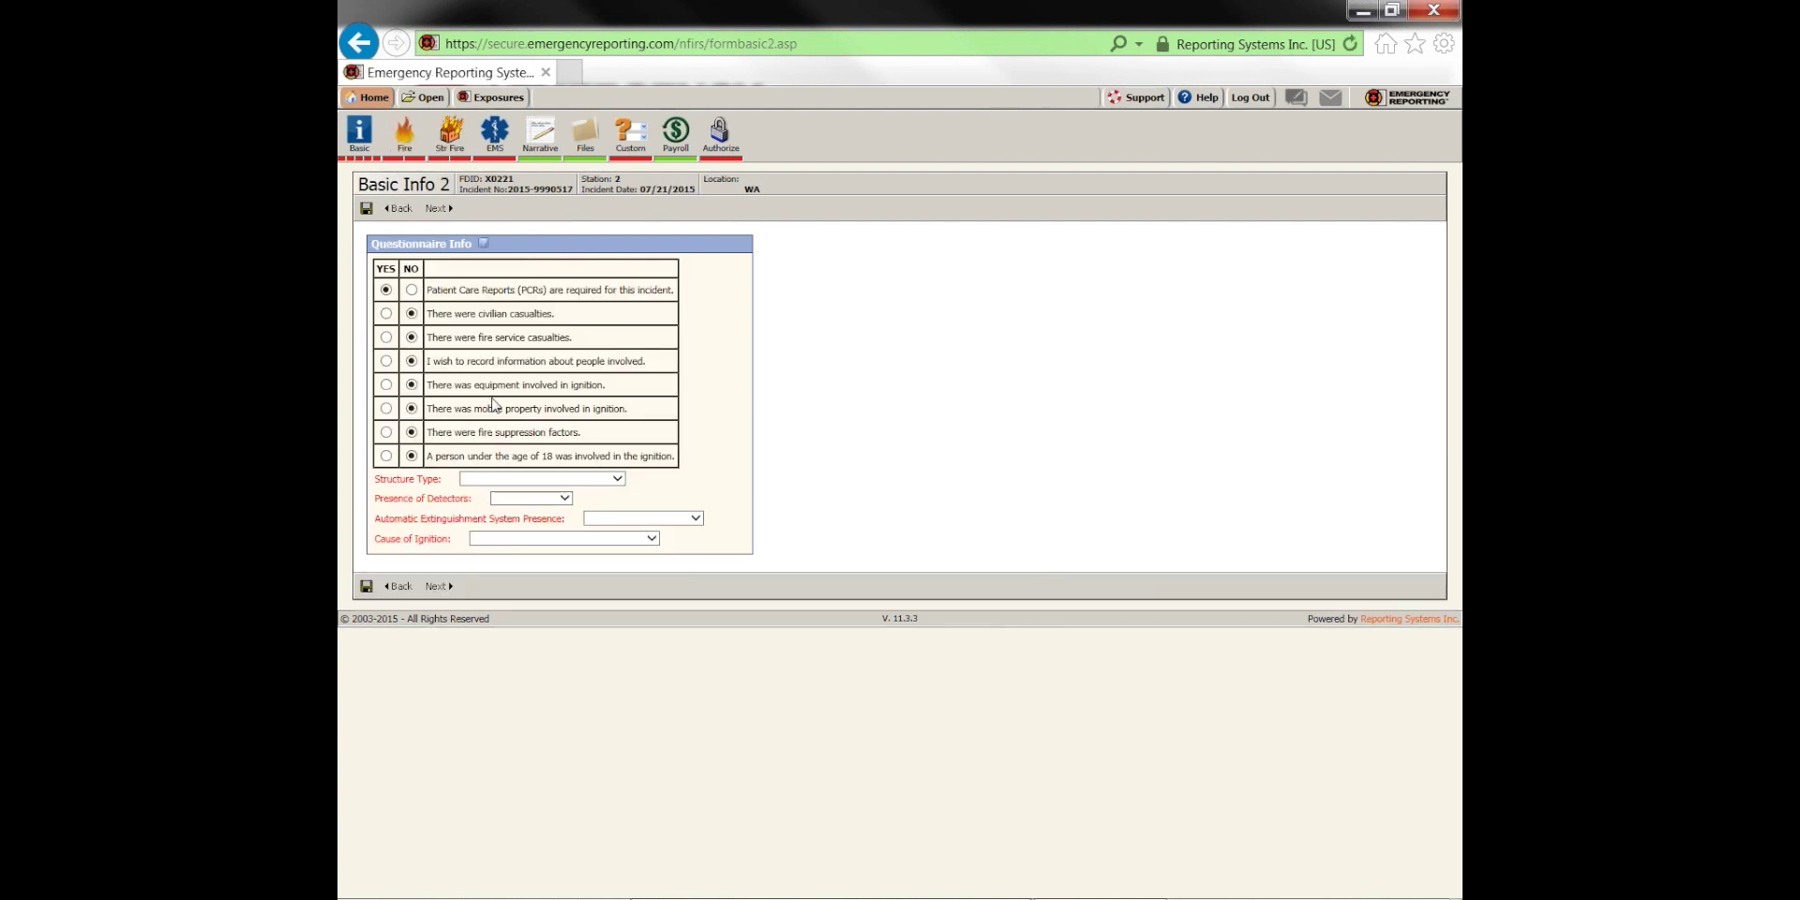
Set Structure Type to Enclosed building, detectors to Present and cause of ignition to Intentional
left_click(484, 478)
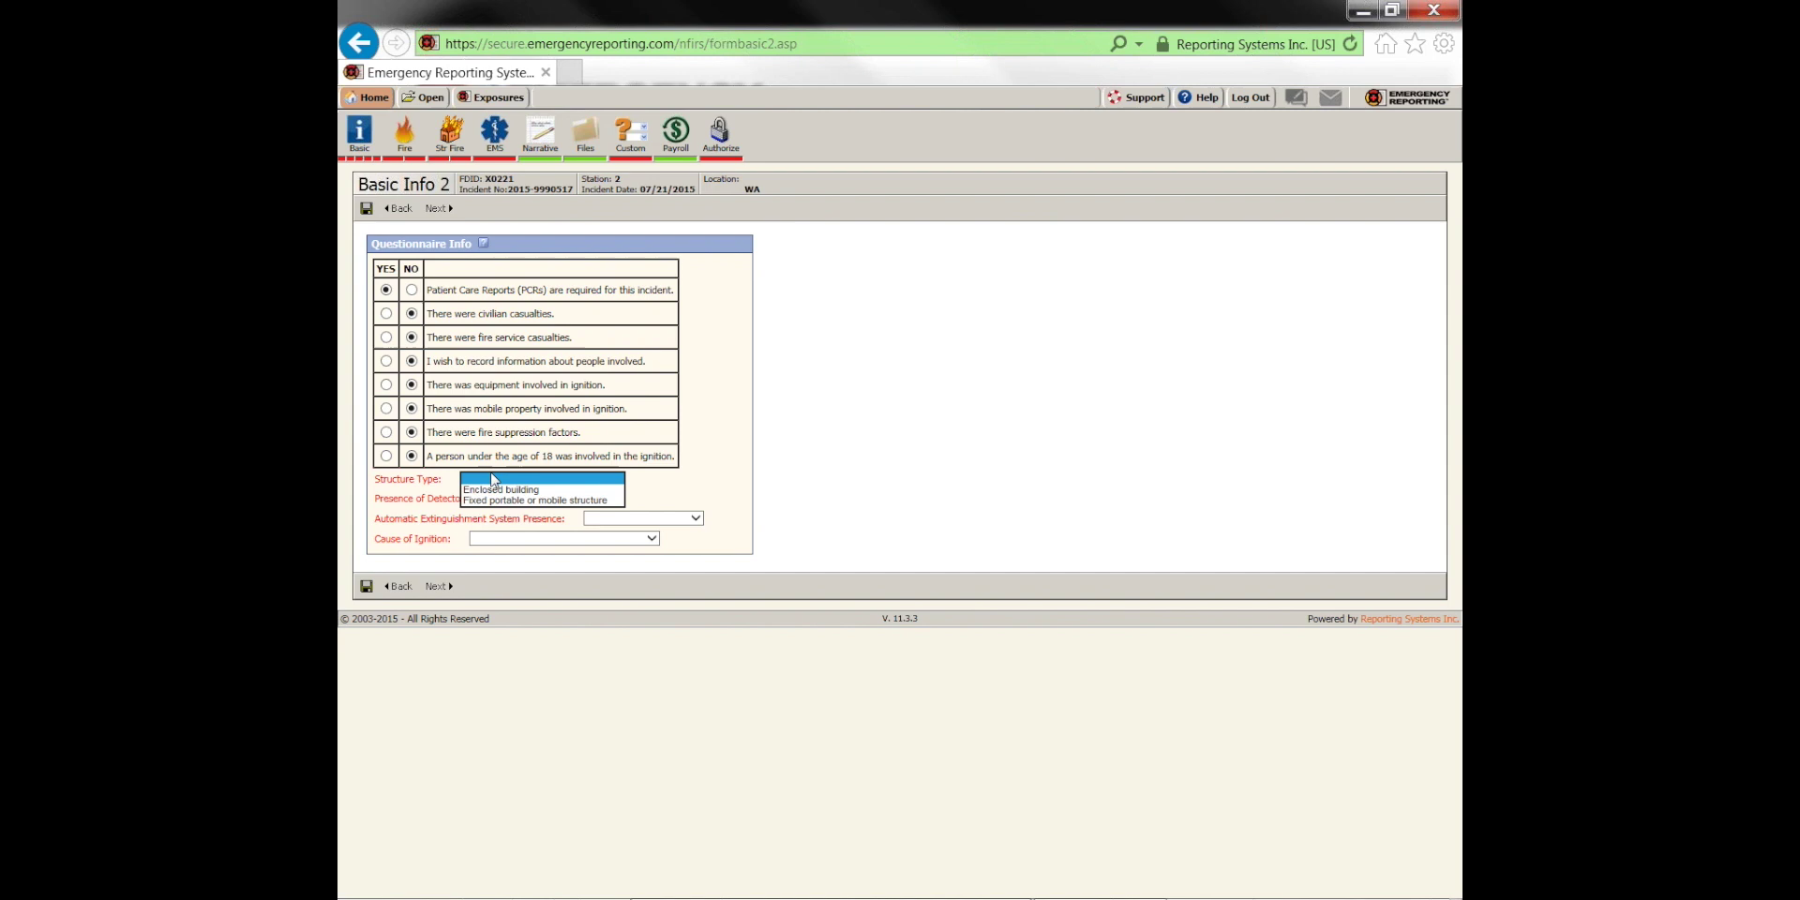
left_click(511, 489)
left_click(530, 499)
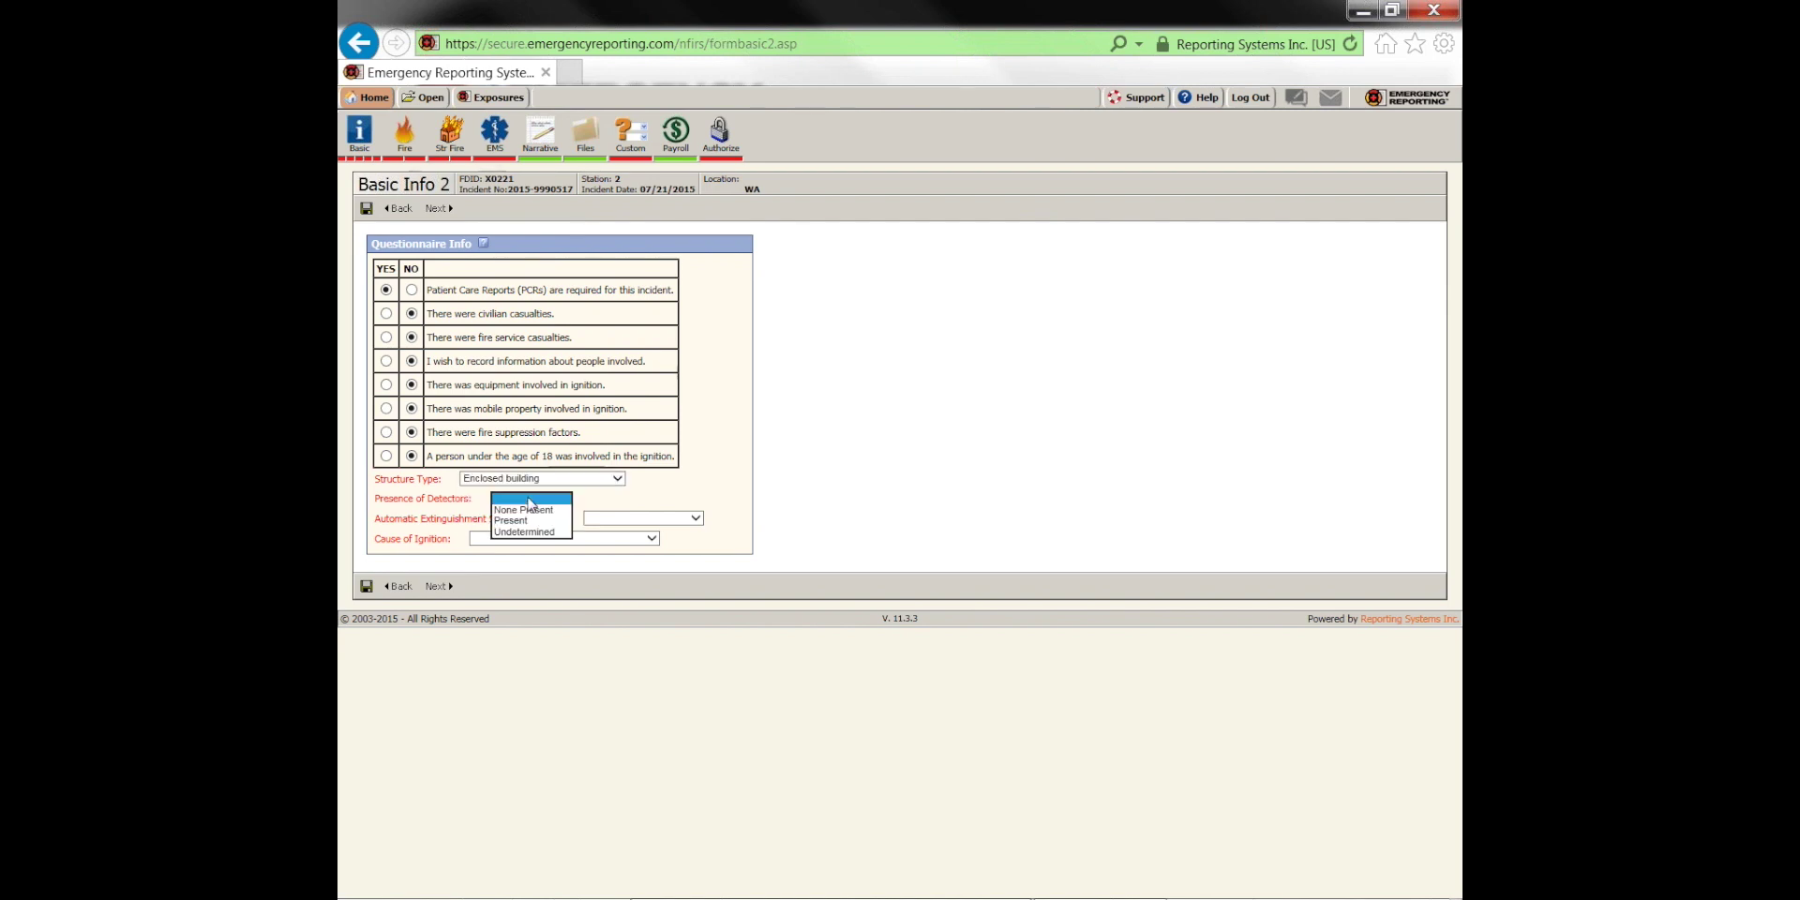
left_click(530, 520)
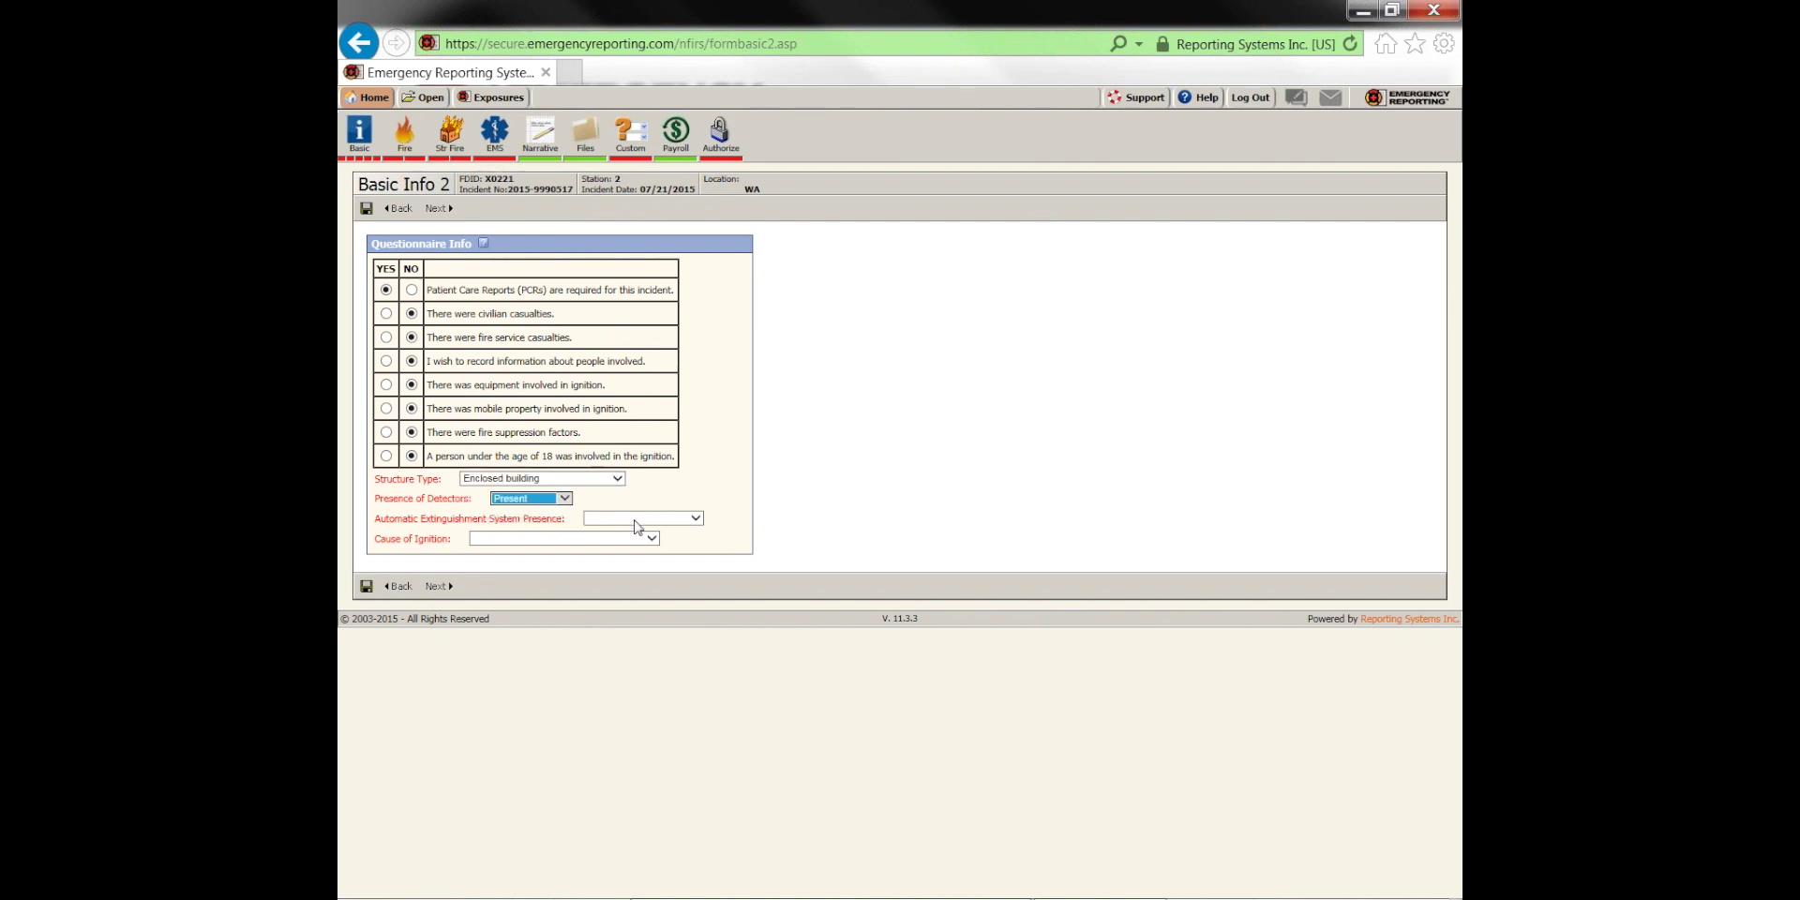
left_click(583, 540)
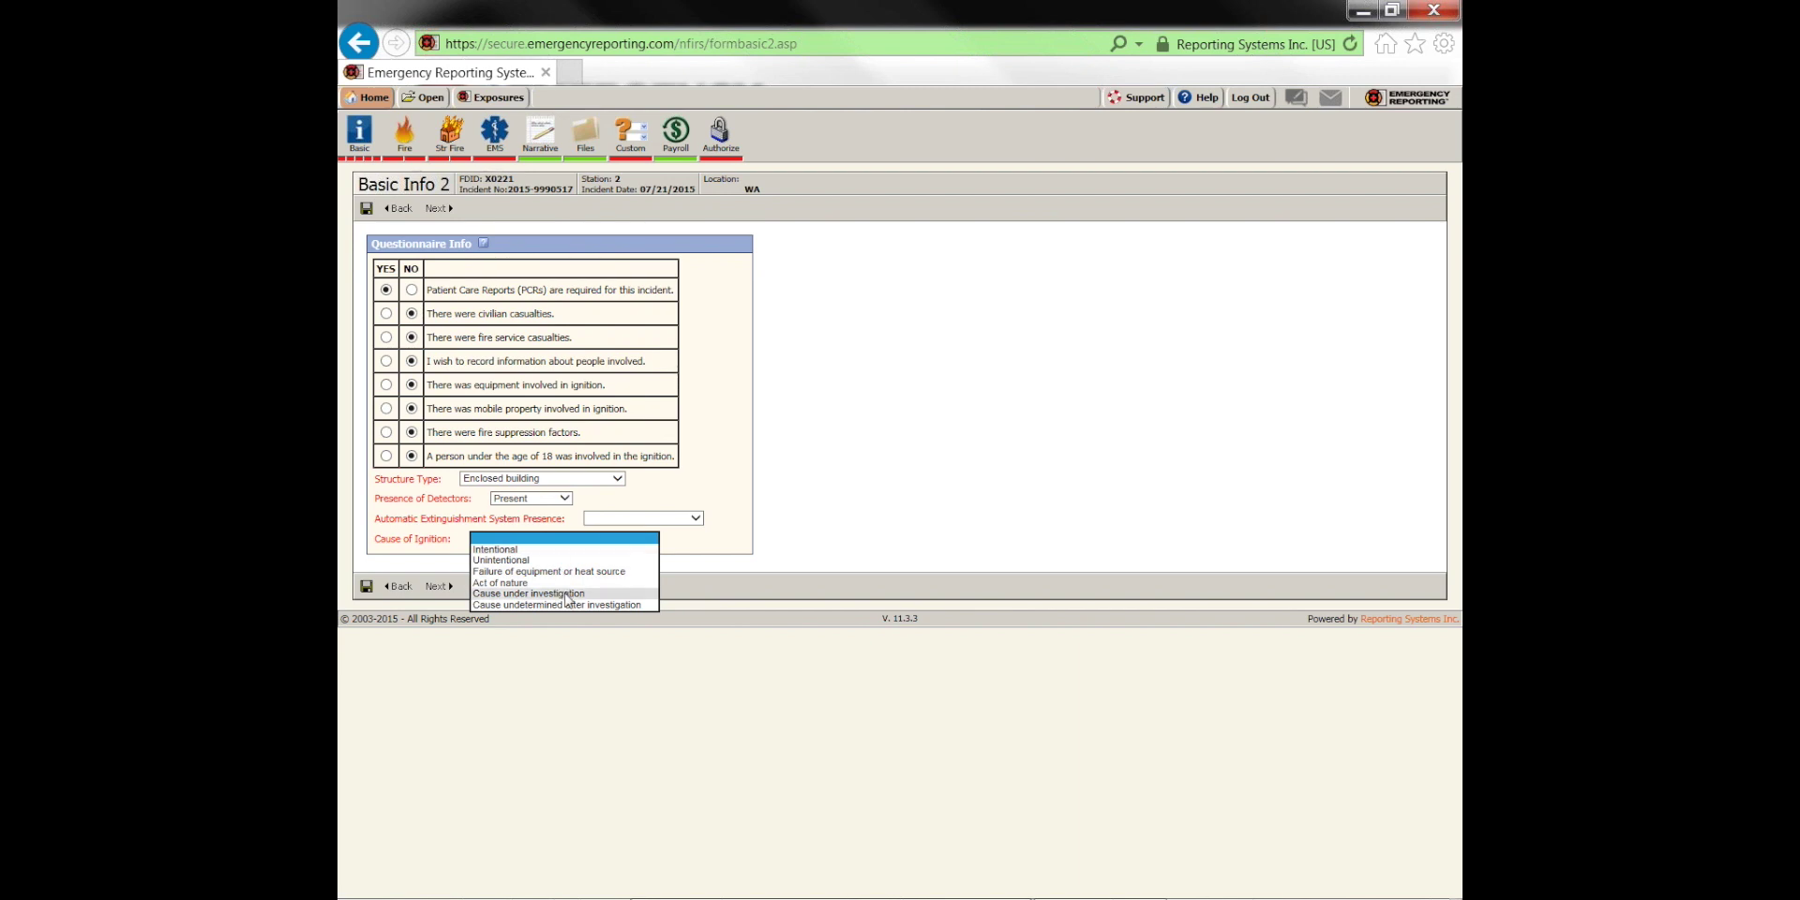
left_click(501, 551)
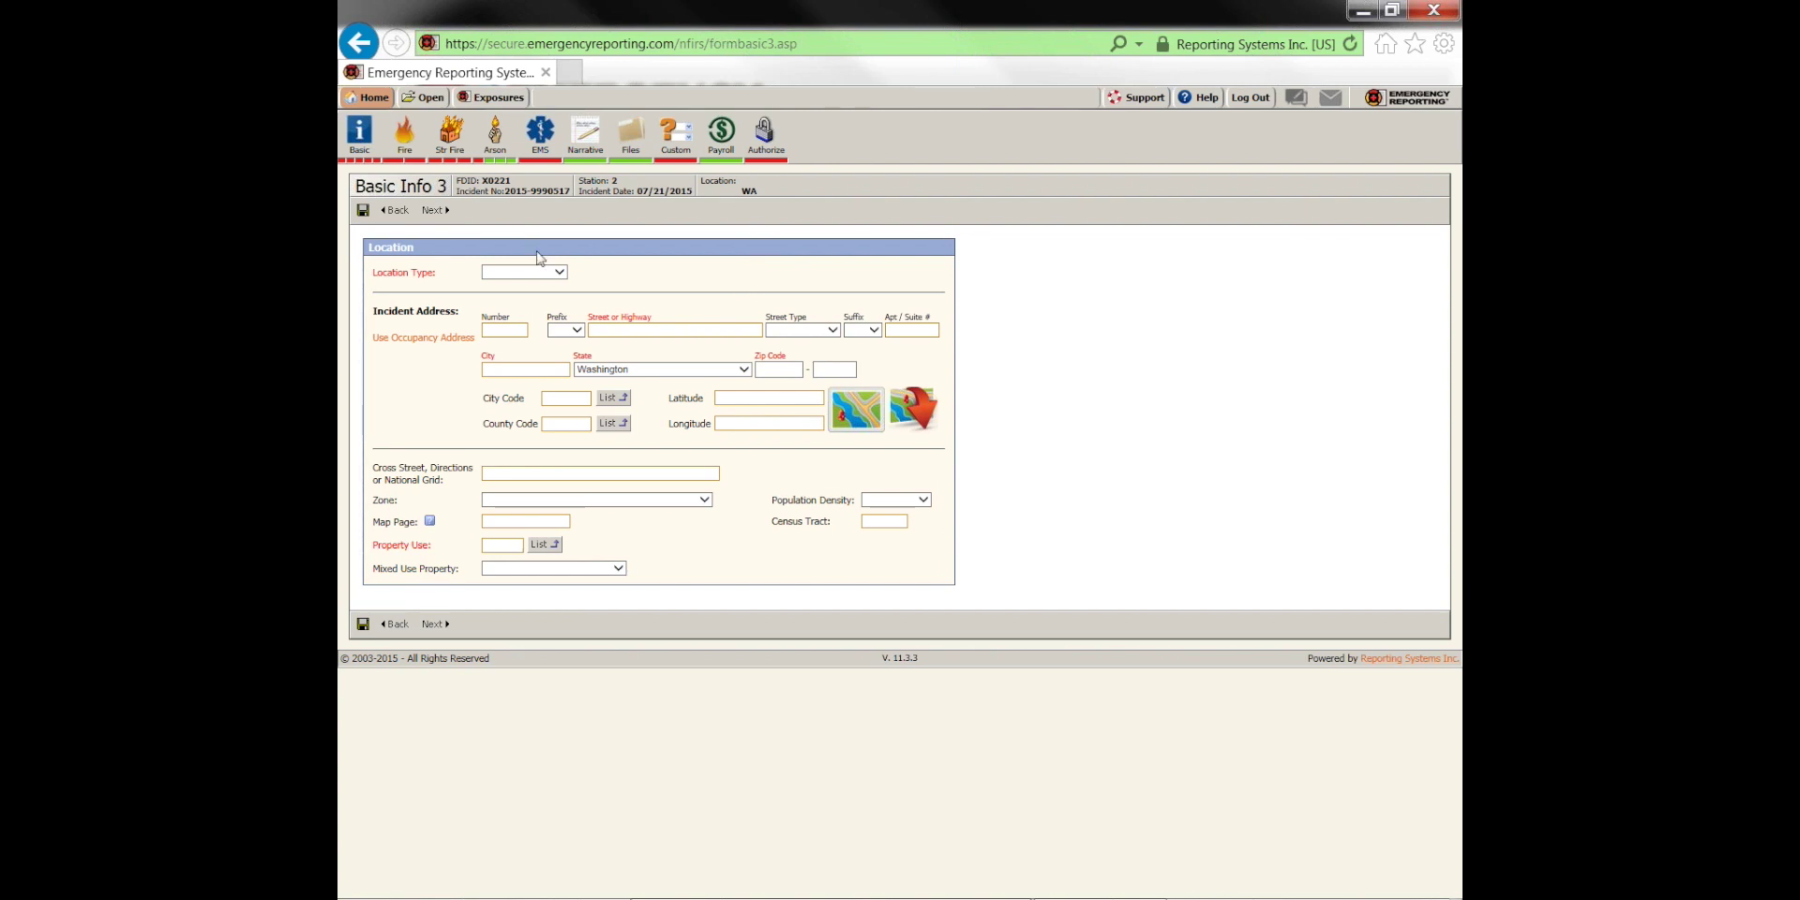
Move from Fire 1 to Fire 2 and browse the fire origin and heat source code lists
left_click(401, 148)
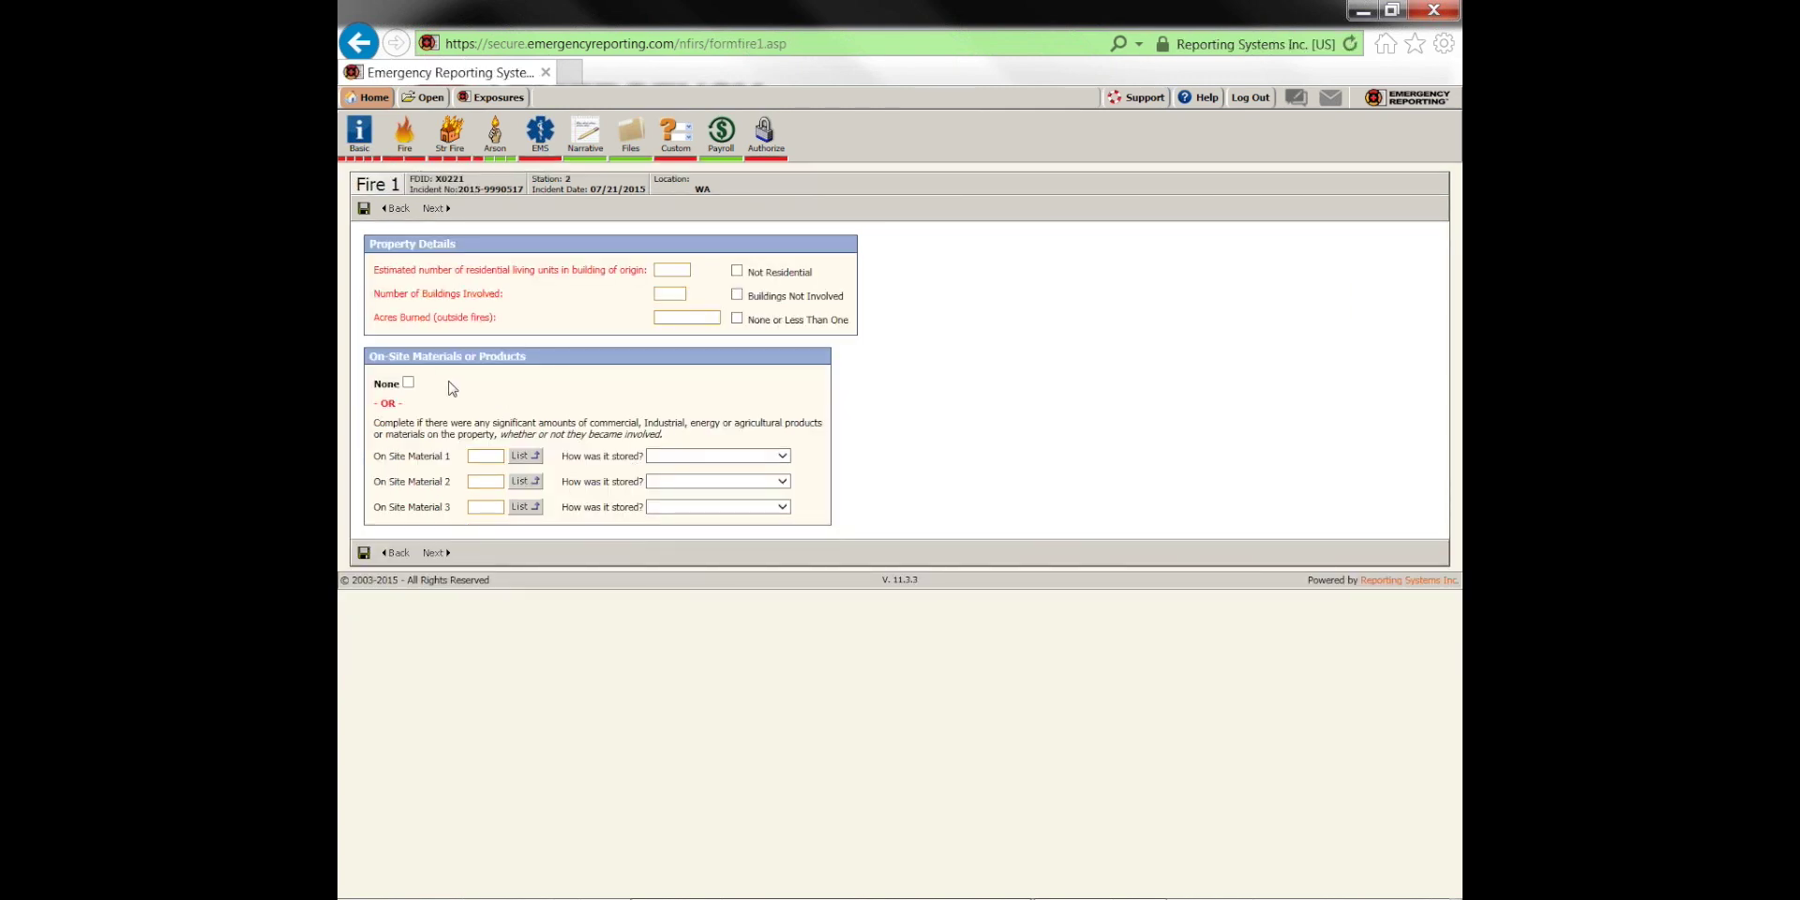
left_click(415, 158)
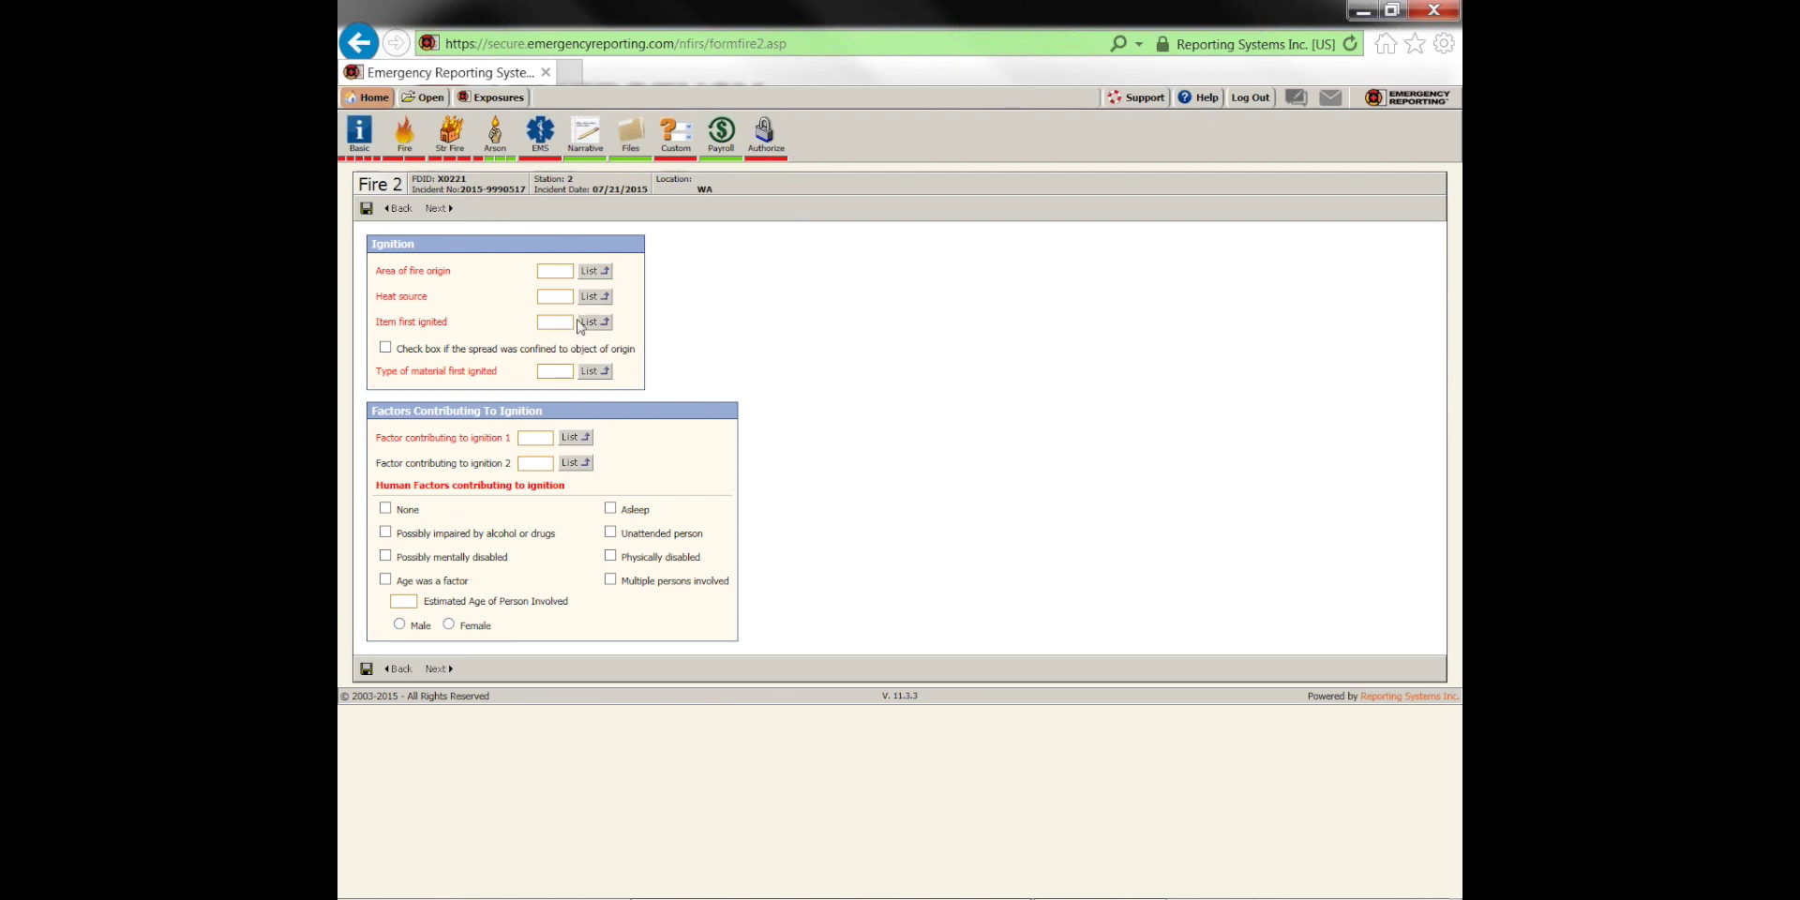
left_click(590, 271)
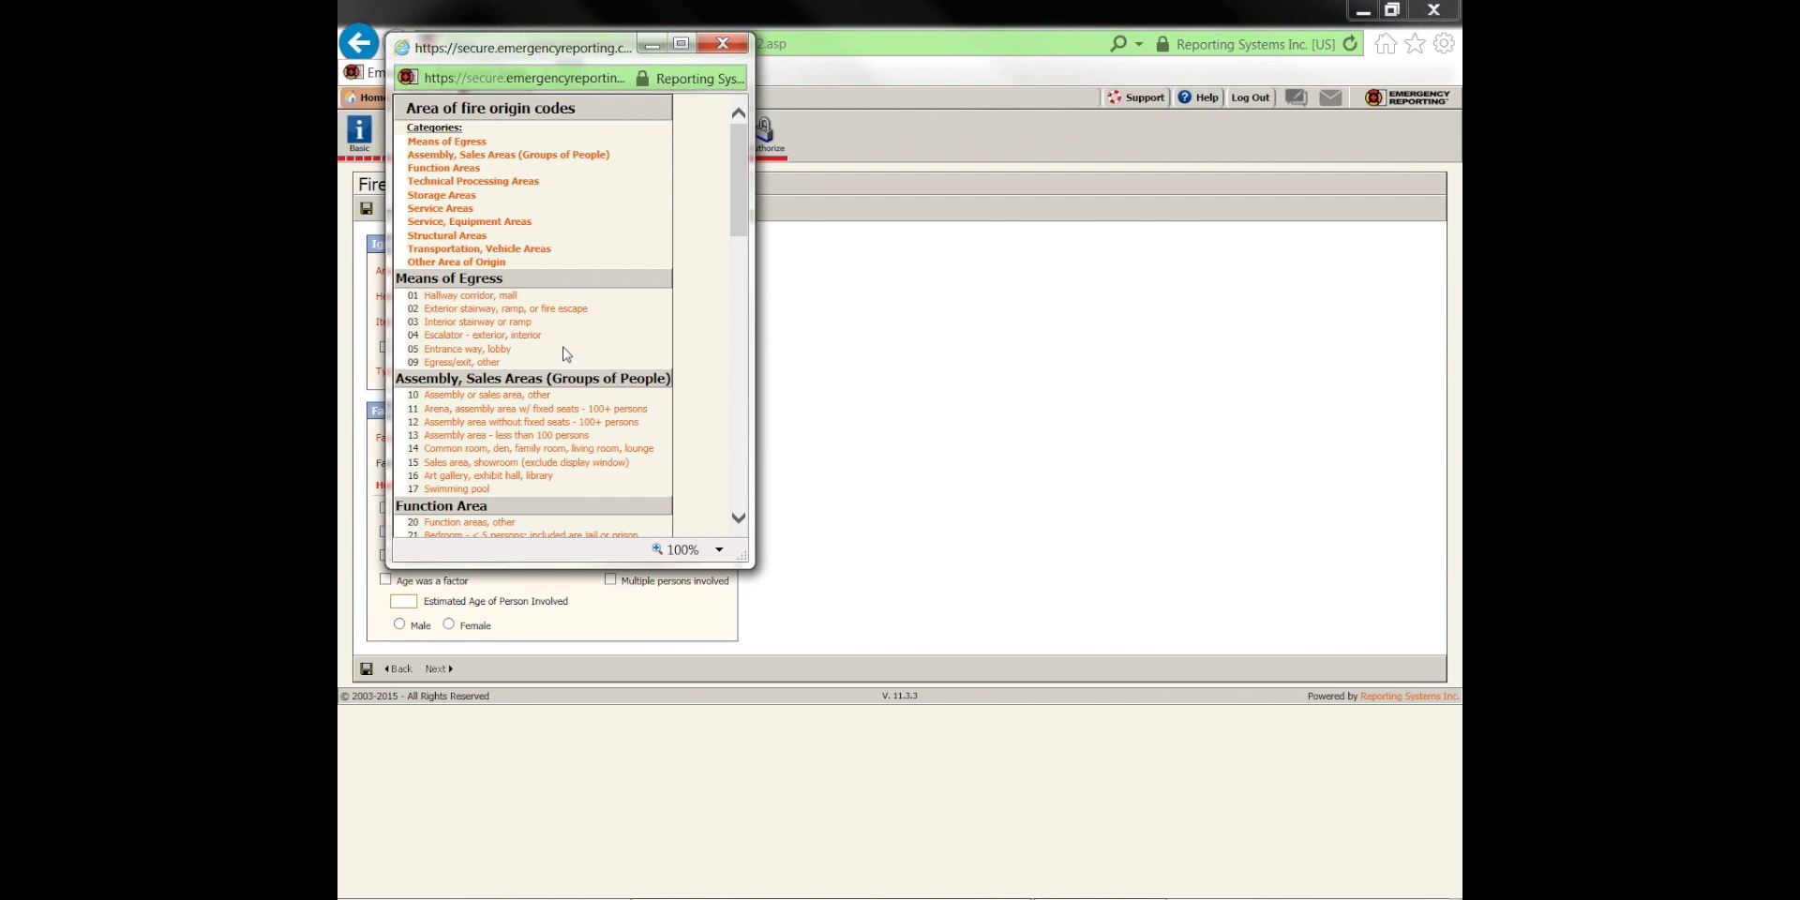
scroll(553, 448, "down", 3)
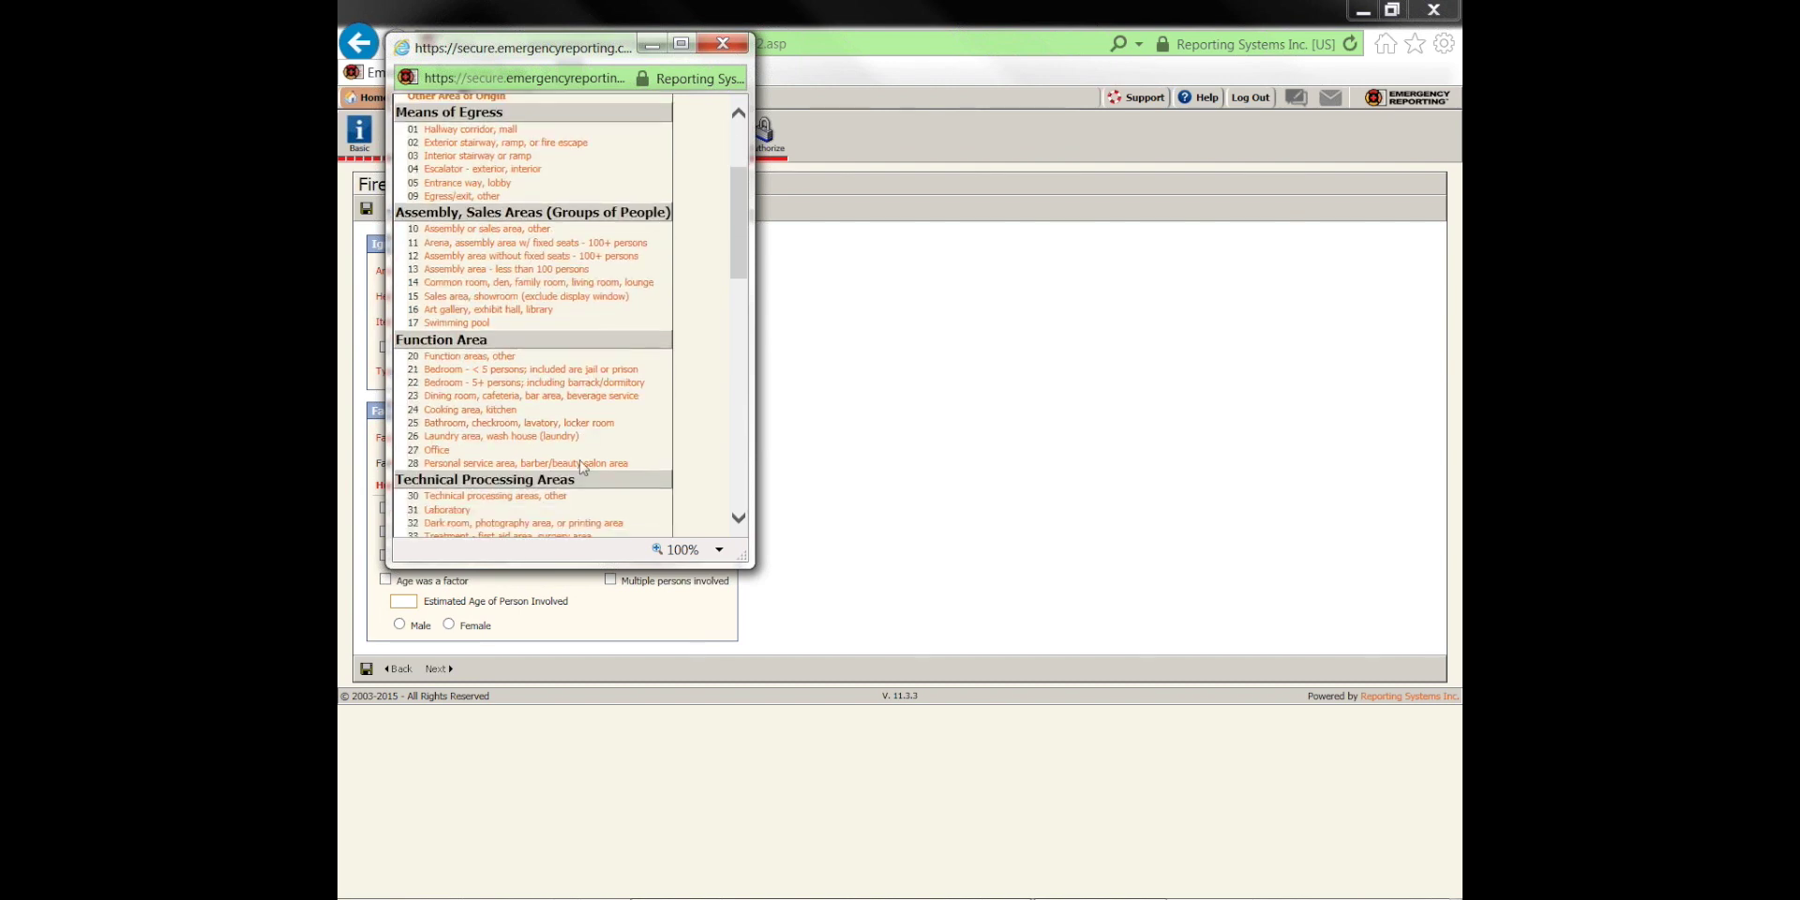
left_click(755, 56)
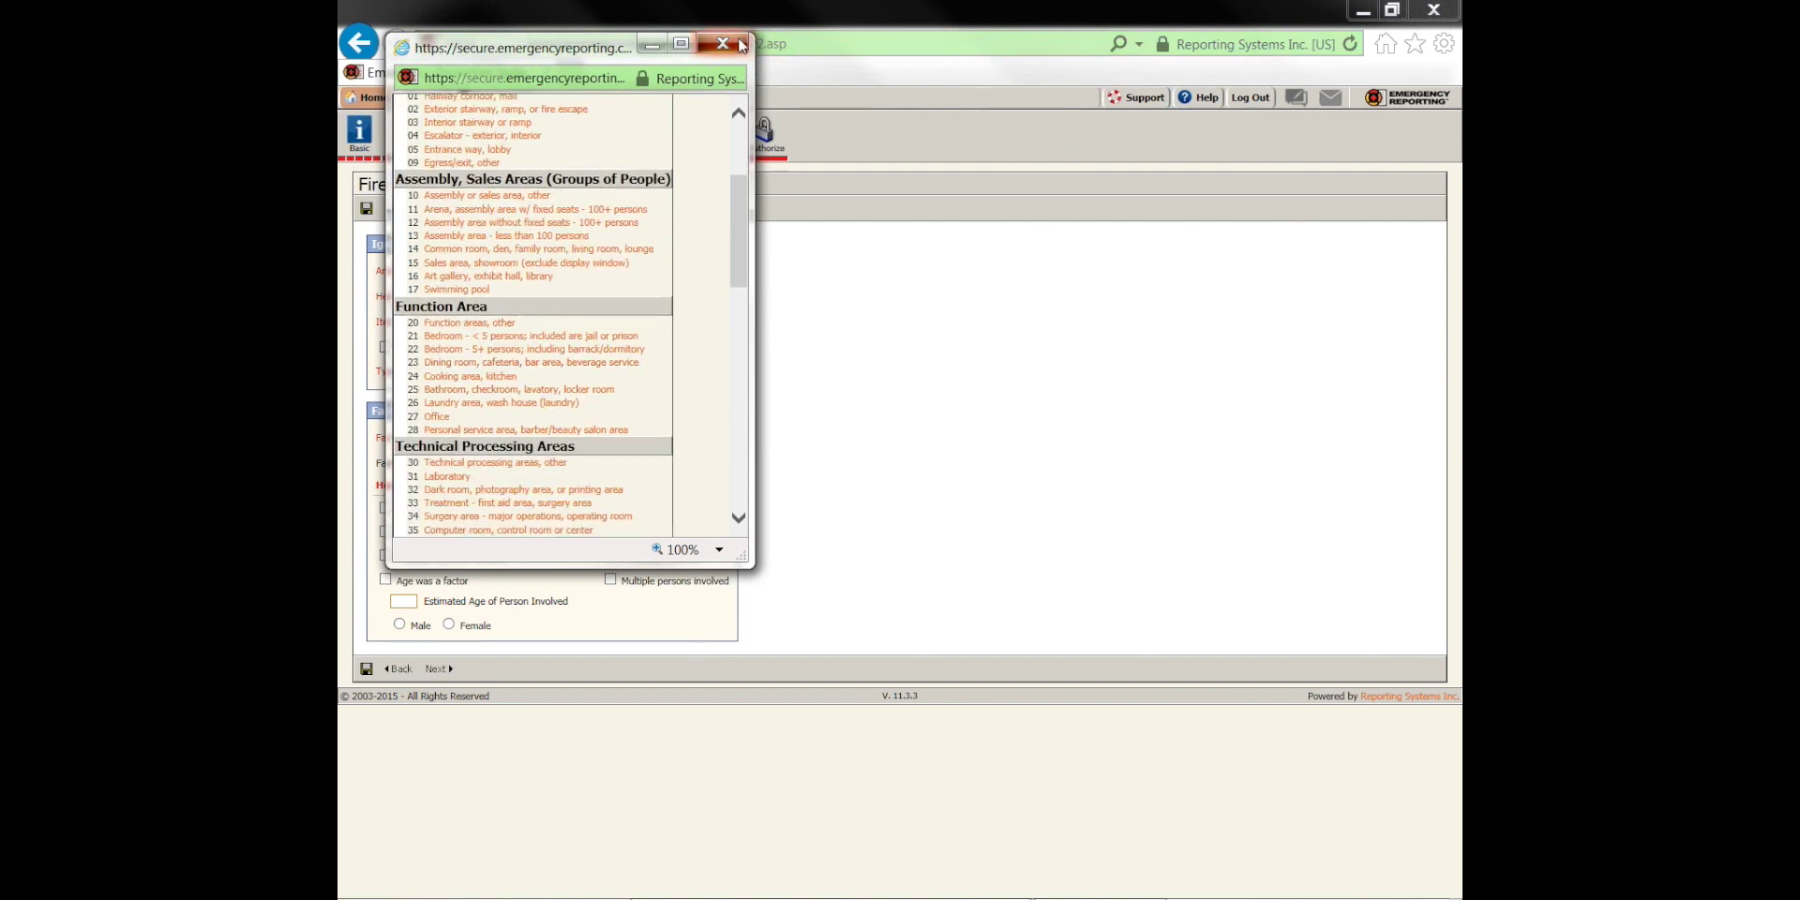
left_click(592, 302)
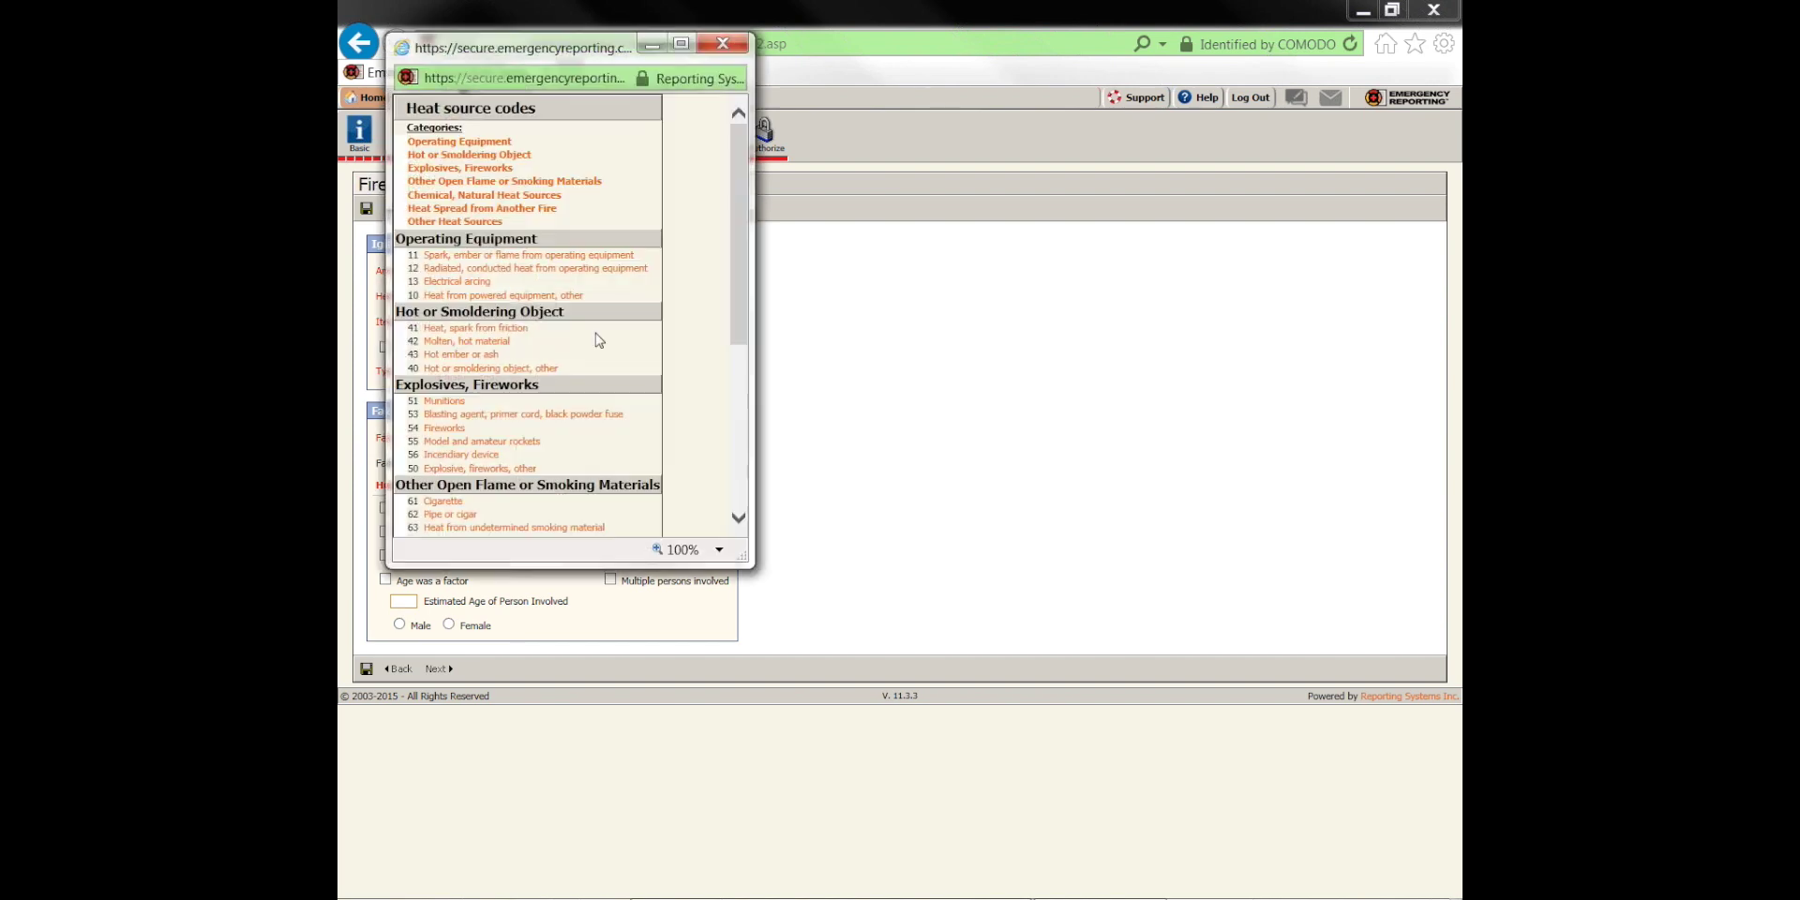
left_click(722, 45)
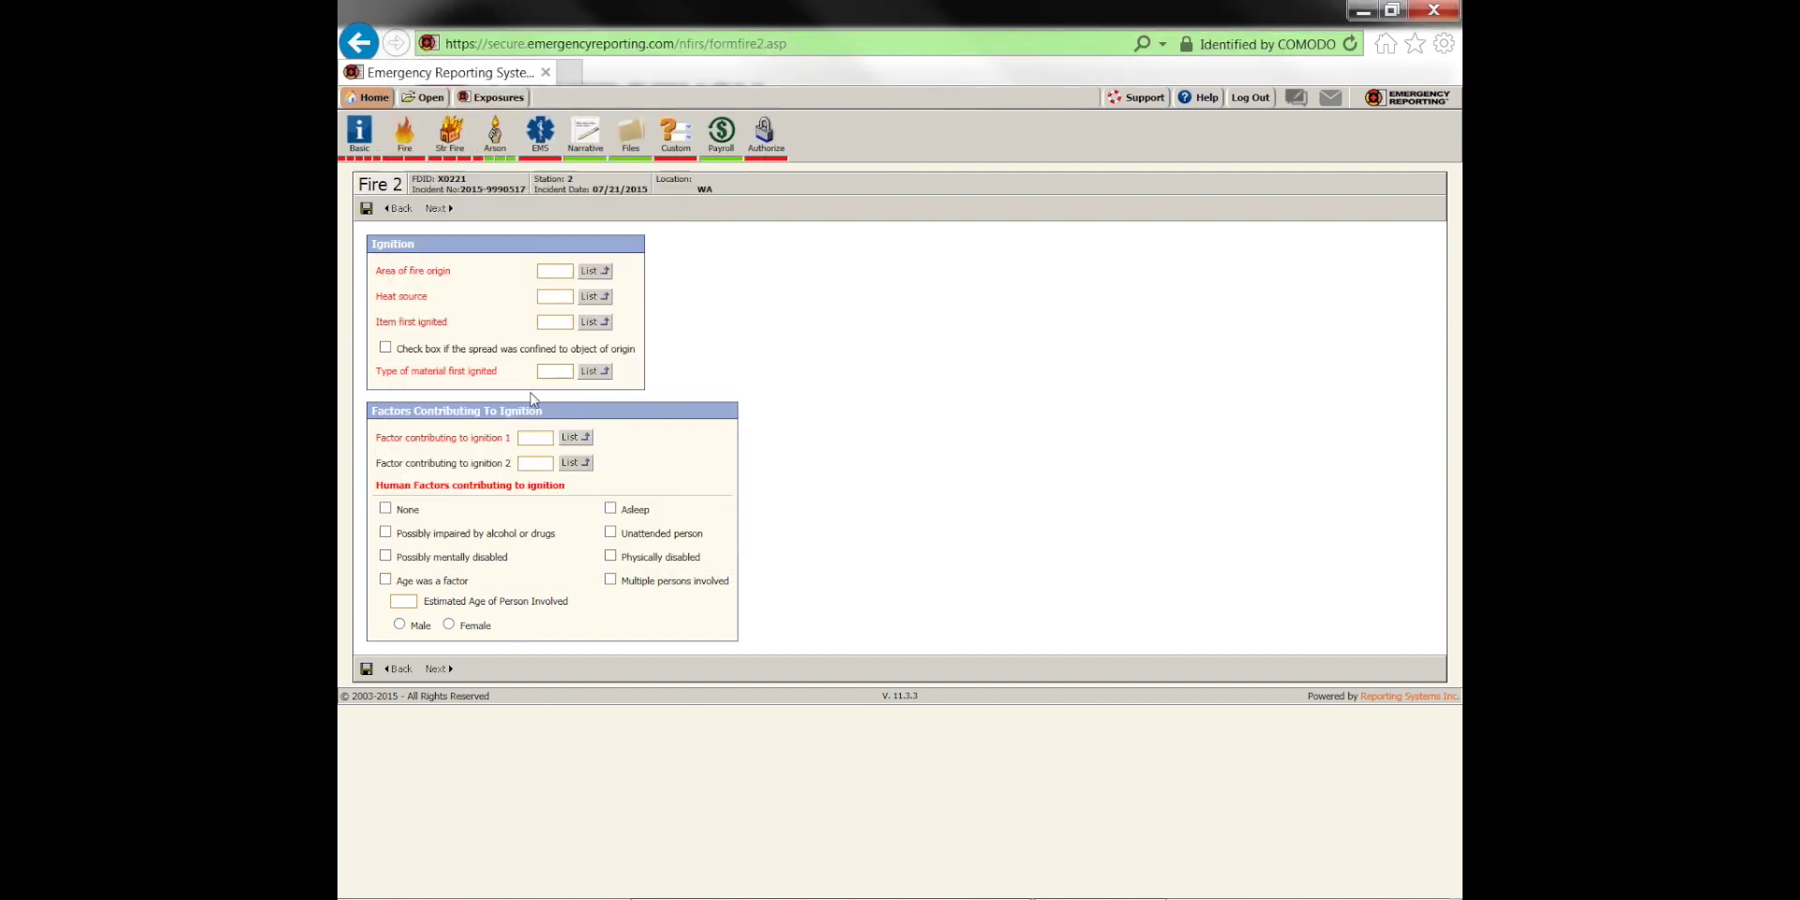
Browse the type of material first ignited codes, then advance to Structure Fire 1
left_click(593, 373)
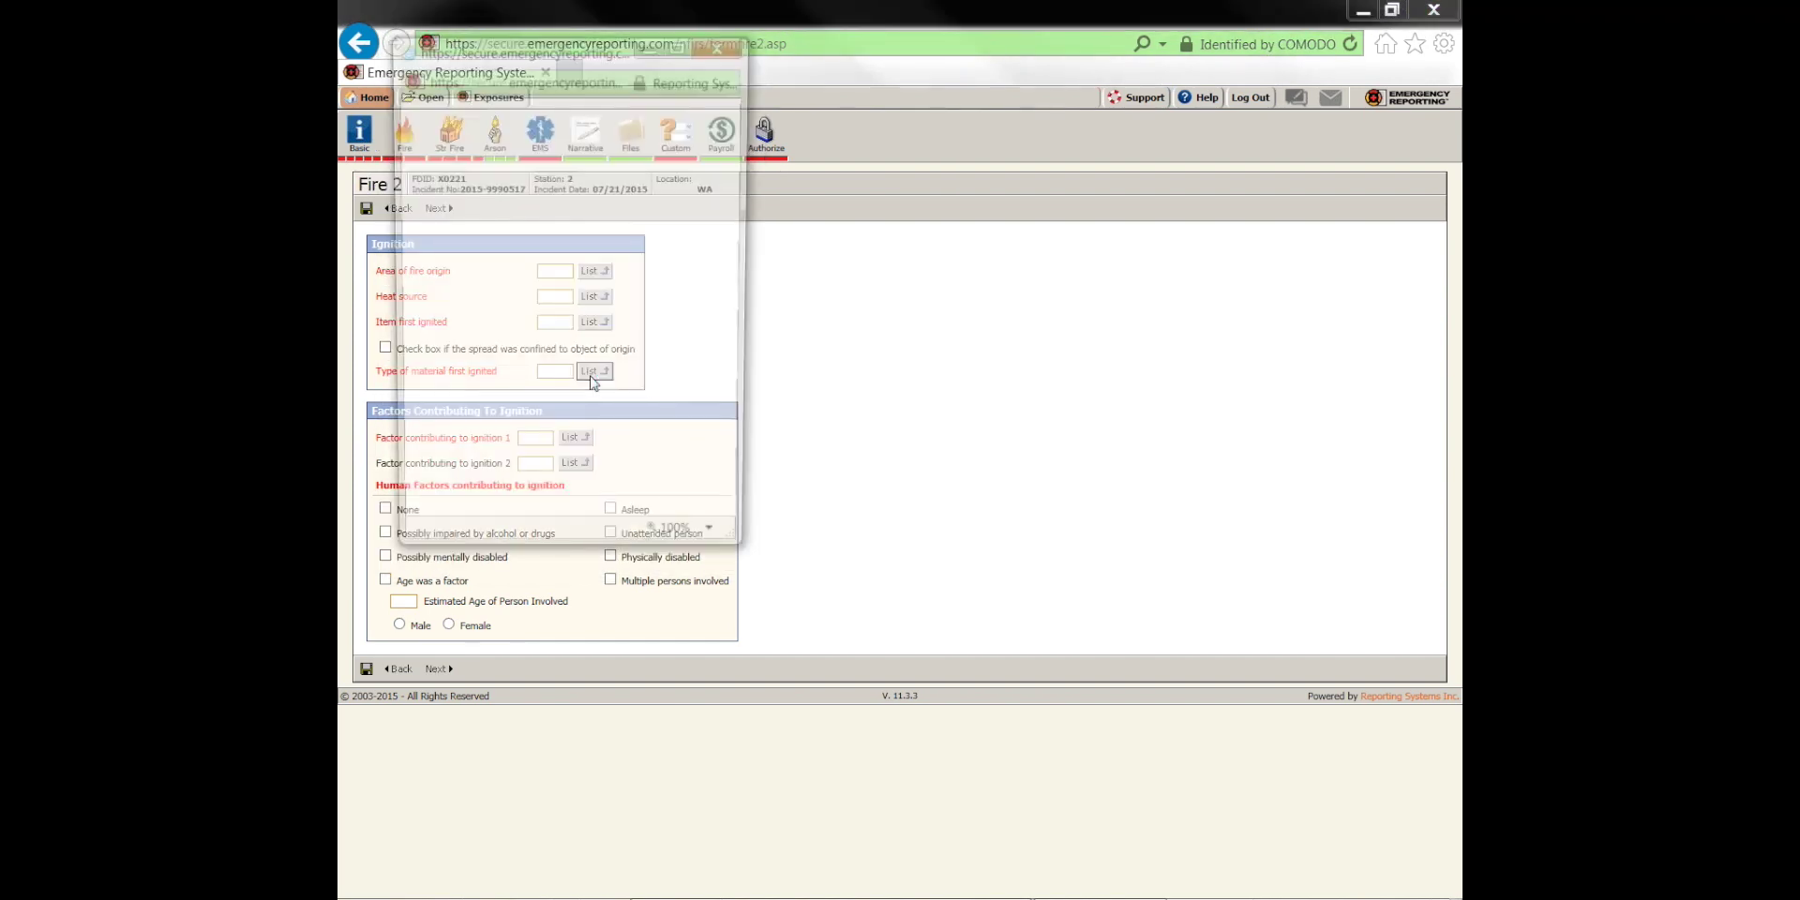
scroll(565, 454, "down", 1)
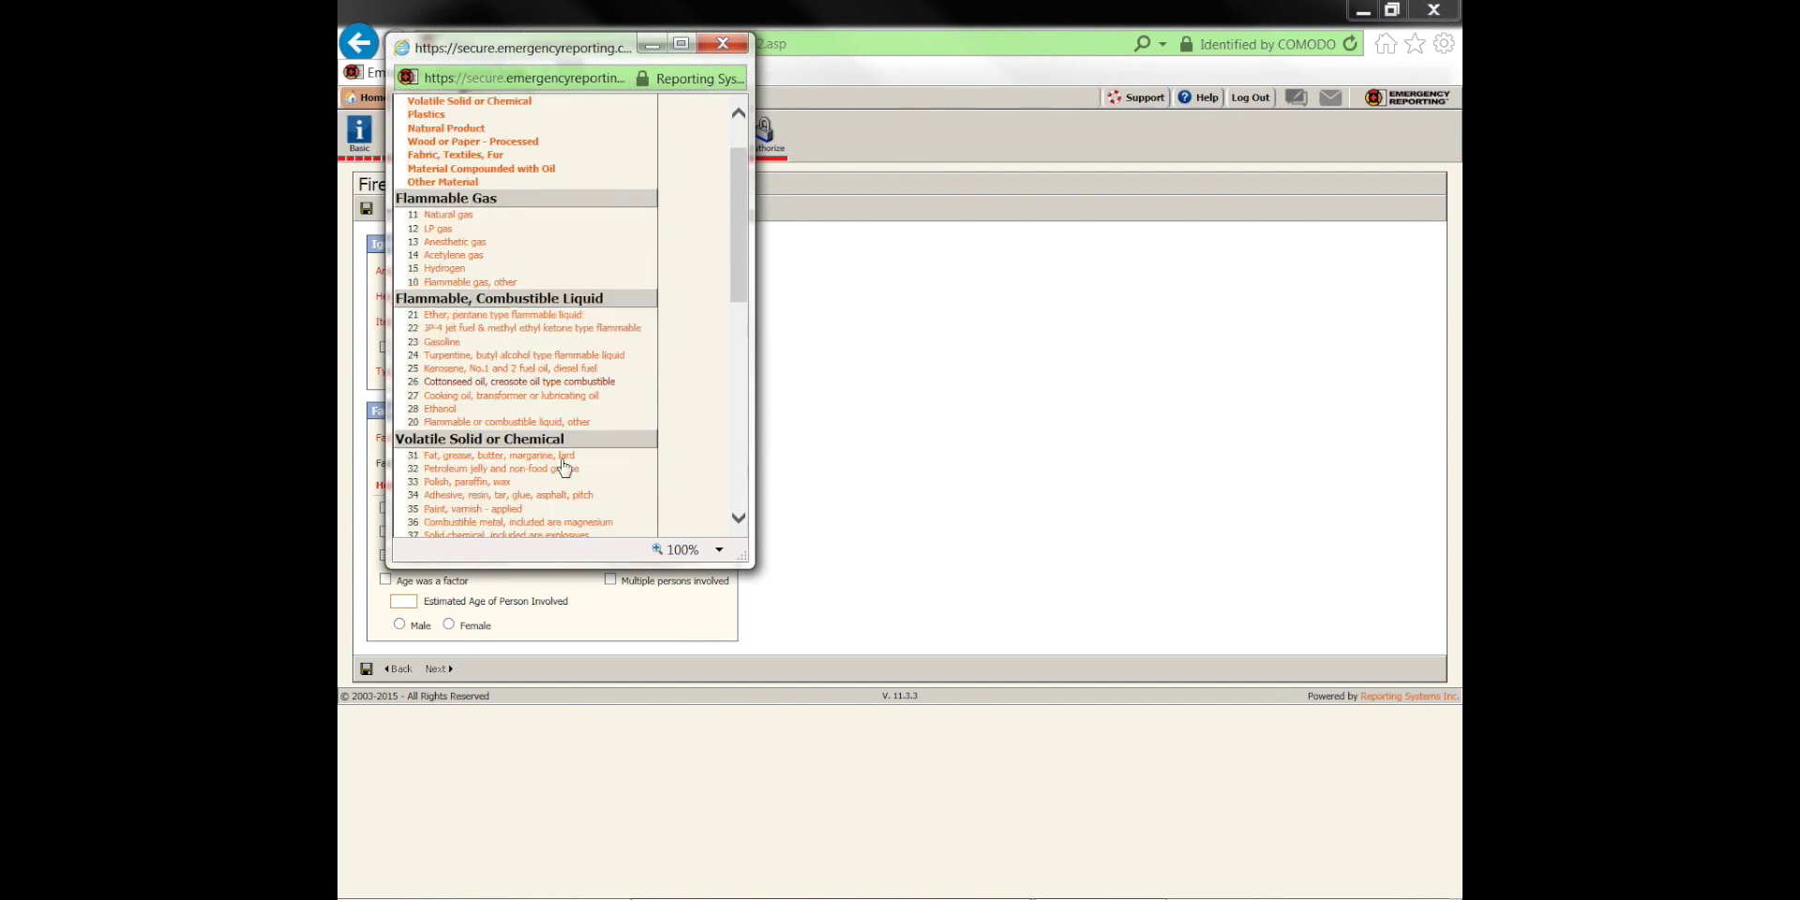
scroll(533, 468, "down", 2)
scroll(532, 469, "down", 1)
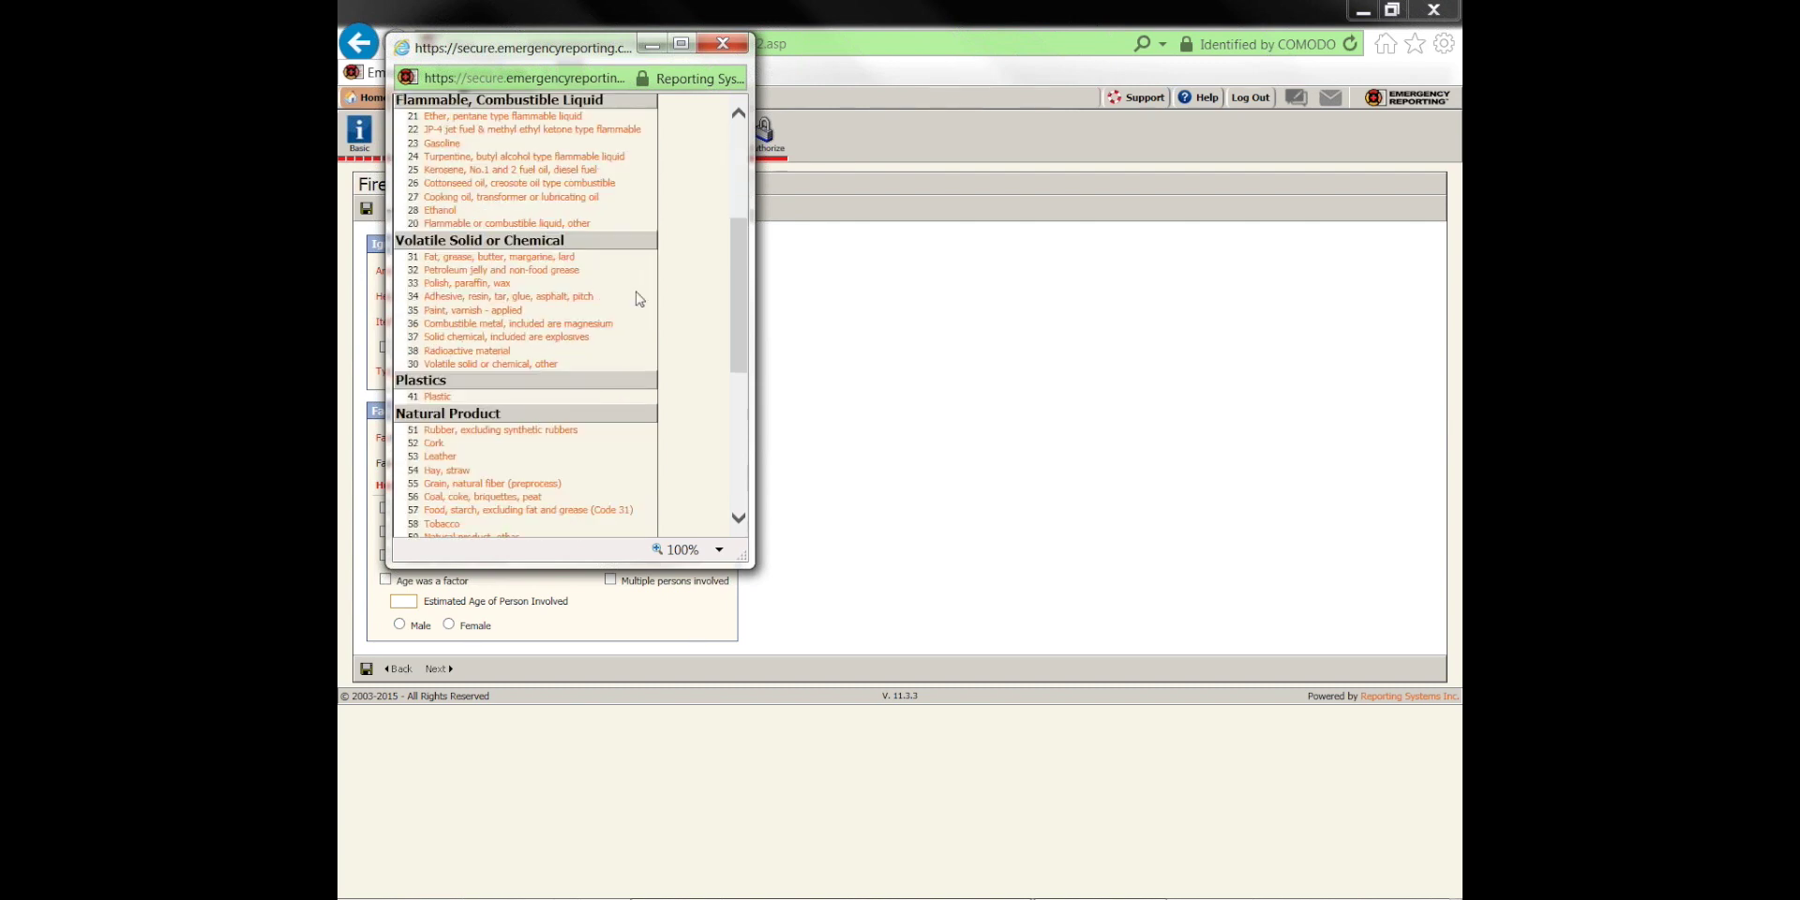
left_click(722, 44)
left_click(438, 209)
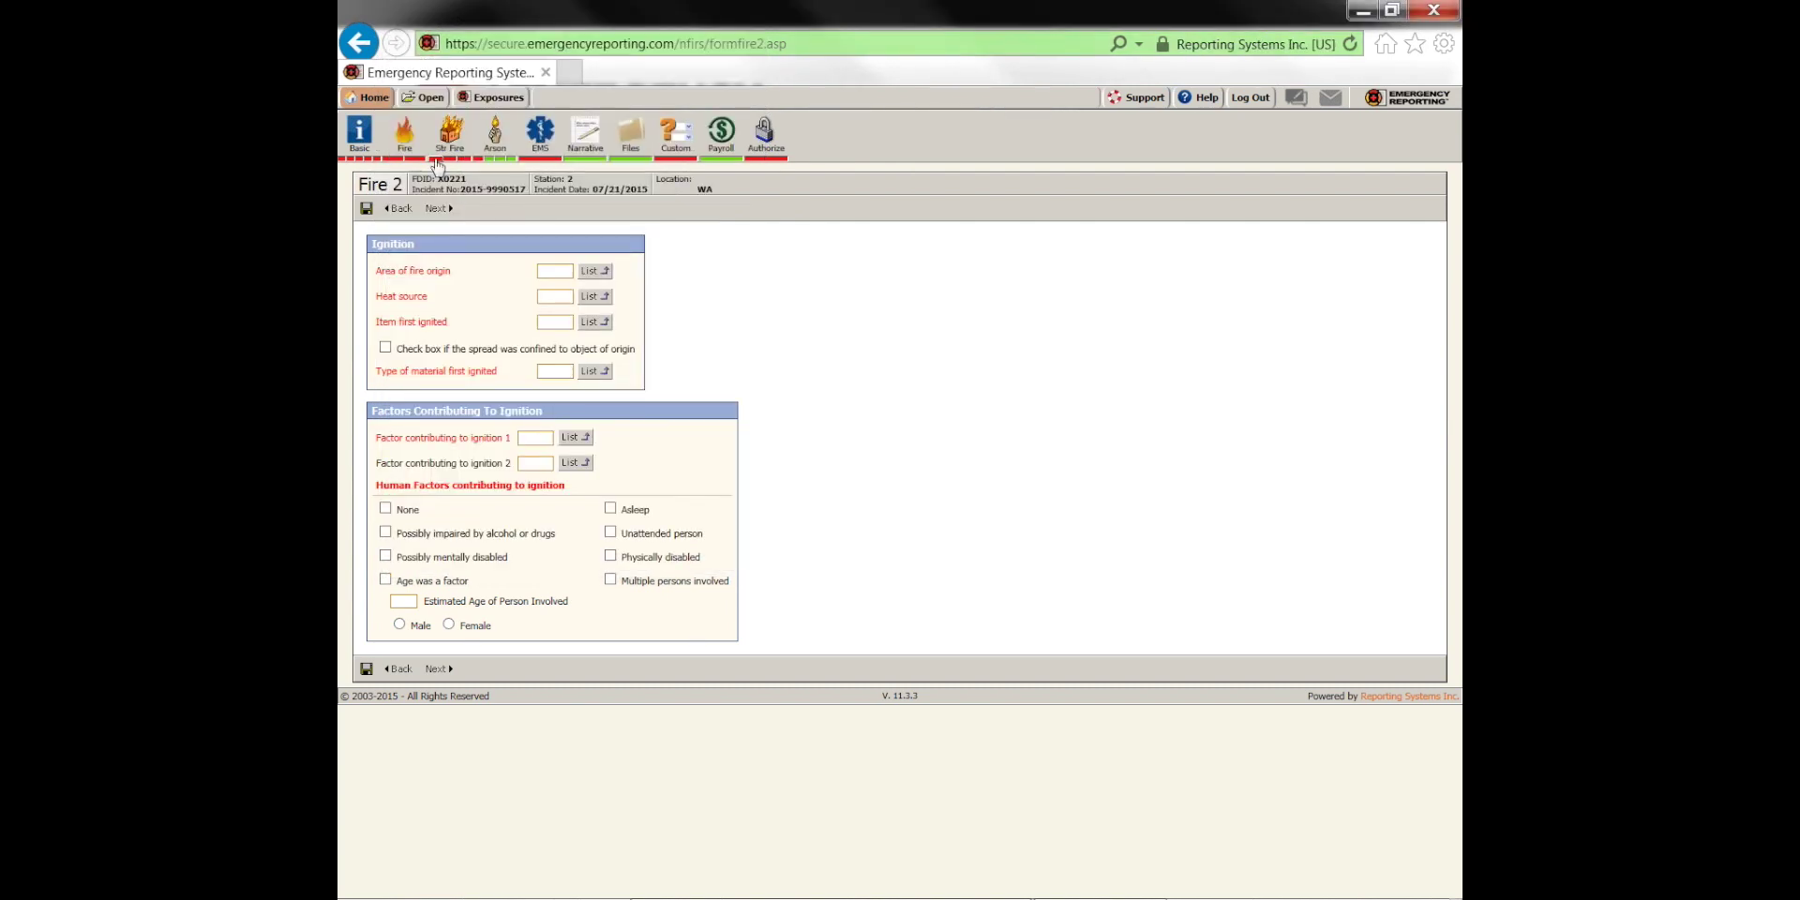
Advance to Structure Fire 2 and set Fire Spread to Beyond building of origin
left_click(436, 210)
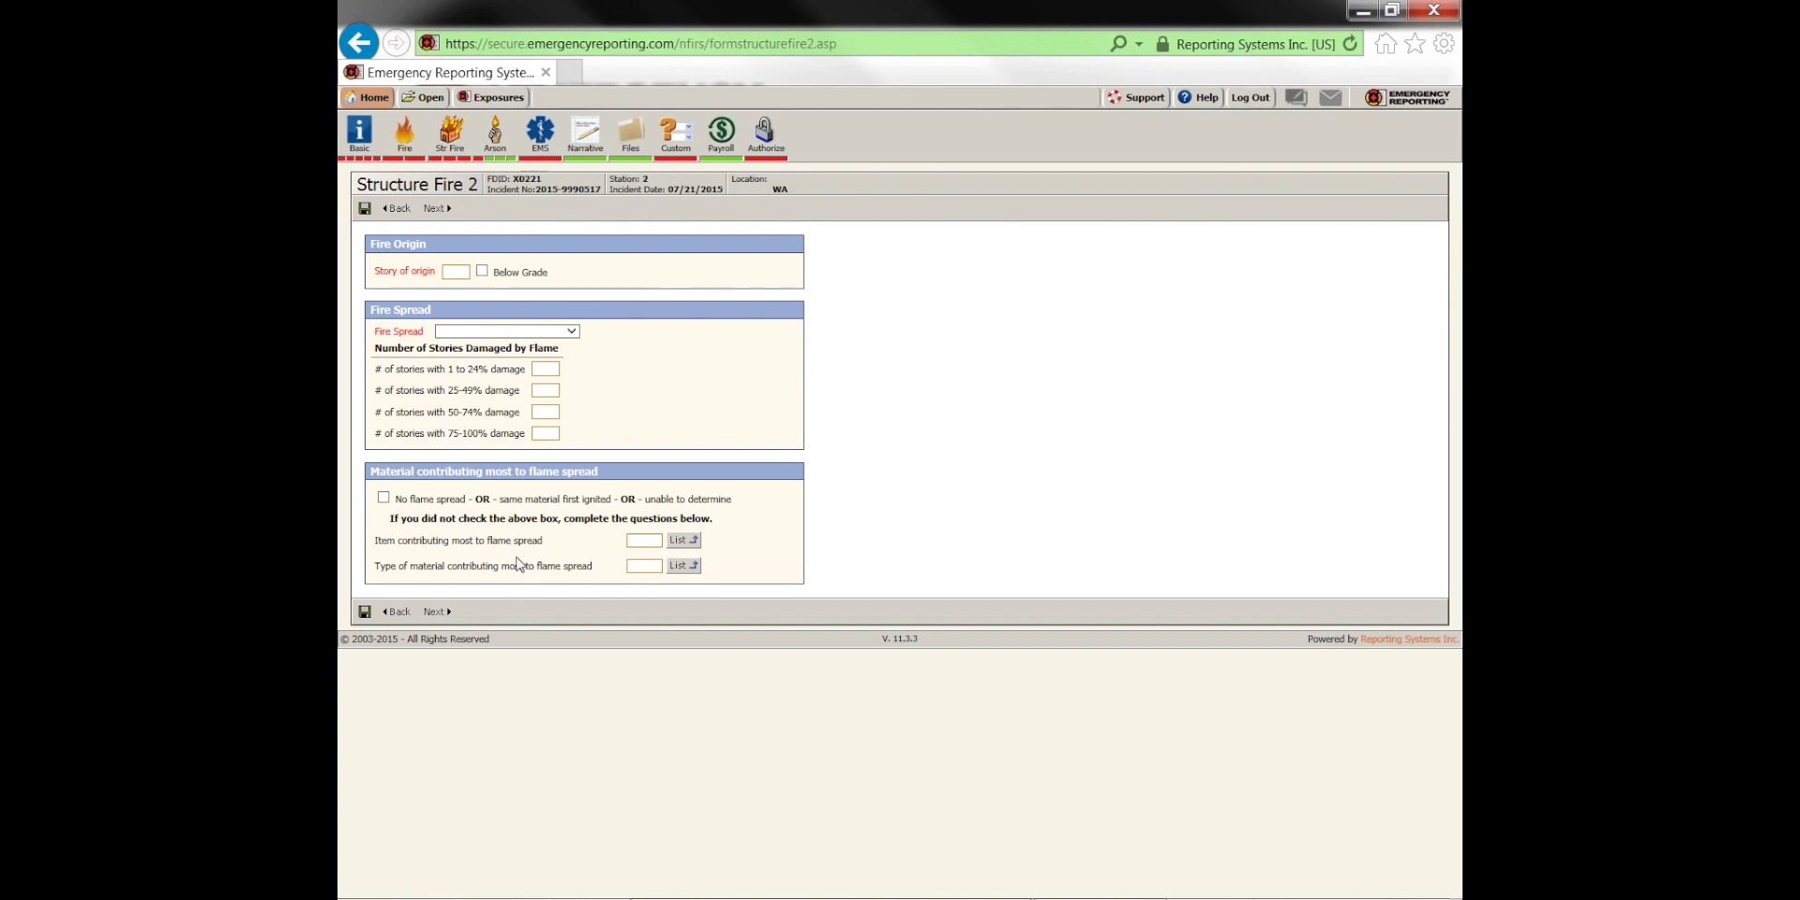
left_click(383, 498)
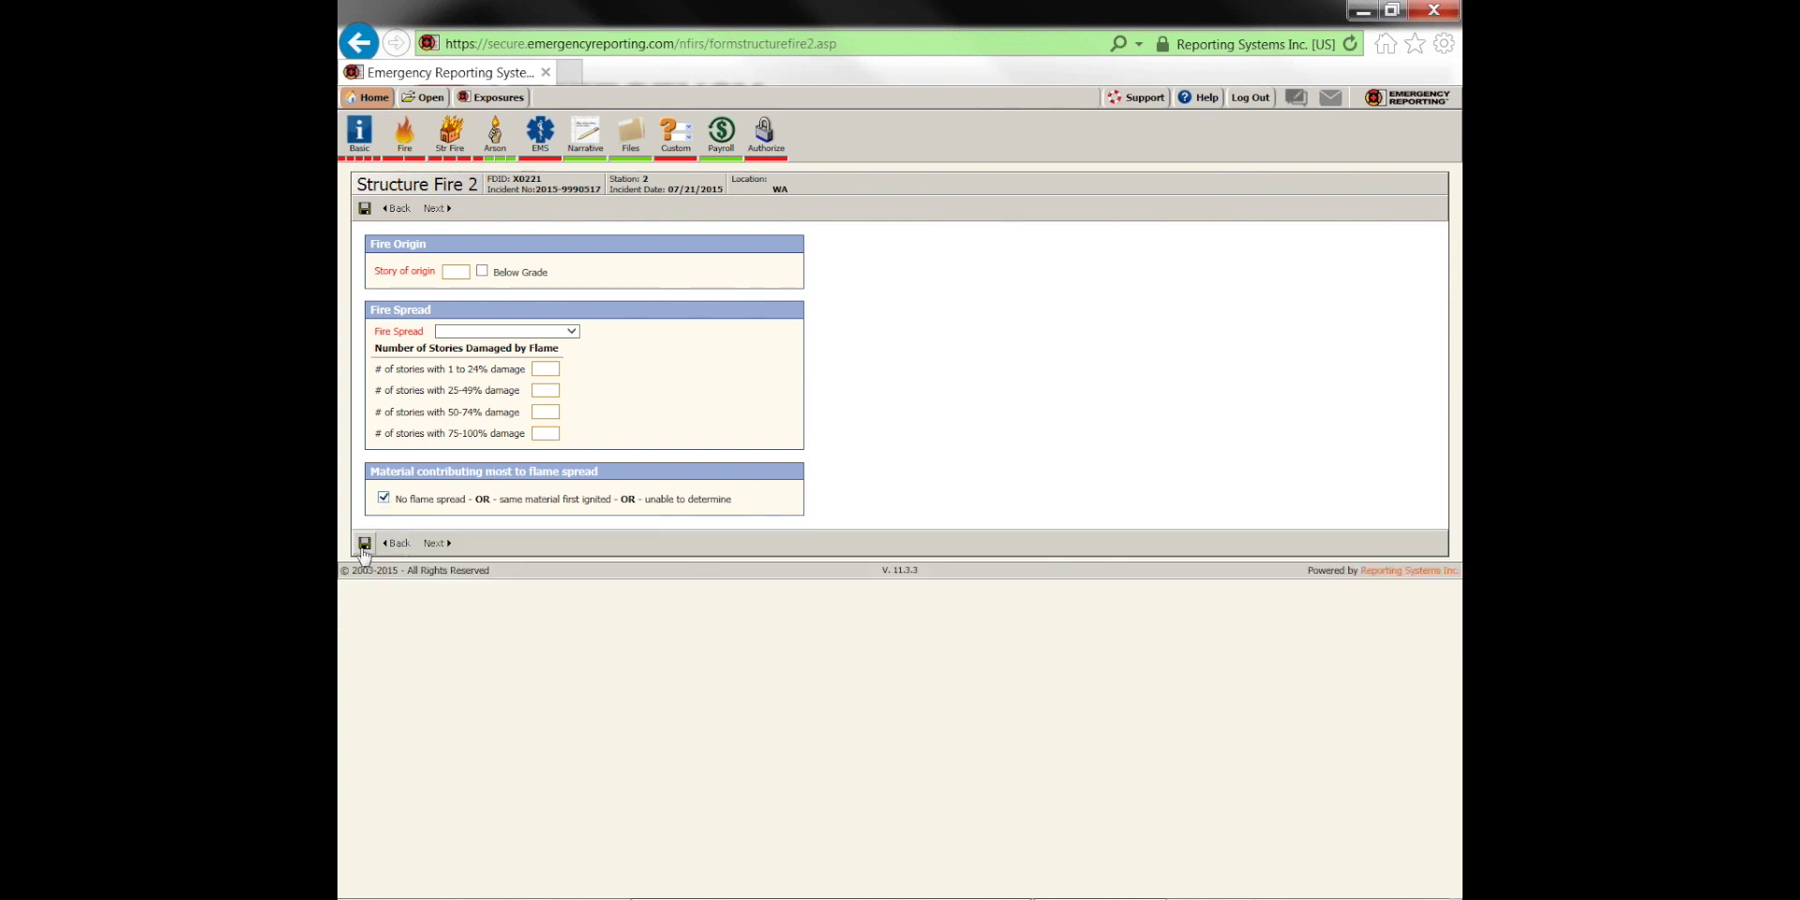
left_click(464, 333)
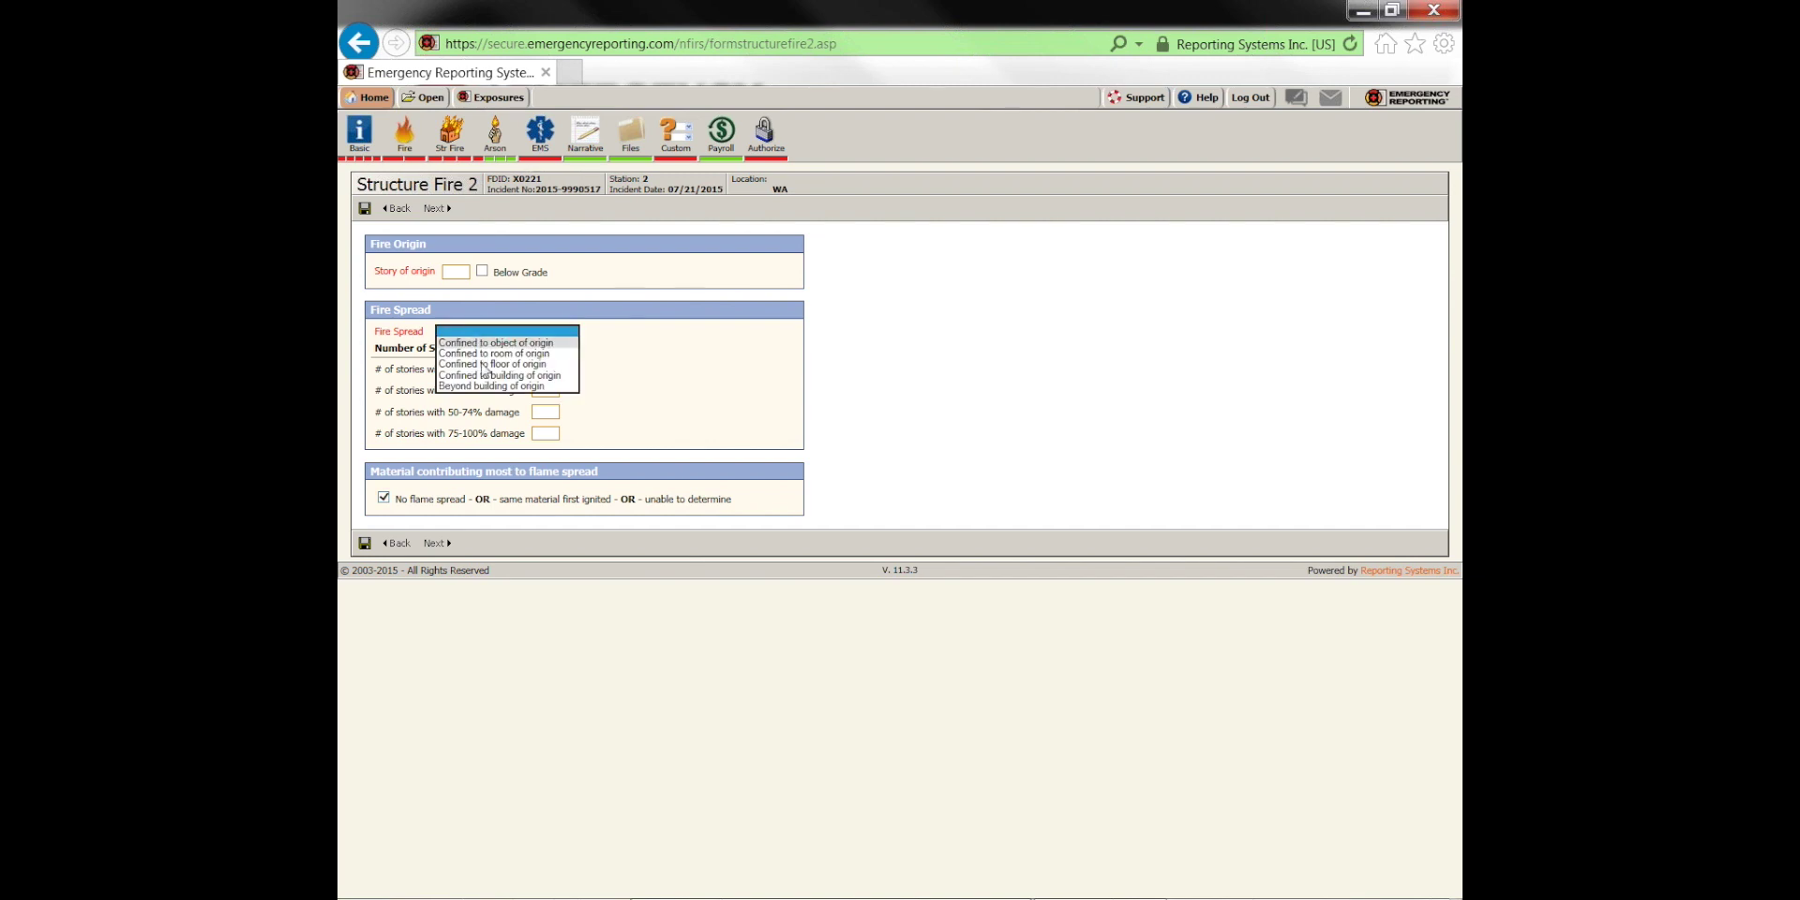
left_click(487, 389)
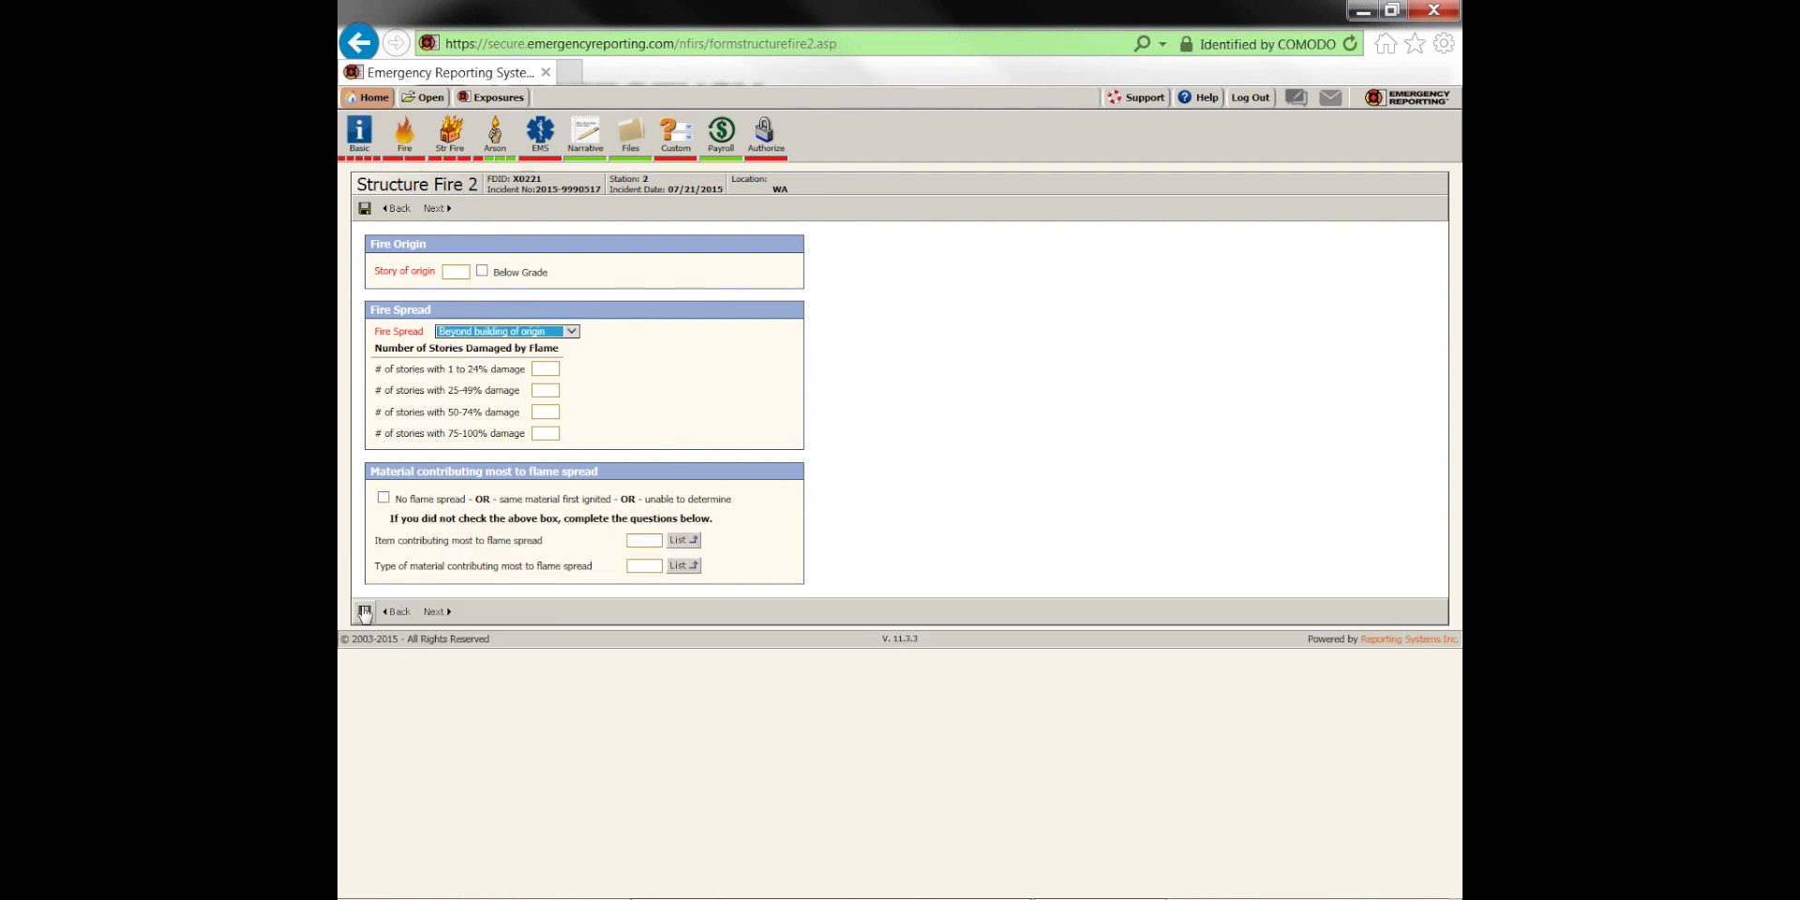
left_click(482, 331)
left_click(671, 372)
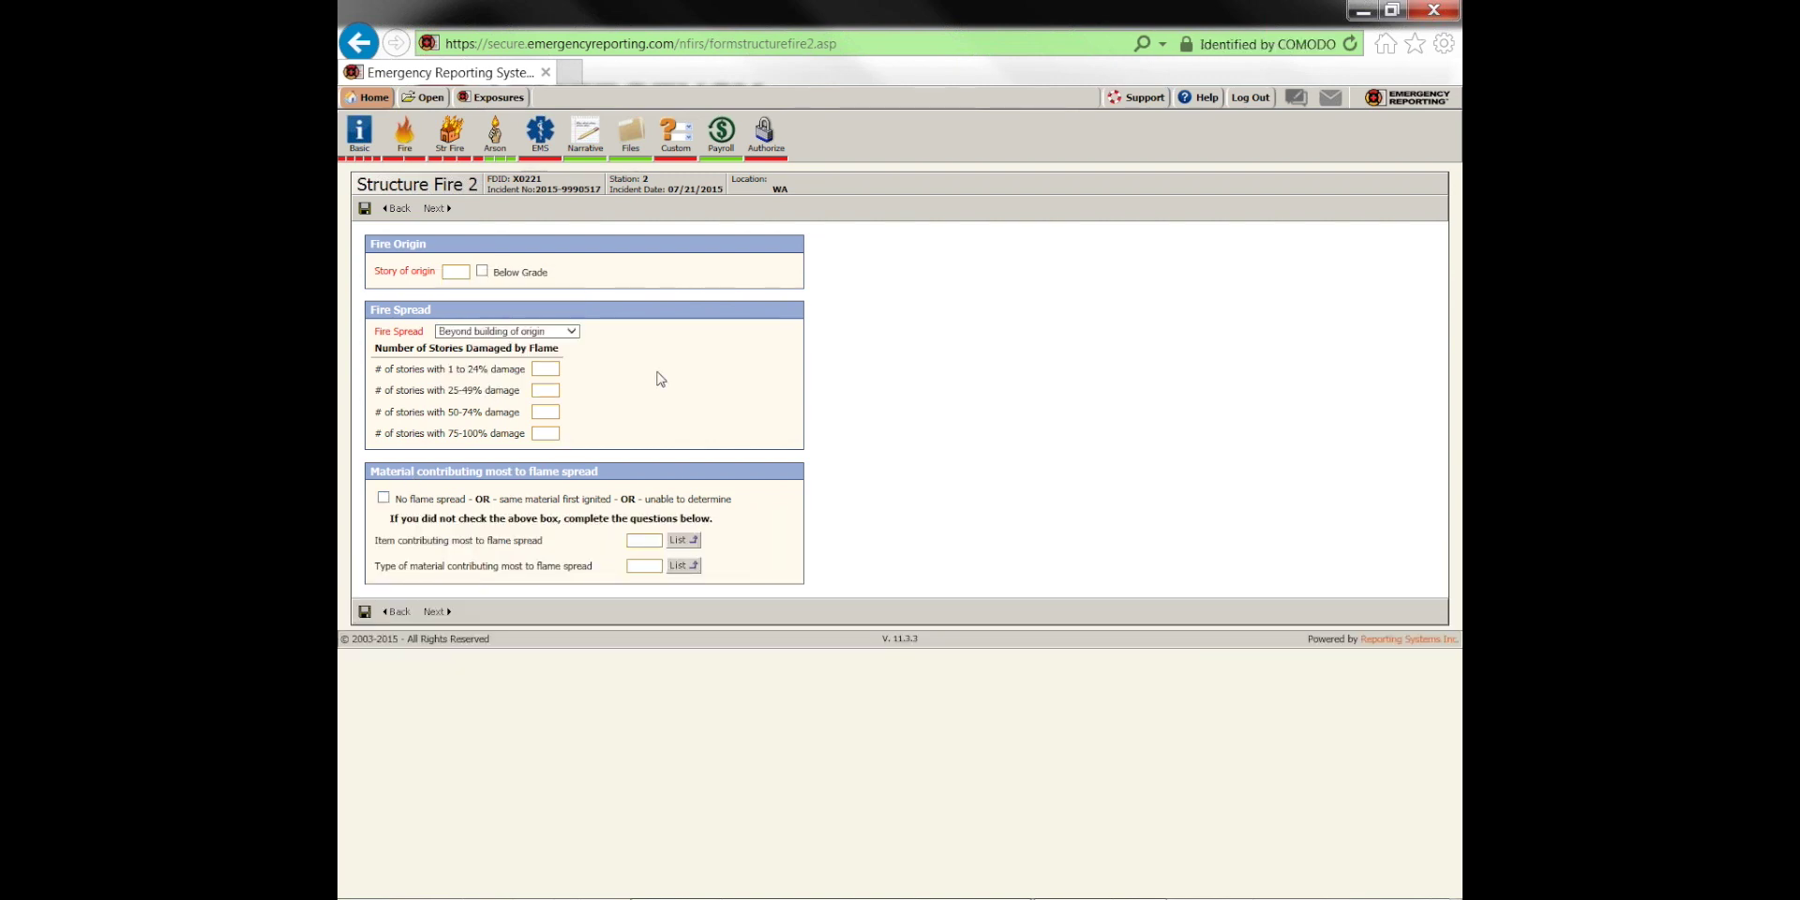
Tick No flame spread, save the form, and view the Authorize page's missing required fields
left_click(384, 497)
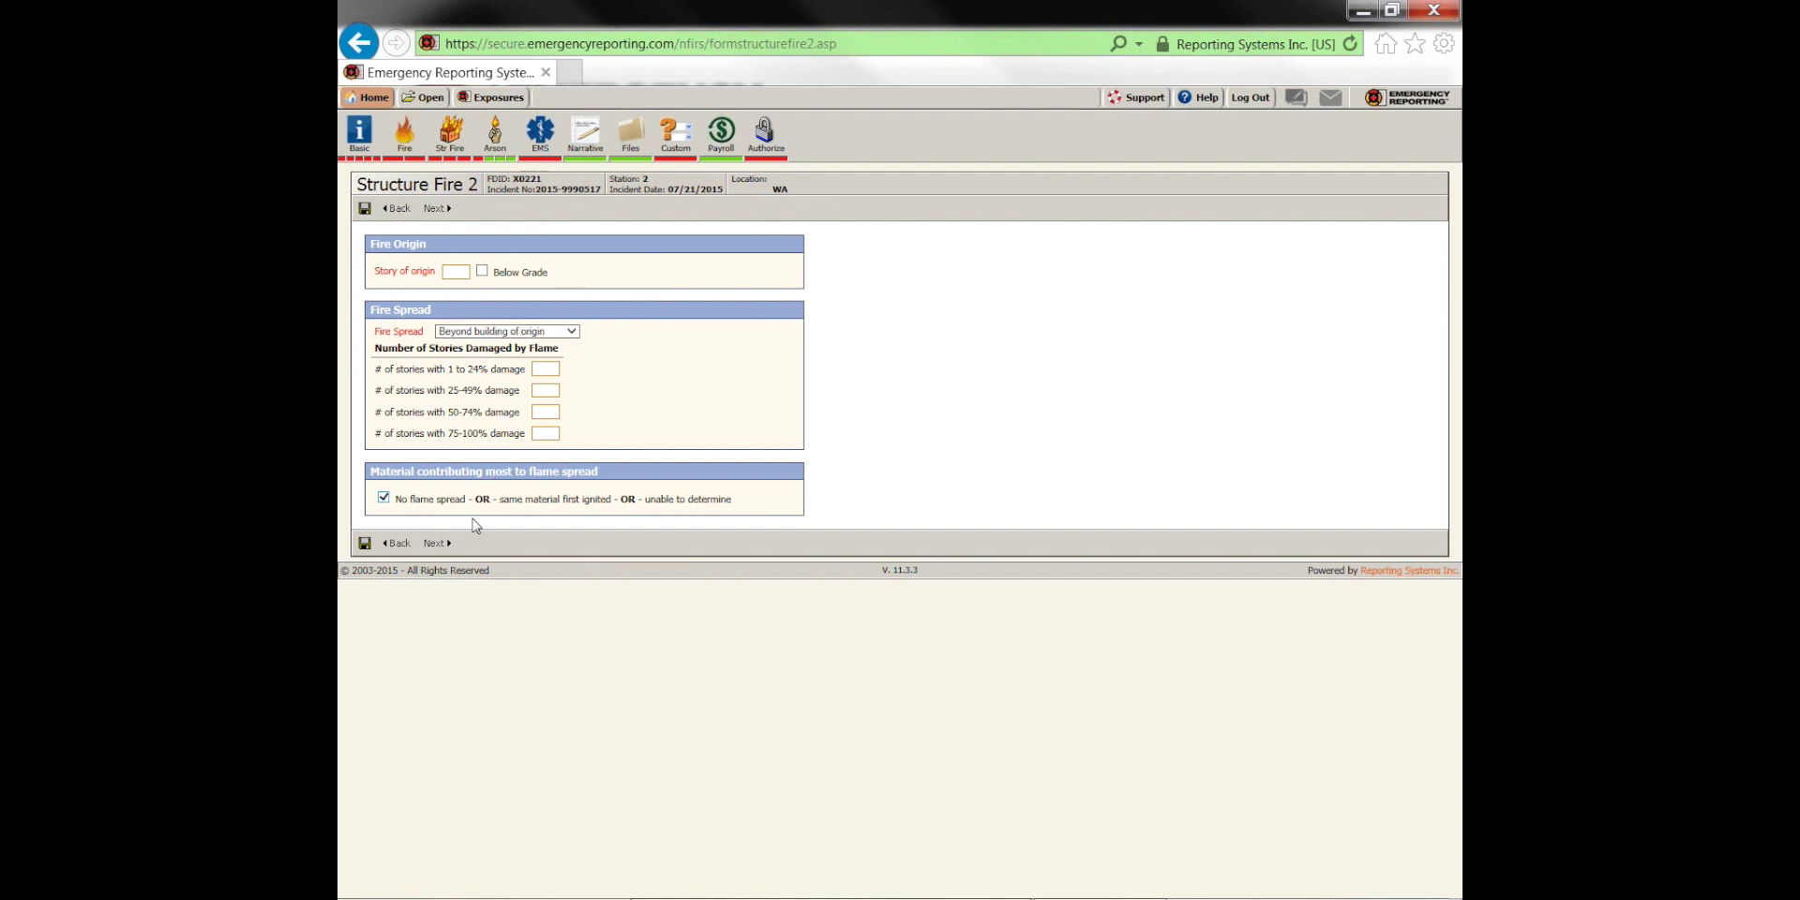
left_click(364, 544)
left_click(765, 136)
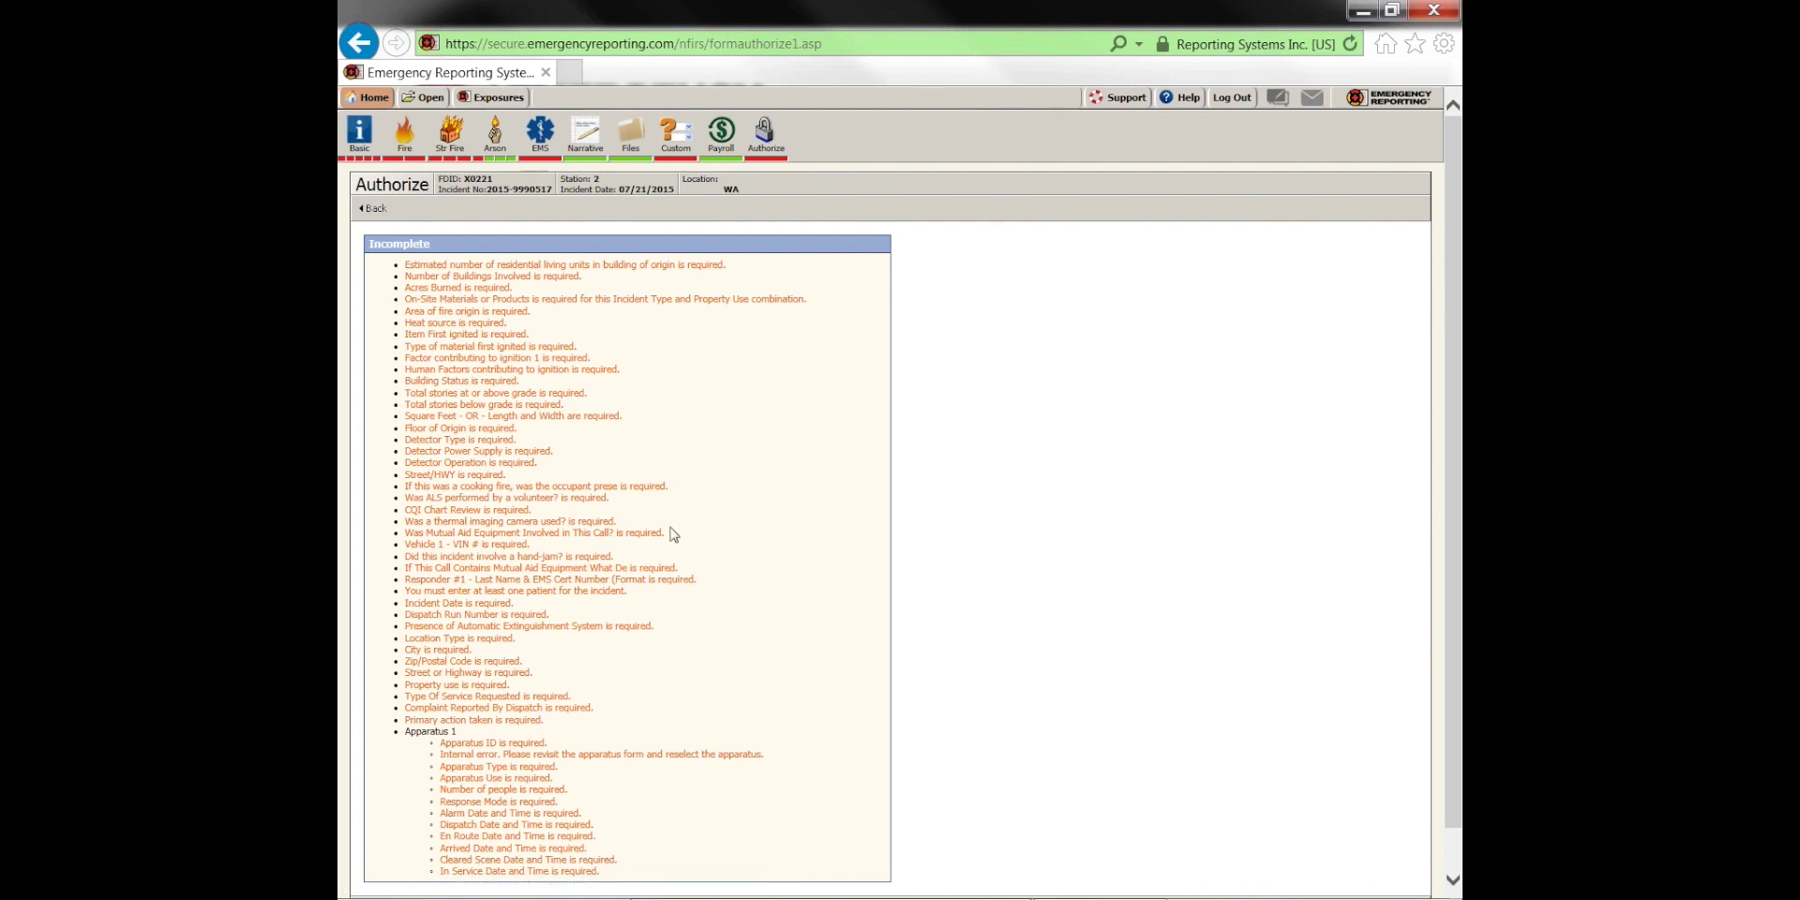
Reopen Structure Fire 2 and briefly highlight its No flame spread wording
left_click(452, 161)
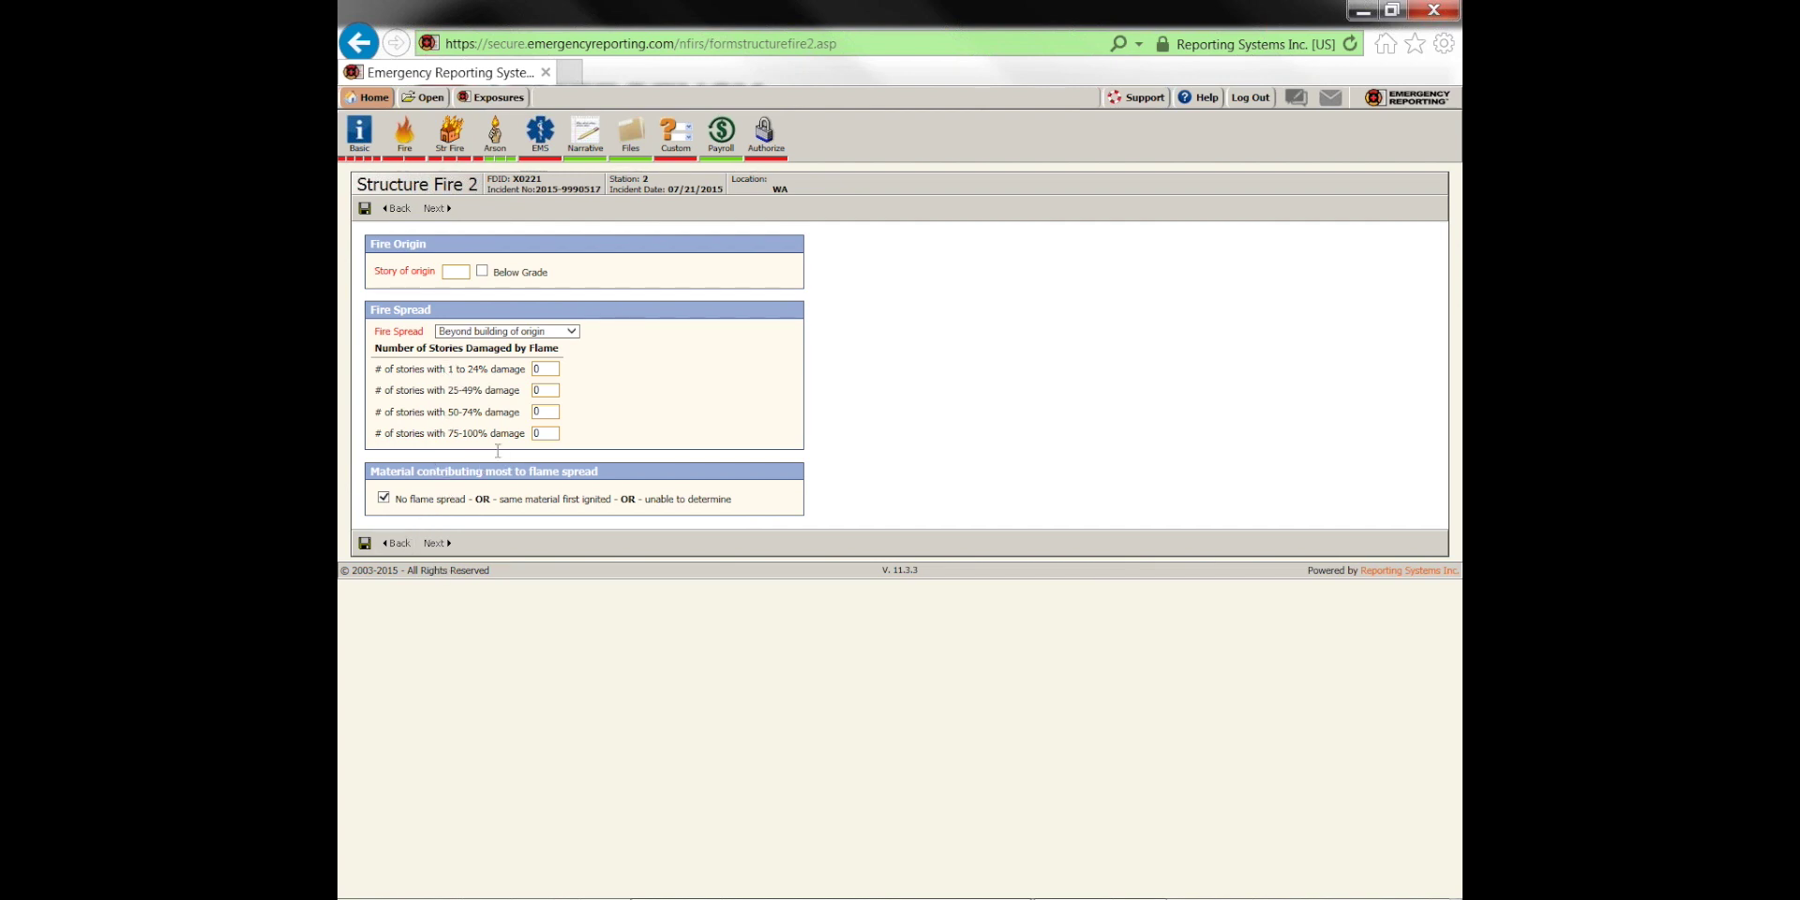
left_click_drag(396, 498, 465, 506)
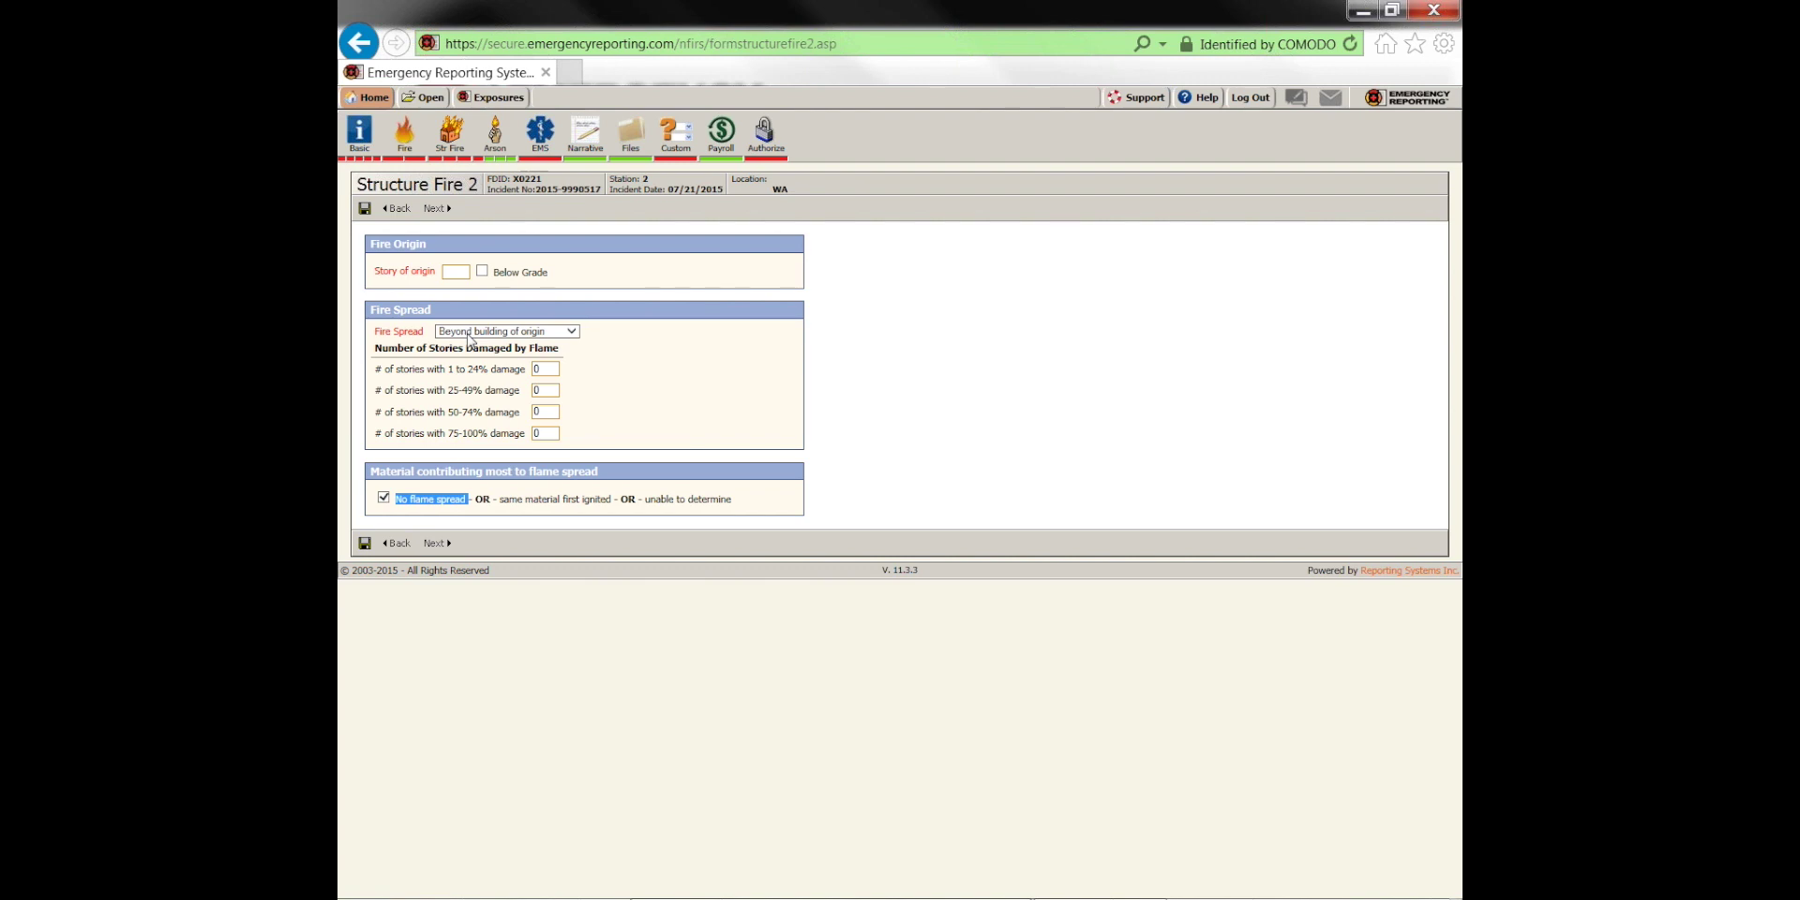
left_click(634, 376)
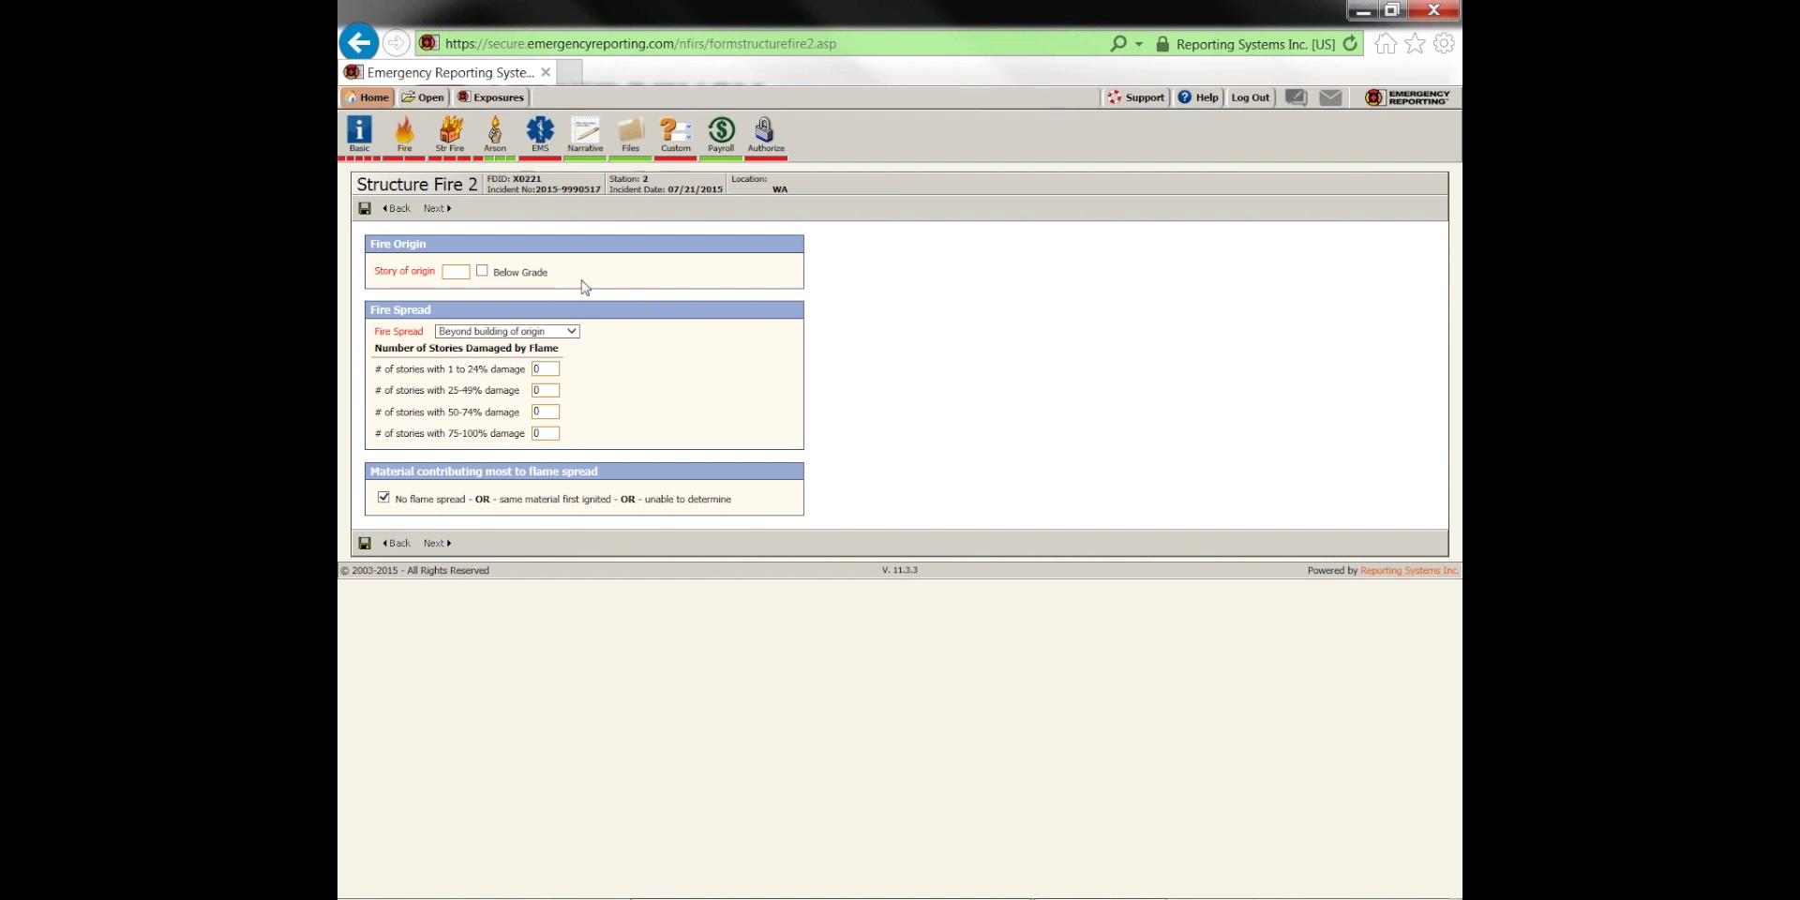
left_click(487, 99)
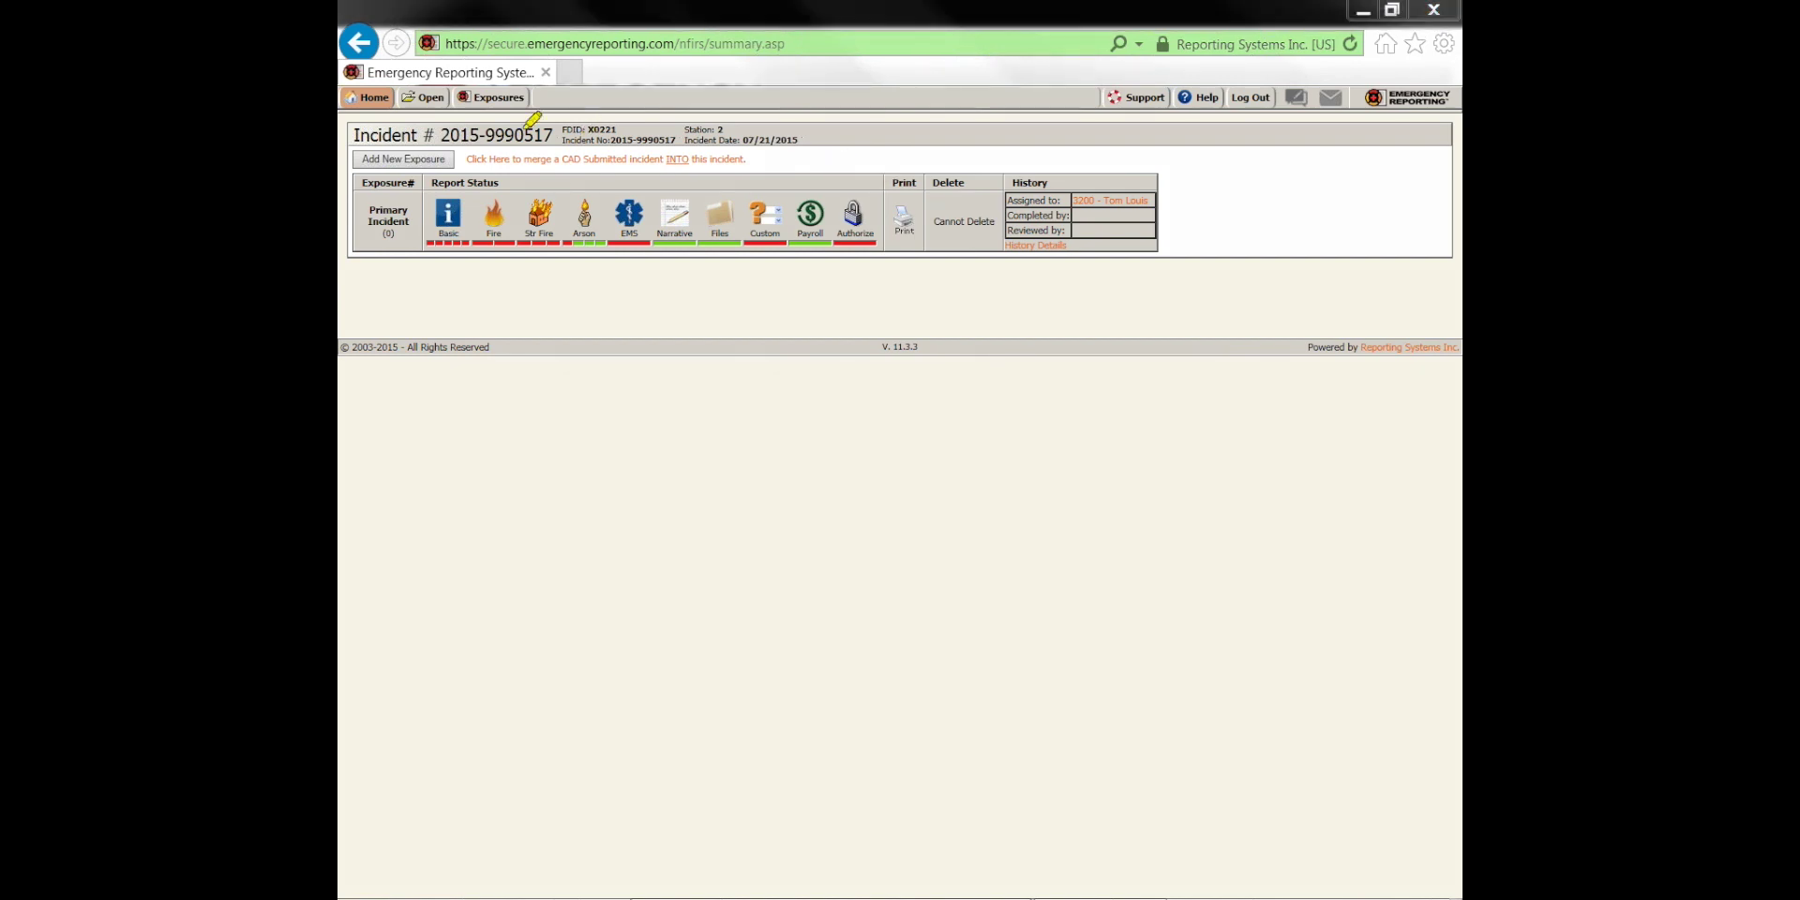
left_click_drag(459, 97, 555, 95)
mouse_move(349, 156)
left_mouse_down()
mouse_move(461, 153)
mouse_move(373, 154)
left_mouse_up()
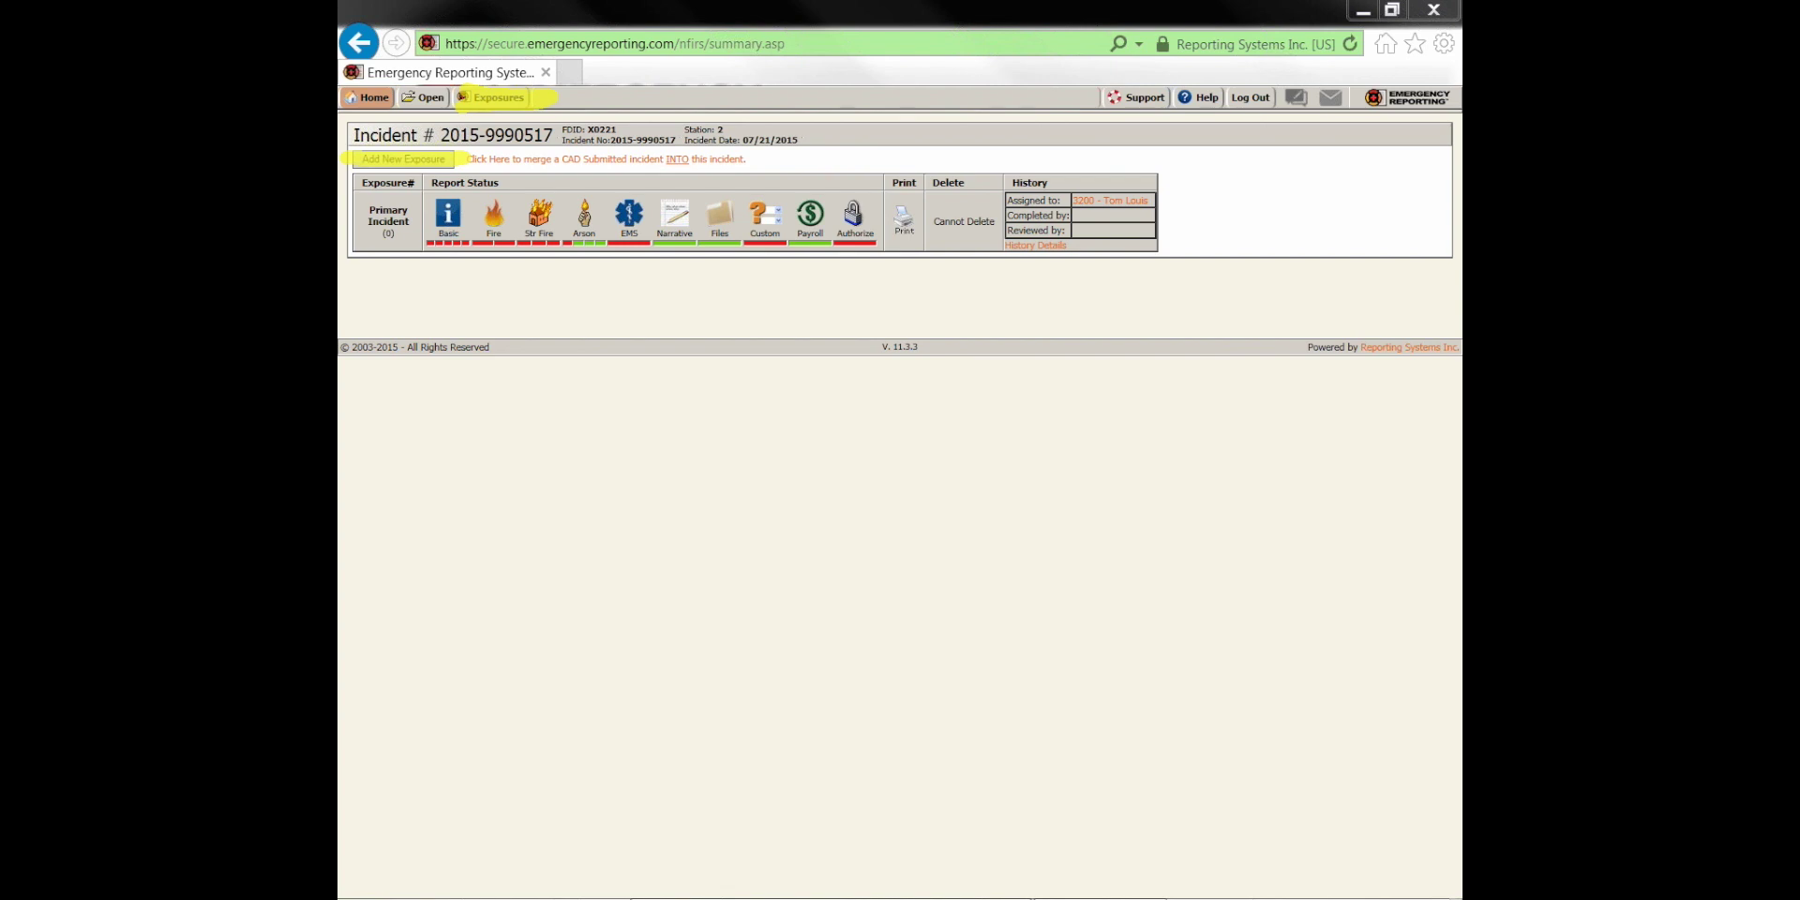
key("Escape")
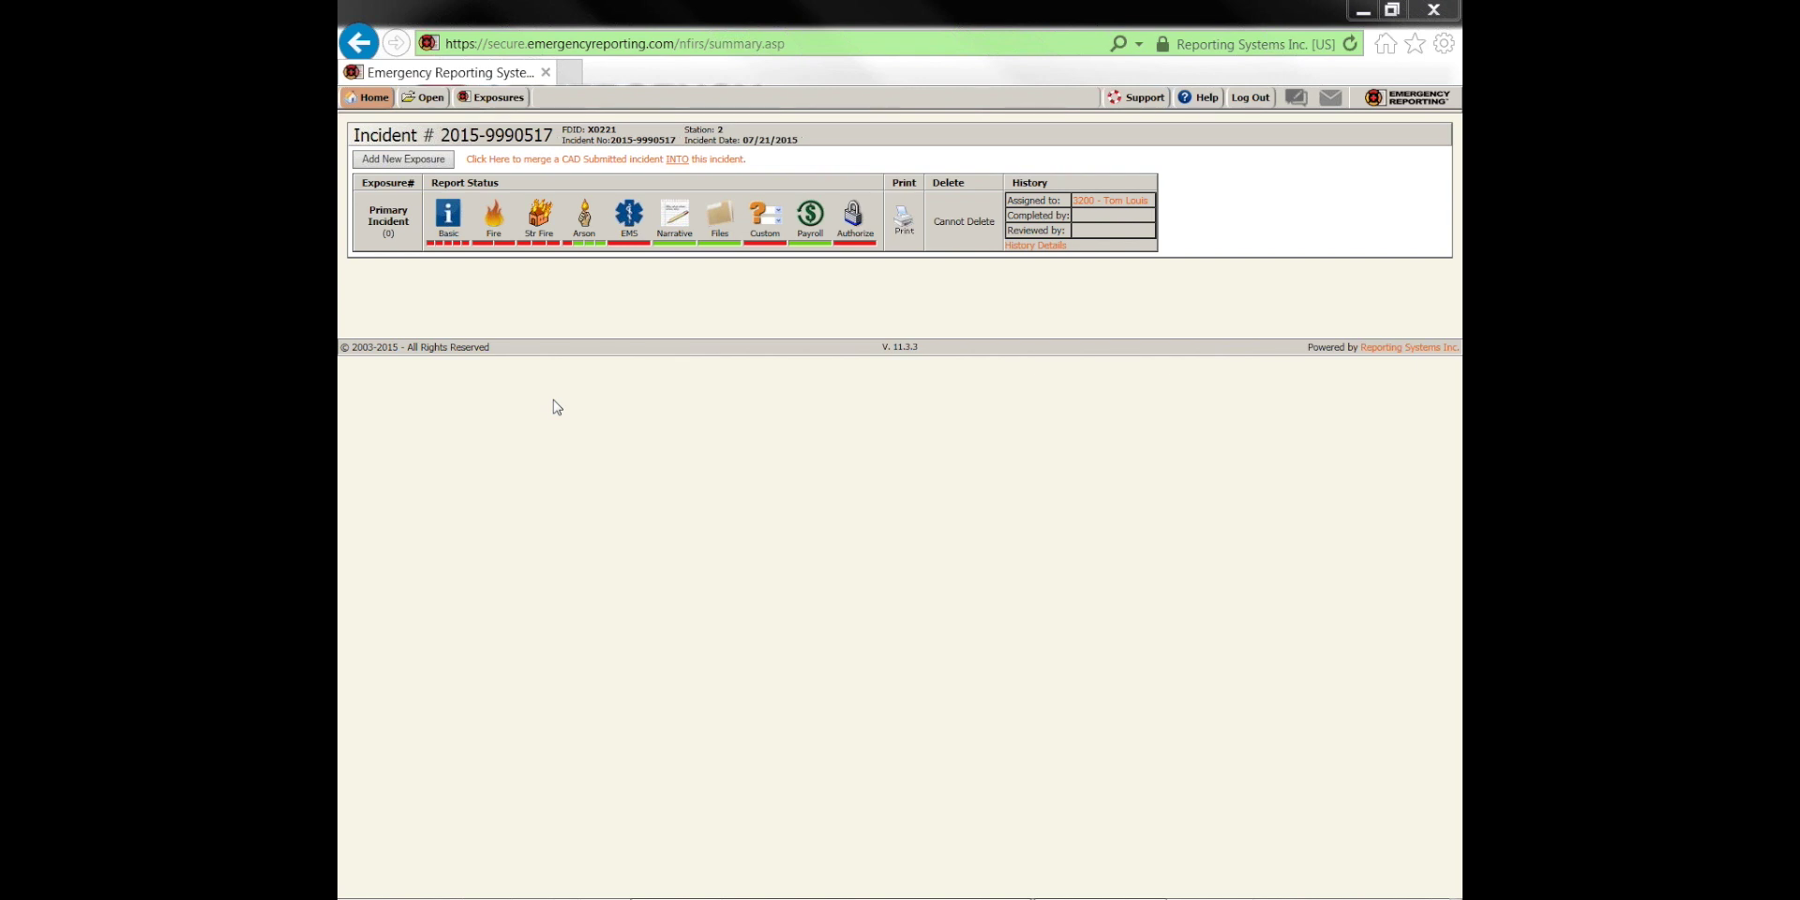
Add Exposure #1 with incident type 111 Building fire, then return to Basic Info 1
left_click(418, 165)
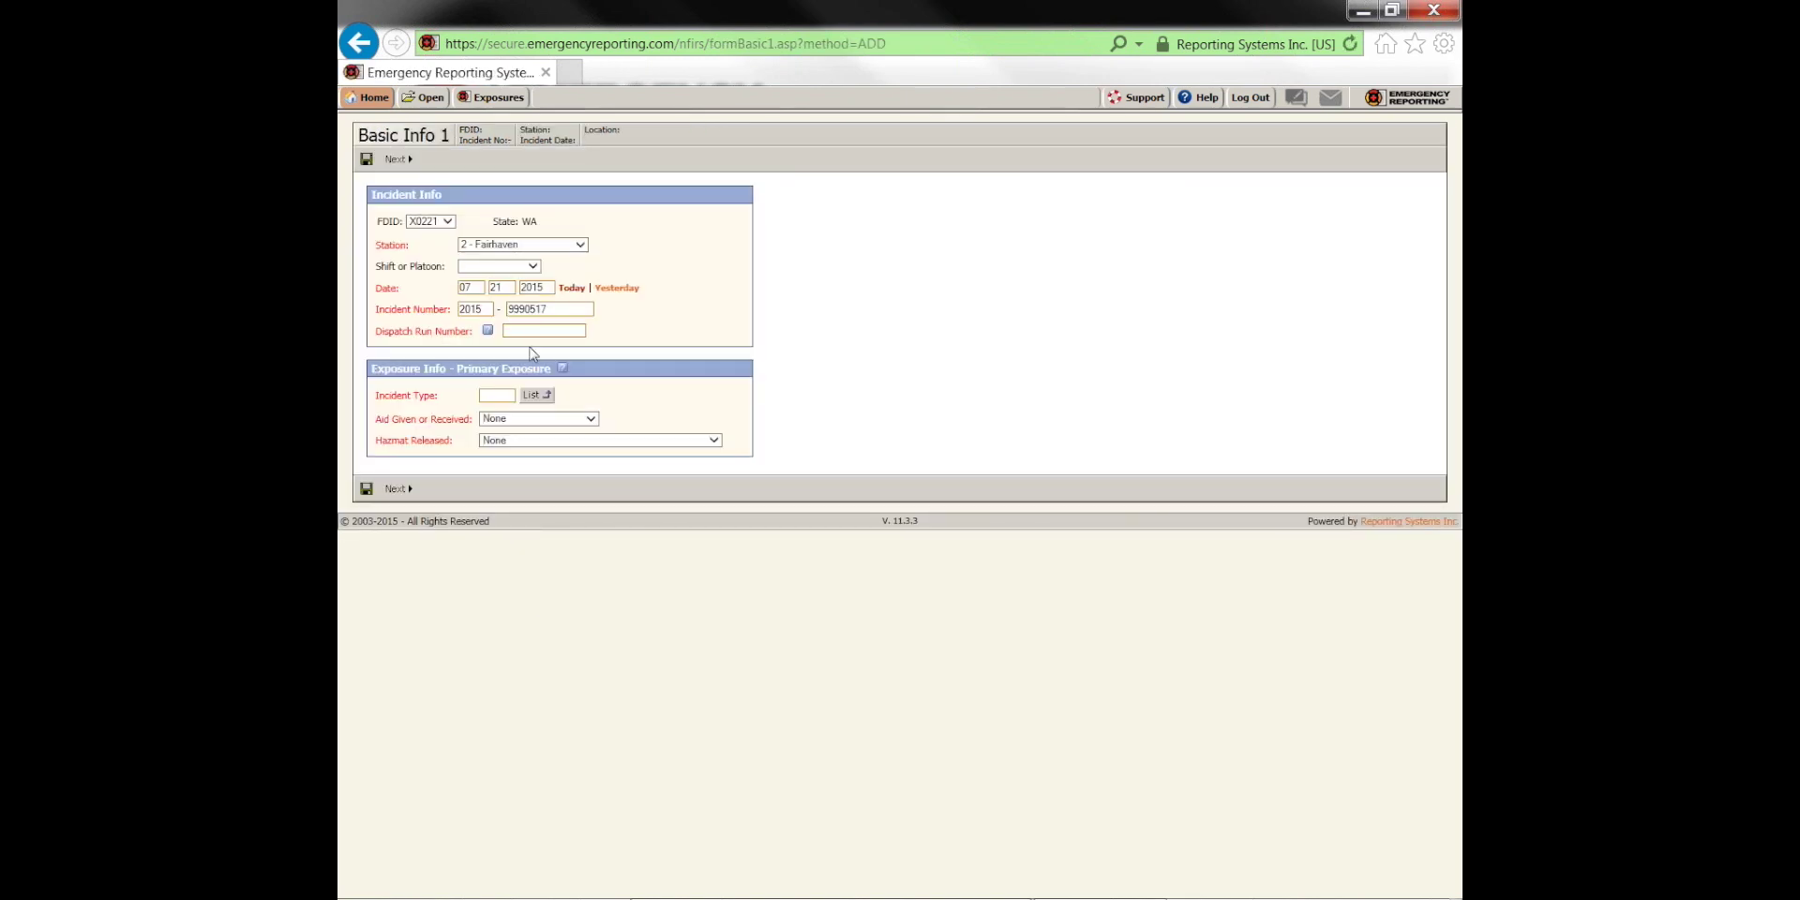
left_click(495, 394)
type("111")
left_click(395, 488)
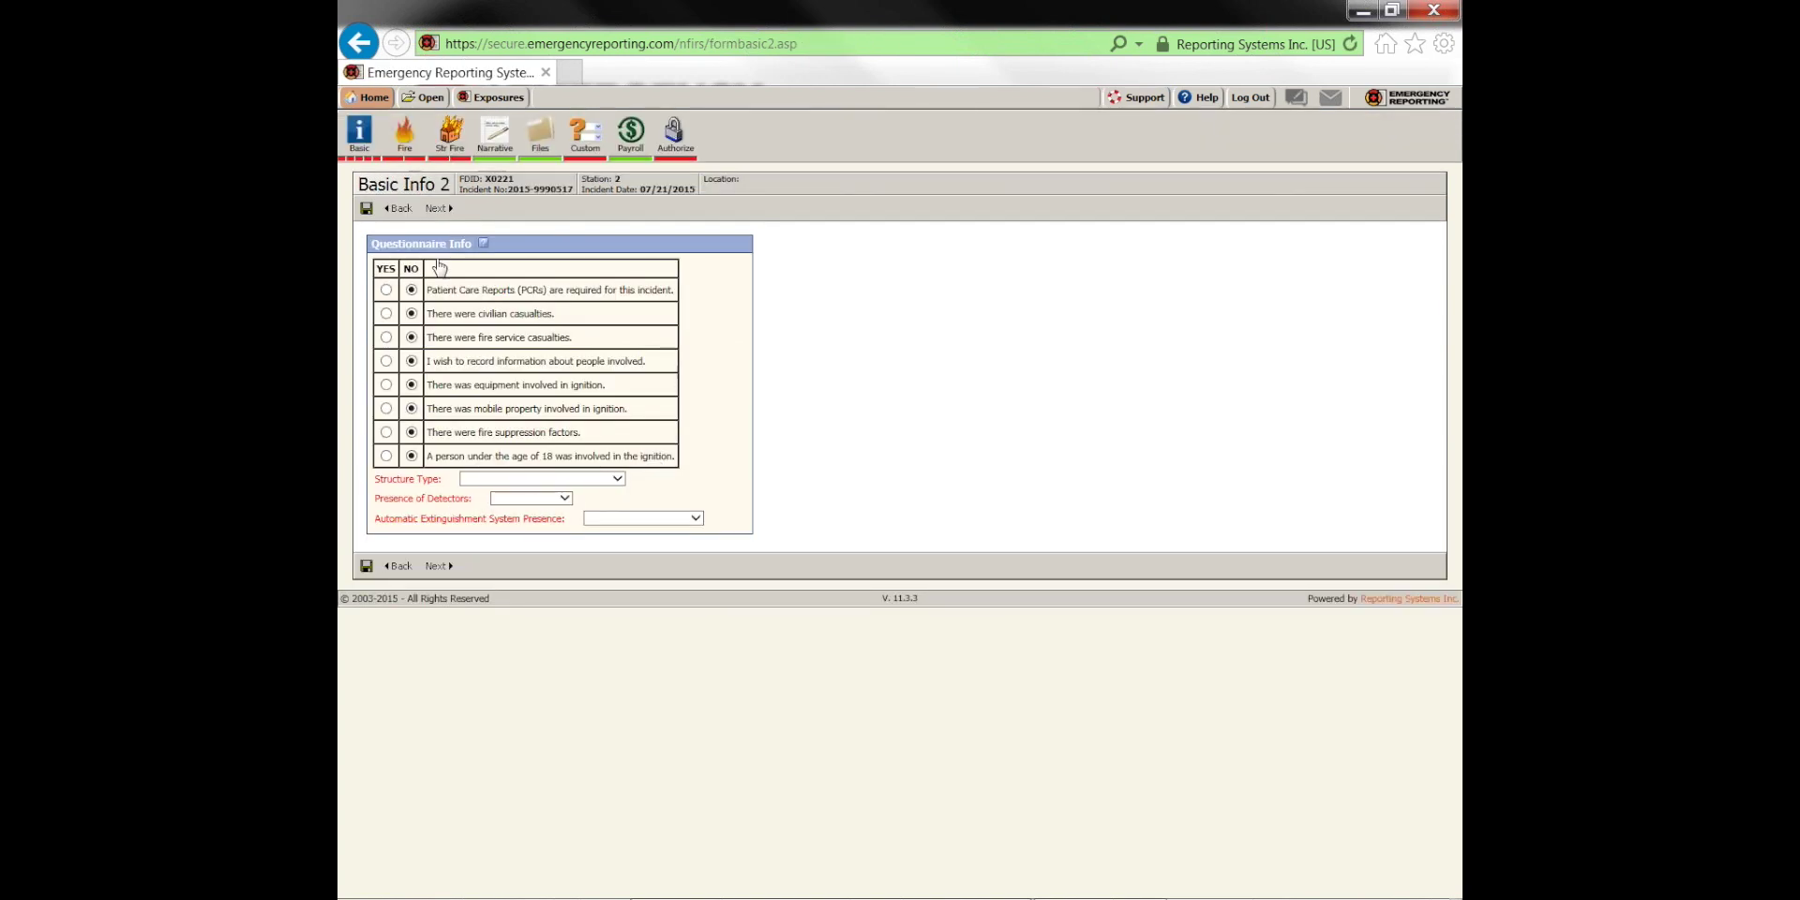
left_click(401, 209)
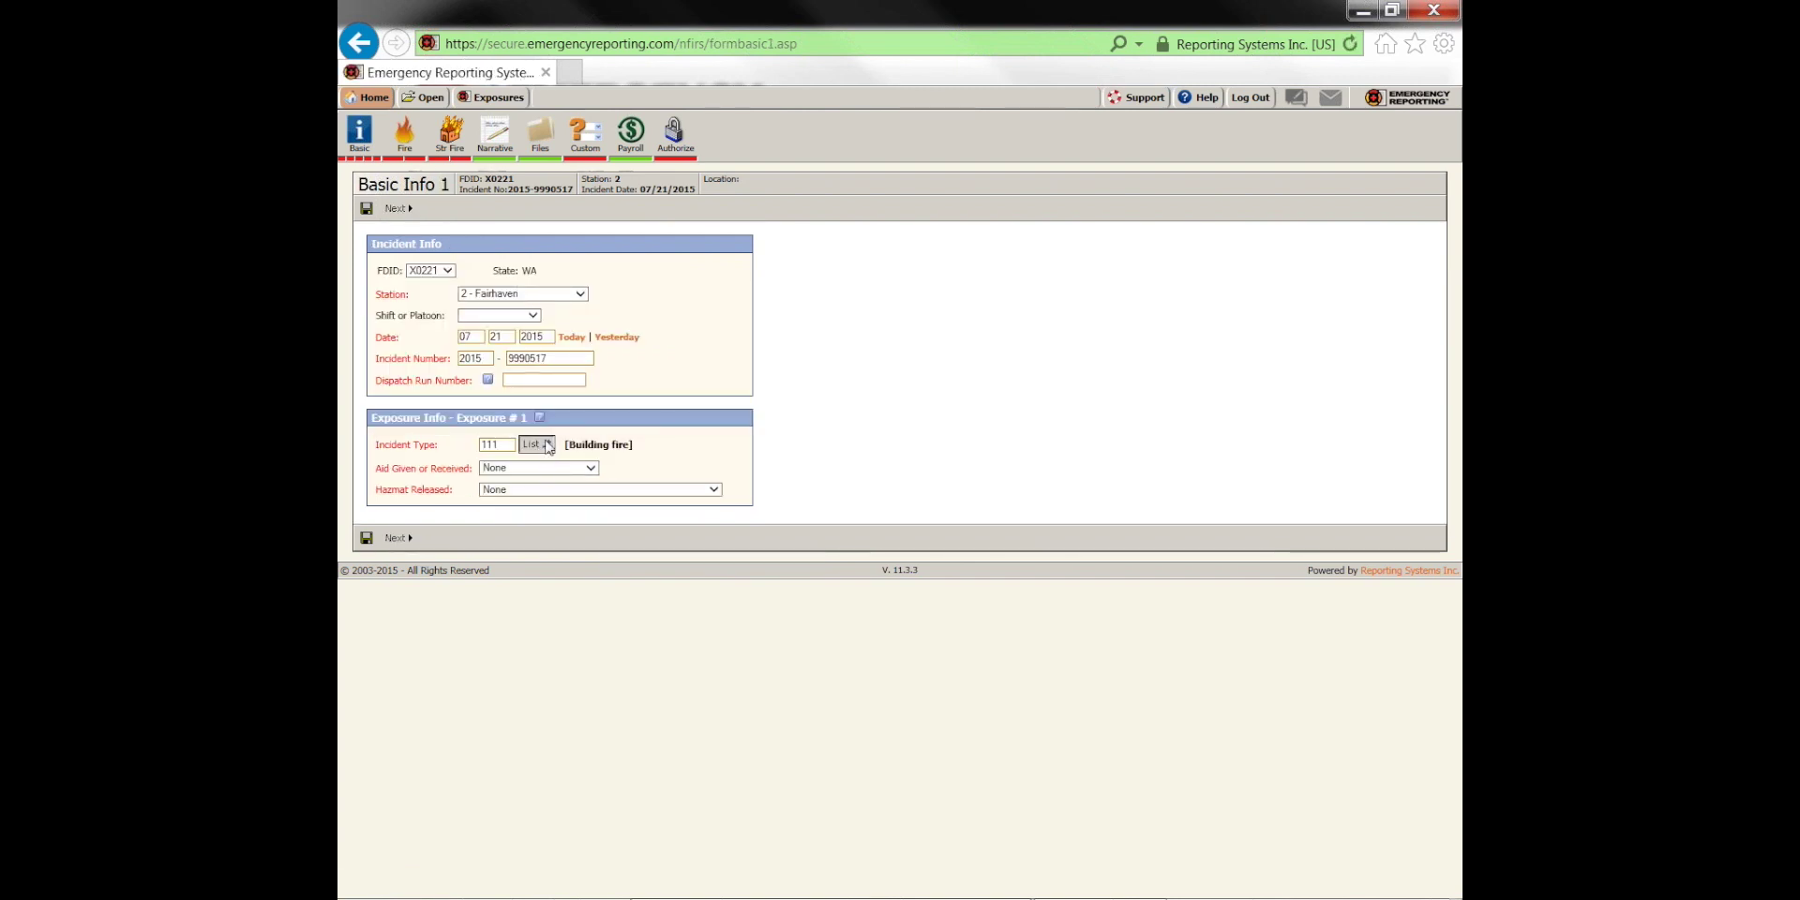
Change Exposure #1's incident type to 160 Special outside fire, other, save, and return to Incidents
left_click(537, 445)
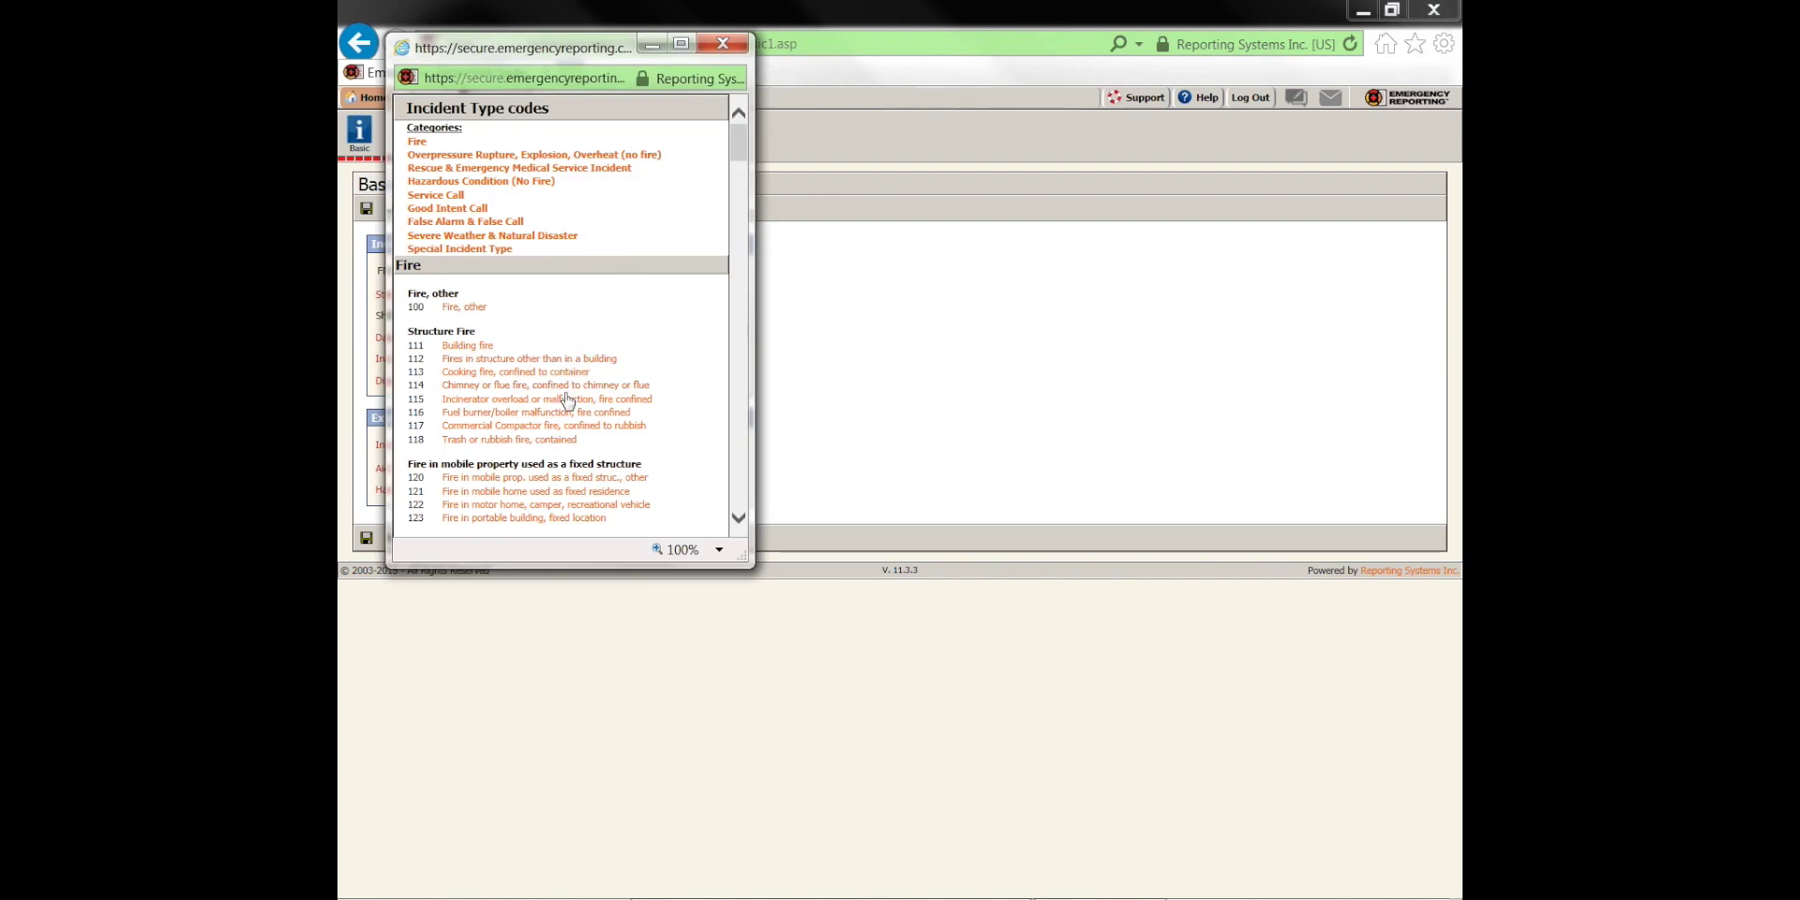
scroll(566, 401, "down", 3)
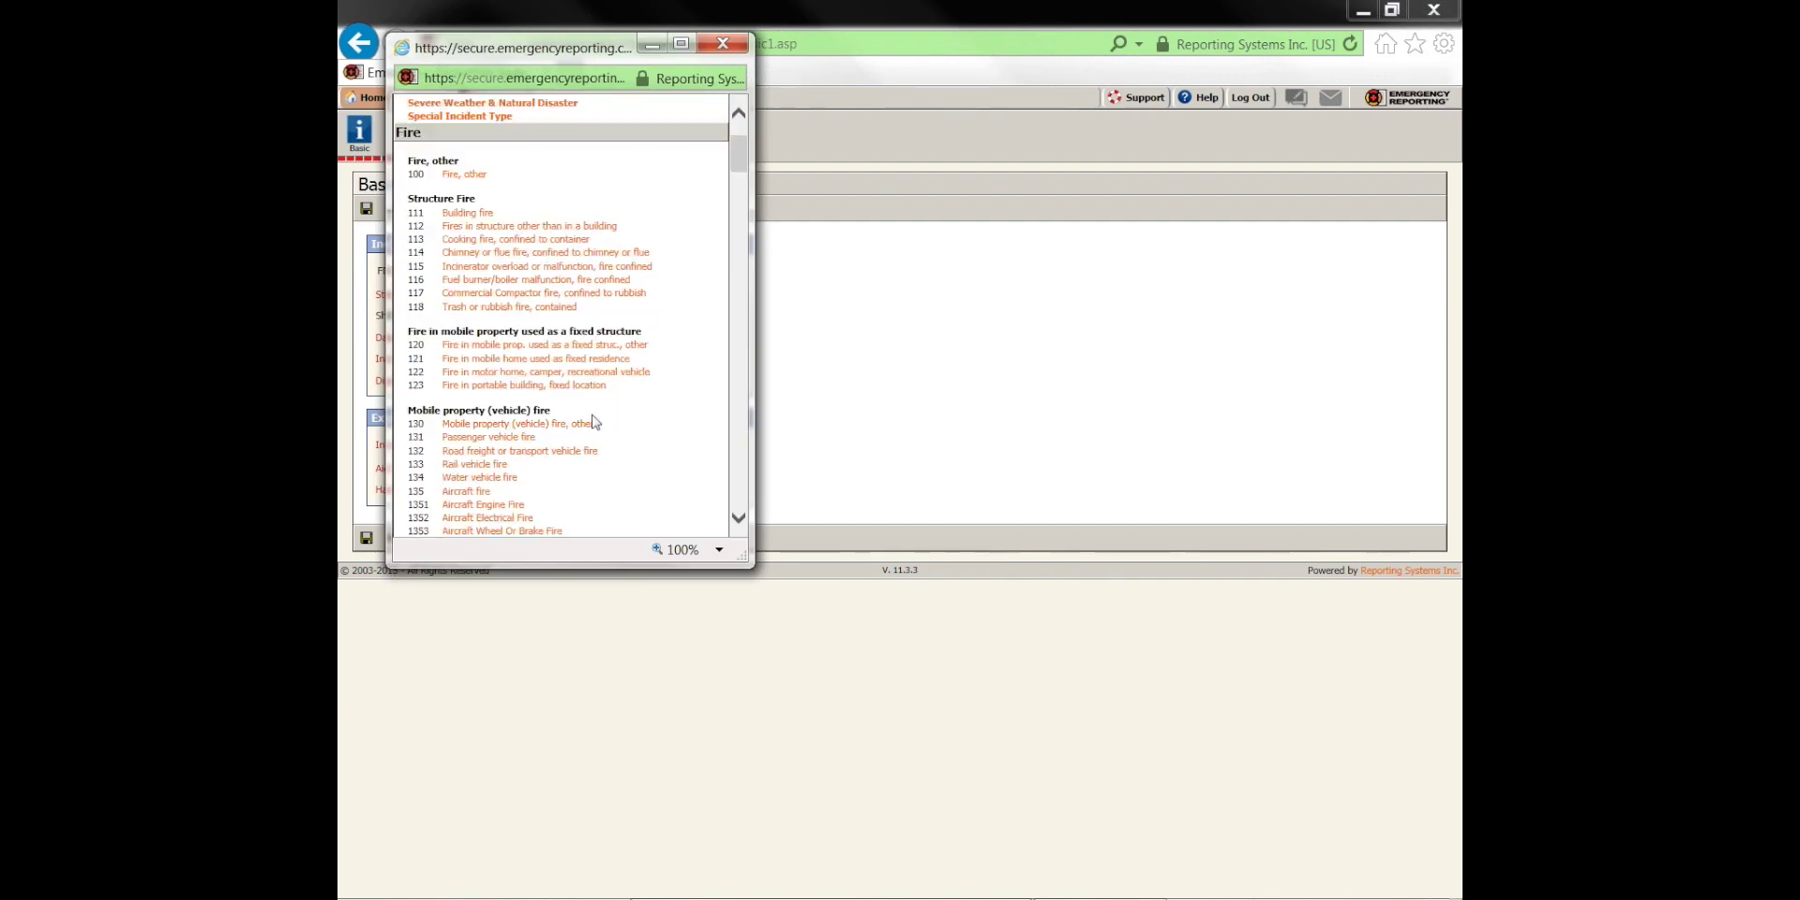
scroll(596, 431, "down", 2)
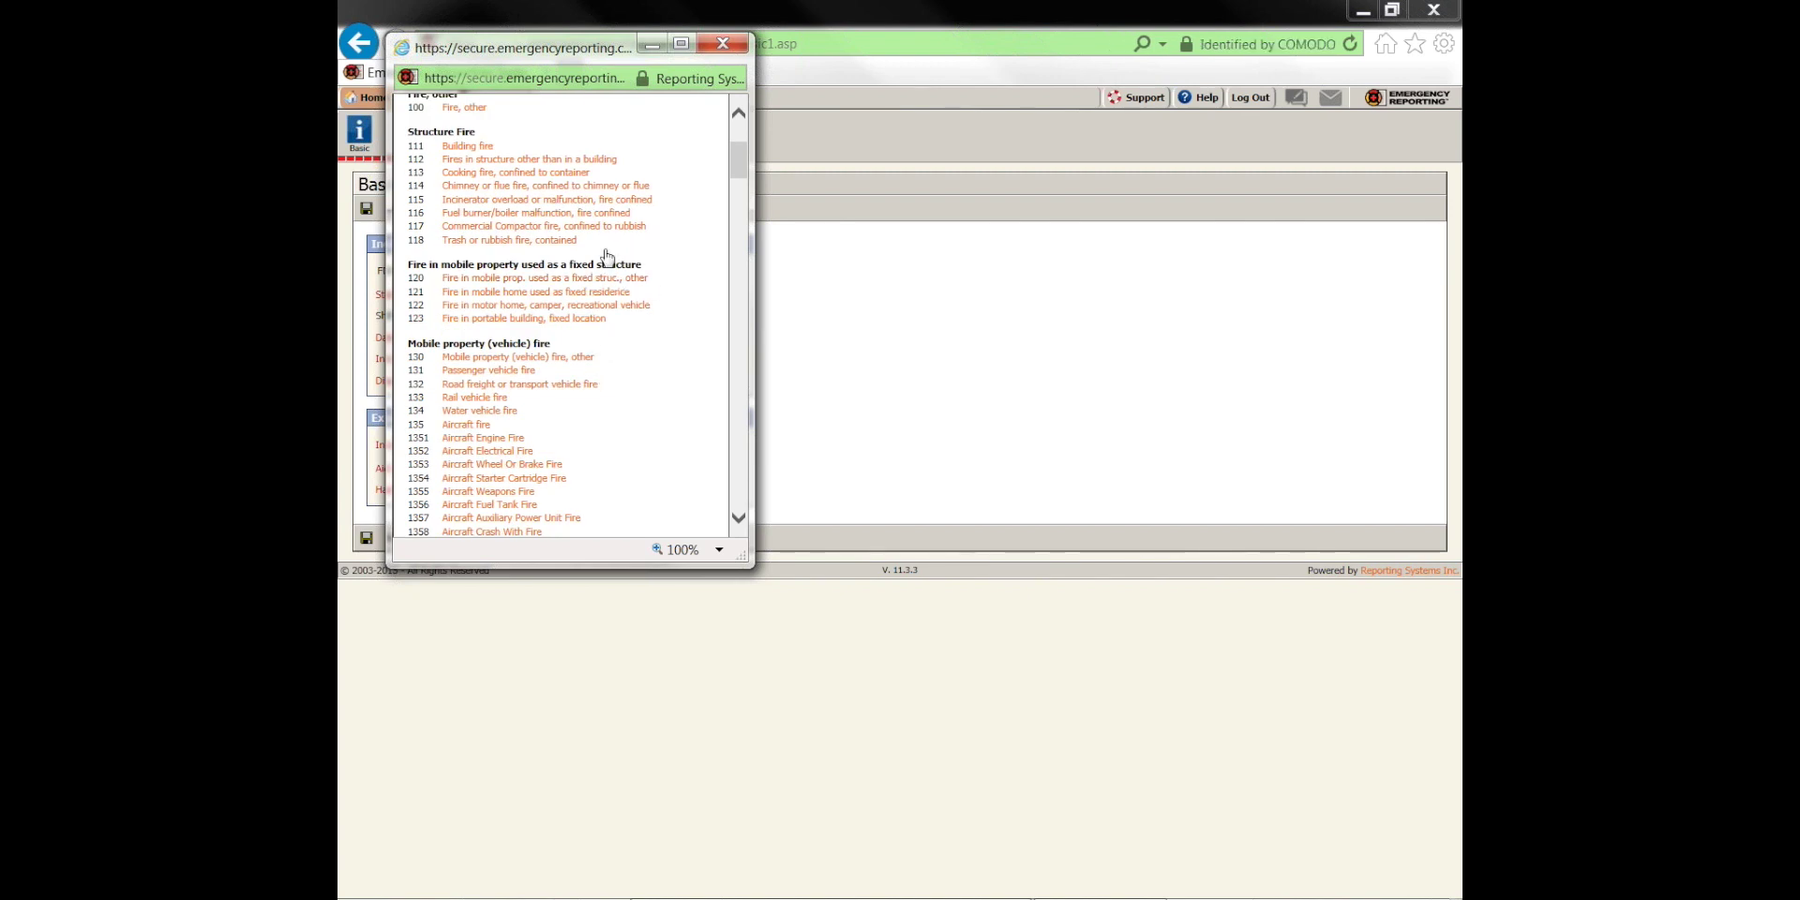
scroll(641, 310, "down", 2)
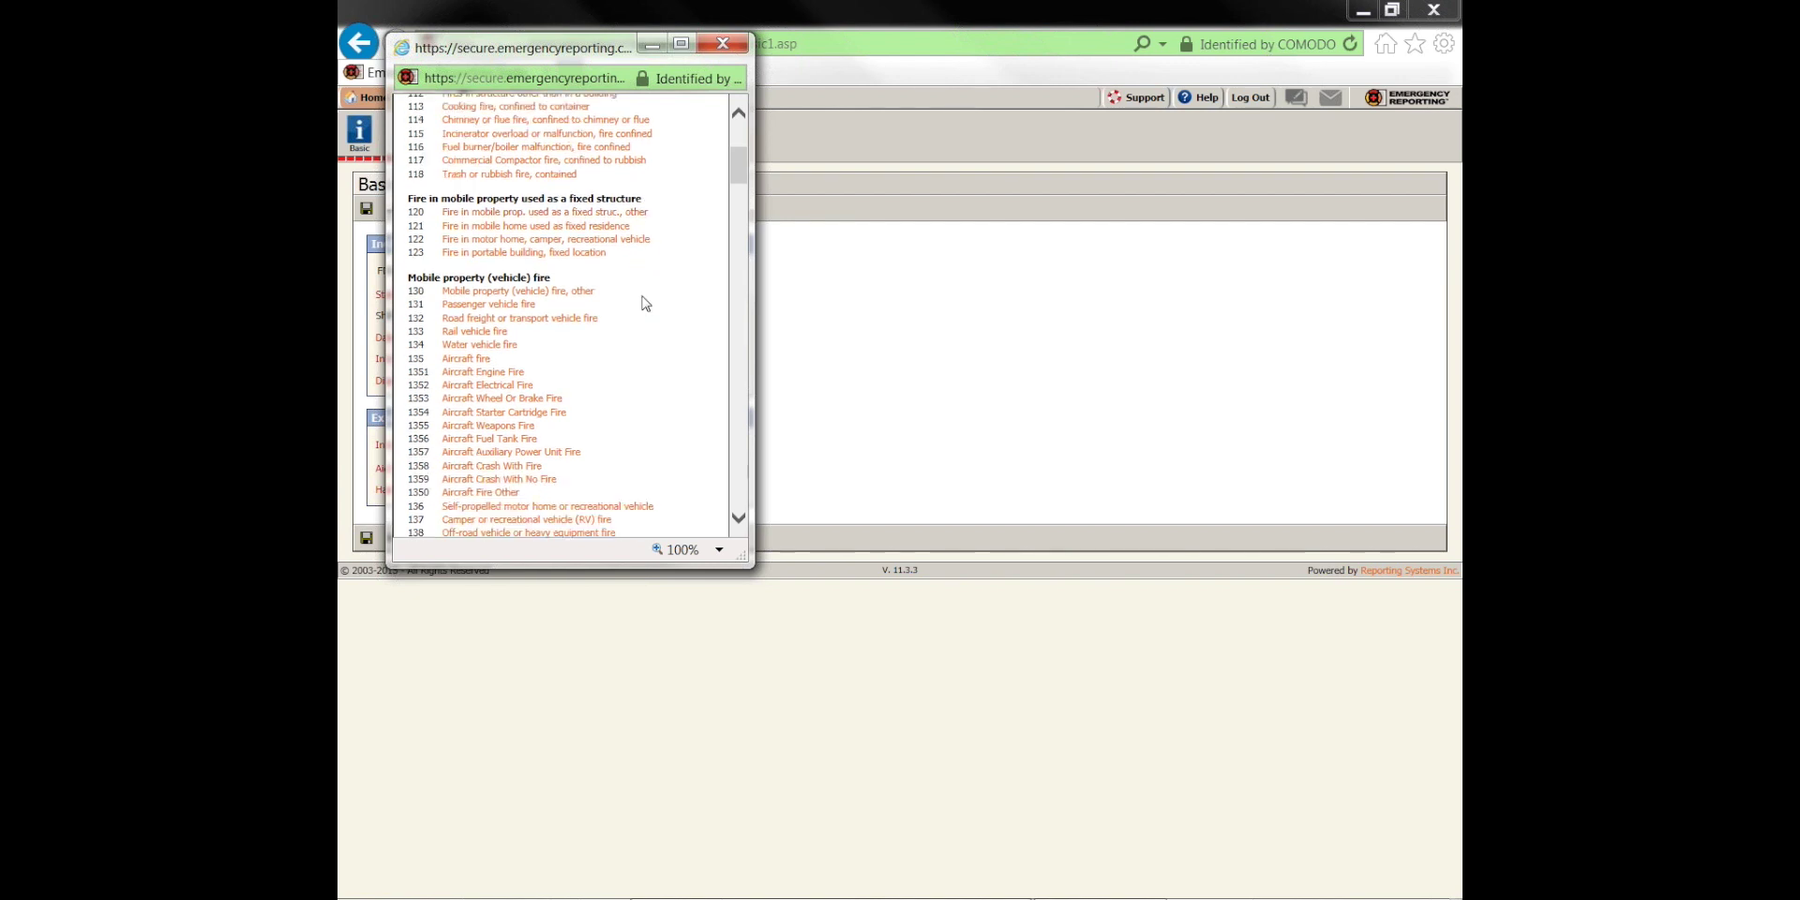
scroll(645, 302, "down", 2)
scroll(705, 413, "down", 2)
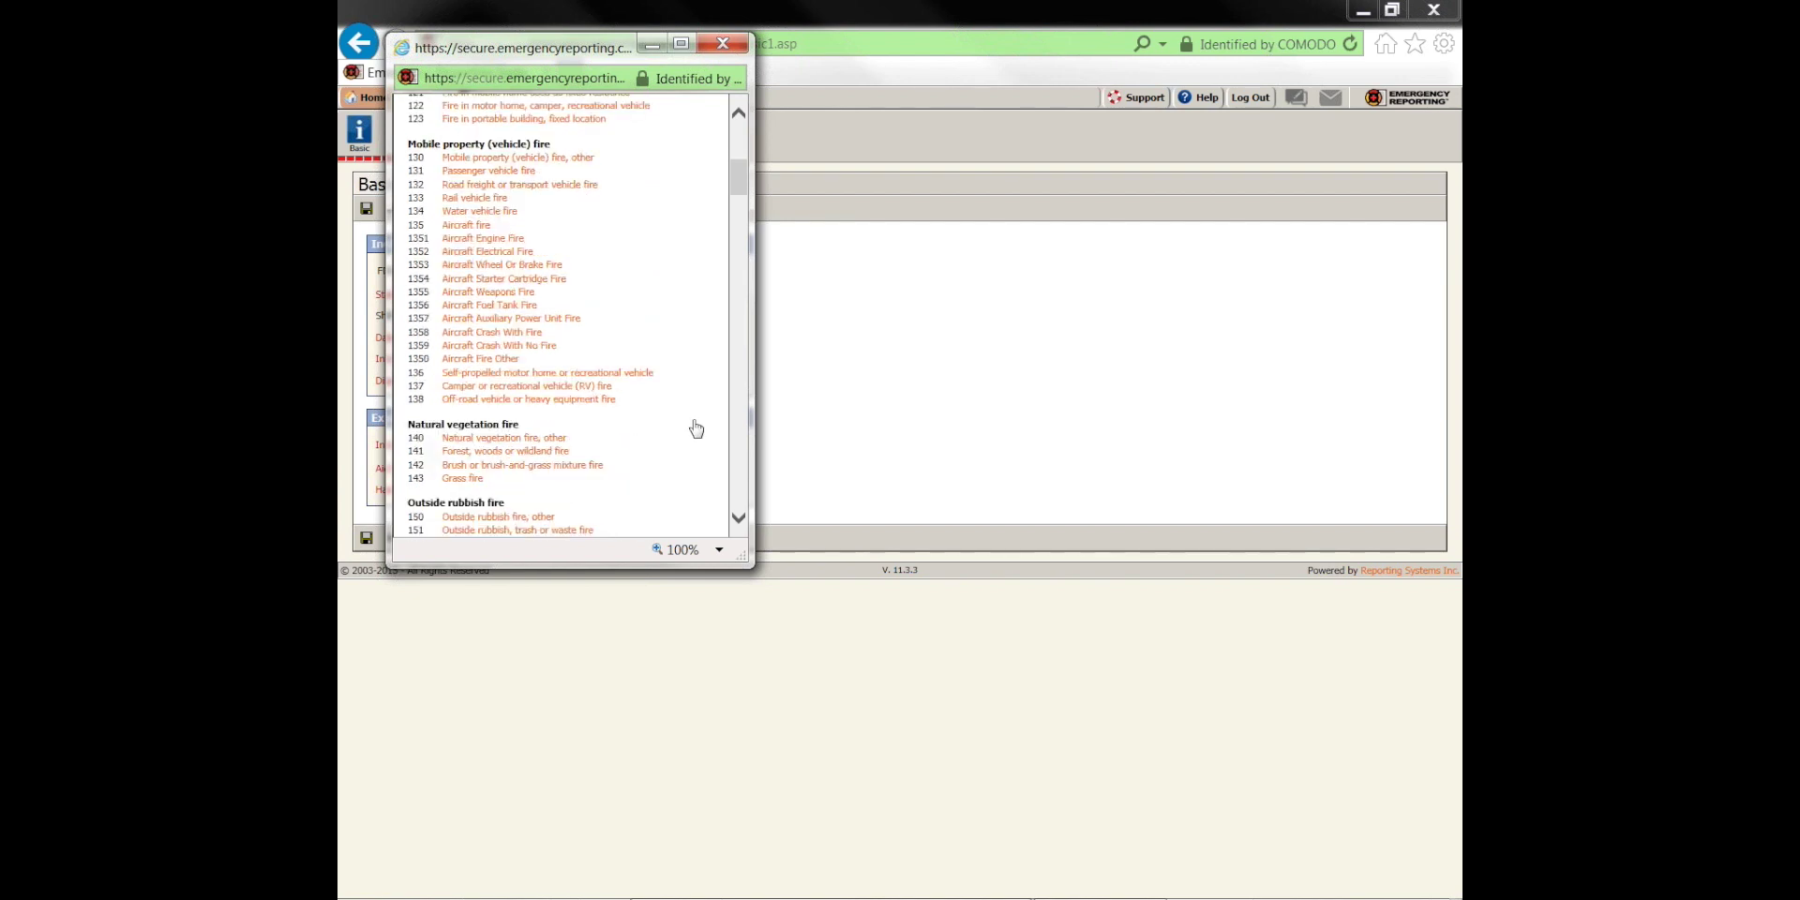
scroll(665, 452, "down", 4)
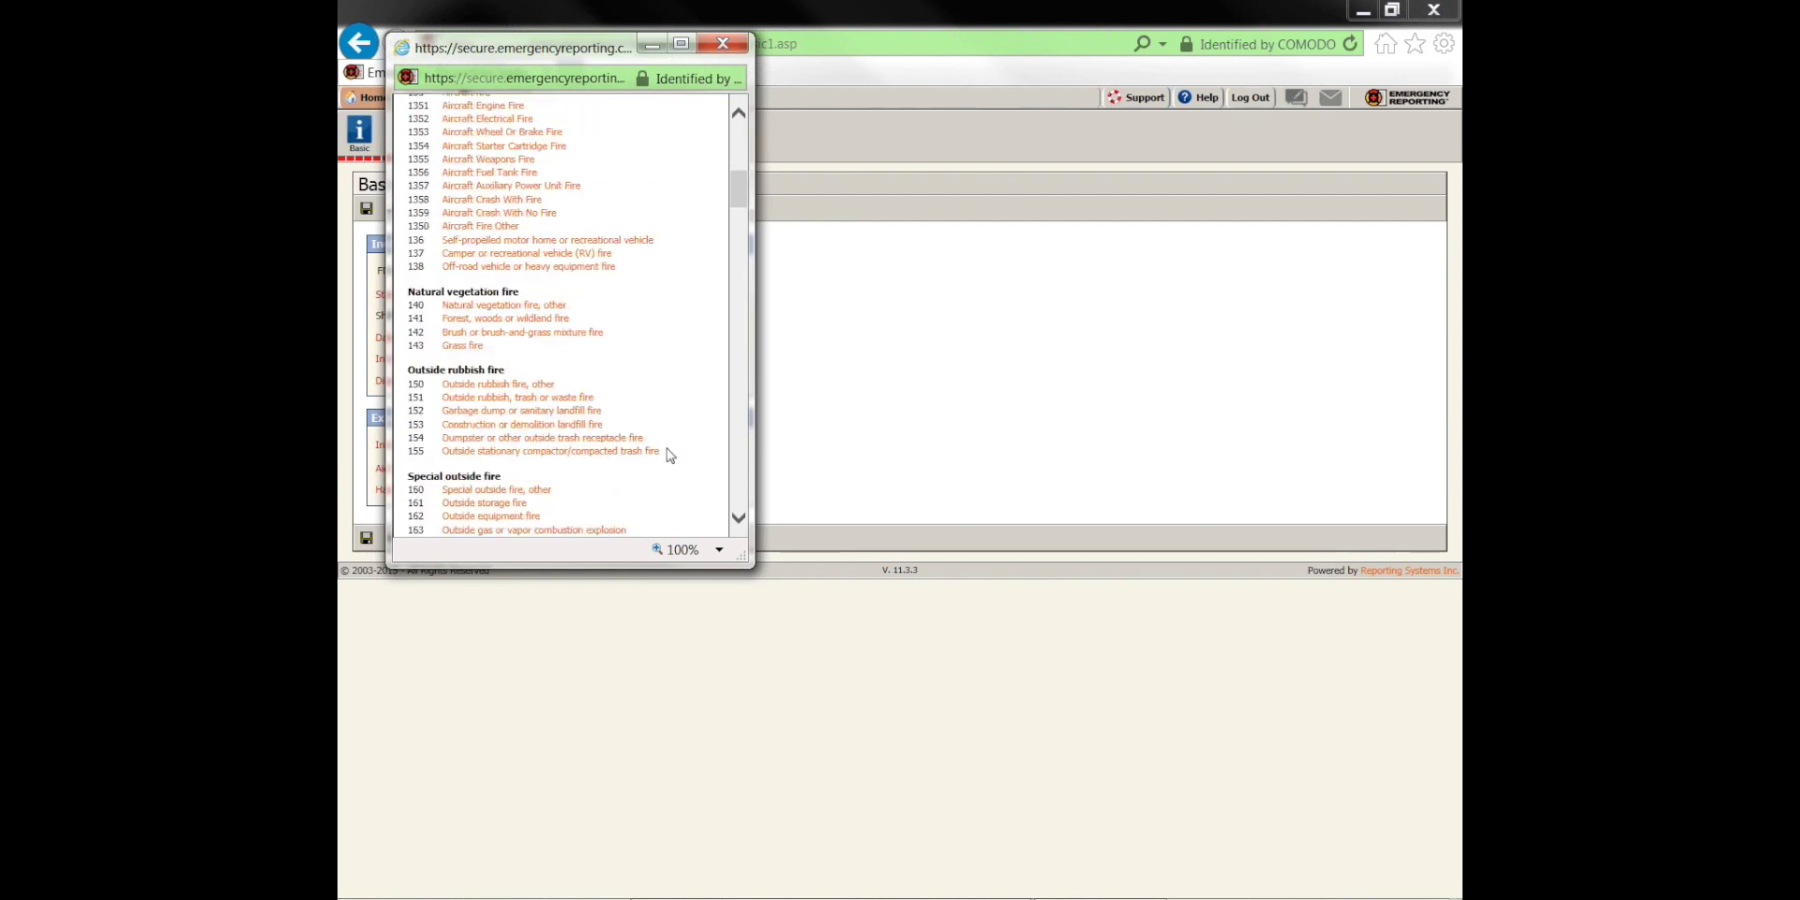
scroll(666, 448, "down", 2)
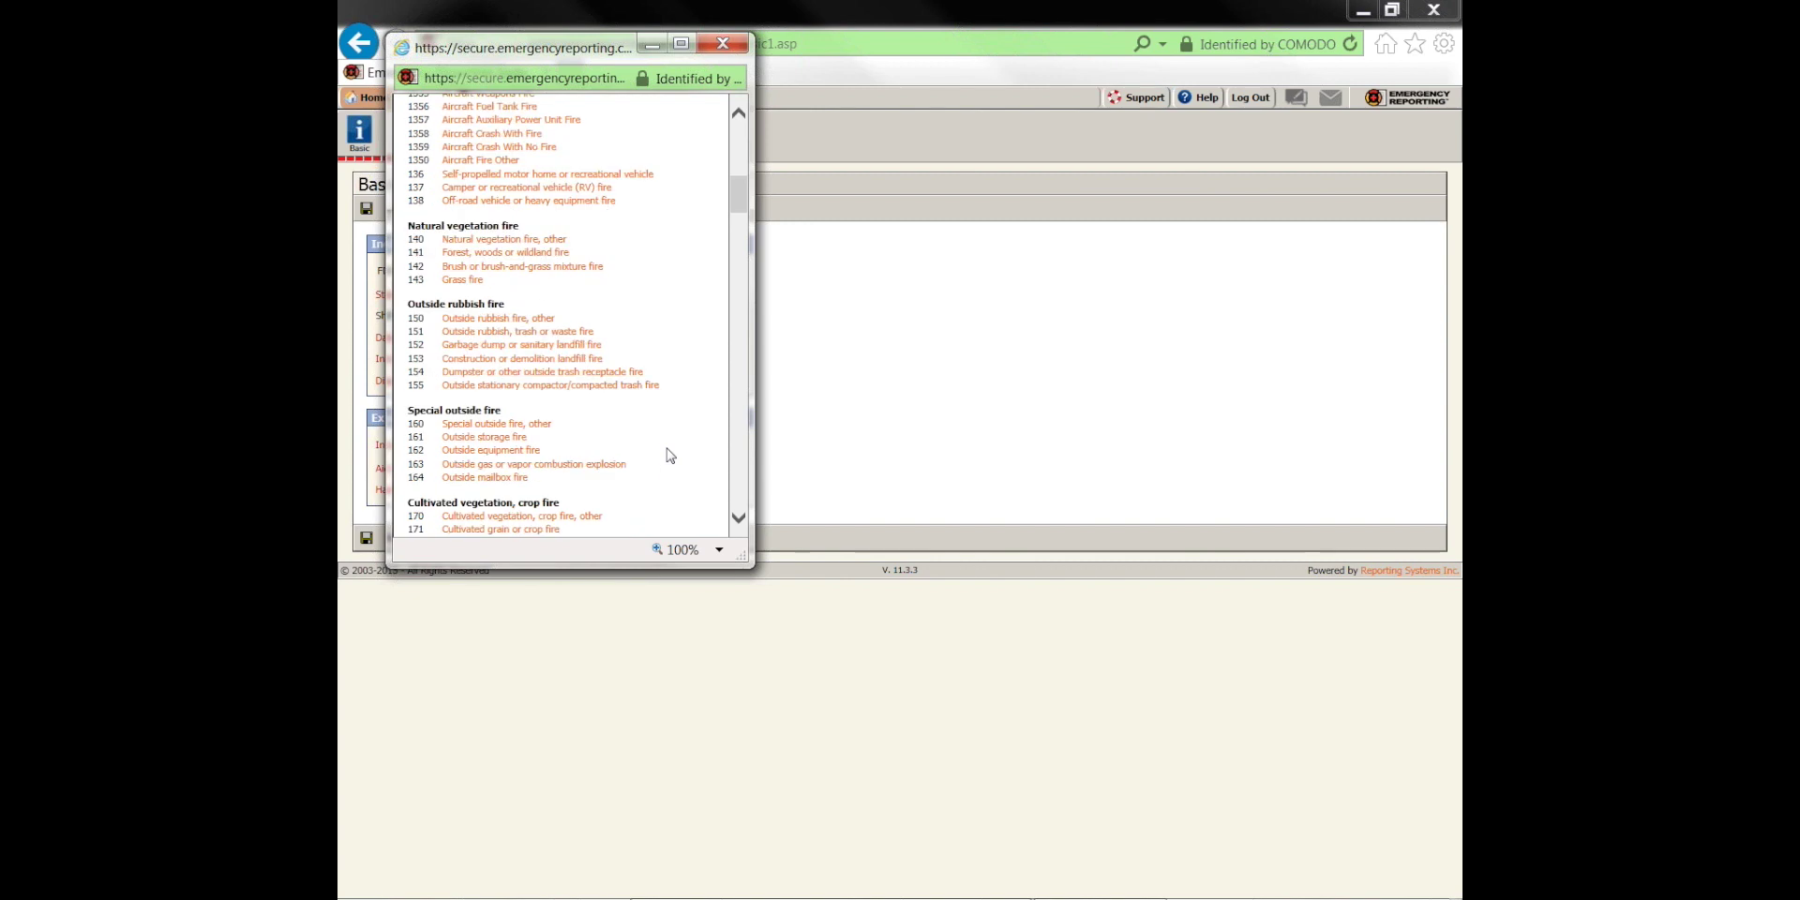
left_click(542, 423)
left_click(392, 539)
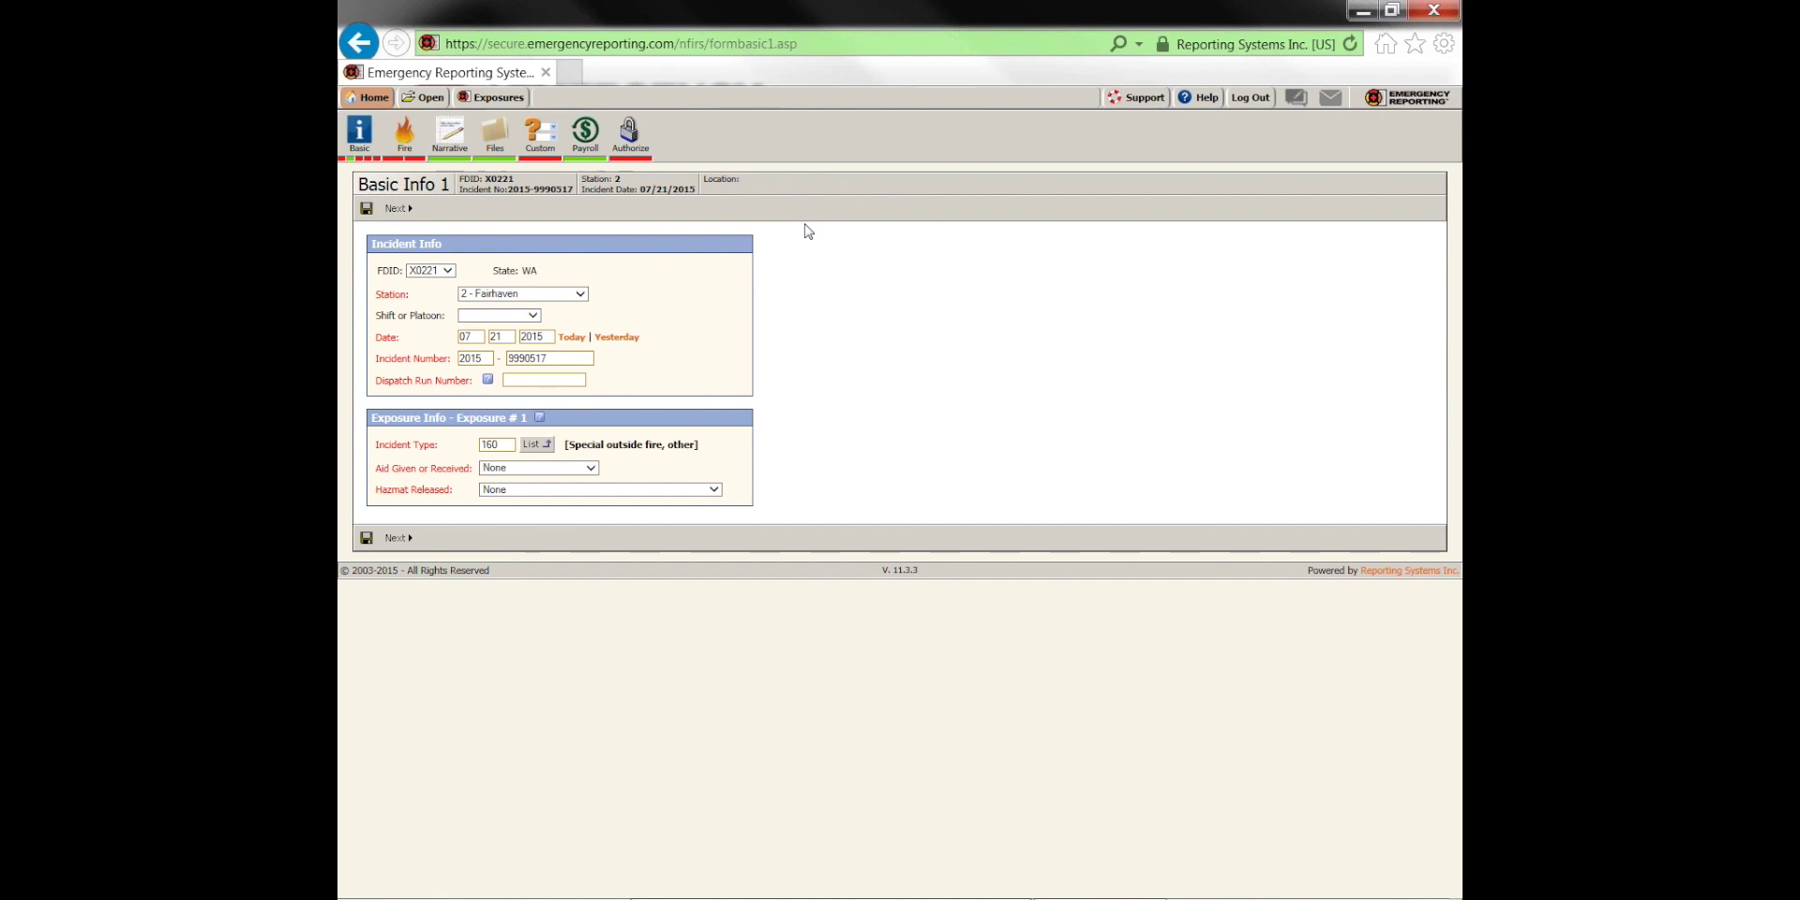
key("BackSpace")
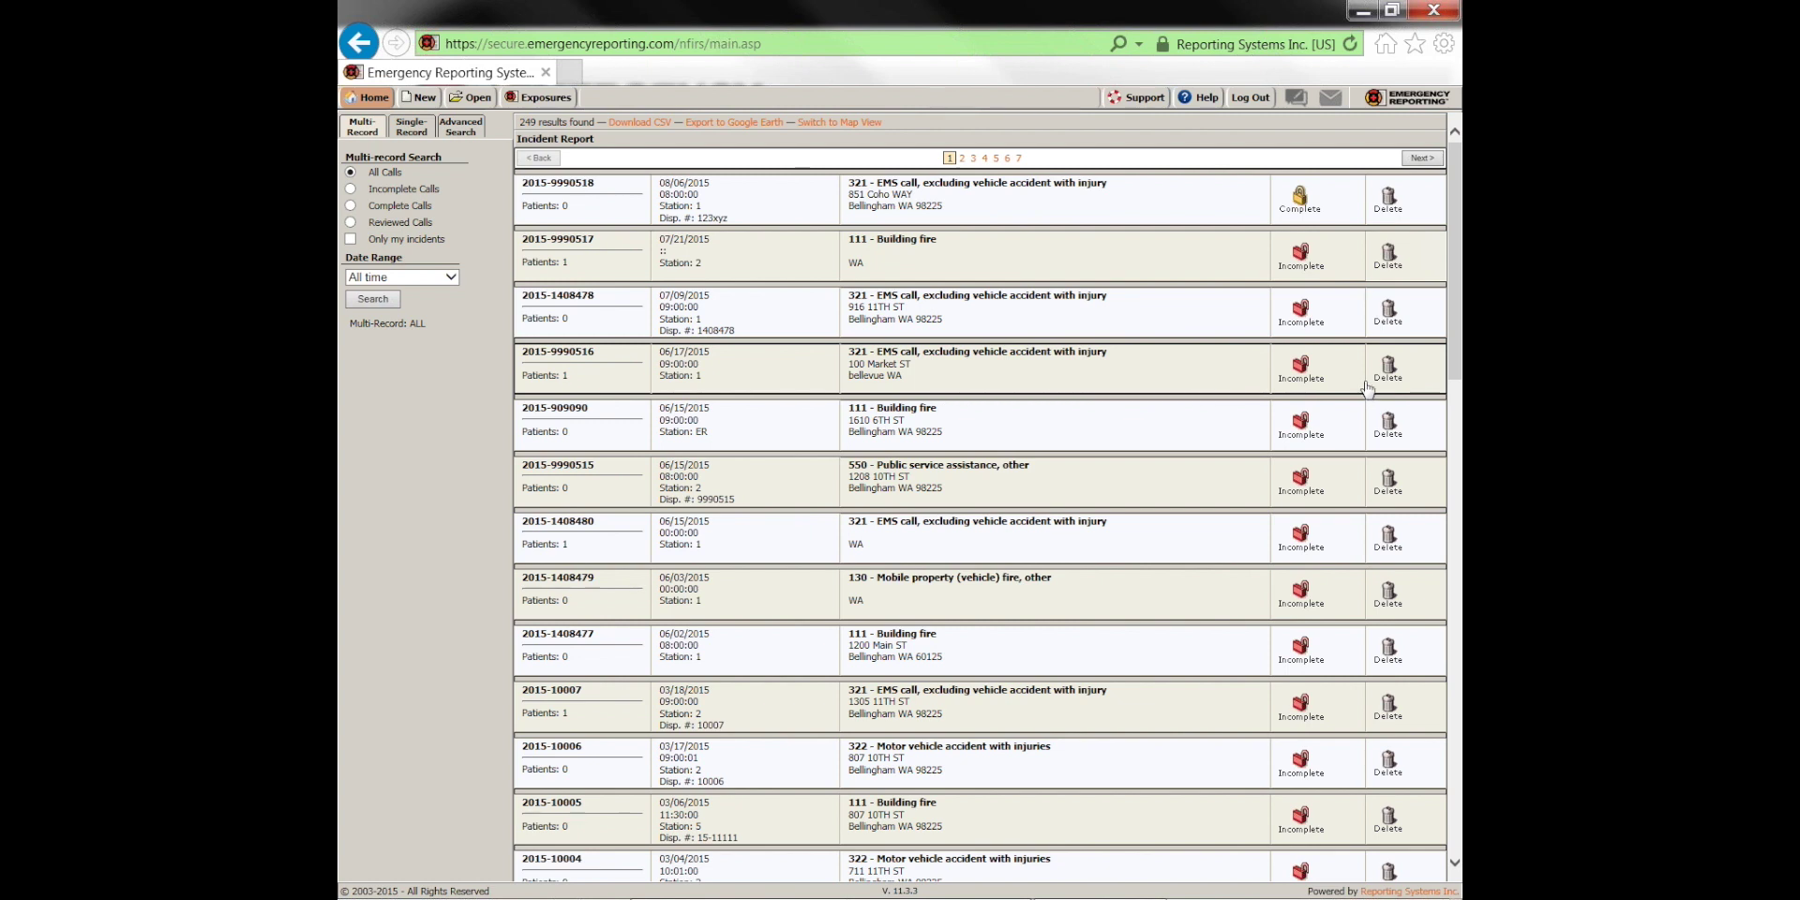
Return to the home page with the Daybook and system notifications
left_click(370, 98)
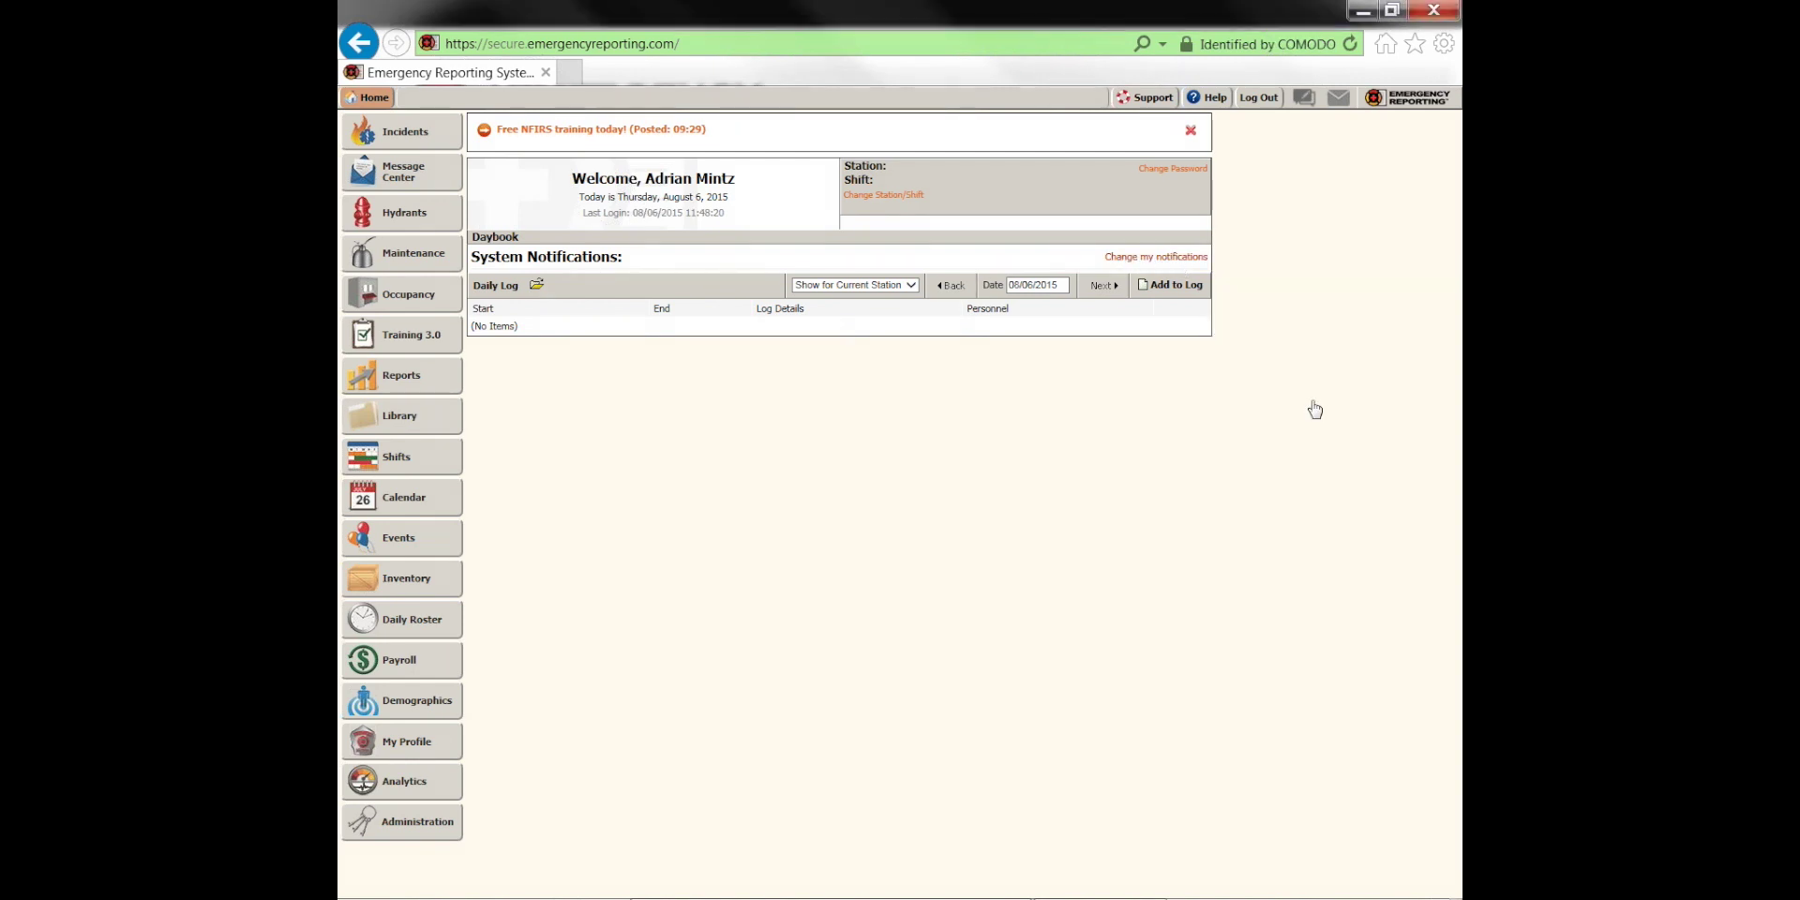
Enable notifications for incomplete incidents, incidents awaiting review and incomplete patients, then save
left_click(1156, 256)
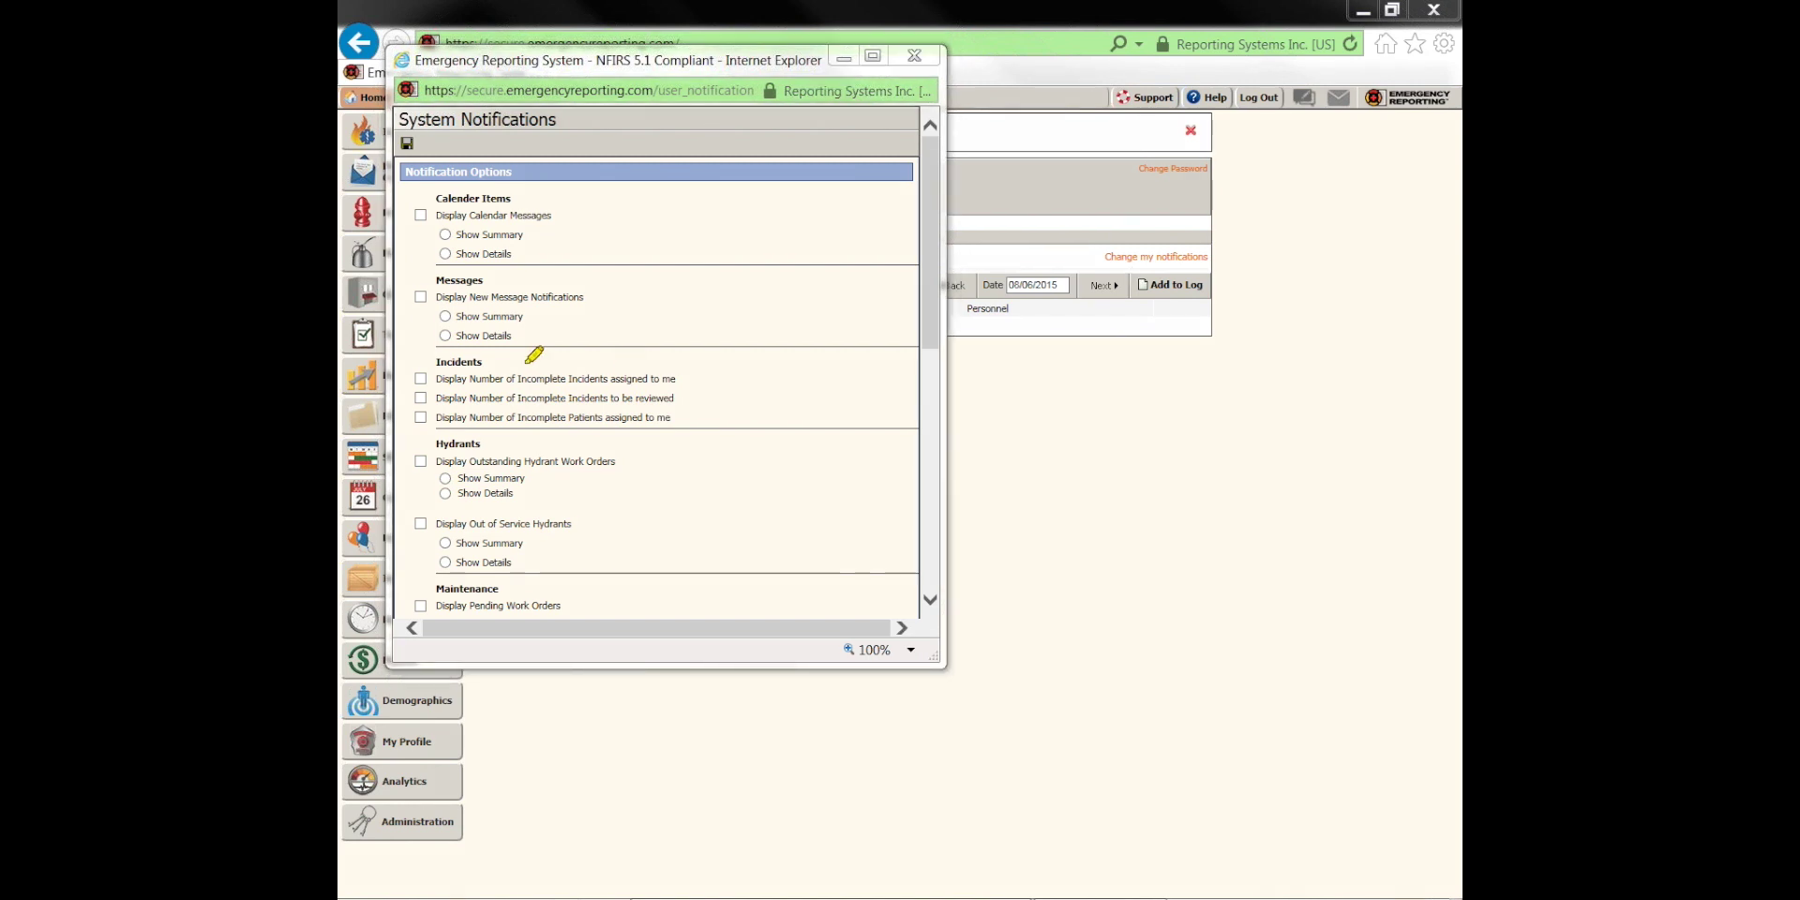
mouse_move(414, 354)
left_mouse_down()
mouse_move(689, 356)
mouse_move(687, 441)
mouse_move(498, 443)
mouse_move(404, 348)
mouse_move(498, 348)
left_mouse_up()
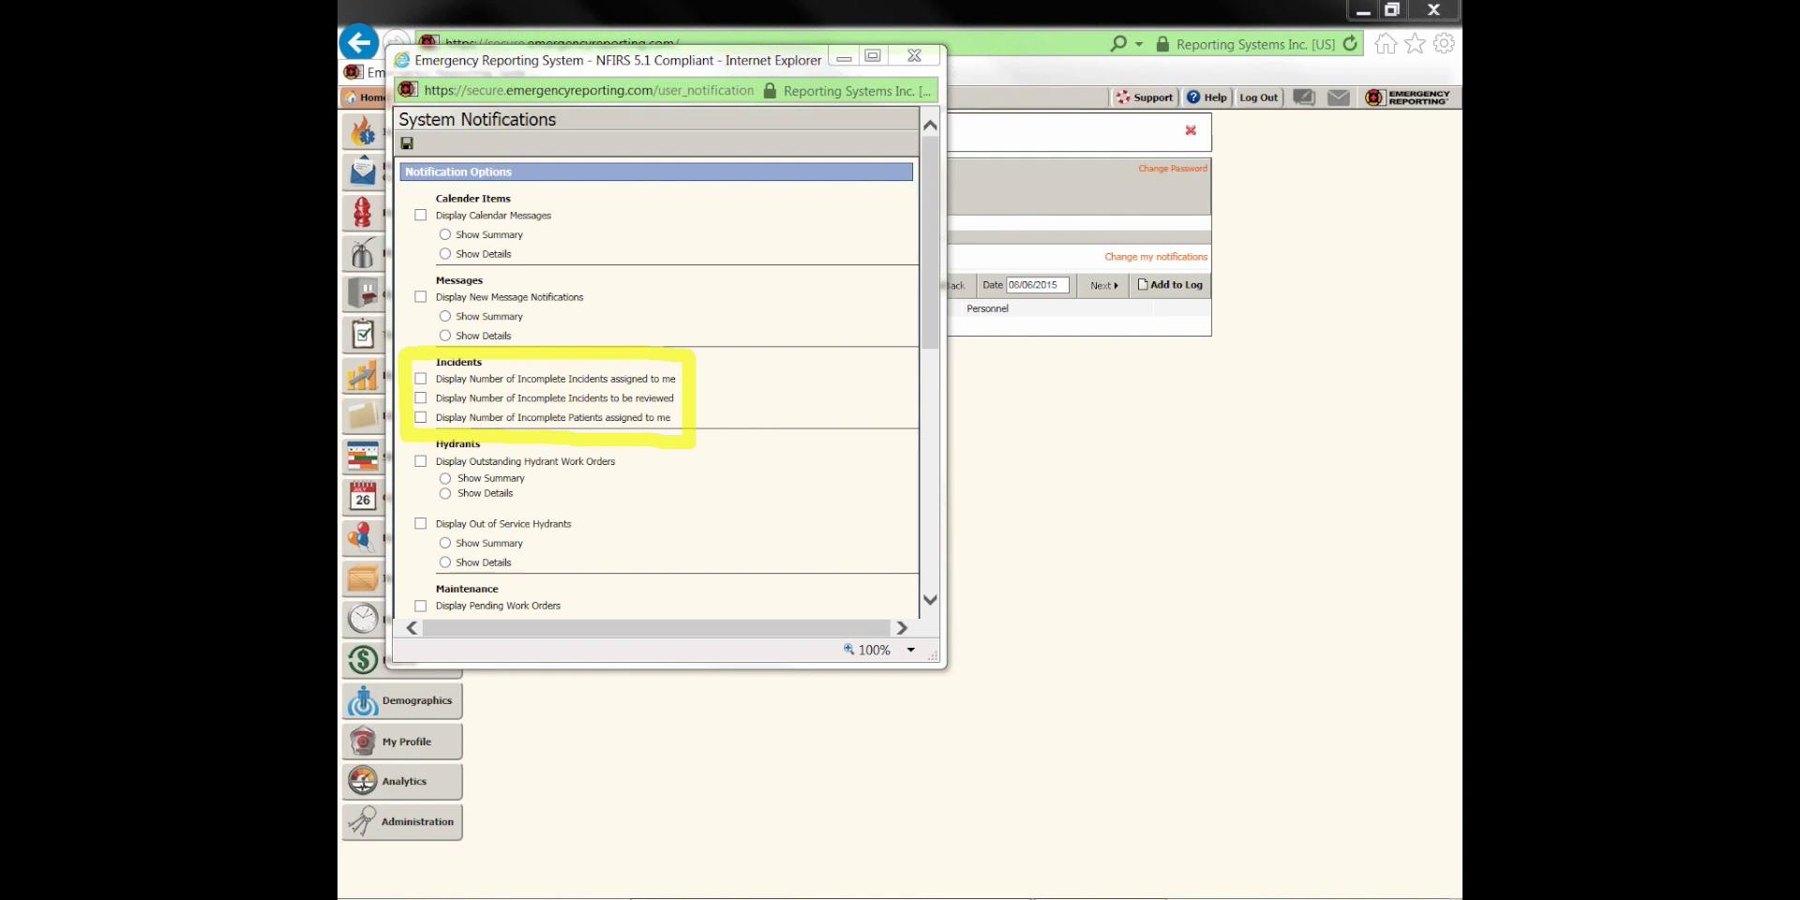
key("Escape")
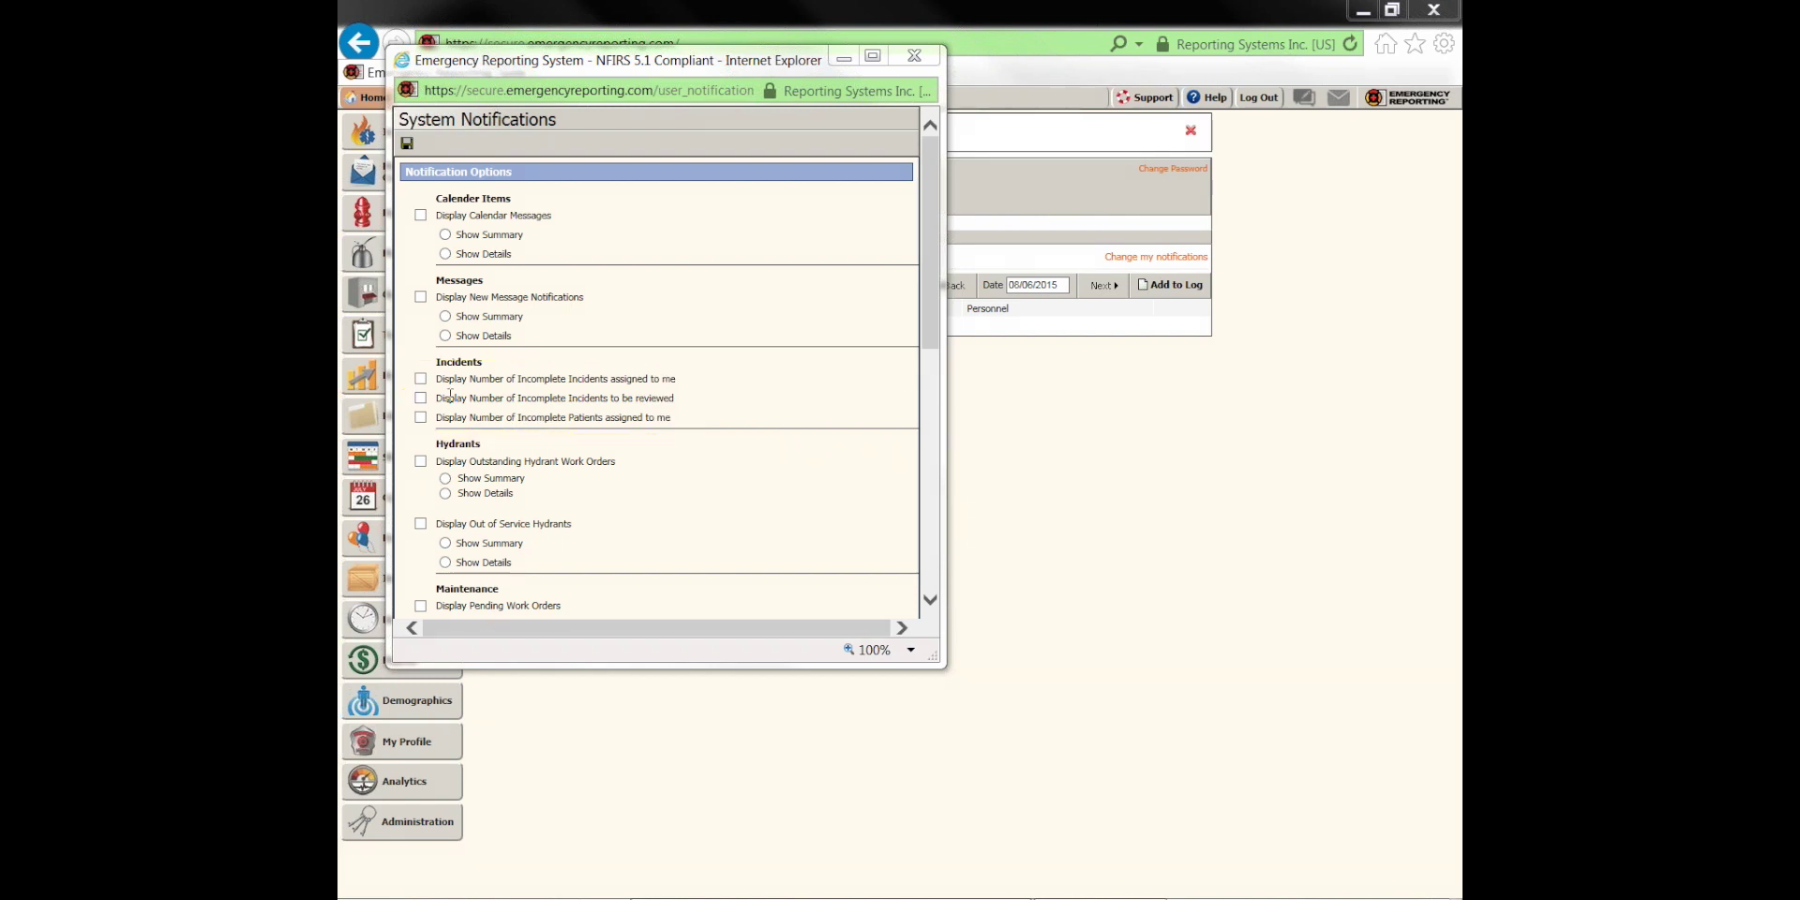
left_click(421, 378)
left_click(421, 397)
left_click(421, 417)
scroll(529, 428, "down", 10)
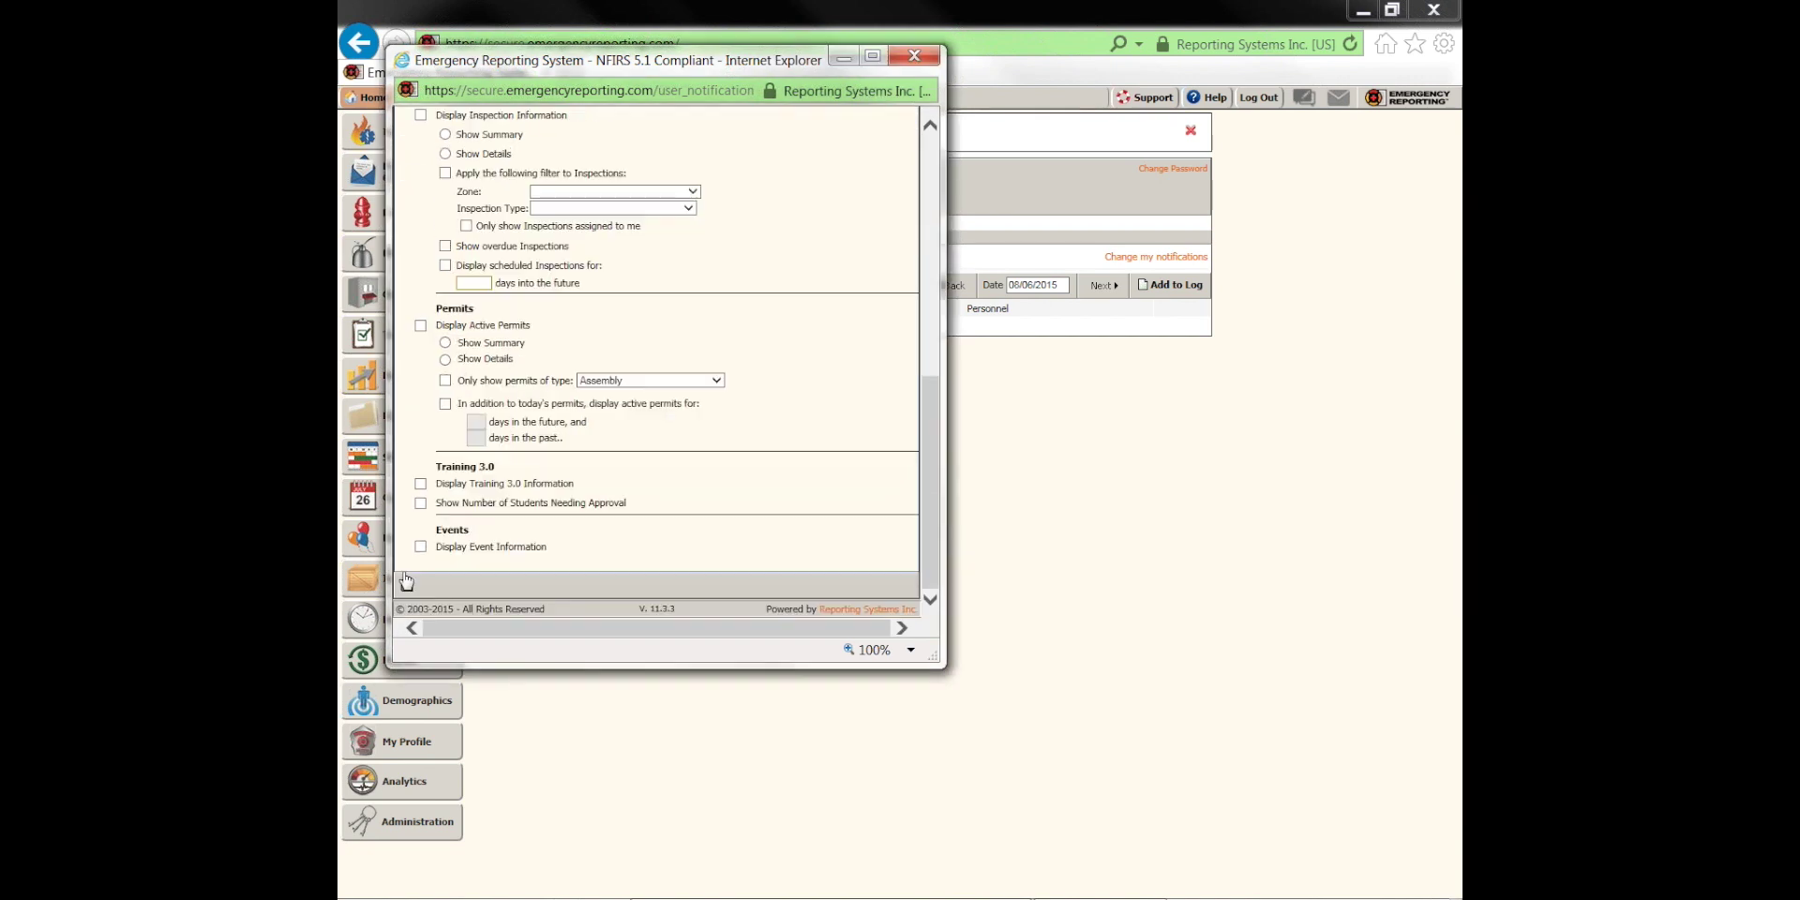
left_click(770, 581)
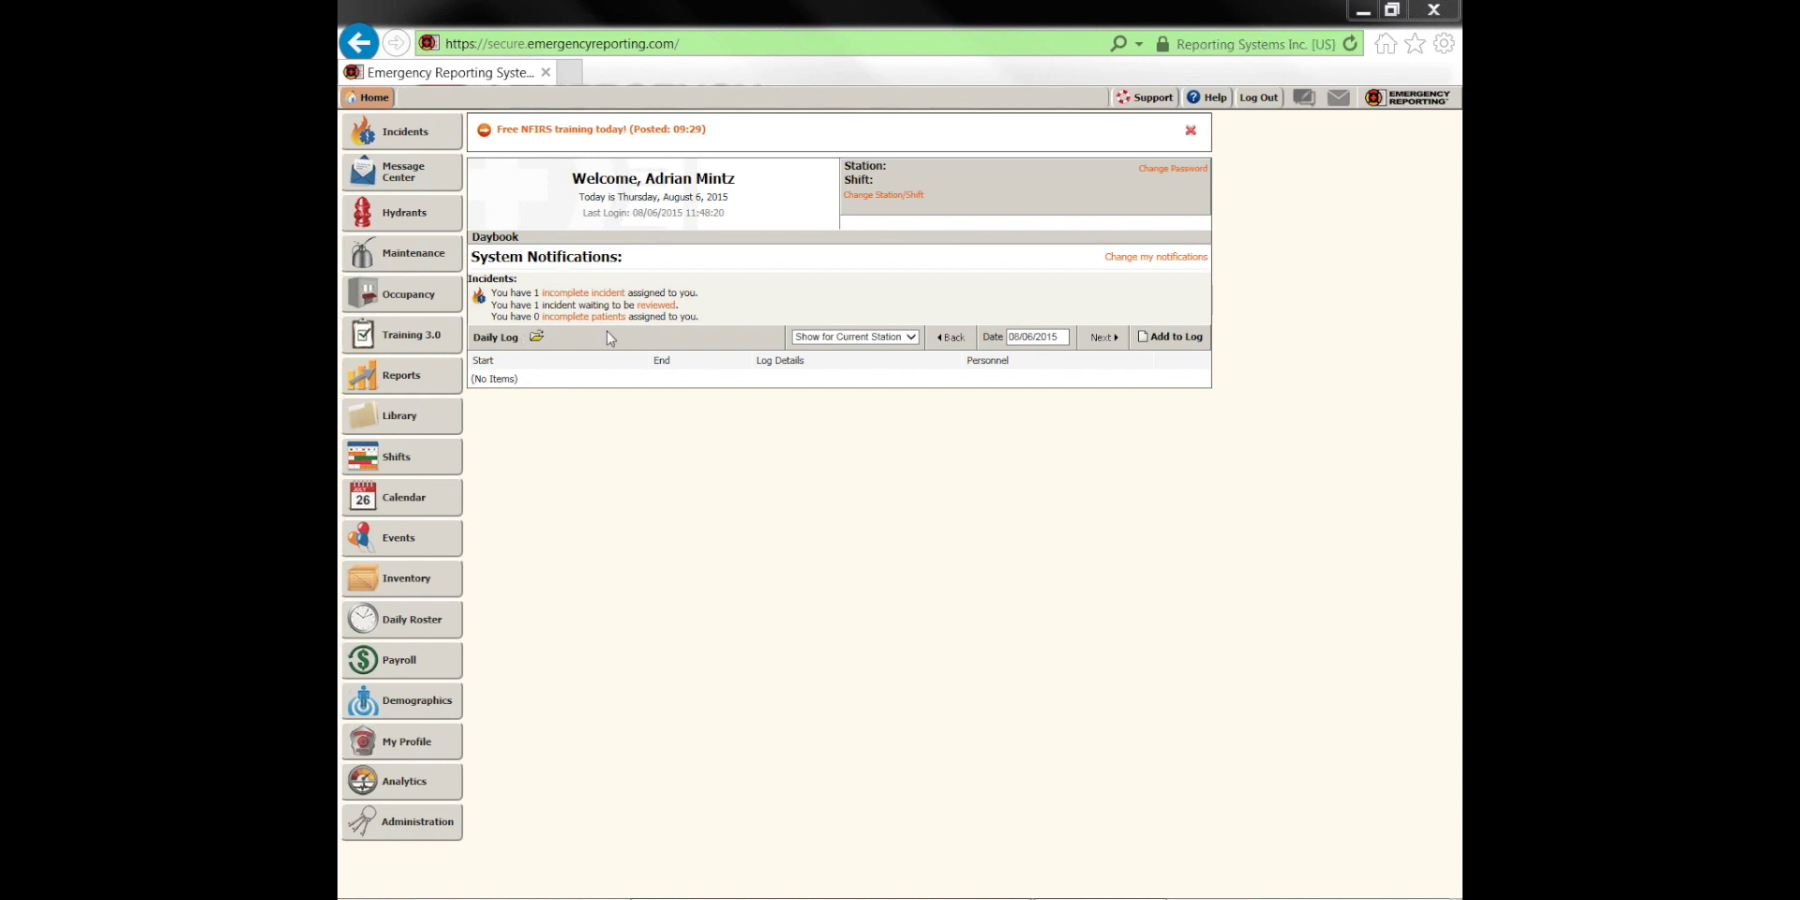
Reopen the System Notifications settings to review the saved options
left_click(1167, 262)
left_click_drag(936, 285, 943, 416)
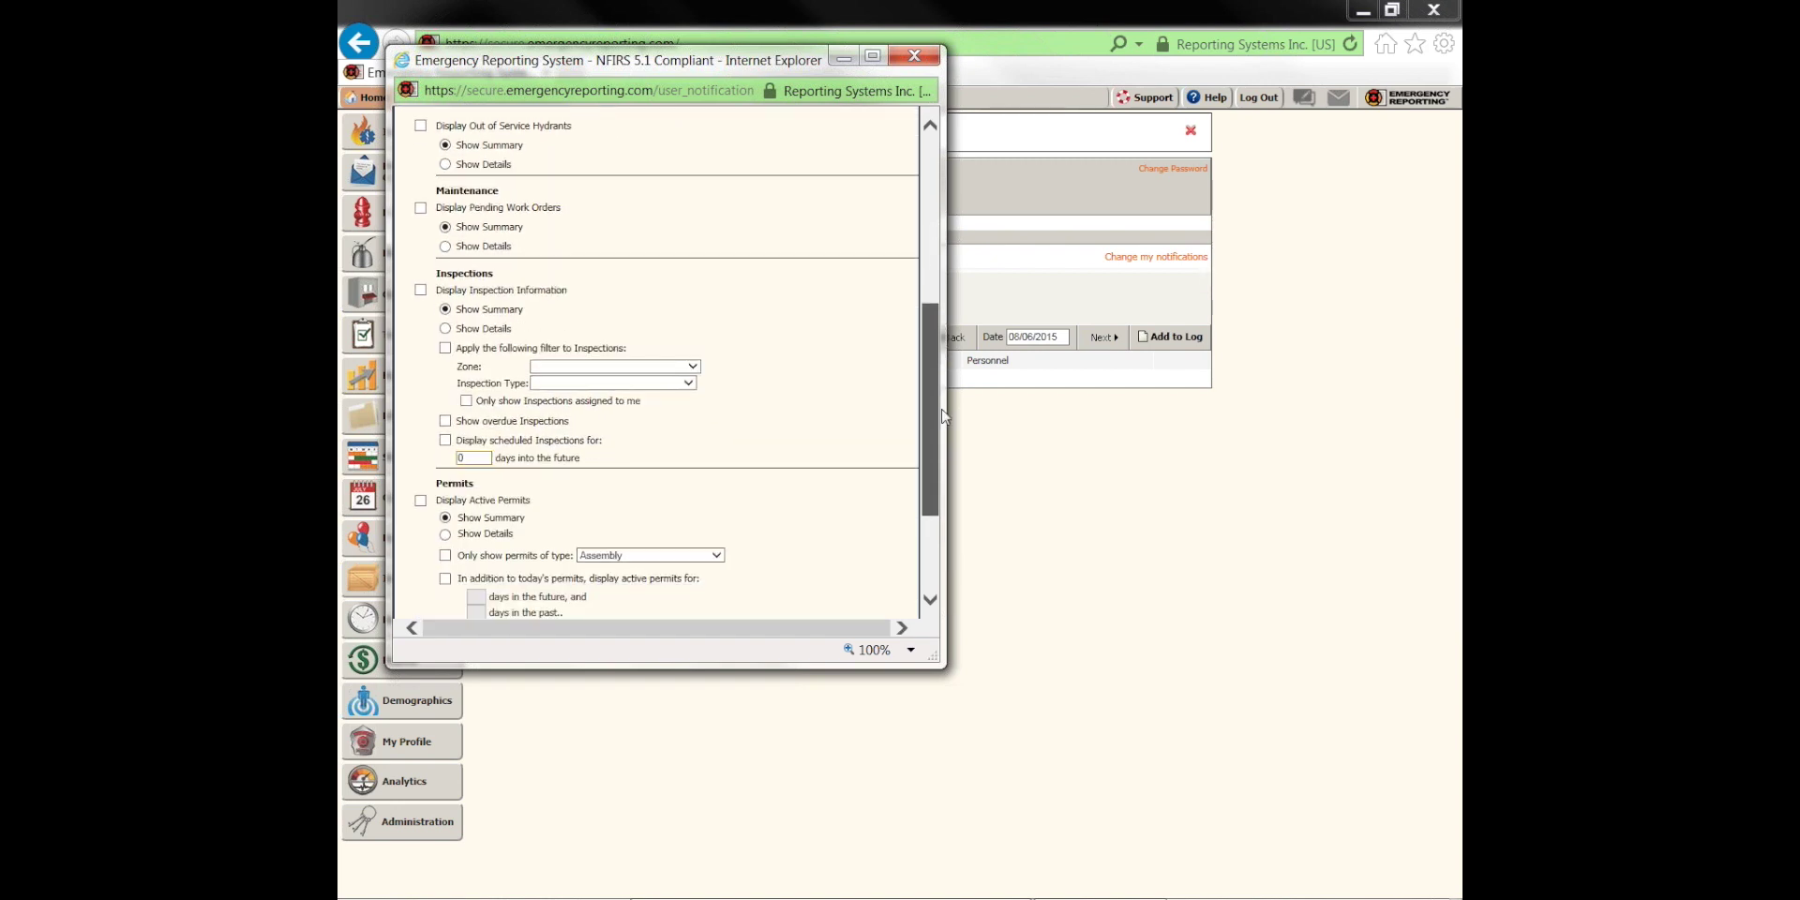
left_click_drag(943, 416, 943, 430)
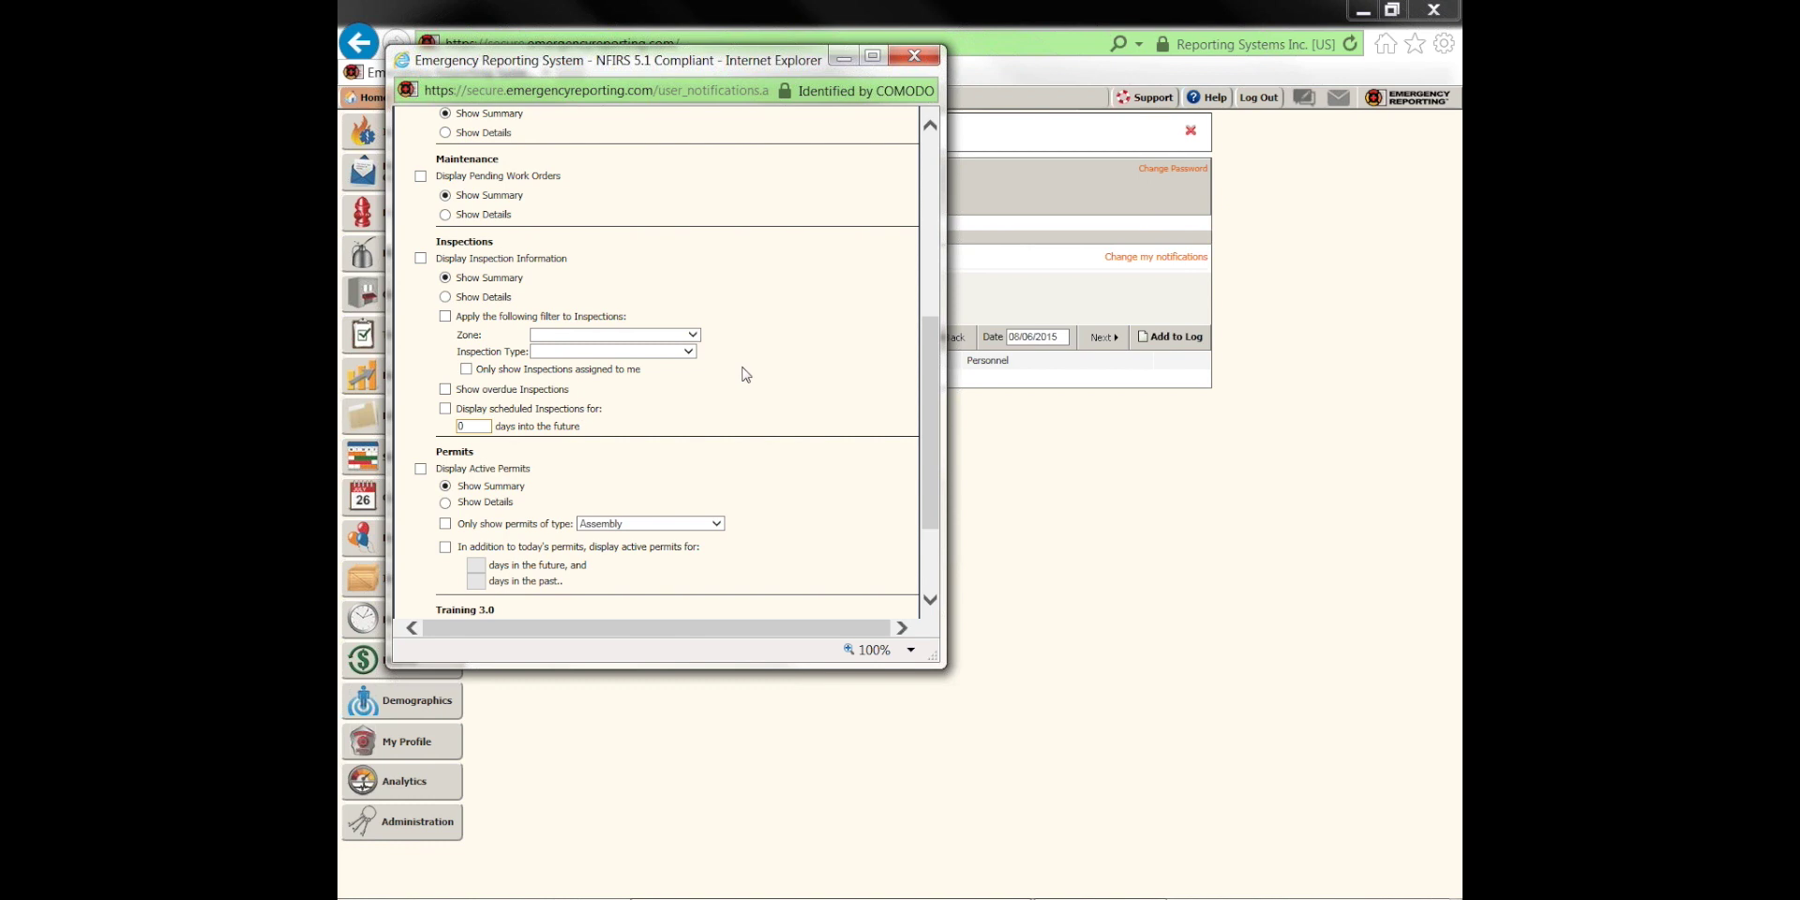
left_click(917, 59)
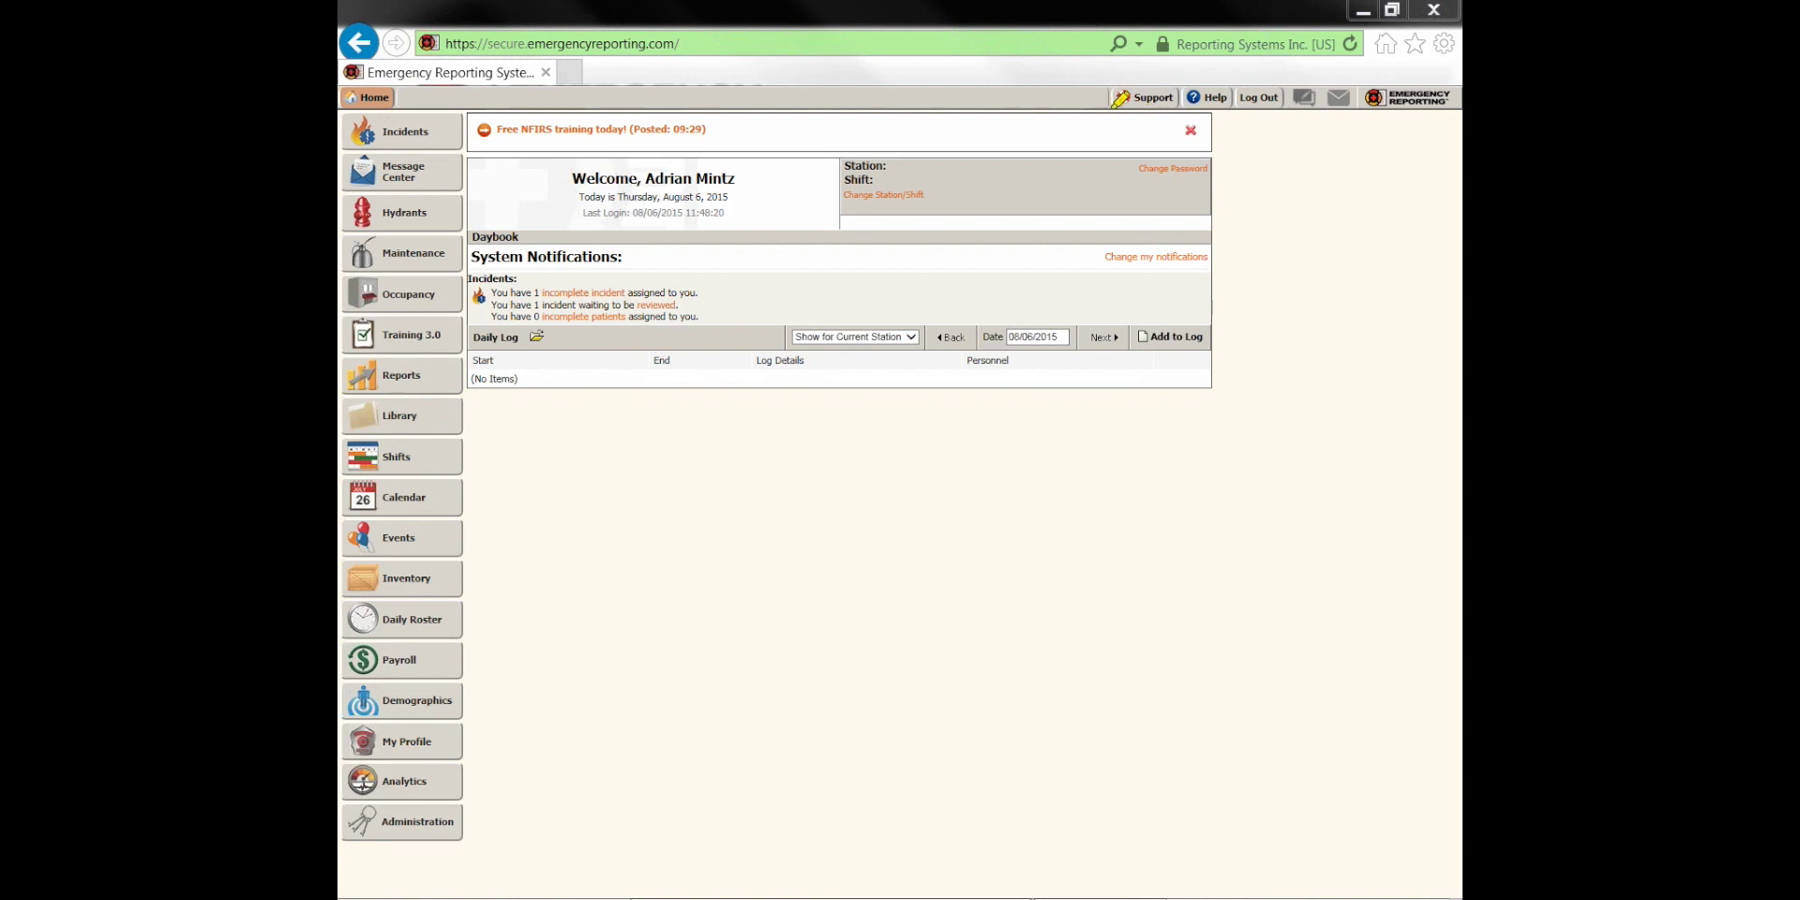
Open the Emergency Reporting Support help center in a new tab
left_click_drag(1112, 101, 1288, 97)
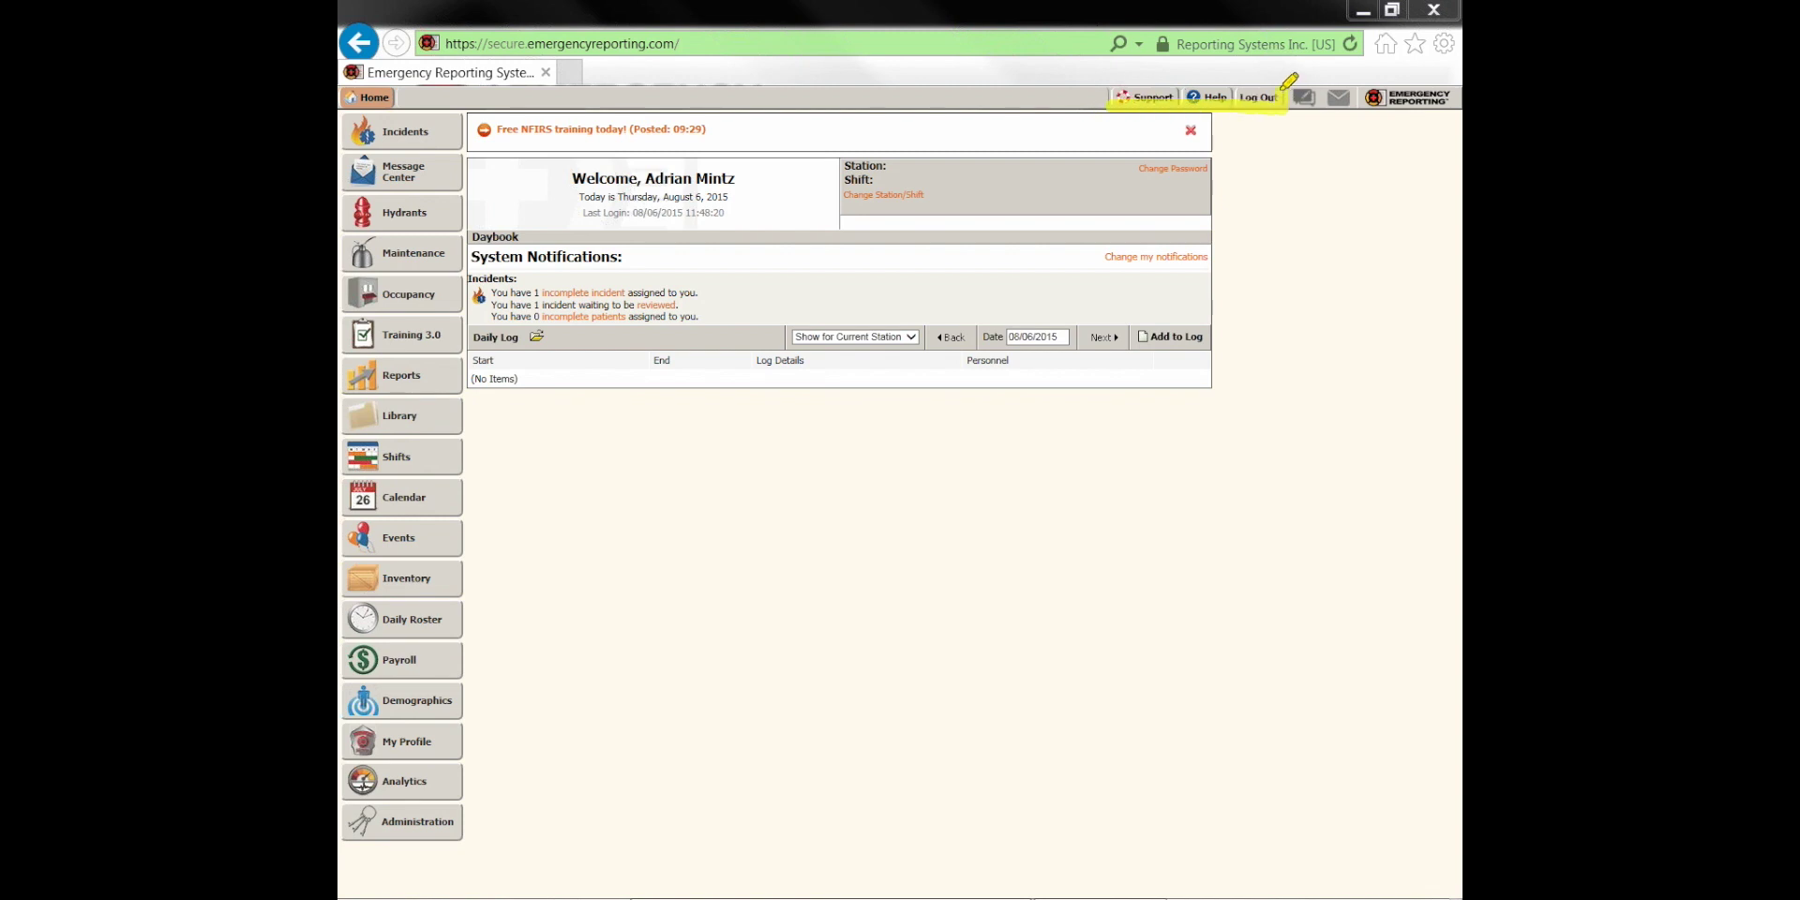
left_click_drag(1125, 94, 1288, 96)
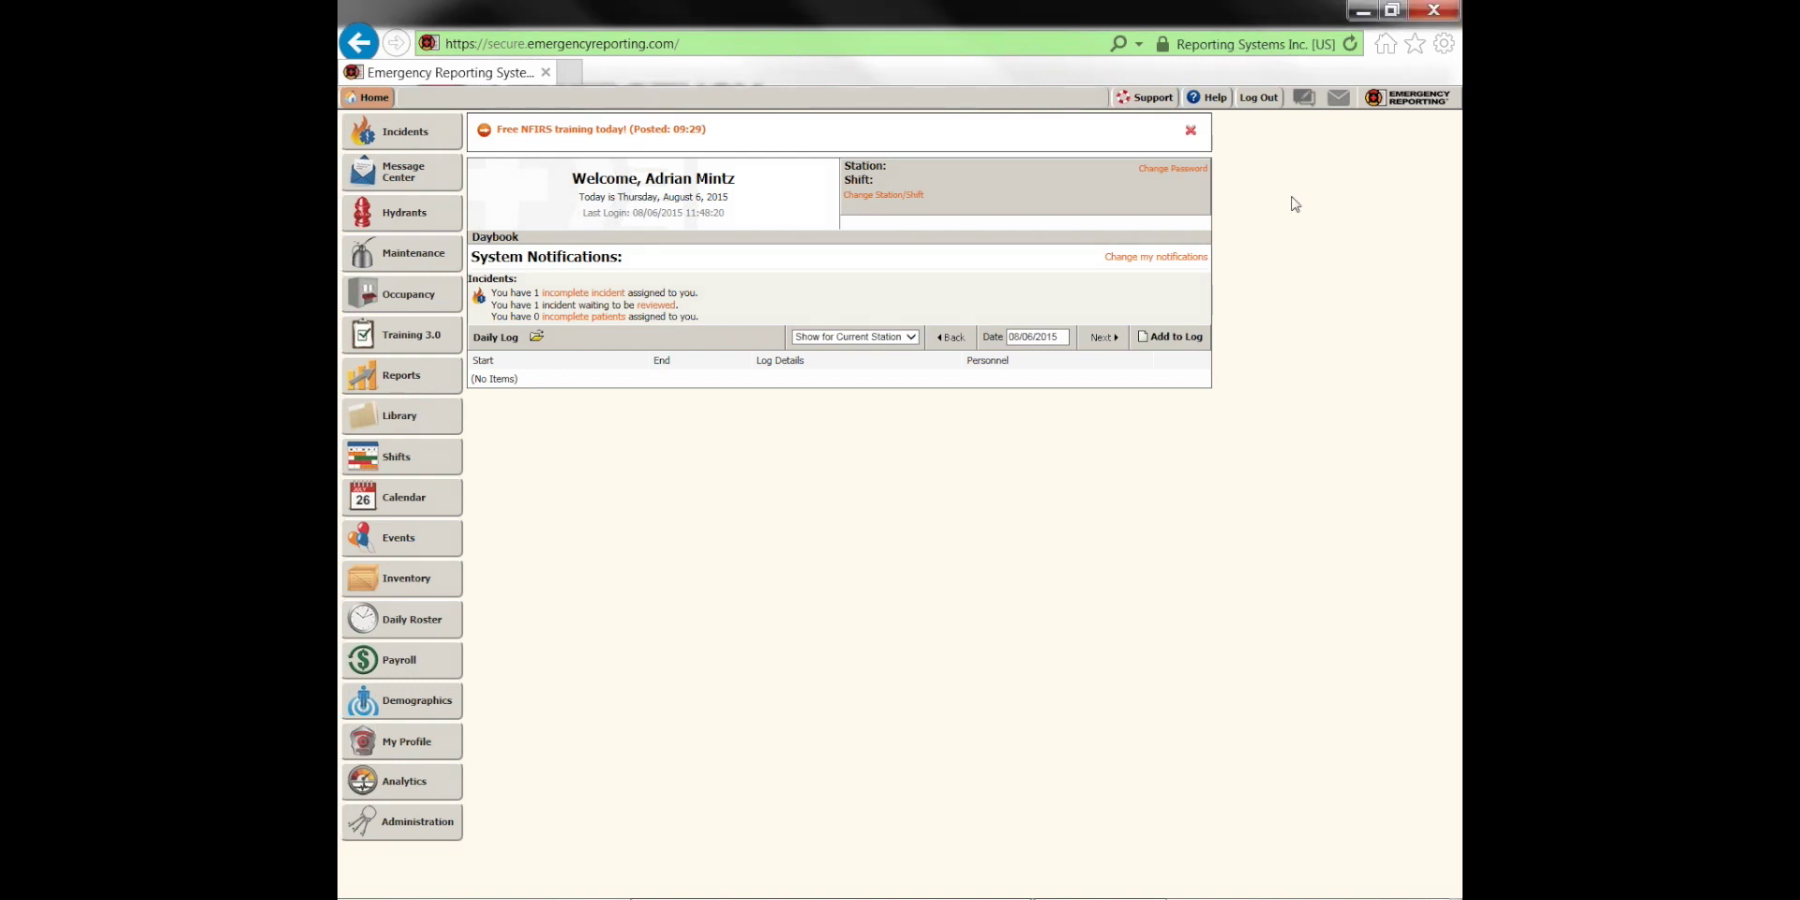
left_click(1155, 105)
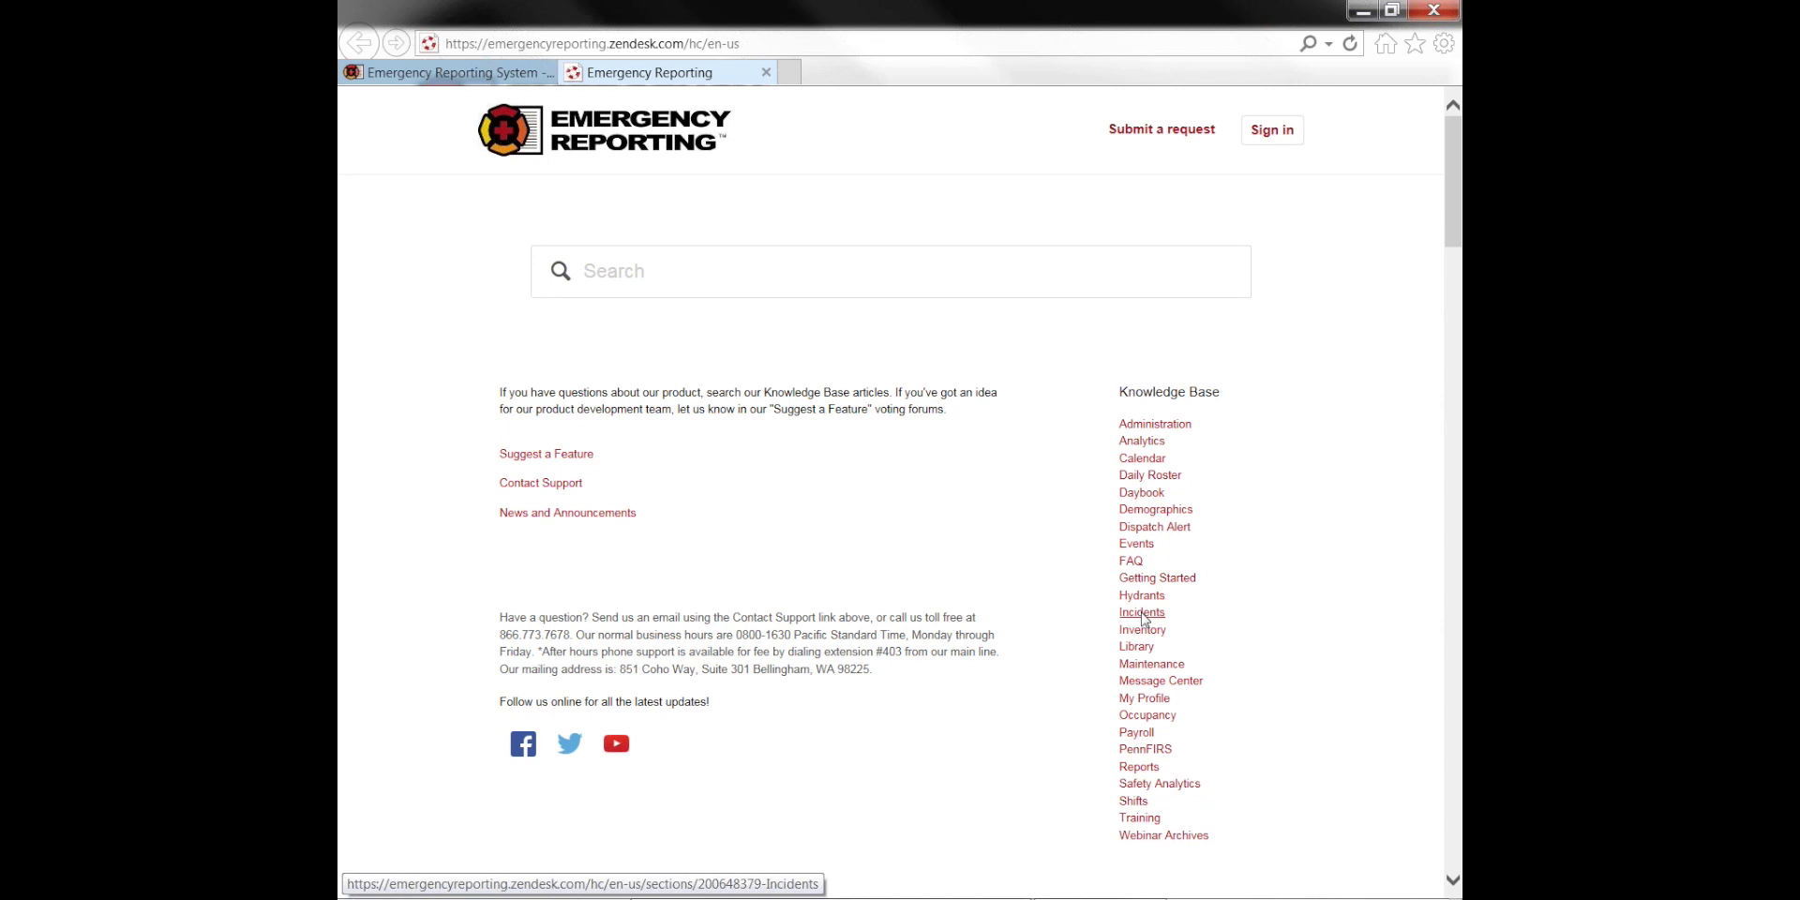
Browse the Administration articles and read Adding a New User
left_click(1157, 427)
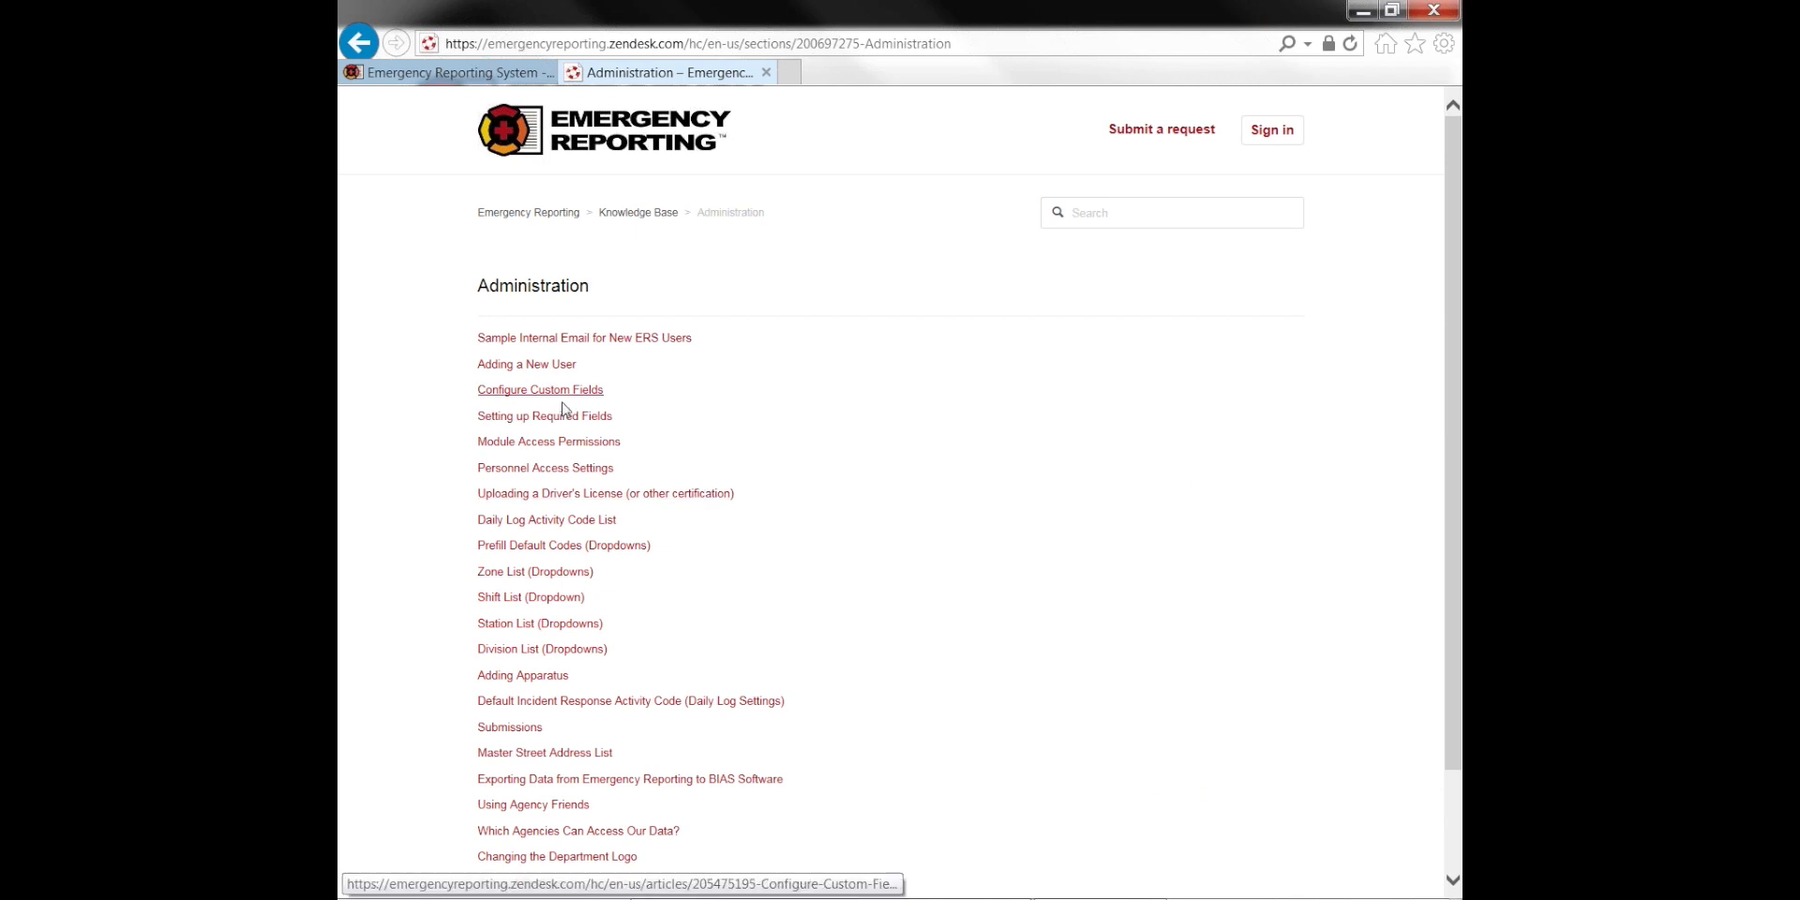
left_click(541, 371)
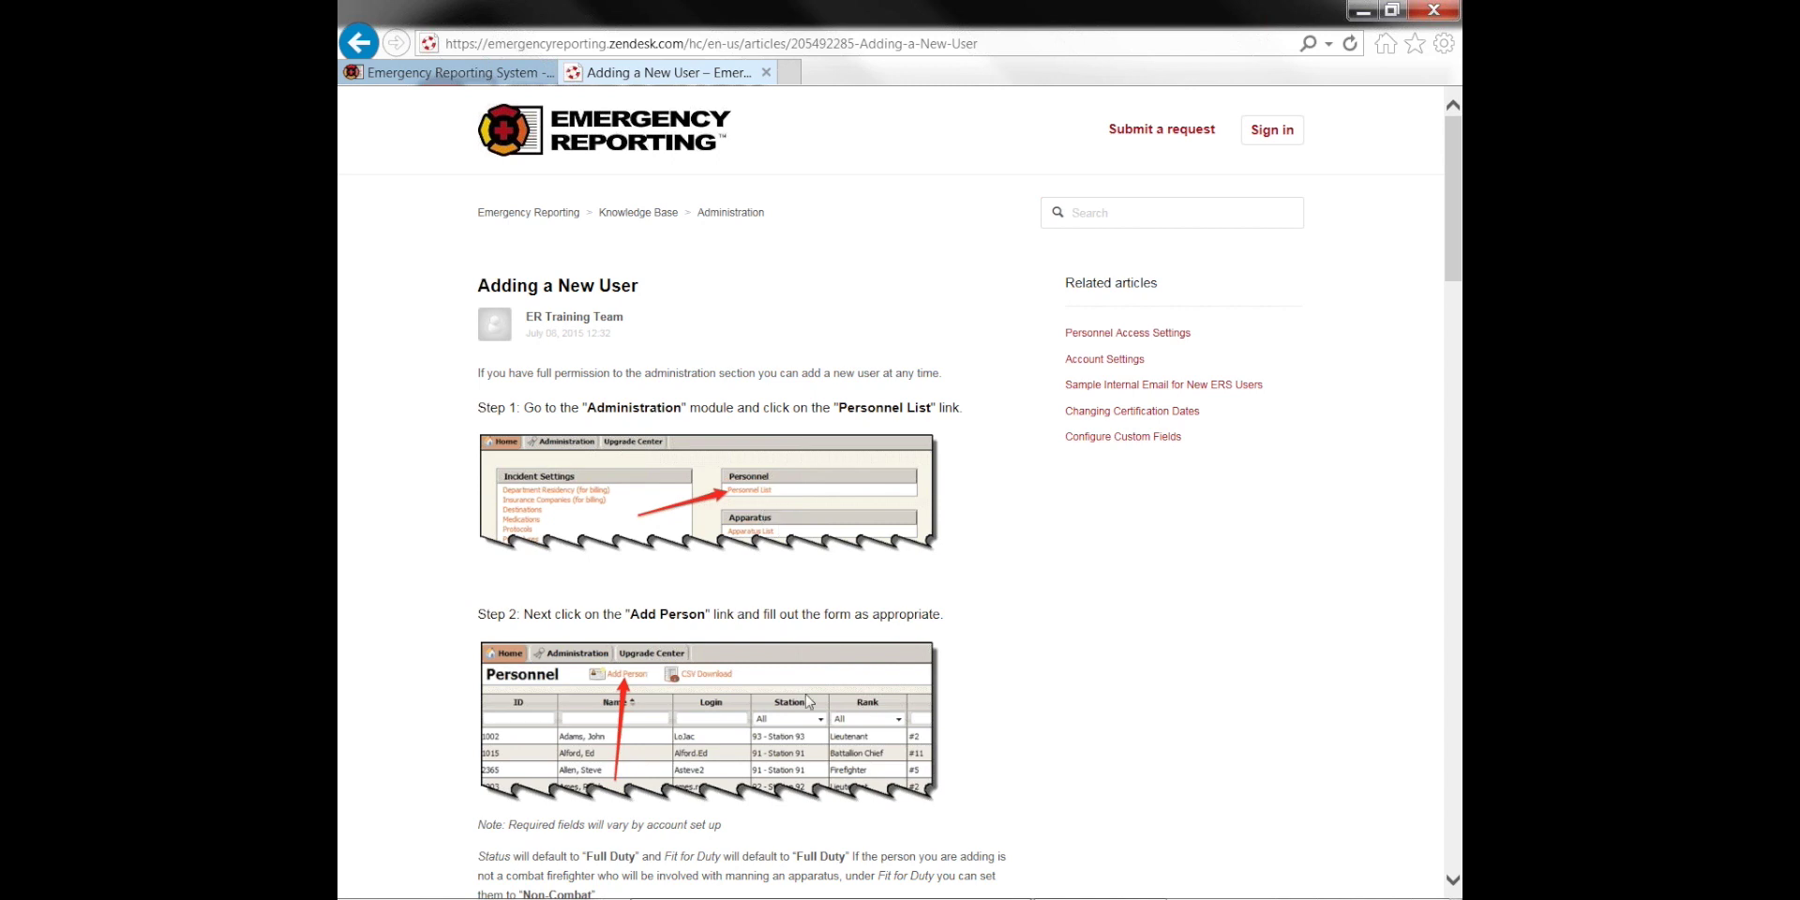
scroll(808, 701, "down", 6)
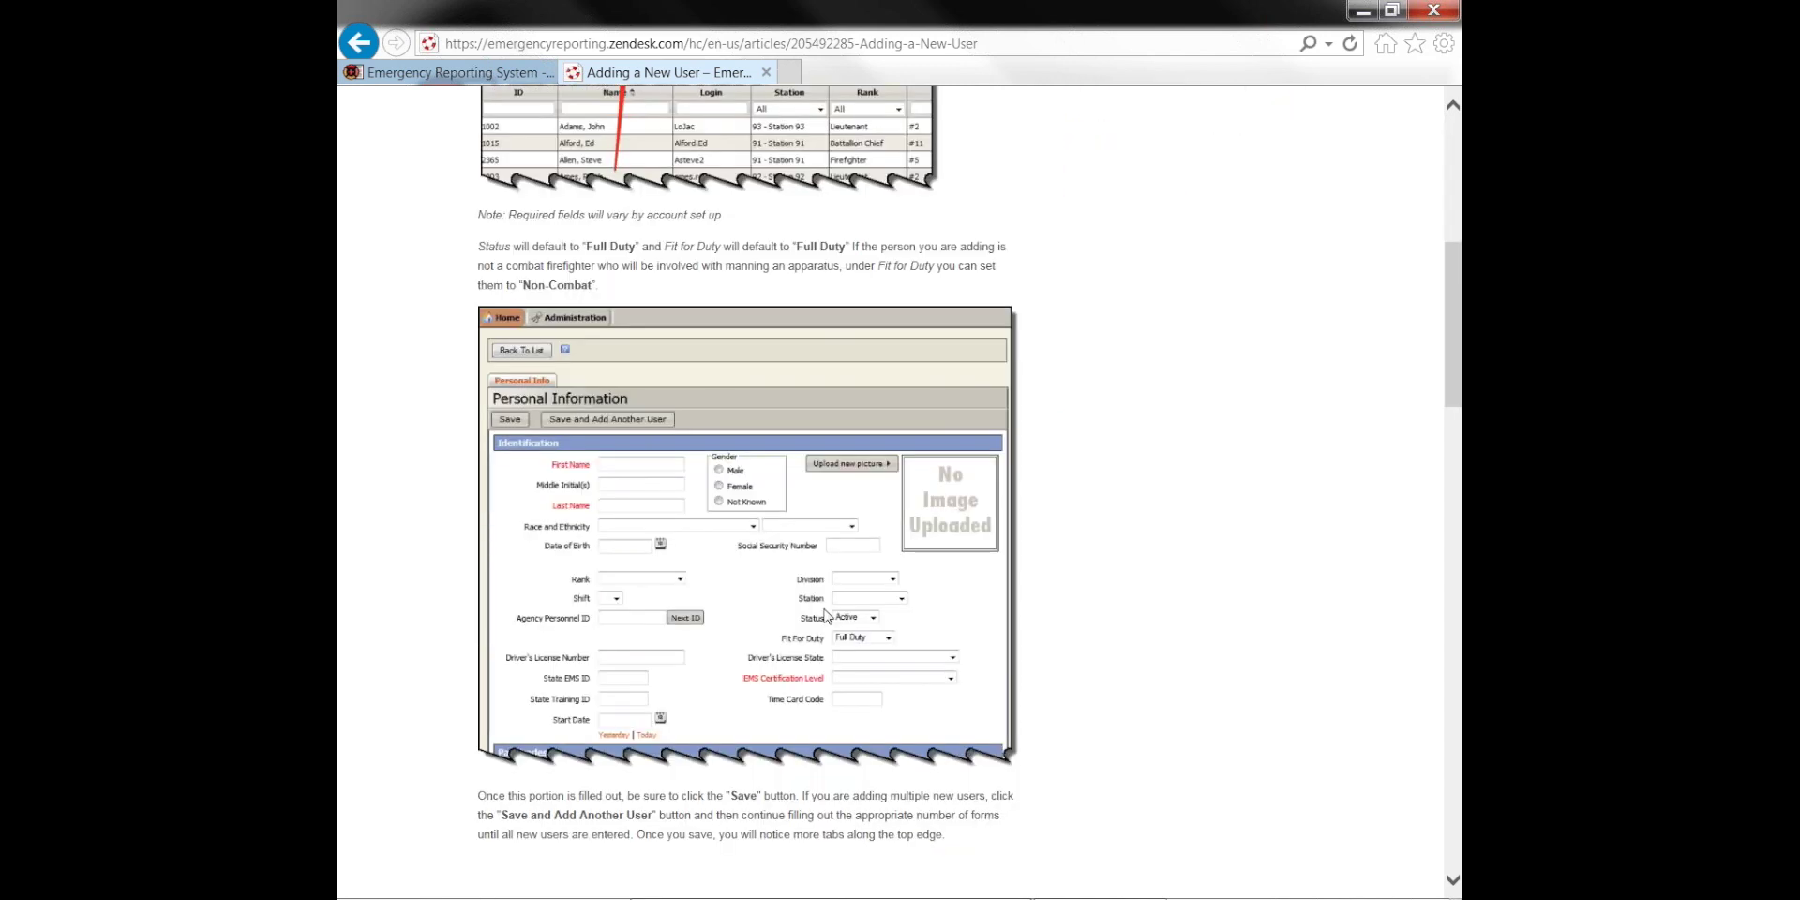
scroll(825, 614, "down", 6)
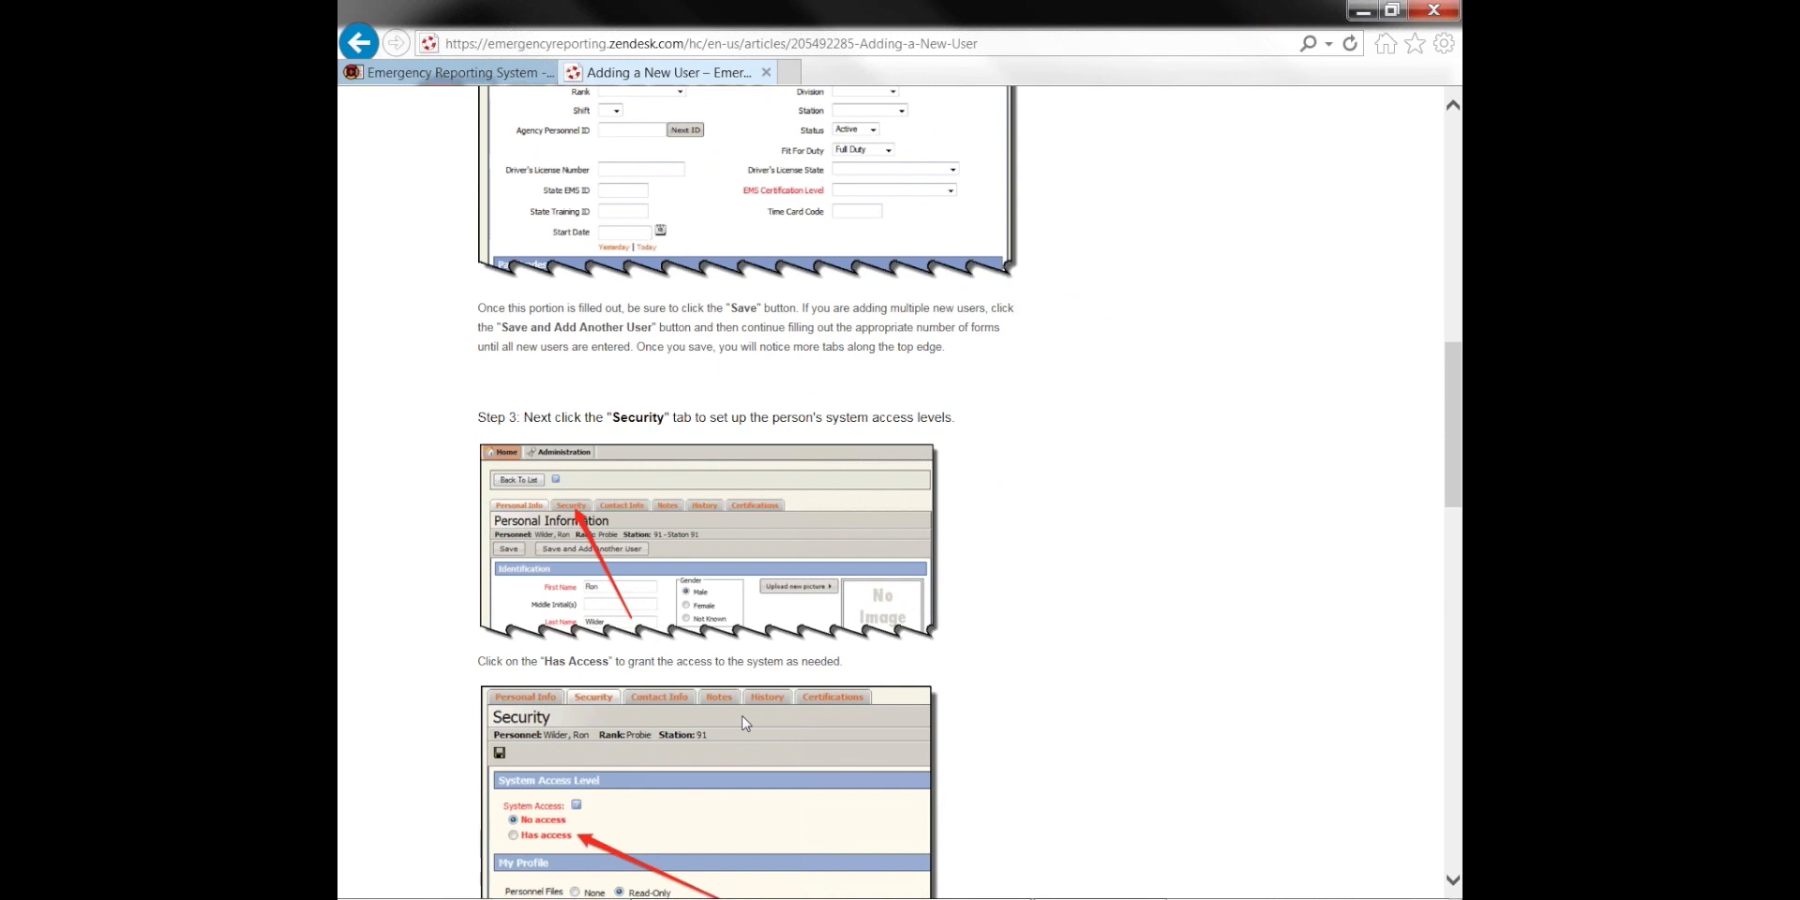
scroll(750, 697, "up", 12)
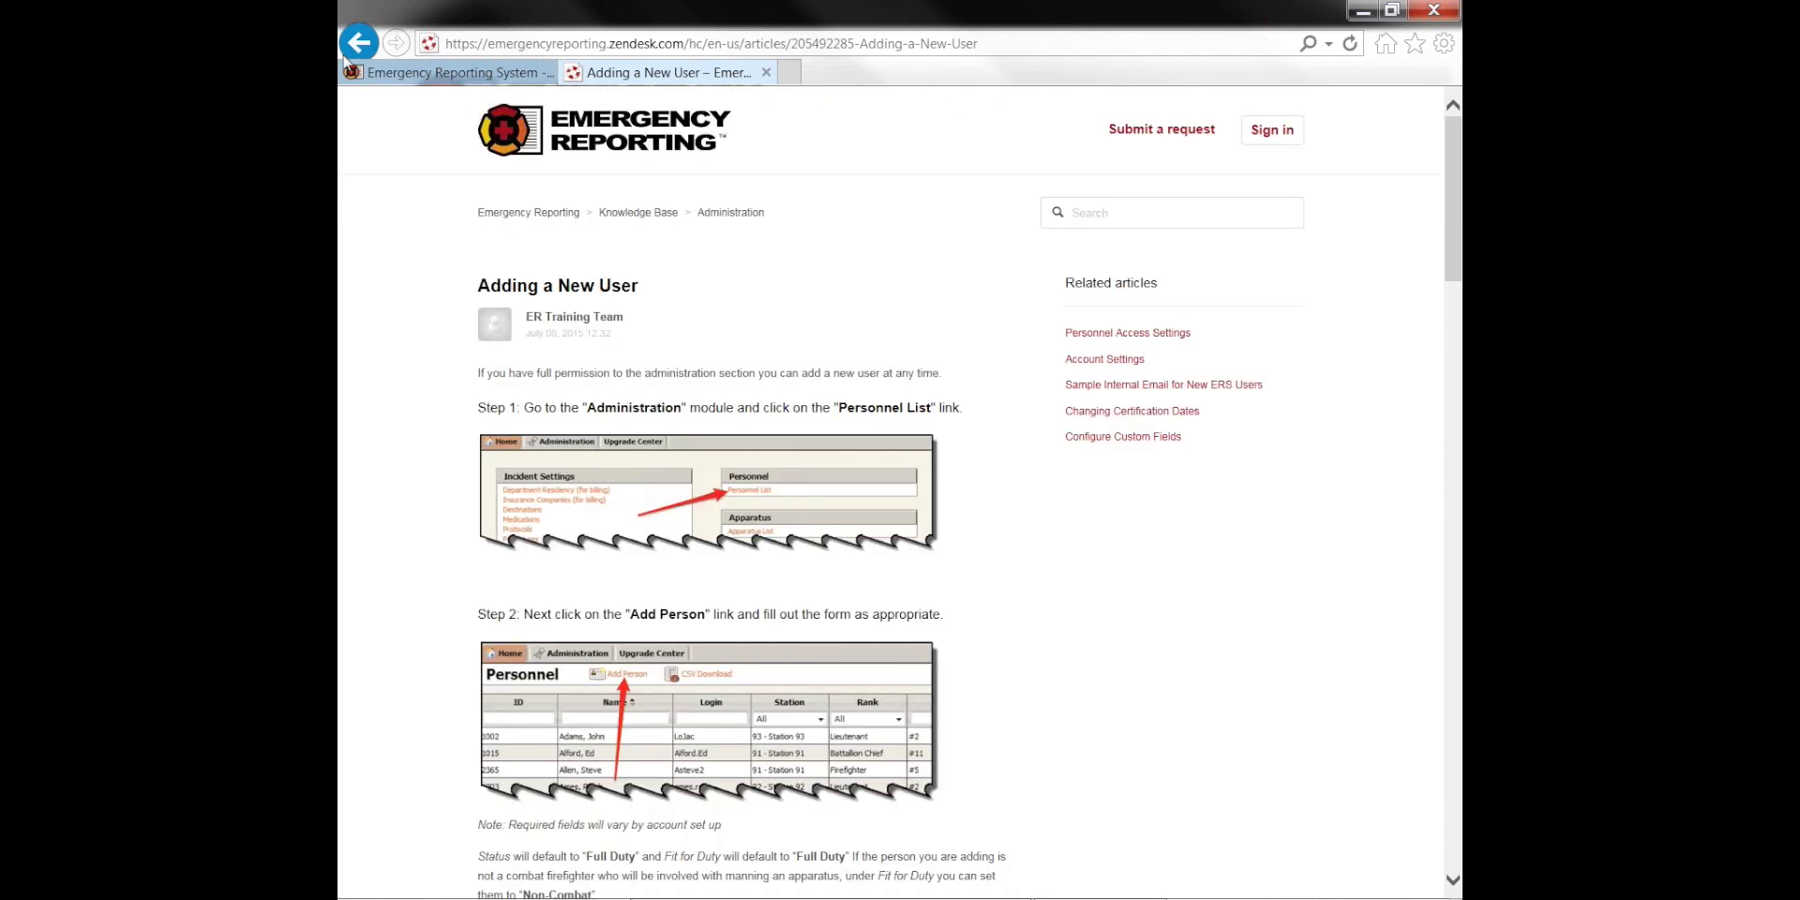
left_click(353, 49)
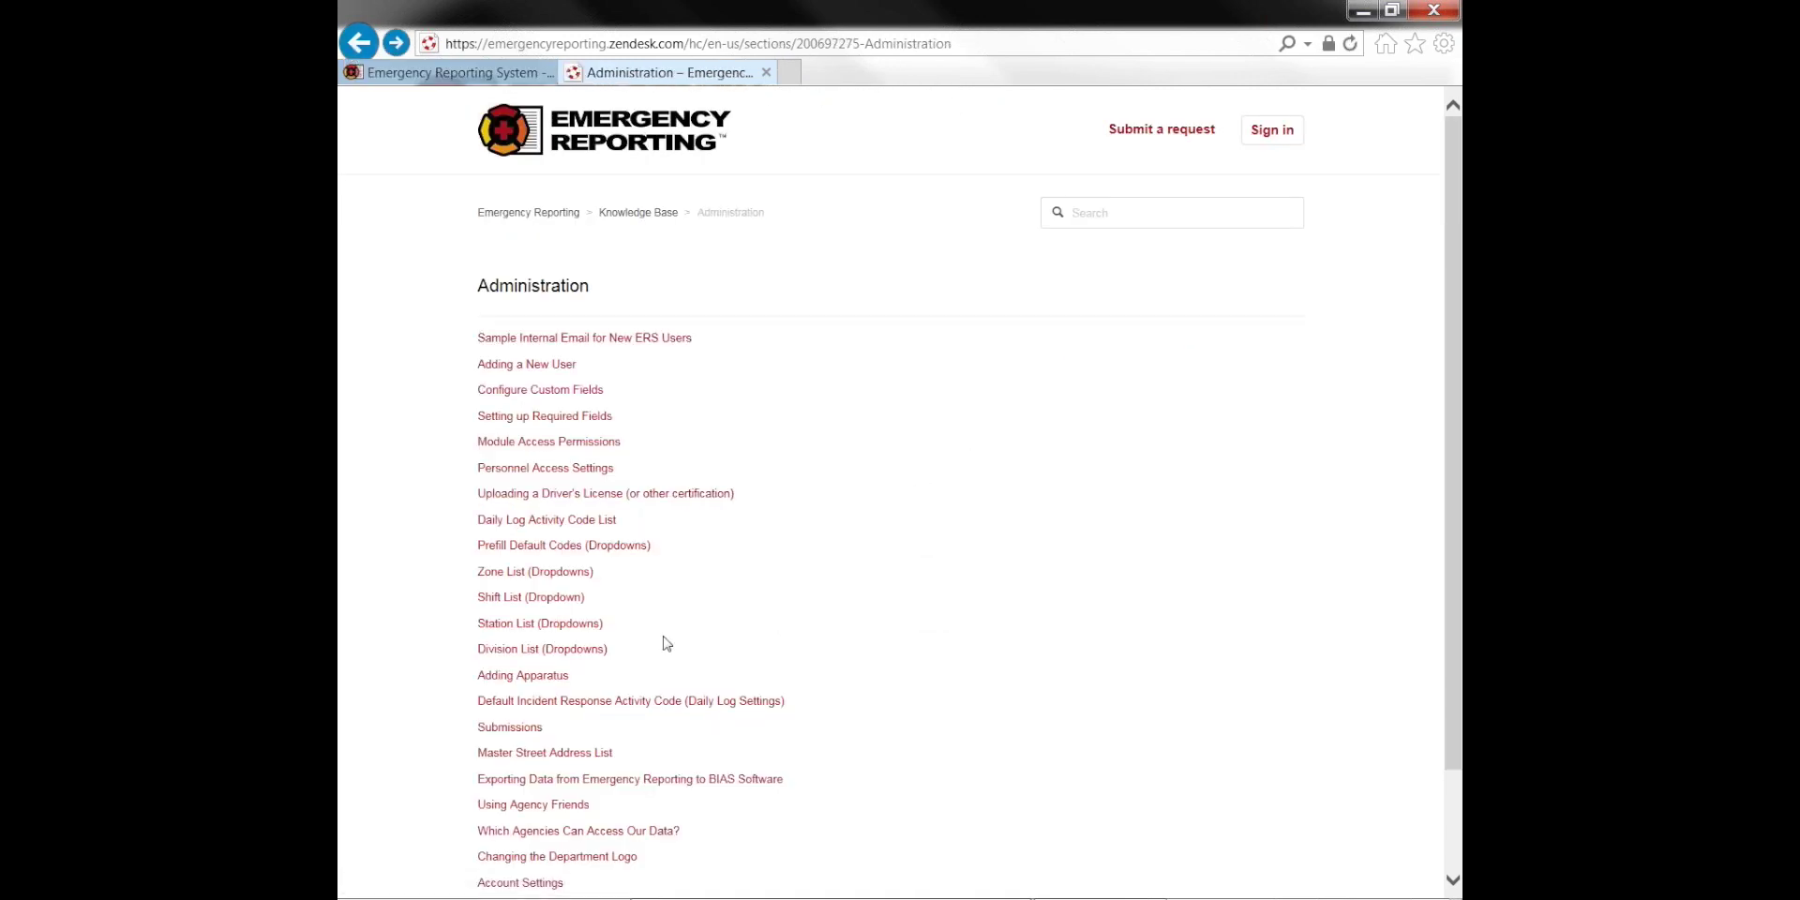
Read the Adding Apparatus article, return to the Administration list, and close the tab
left_click(542, 676)
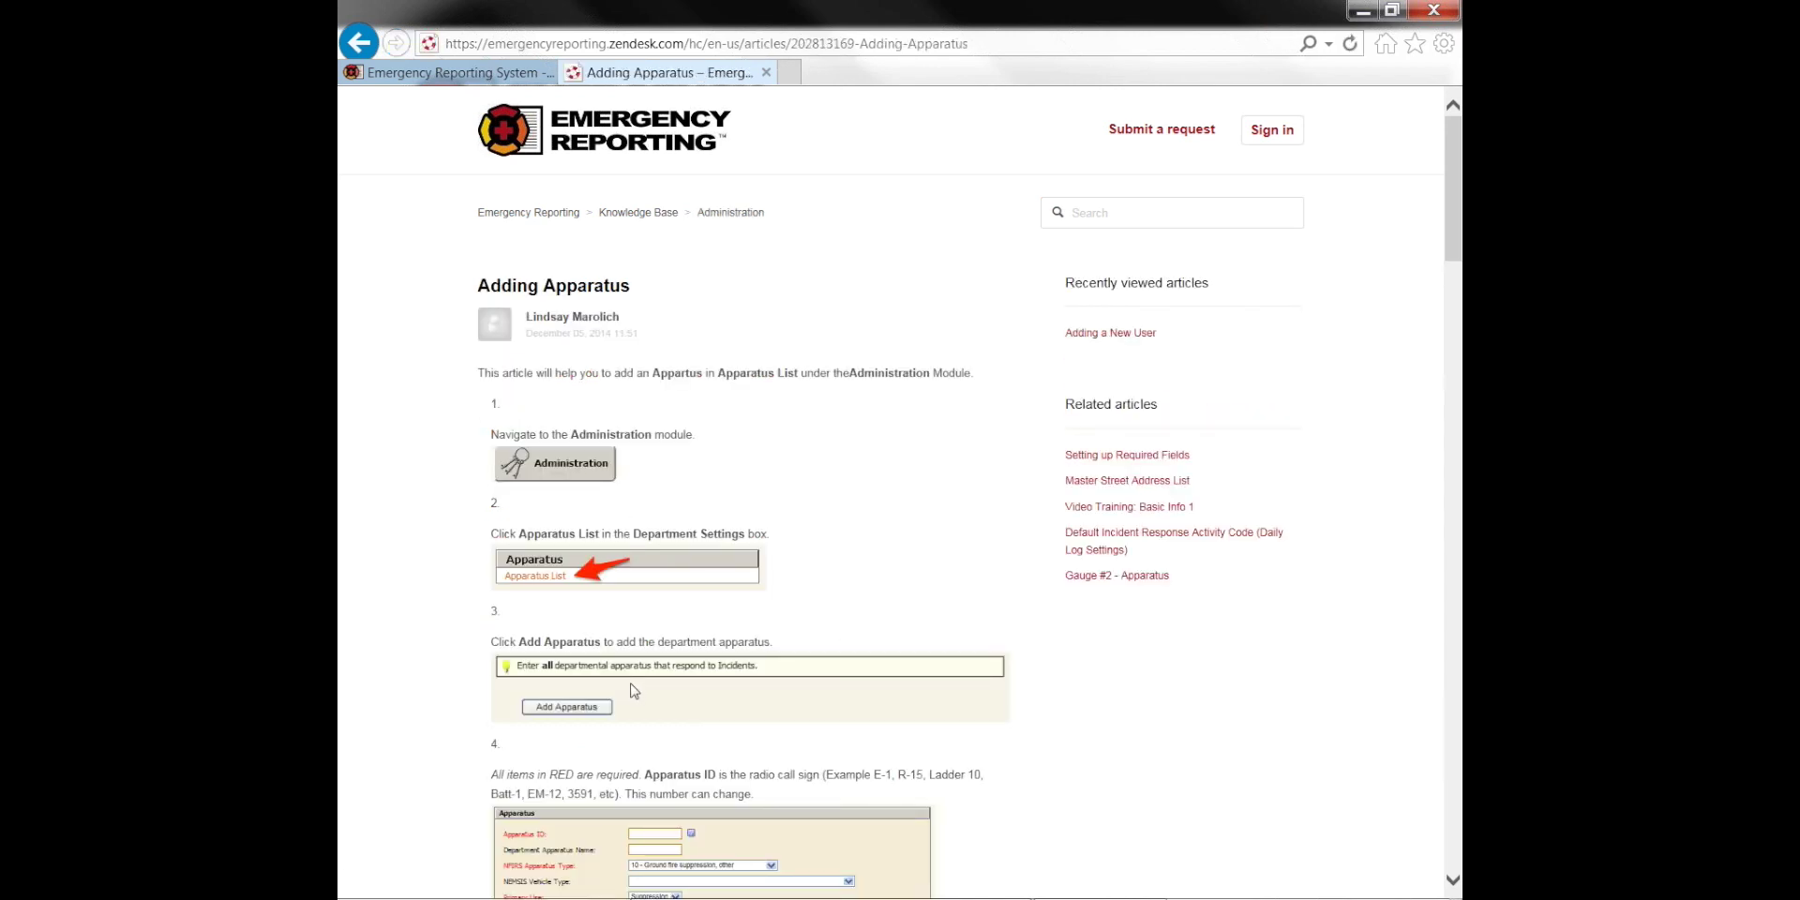
scroll(717, 658, "down", 8)
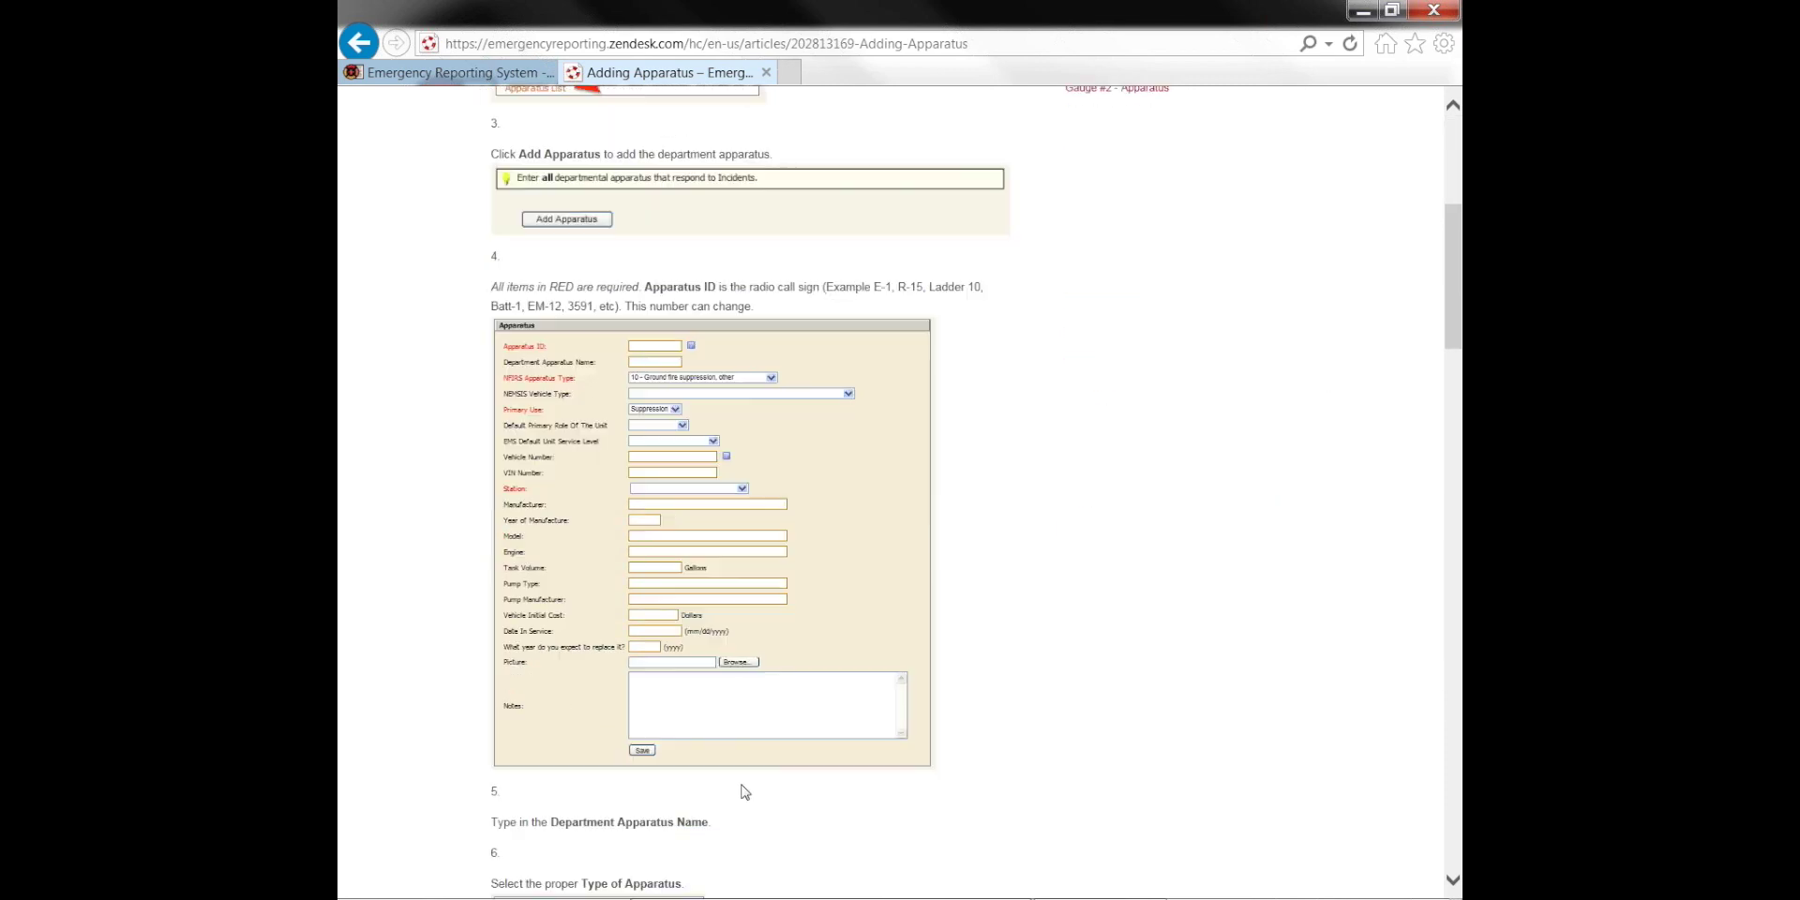
scroll(759, 764, "down", 5)
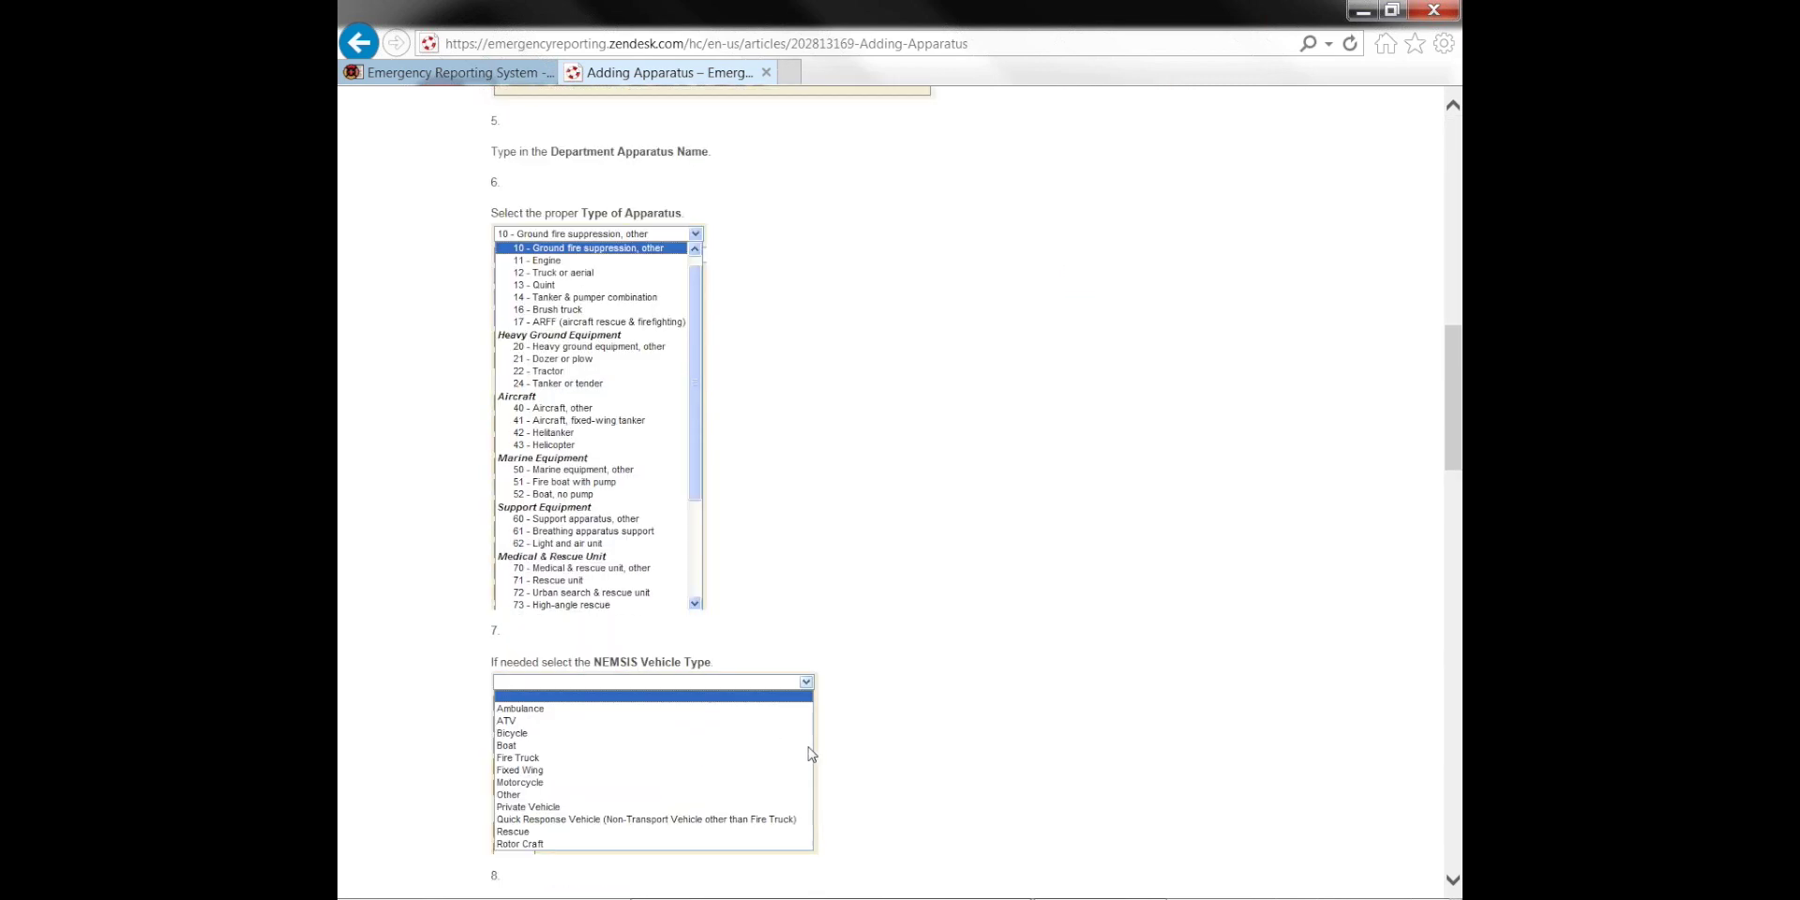
scroll(810, 754, "up", 5)
scroll(810, 753, "up", 8)
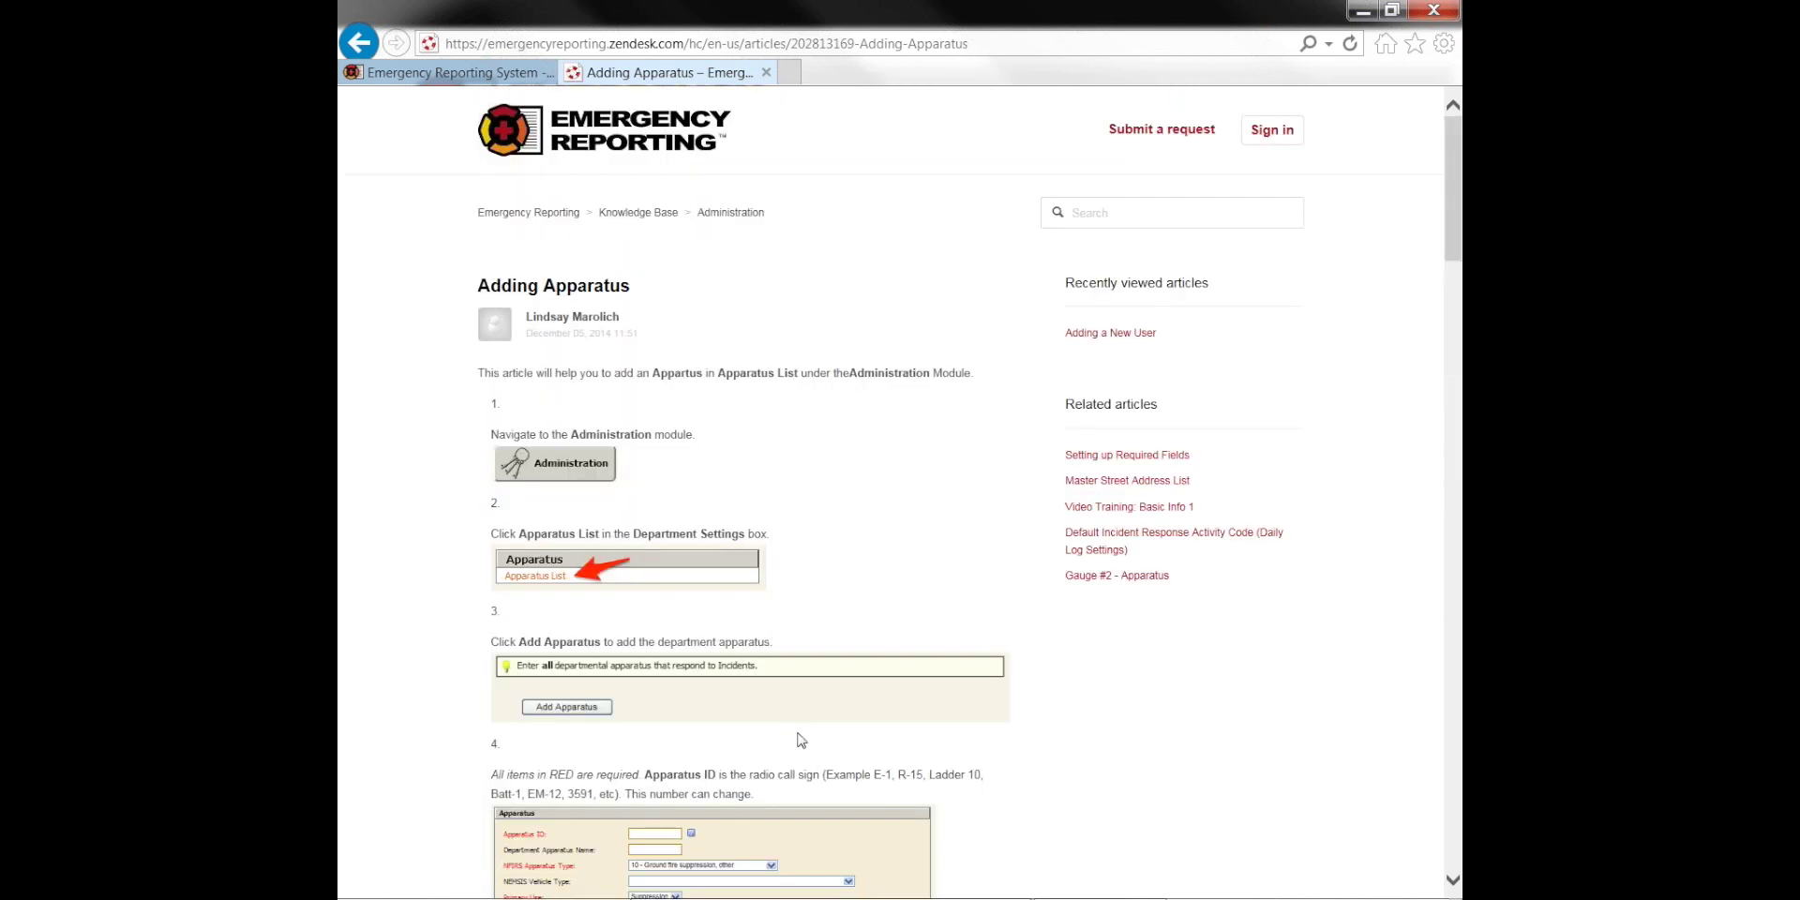
left_click(358, 43)
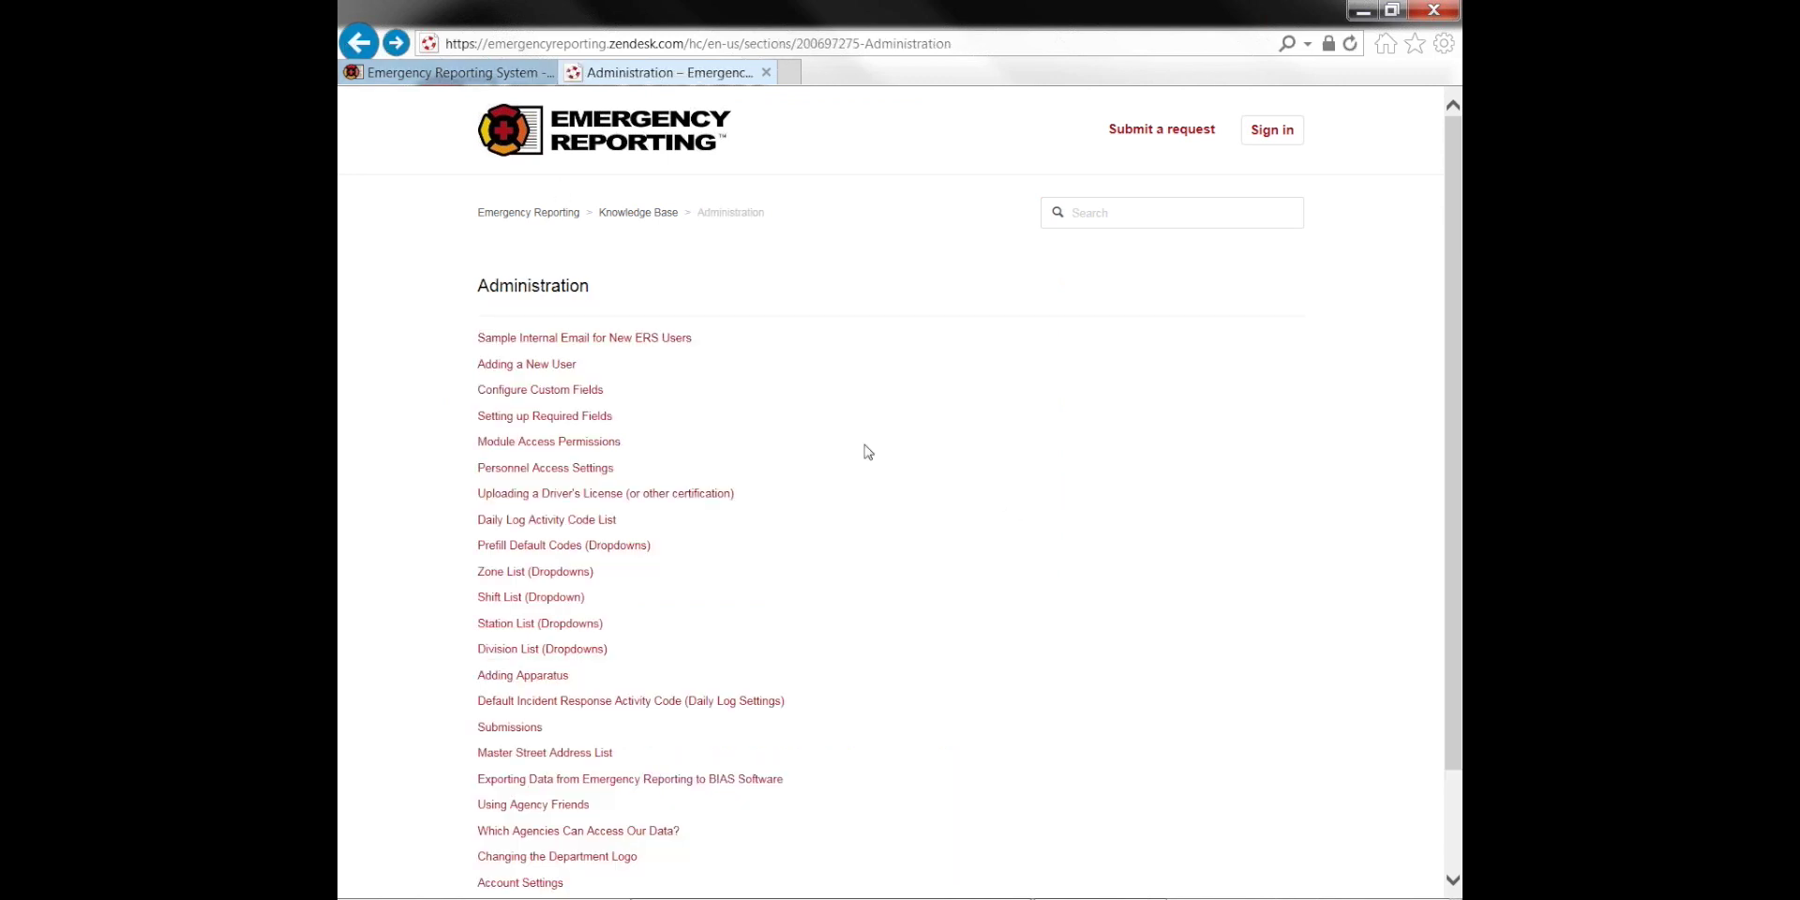
left_click(767, 72)
left_click(1211, 99)
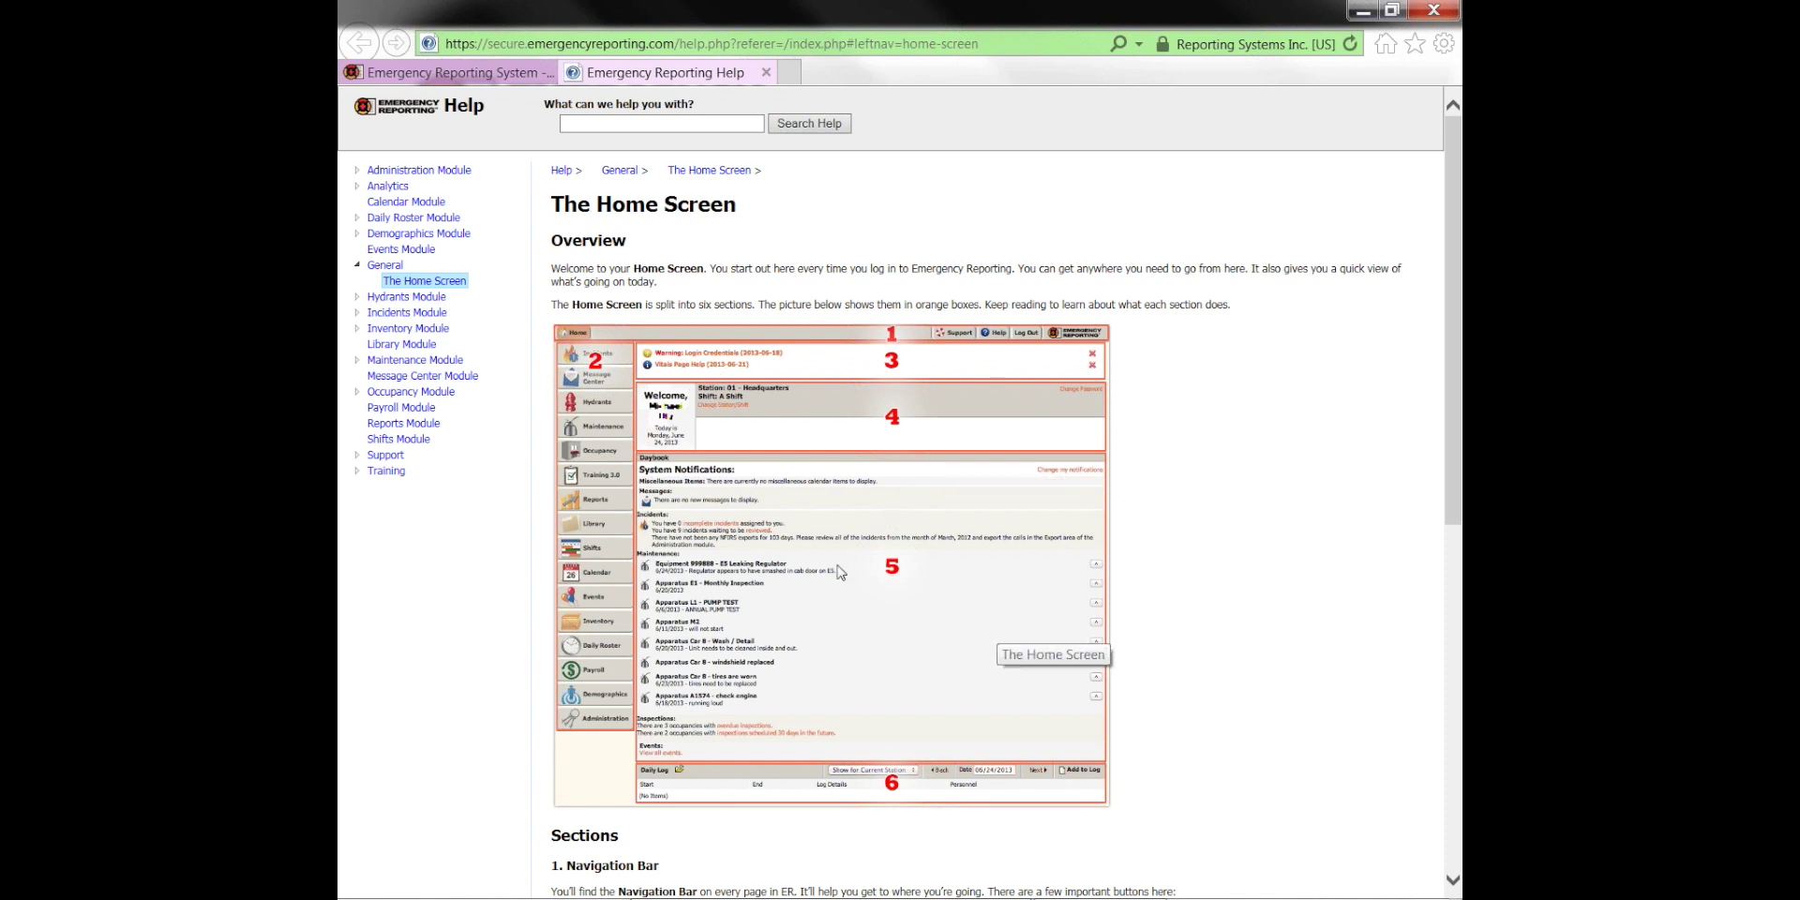
scroll(867, 609, "down", 2)
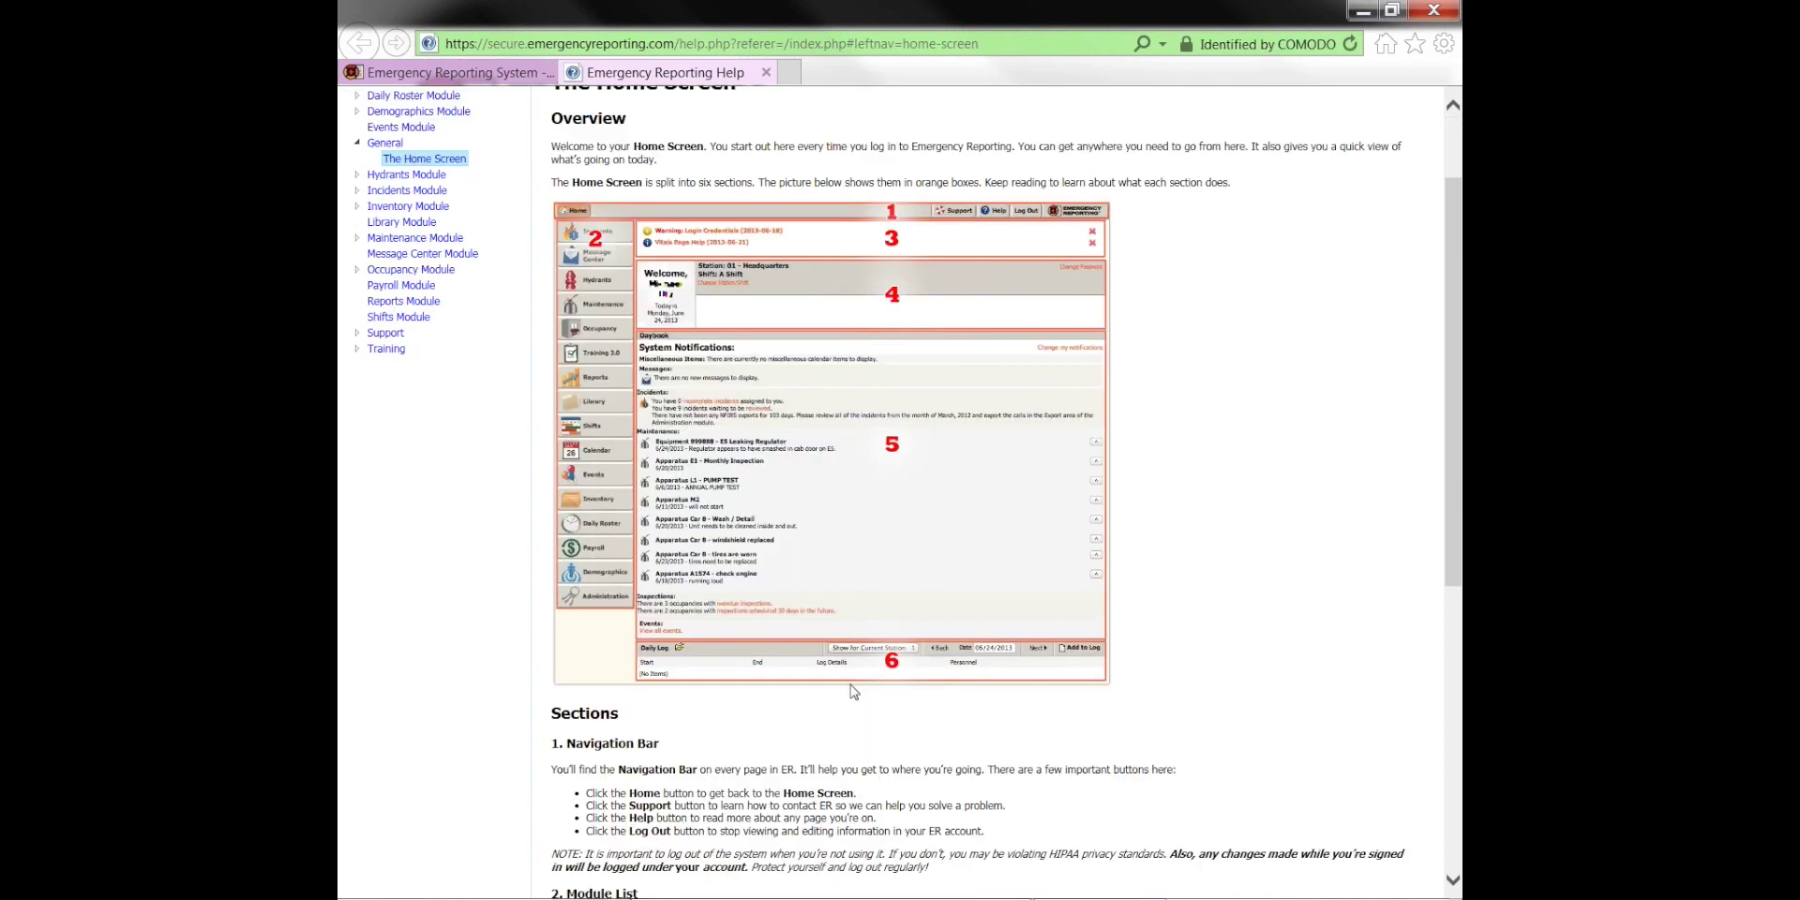
scroll(818, 518, "down", 4)
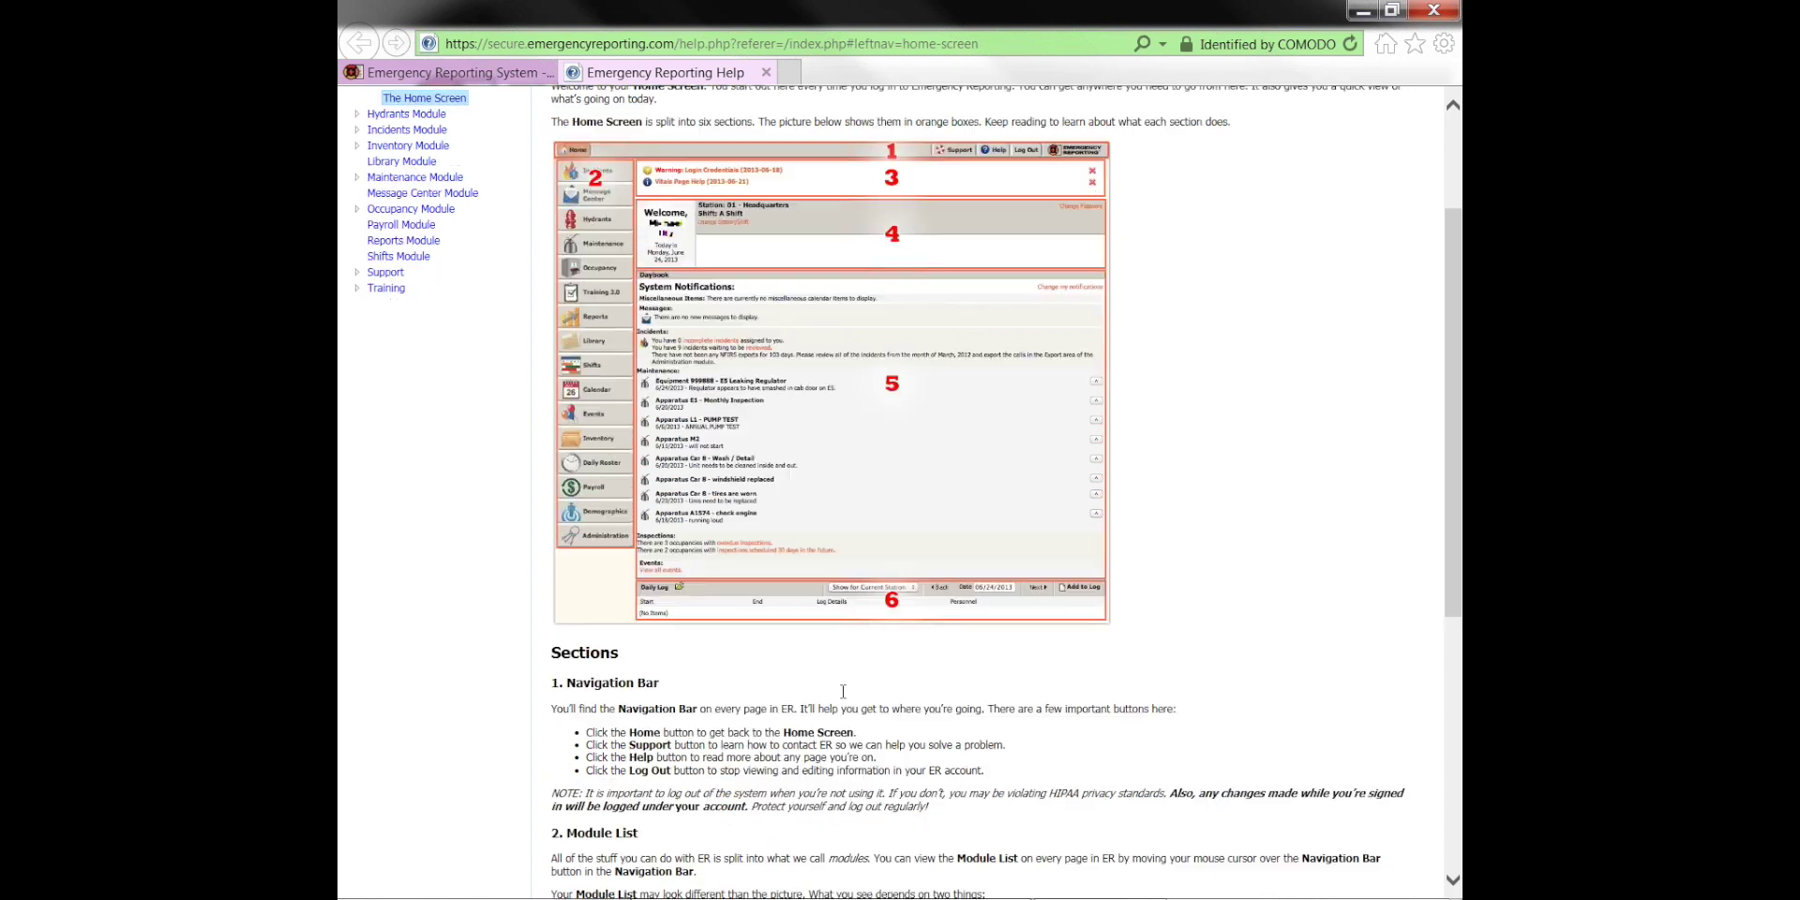
scroll(818, 518, "up", 6)
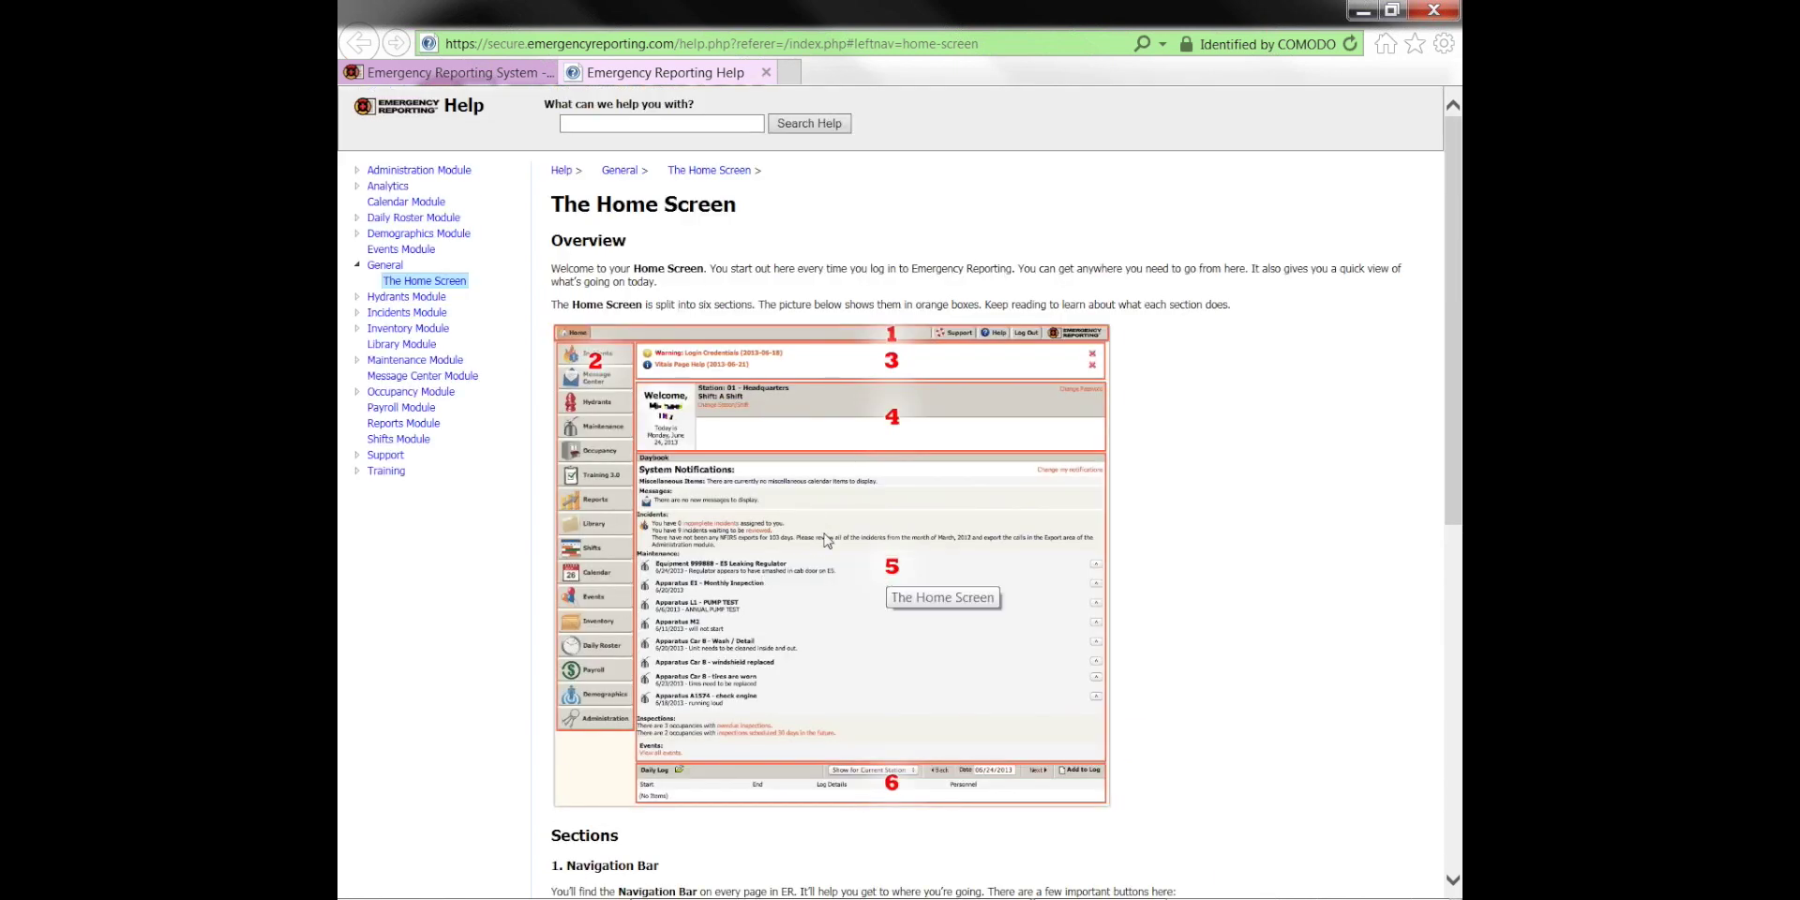
left_click(766, 73)
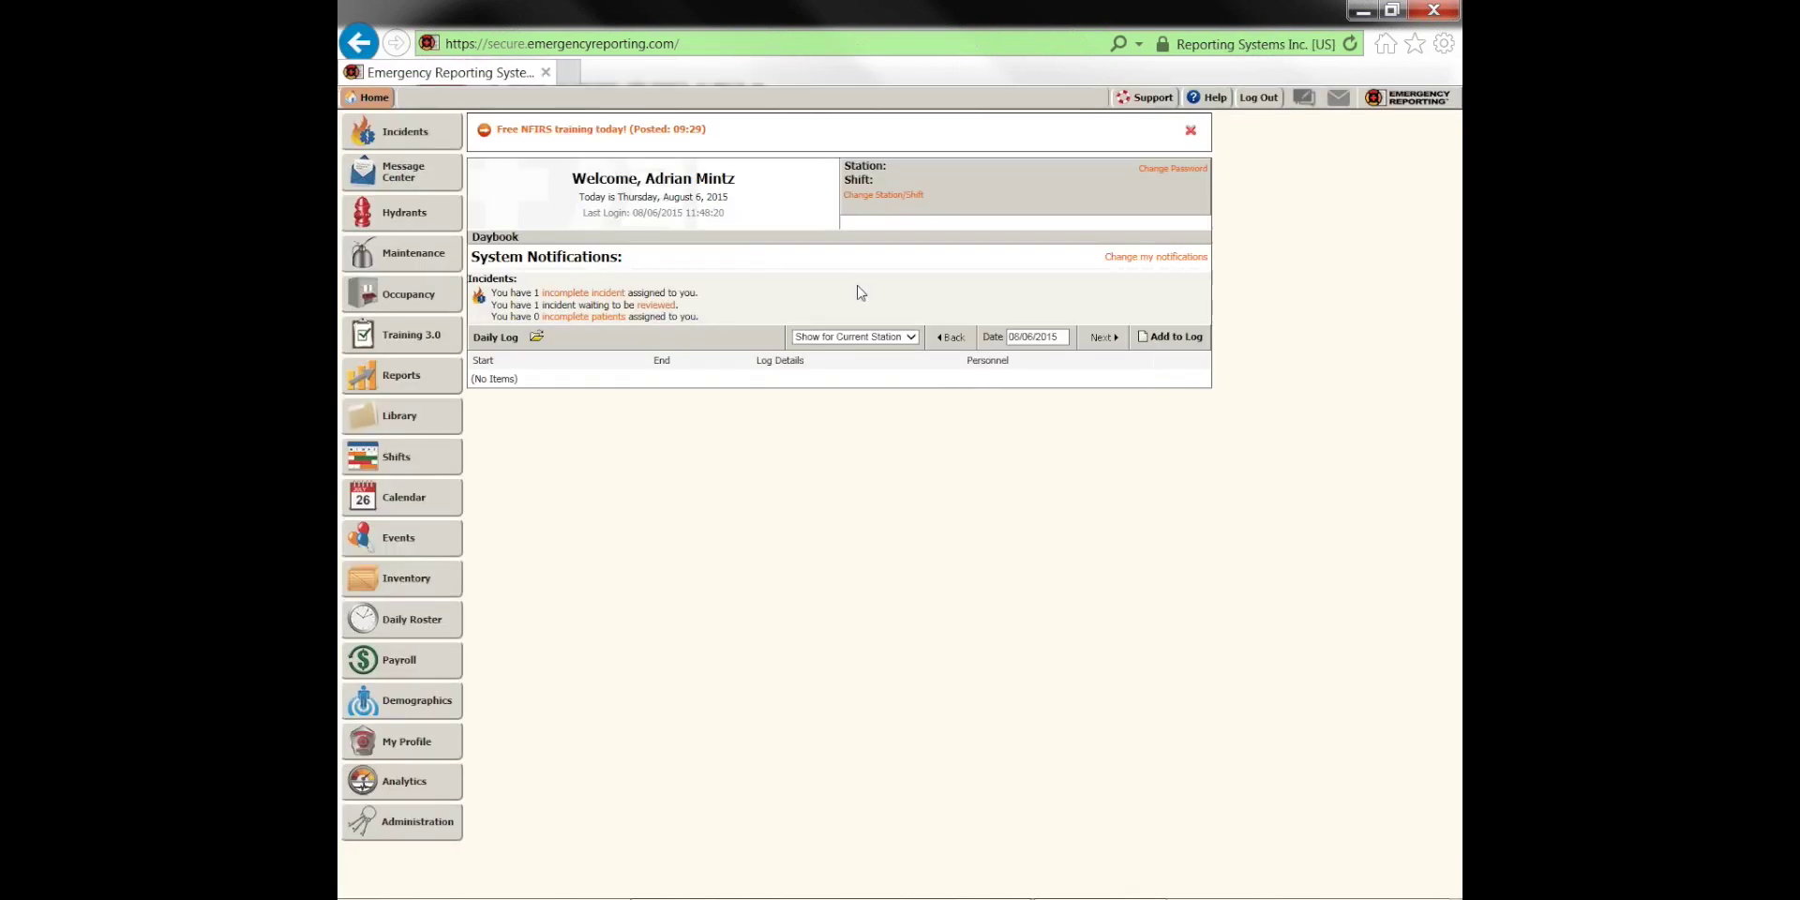
Go from the Support home page to the Suggest a Feature forum's top-voted ideas
left_click(1145, 97)
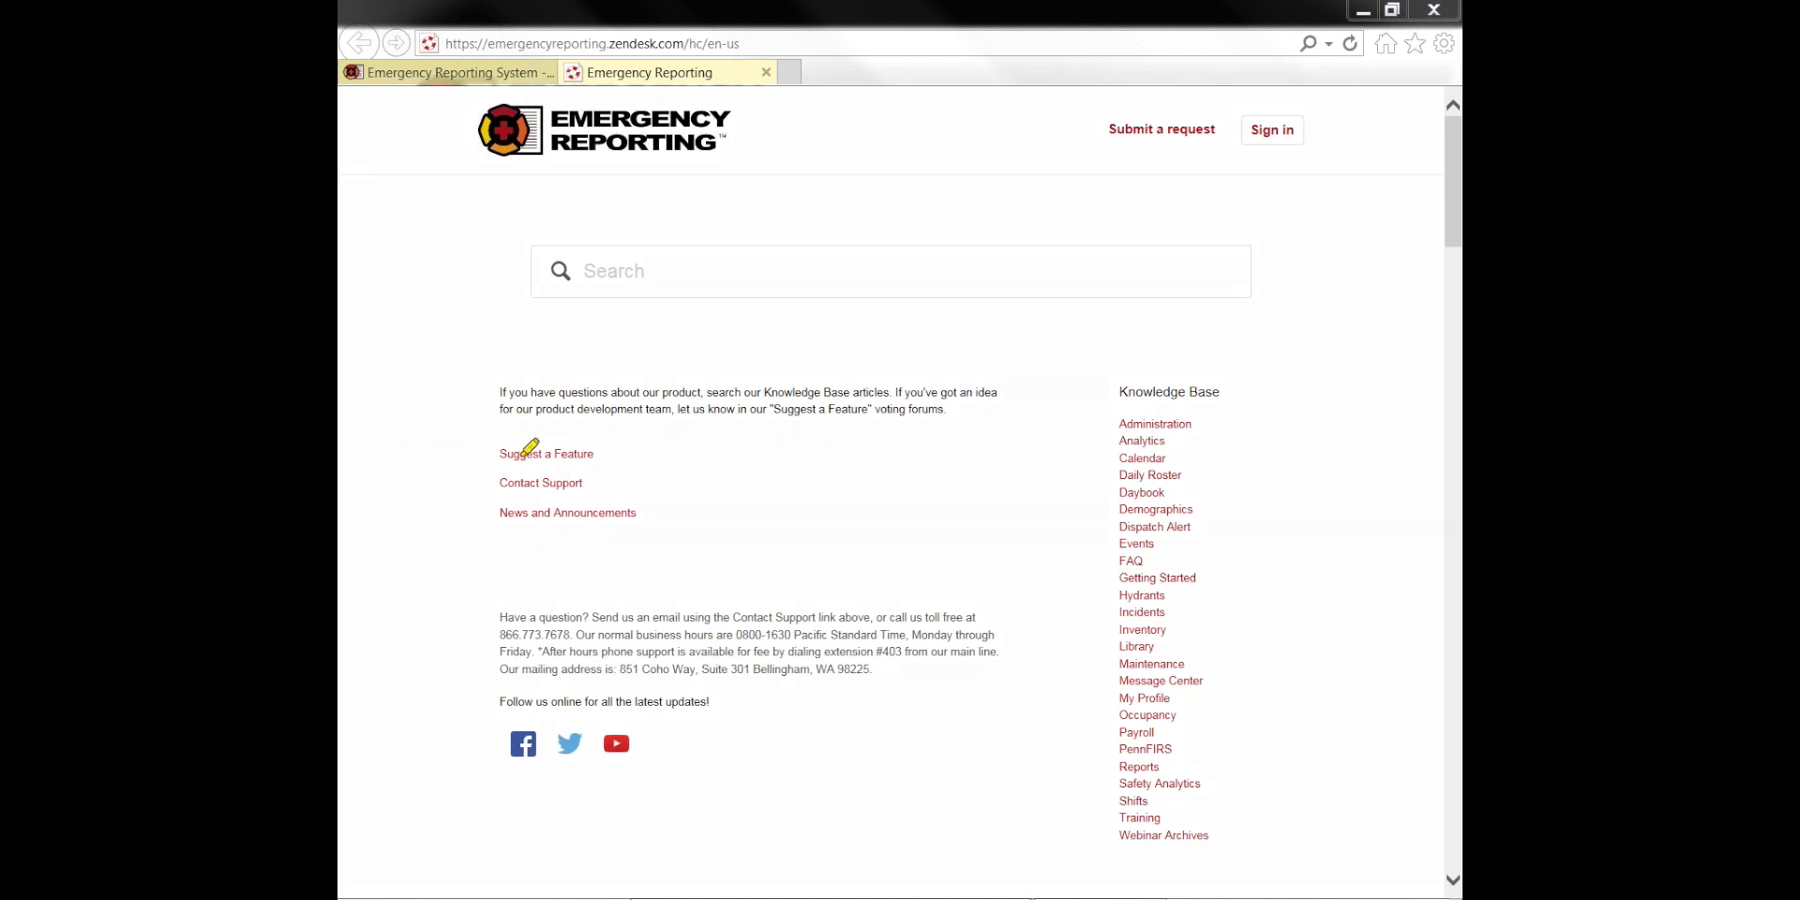
mouse_move(504, 448)
left_mouse_down()
mouse_move(614, 450)
mouse_move(499, 453)
left_mouse_up()
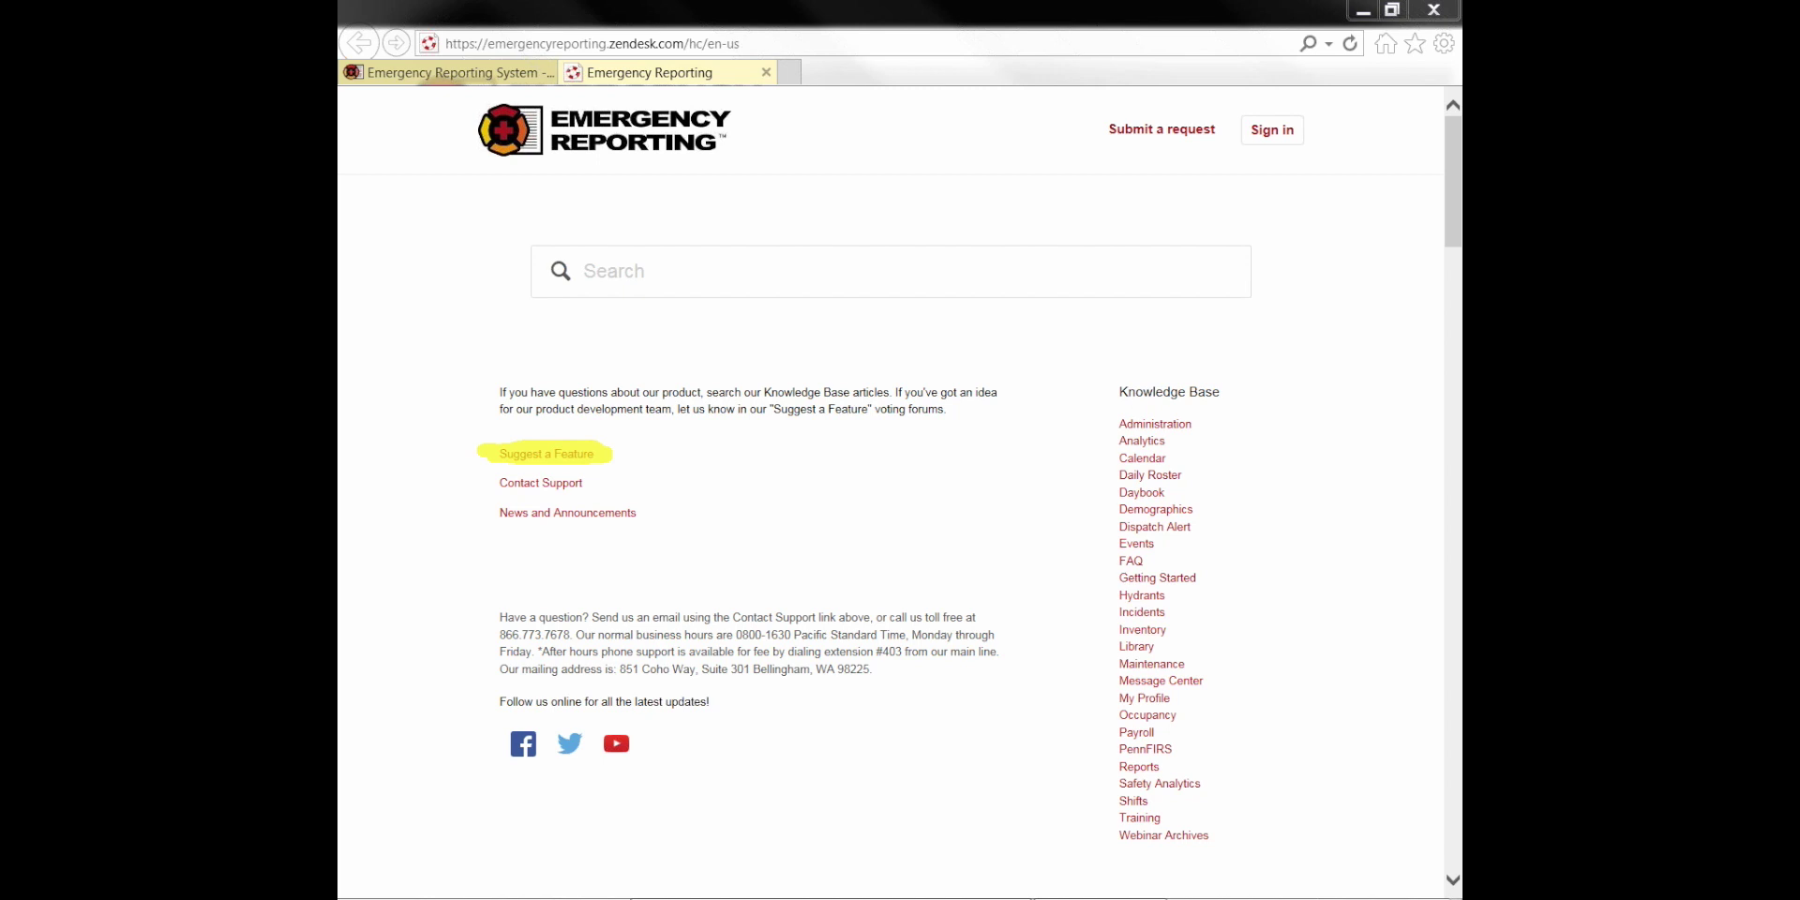
key("Escape")
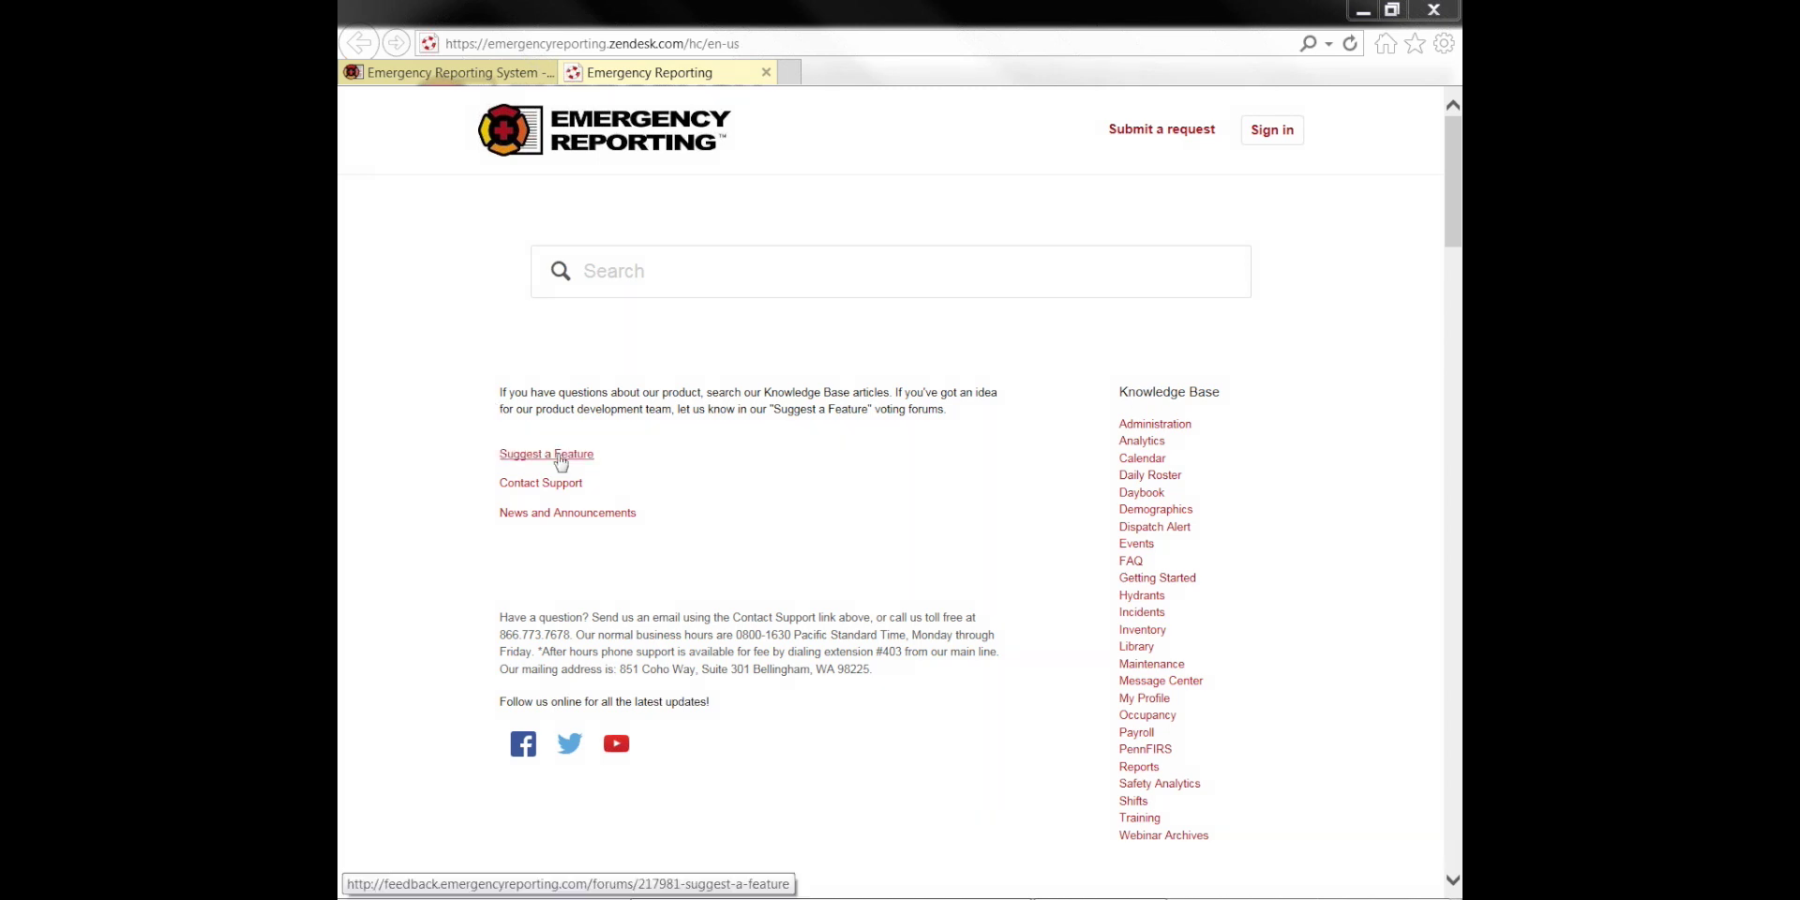
left_click(520, 453)
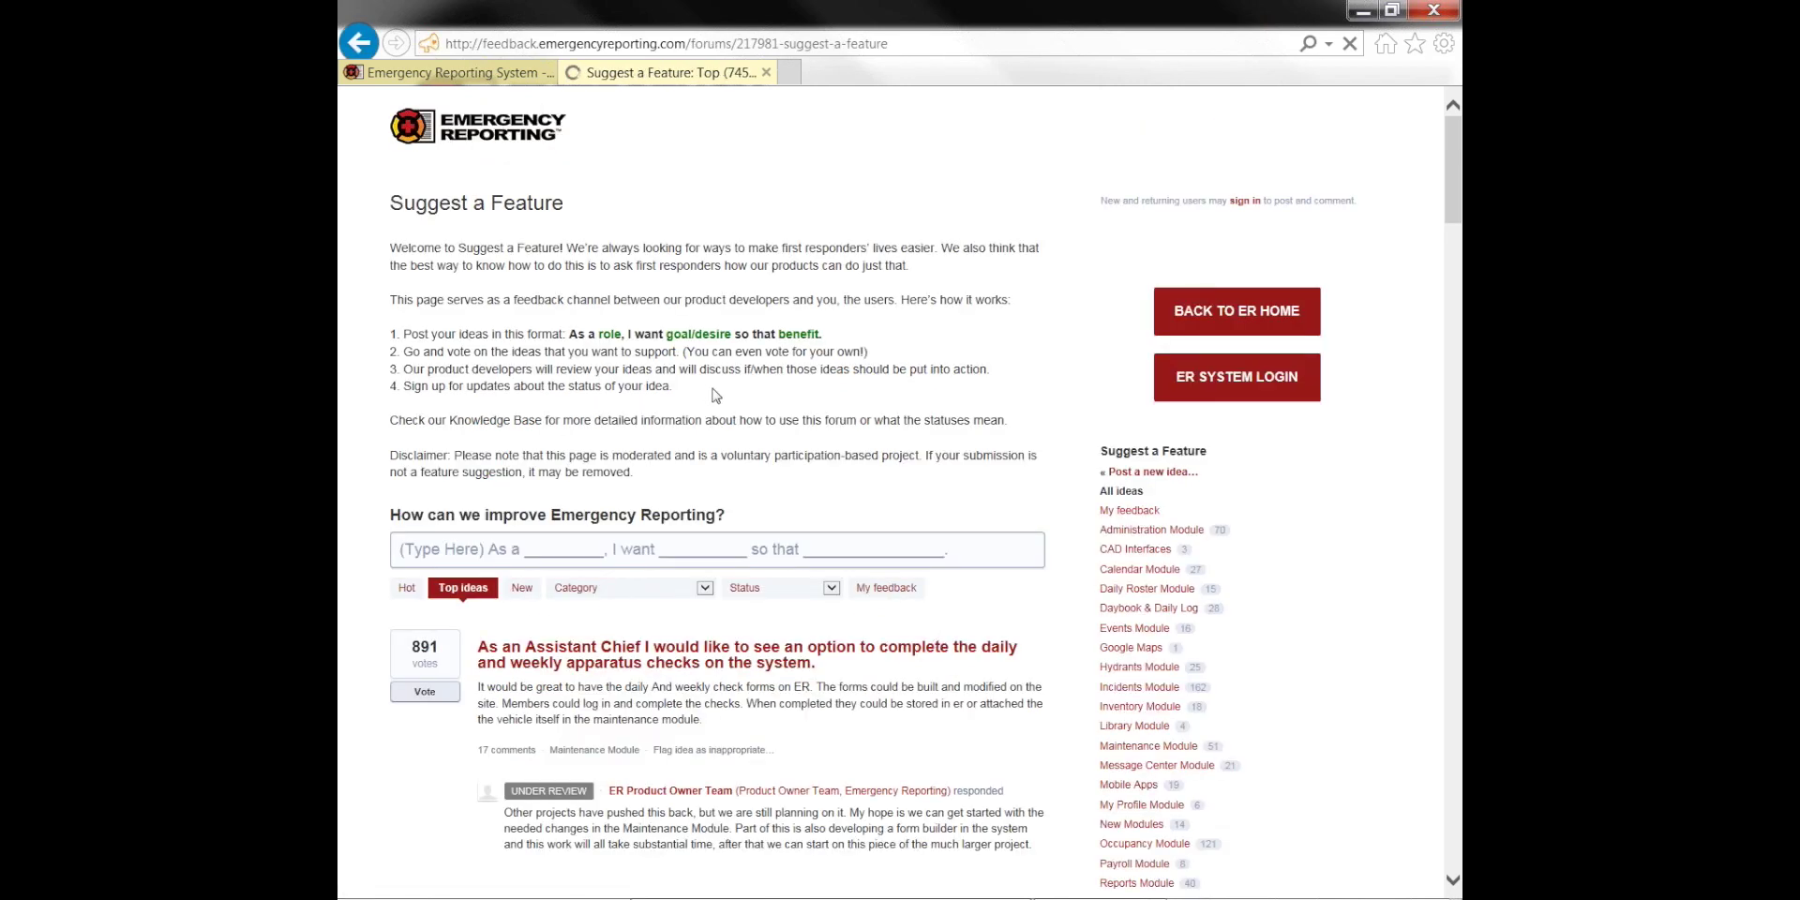
Scroll the Top ideas list past the equipment inventory, equipment testing and Message Center texting requests
scroll(888, 394, "down", 1)
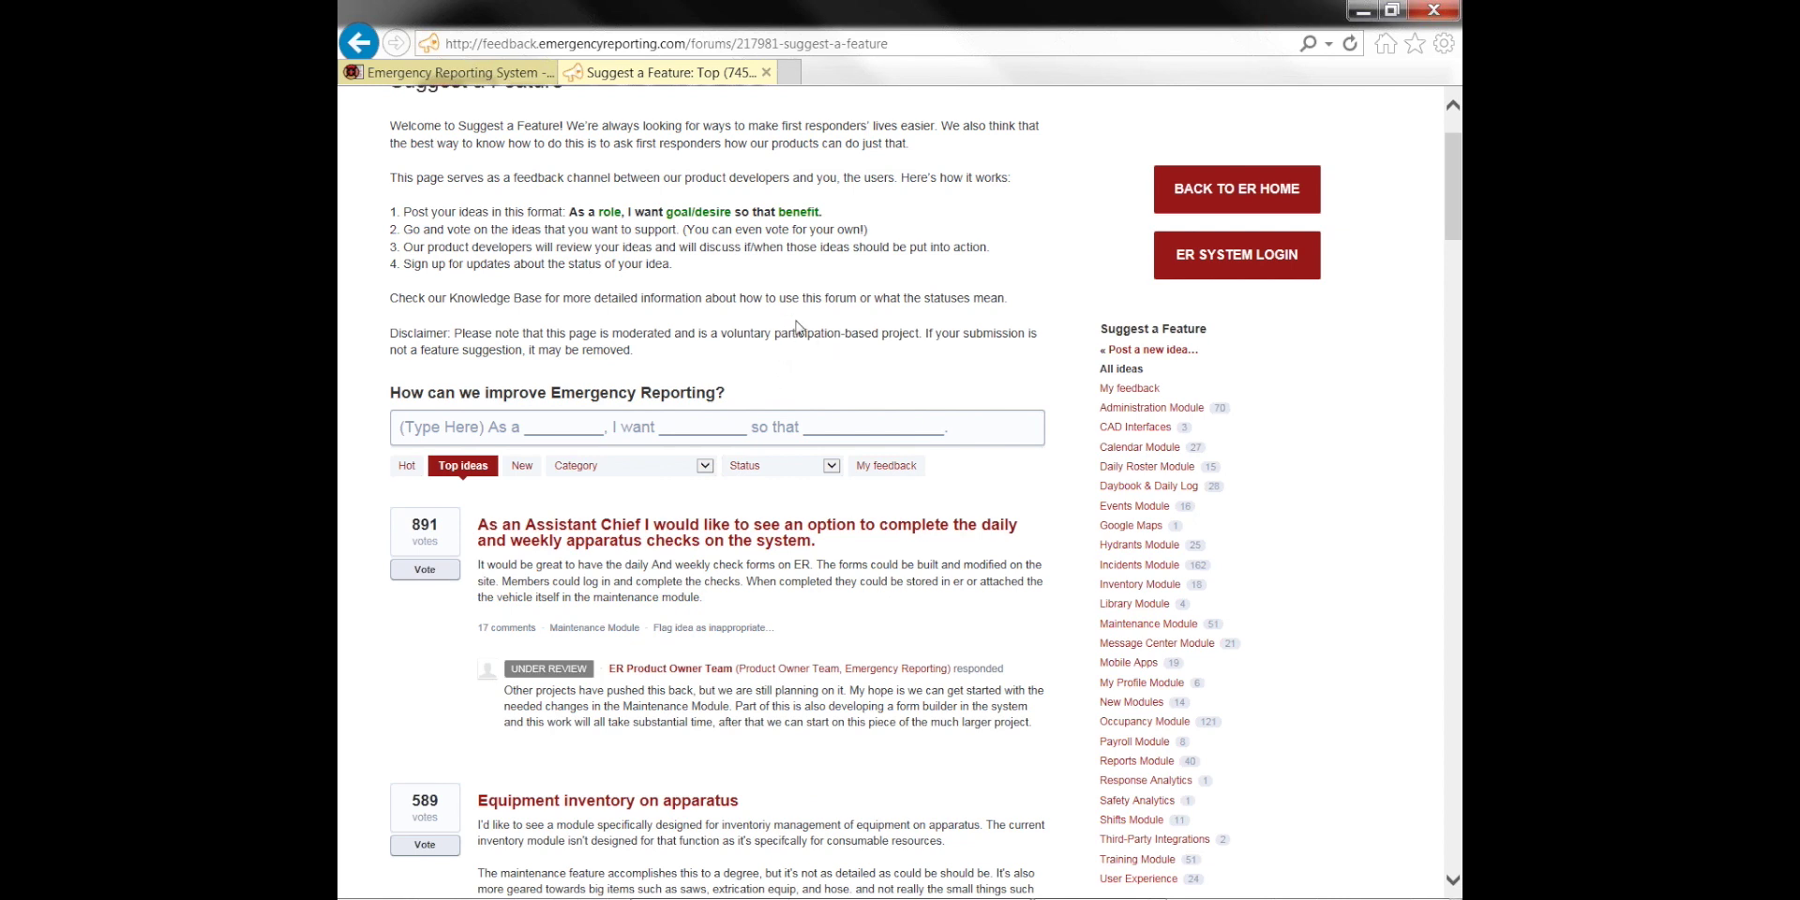
scroll(796, 325, "down", 2)
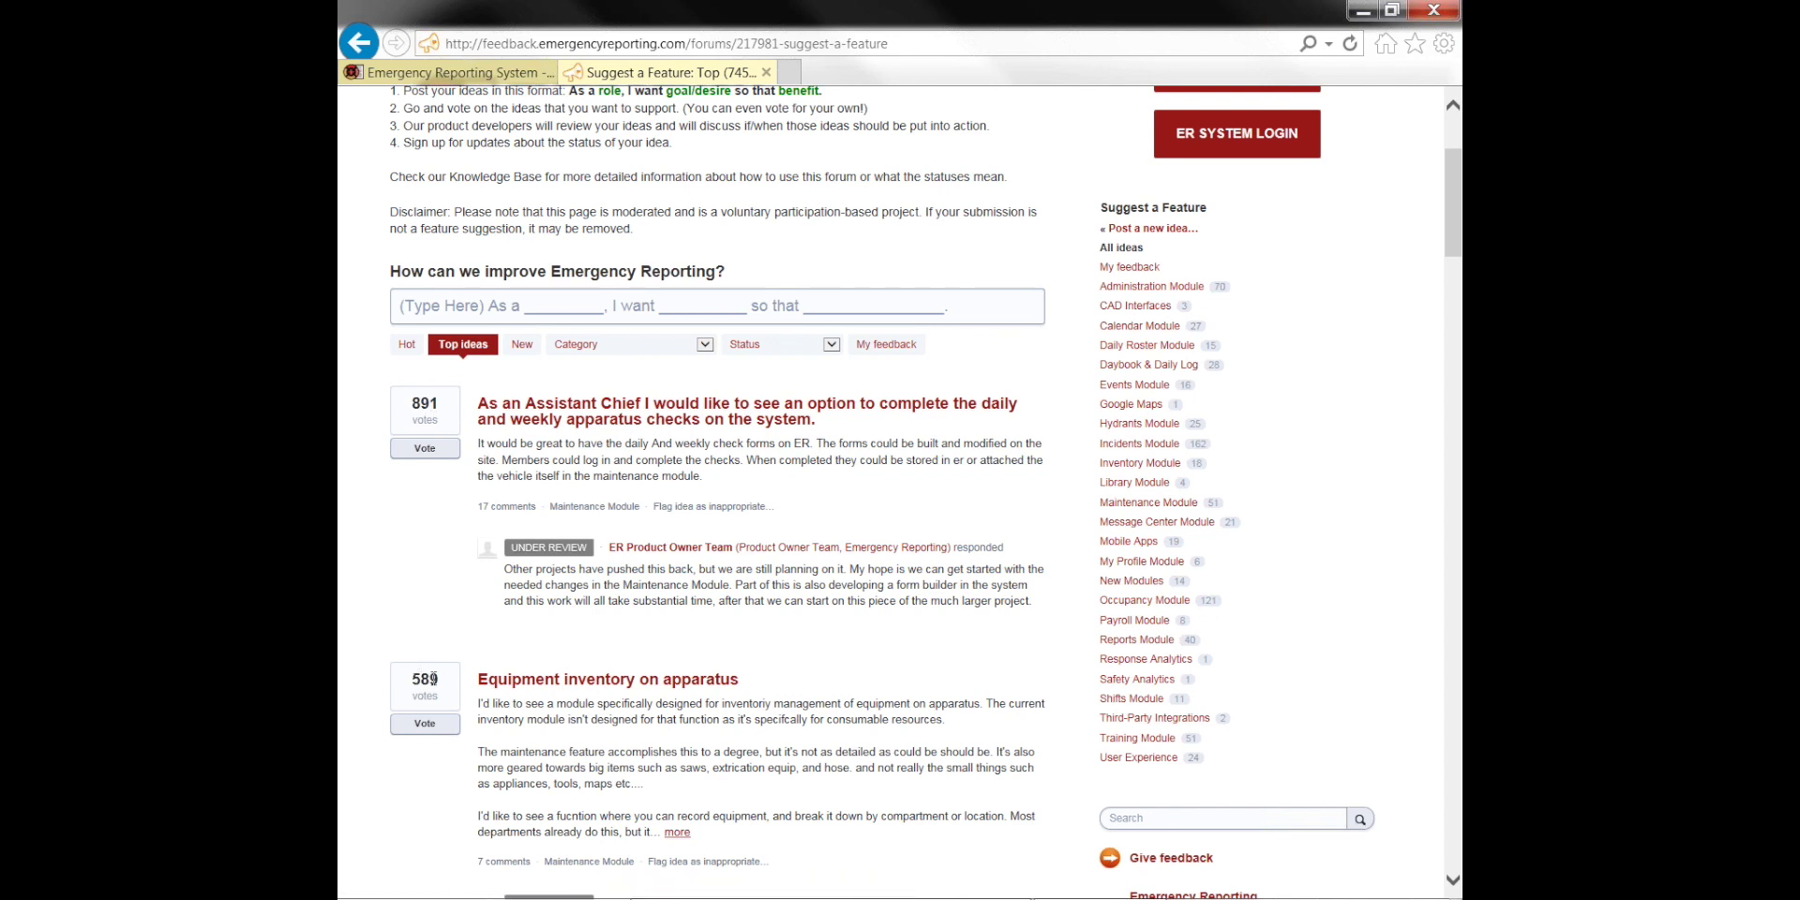
scroll(630, 740, "down", 1)
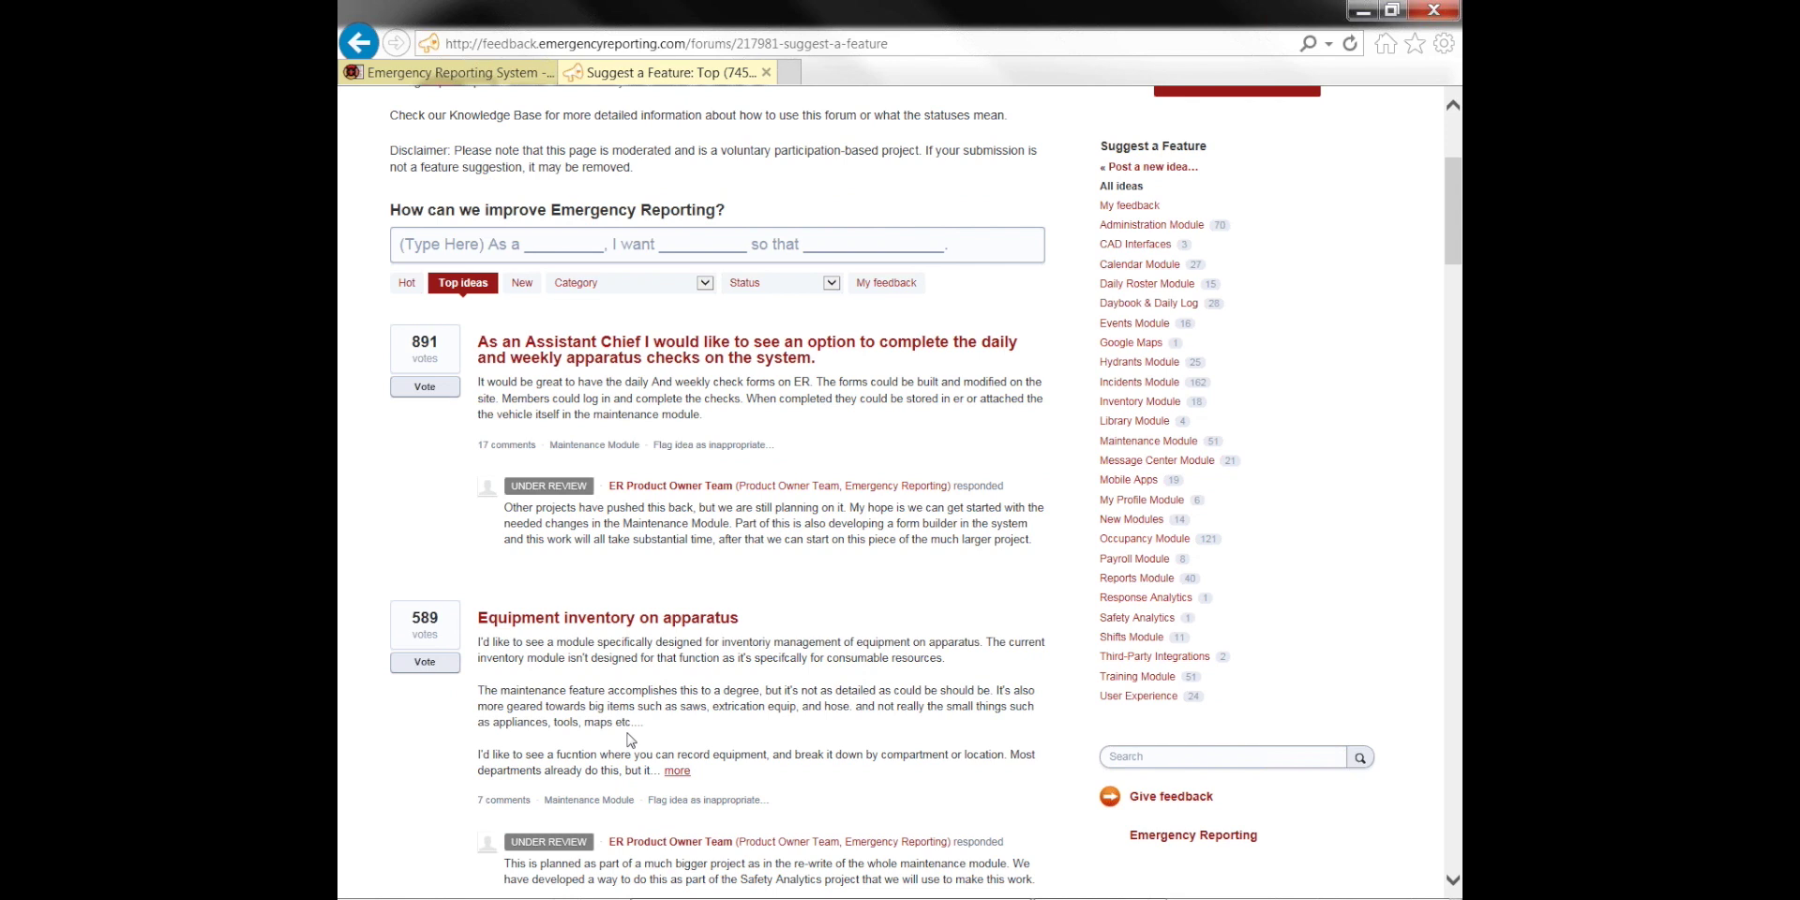
scroll(630, 740, "down", 5)
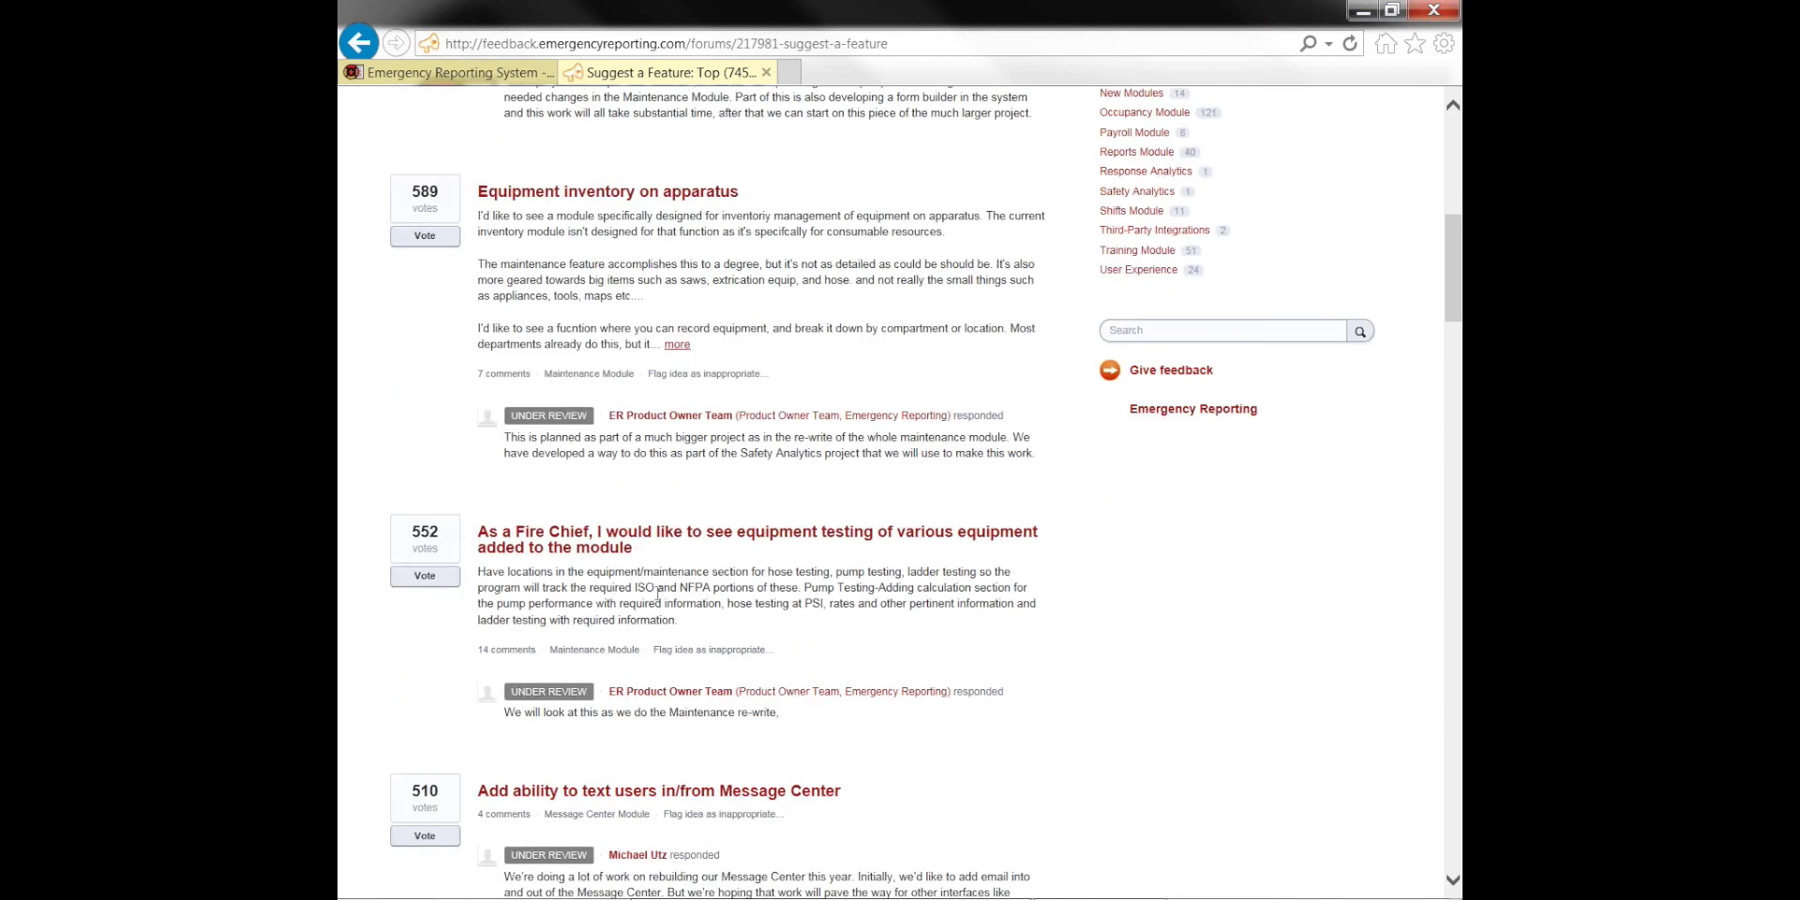
scroll(657, 593, "up", 4)
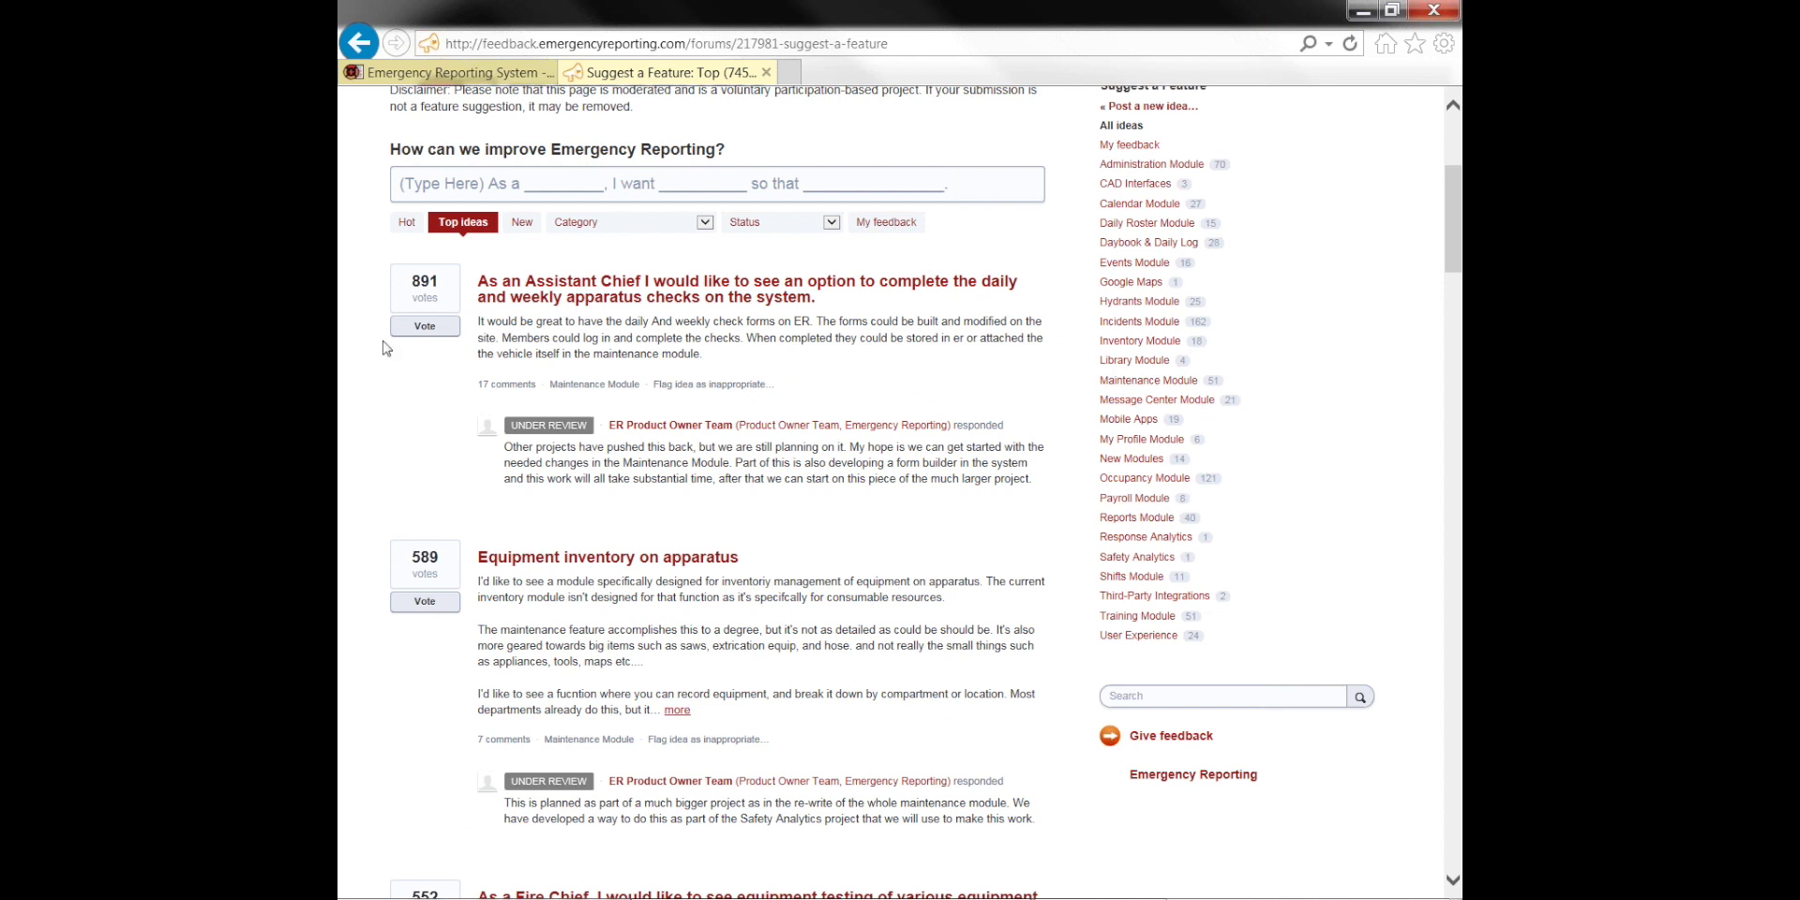
Open the 891-vote 'As an Assistant Chief…' idea about daily and weekly apparatus checks
left_click(476, 185)
left_click(703, 289)
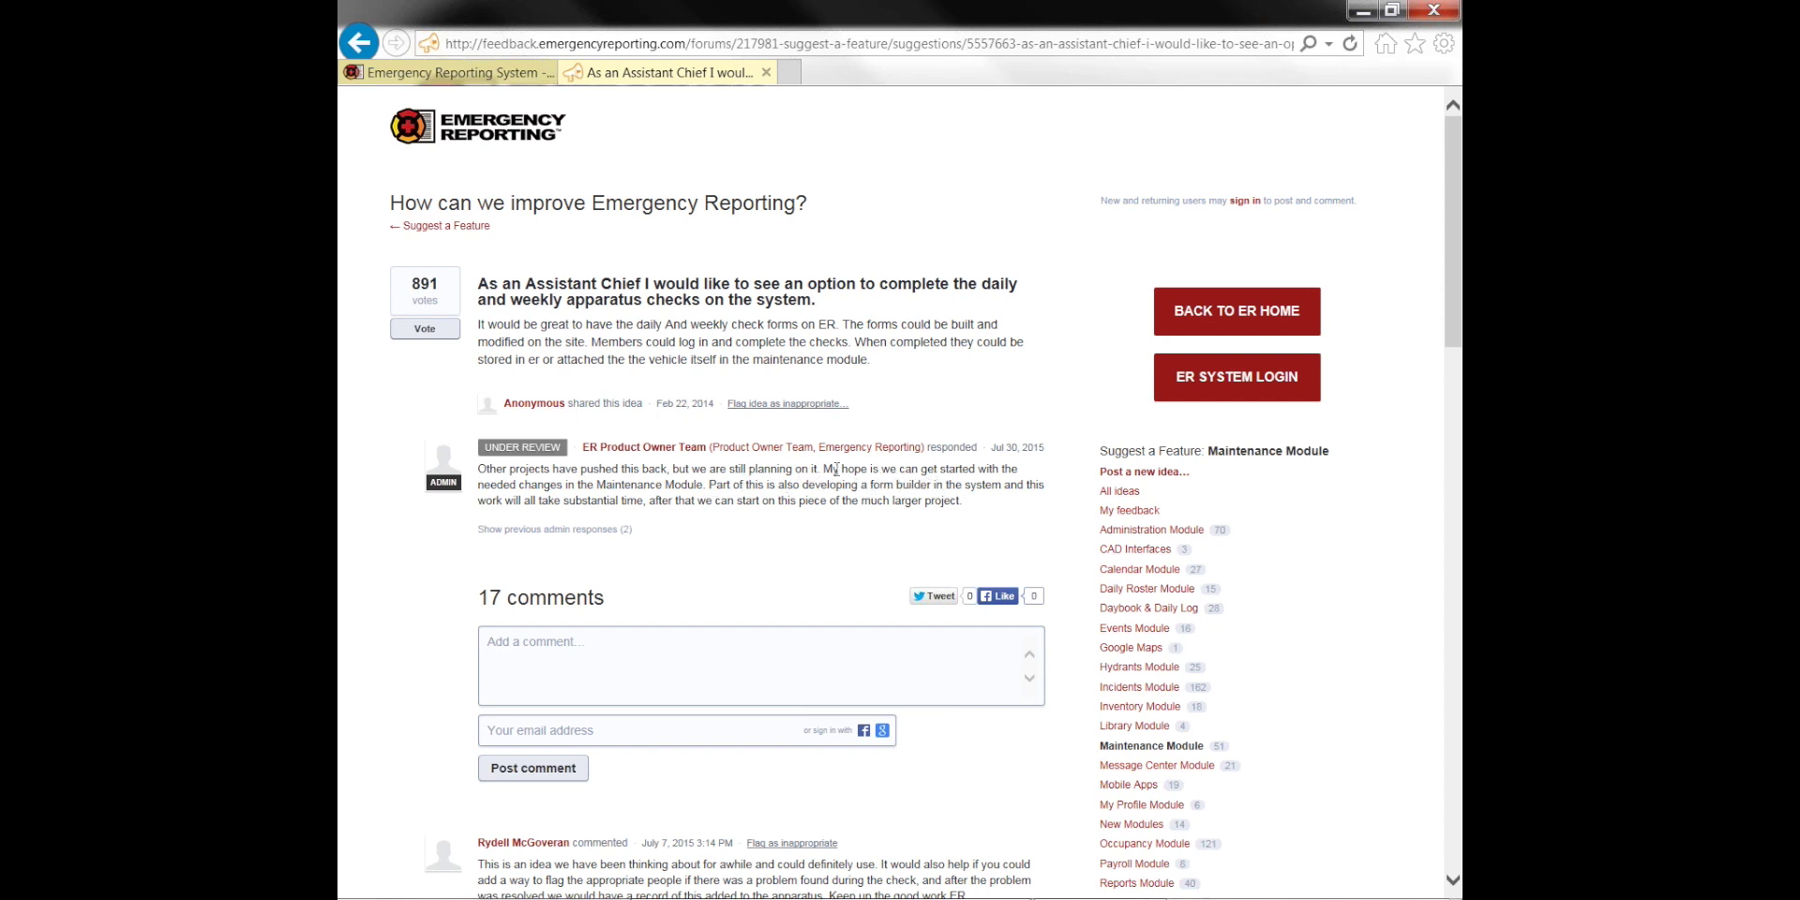
scroll(816, 316, "down", 3)
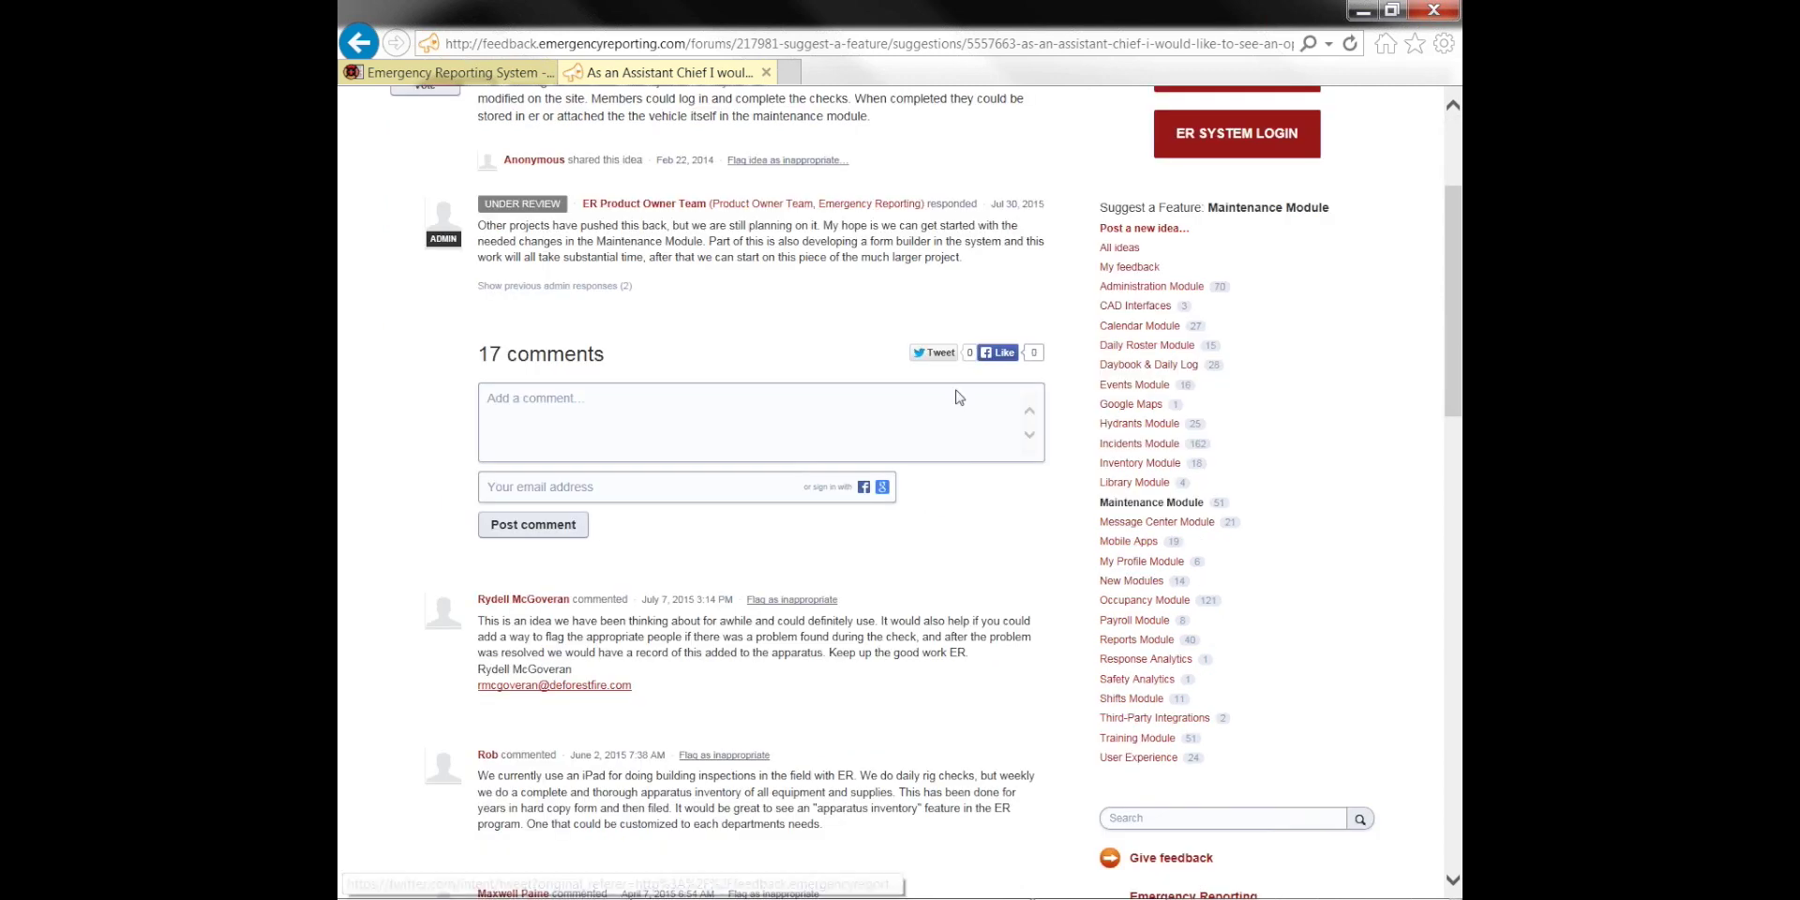
scroll(677, 499, "down", 2)
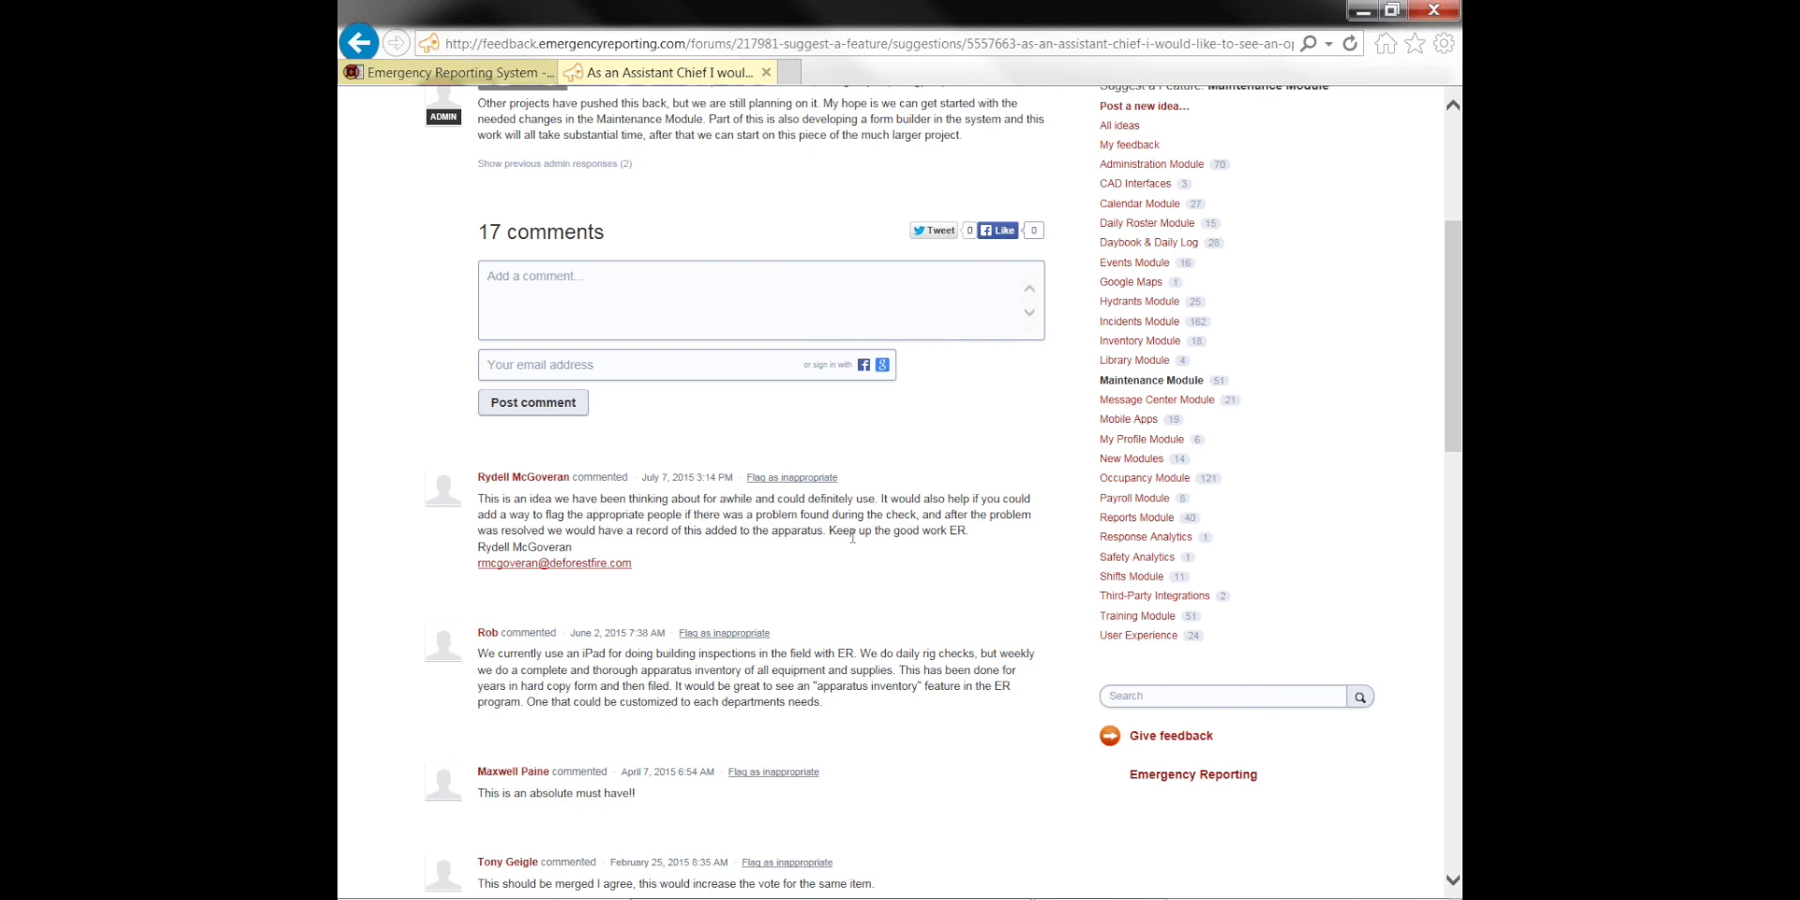
scroll(804, 612, "down", 3)
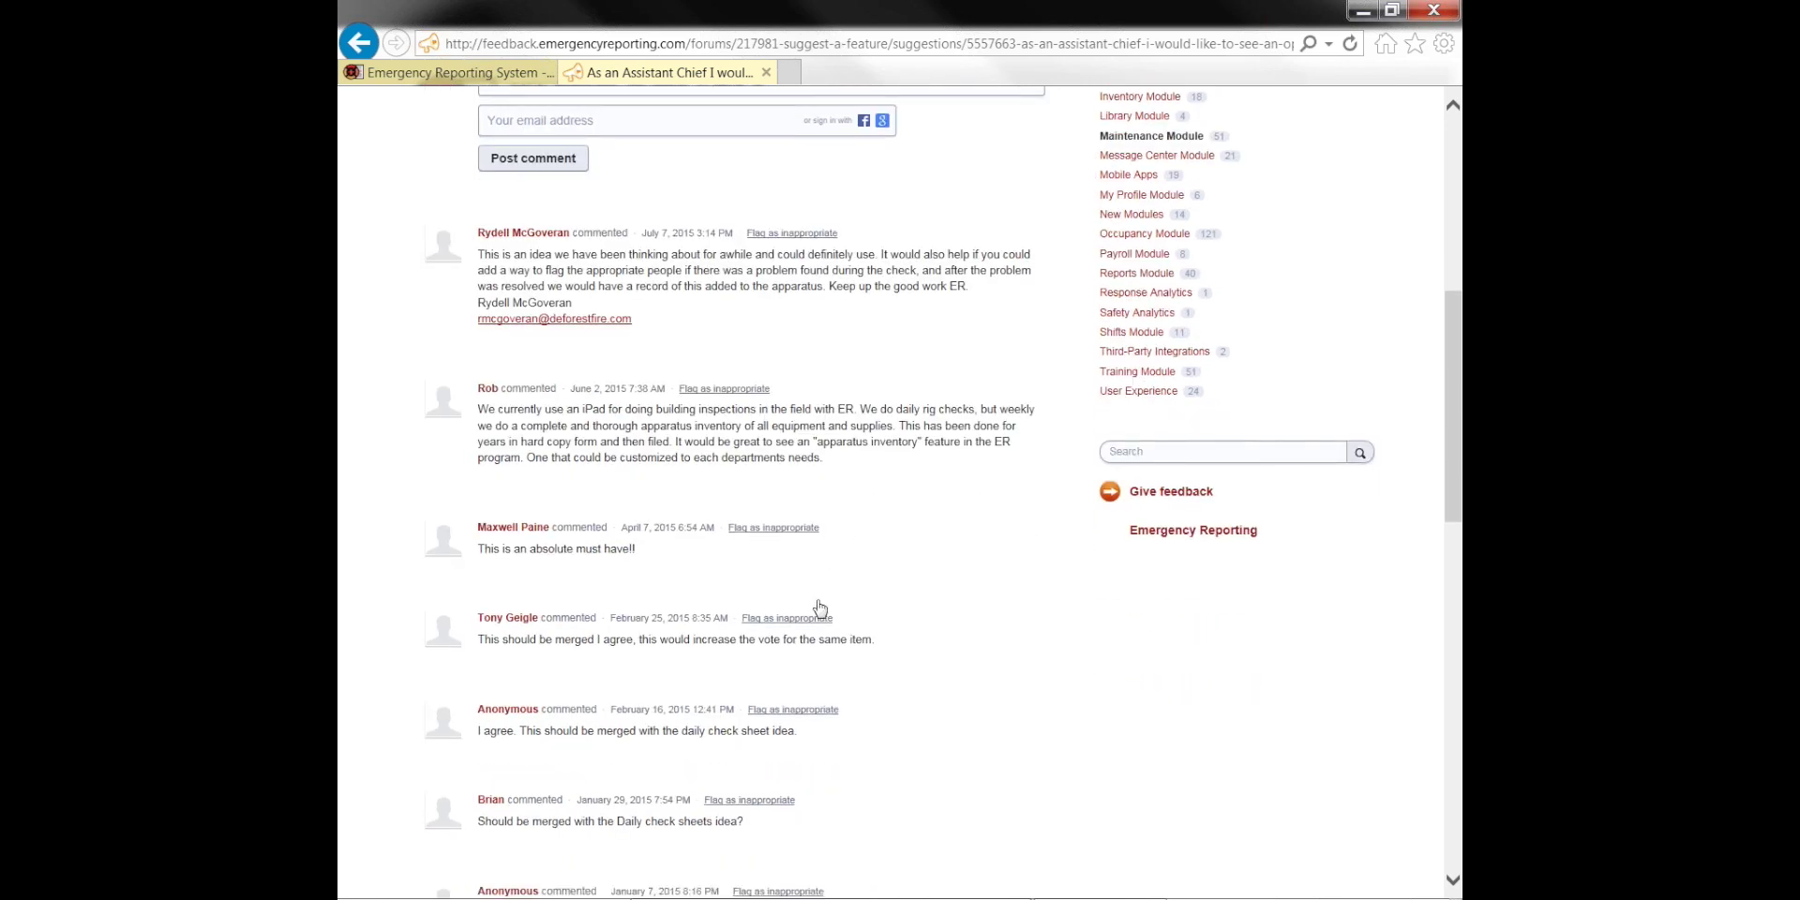
left_click_drag(477, 549, 629, 553)
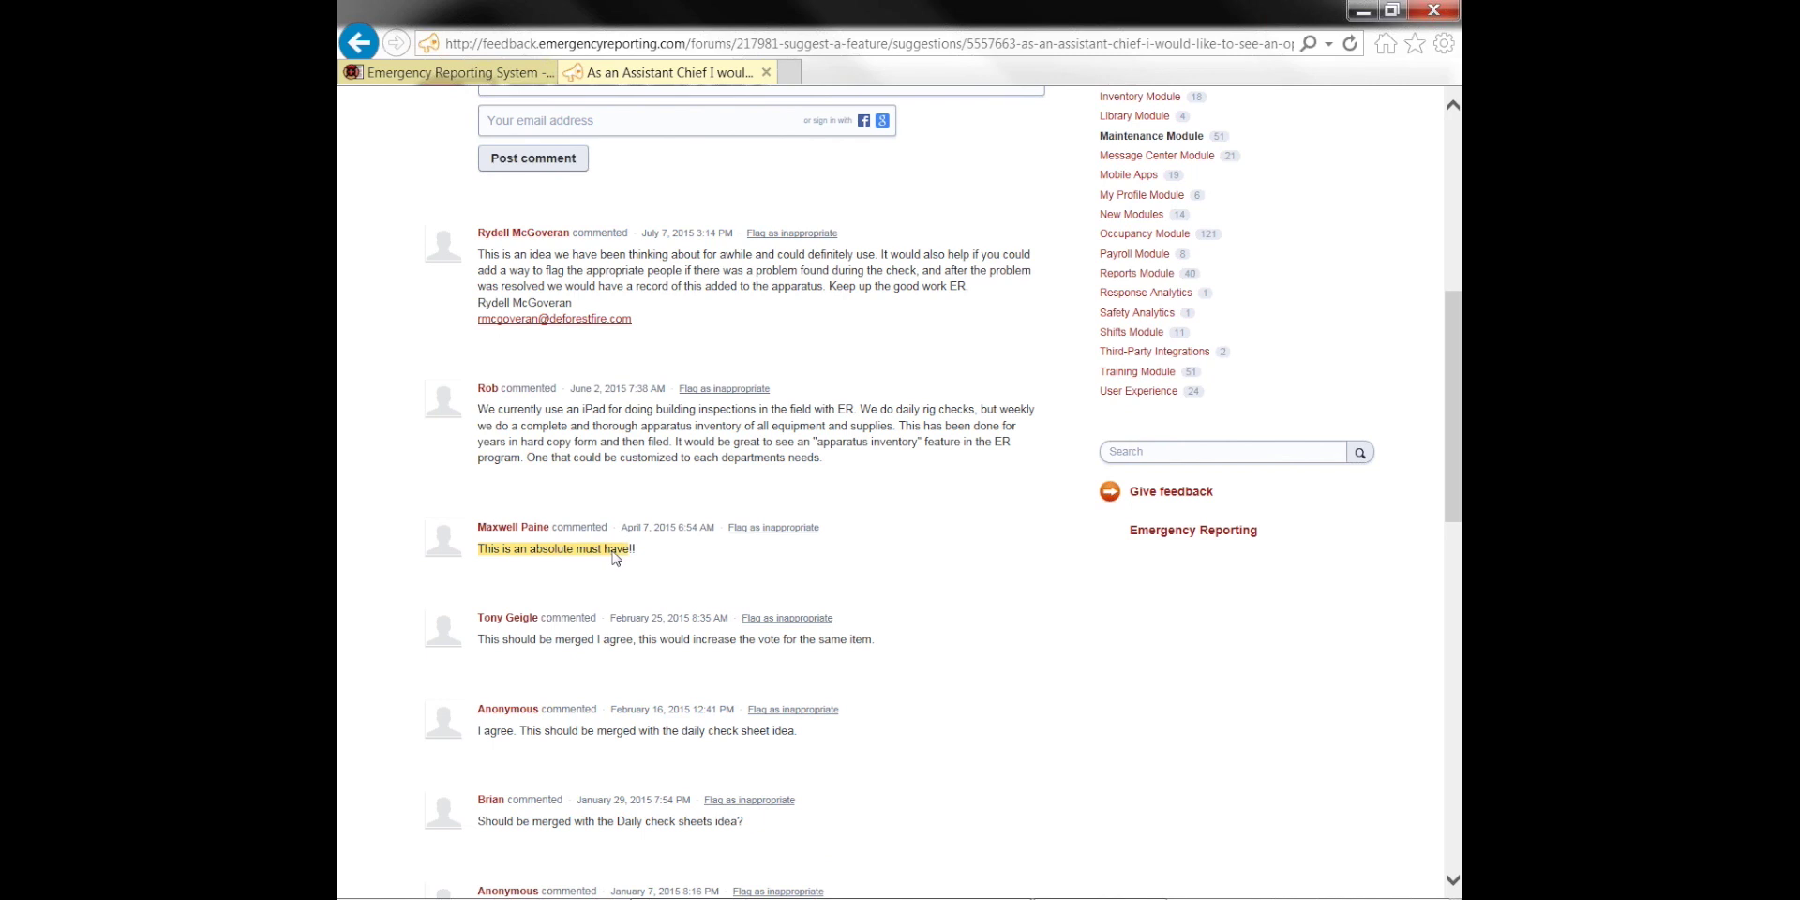
left_click(731, 448)
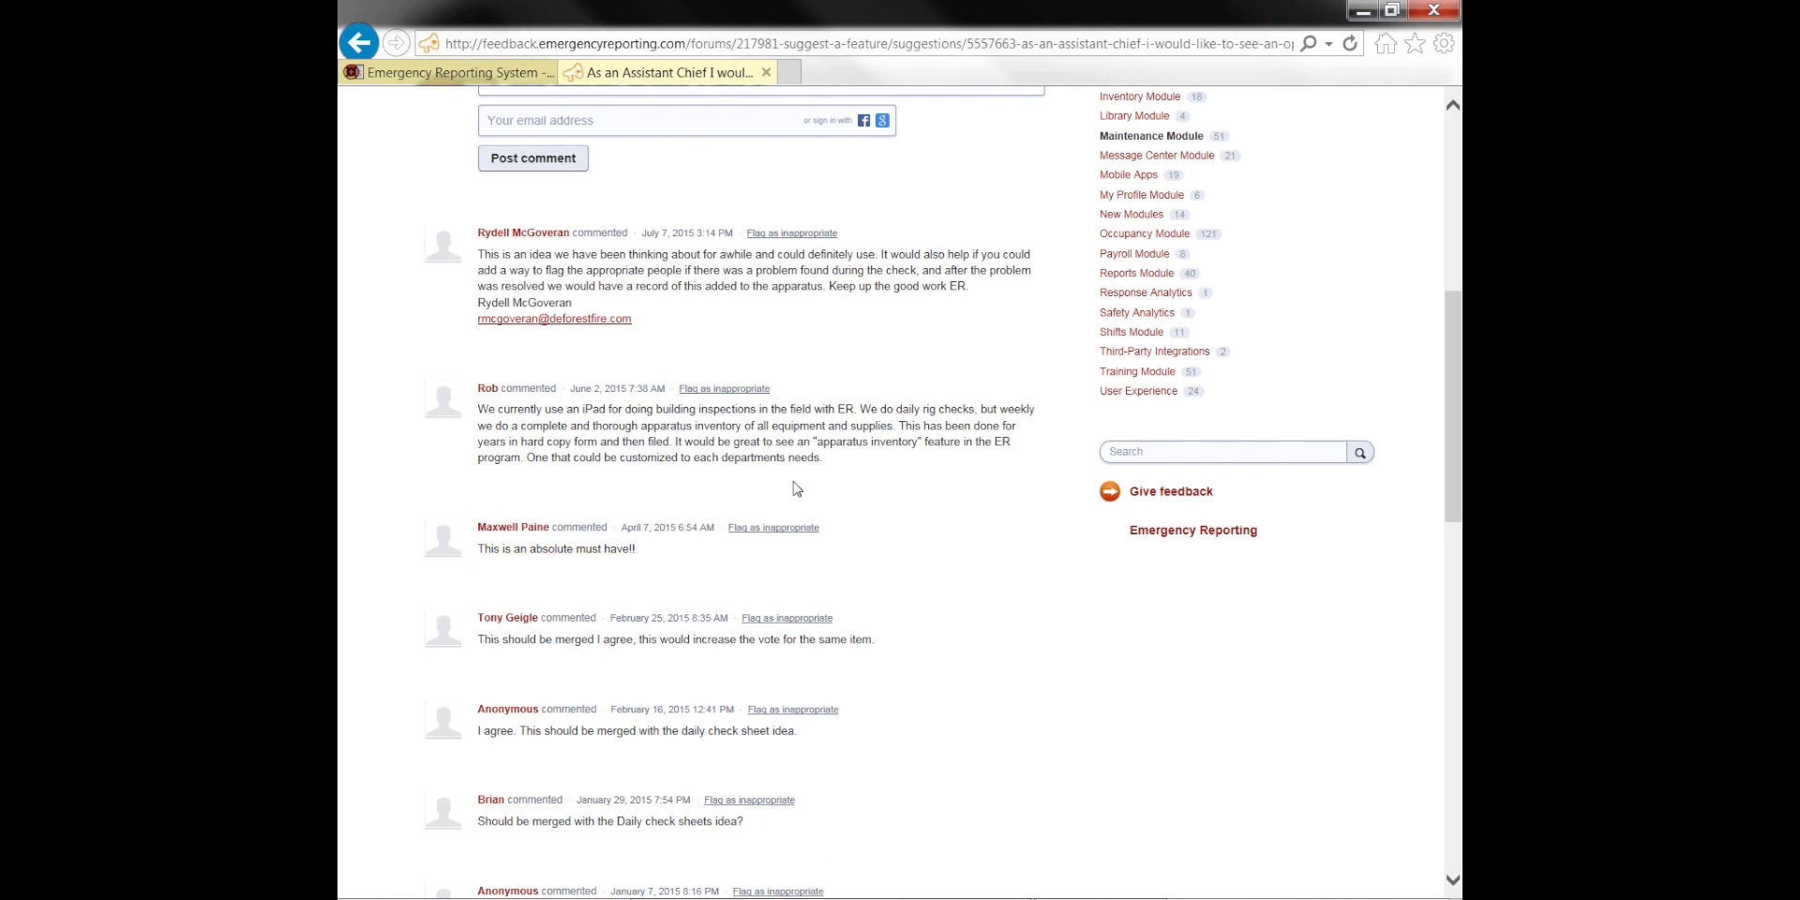
scroll(796, 490, "down", 2)
scroll(797, 494, "down", 5)
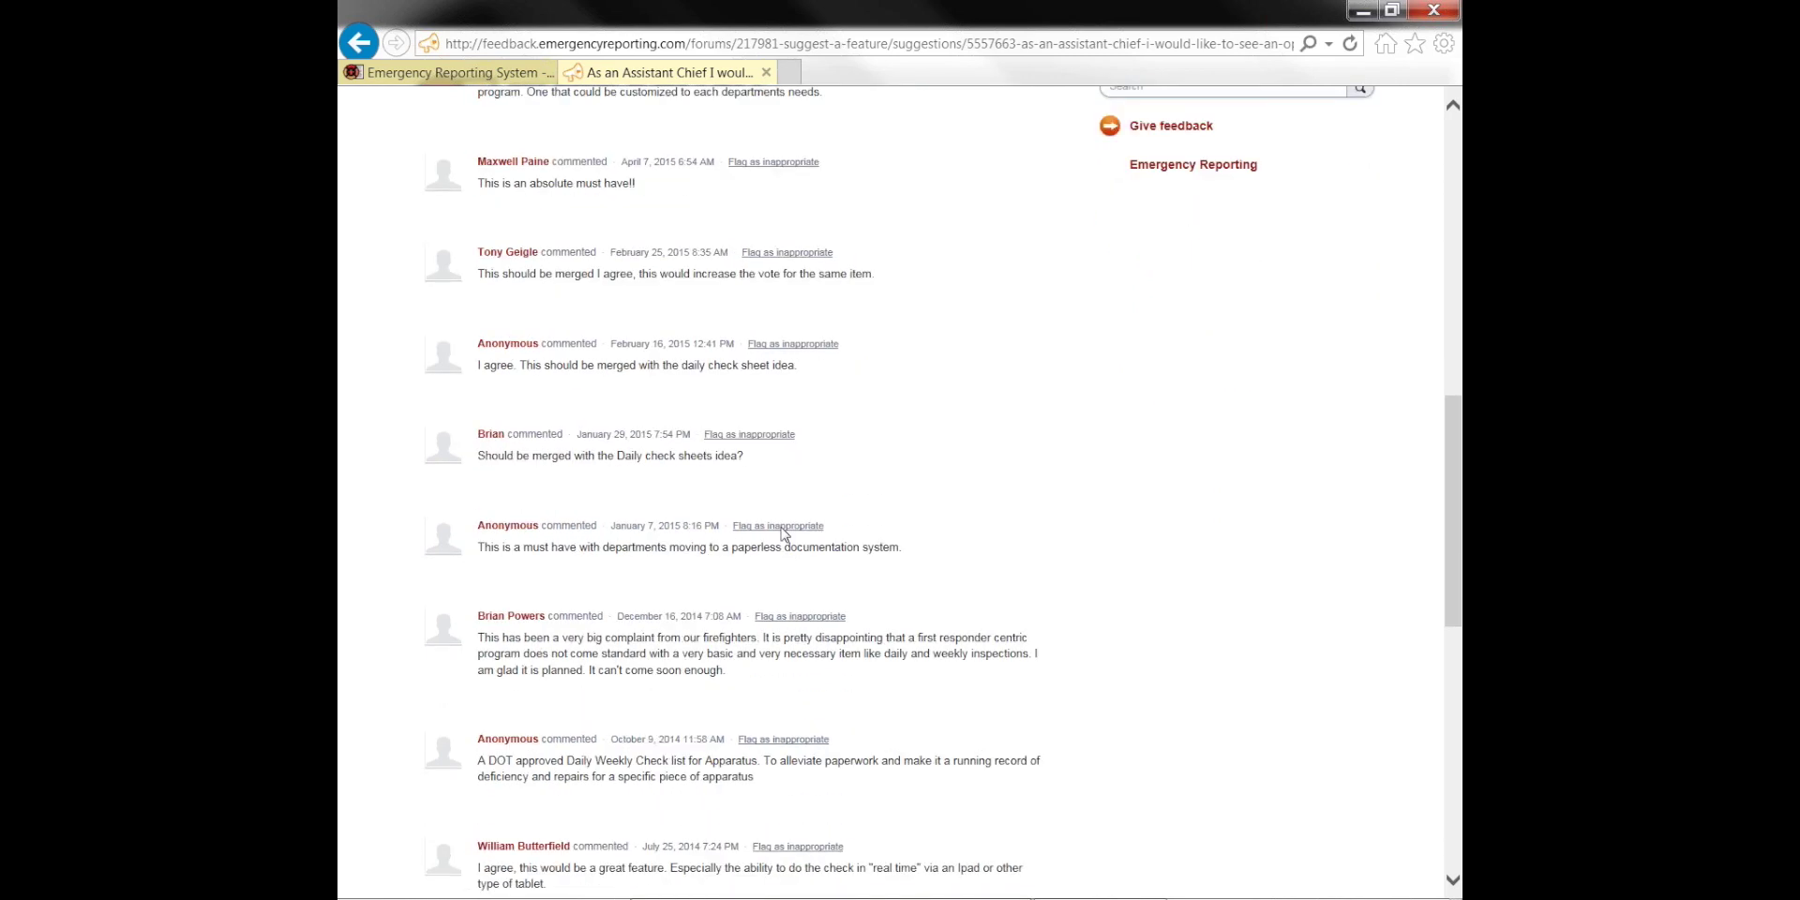
scroll(792, 561, "down", 7)
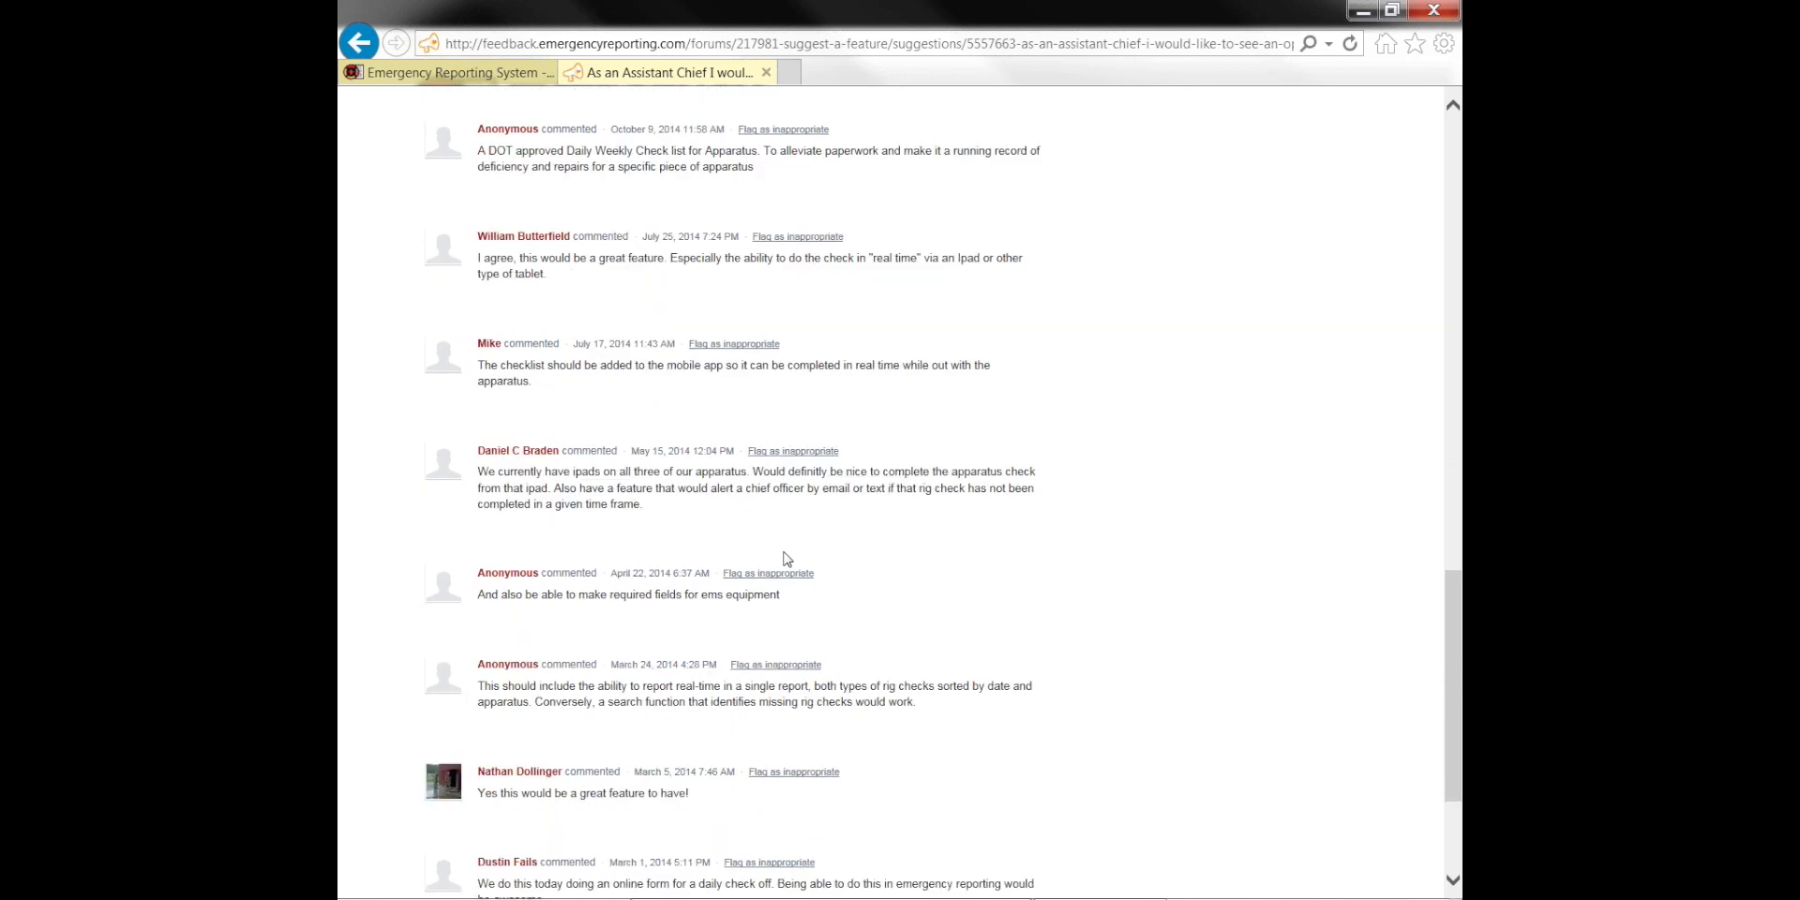
scroll(788, 553, "up", 20)
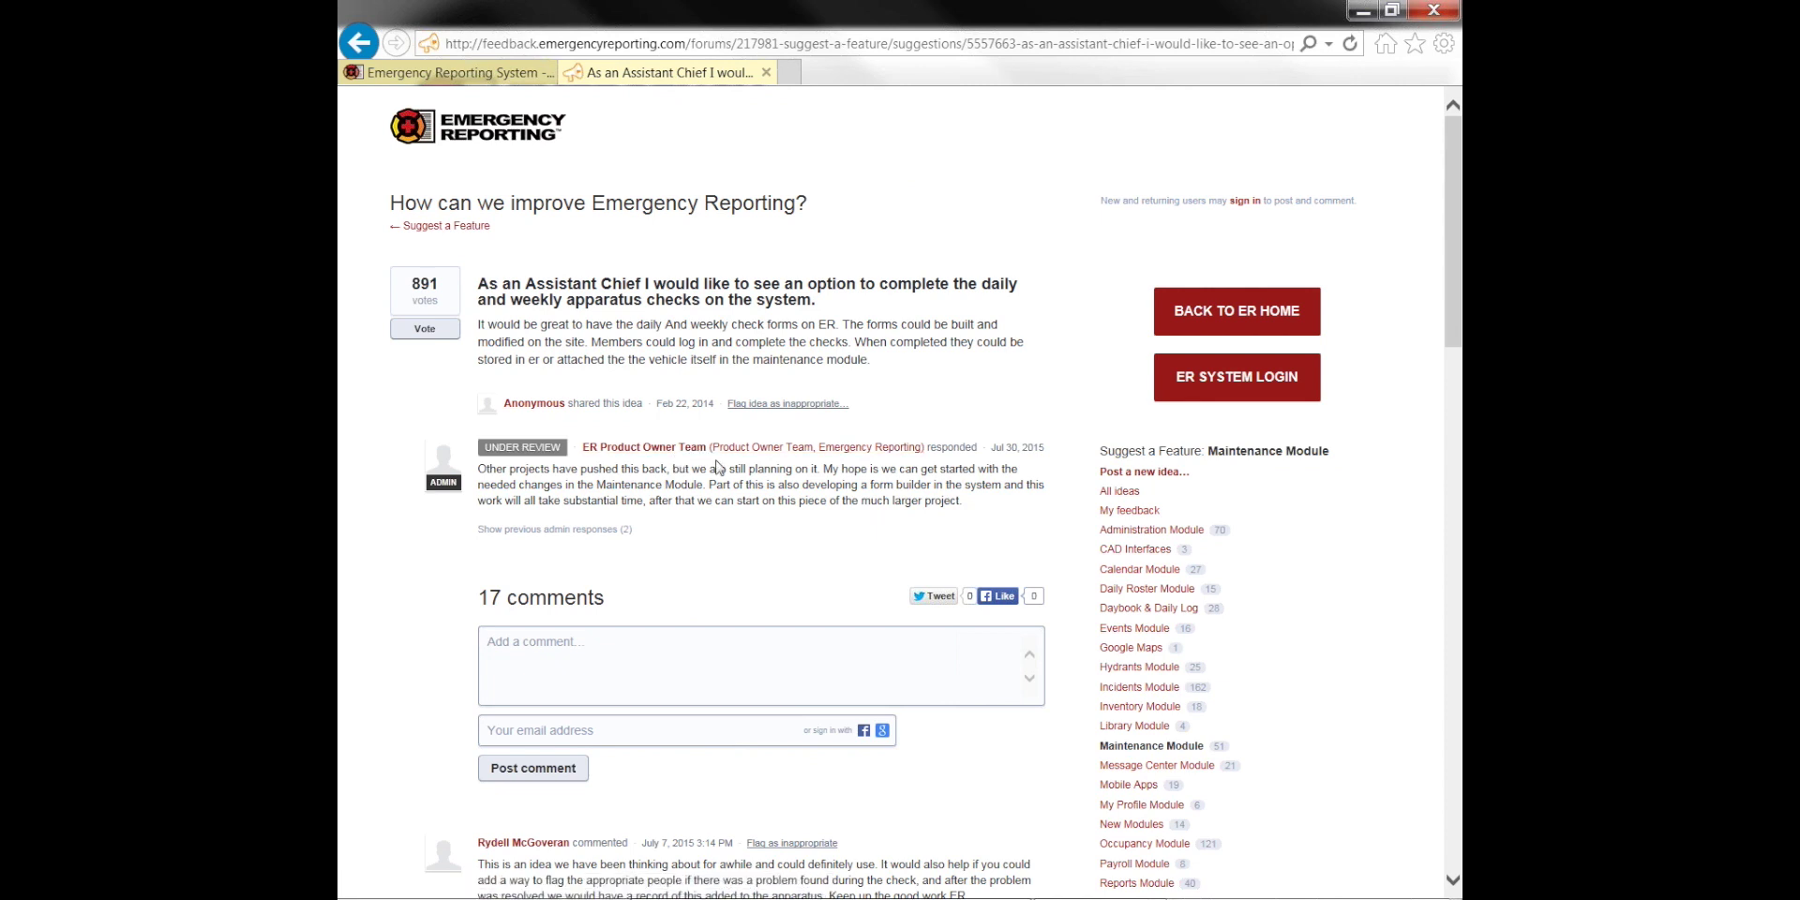
Go back to the Suggest a Feature page's Top ideas list, led by the 891-vote apparatus-checks idea
left_click(357, 44)
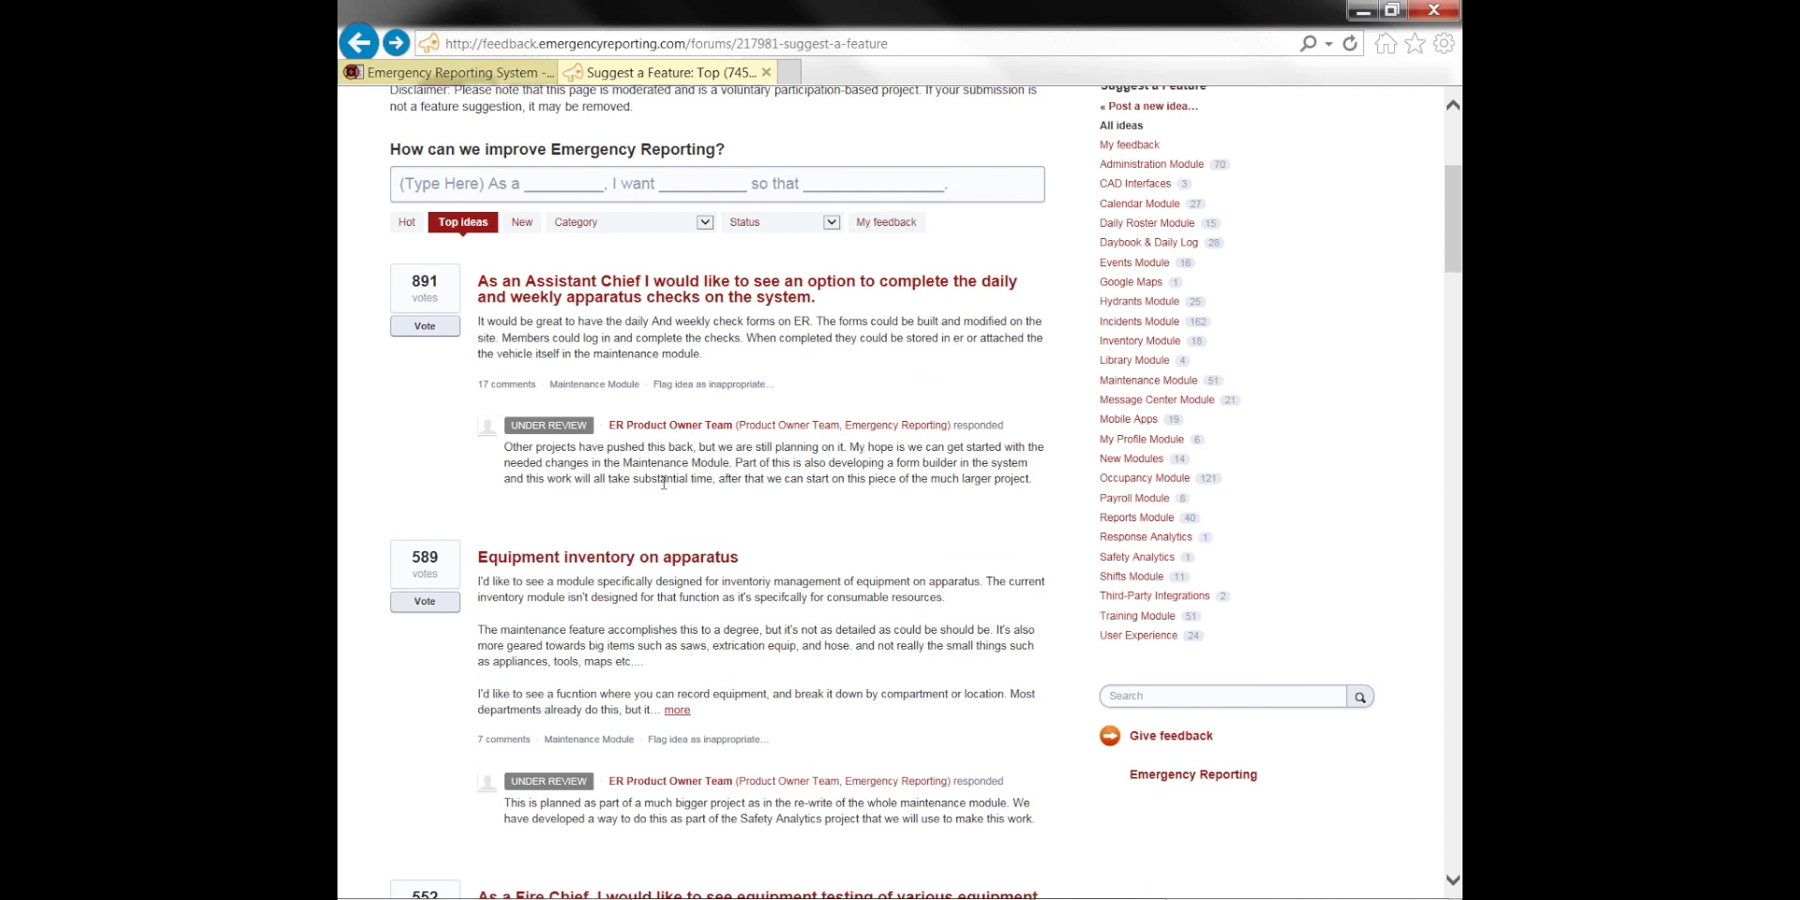
scroll(708, 478, "up", 2)
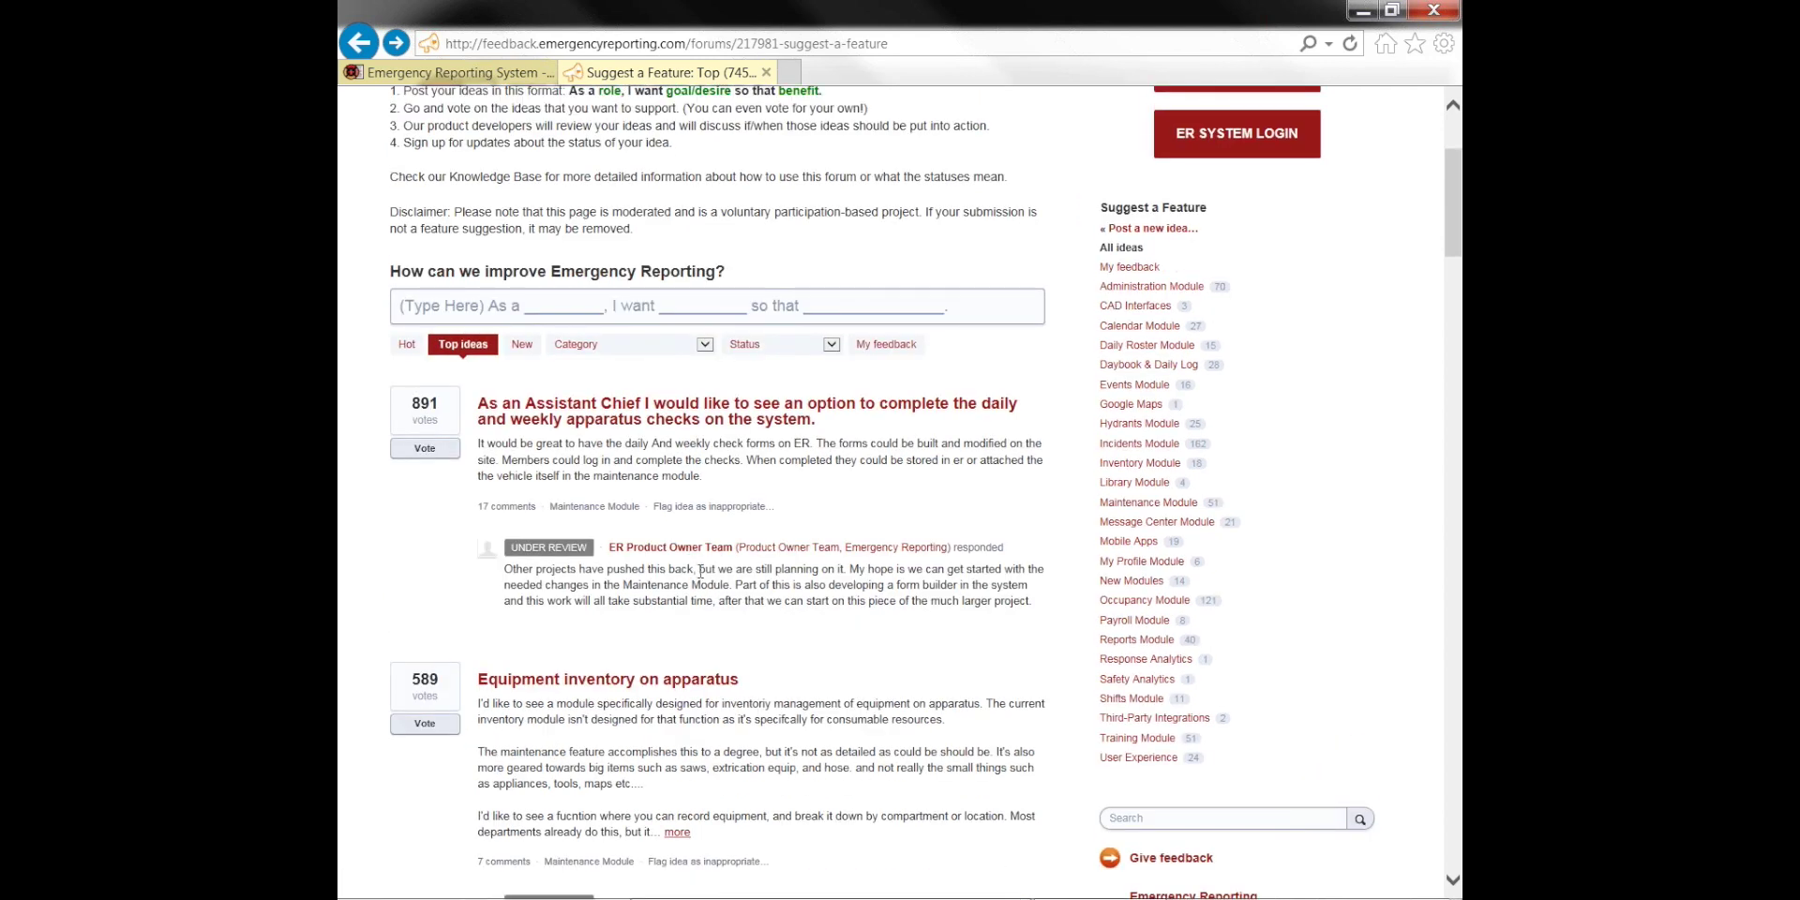
scroll(701, 574, "down", 2)
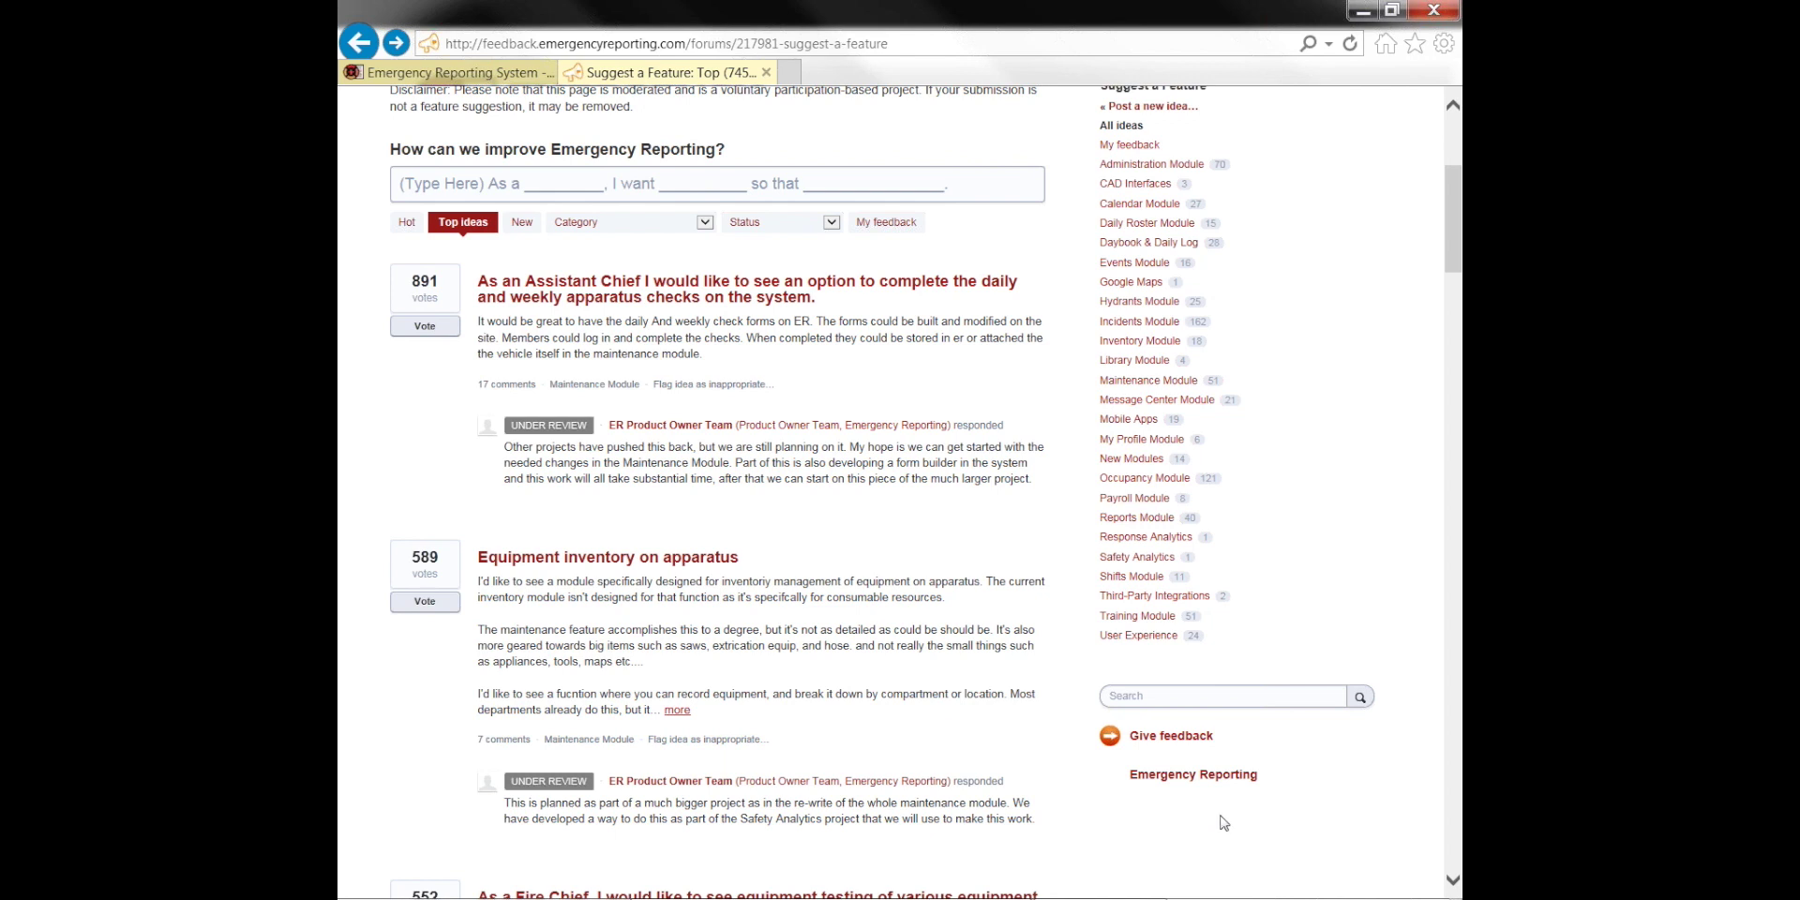
Switch from Internet Explorer to the PowerPoint slide show's 'Thanks for being with us today' slide
key("alt+Tab")
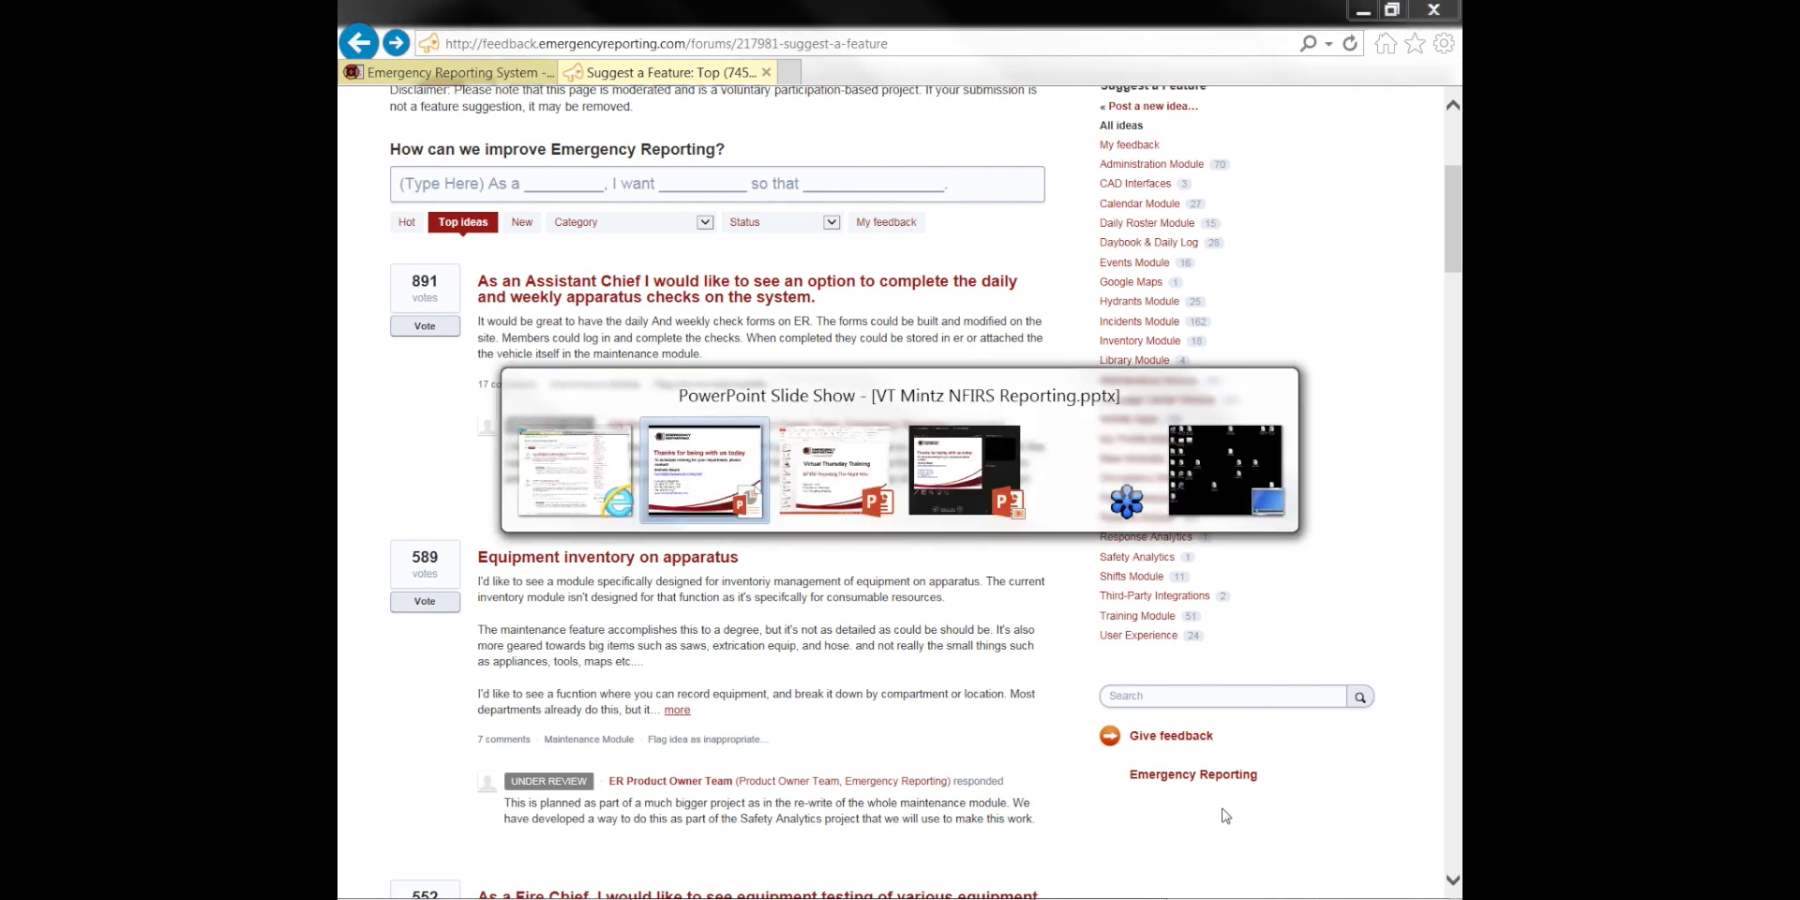
key("alt+Tab")
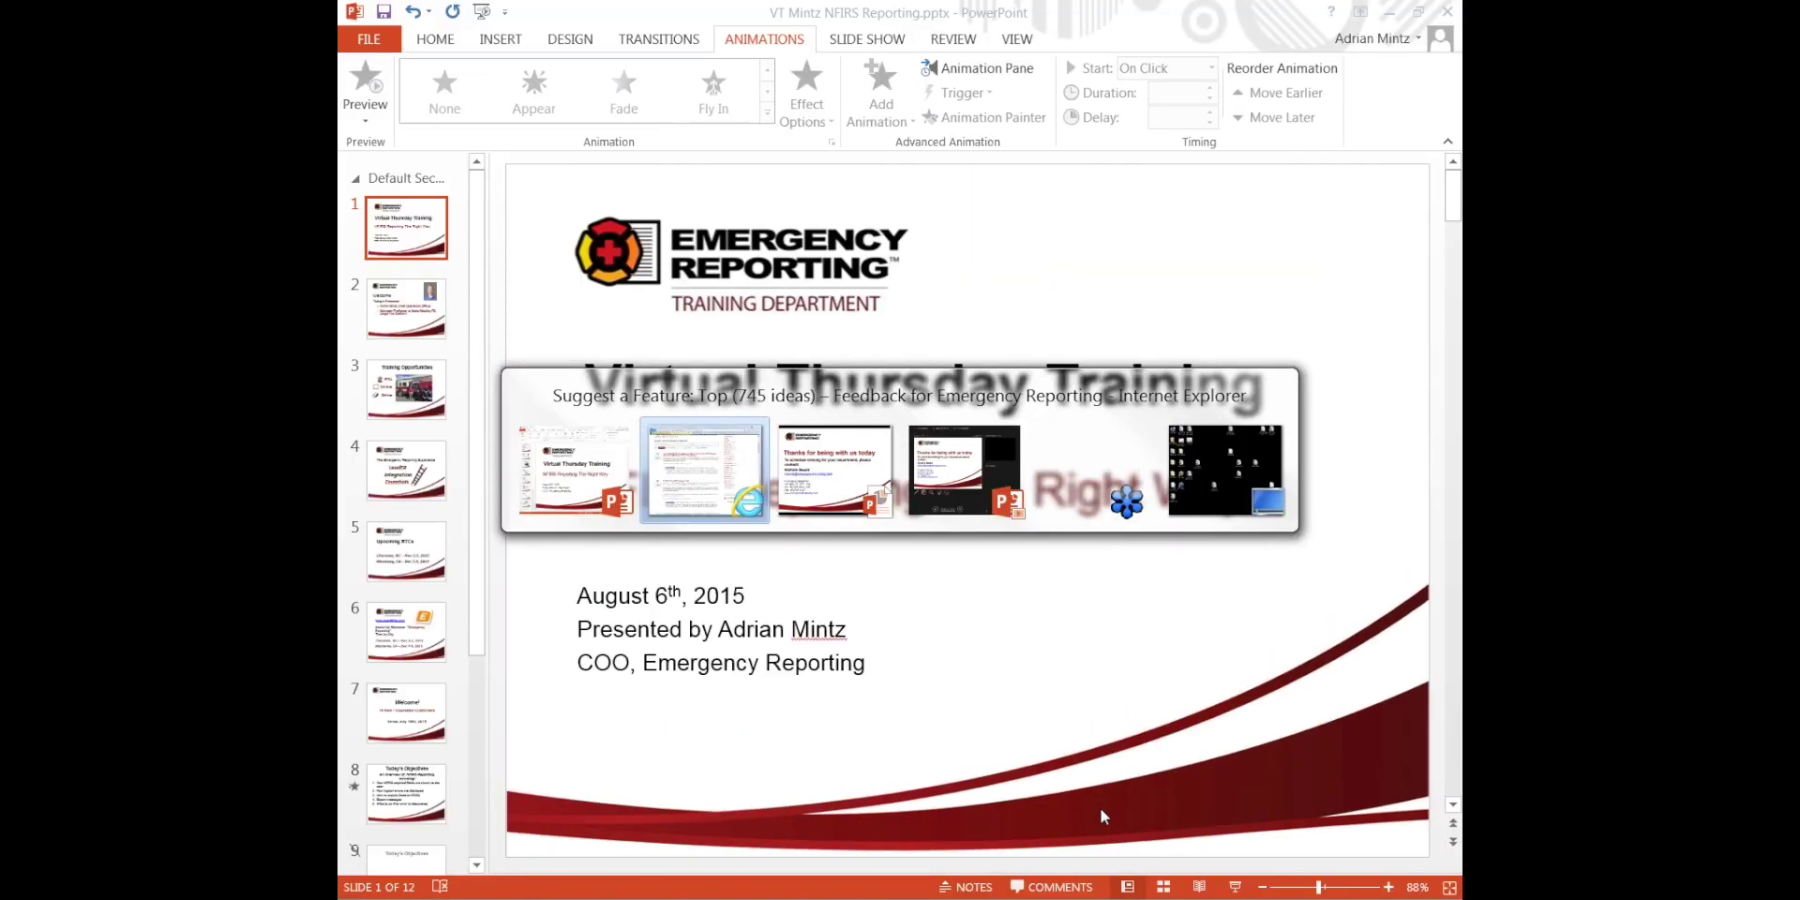
key("alt+Tab")
key("alt+Tab")
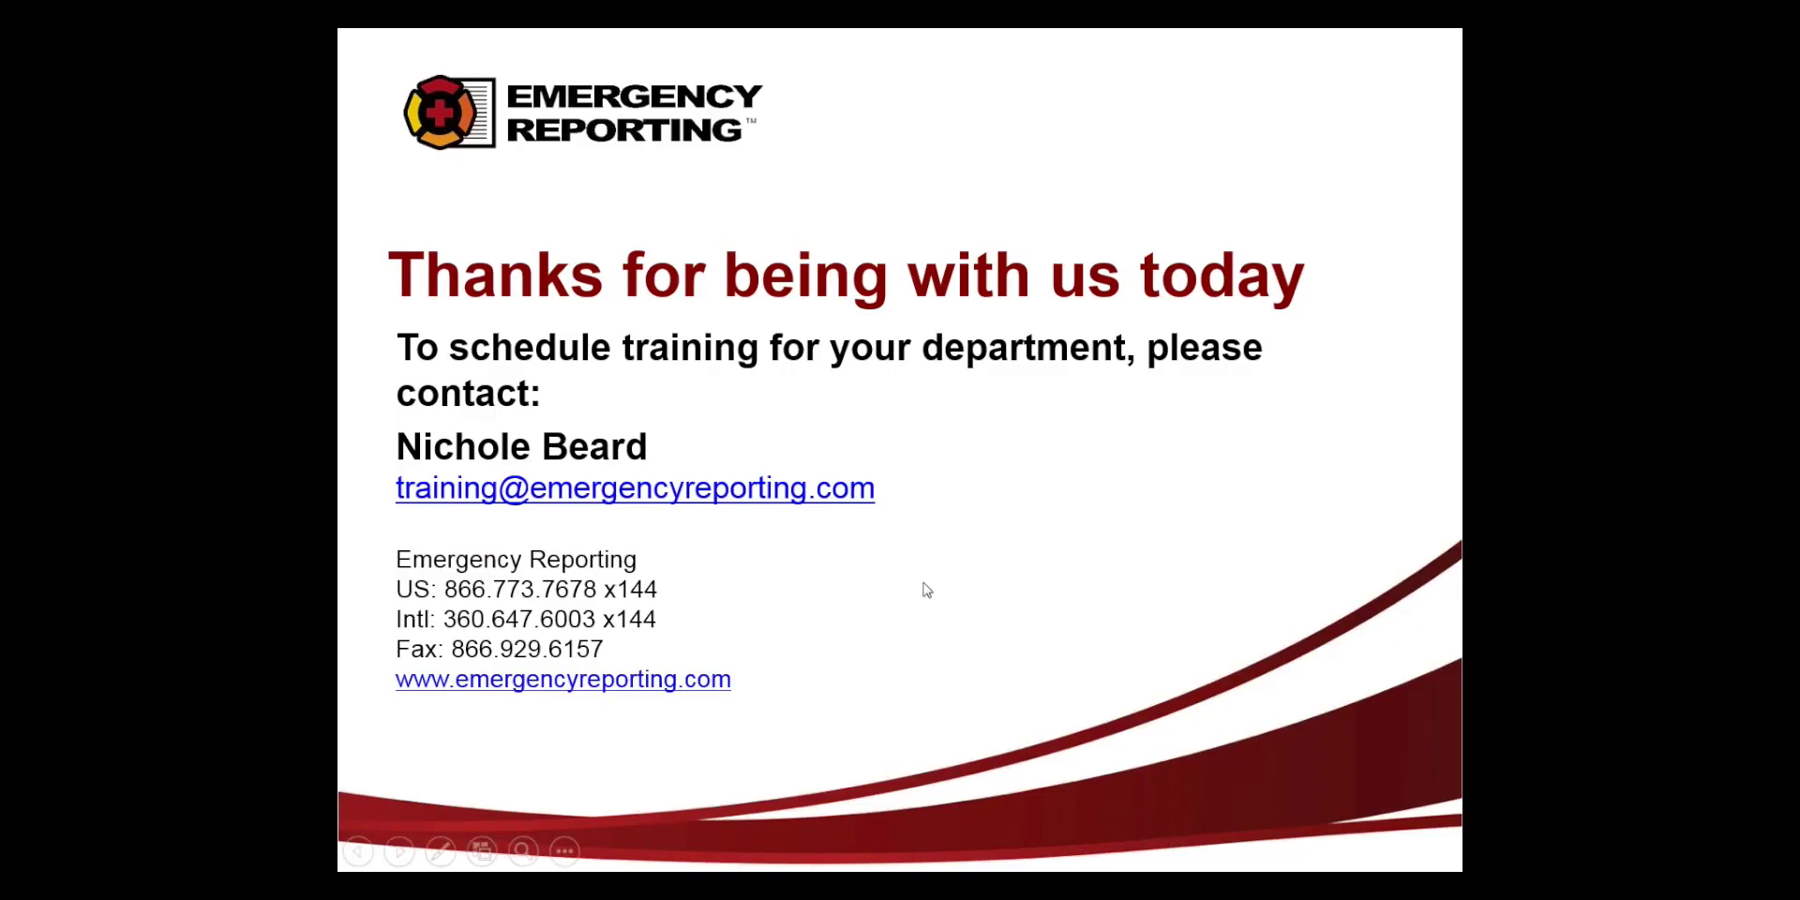